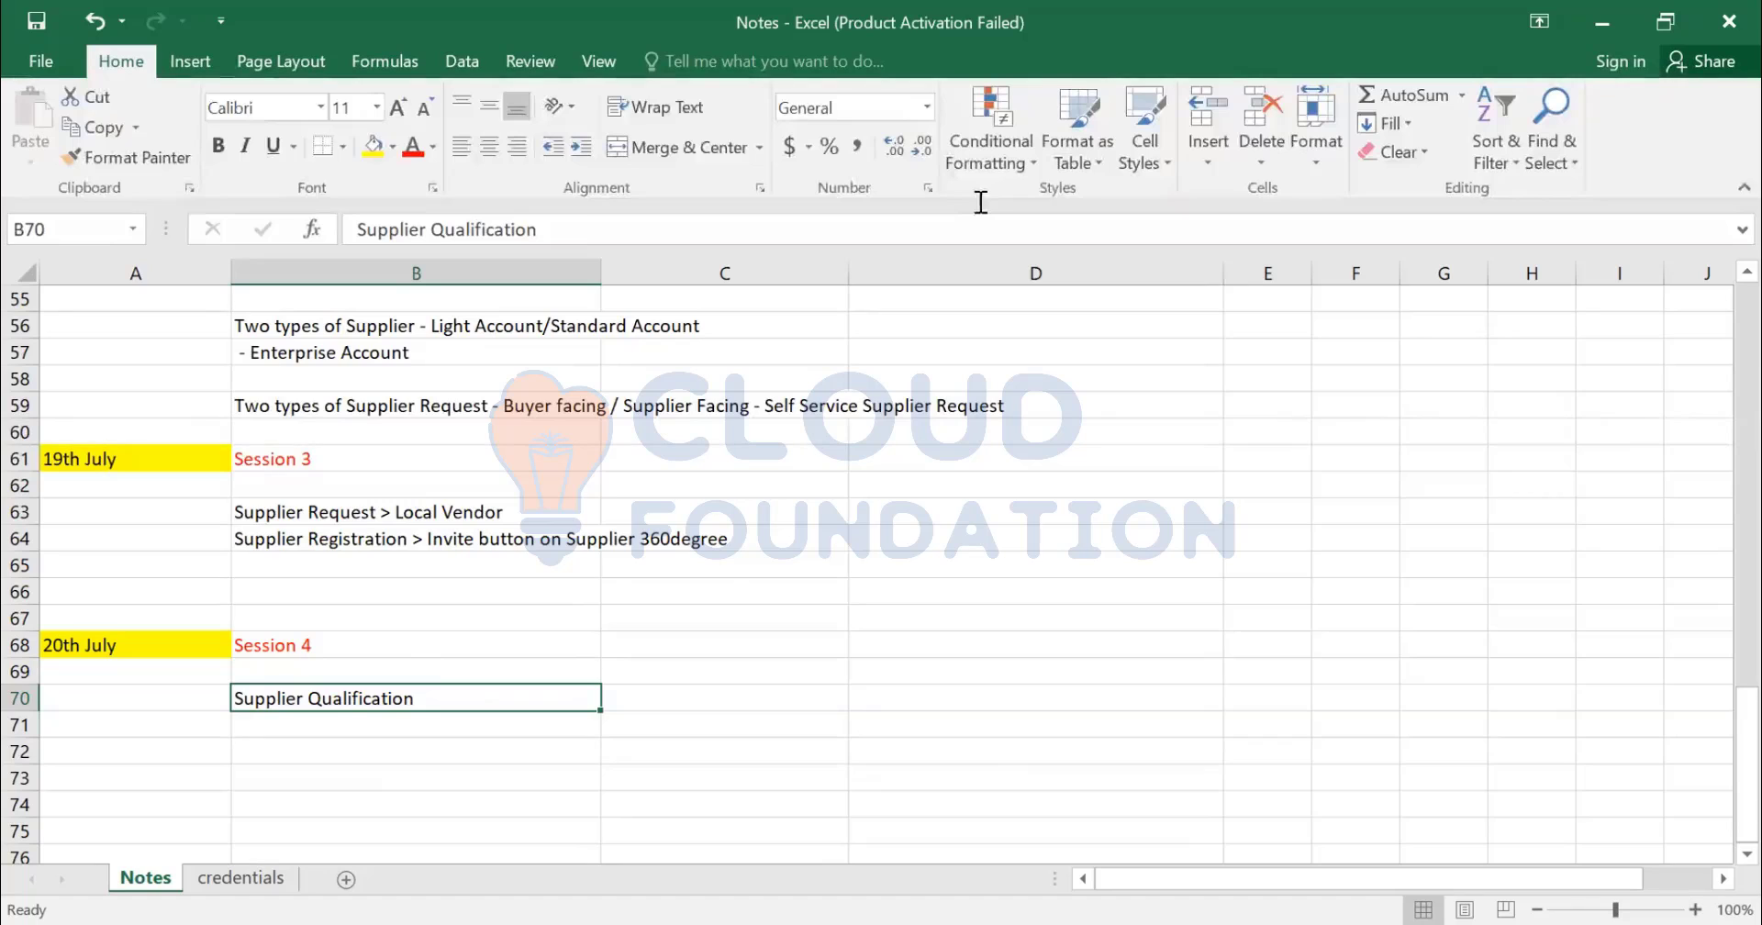
- Leave the Excel Notes sheet and return to the browser
key(alt+Tab)
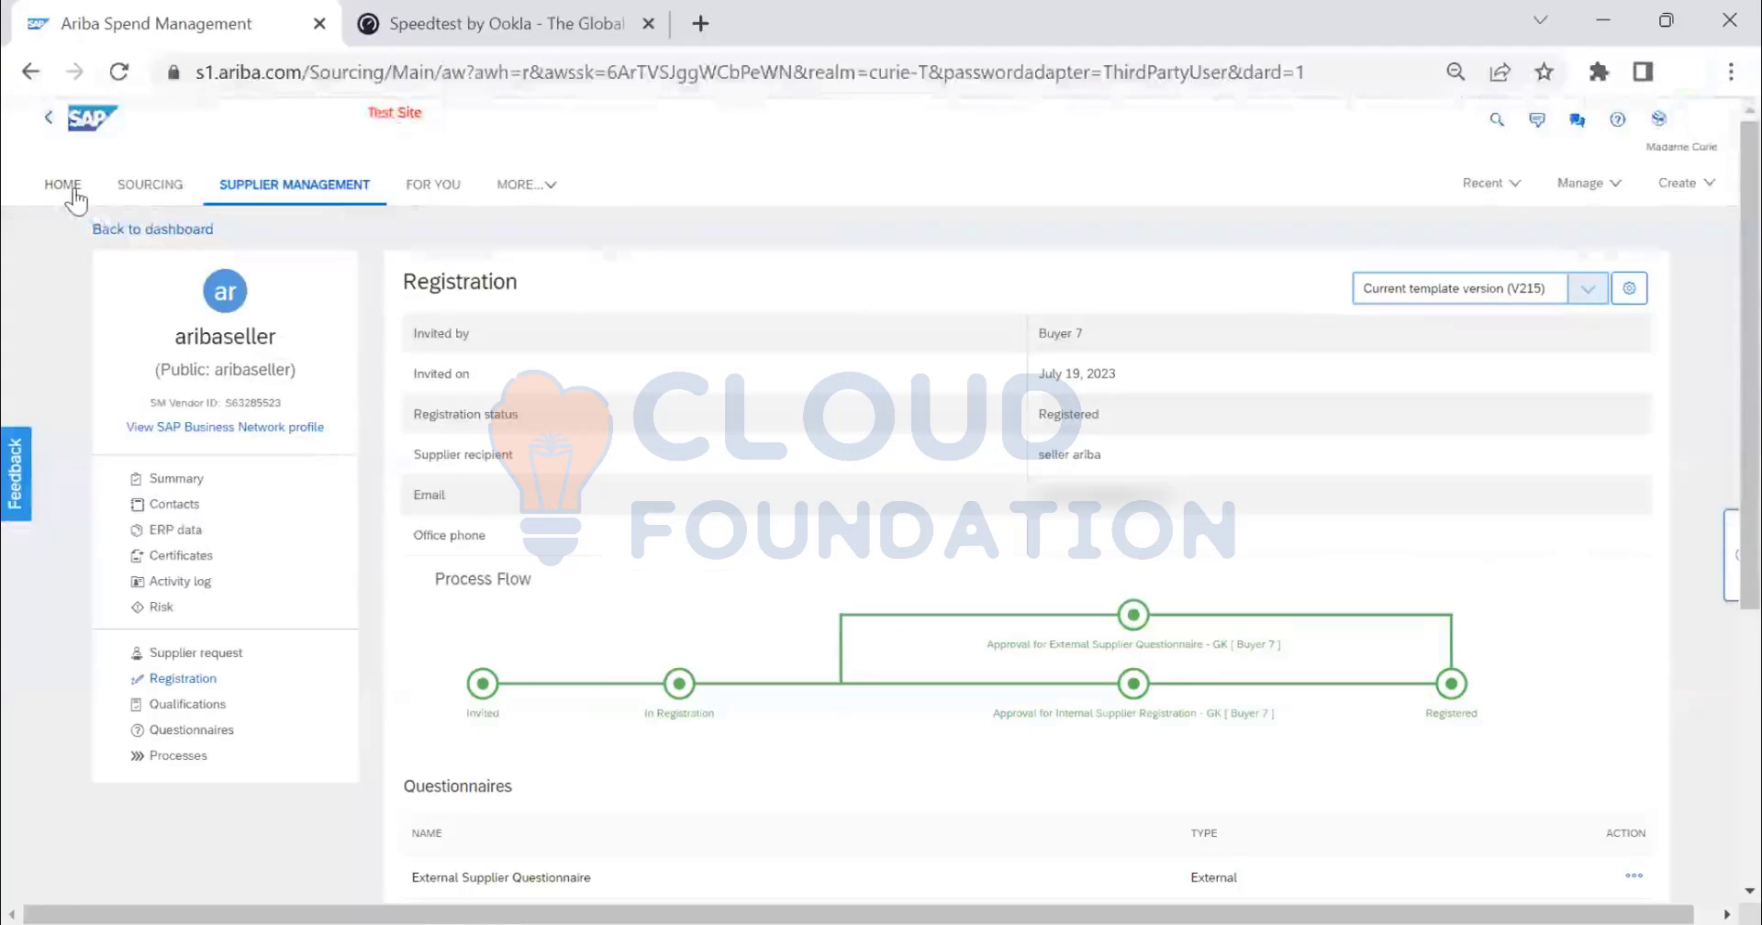
- From the Ariba home page, open Supplier Management through the MORE... menu
click(72, 190)
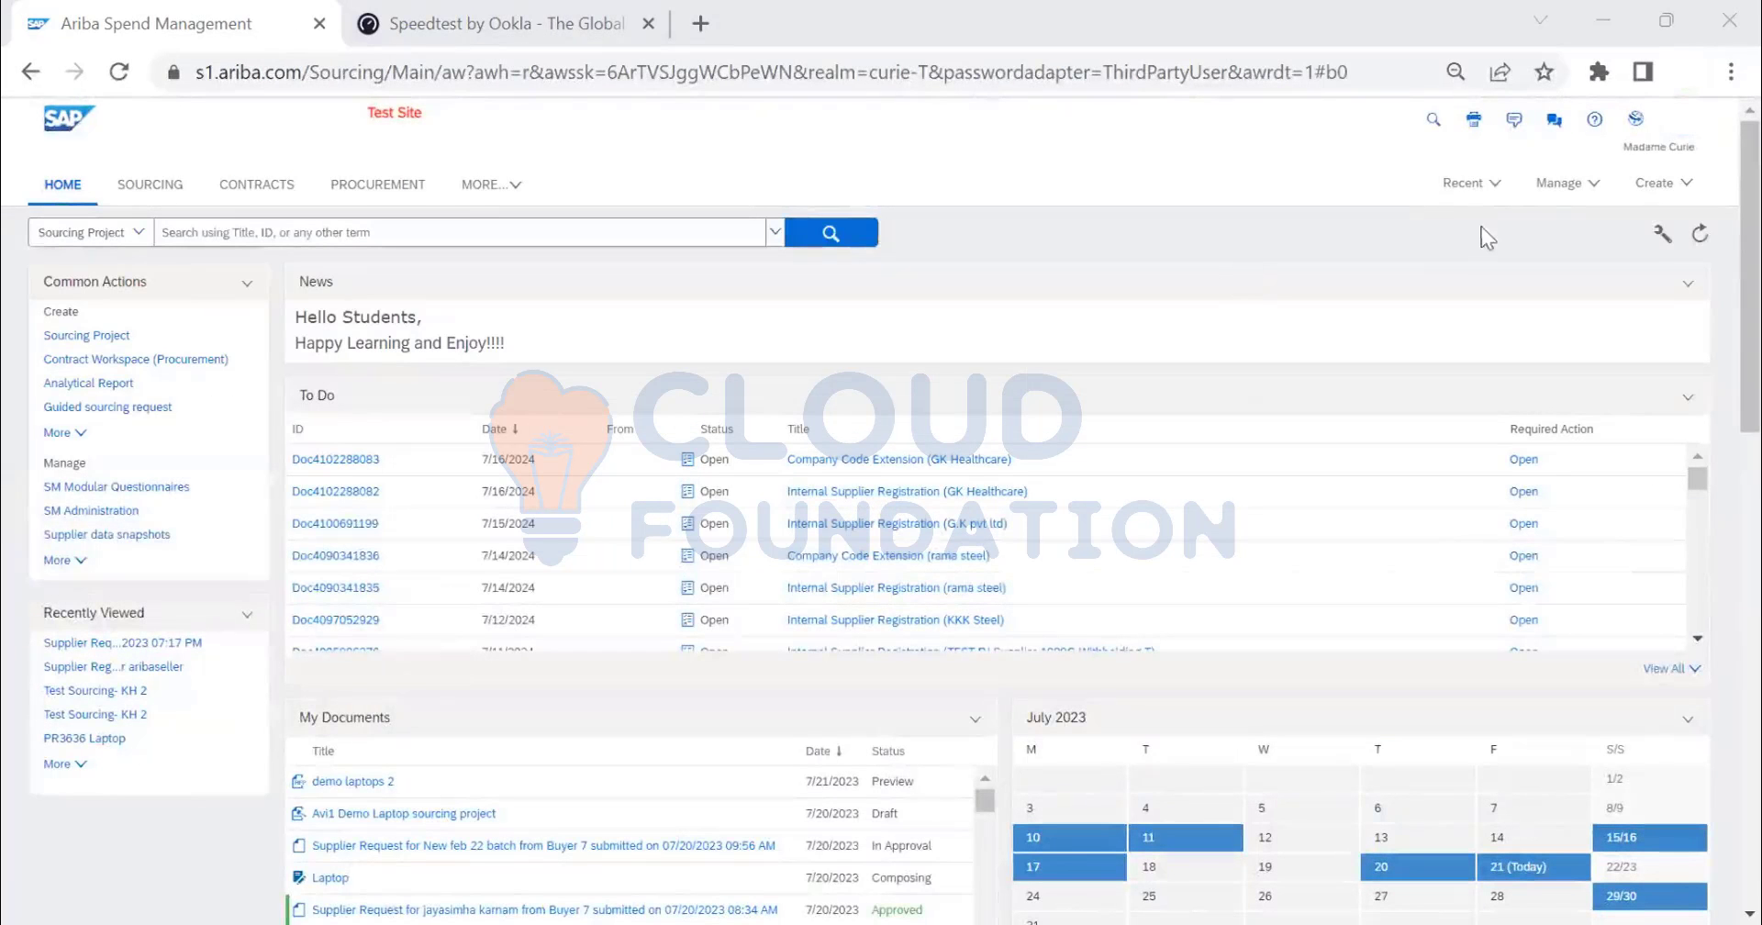
click(492, 189)
click(541, 445)
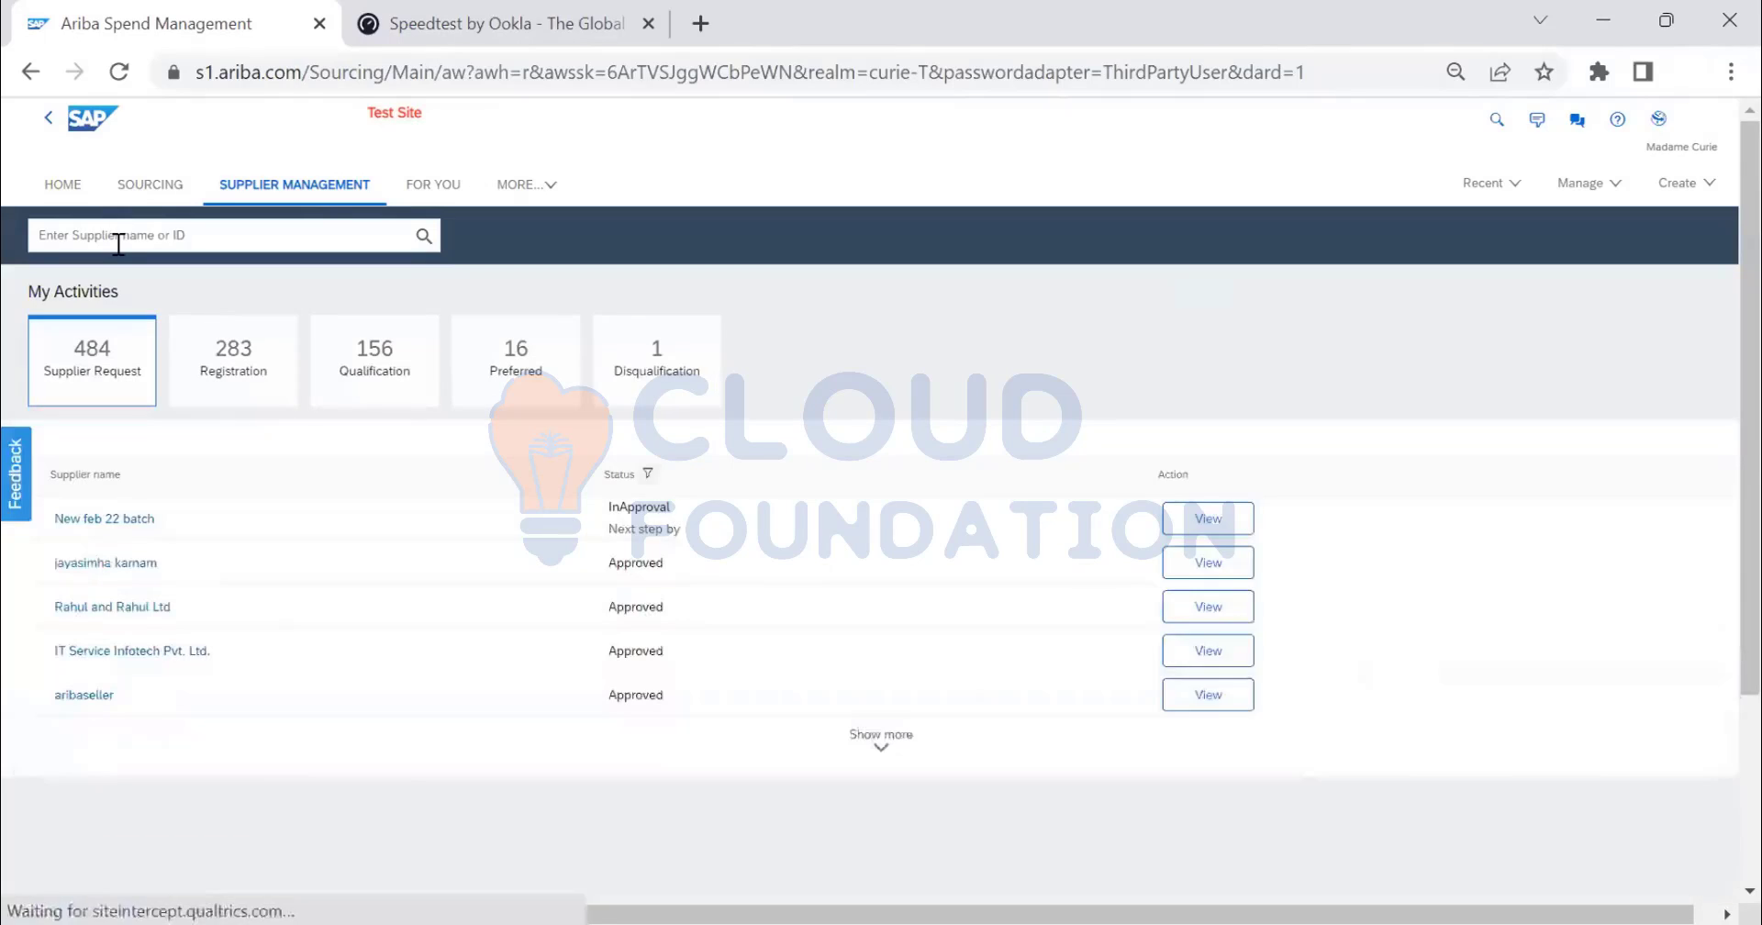
- Search for 'aribaseller' and open its supplier Summary page
click(119, 237)
text(aribaseller)
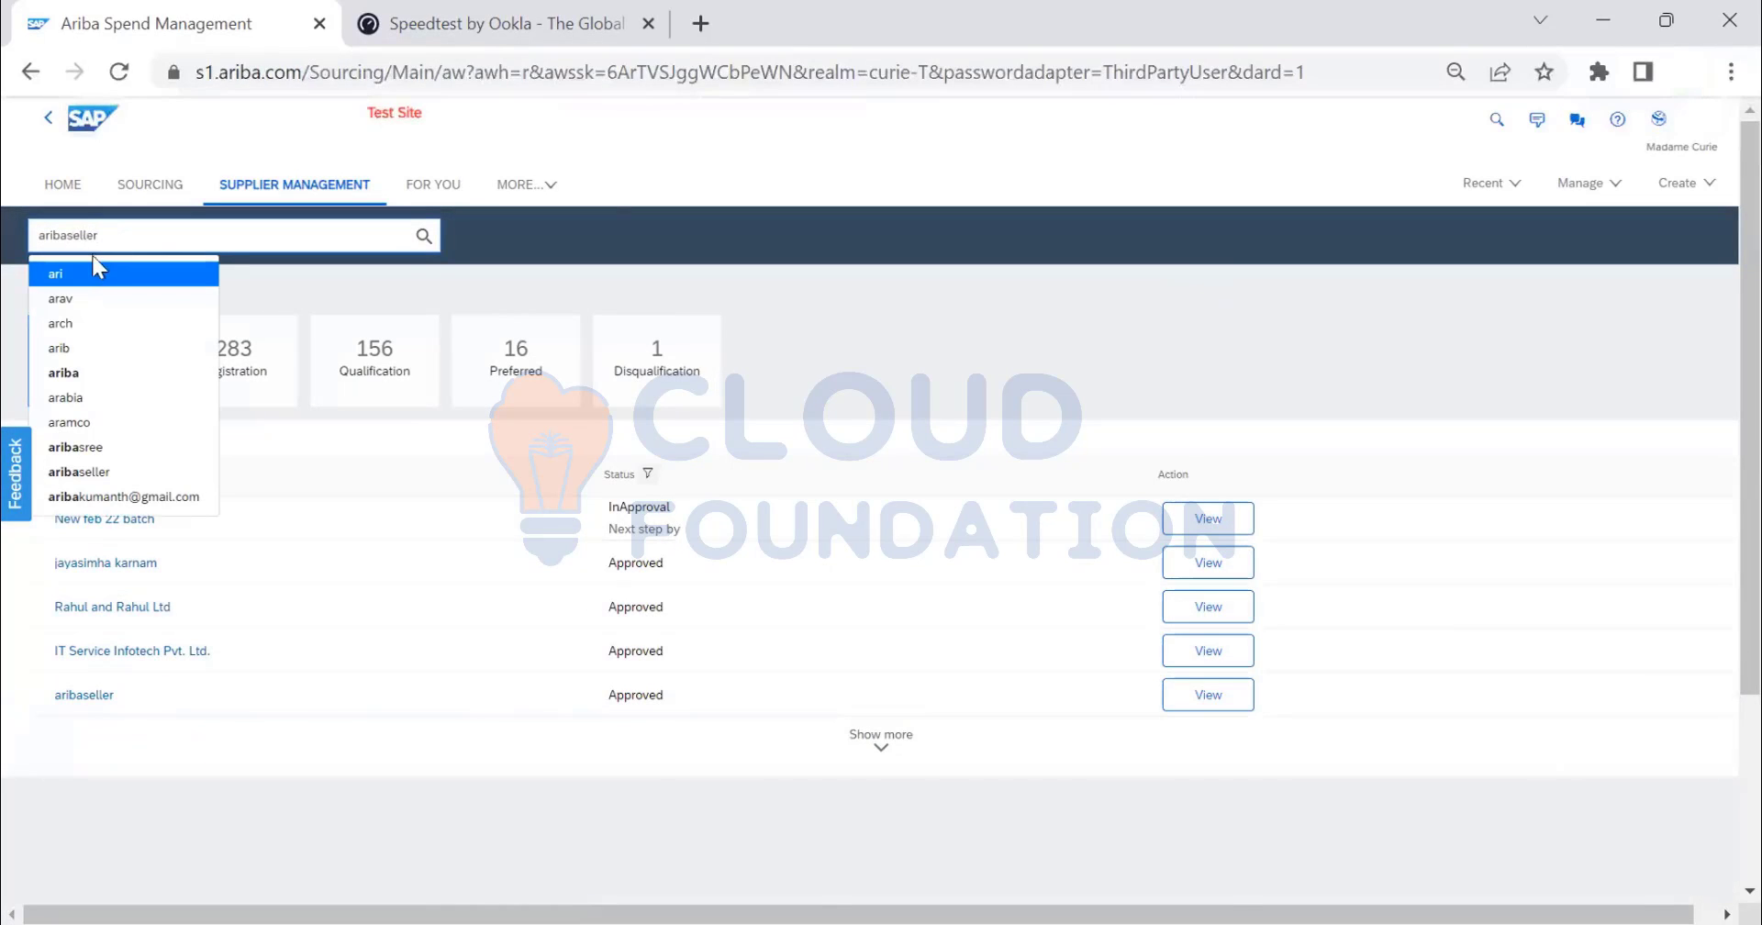
click(425, 237)
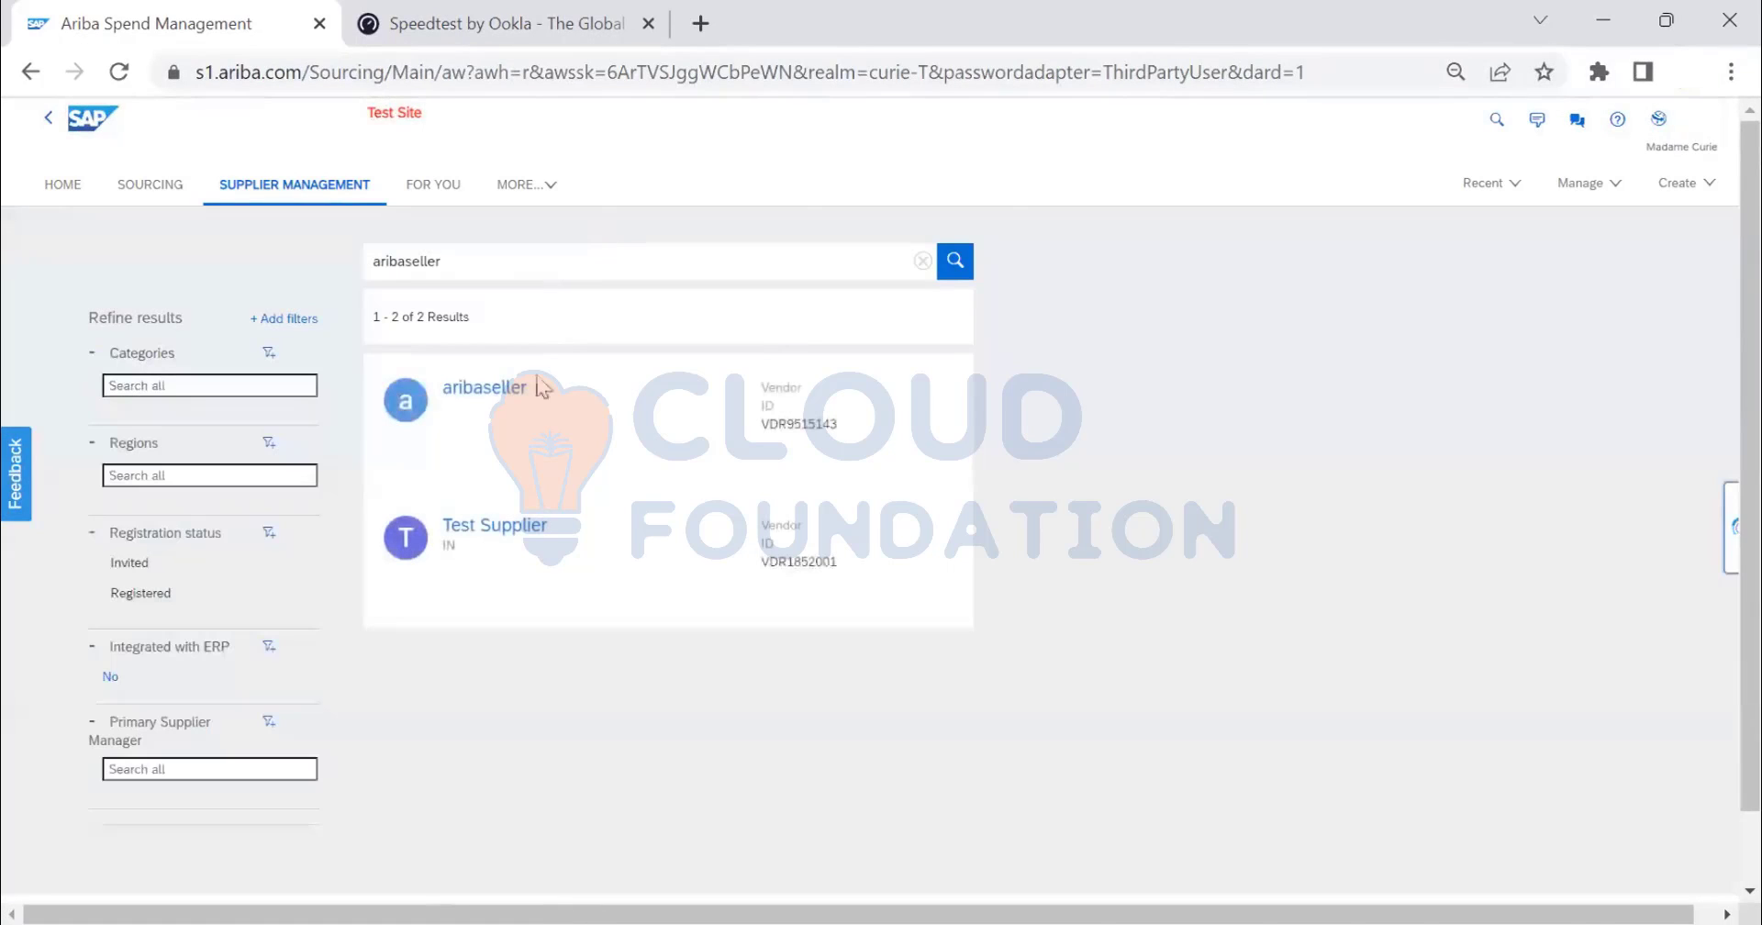
click(485, 393)
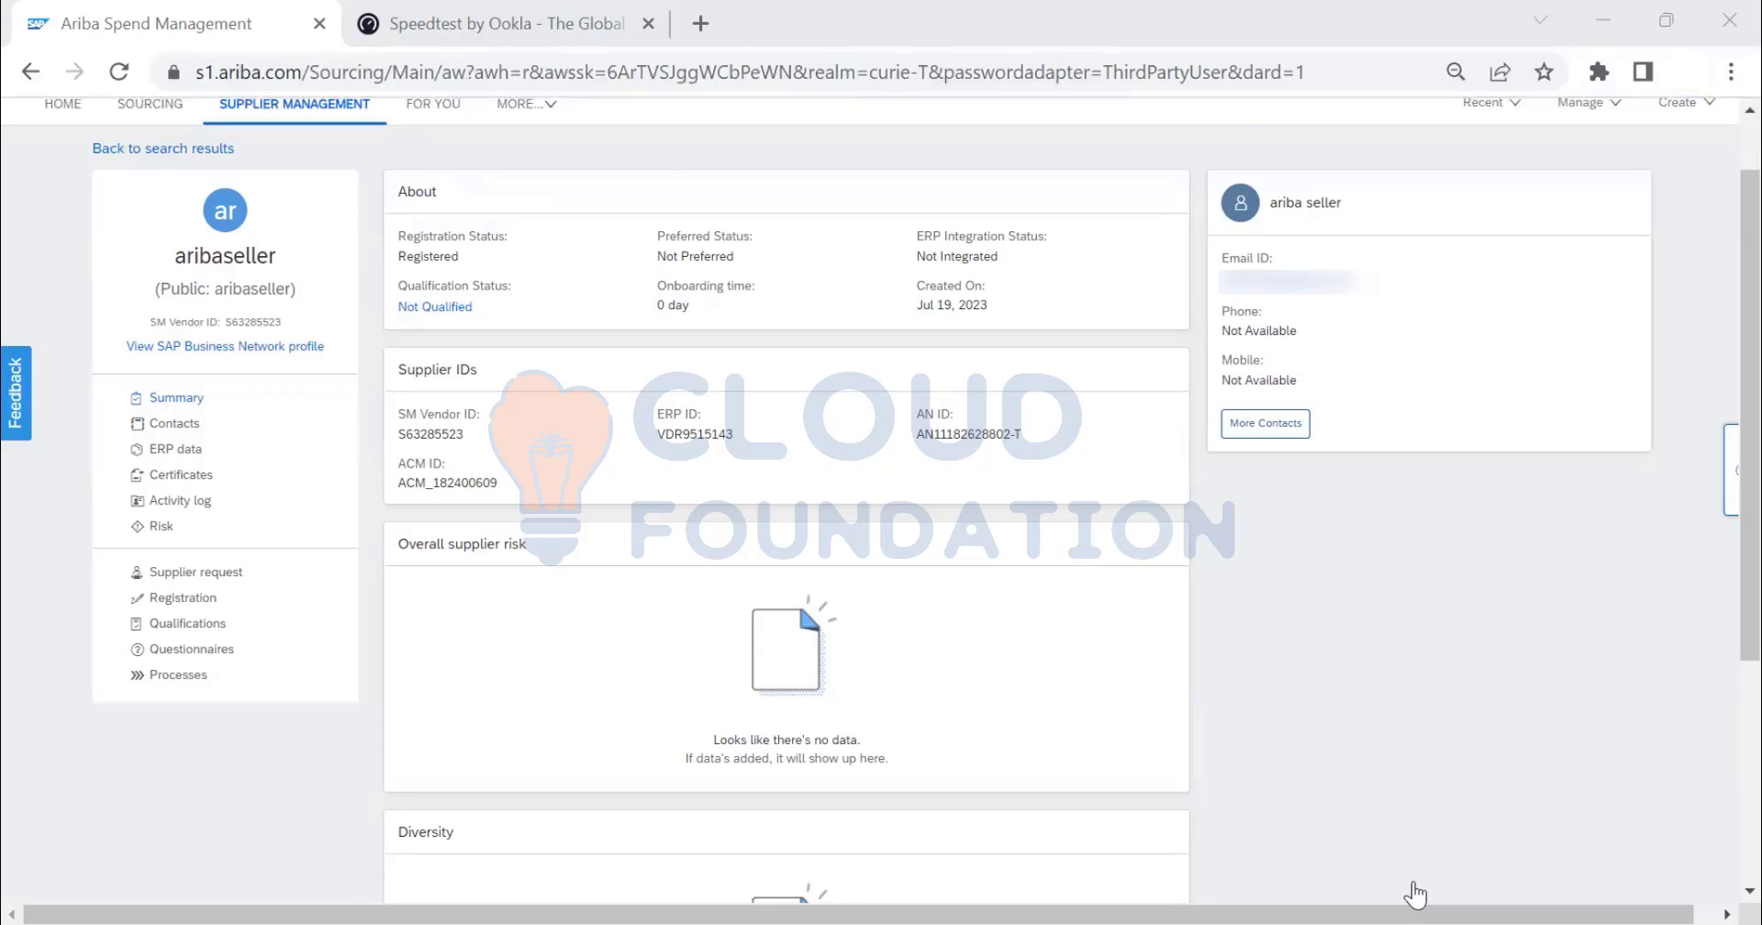
- Check aribaseller's Process and Legacy qualifications tabs and confirm none exist yet
click(178, 620)
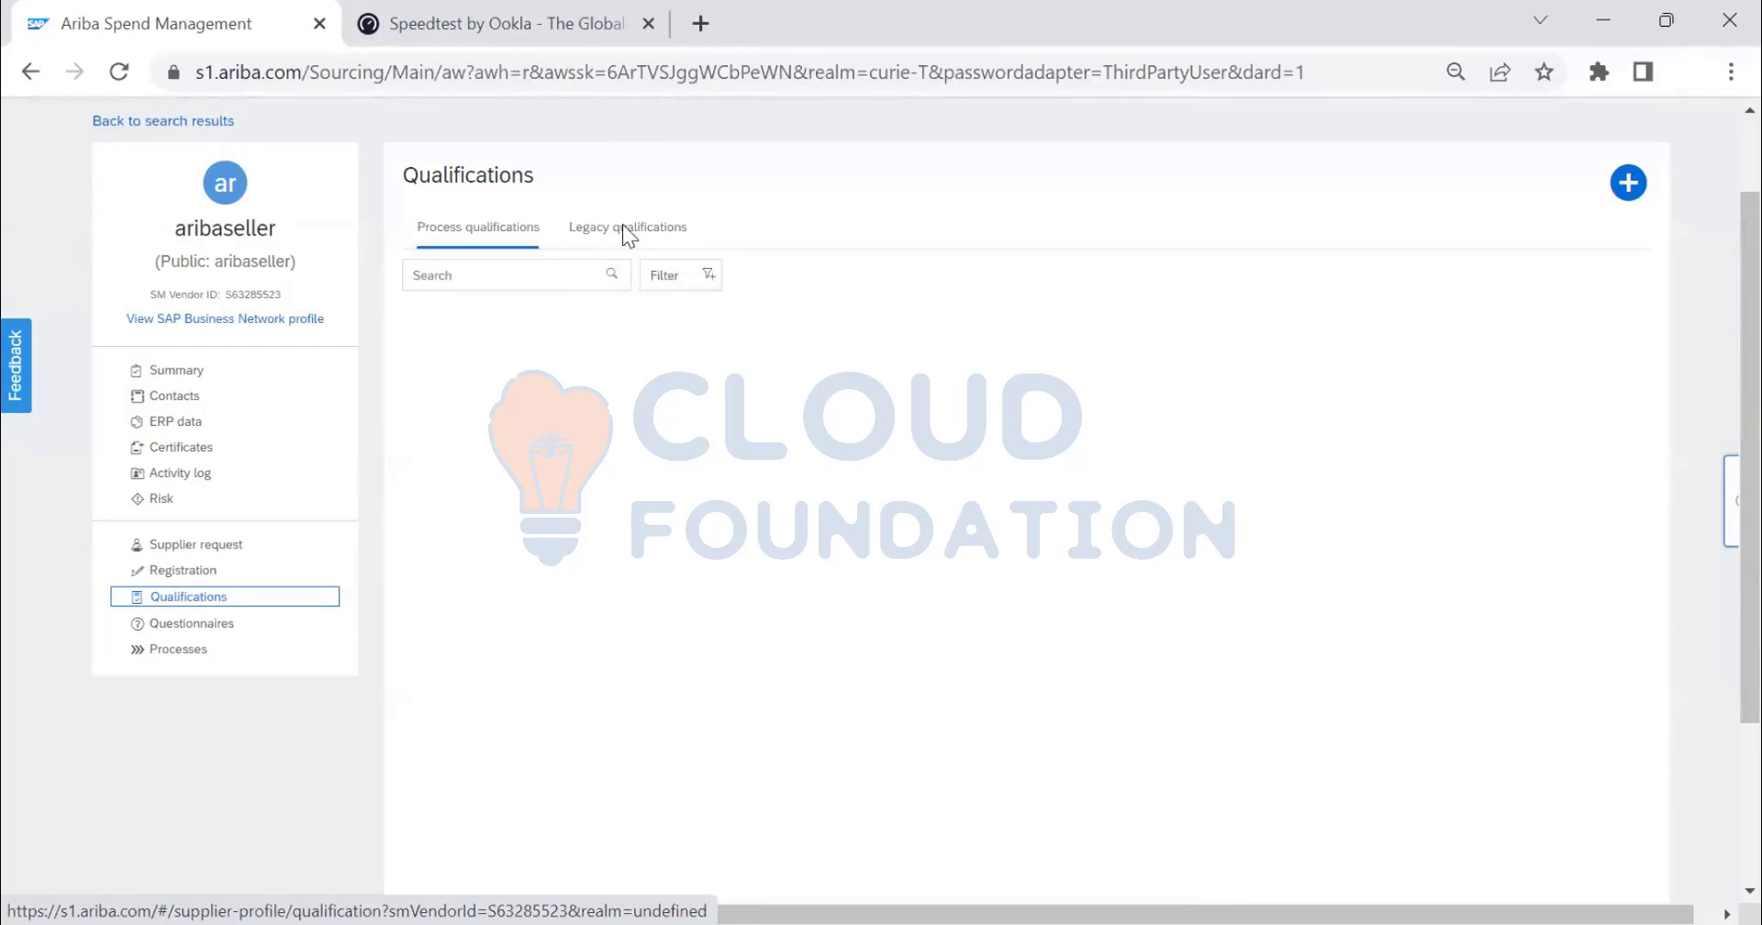
click(624, 235)
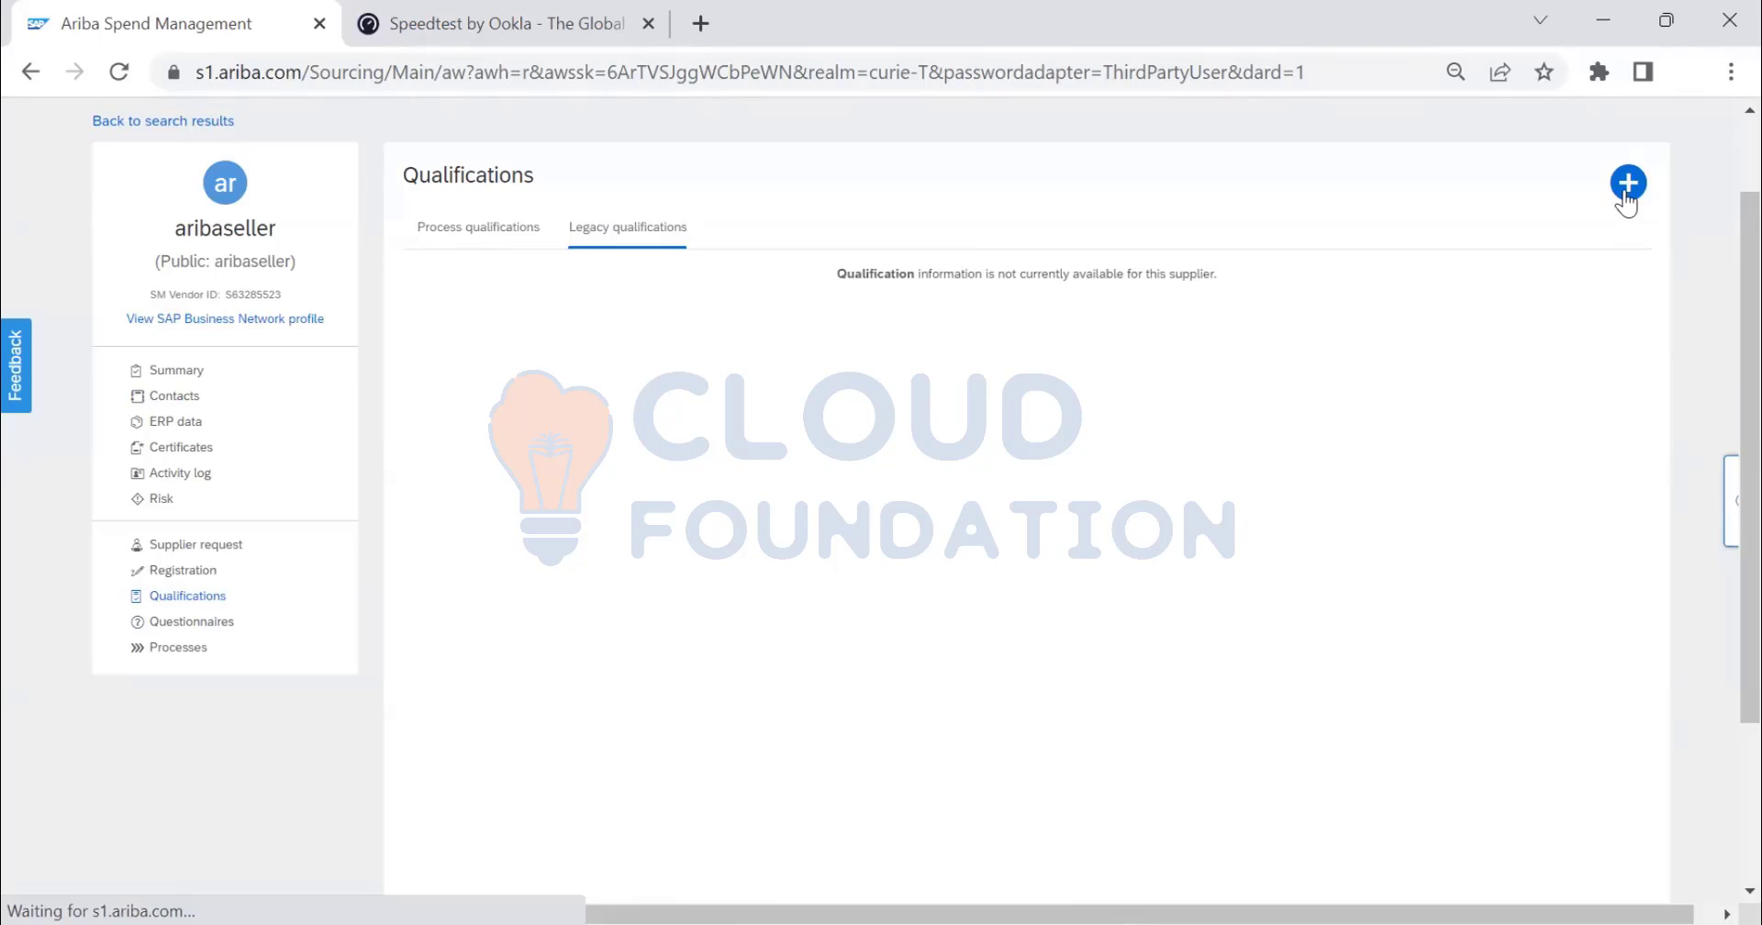
click(464, 237)
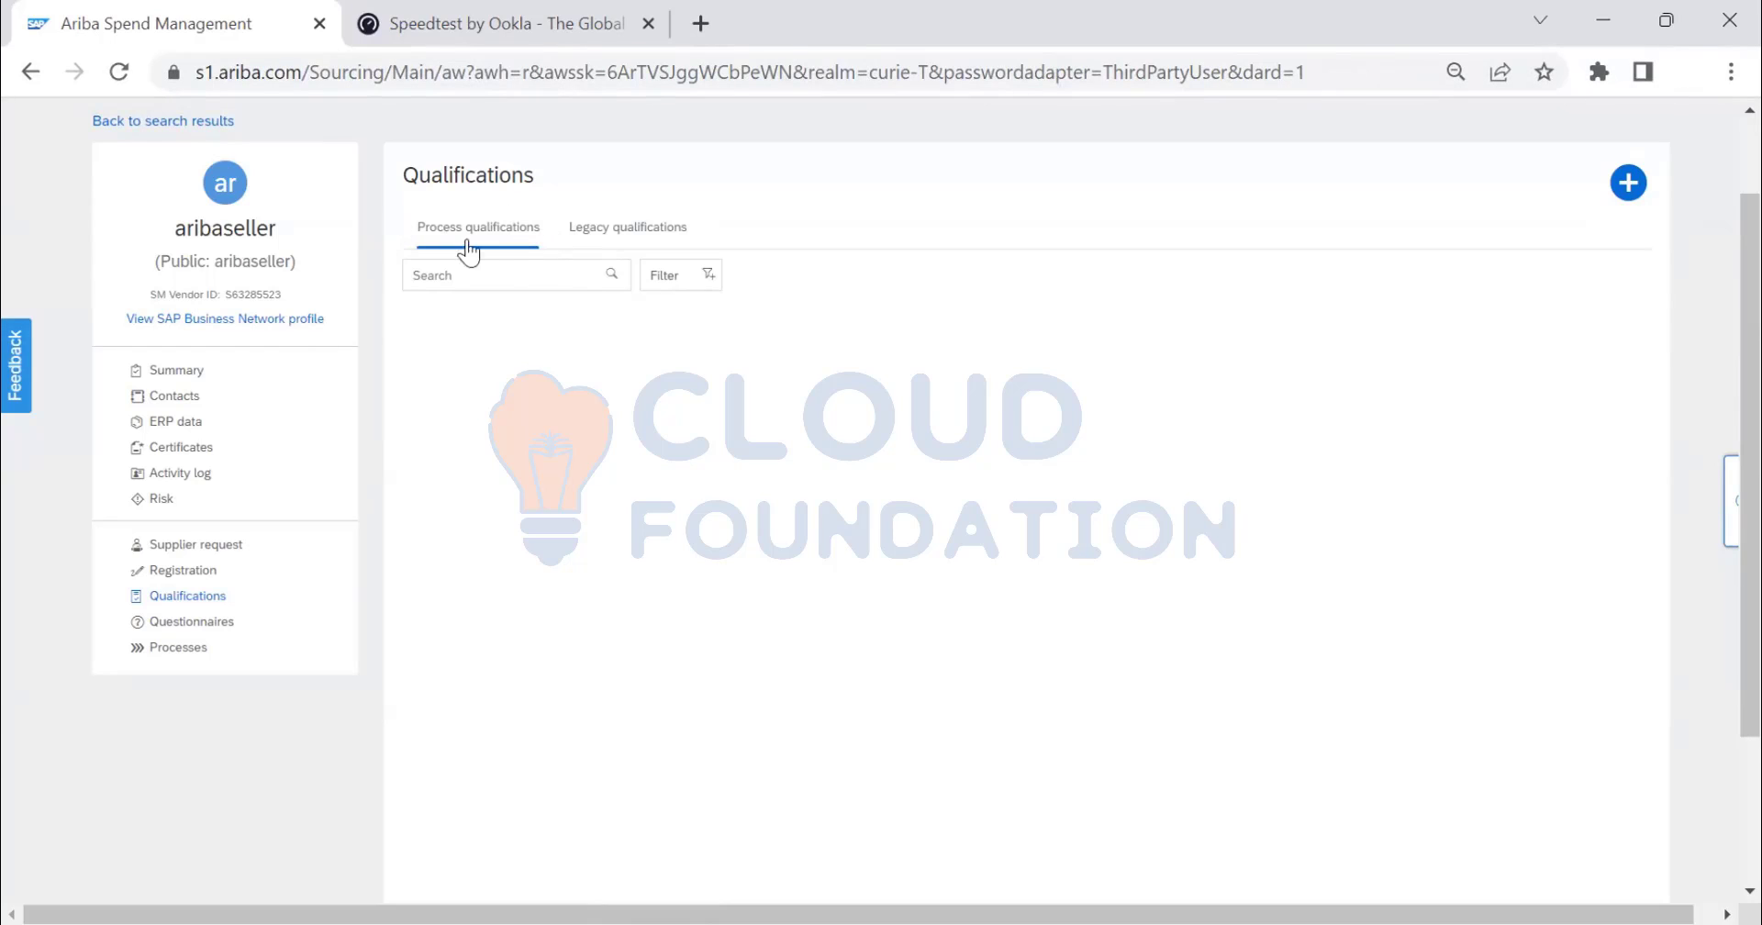
click(638, 235)
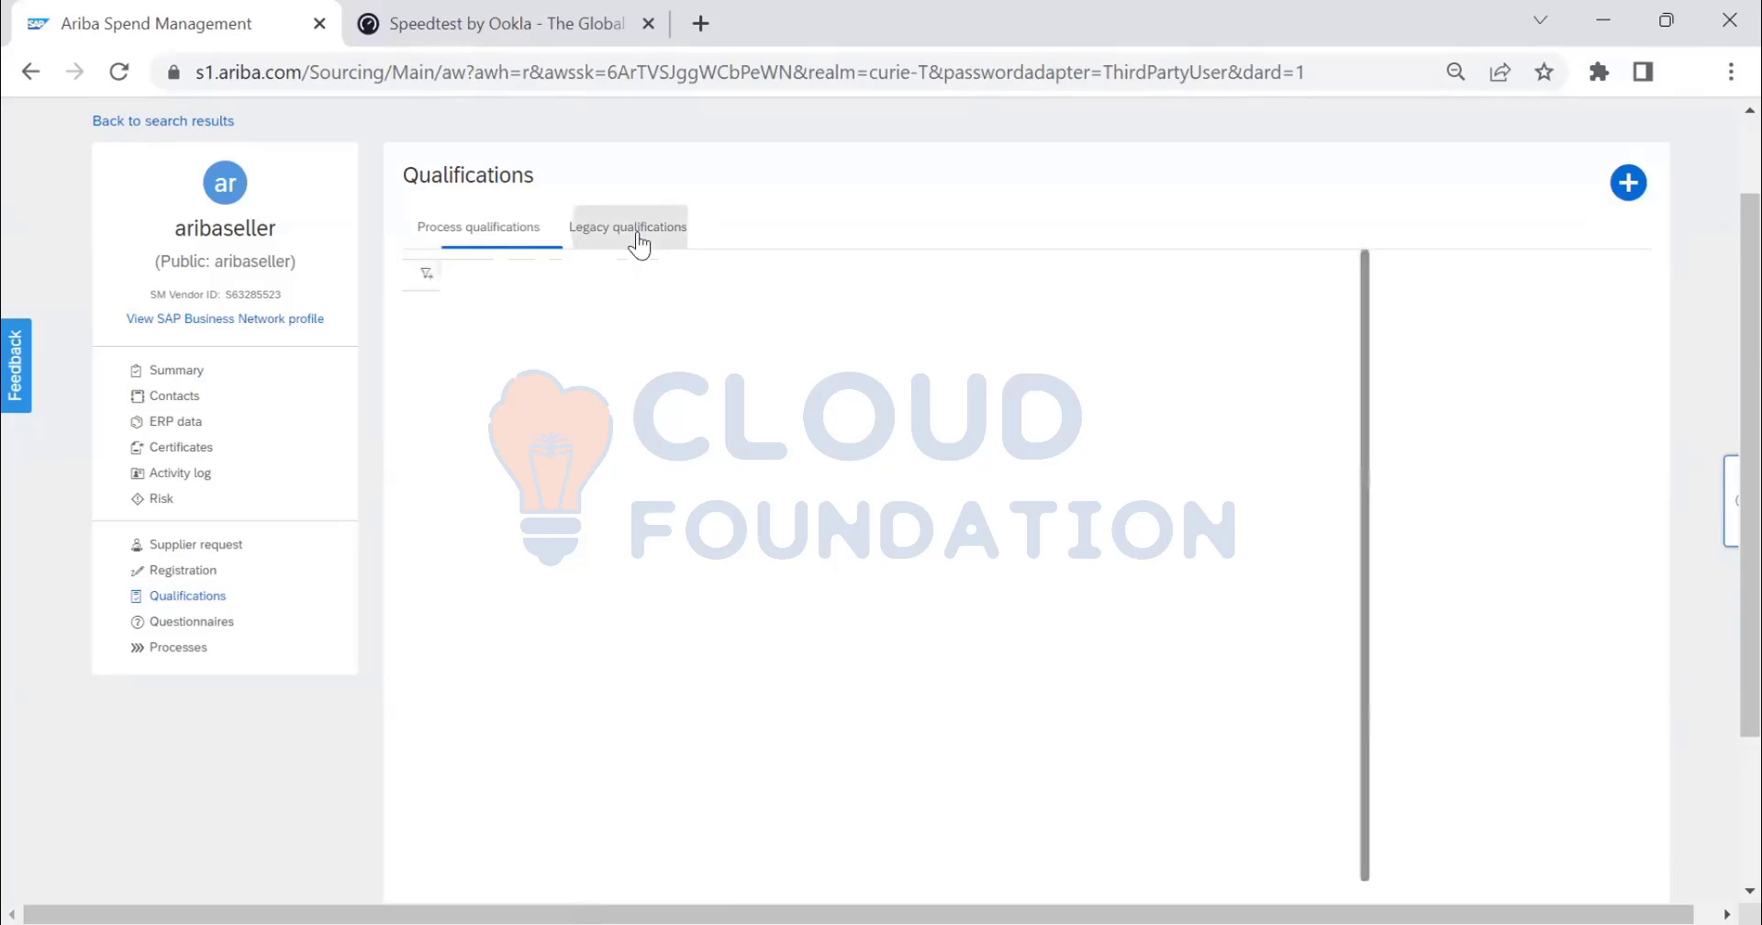
- Create a new qualification process for aribaseller with process type Partial Qualification
click(1631, 187)
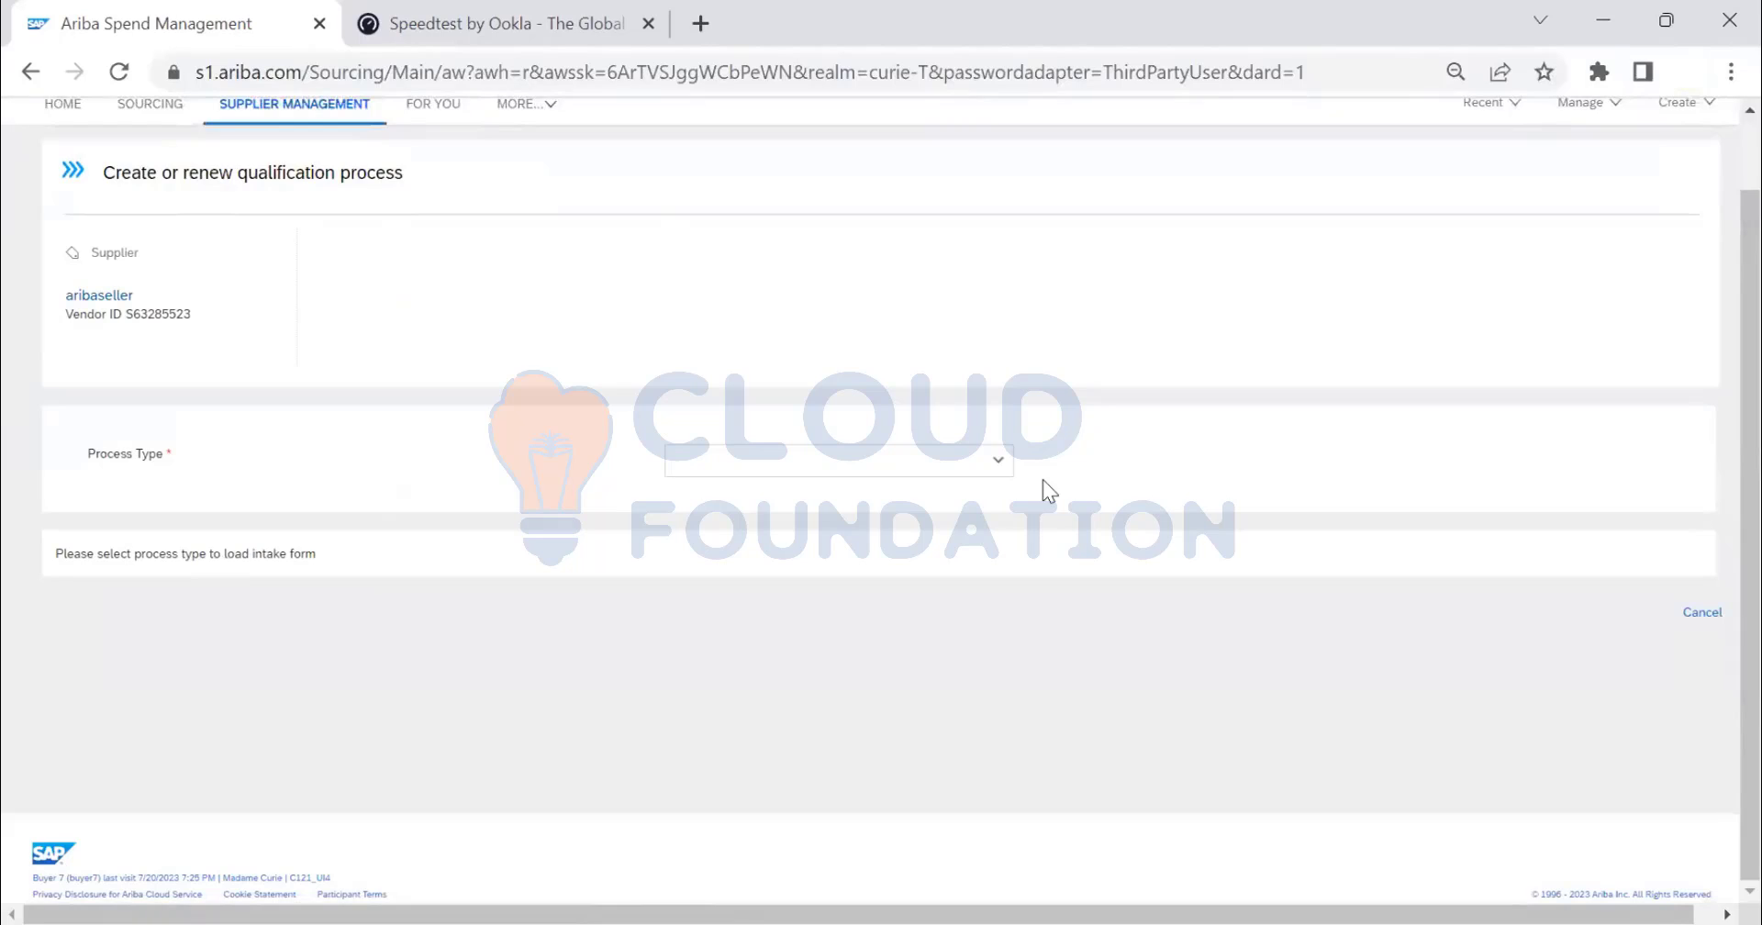
click(998, 470)
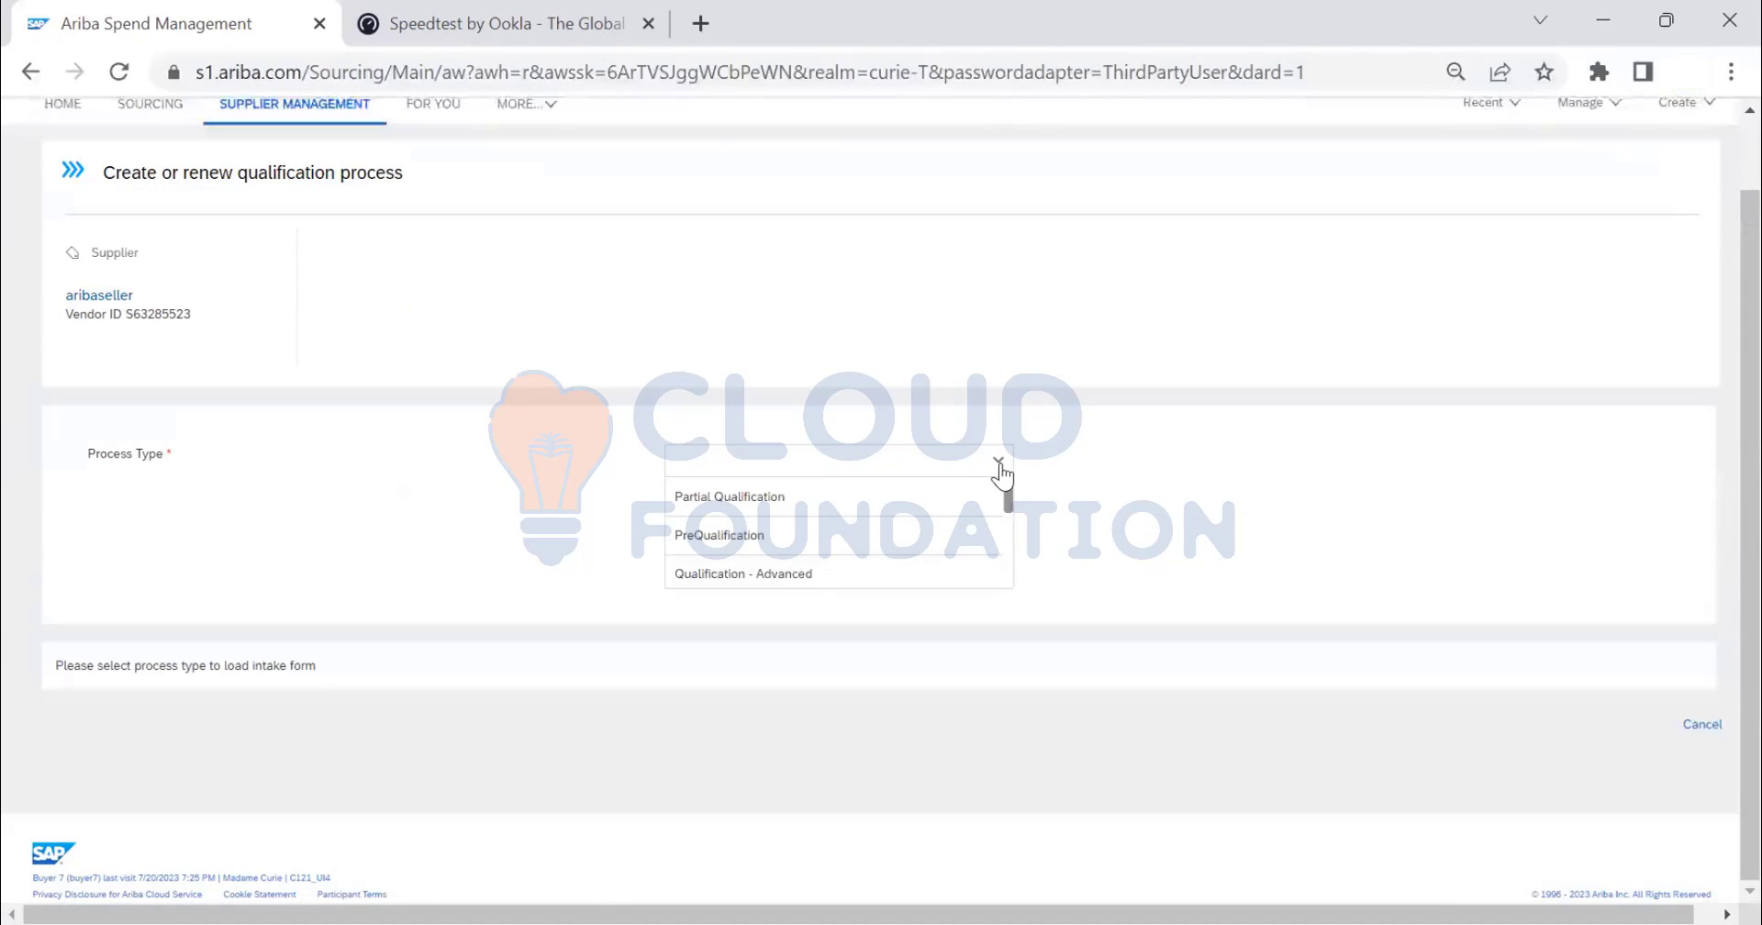
scroll(1132, 347, up, 1)
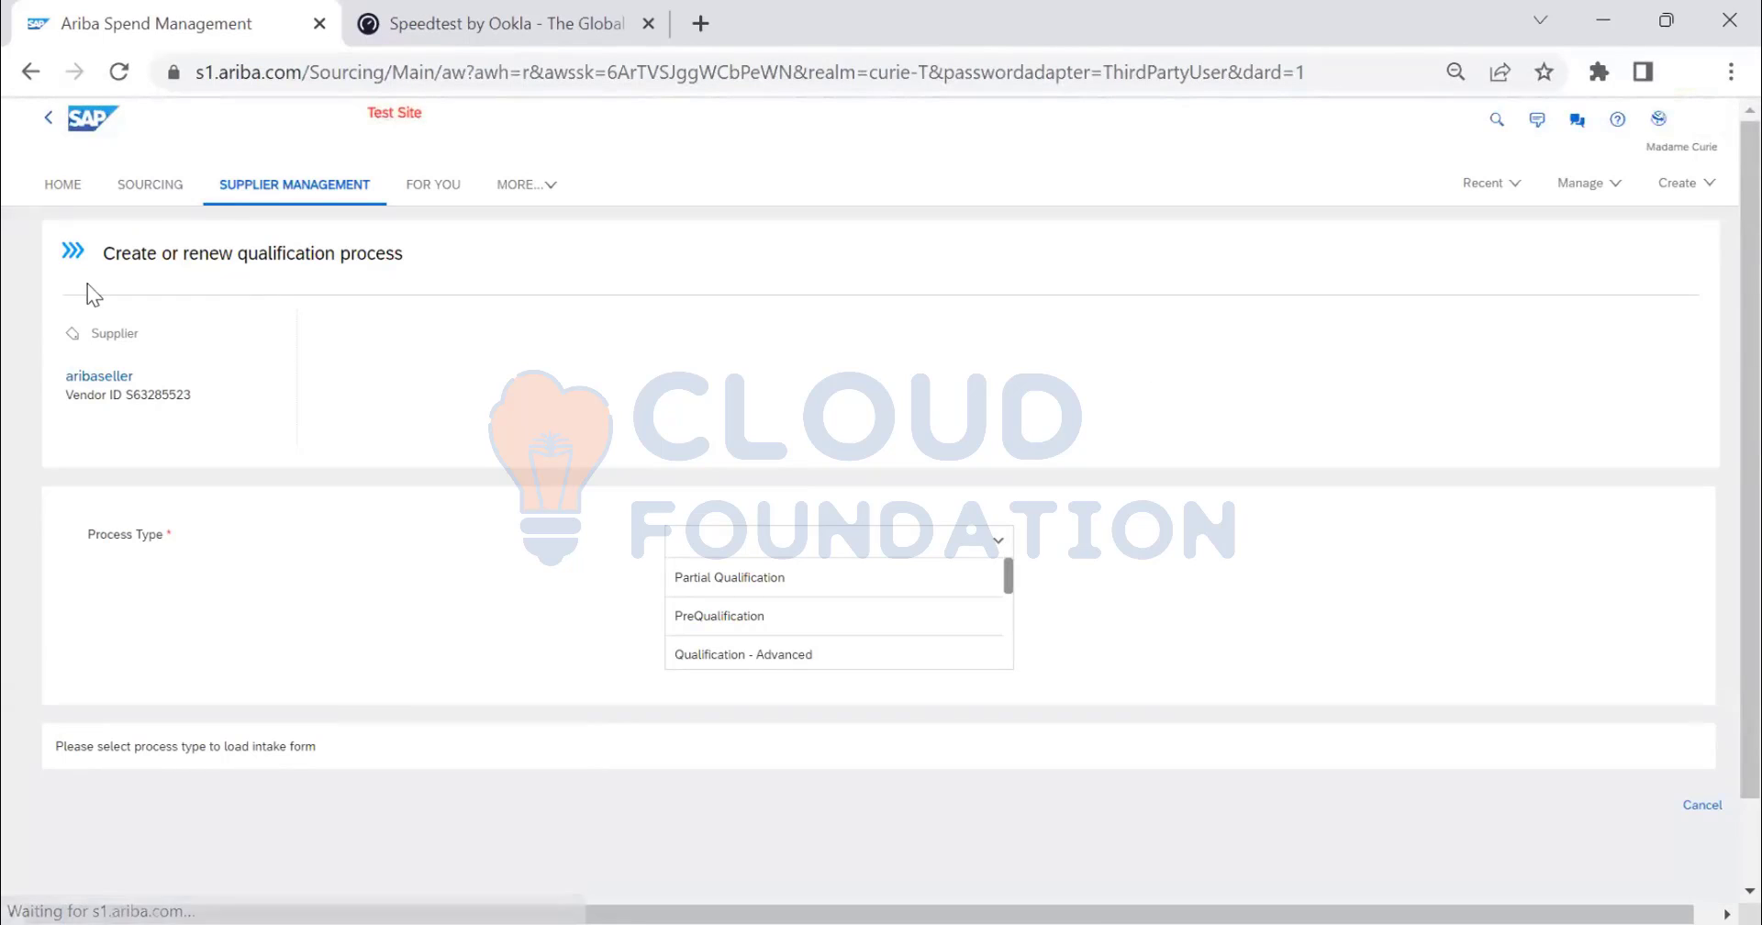
drag(109, 255, 415, 269)
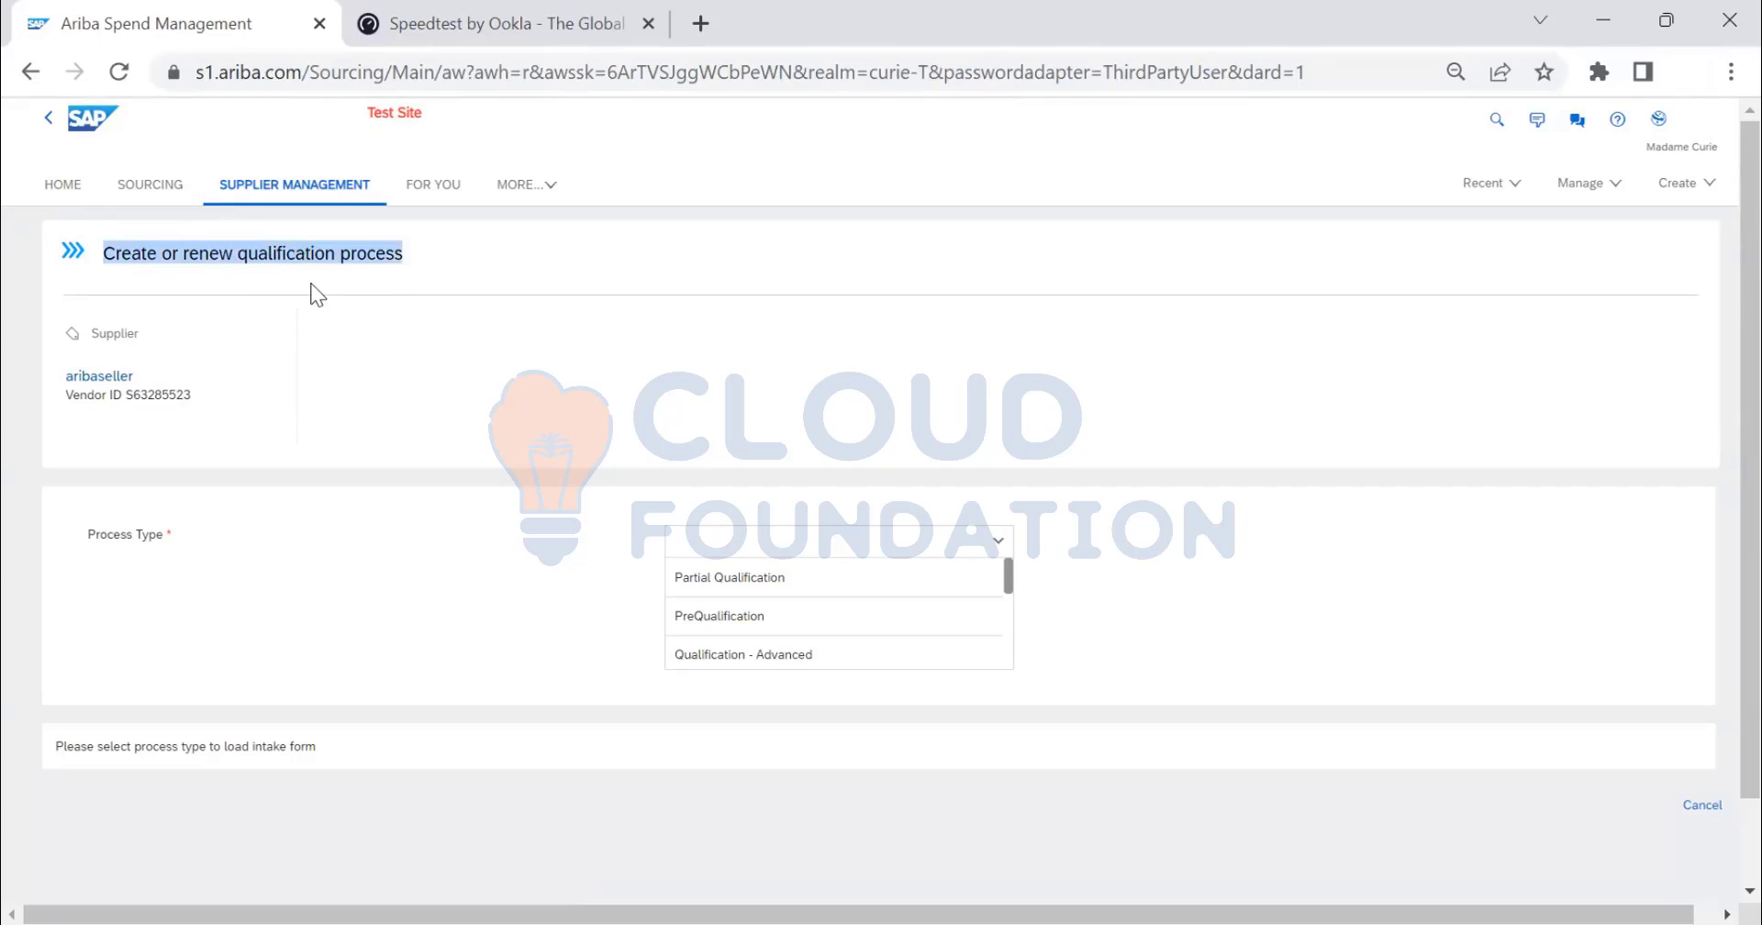
click(1013, 578)
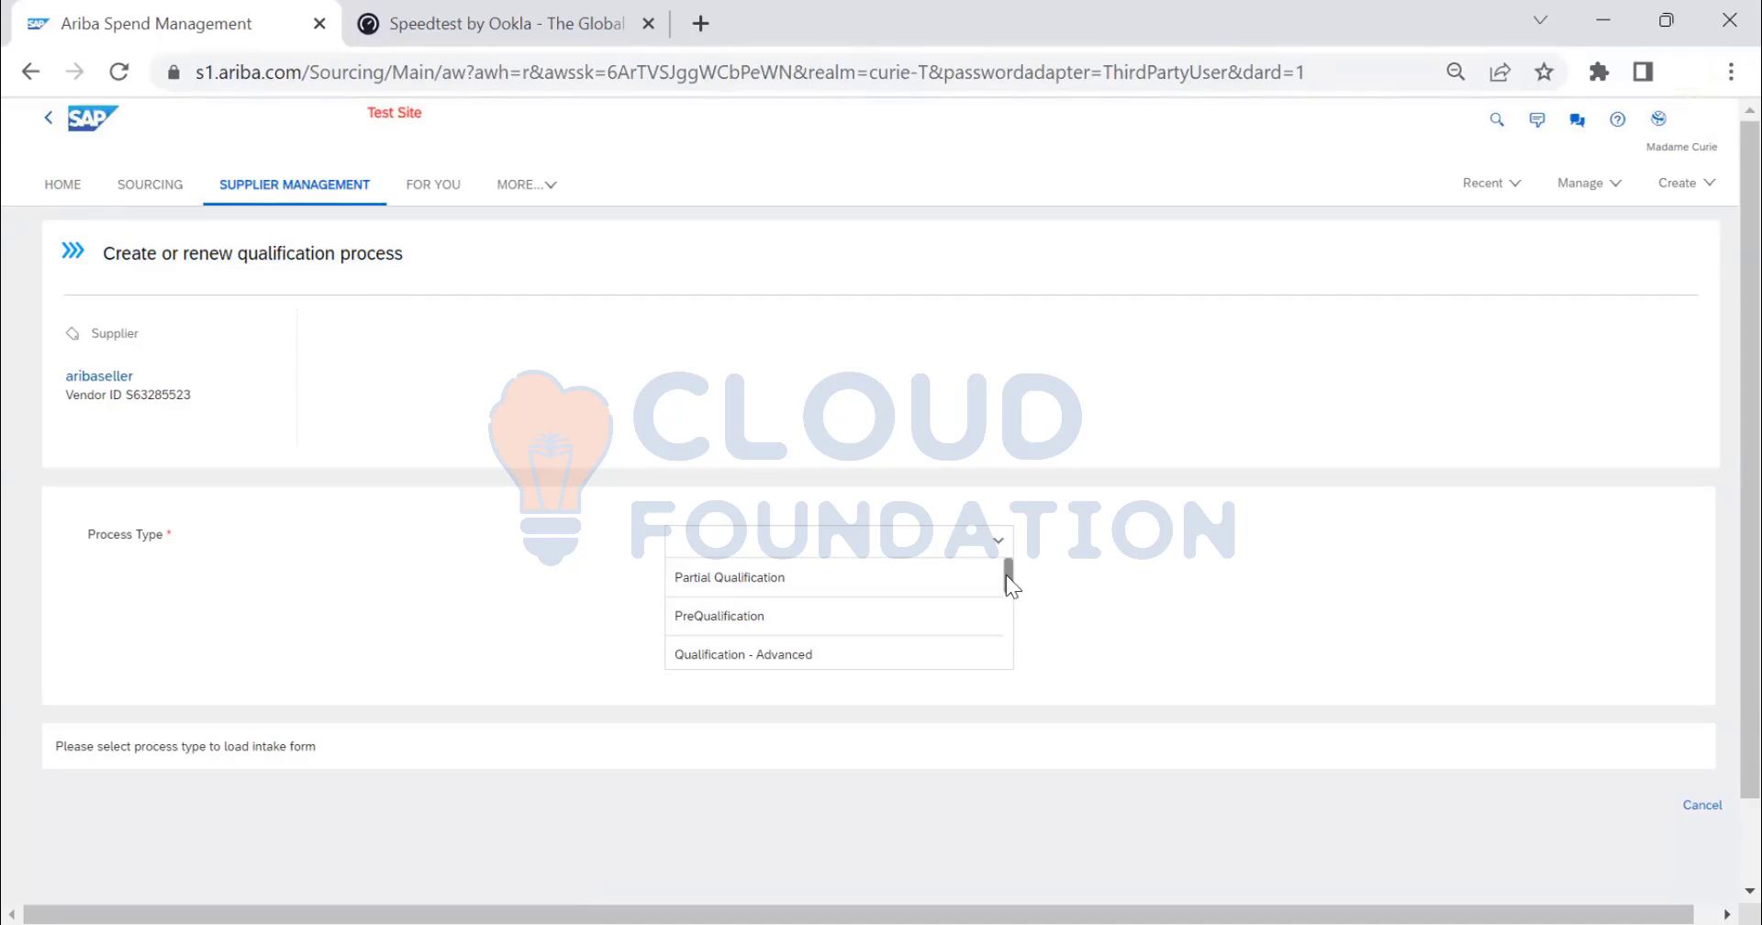
mouse_move(1006, 574)
mouse_down()
mouse_move(1013, 659)
mouse_move(1022, 573)
mouse_up()
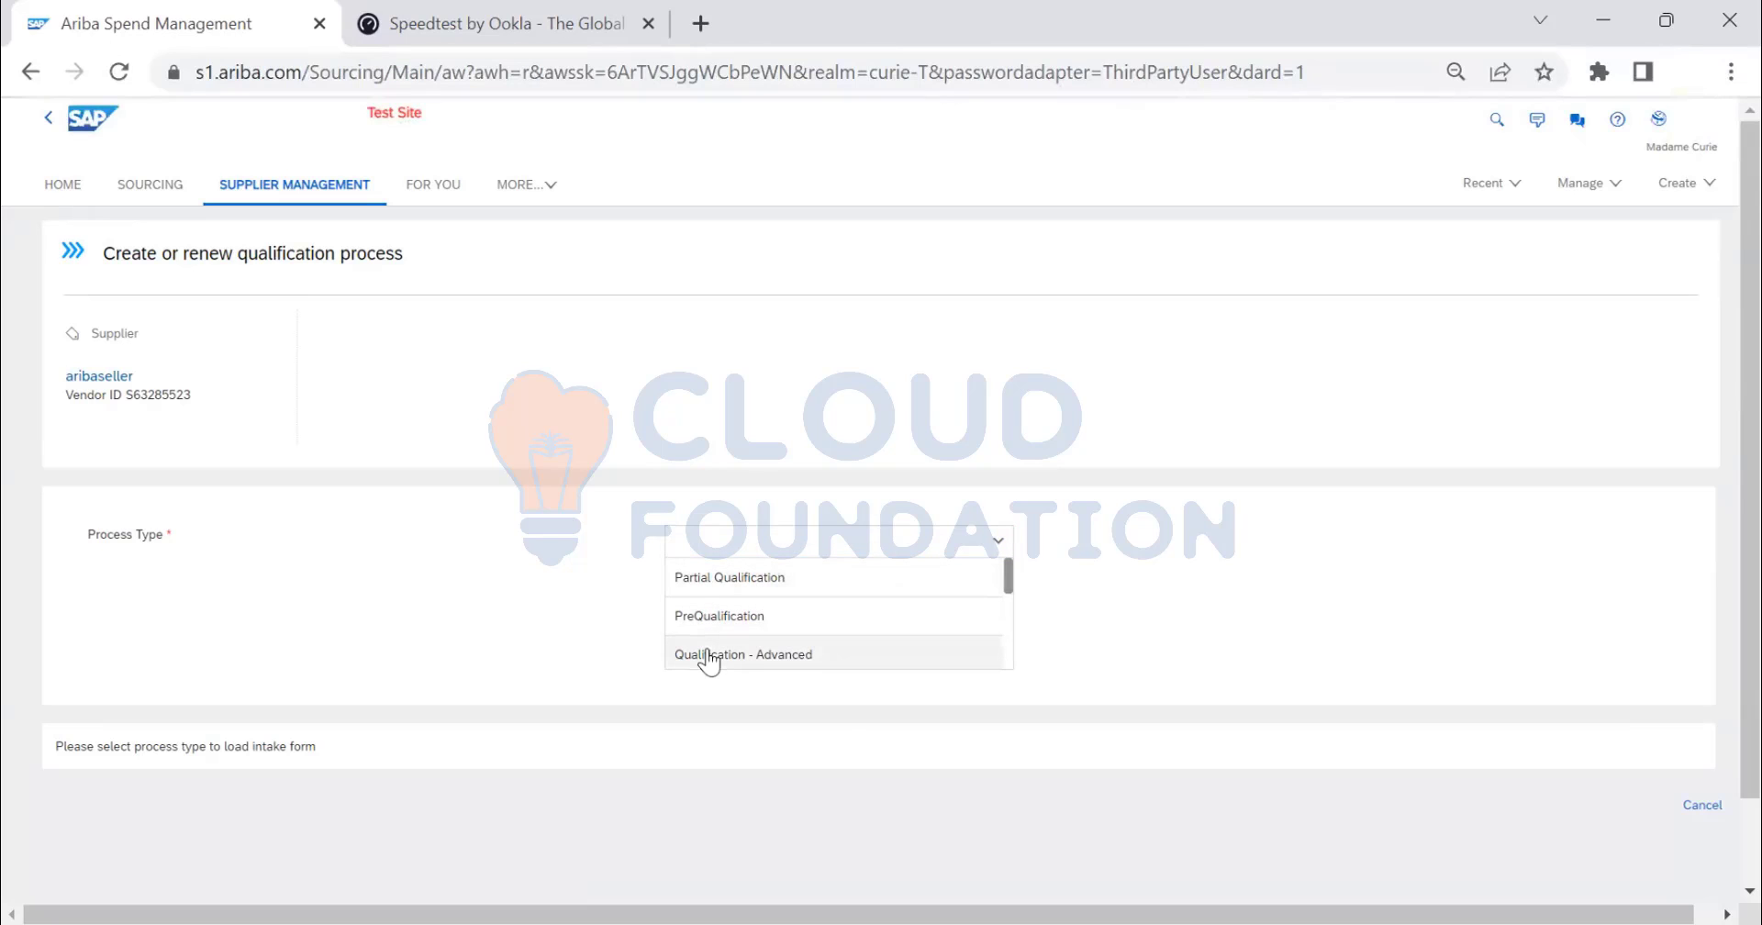
click(773, 590)
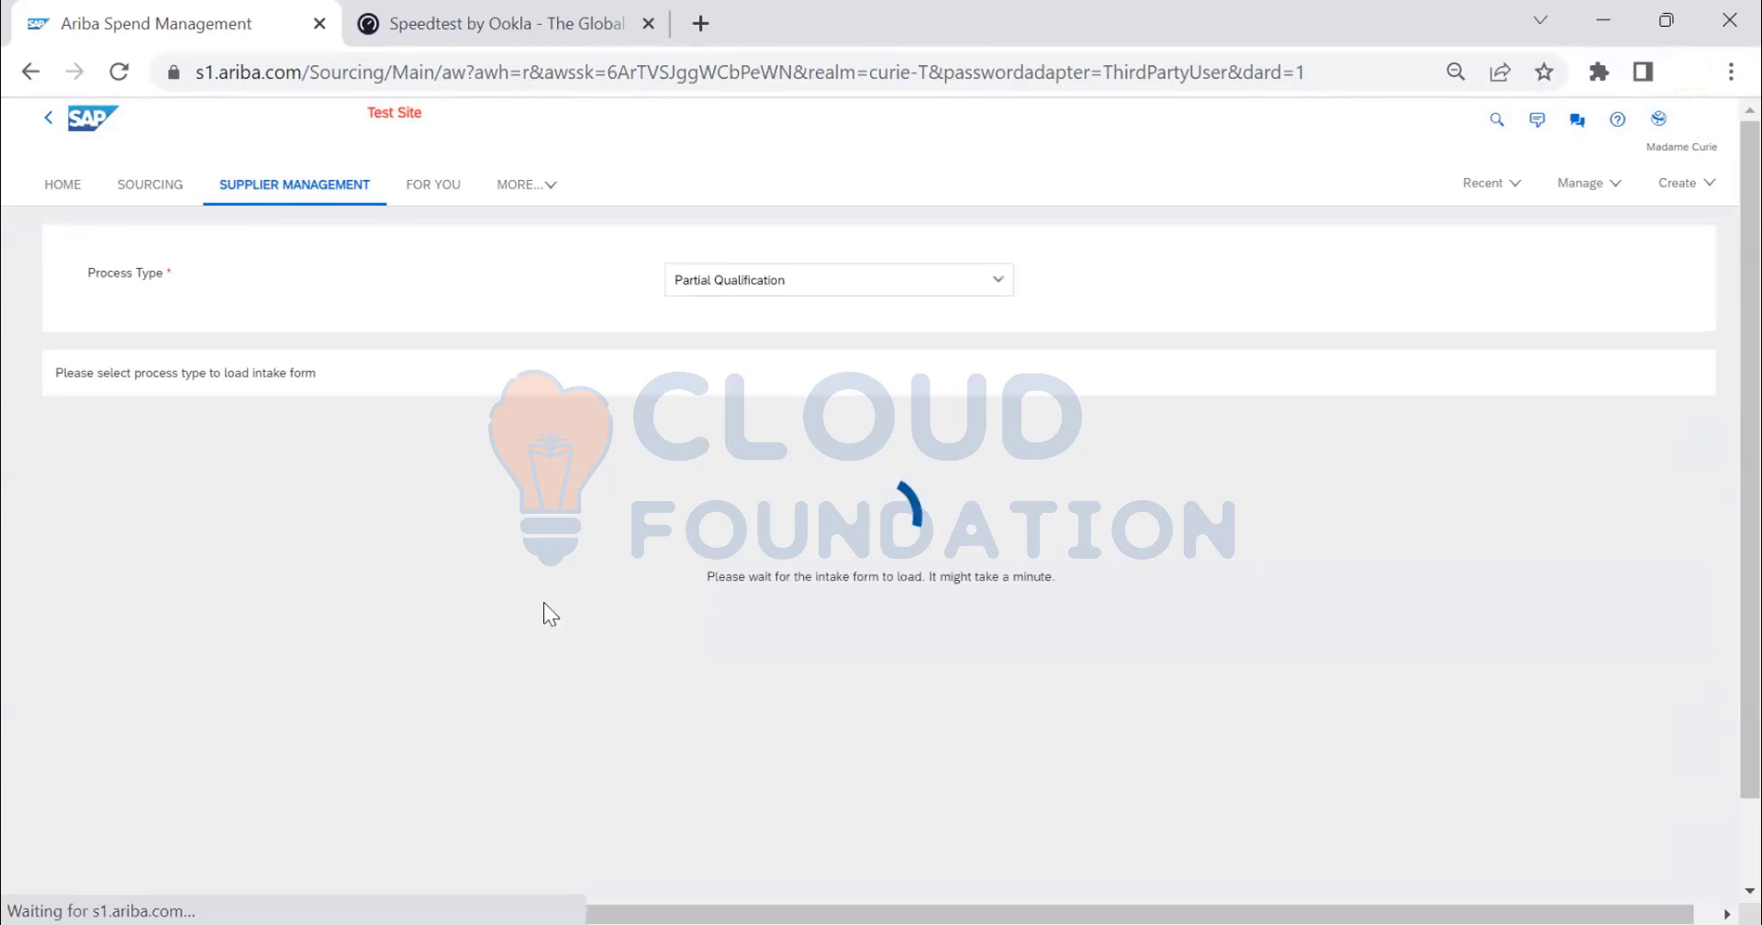
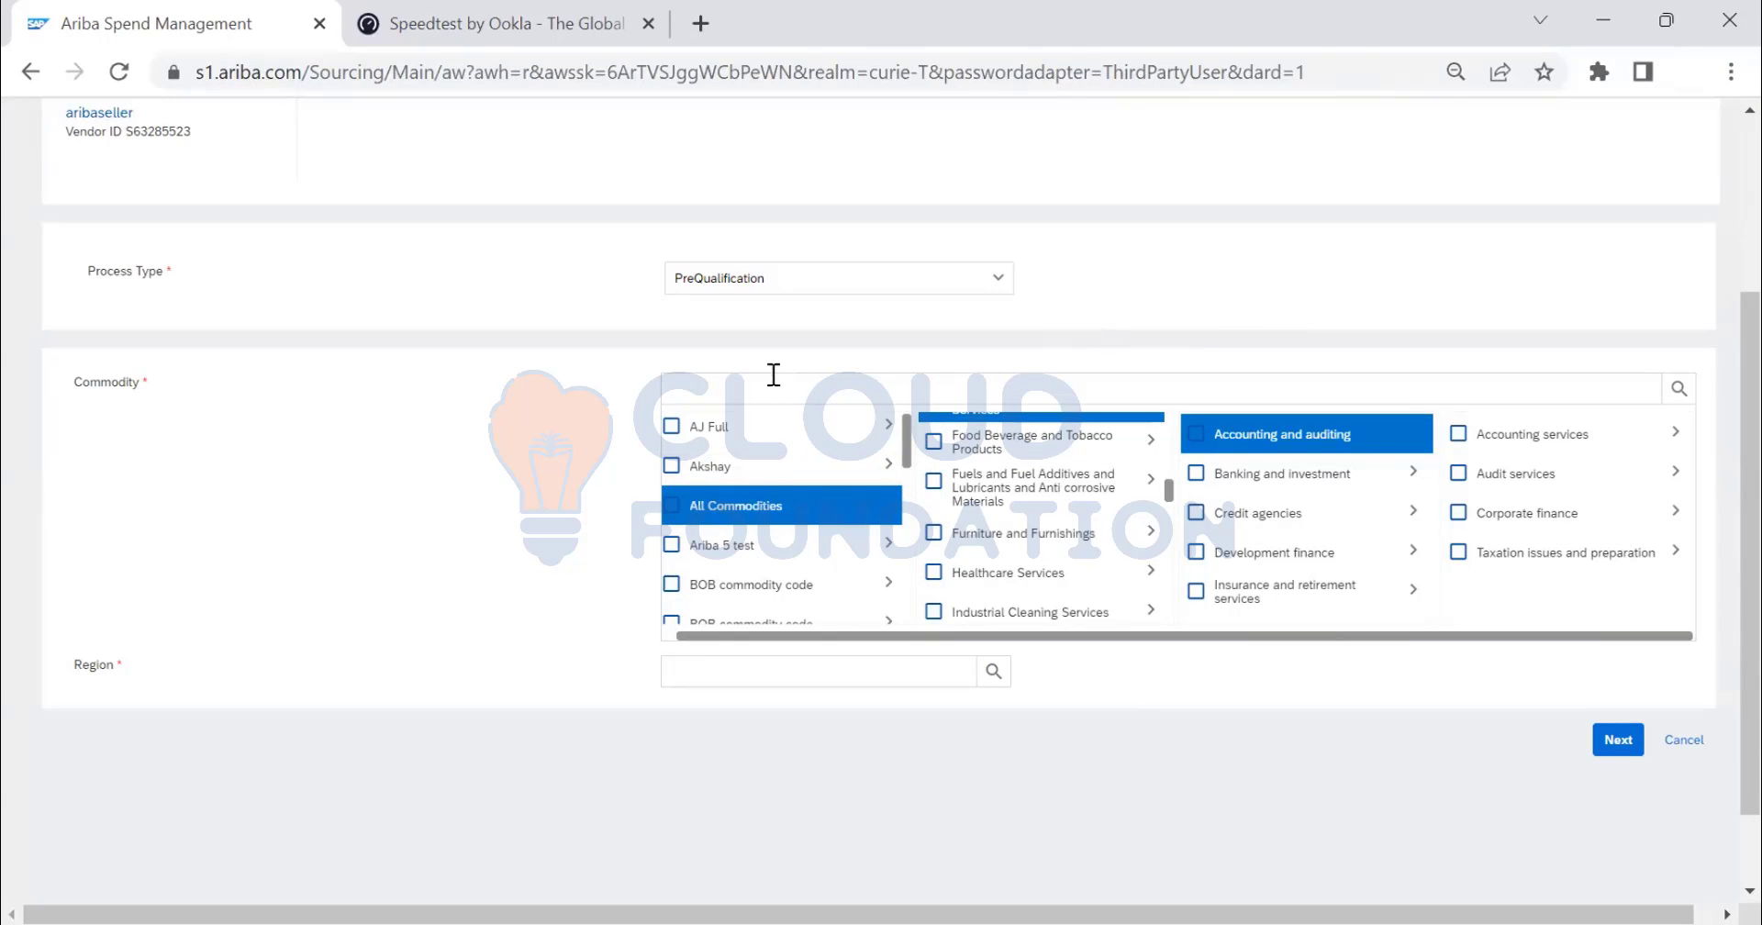
- Scroll the qualification process form to check that Process Type is PreQualification
scroll(495, 382, up, 3)
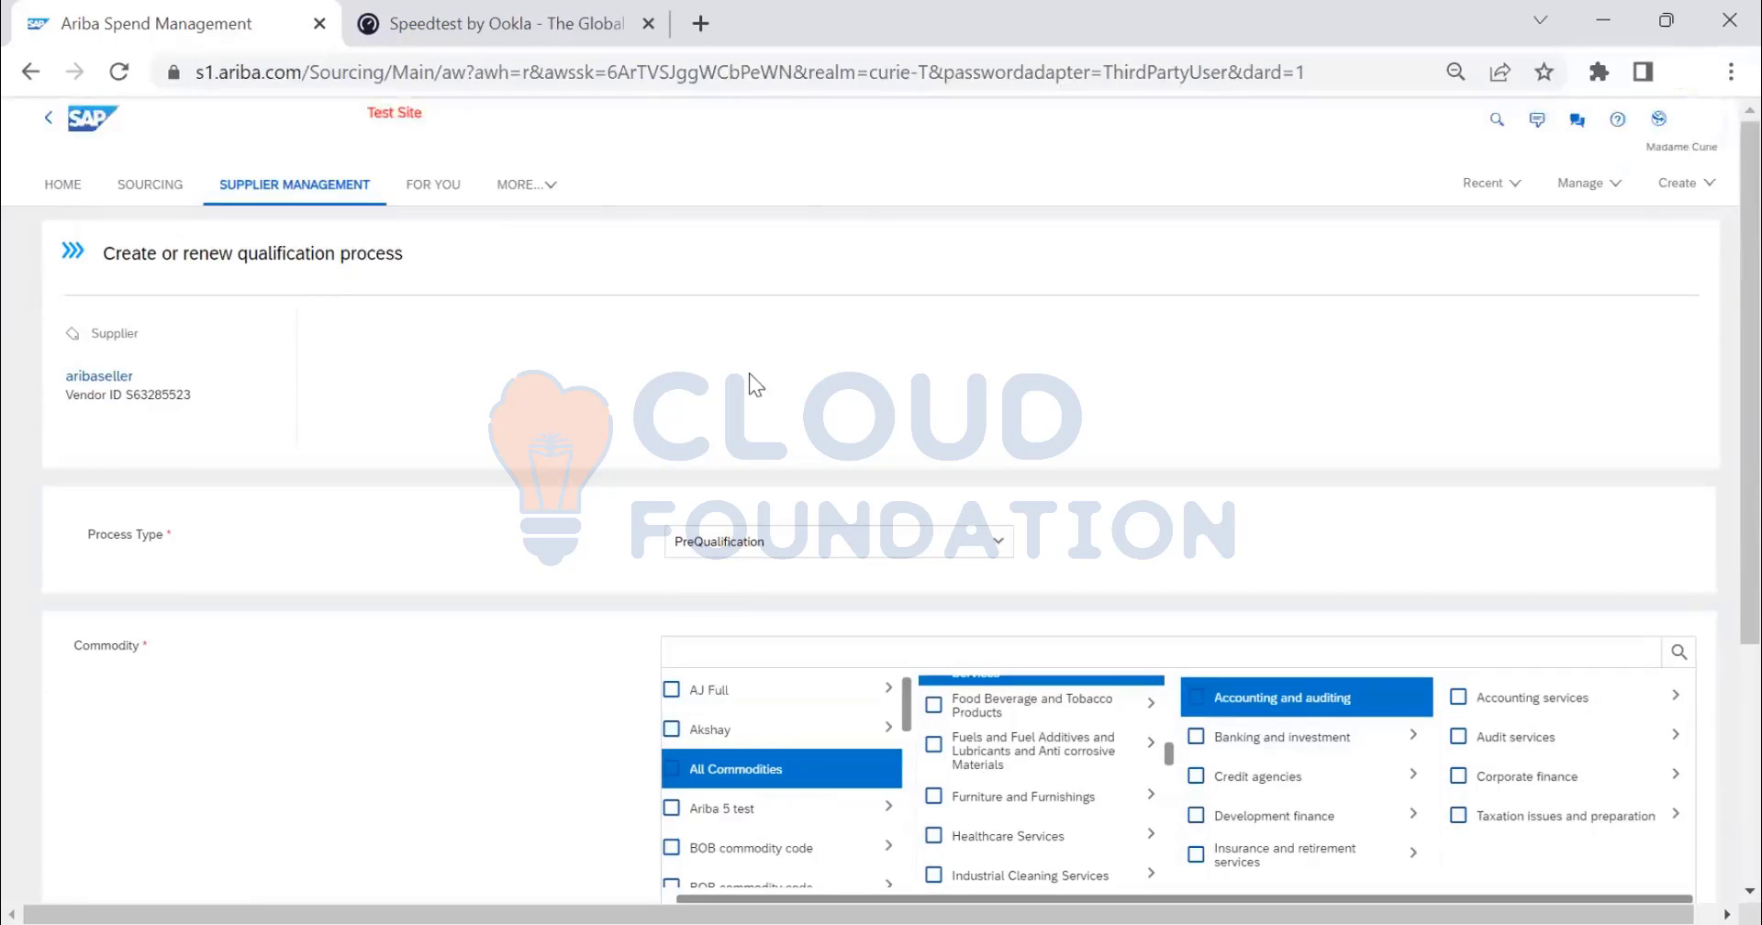
scroll(746, 377, down, 4)
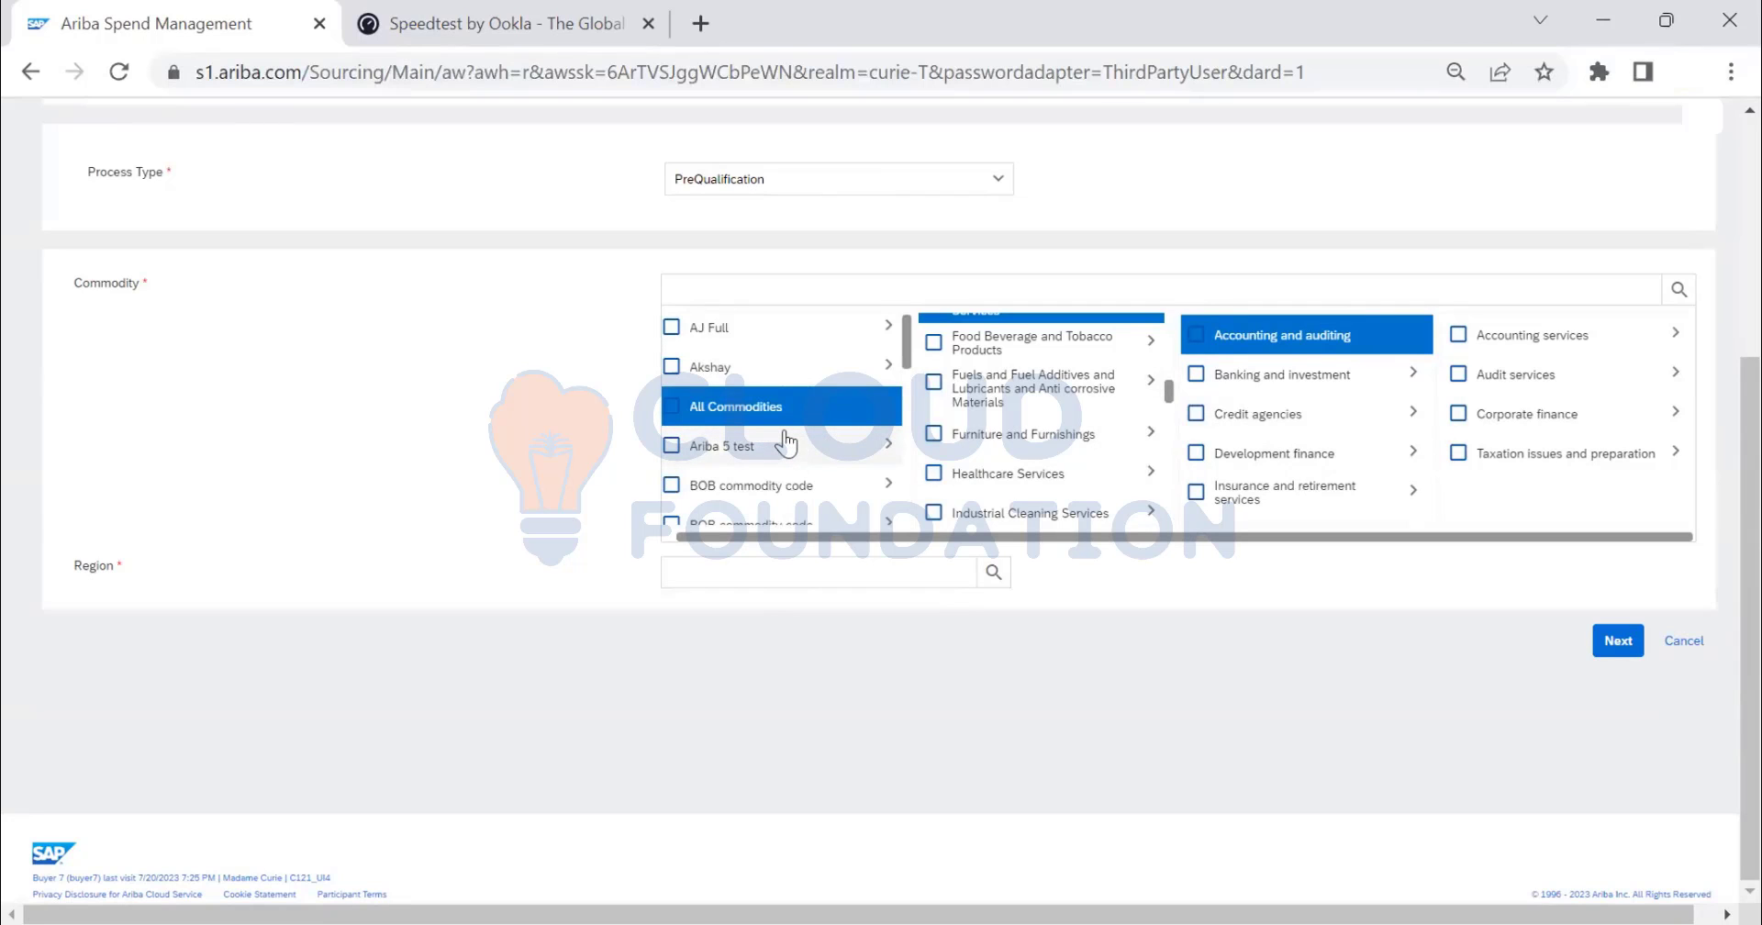
- Choose Furniture and Furnishings as the commodity and Austria as the region, then continue
click(934, 435)
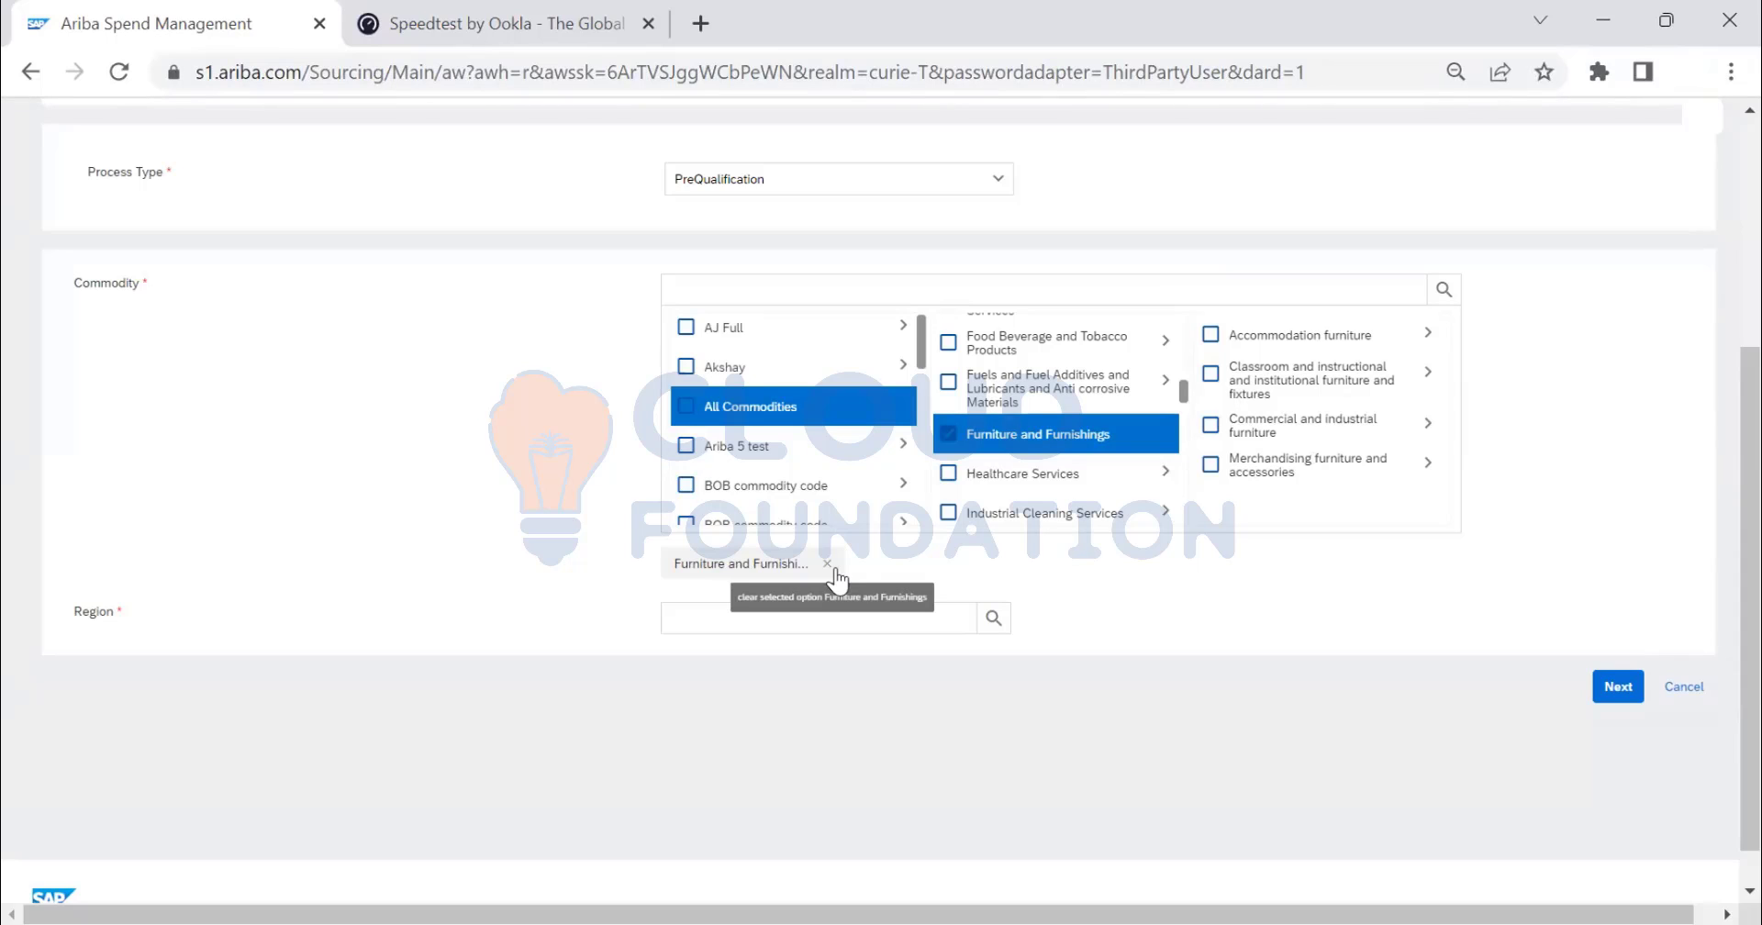
click(862, 620)
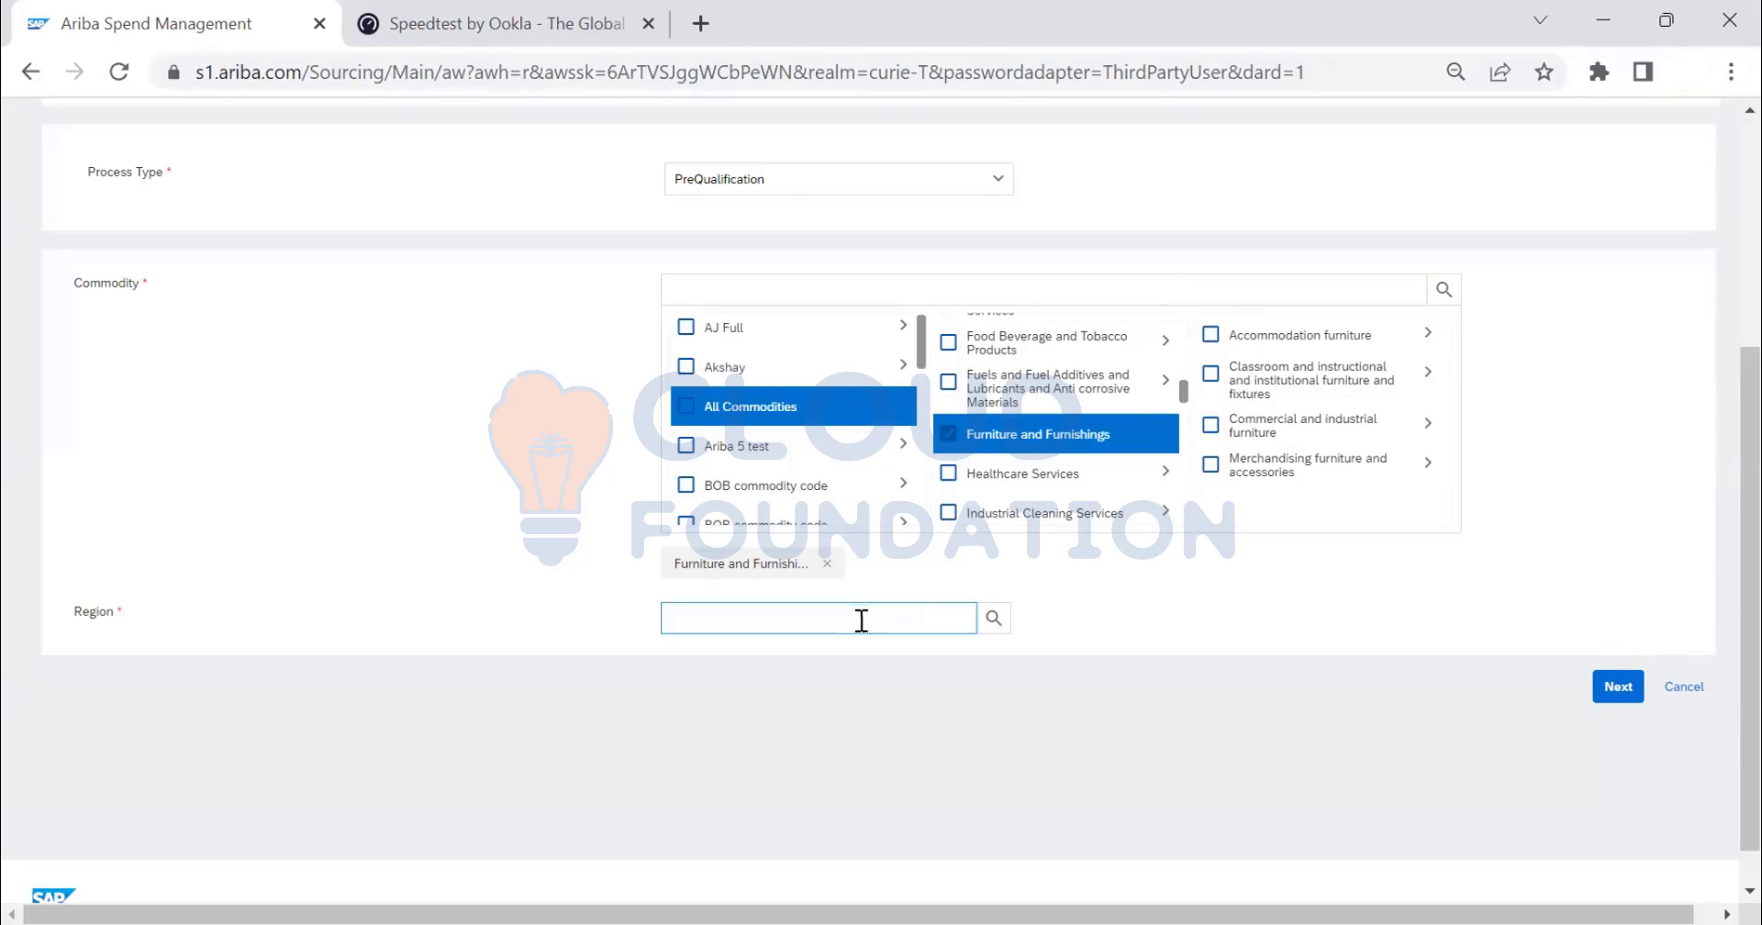
click(994, 618)
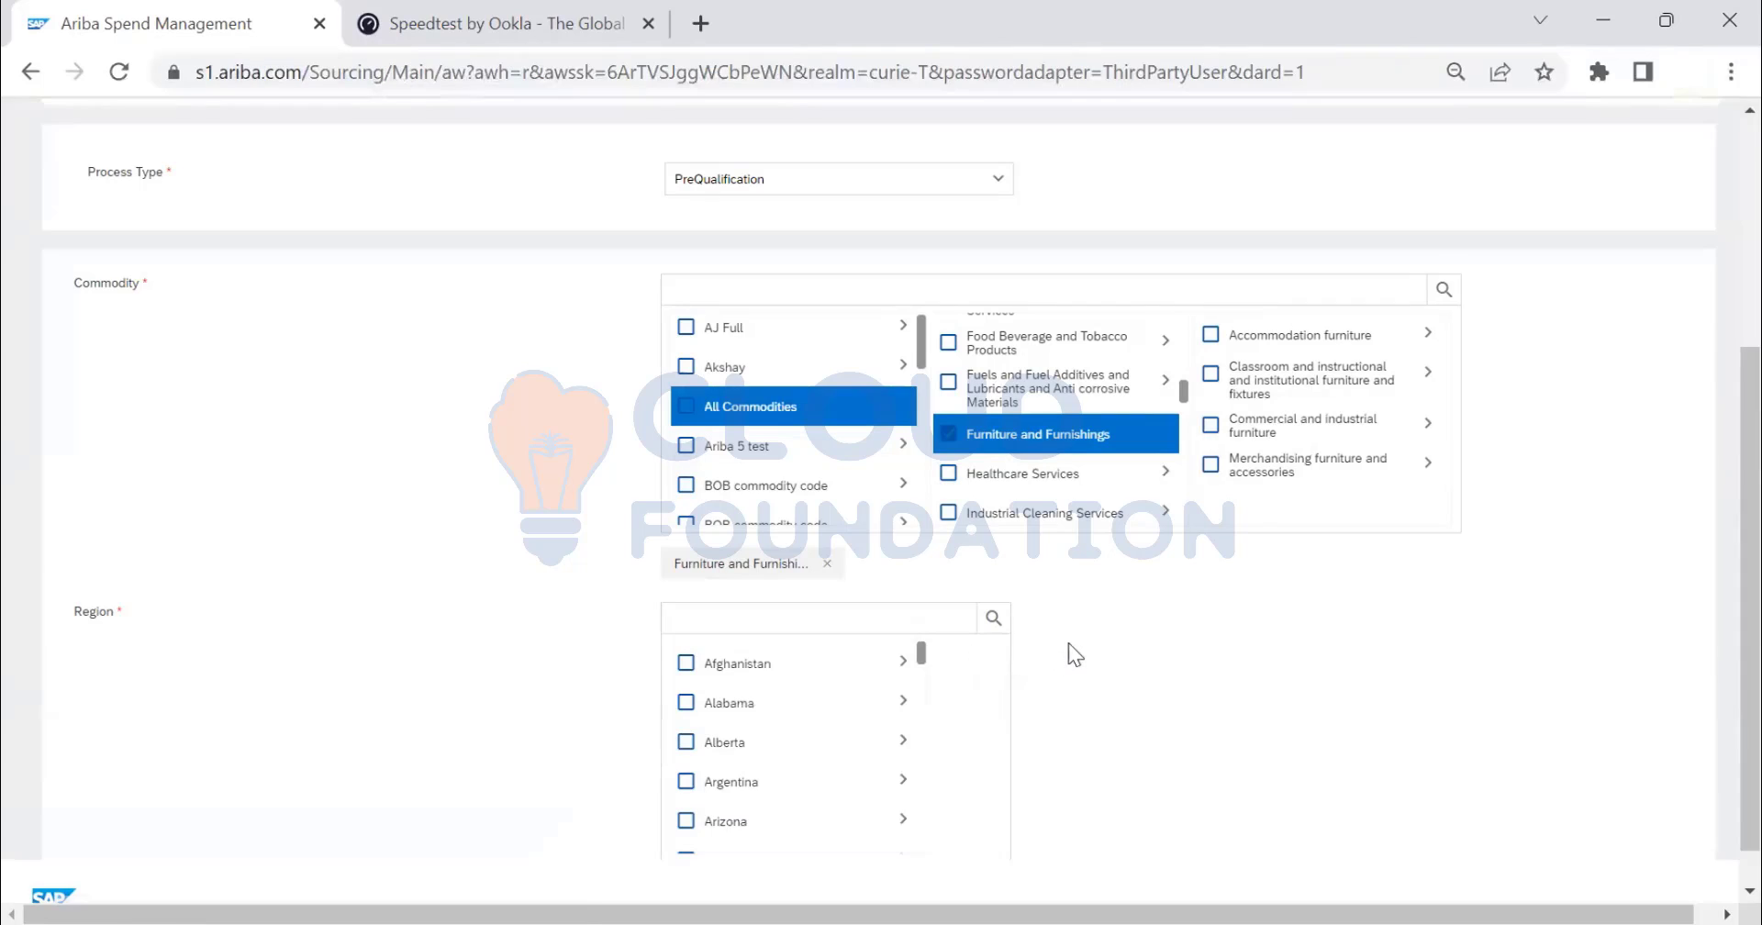
scroll(1128, 597, down, 2)
scroll(780, 541, down, 2)
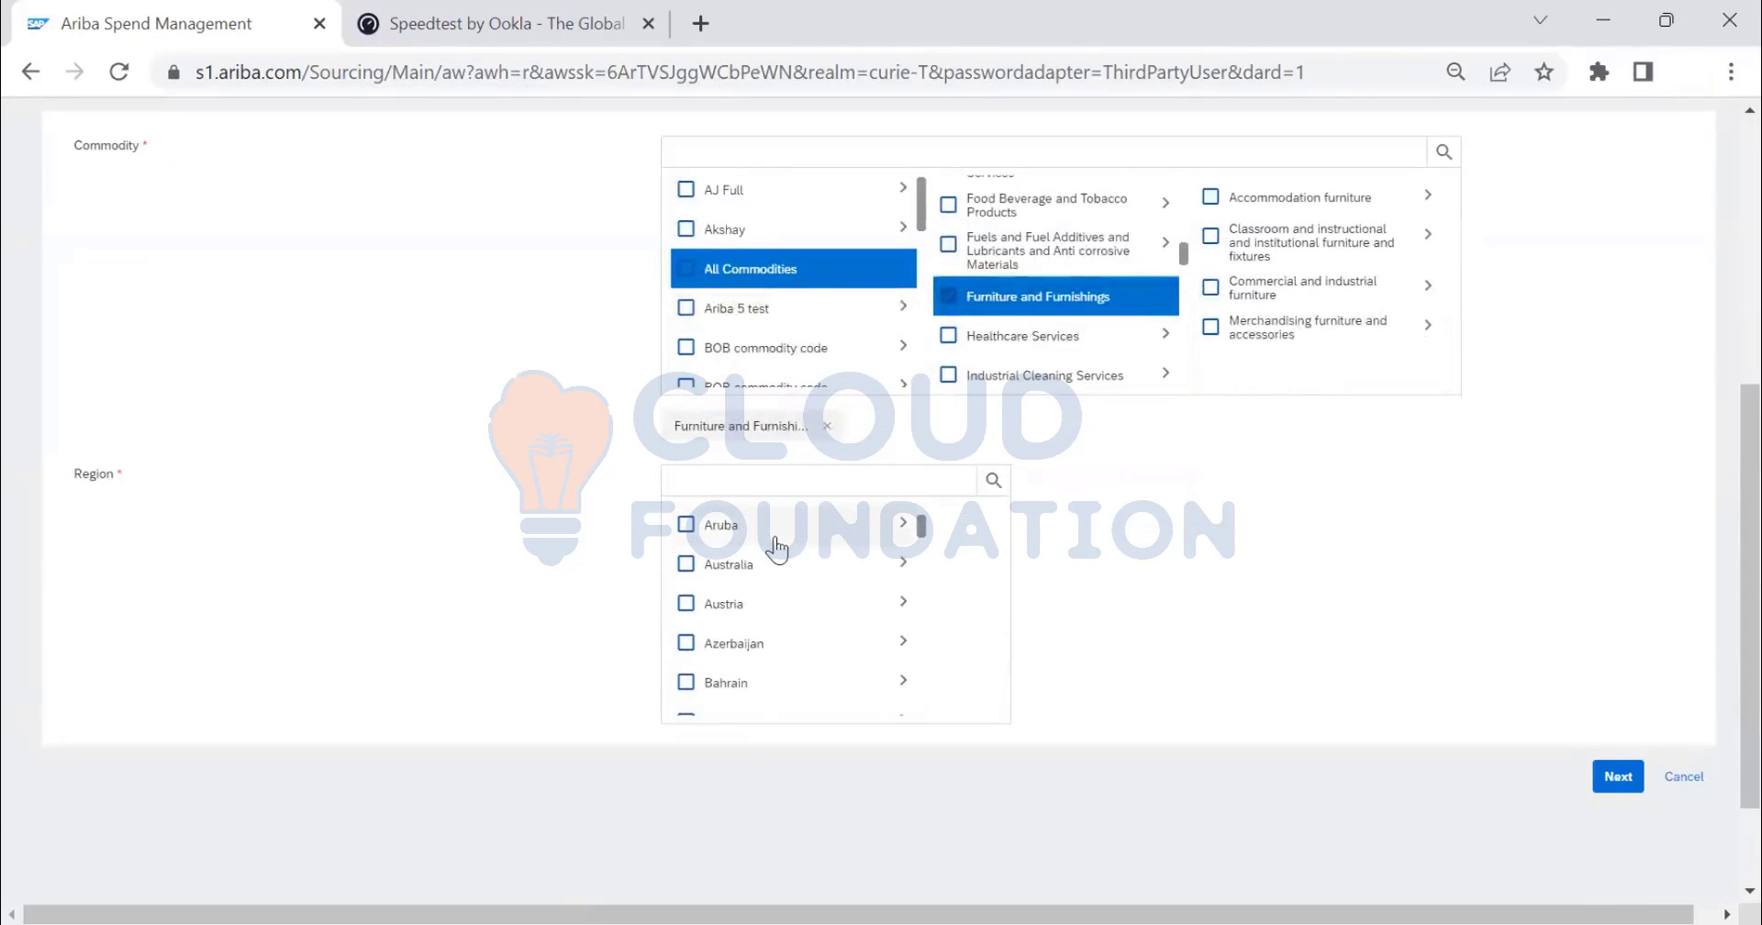
scroll(776, 543, down, 2)
scroll(775, 547, up, 2)
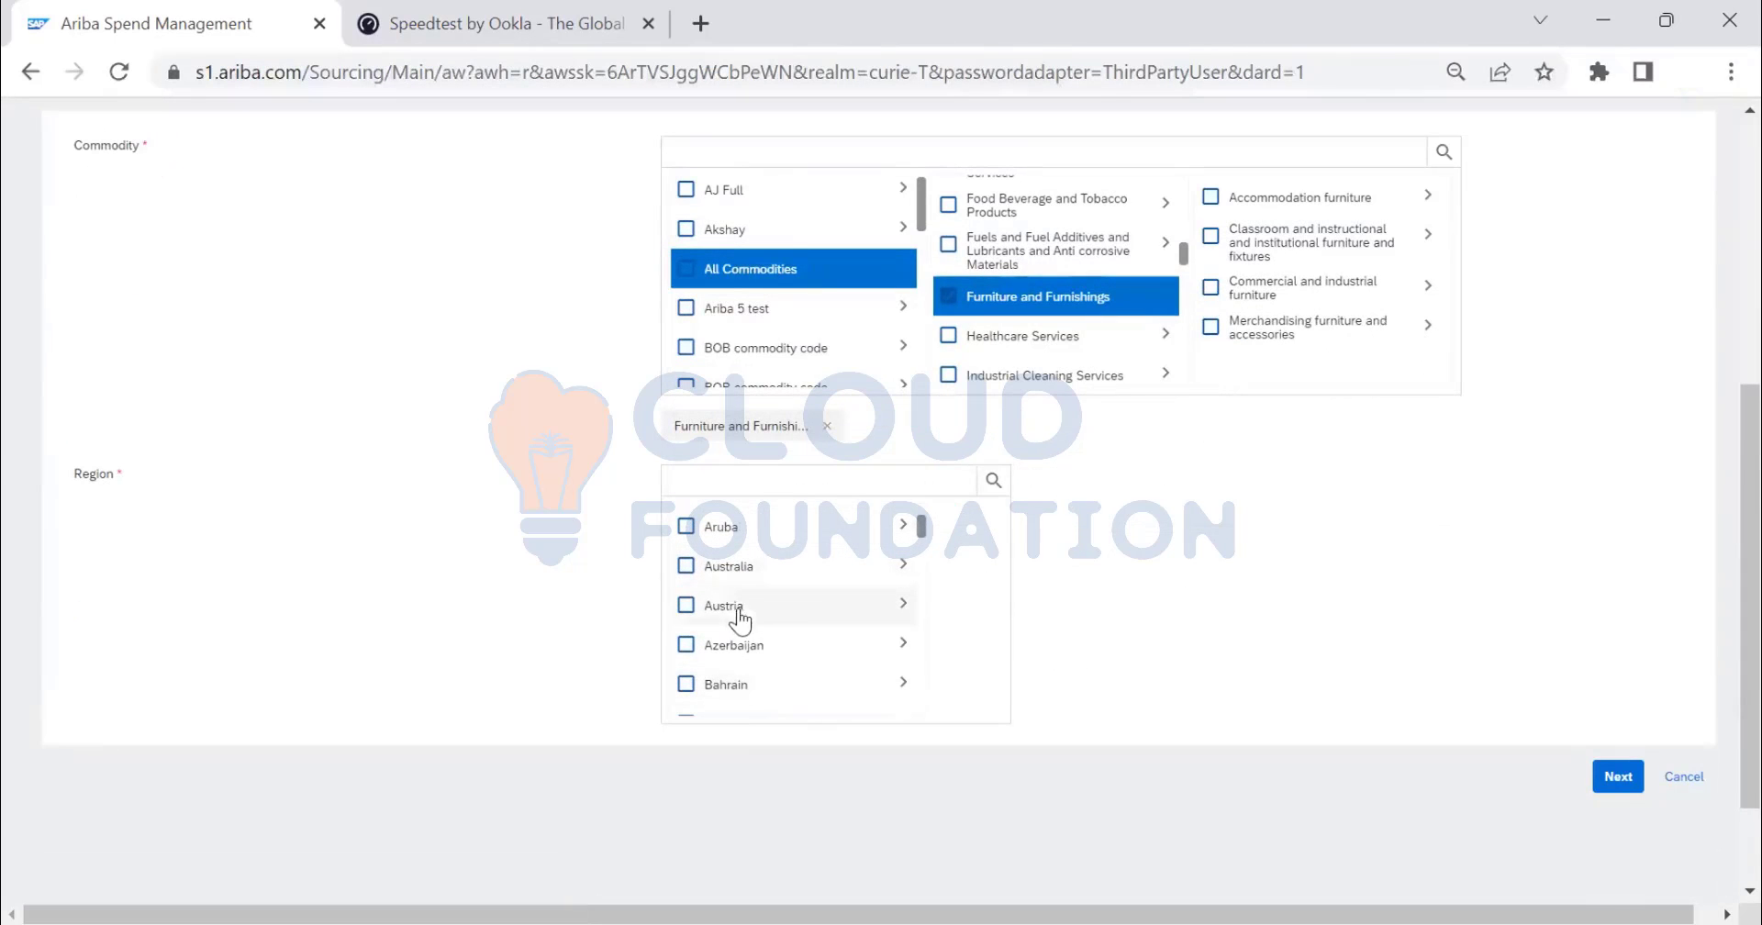
click(685, 608)
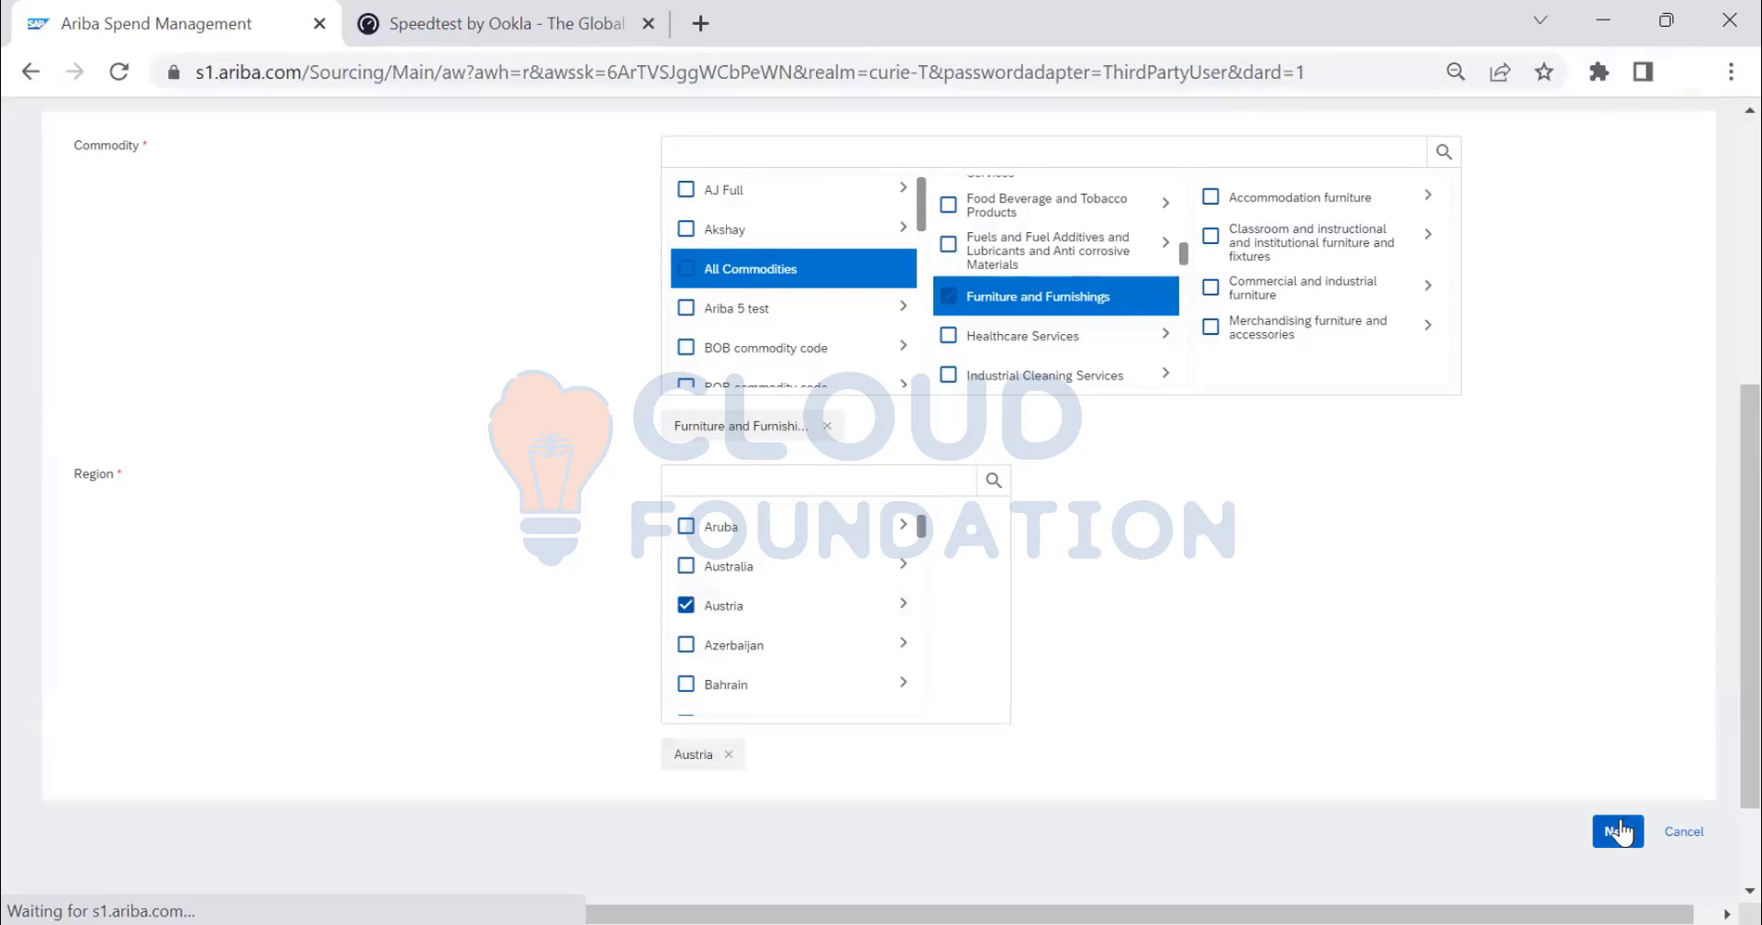
click(1620, 831)
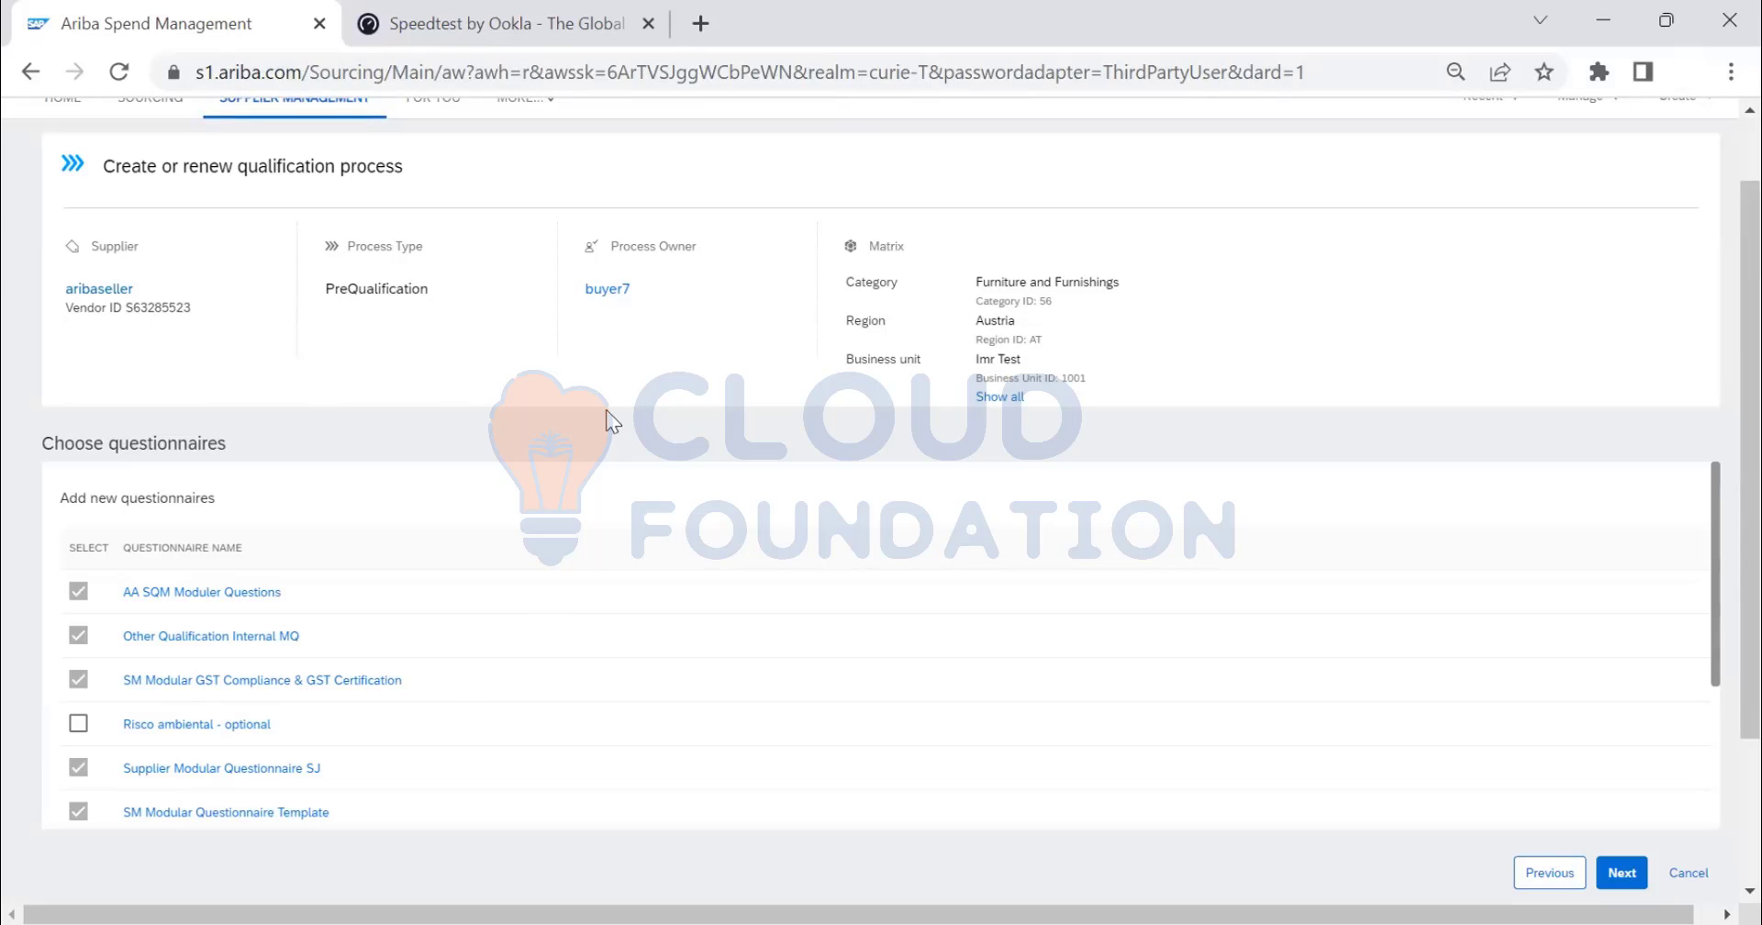
- Review the 37 questionnaires, noting required ones like Supplier Name Change are pre-selected
scroll(807, 390, down, 3)
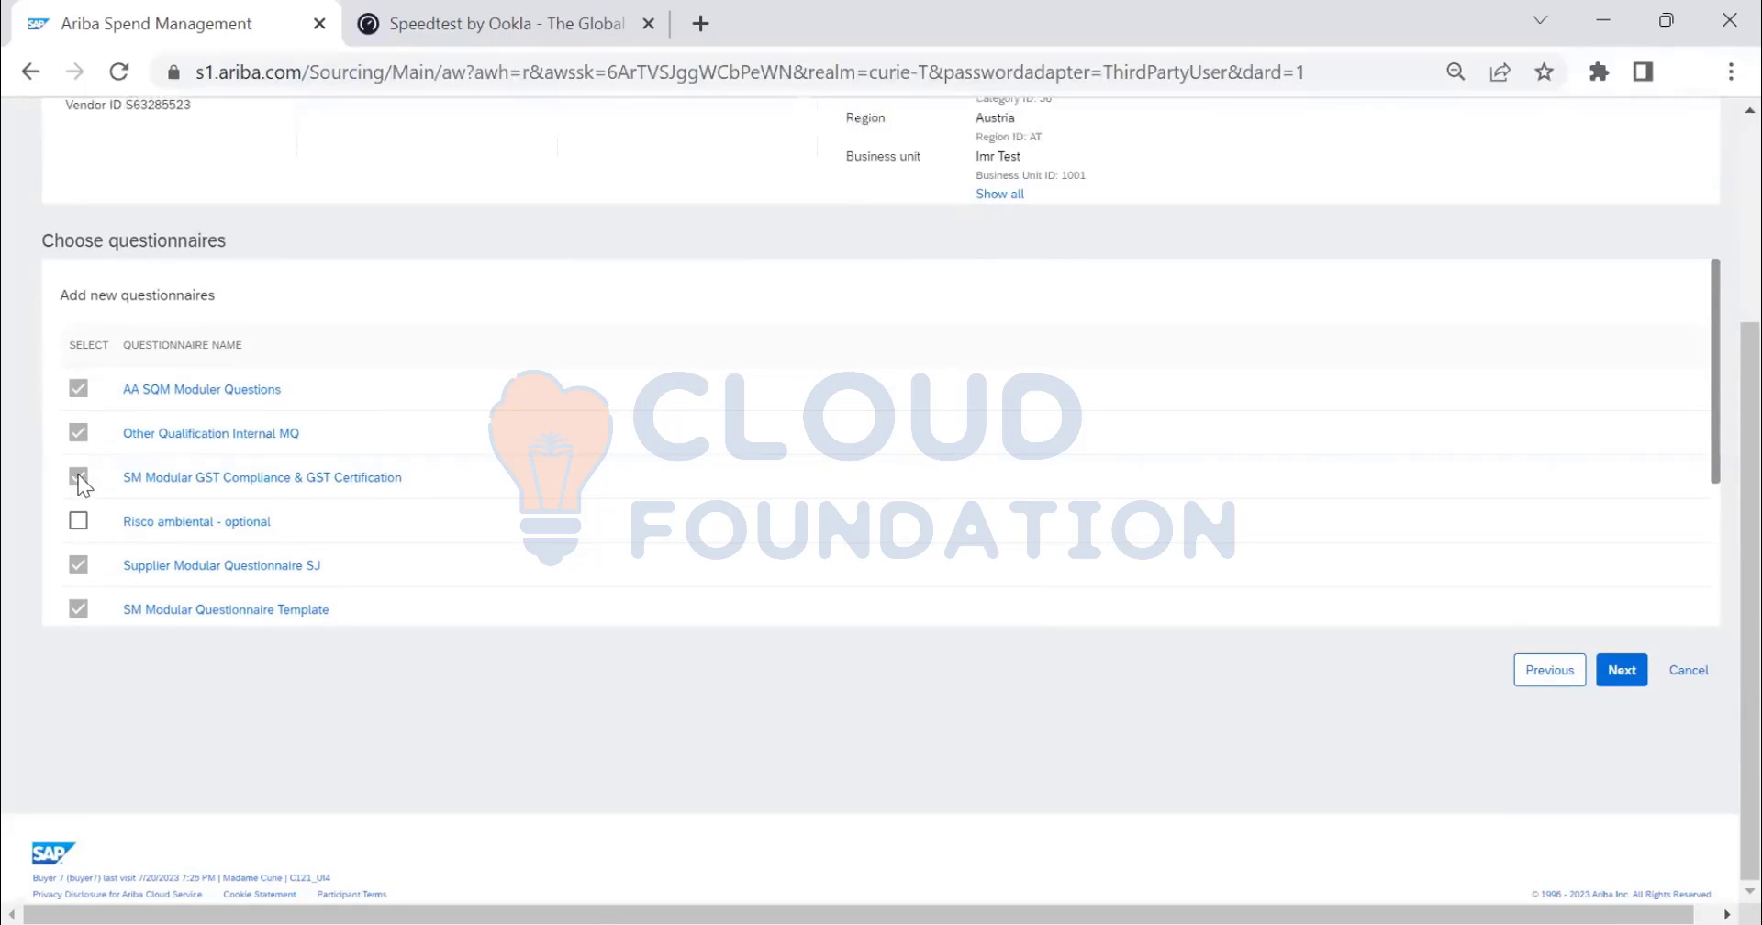
scroll(982, 390, up, 3)
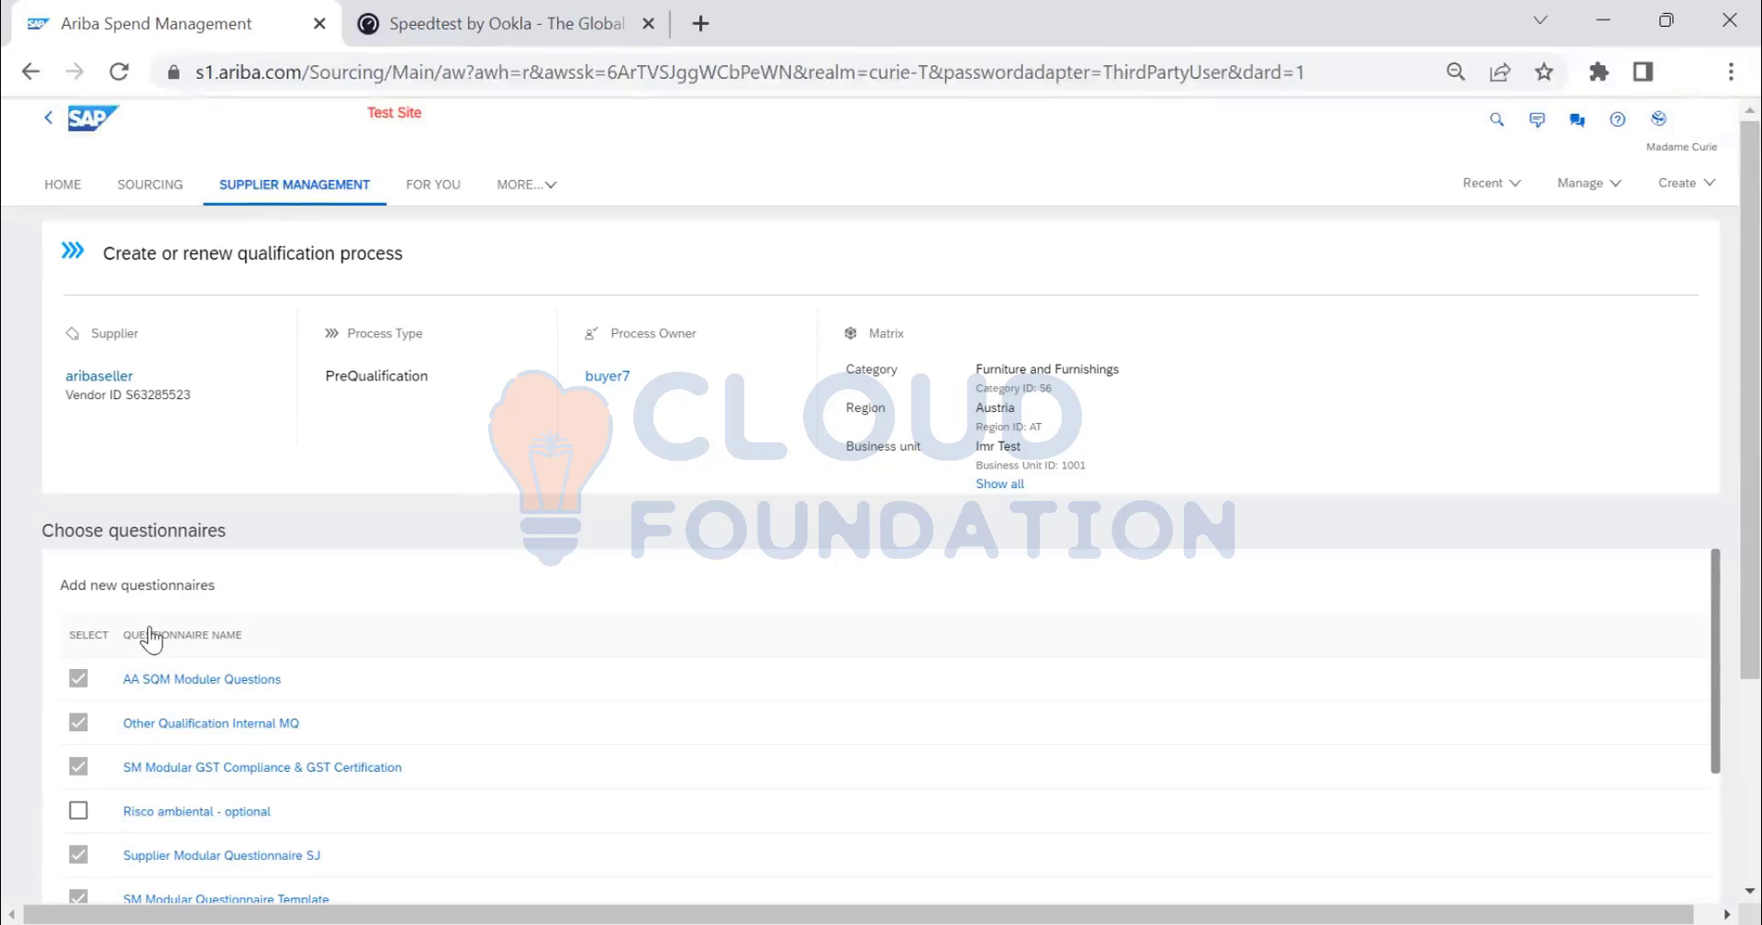
scroll(142, 633, down, 3)
scroll(97, 752, down, 1)
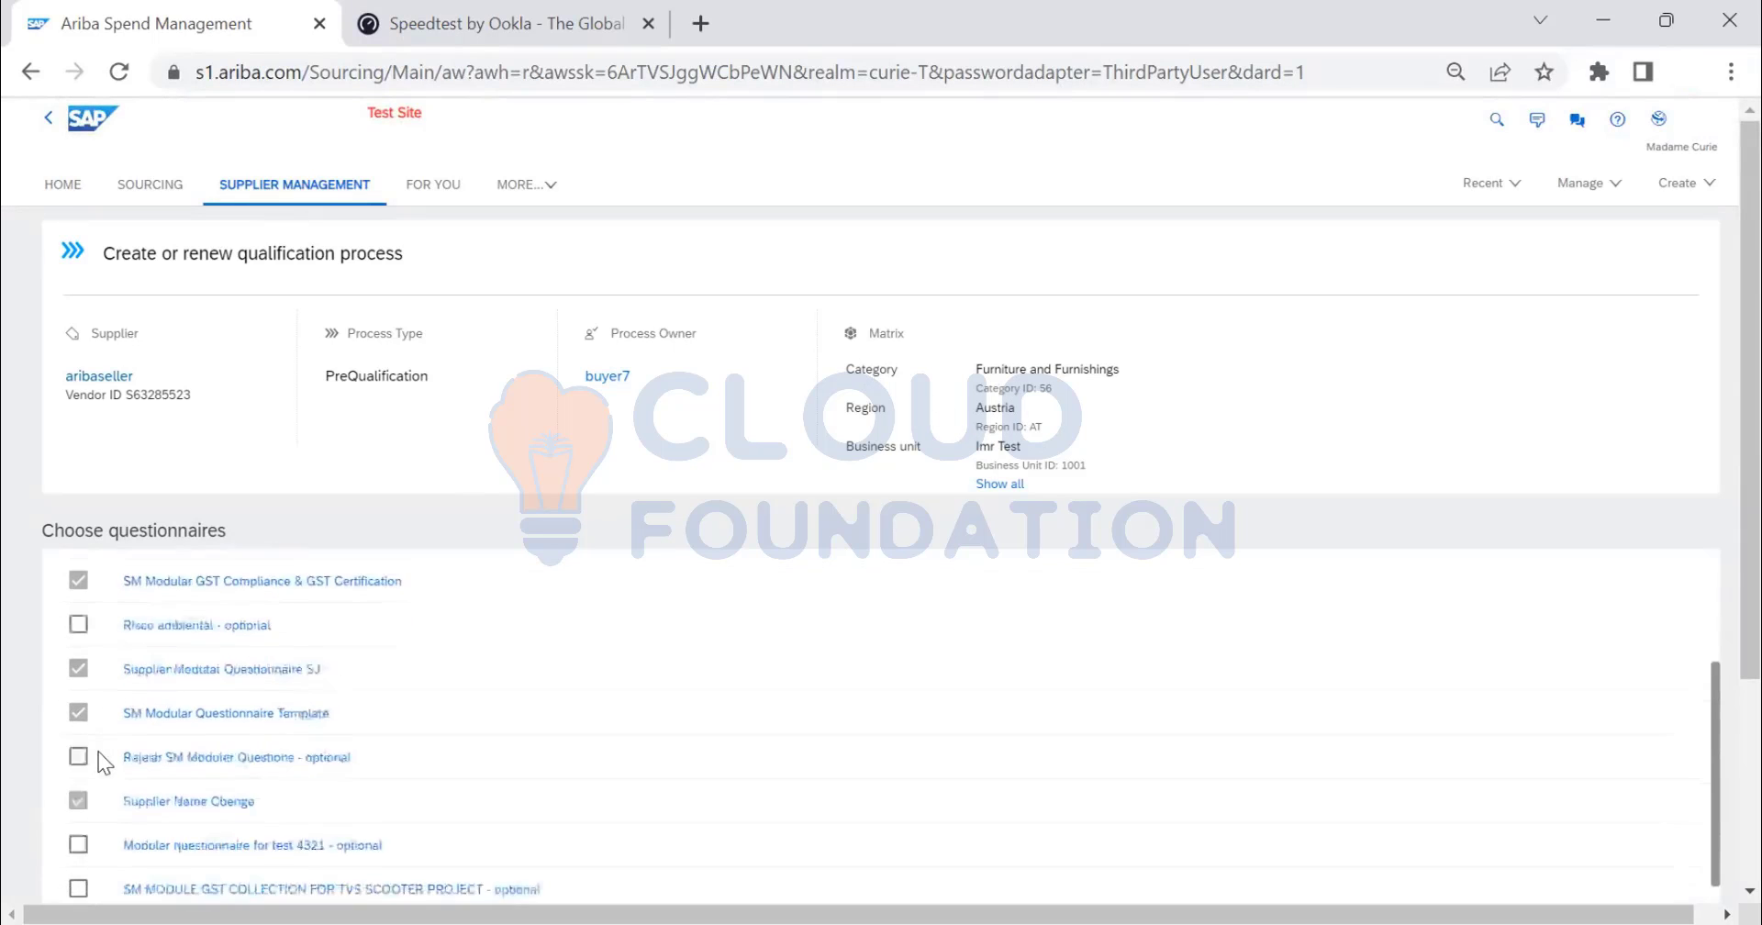
scroll(112, 762, down, 3)
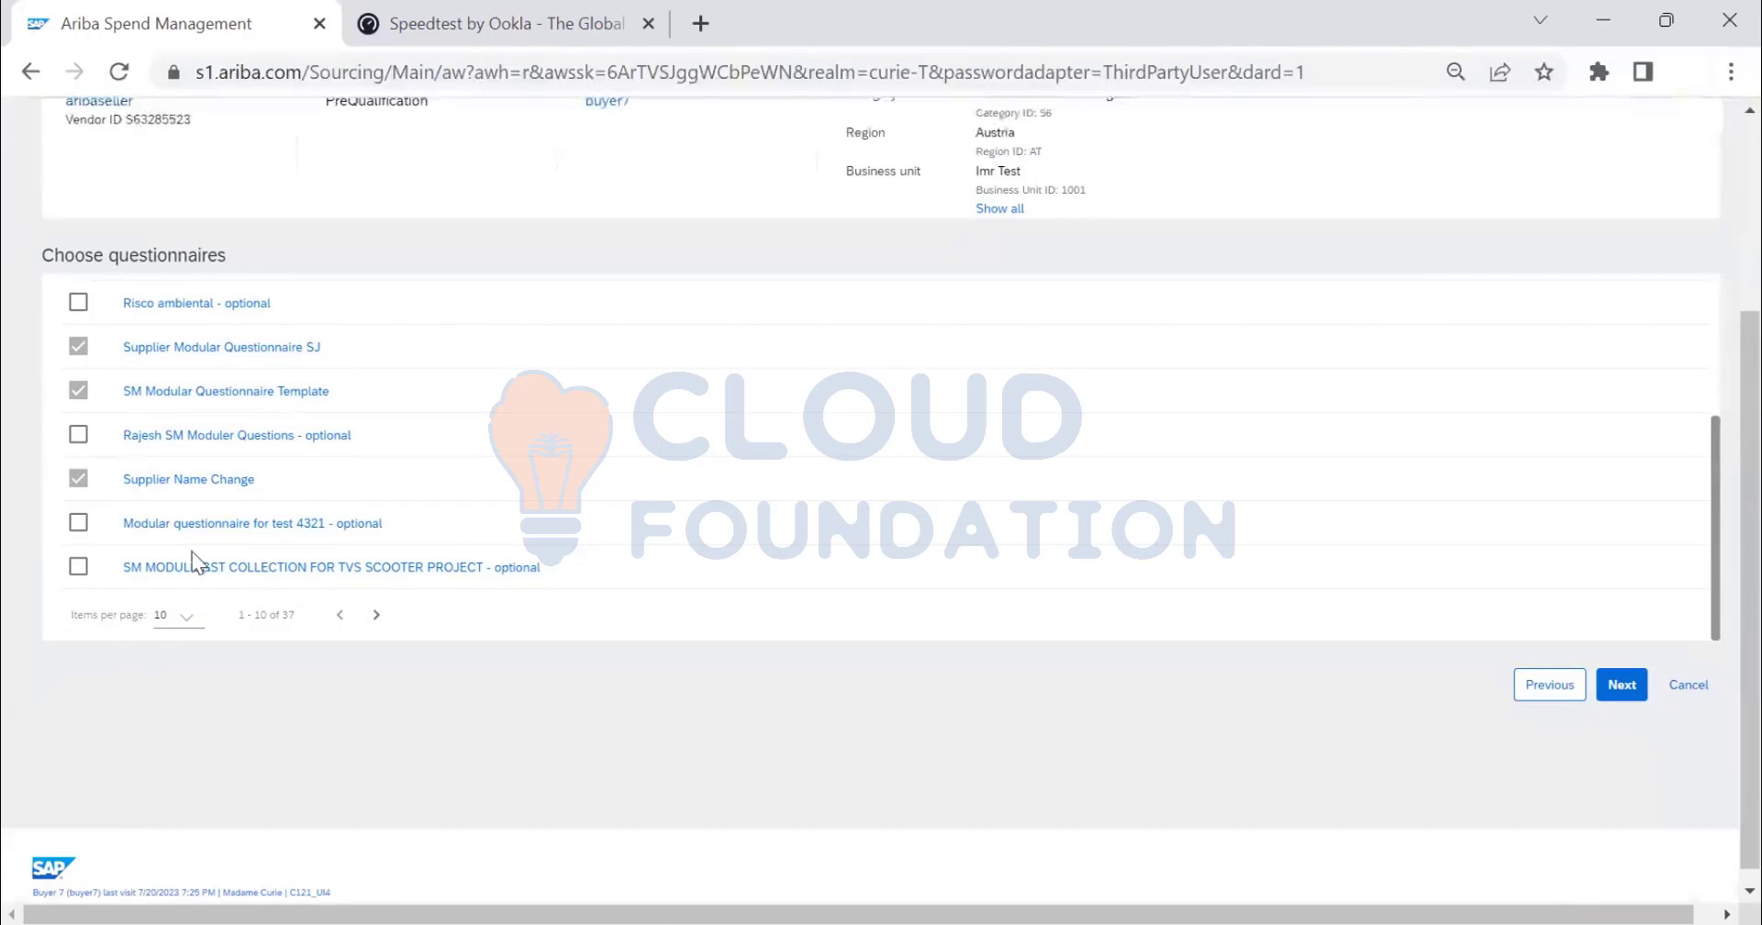
scroll(195, 555, up, 5)
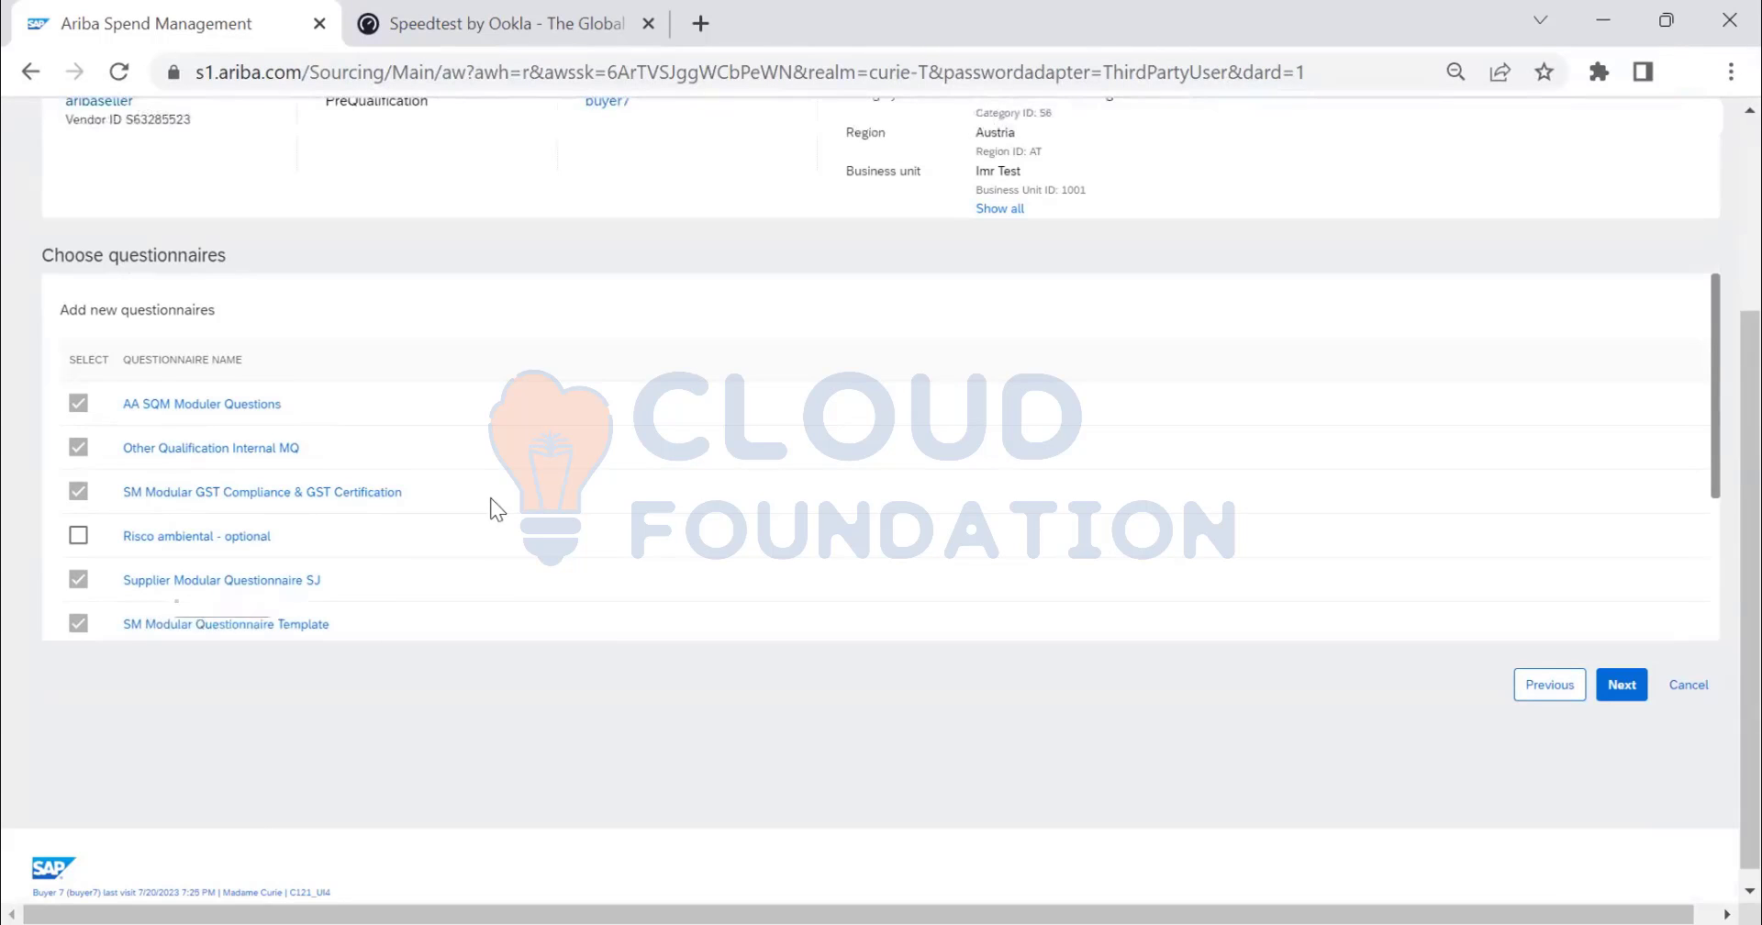
scroll(484, 500, down, 3)
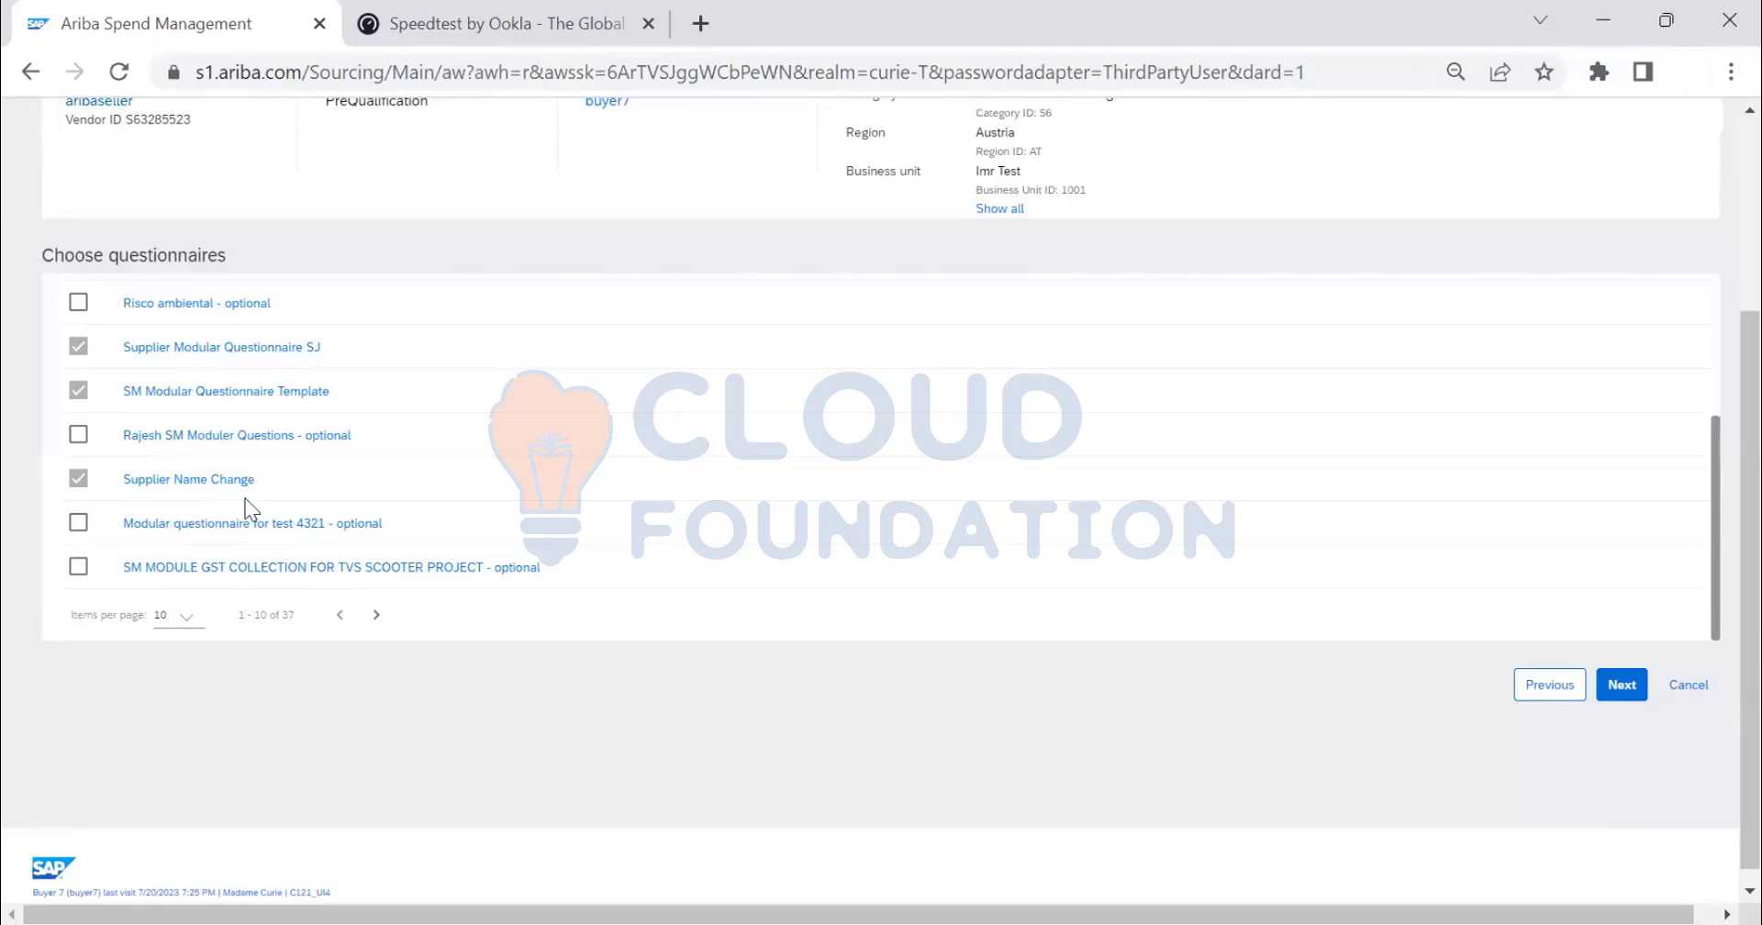
scroll(316, 518, down, 1)
scroll(315, 523, up, 3)
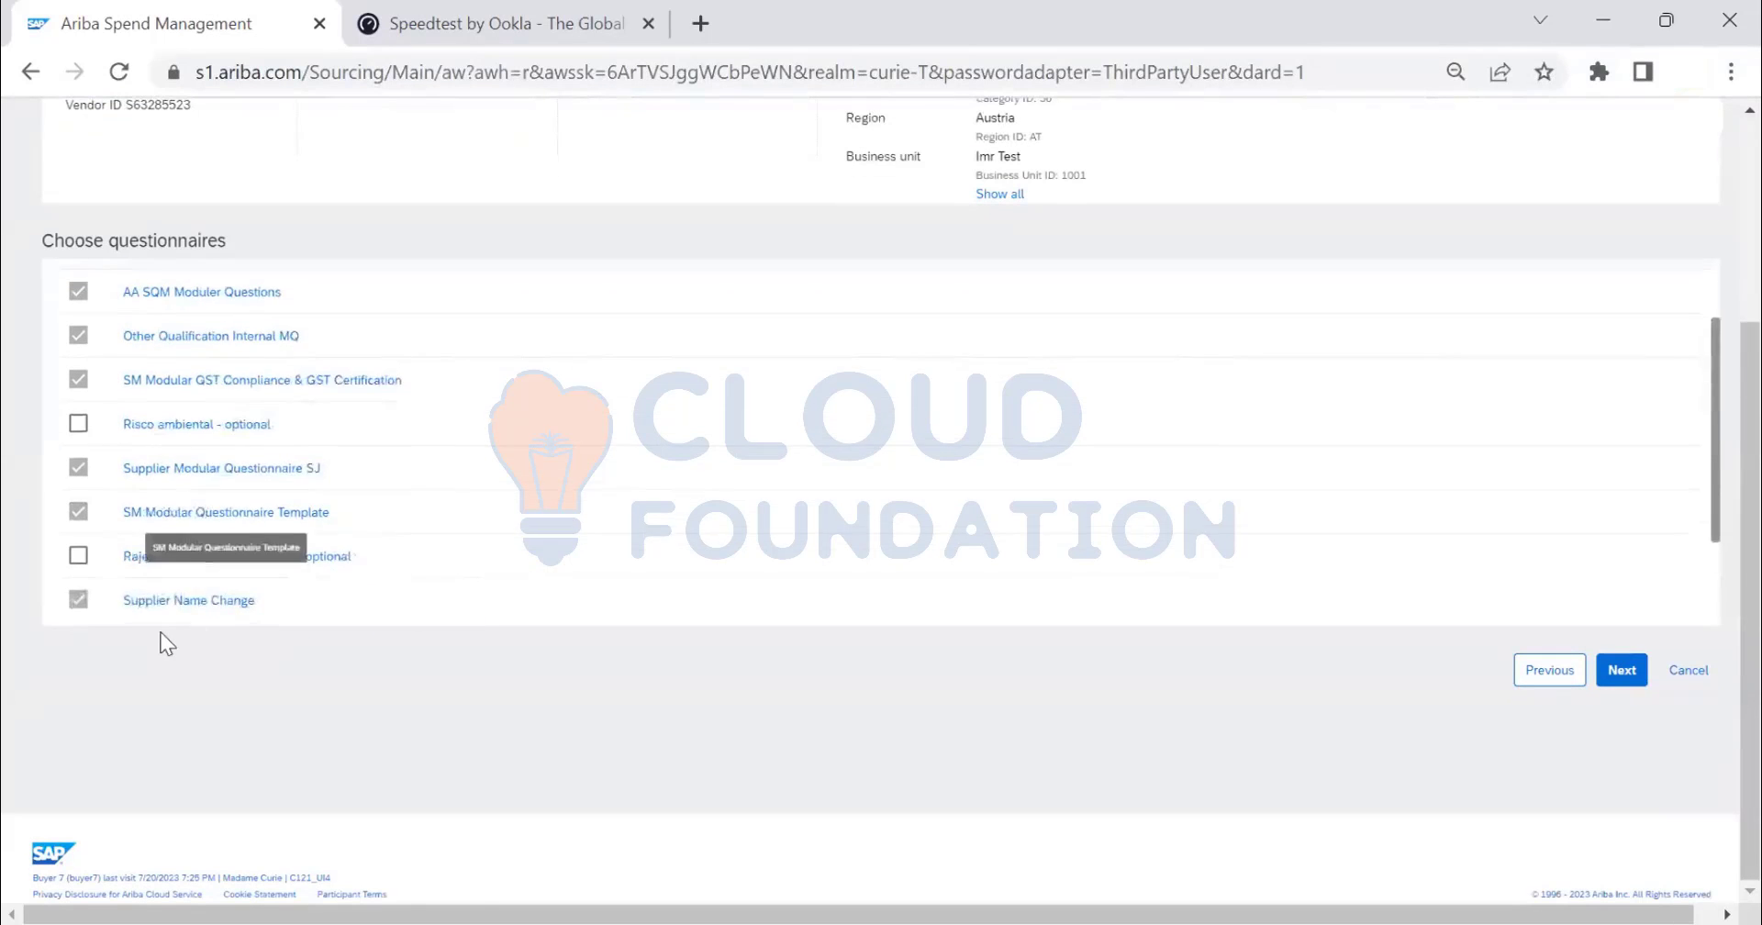
scroll(162, 632, down, 3)
scroll(153, 582, up, 3)
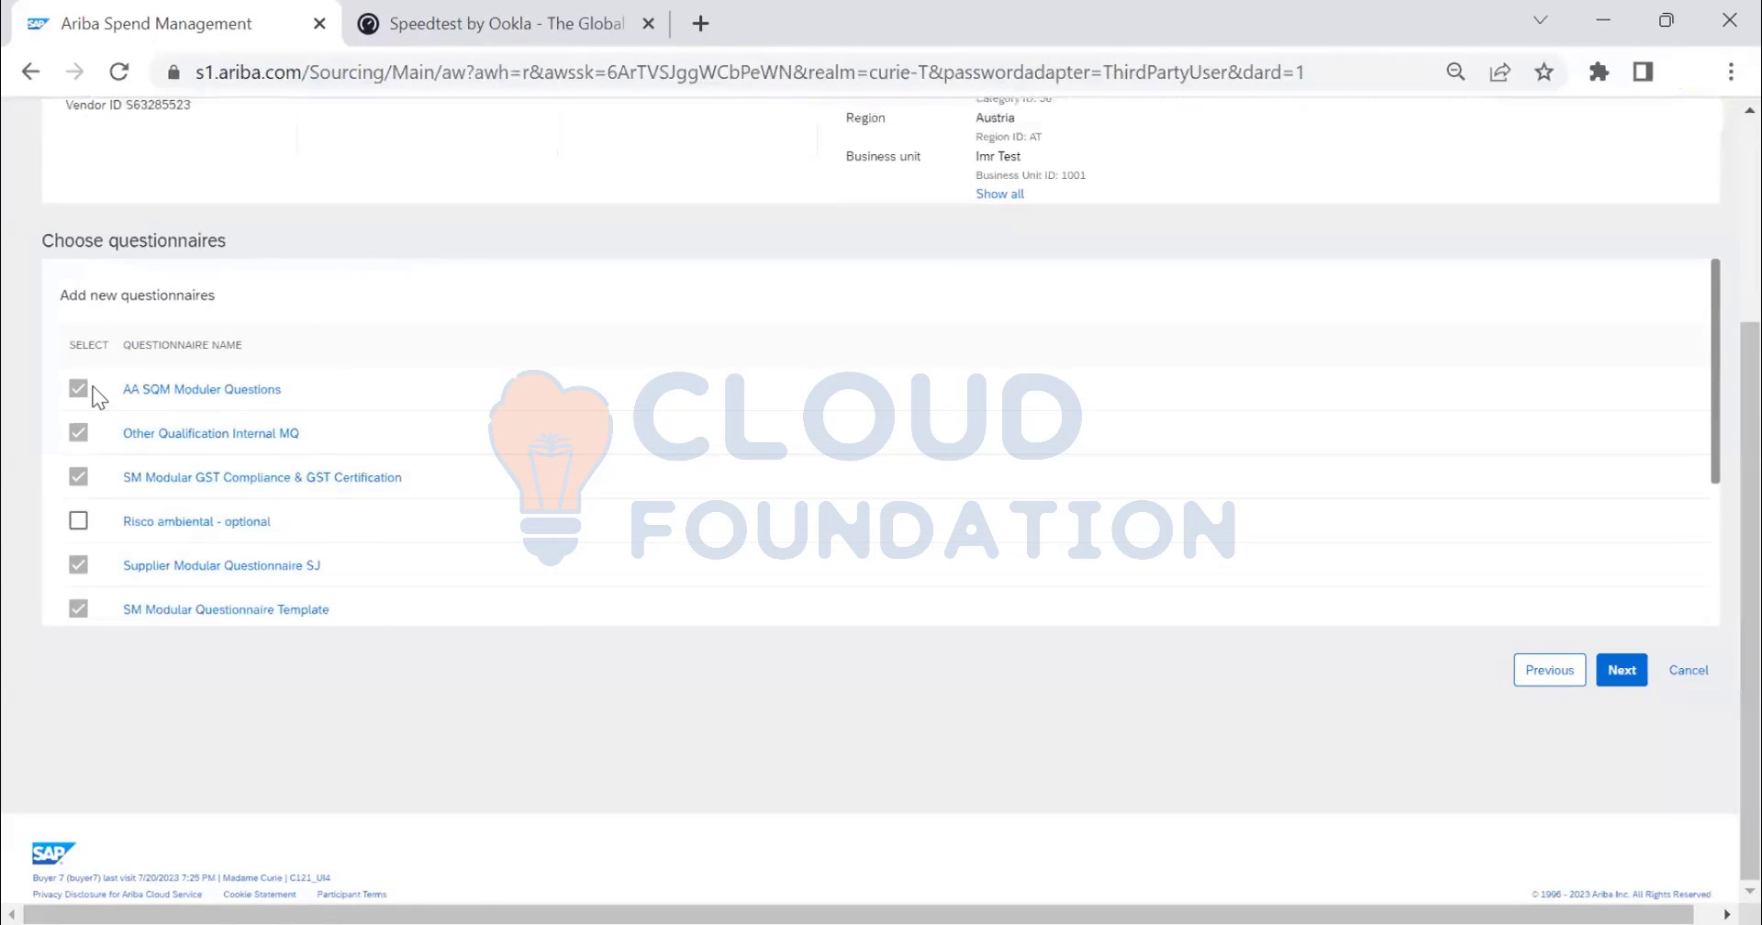
scroll(113, 558, down, 5)
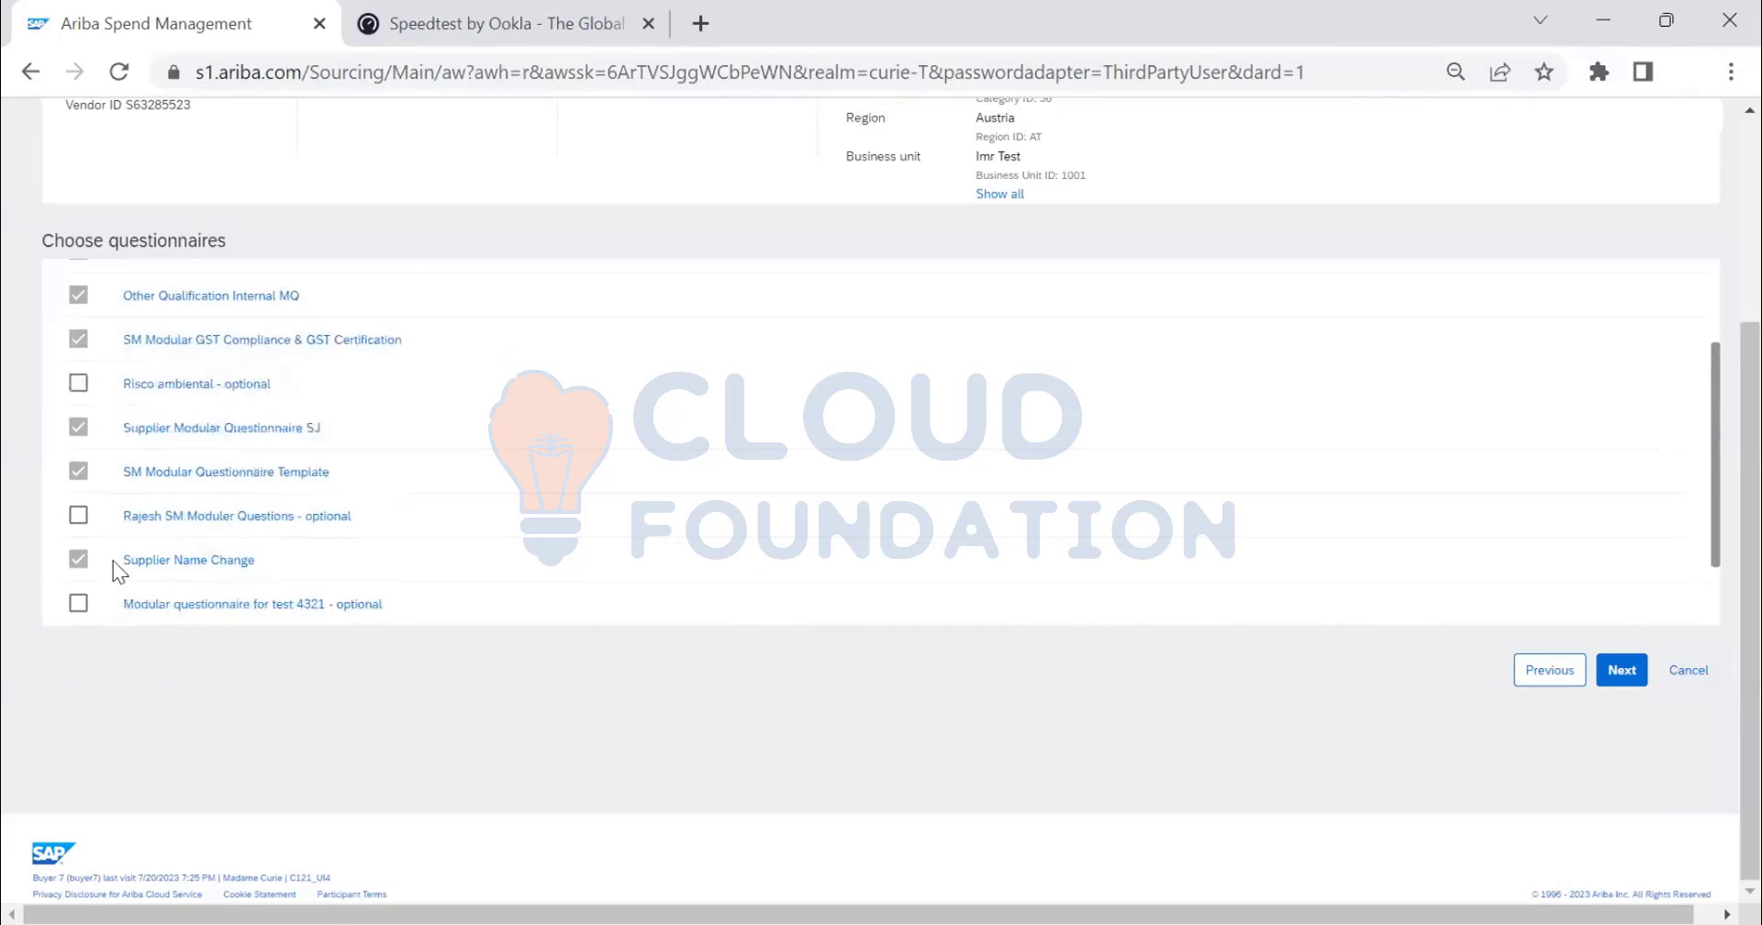
- Advance to recipient review and note the first questionnaire is External, the second Internal
click(1622, 670)
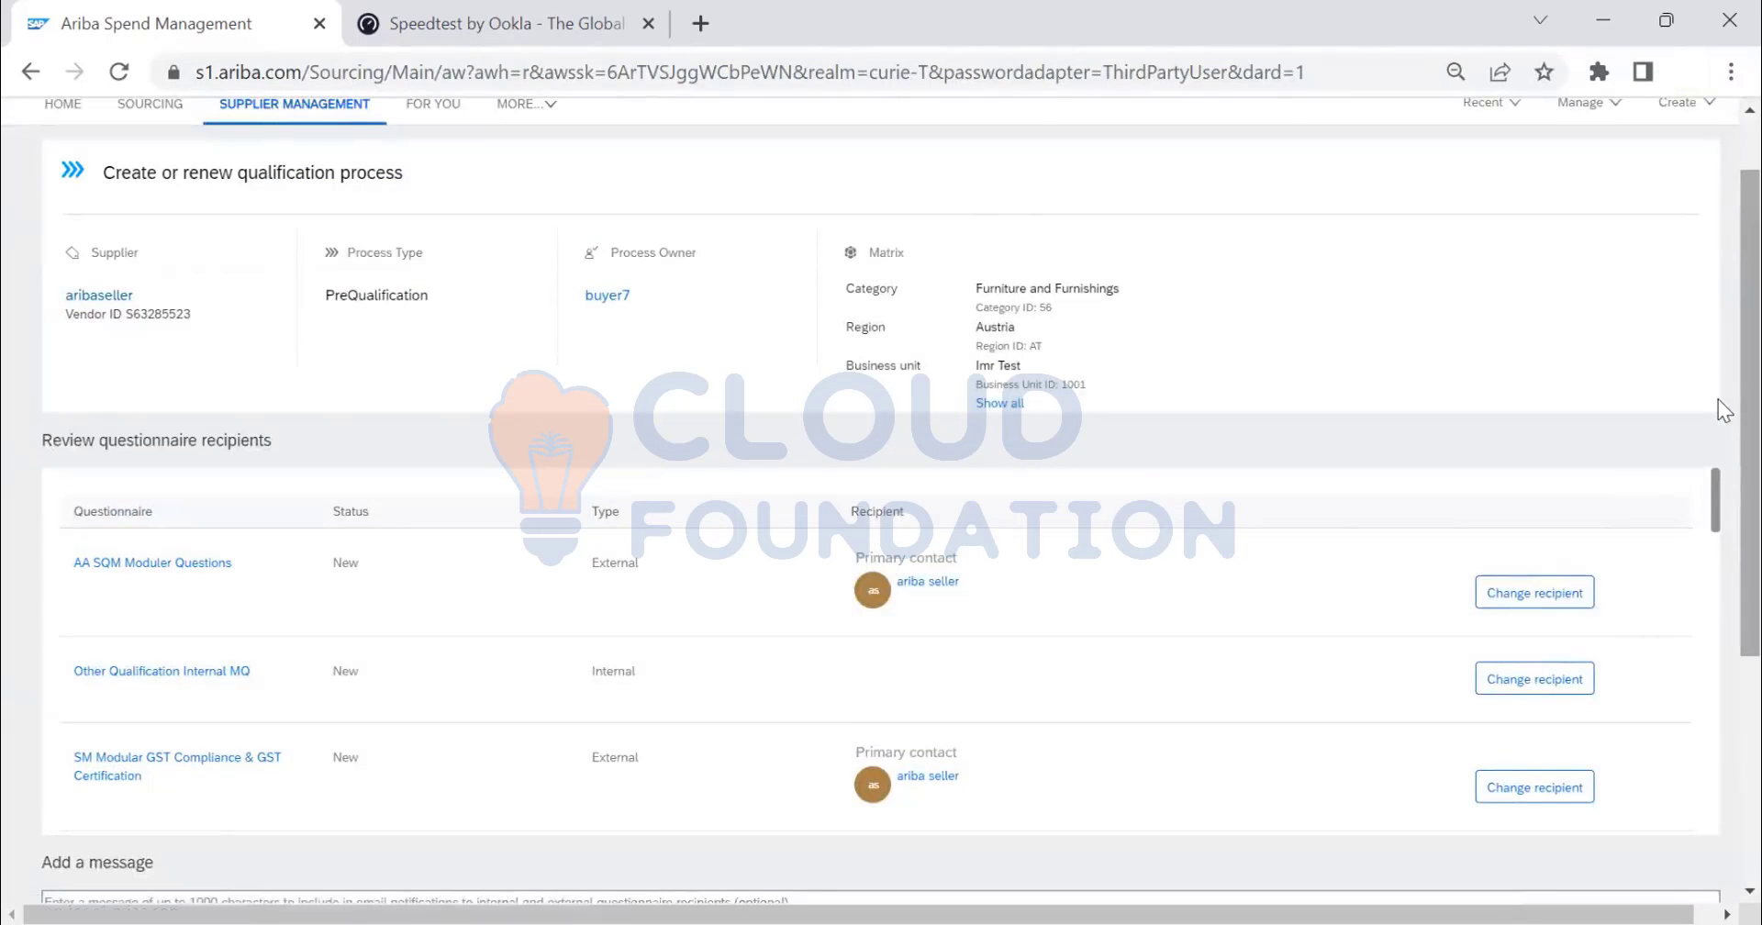
scroll(1722, 422, down, 1)
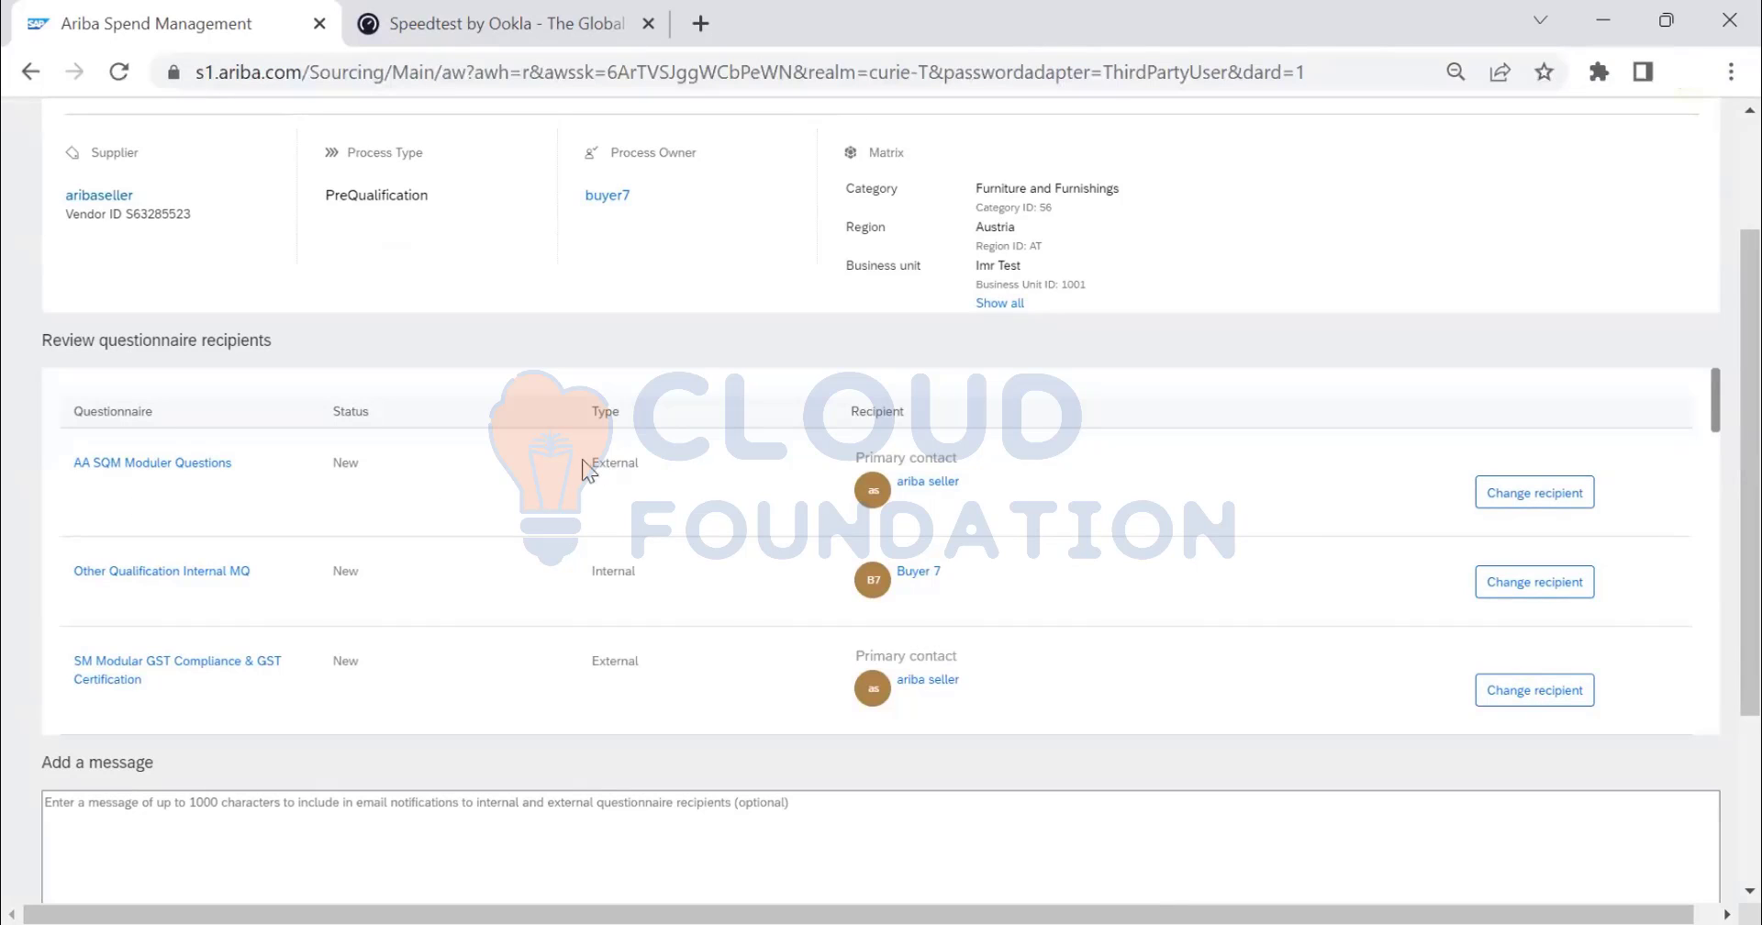
drag(588, 463, 644, 454)
drag(615, 571, 630, 580)
- Scroll down the recipients table to the Add a message box and Send button
scroll(624, 573, down, 2)
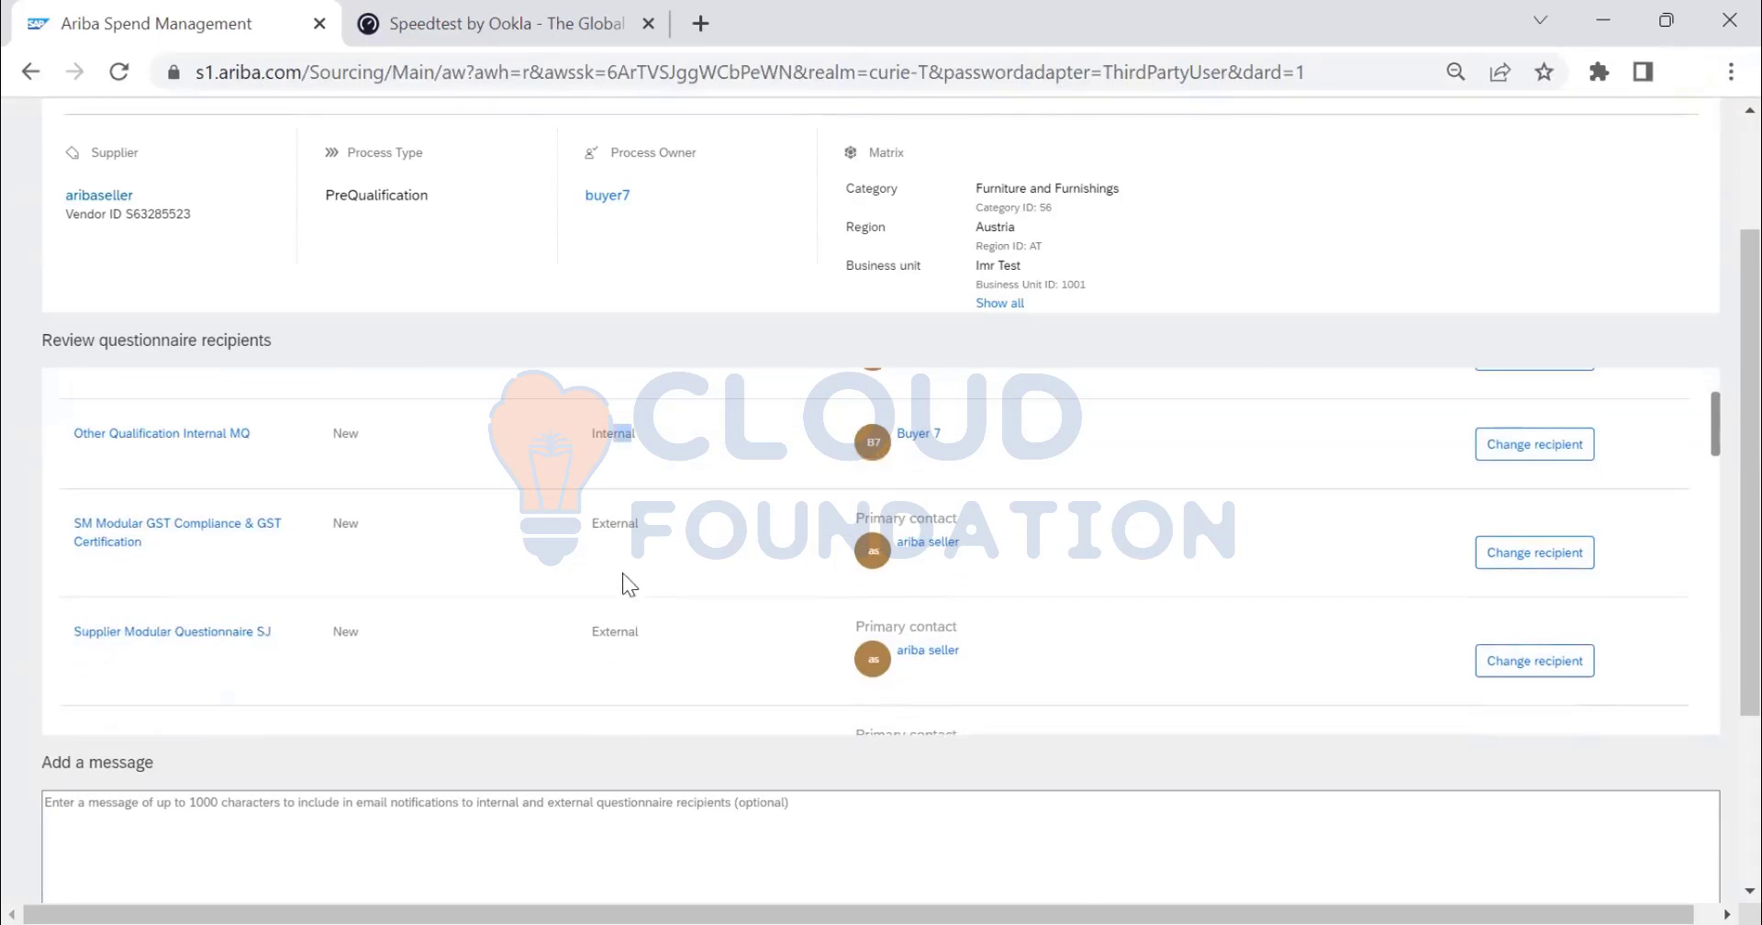
scroll(624, 591, down, 5)
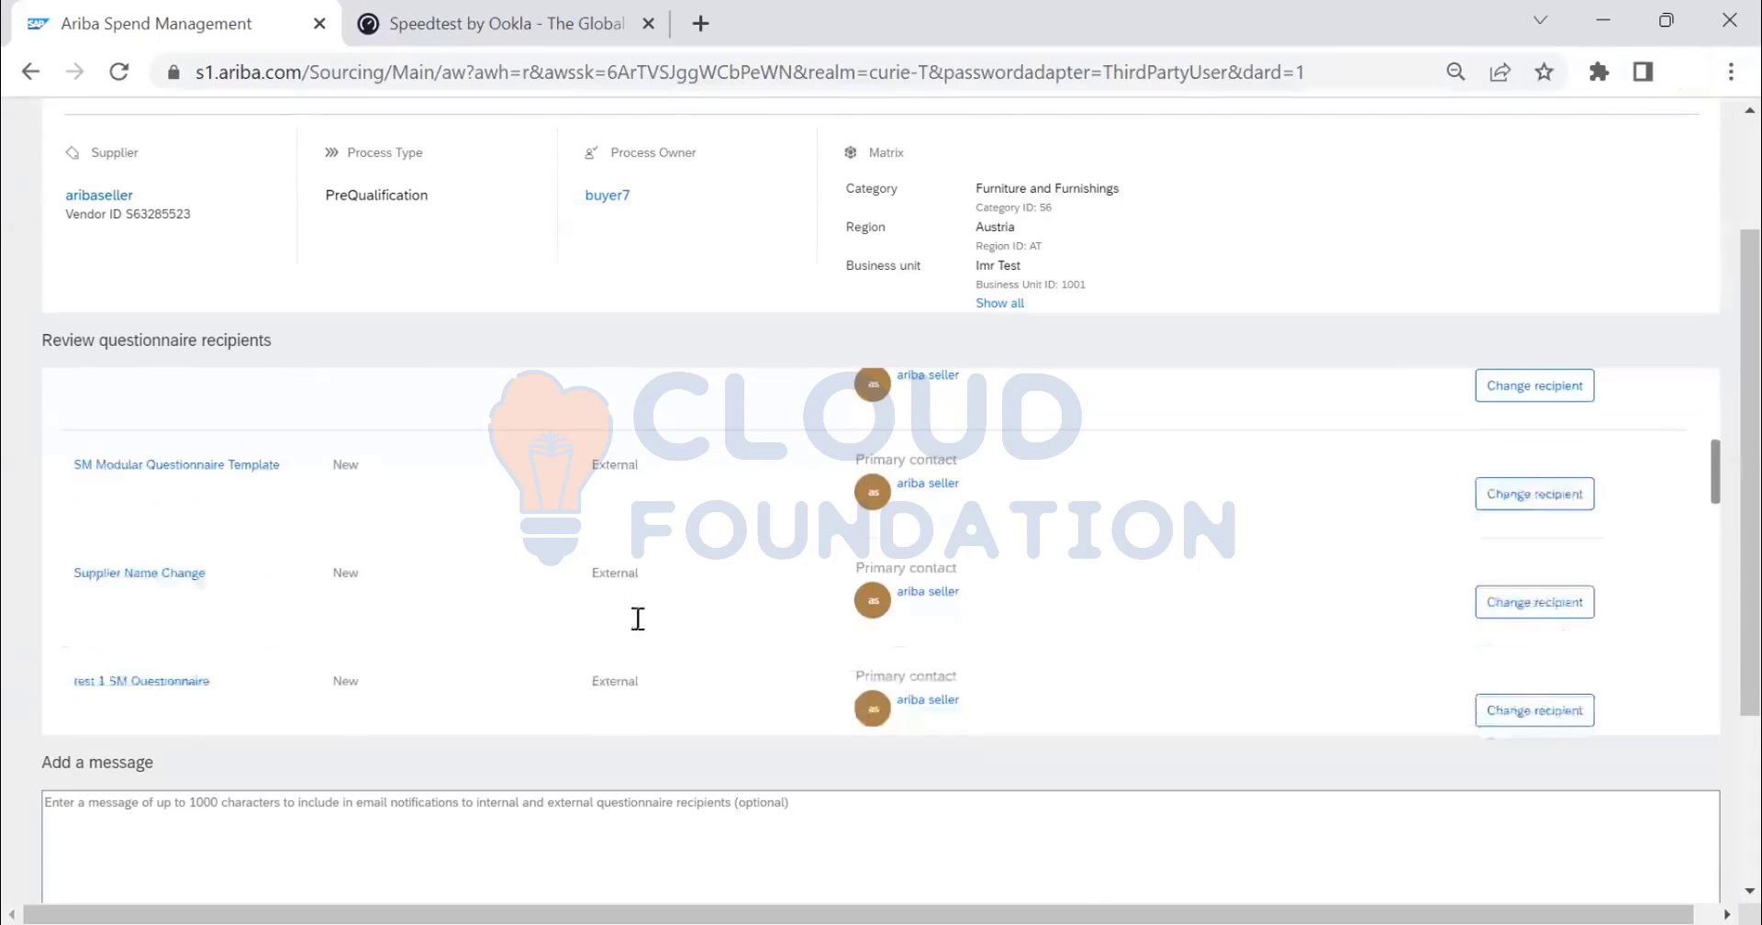
scroll(638, 624, down, 2)
scroll(640, 631, down, 5)
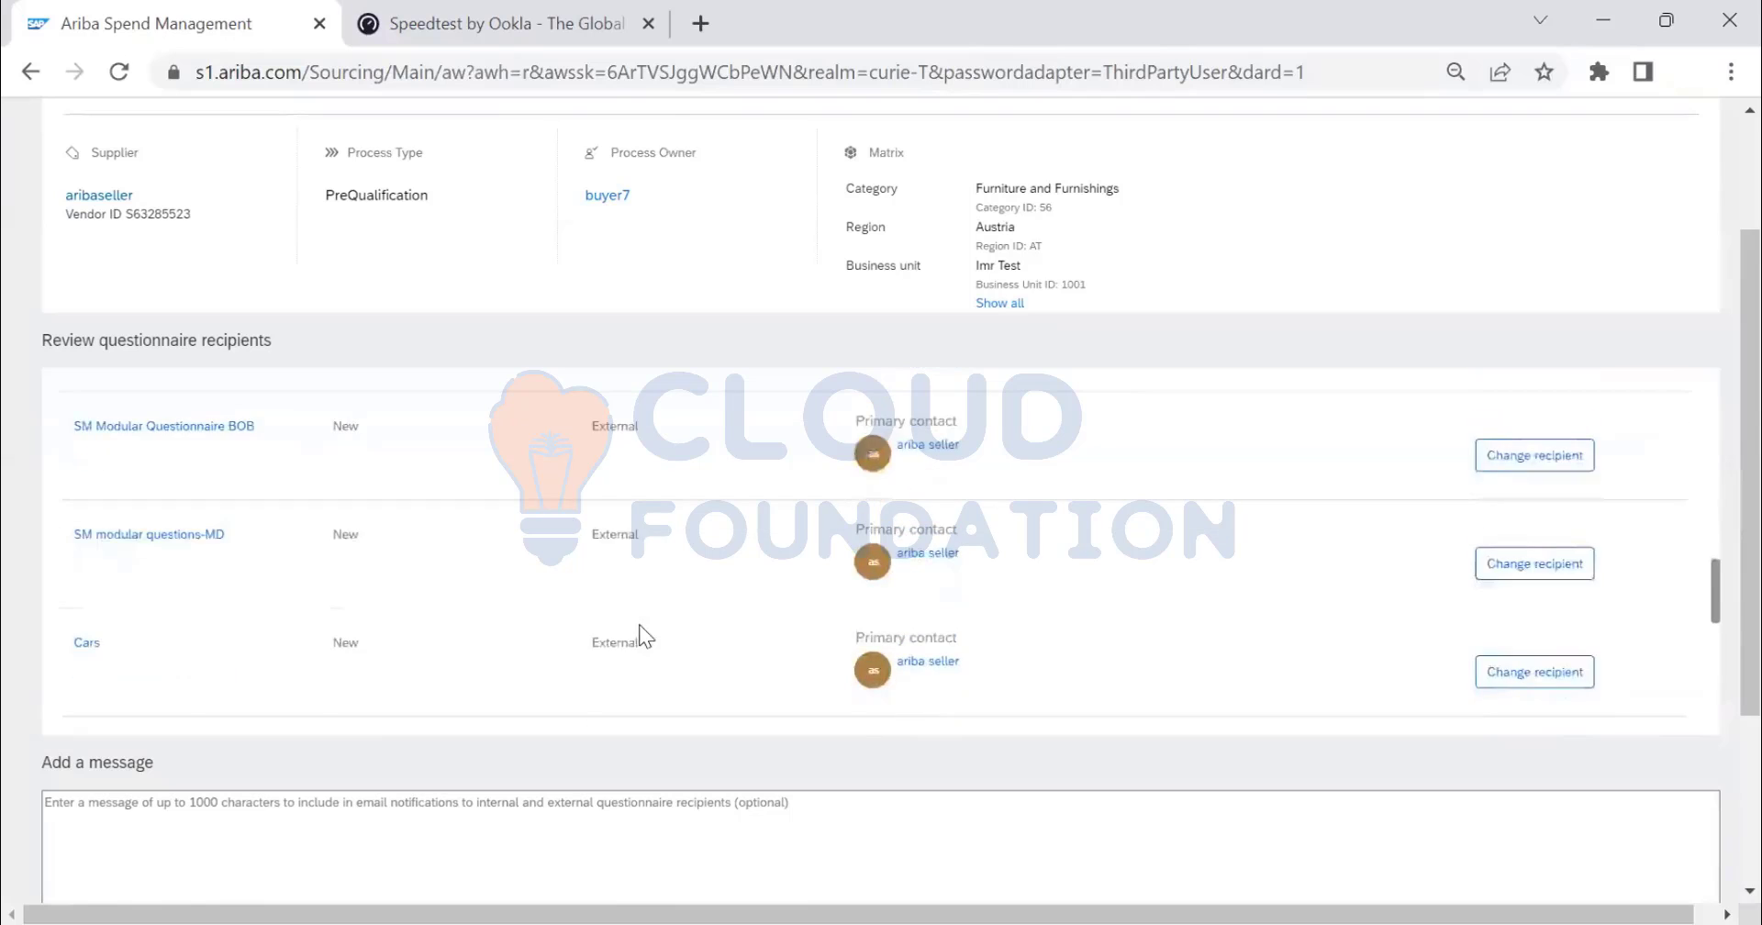
scroll(637, 624, down, 8)
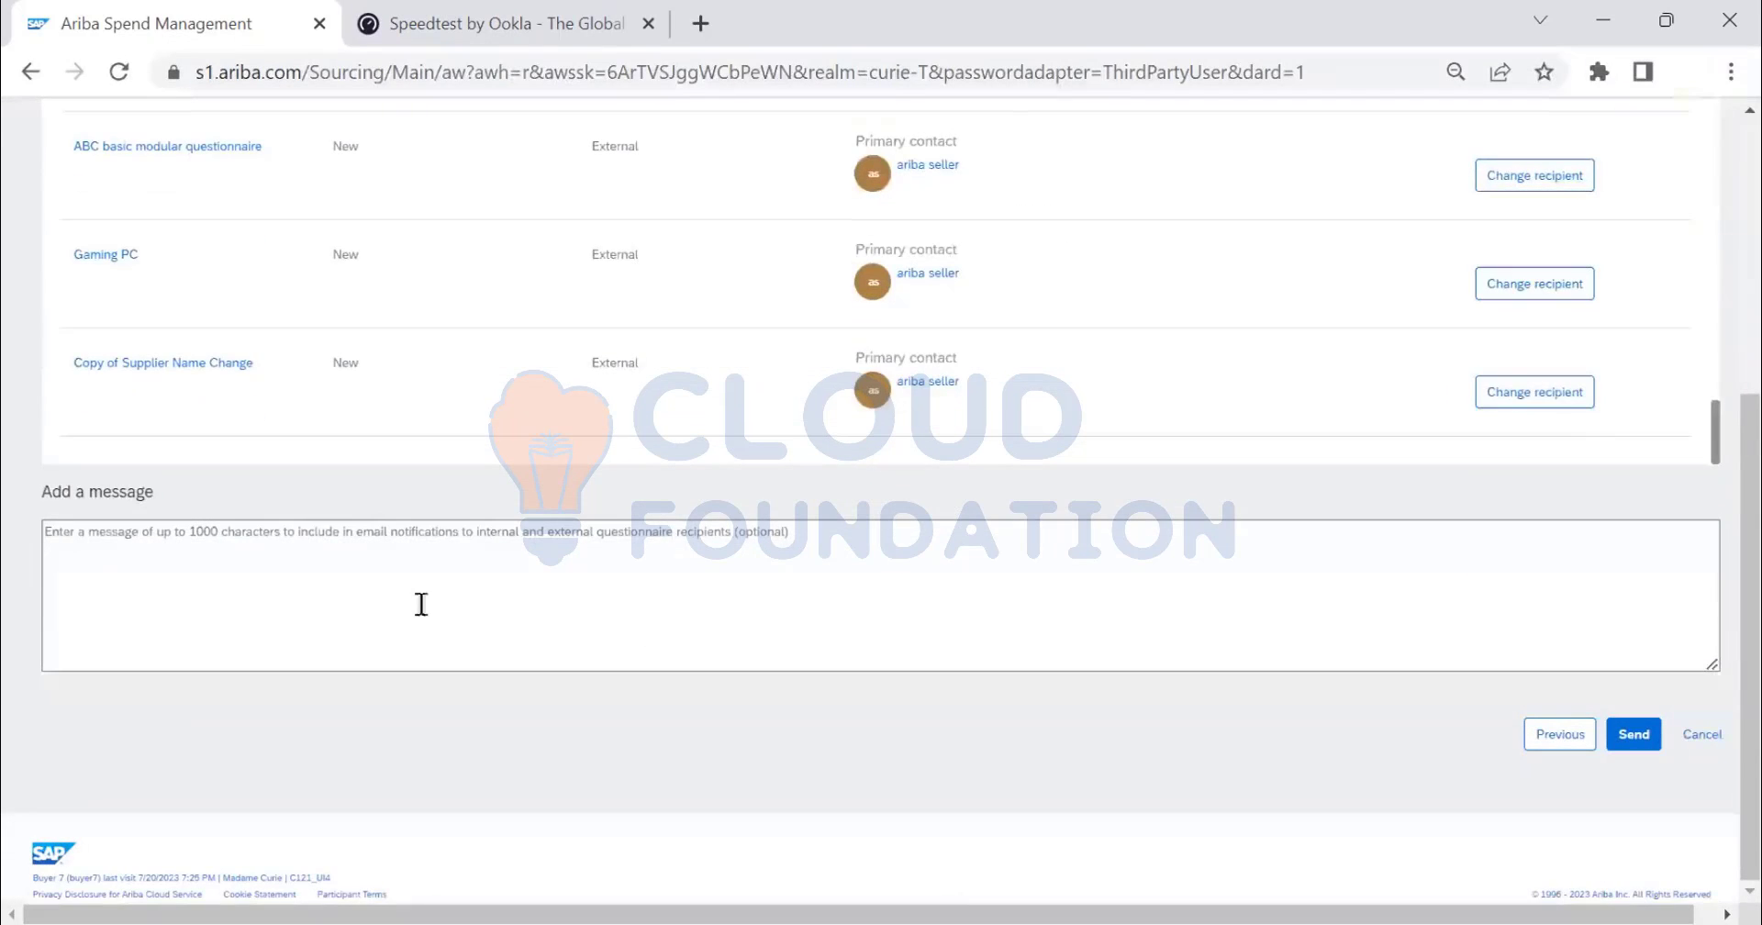
scroll(421, 603, up, 5)
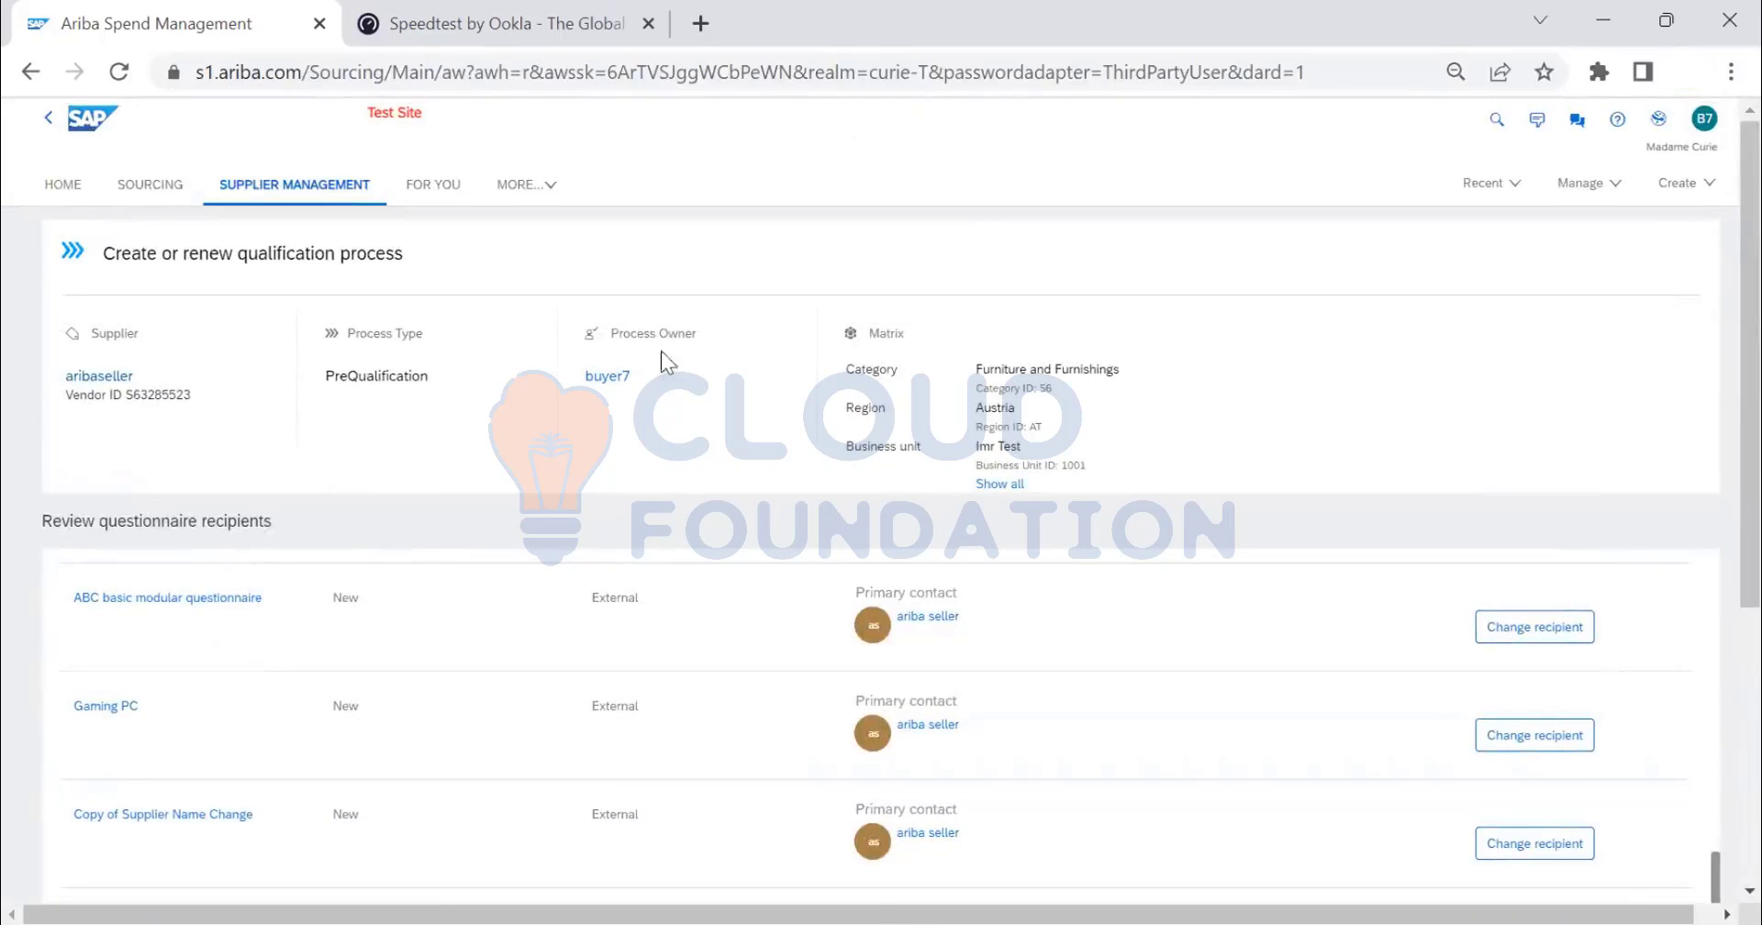
scroll(415, 553, down, 2)
scroll(414, 553, down, 2)
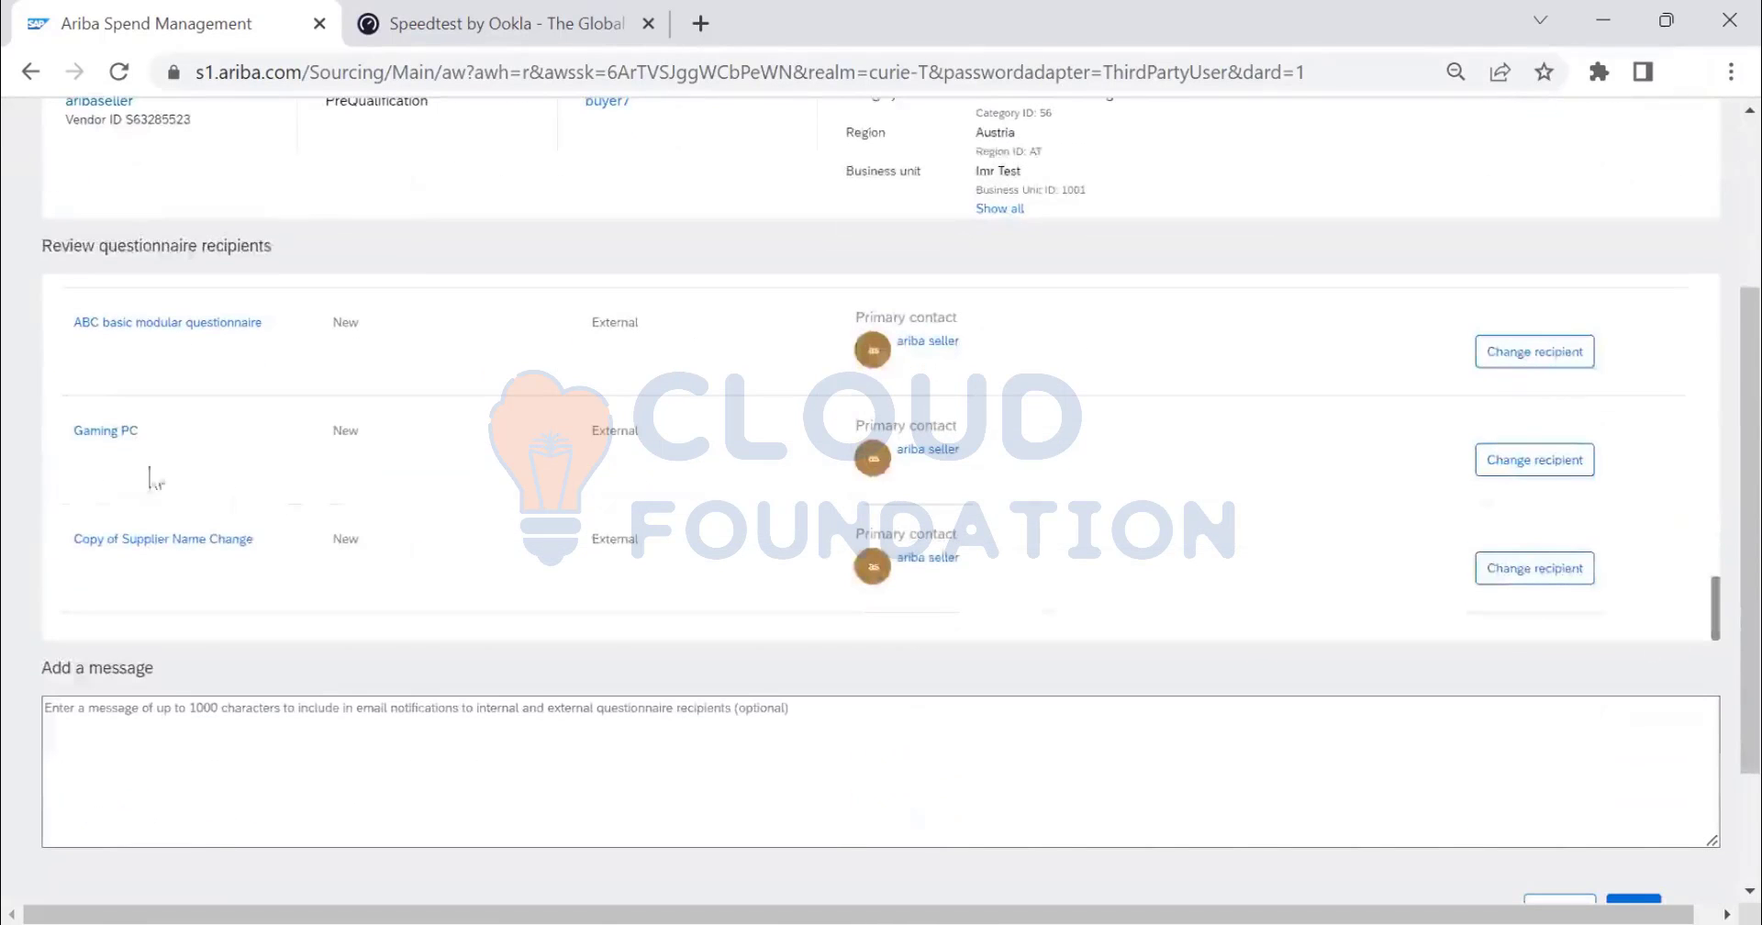
scroll(177, 504, down, 2)
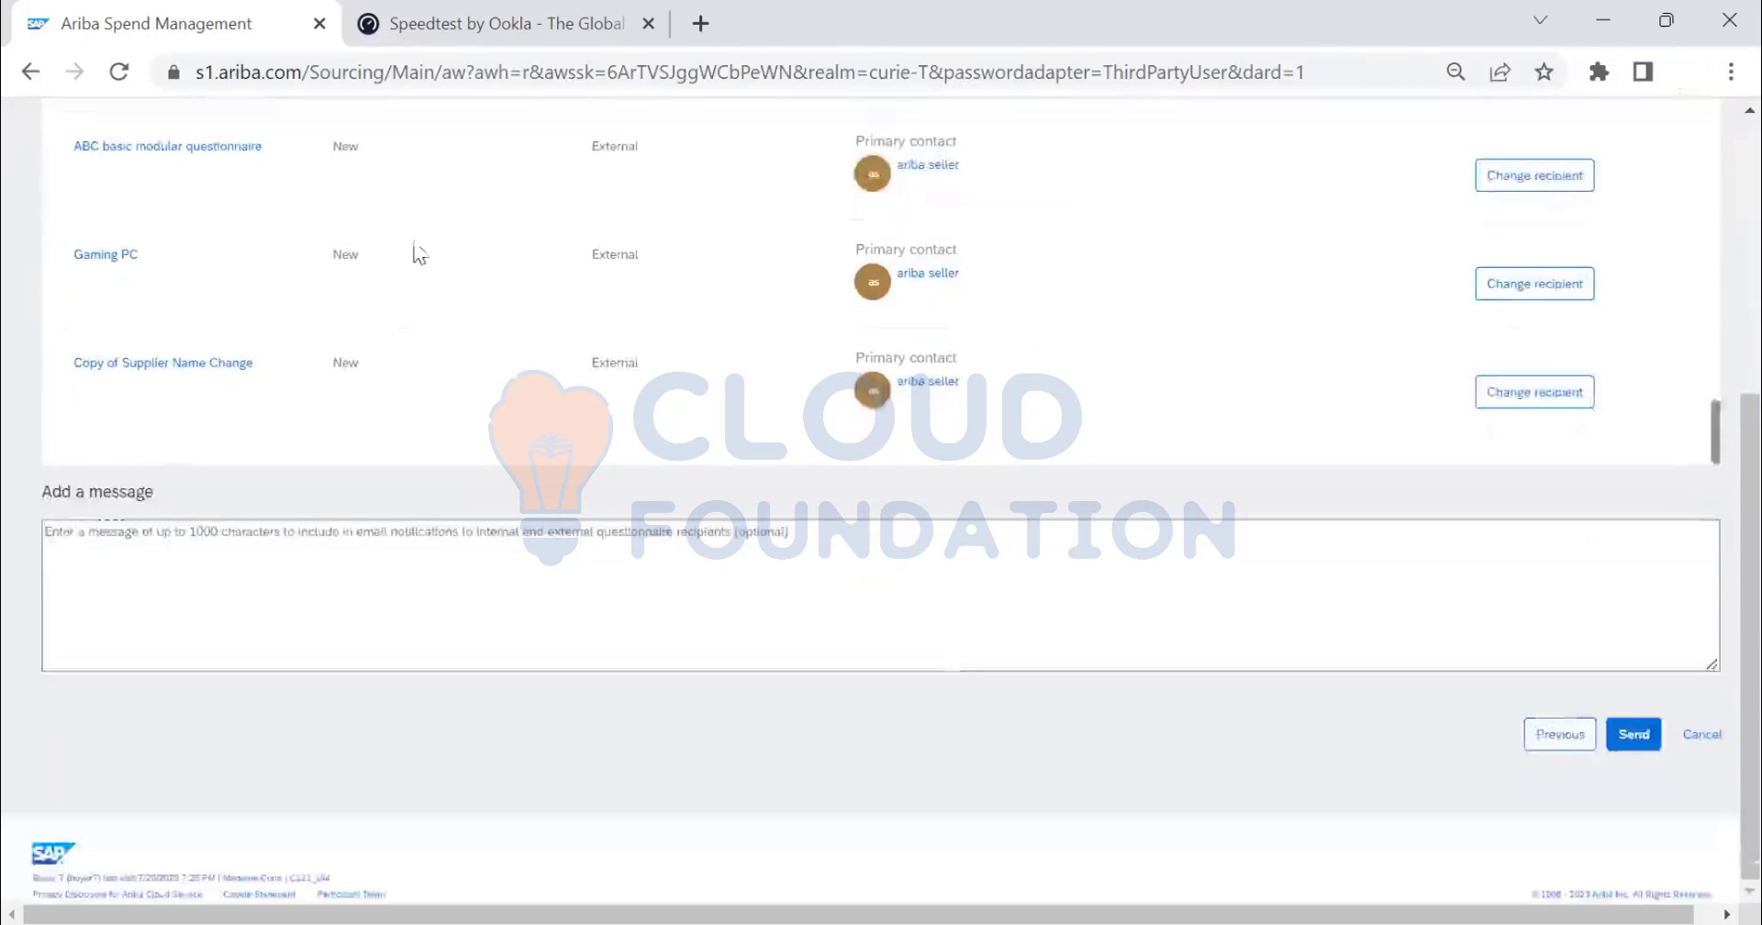
scroll(188, 386, up, 5)
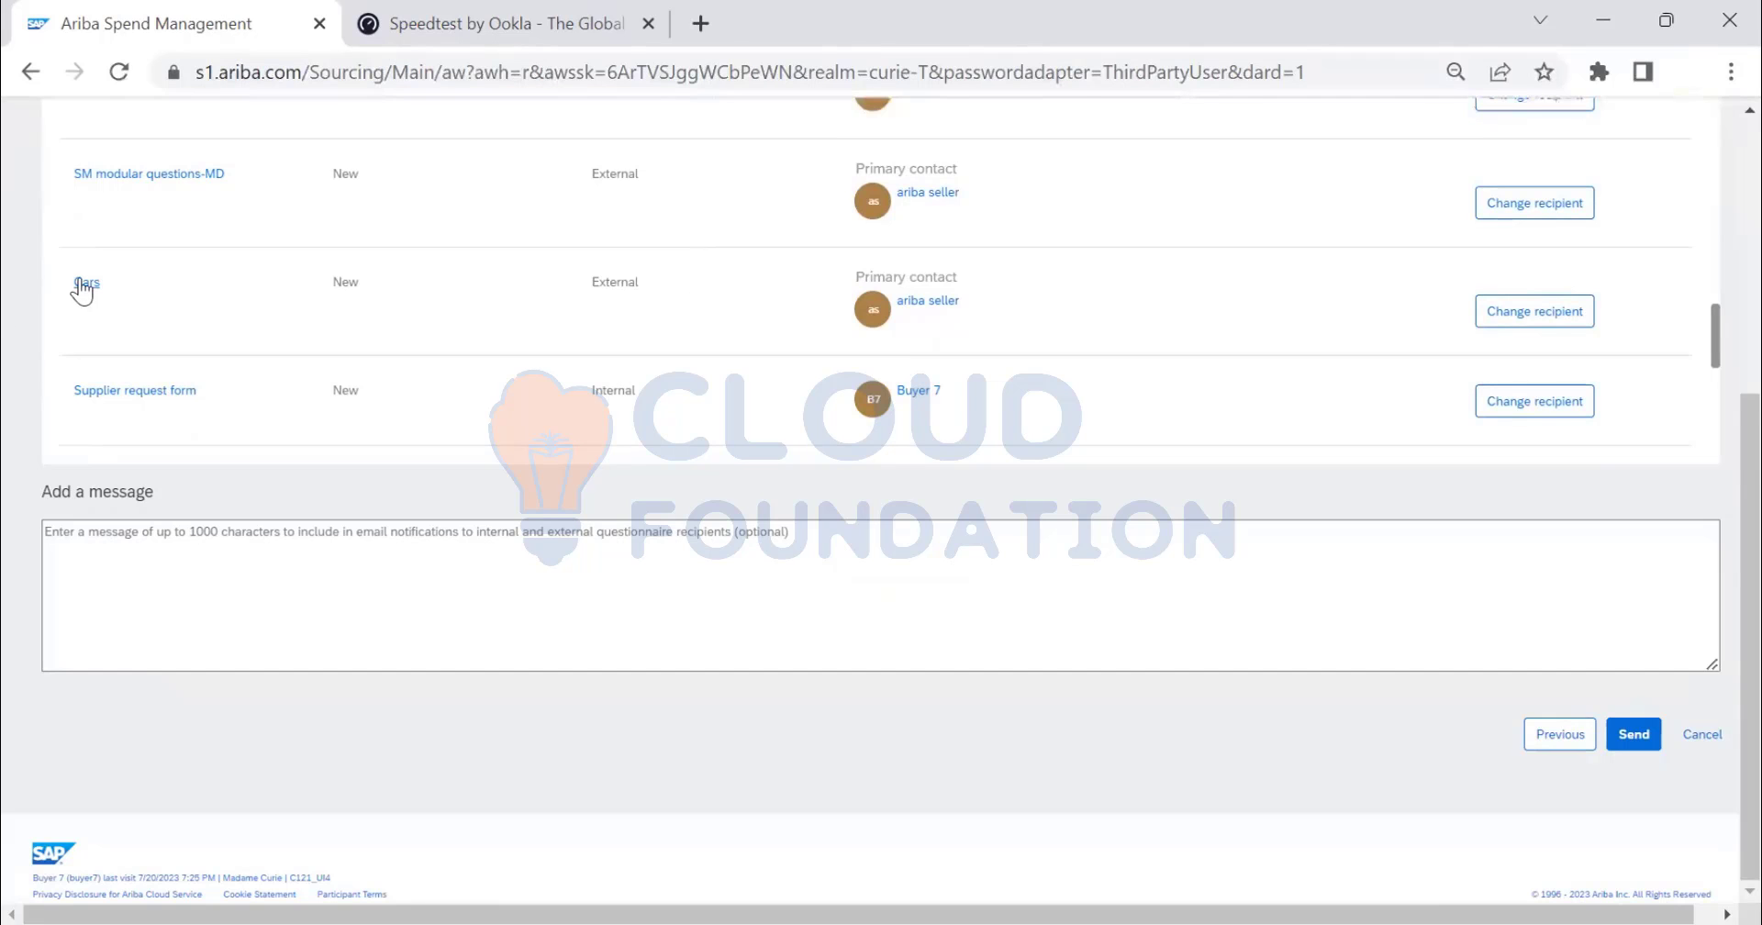
- Preview the Engine Oil questionnaire's two questions, close it, and return to the message box
click(83, 284)
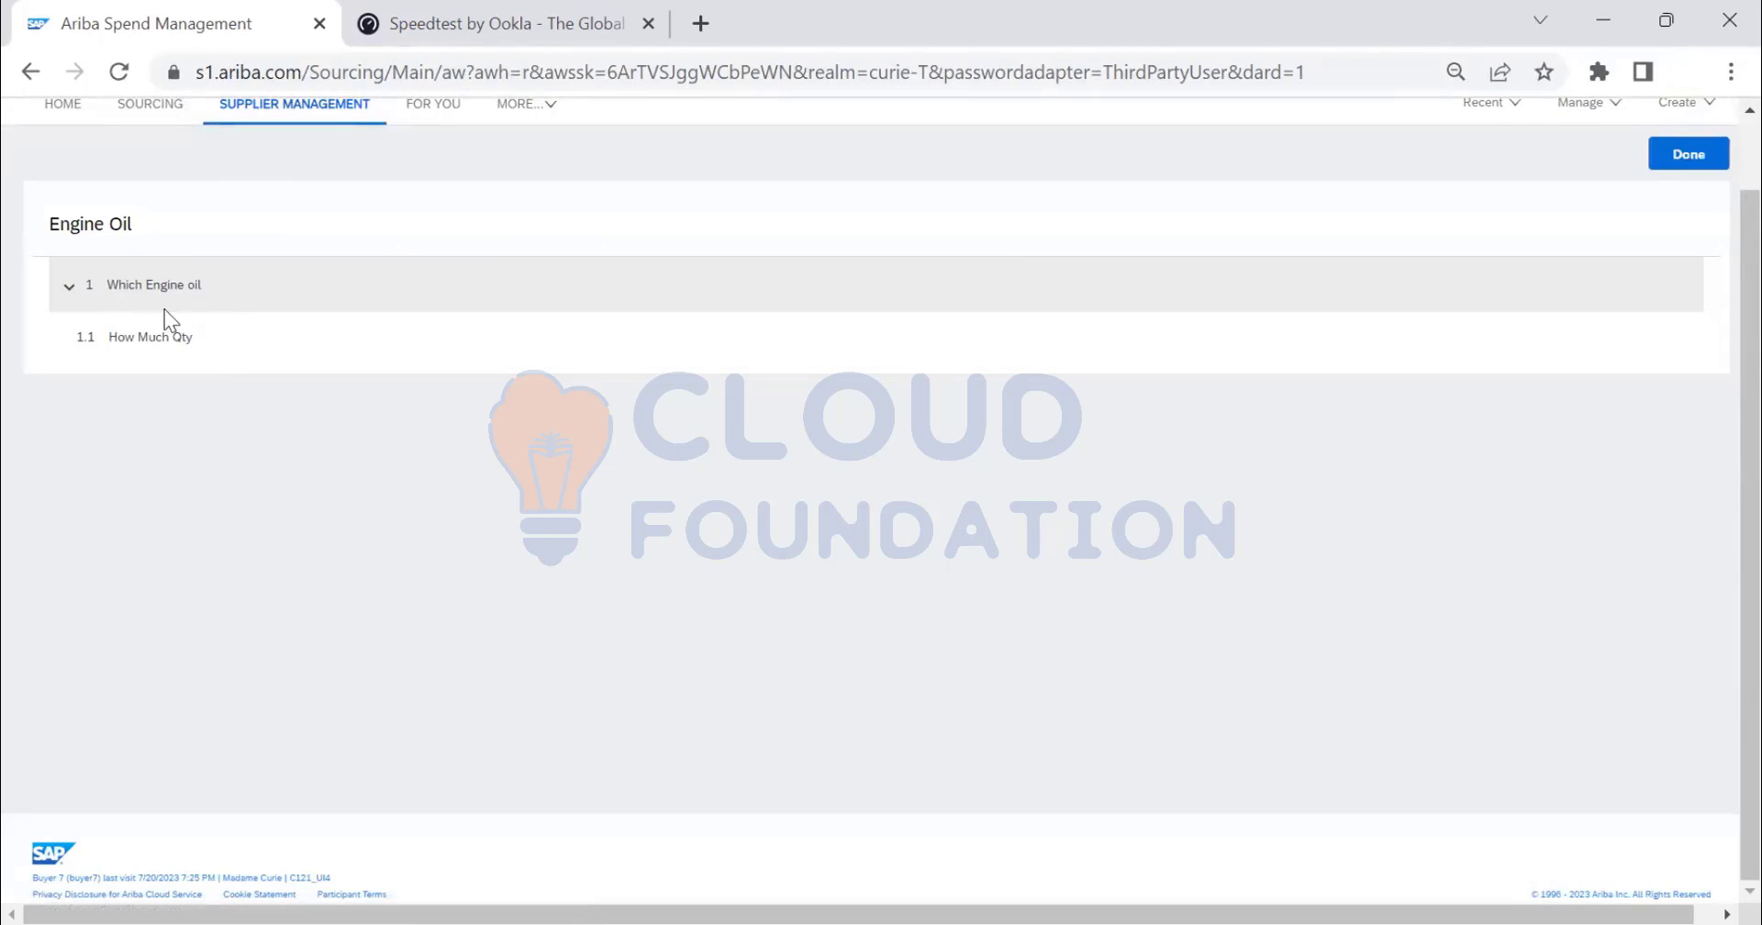
scroll(167, 314, up, 1)
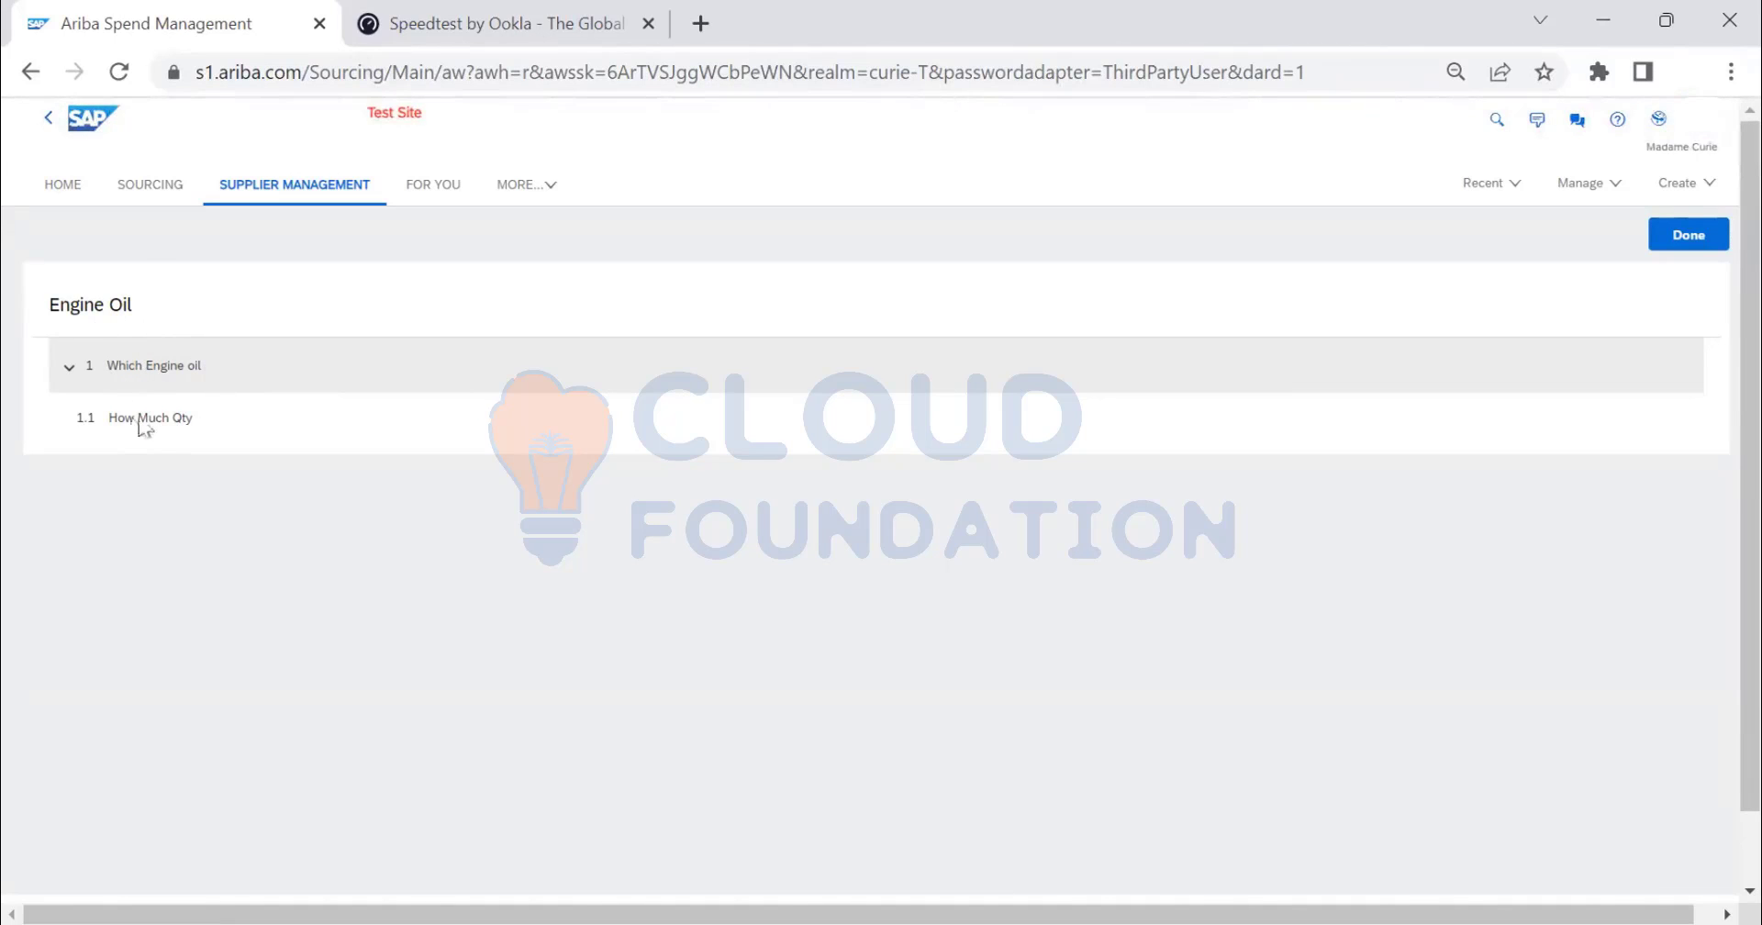
click(1698, 235)
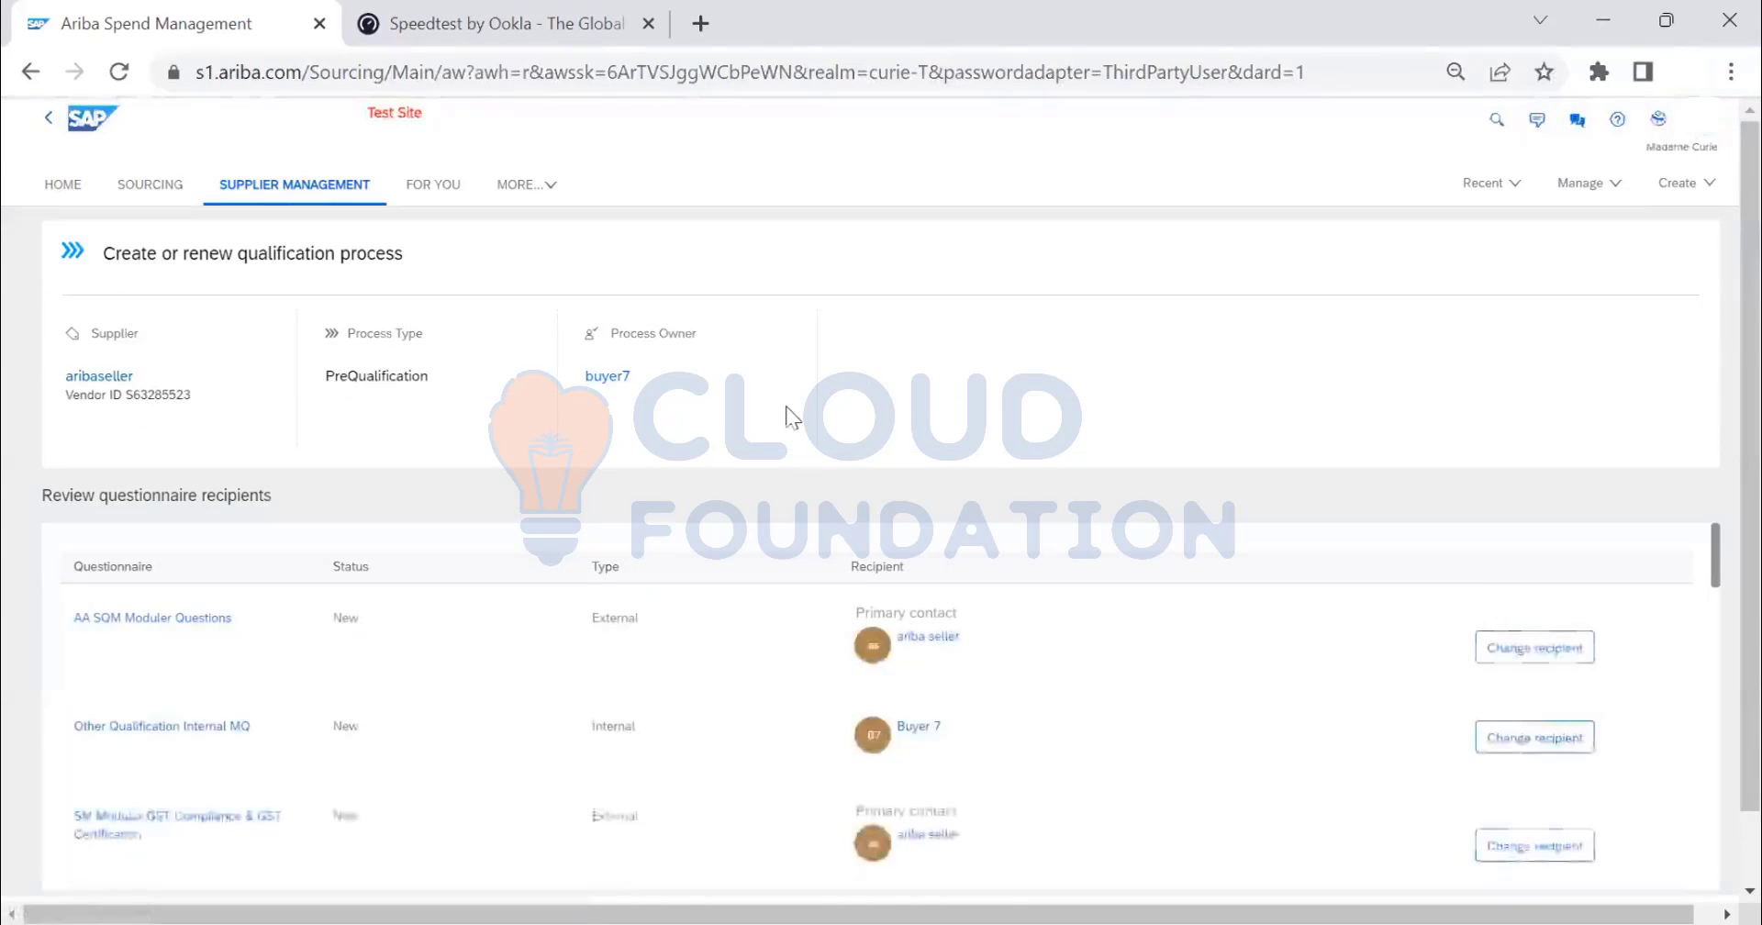
scroll(756, 448, down, 2)
scroll(796, 439, down, 5)
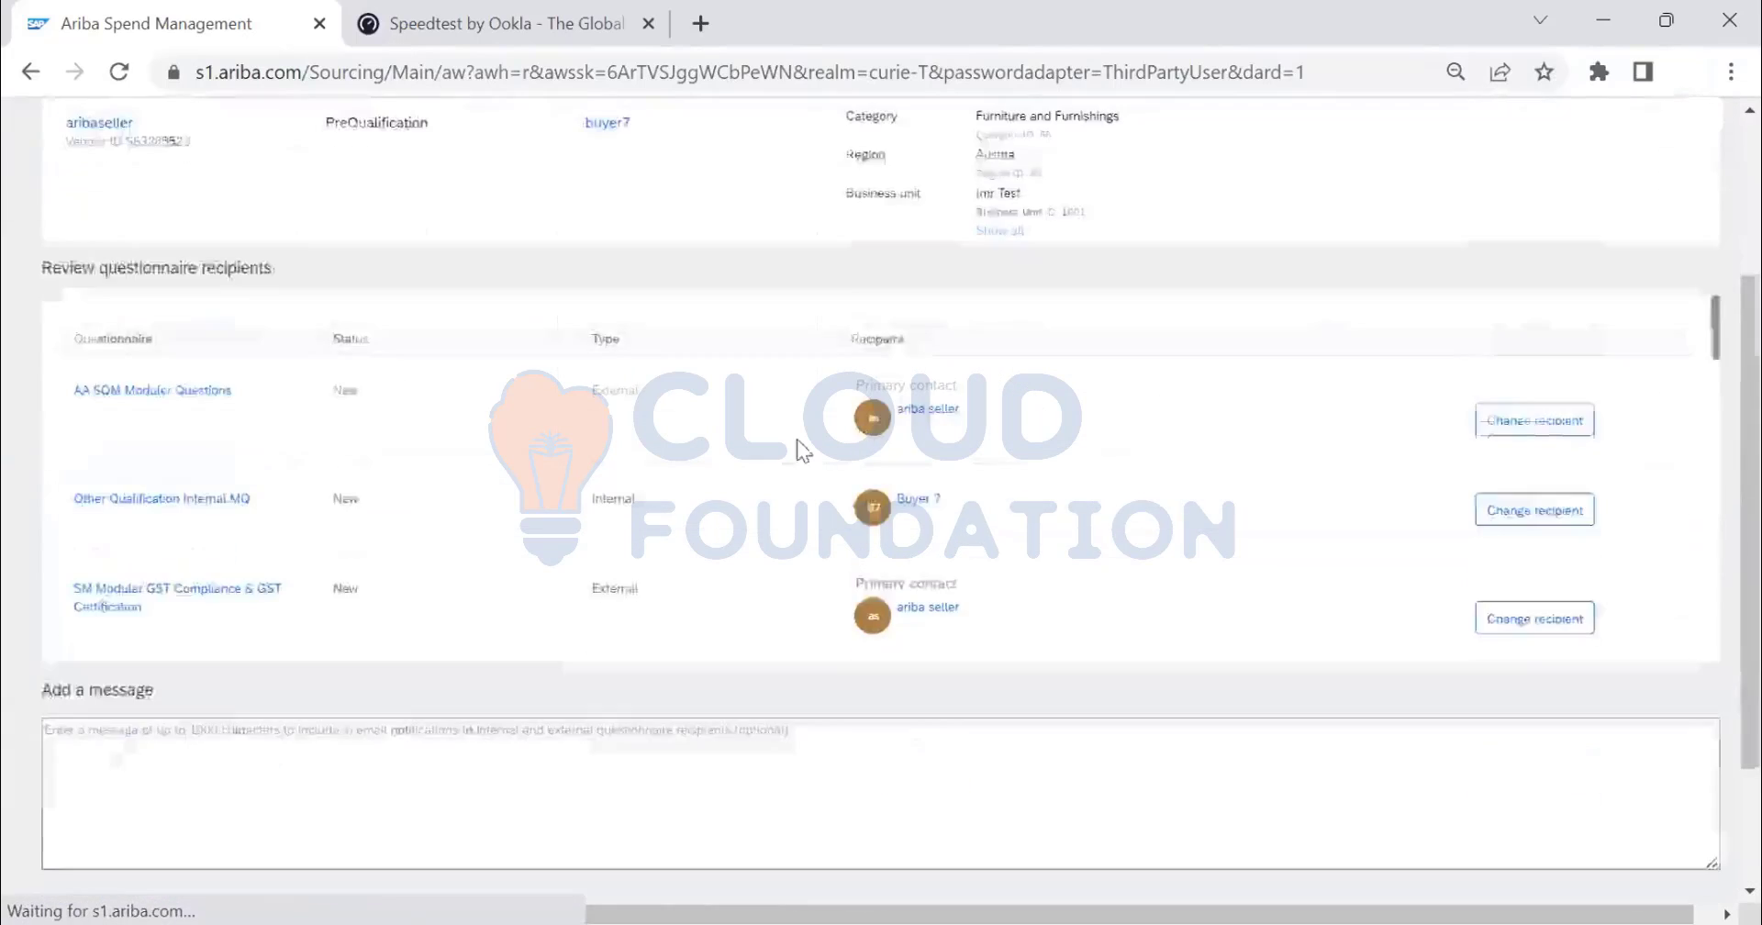
- Write the message 'We are validating the Commodity /Region Qualifications - Please complete the Questionnari'
click(241, 595)
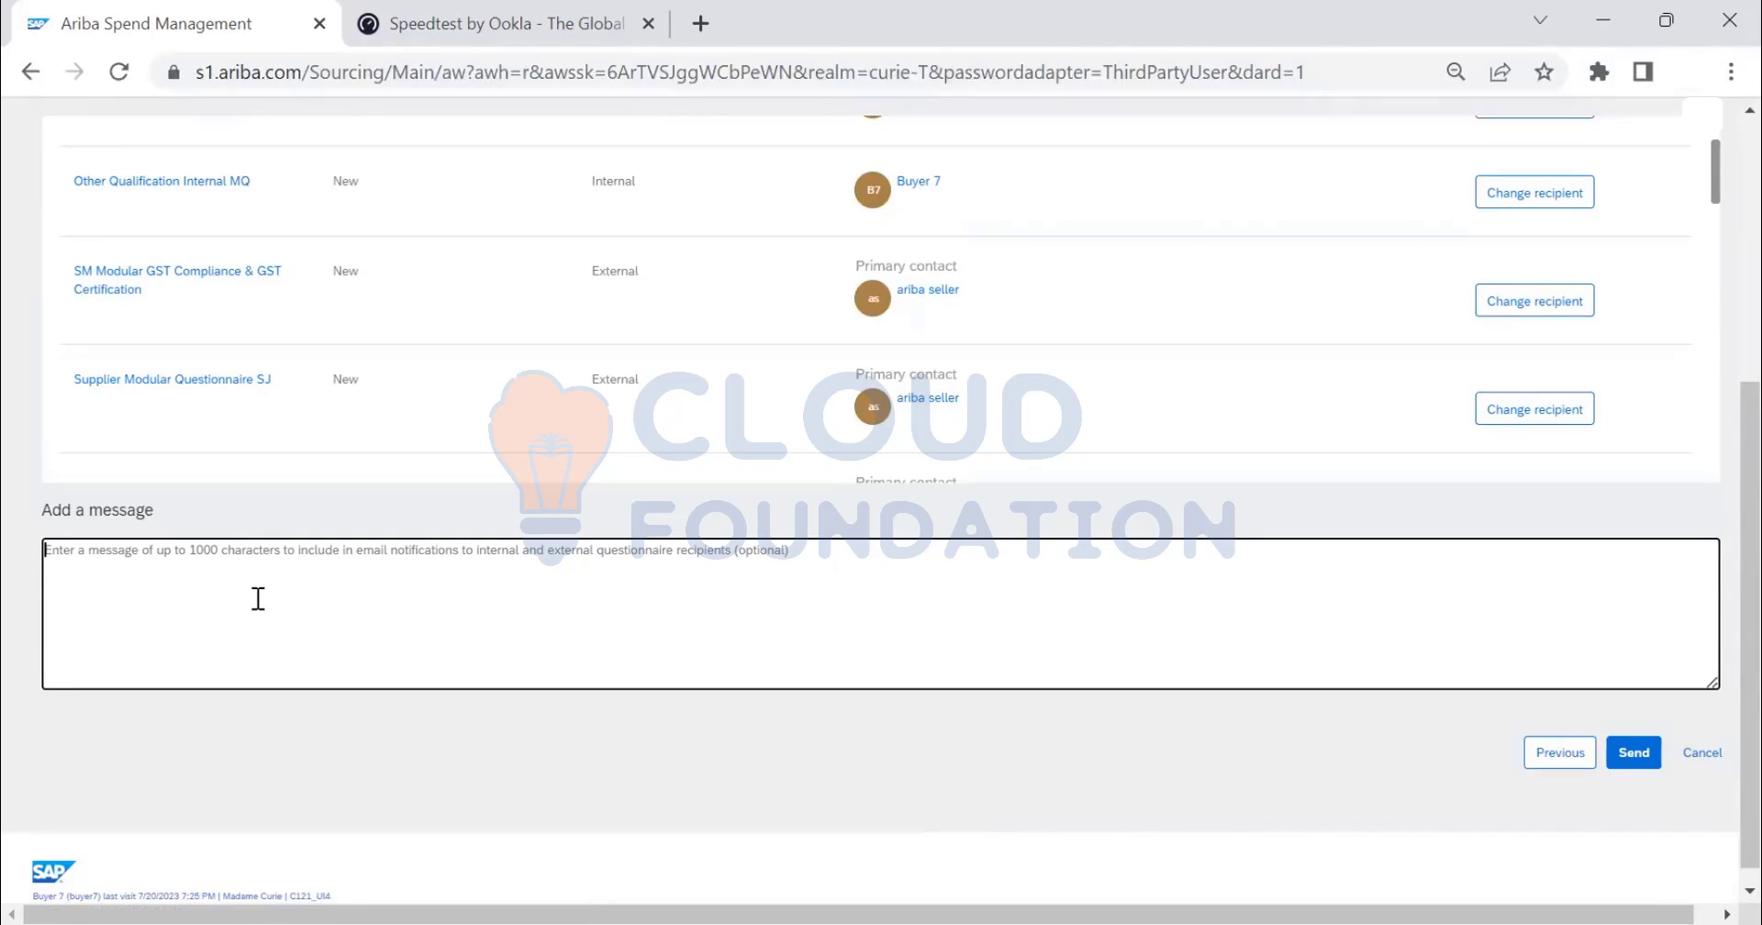
text(We are validat)
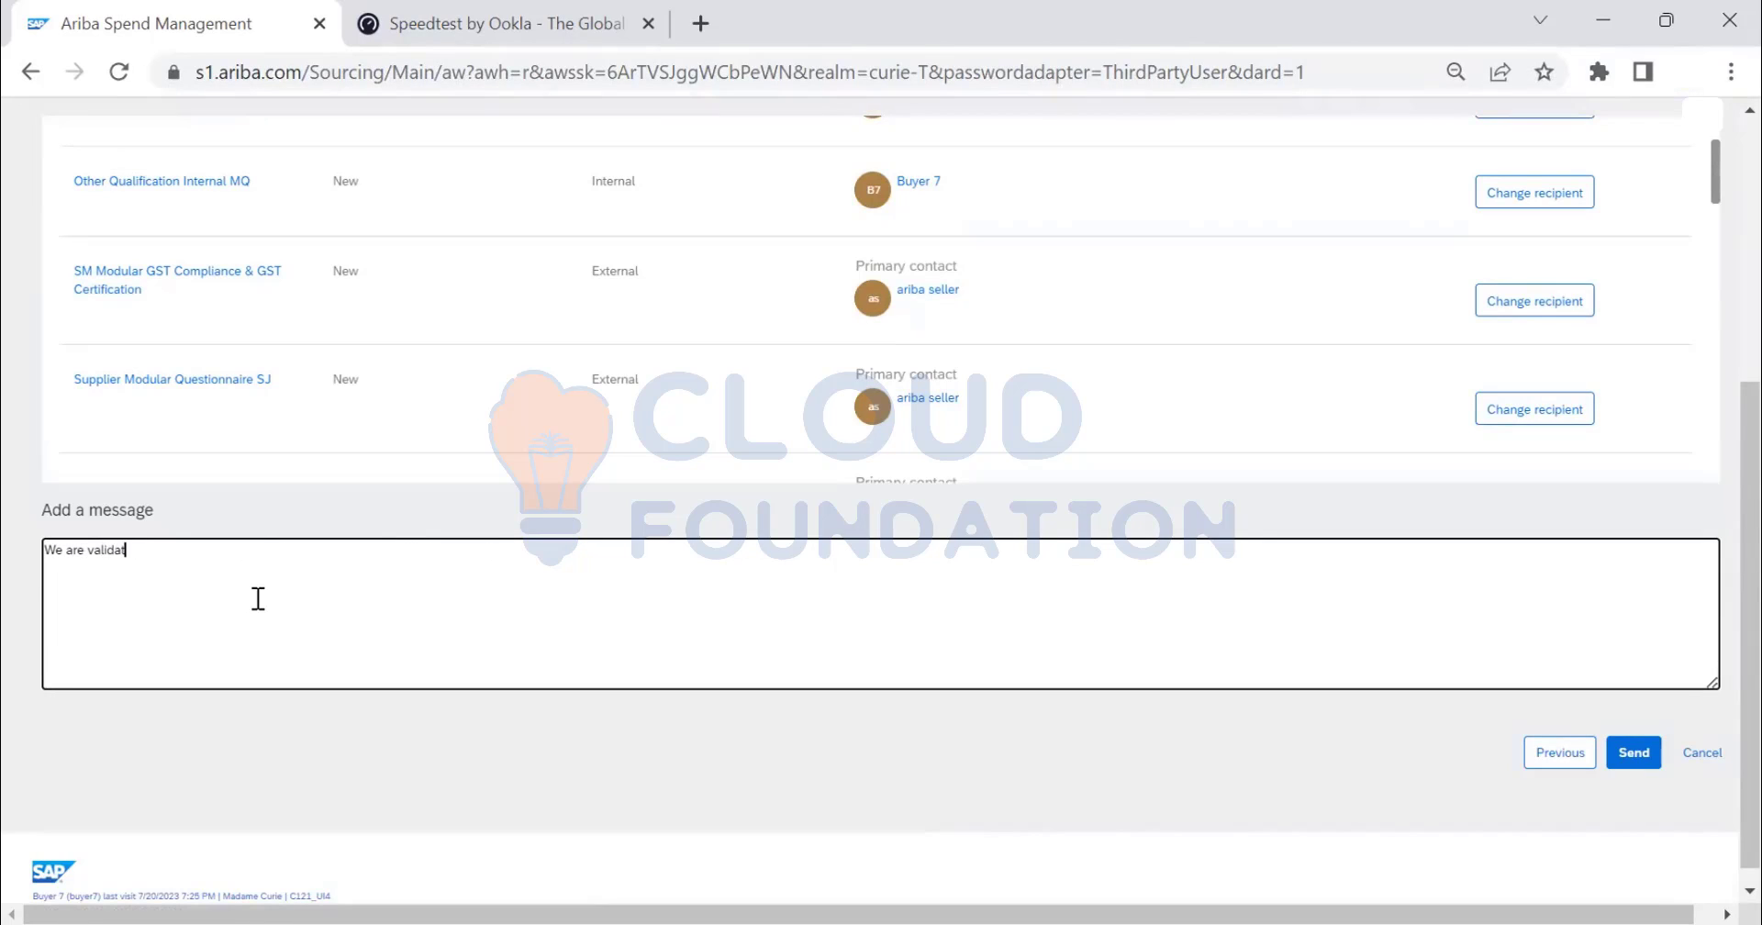
text(ing the Commodity /Region Qualifications)
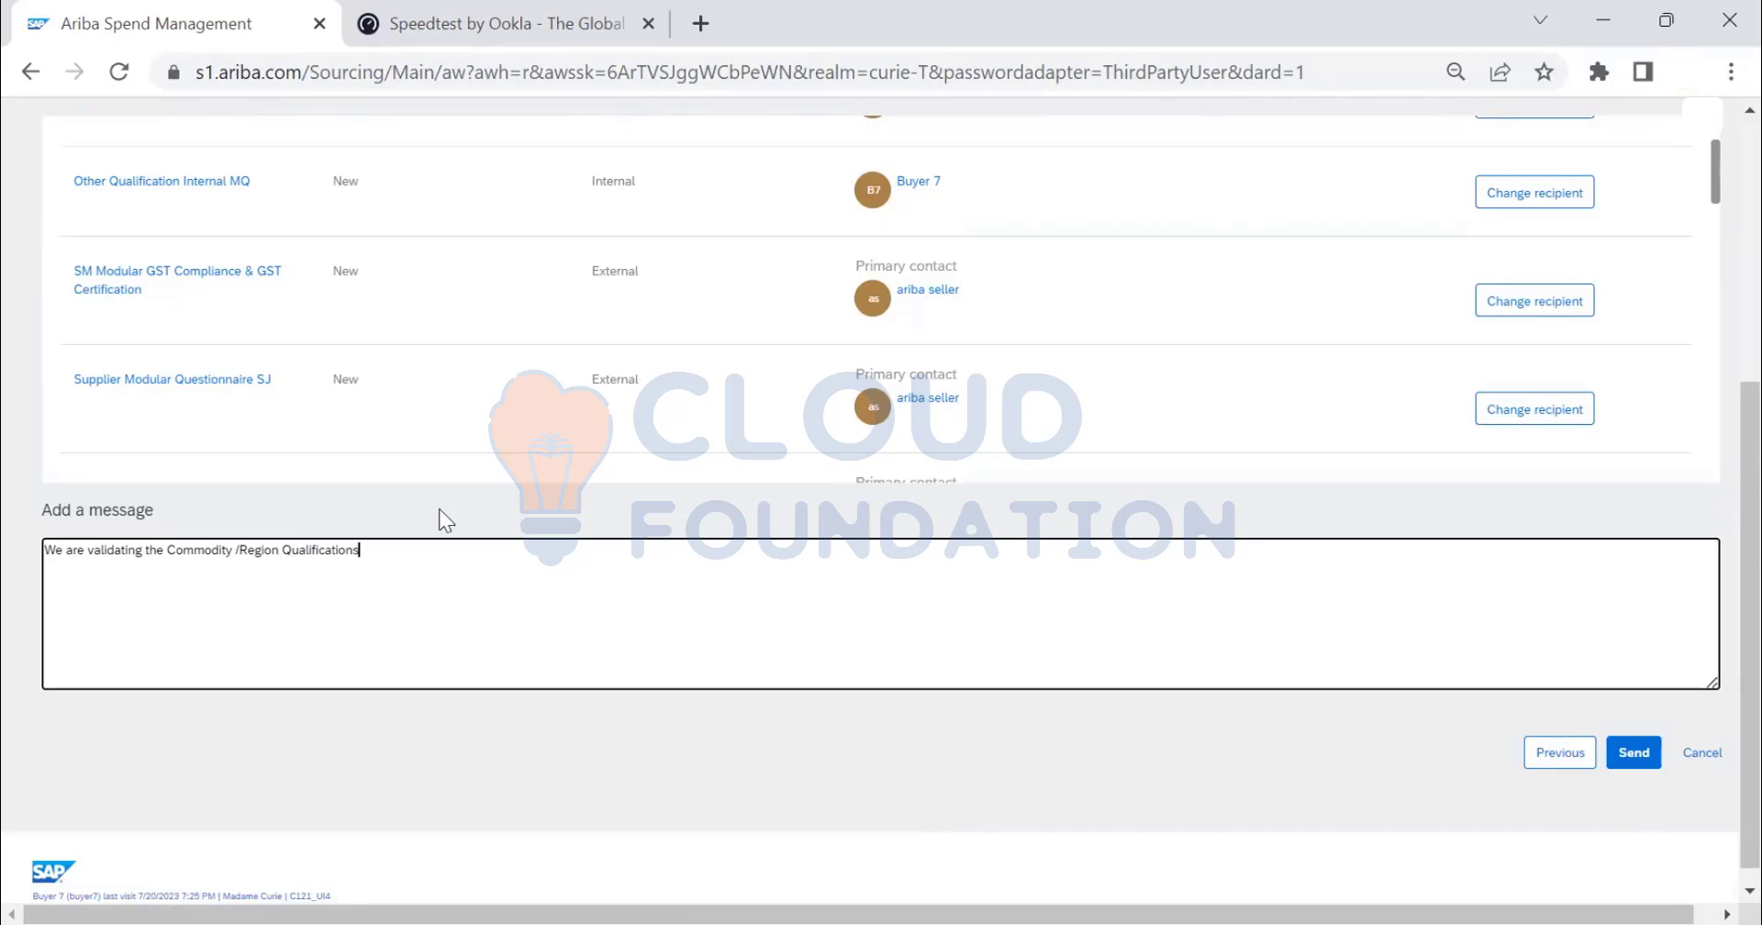
text( - Please submit the Questionnari)
key(ctrl+shift+Left)
key(BackSpace)
text(complete the Questionnari)
click(1557, 752)
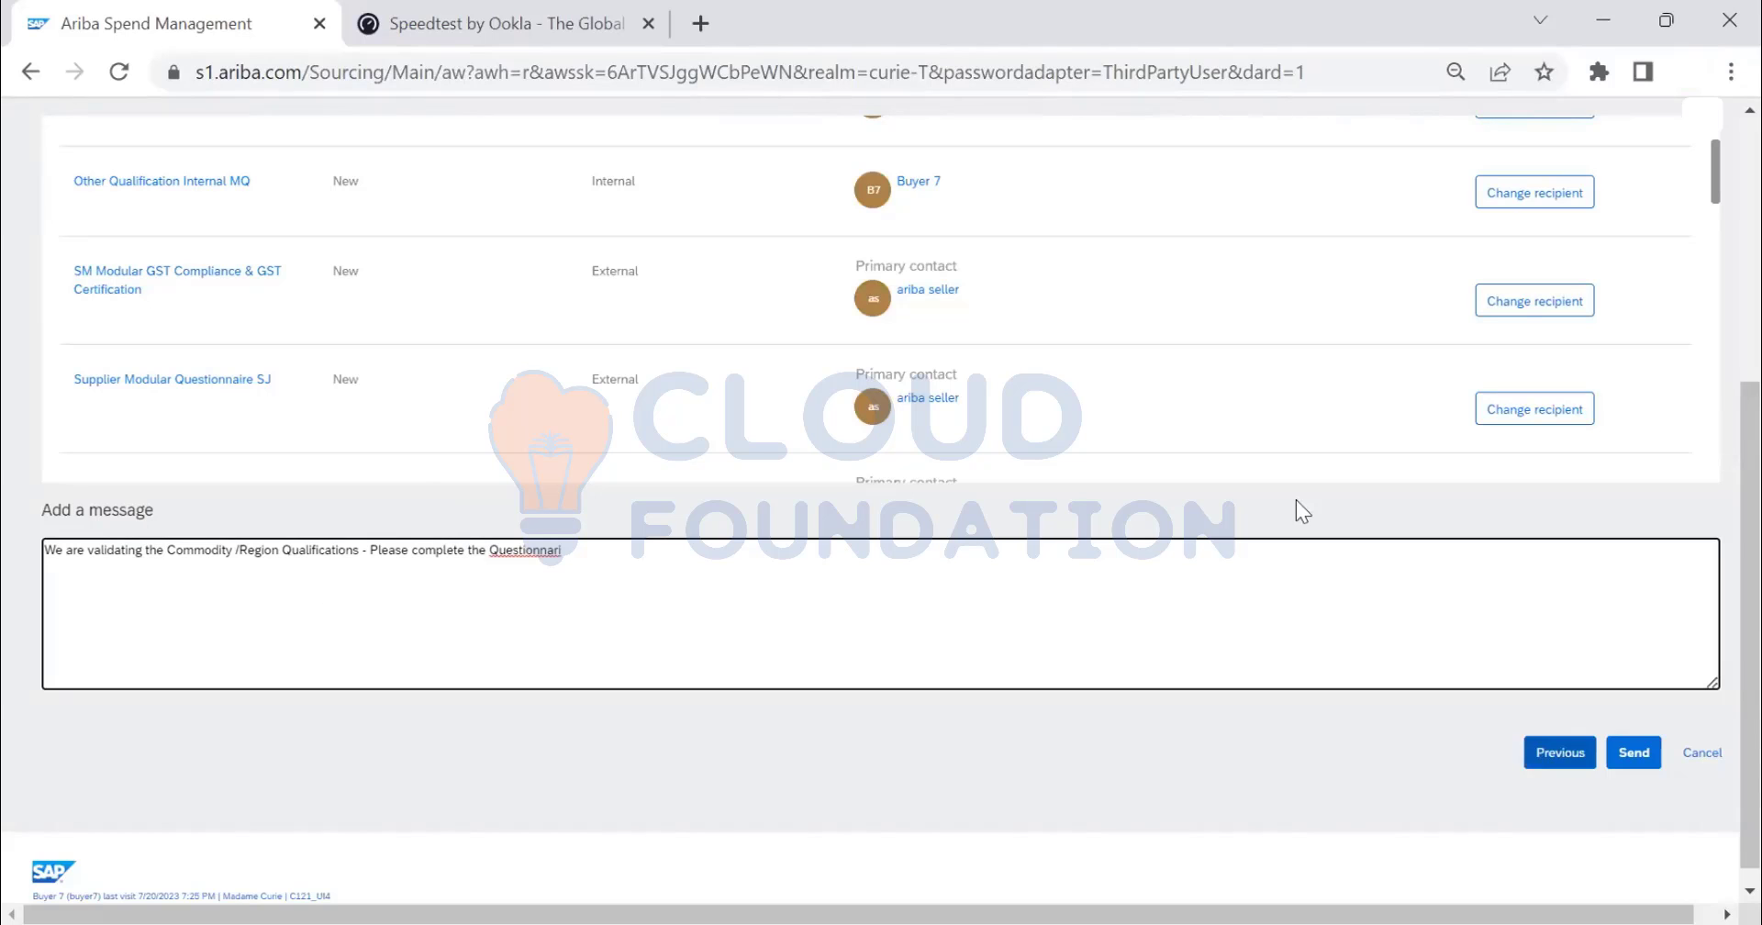
scroll(696, 495, up, 1)
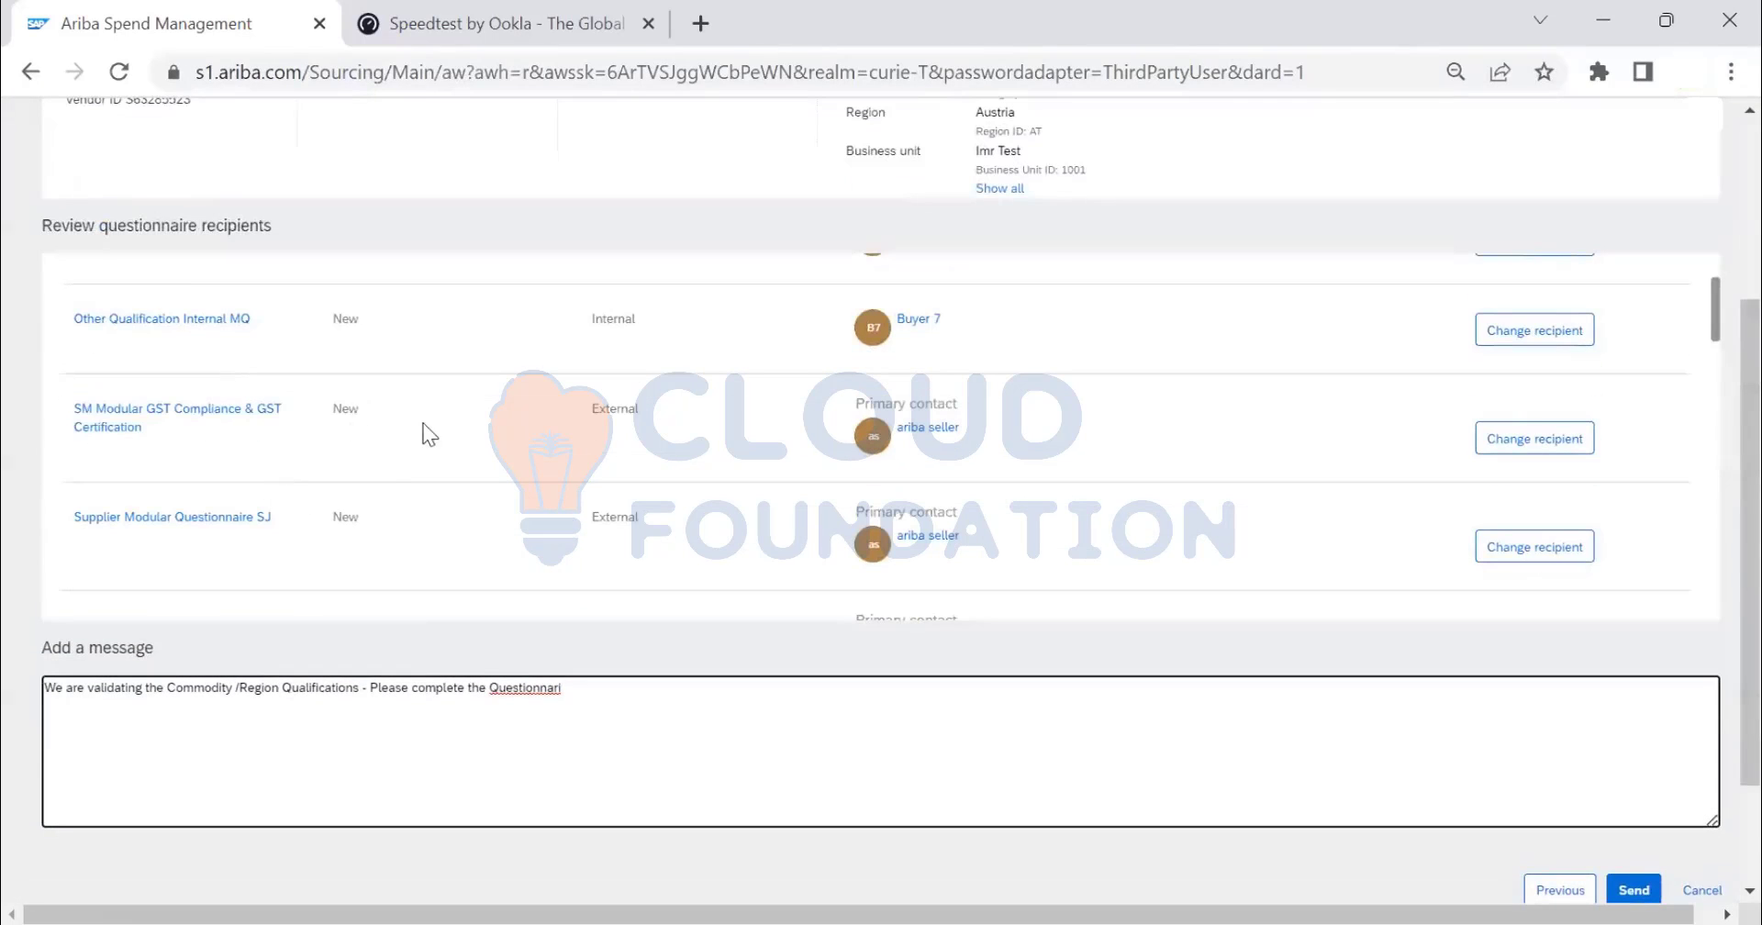
click(1520, 329)
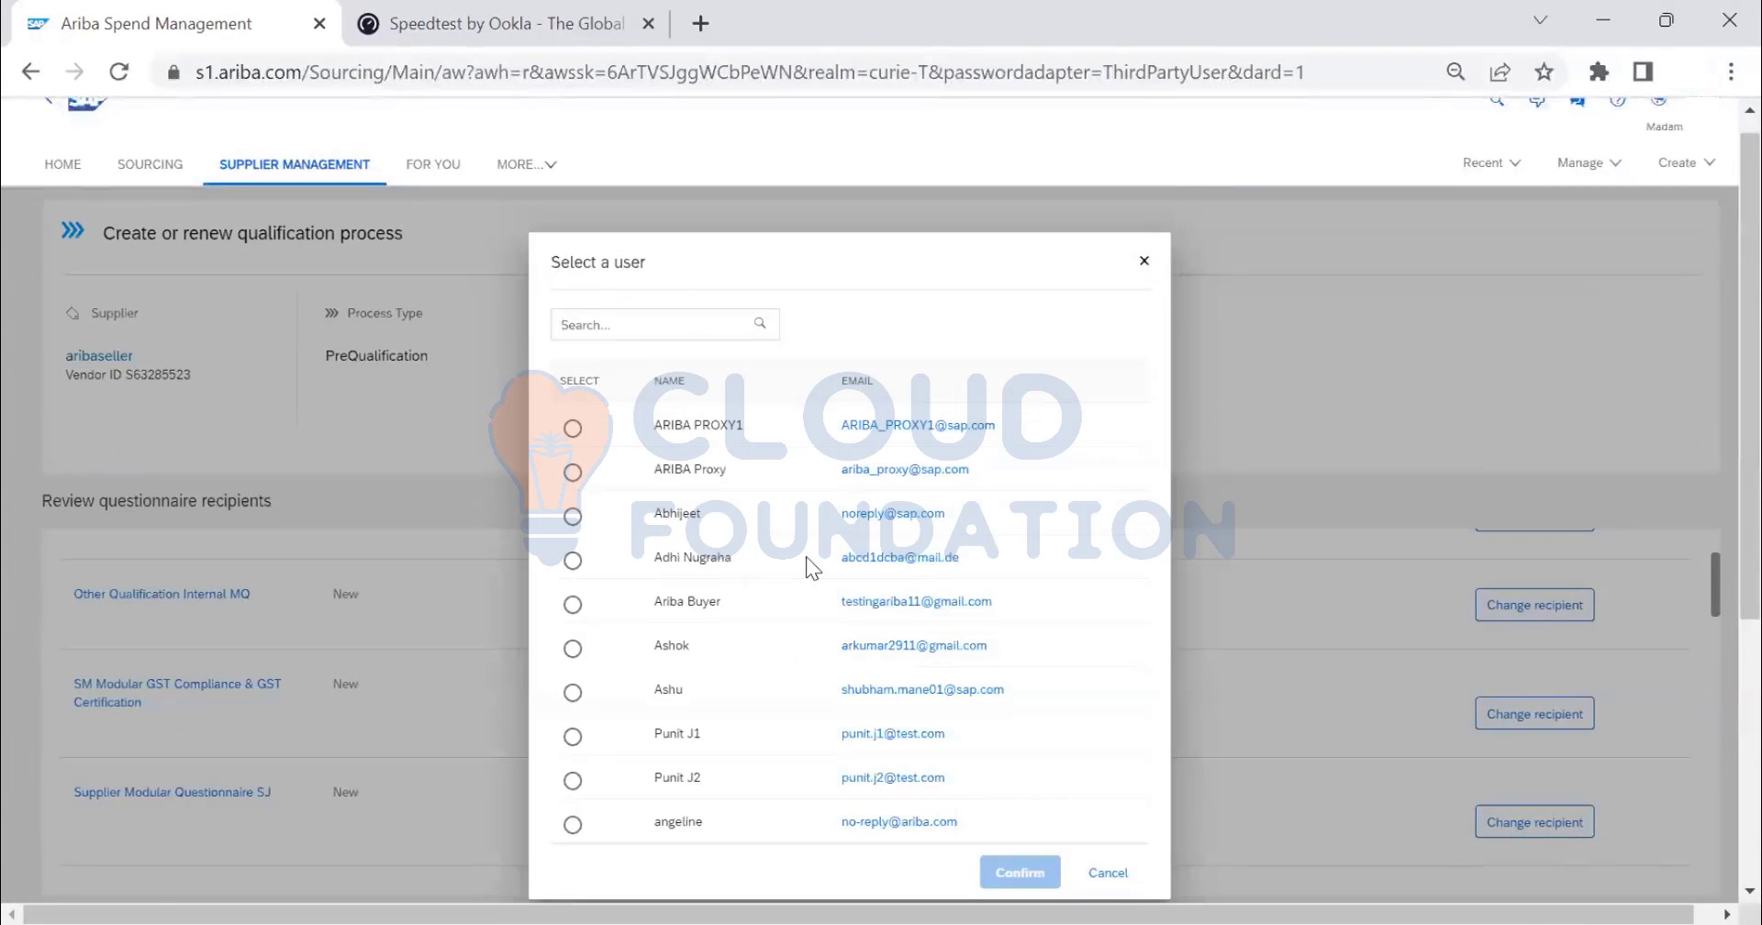
scroll(802, 513, down, 3)
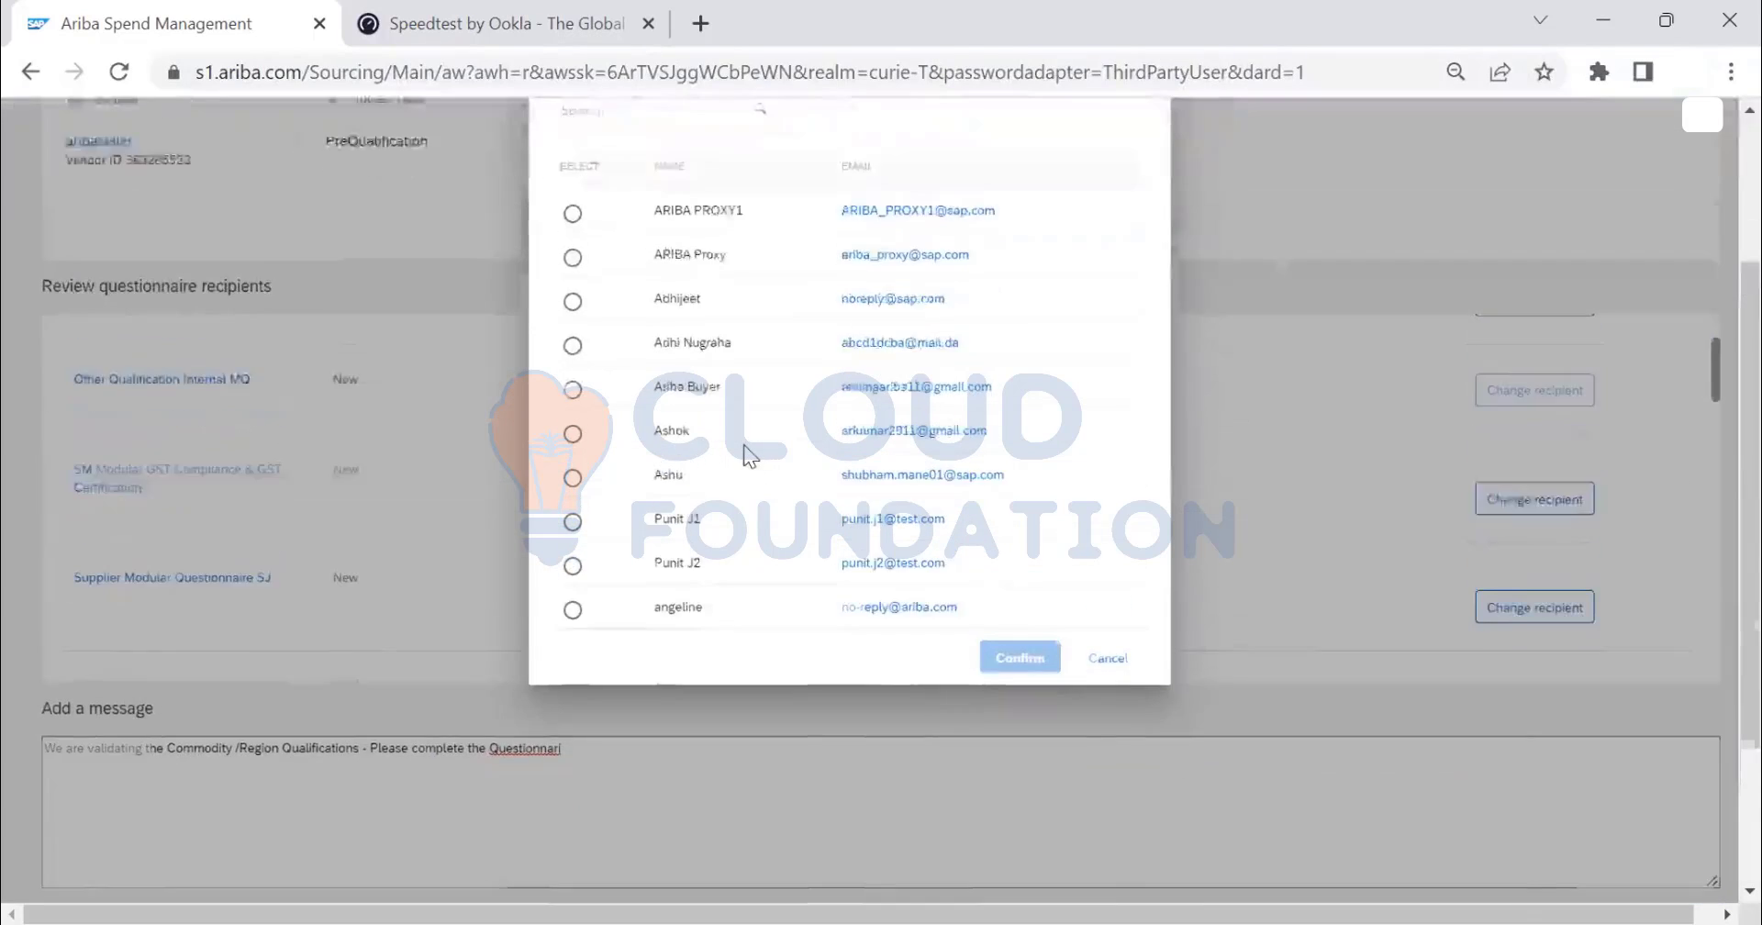
scroll(751, 455, up, 3)
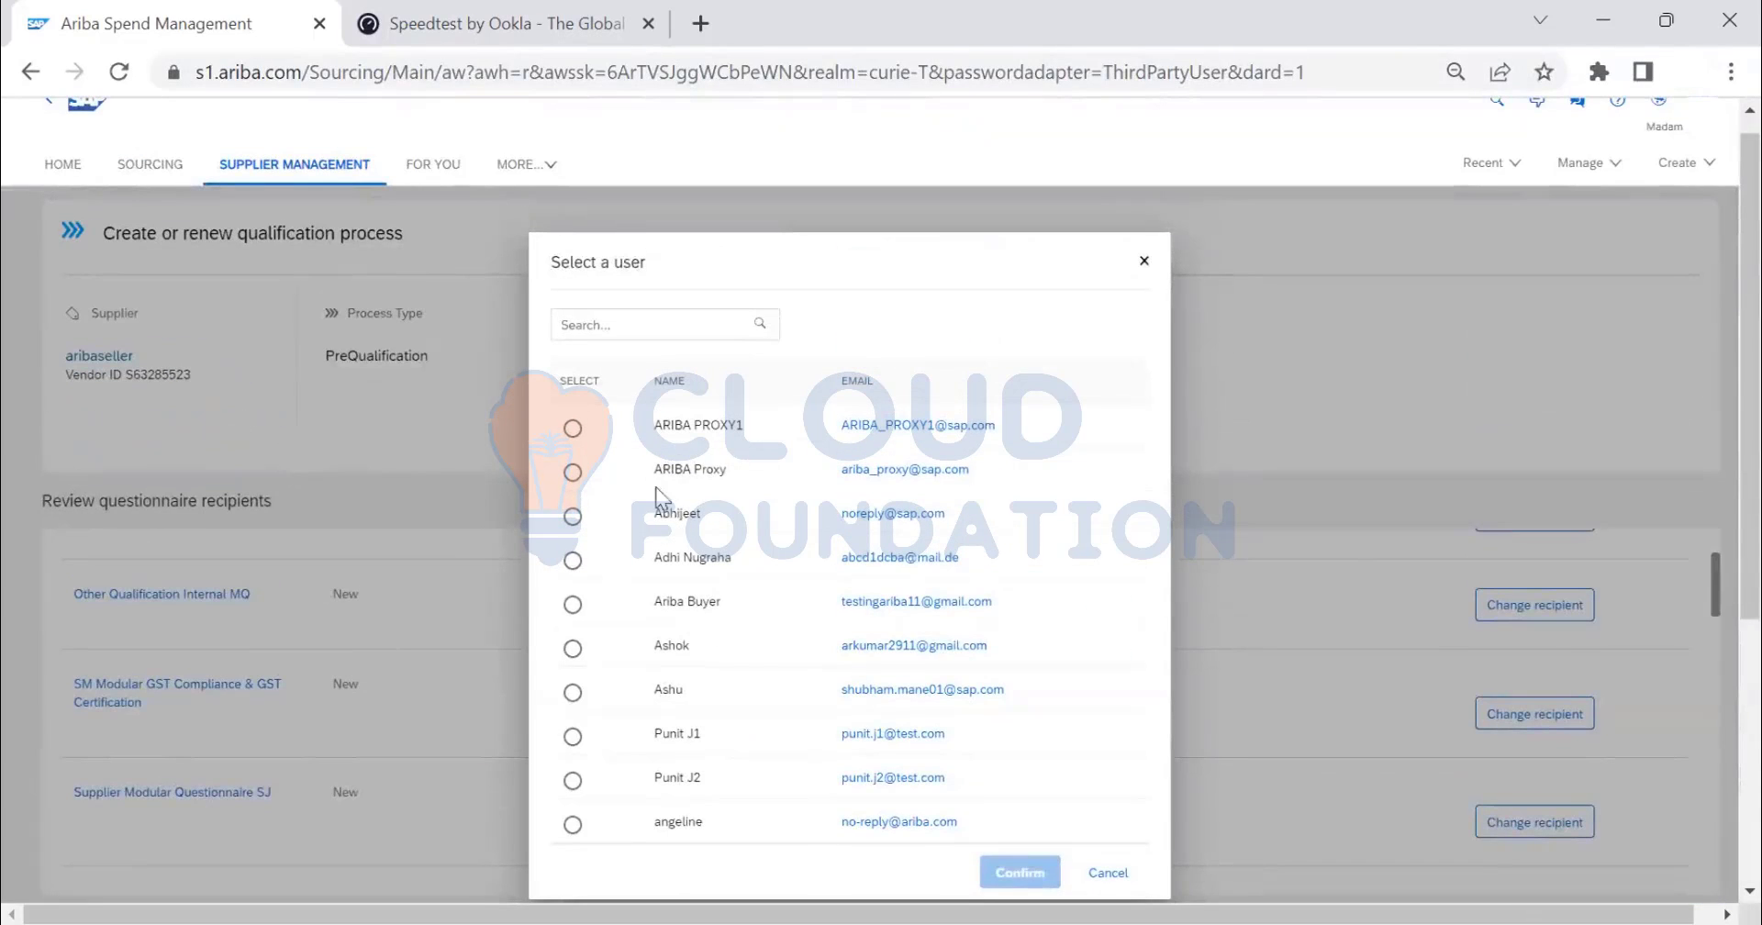
click(654, 334)
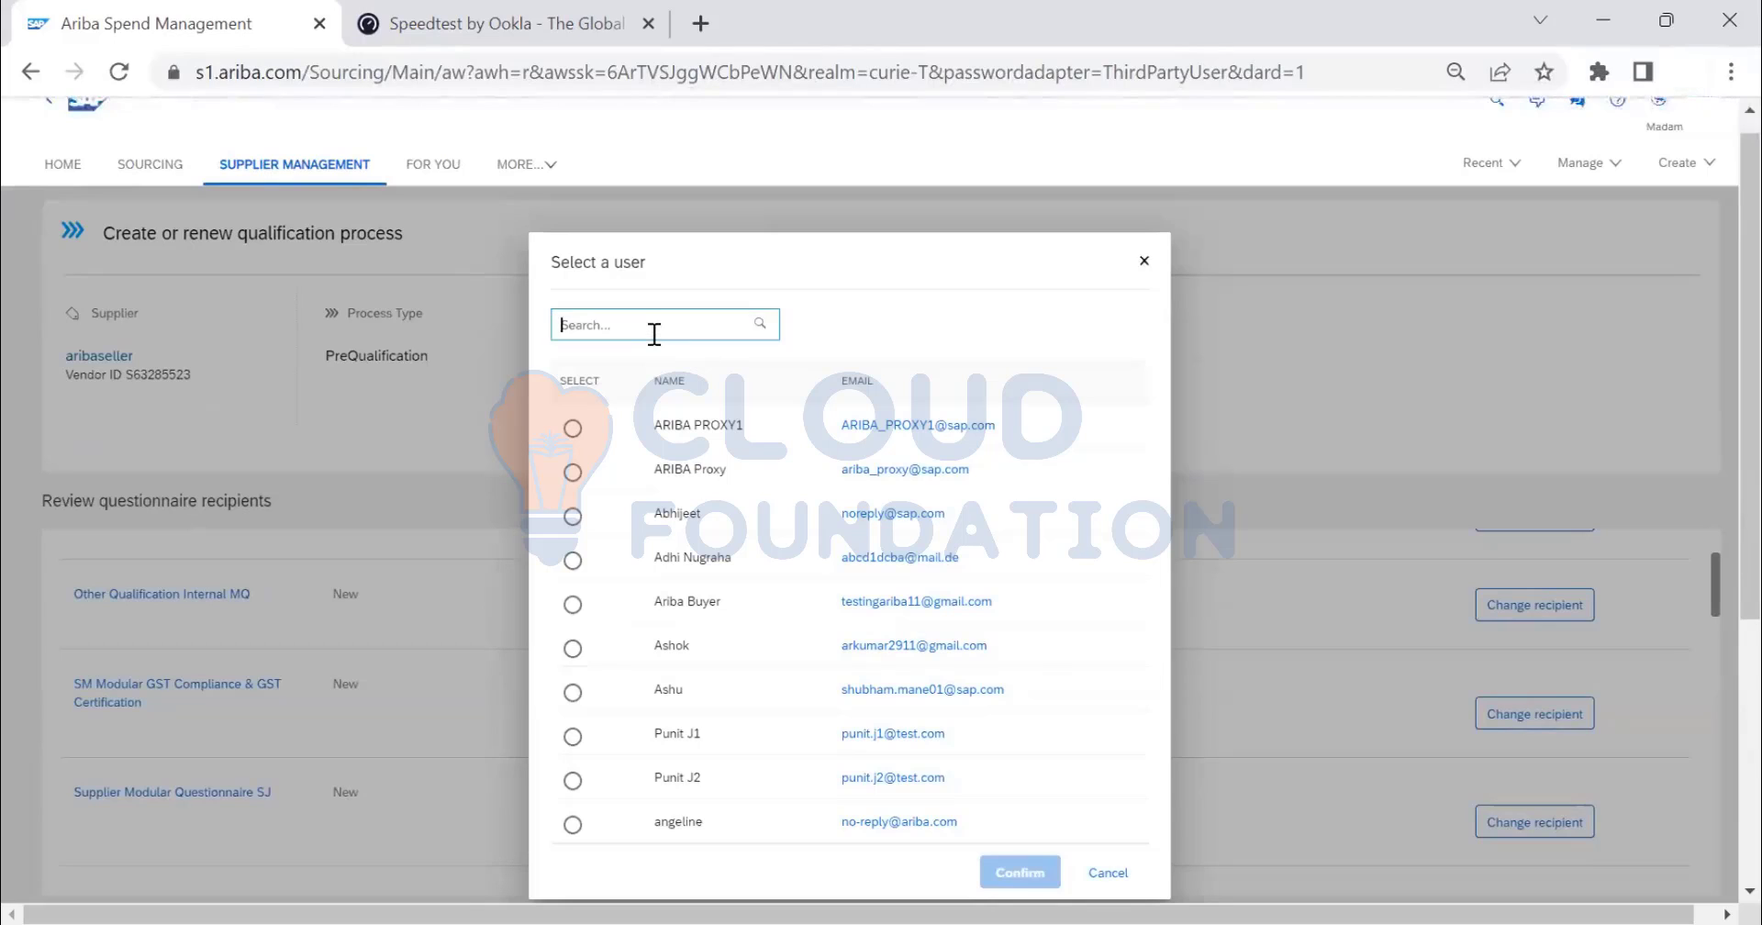
text(buyer)
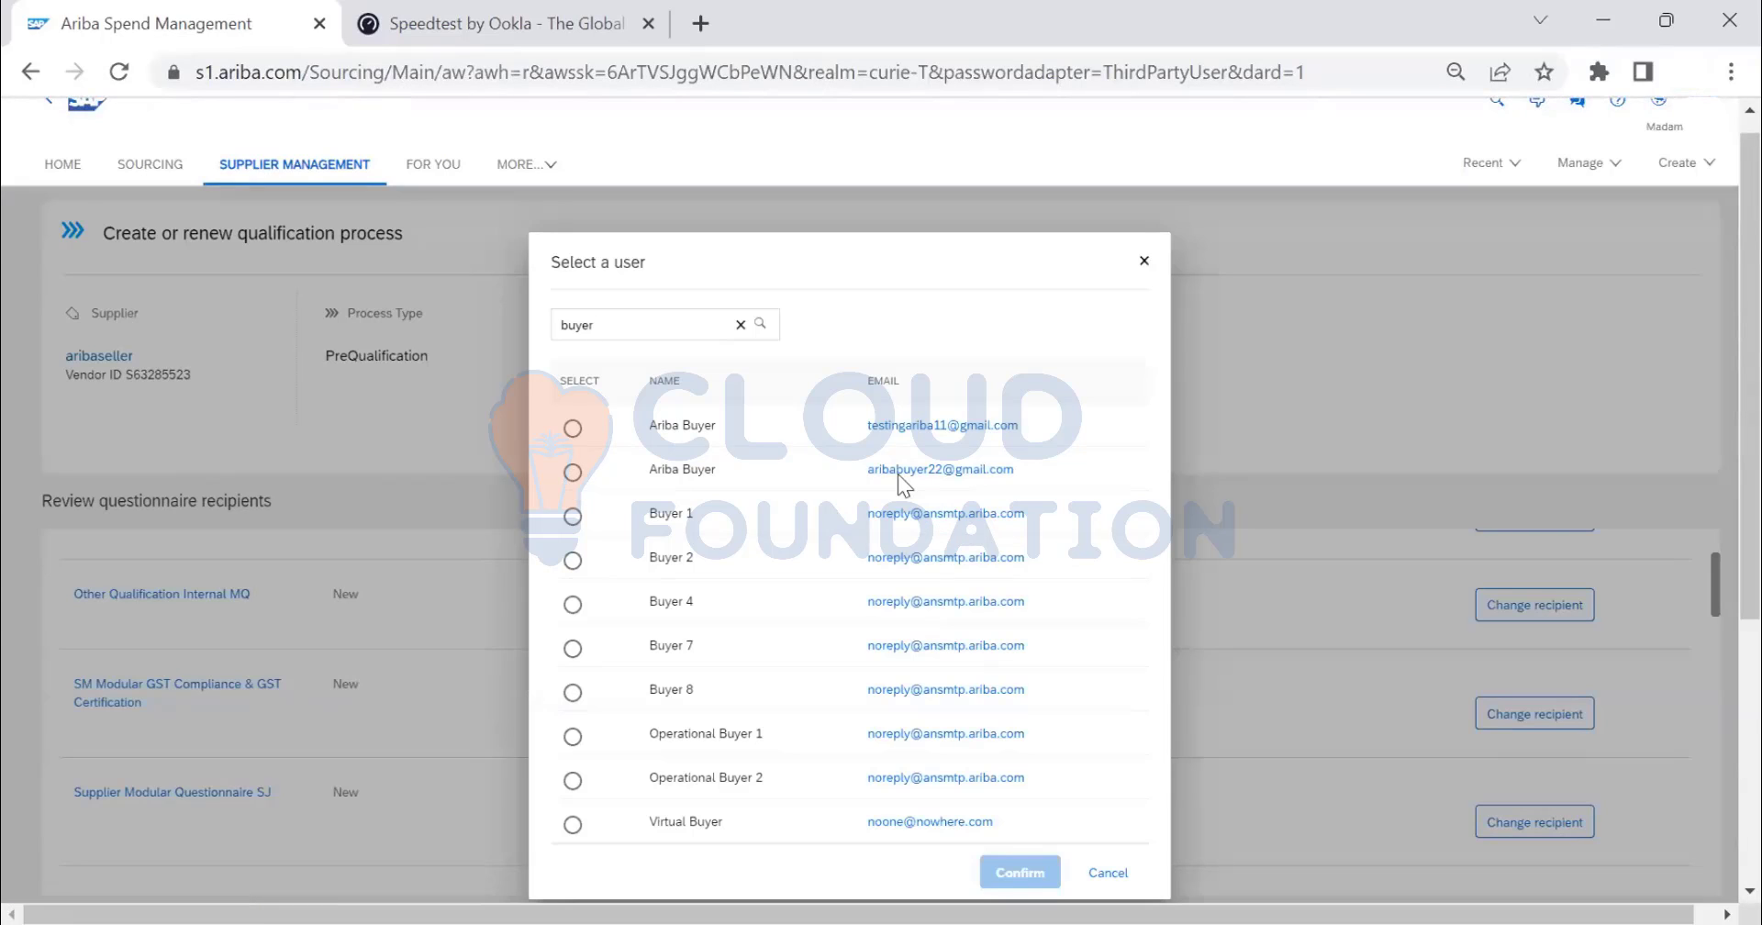
click(1106, 873)
- Send the PreQualification process to its questionnaire recipients
scroll(1234, 630, down, 5)
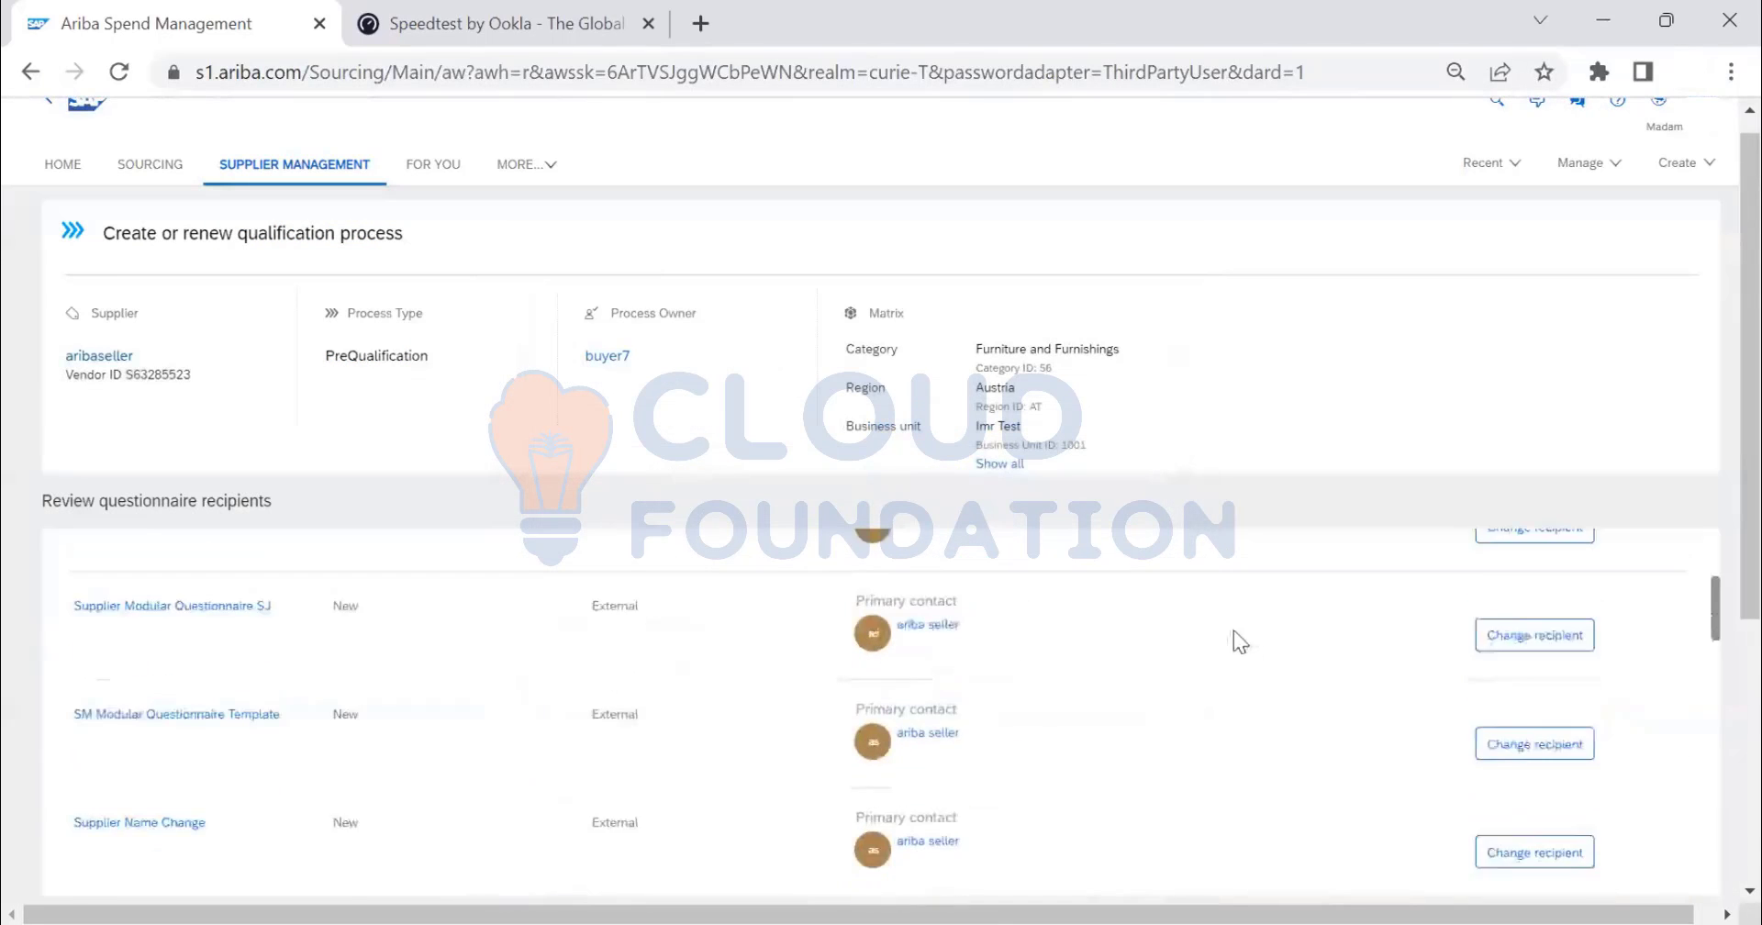
scroll(965, 743, down, 10)
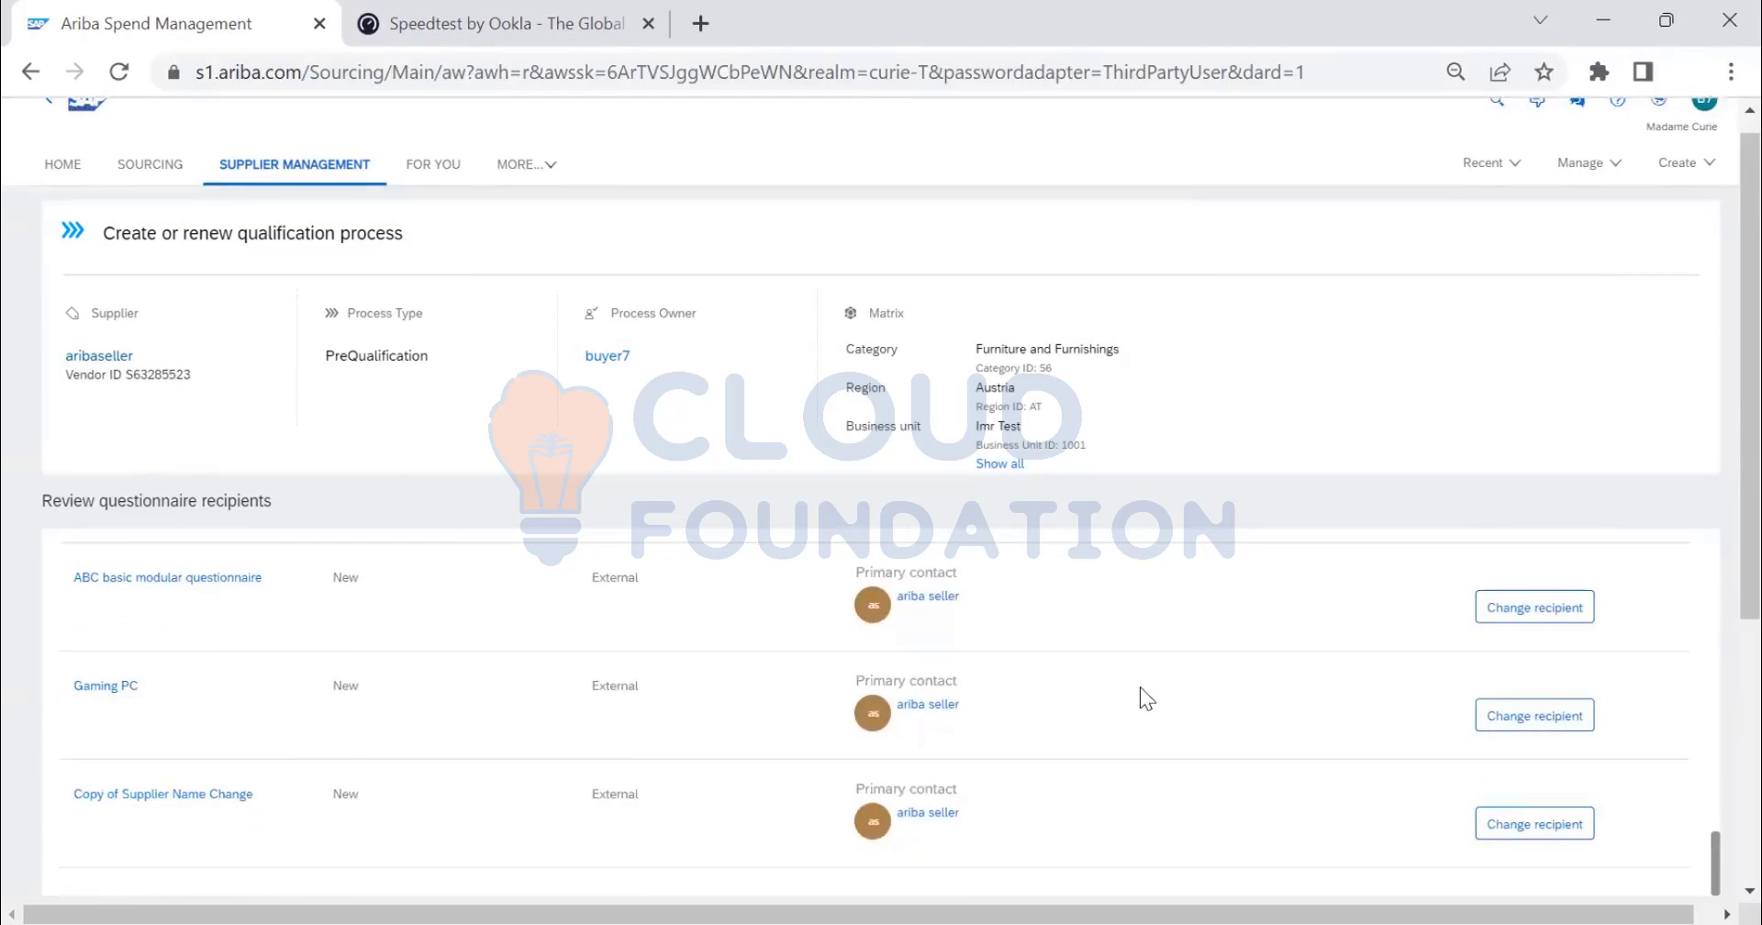
scroll(1141, 696, down, 5)
click(1642, 744)
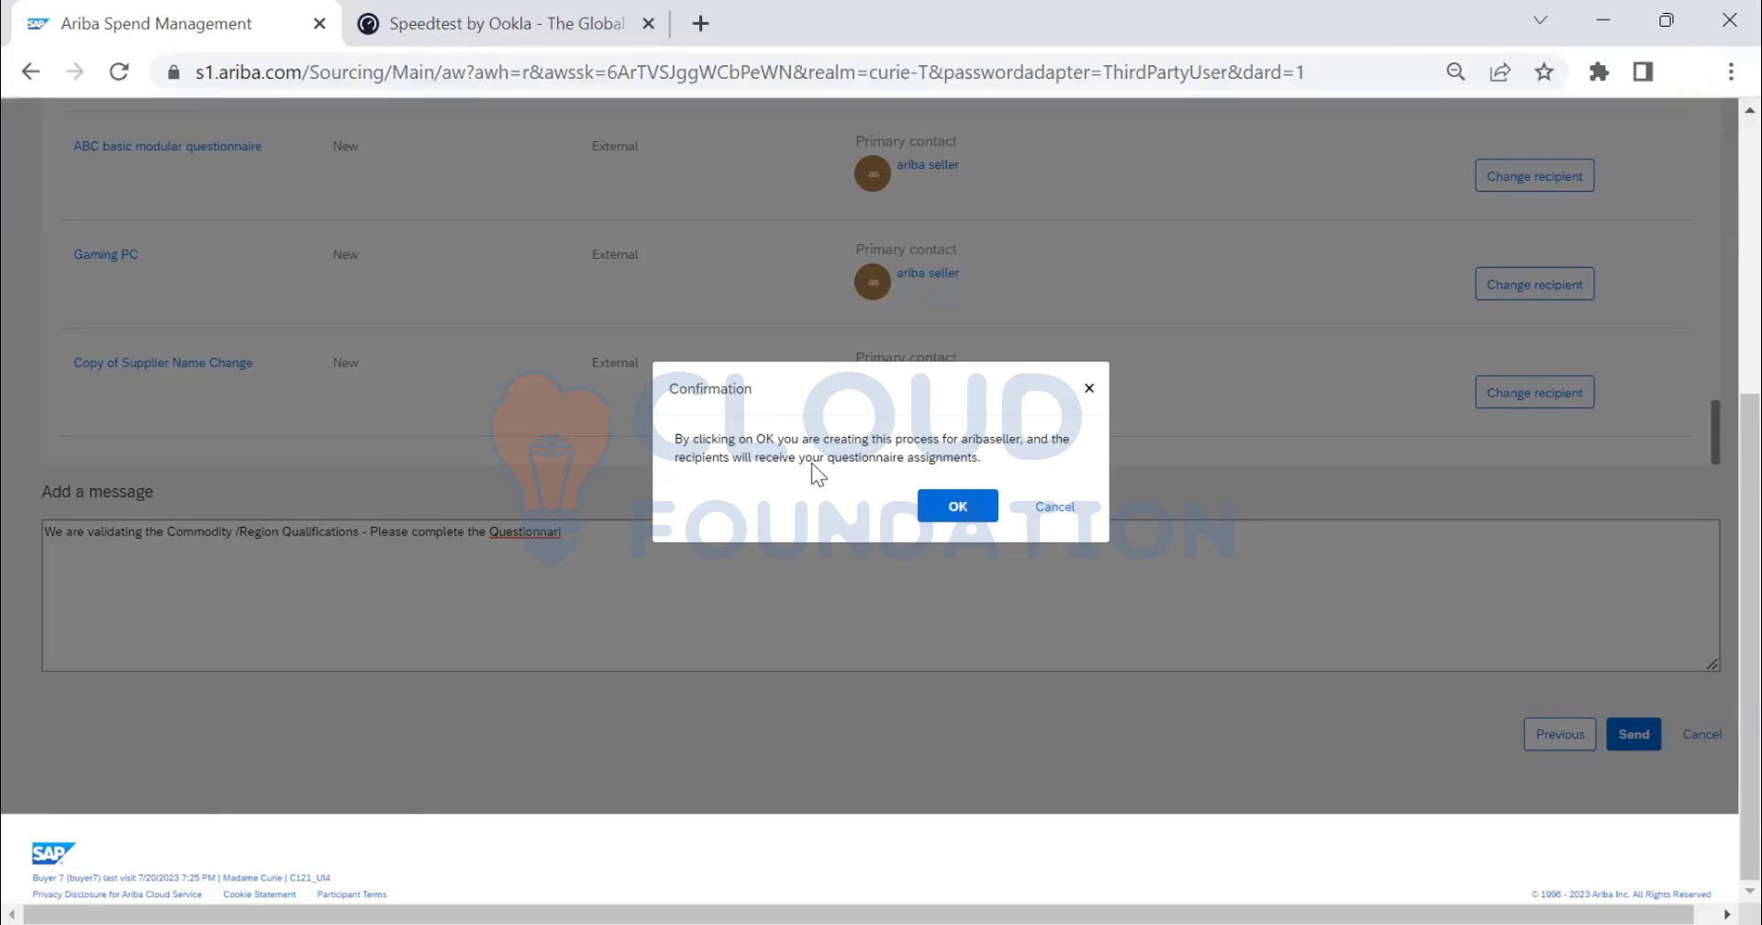
- Confirm creation so the Furniture and Furnishings, Austria process appears with InCreation status
click(959, 508)
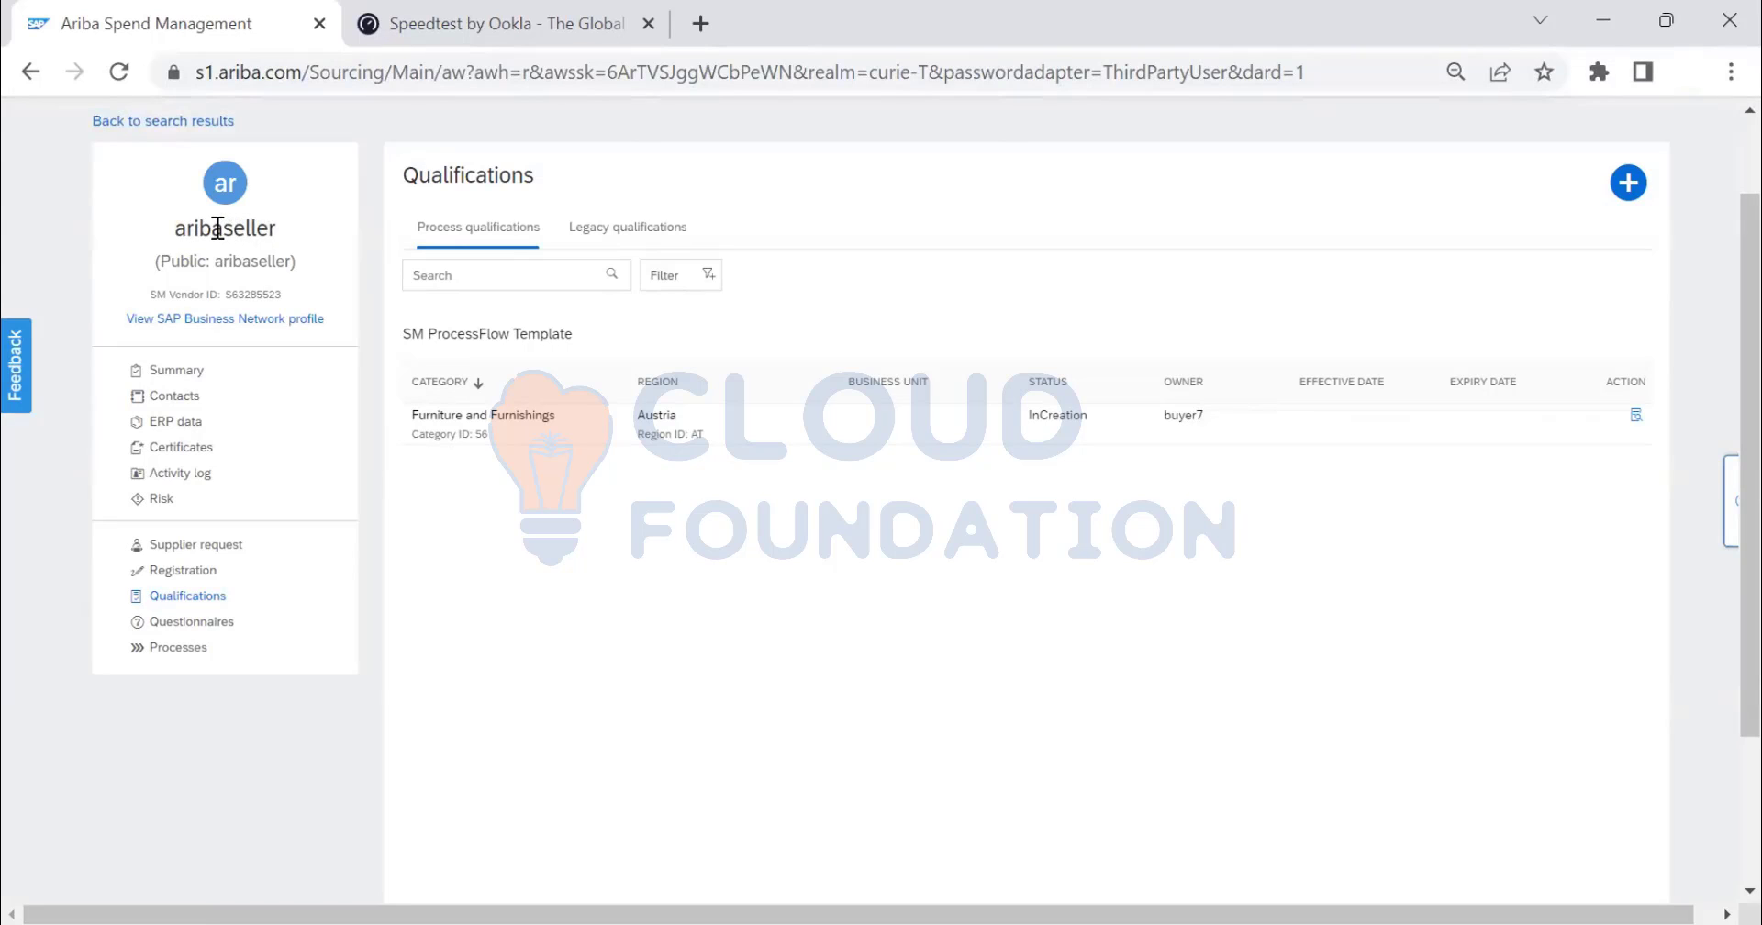
drag(221, 229, 266, 236)
- Start another qualification process and try Qualification - Advanced as the process type
click(1629, 185)
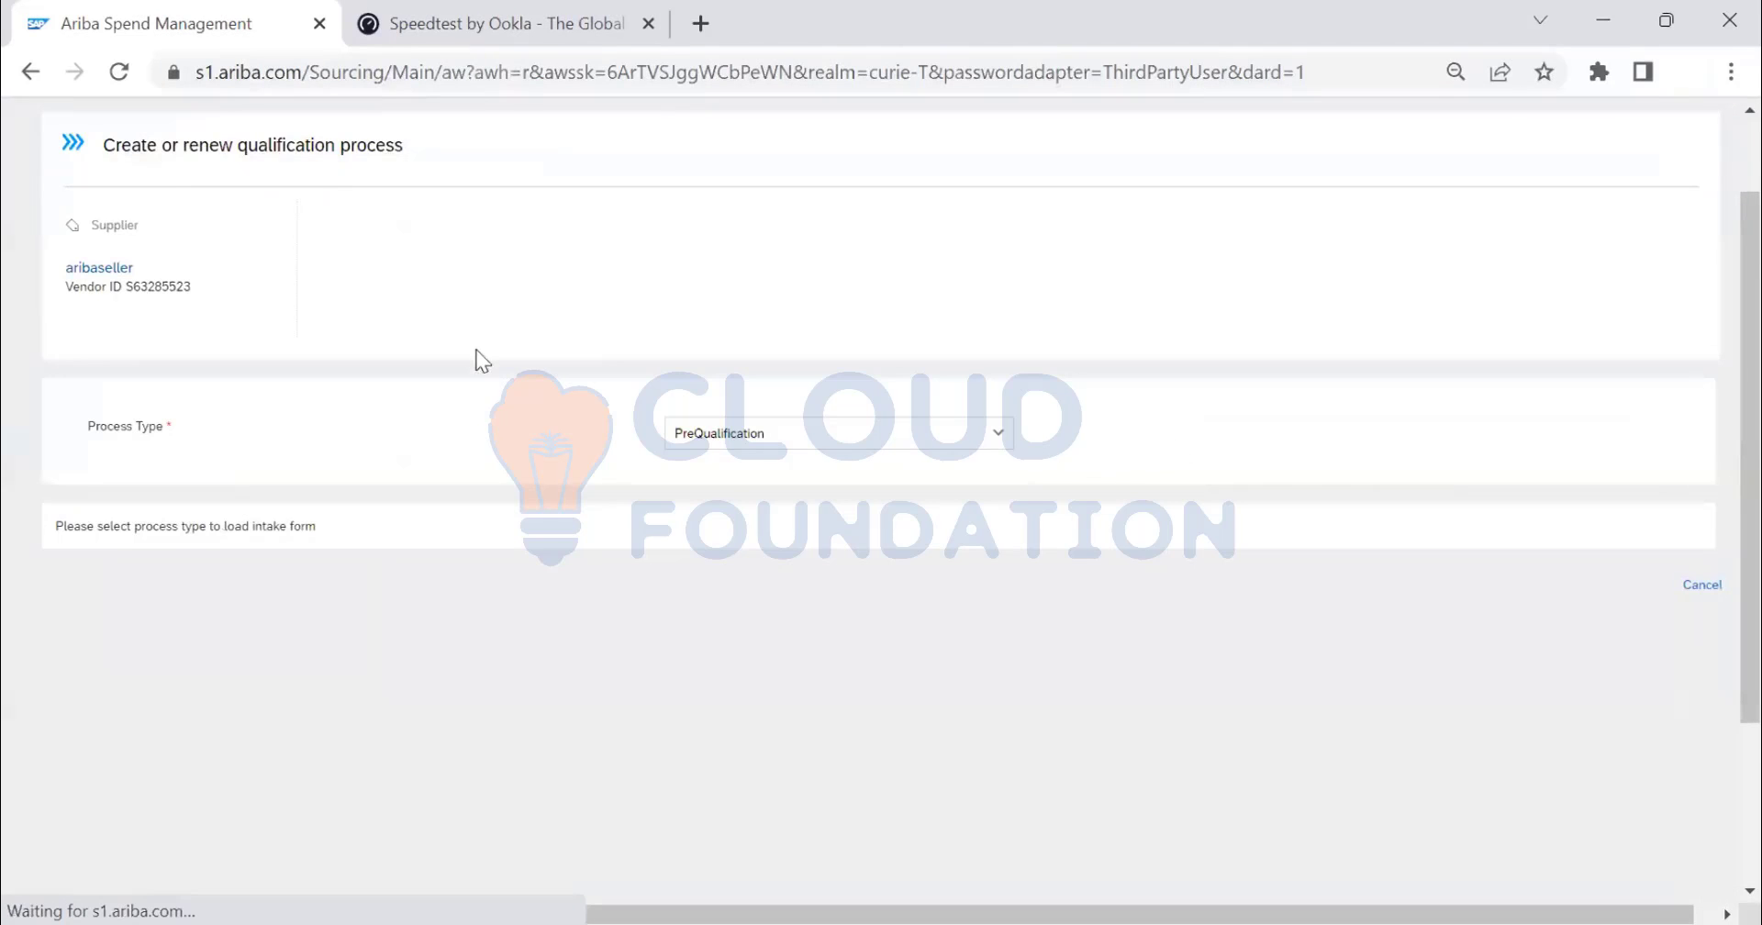
click(992, 464)
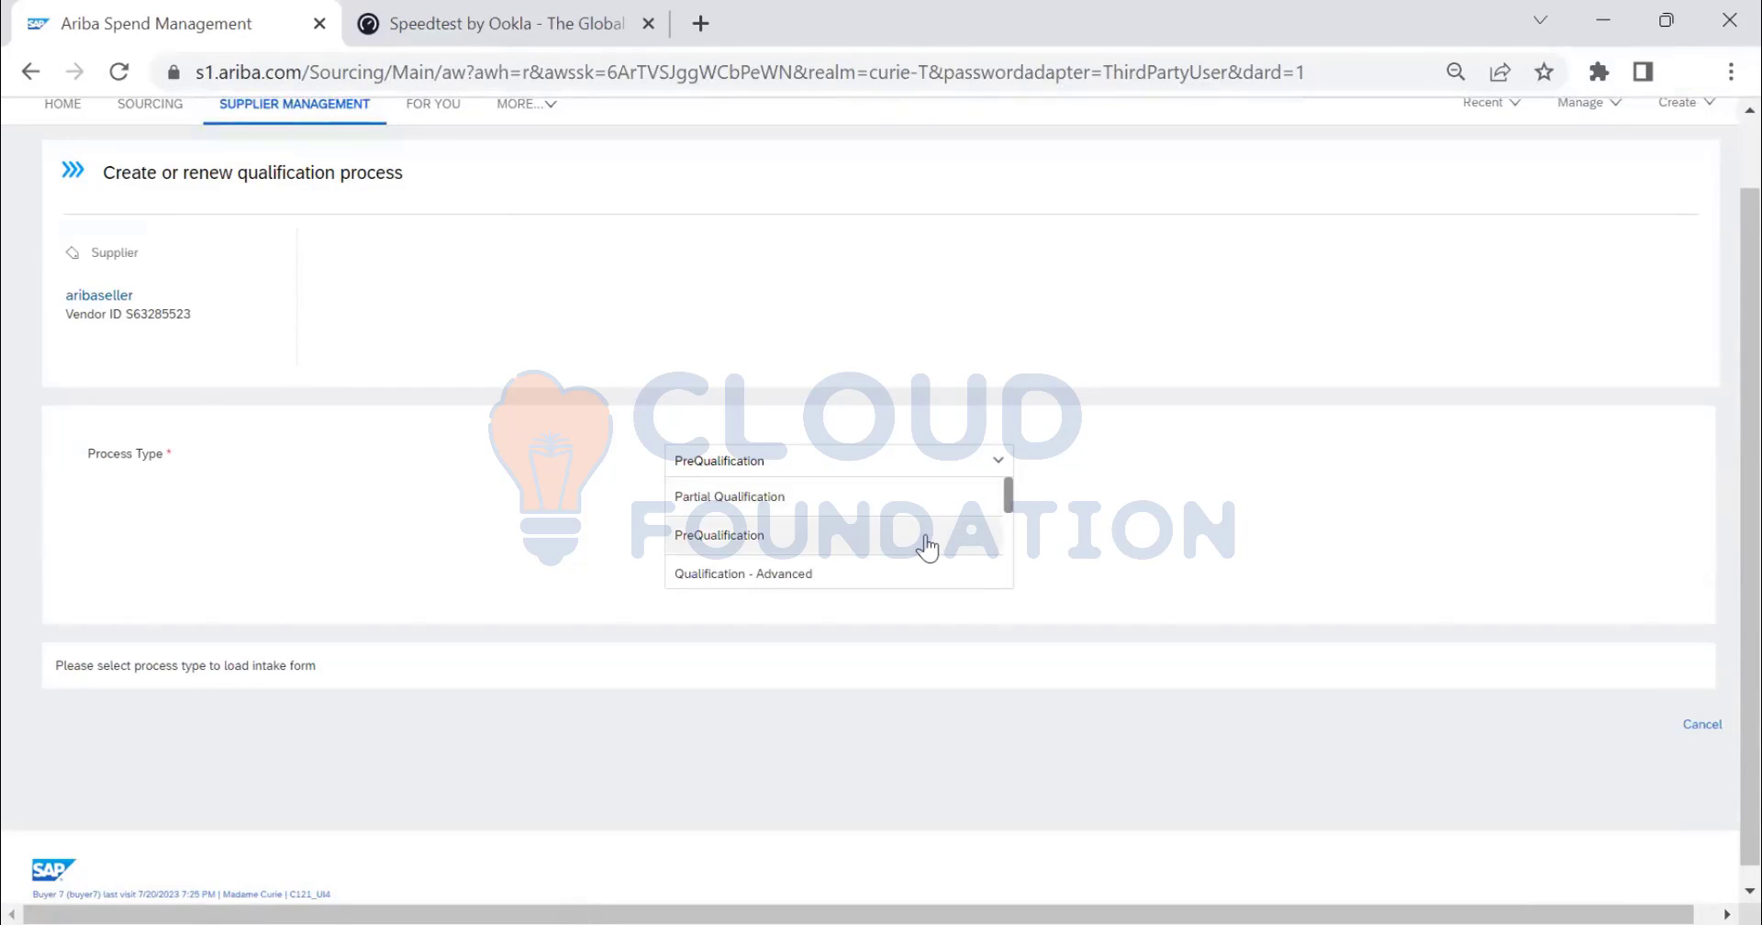
scroll(926, 541, down, 2)
scroll(924, 543, up, 2)
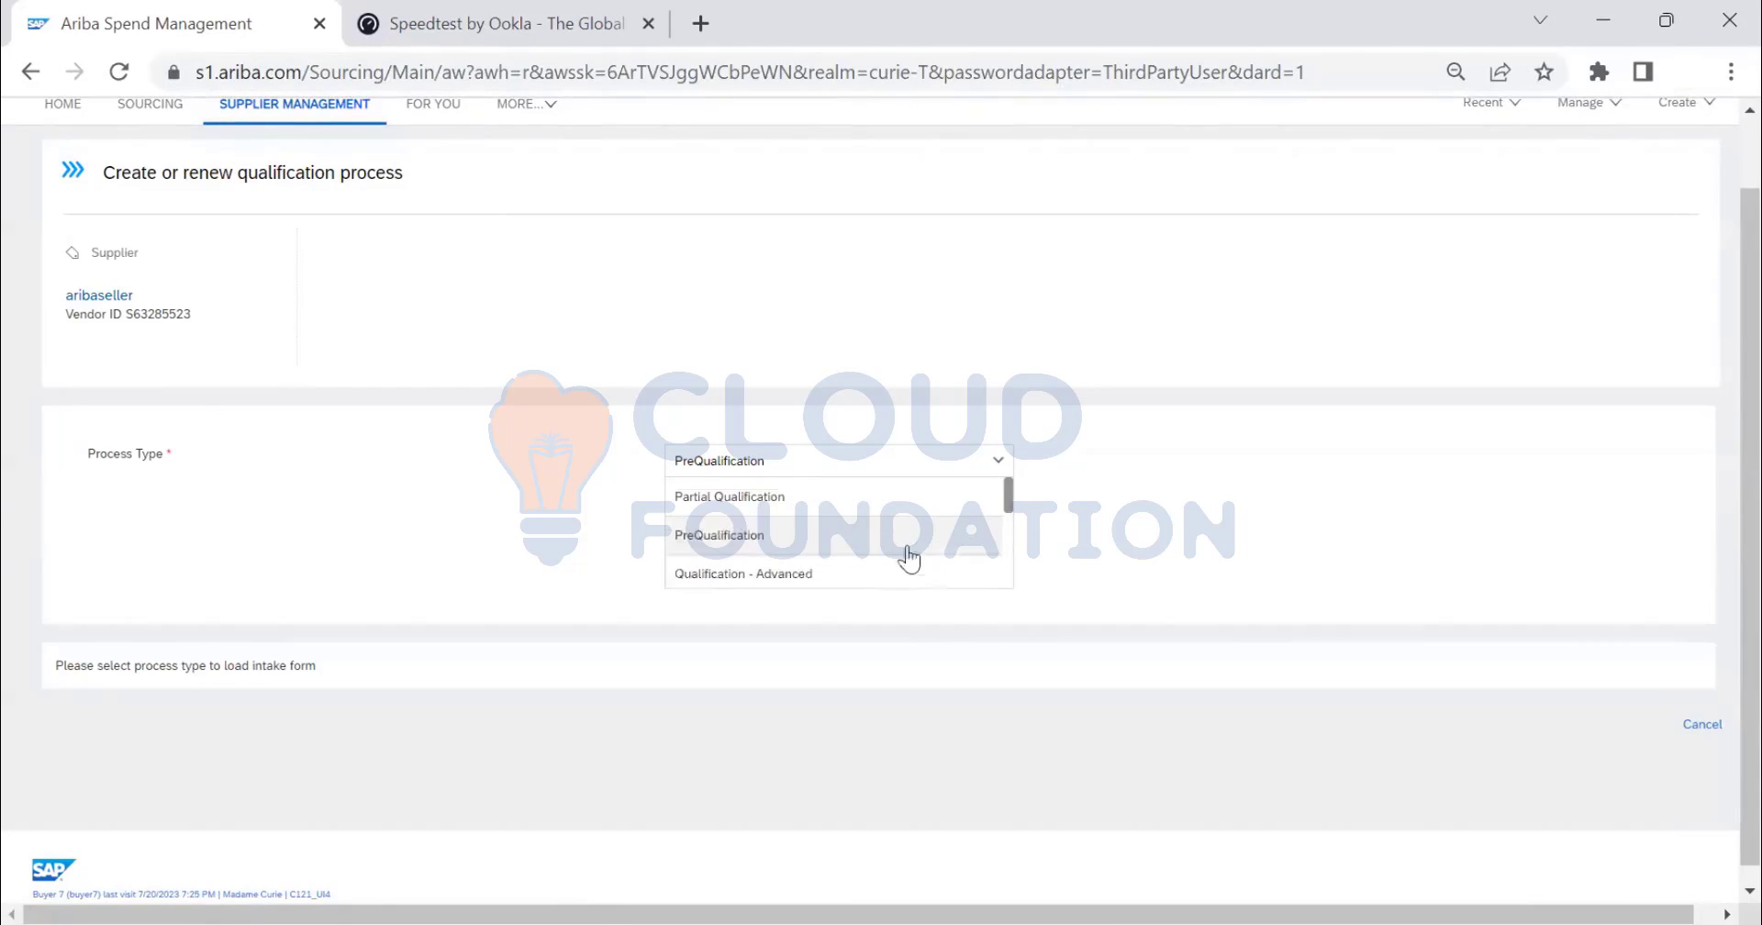
click(866, 575)
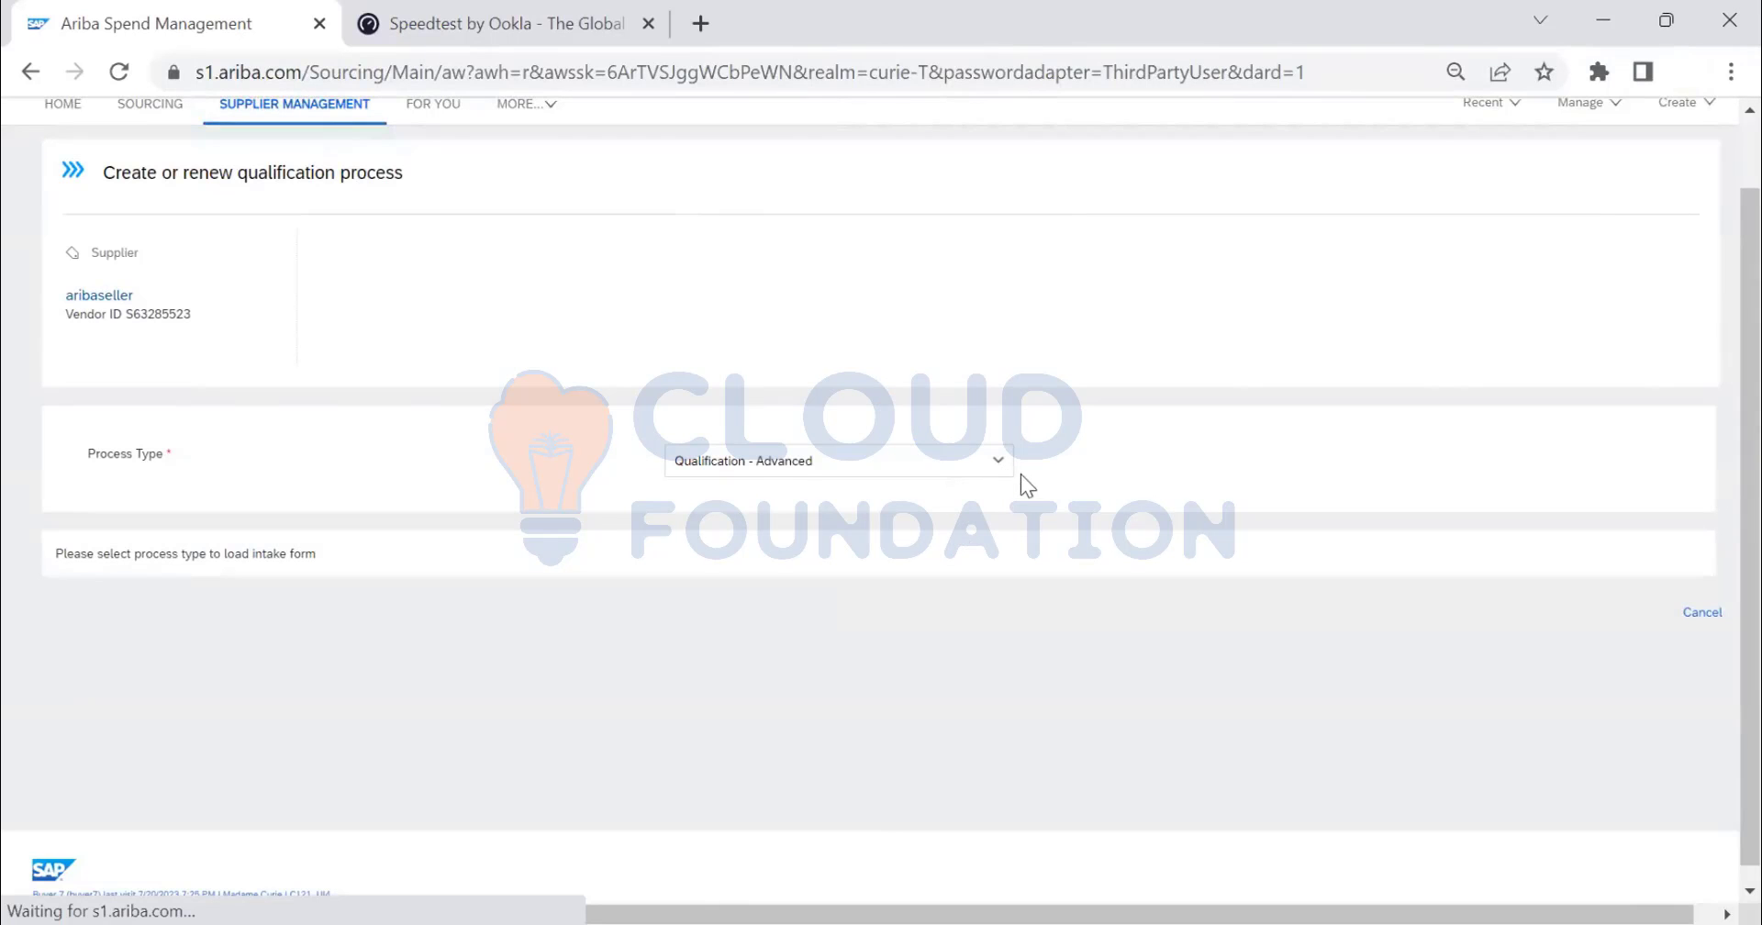
- Try Qualification - Primary as the process type and dismiss the missing template errors
click(1002, 466)
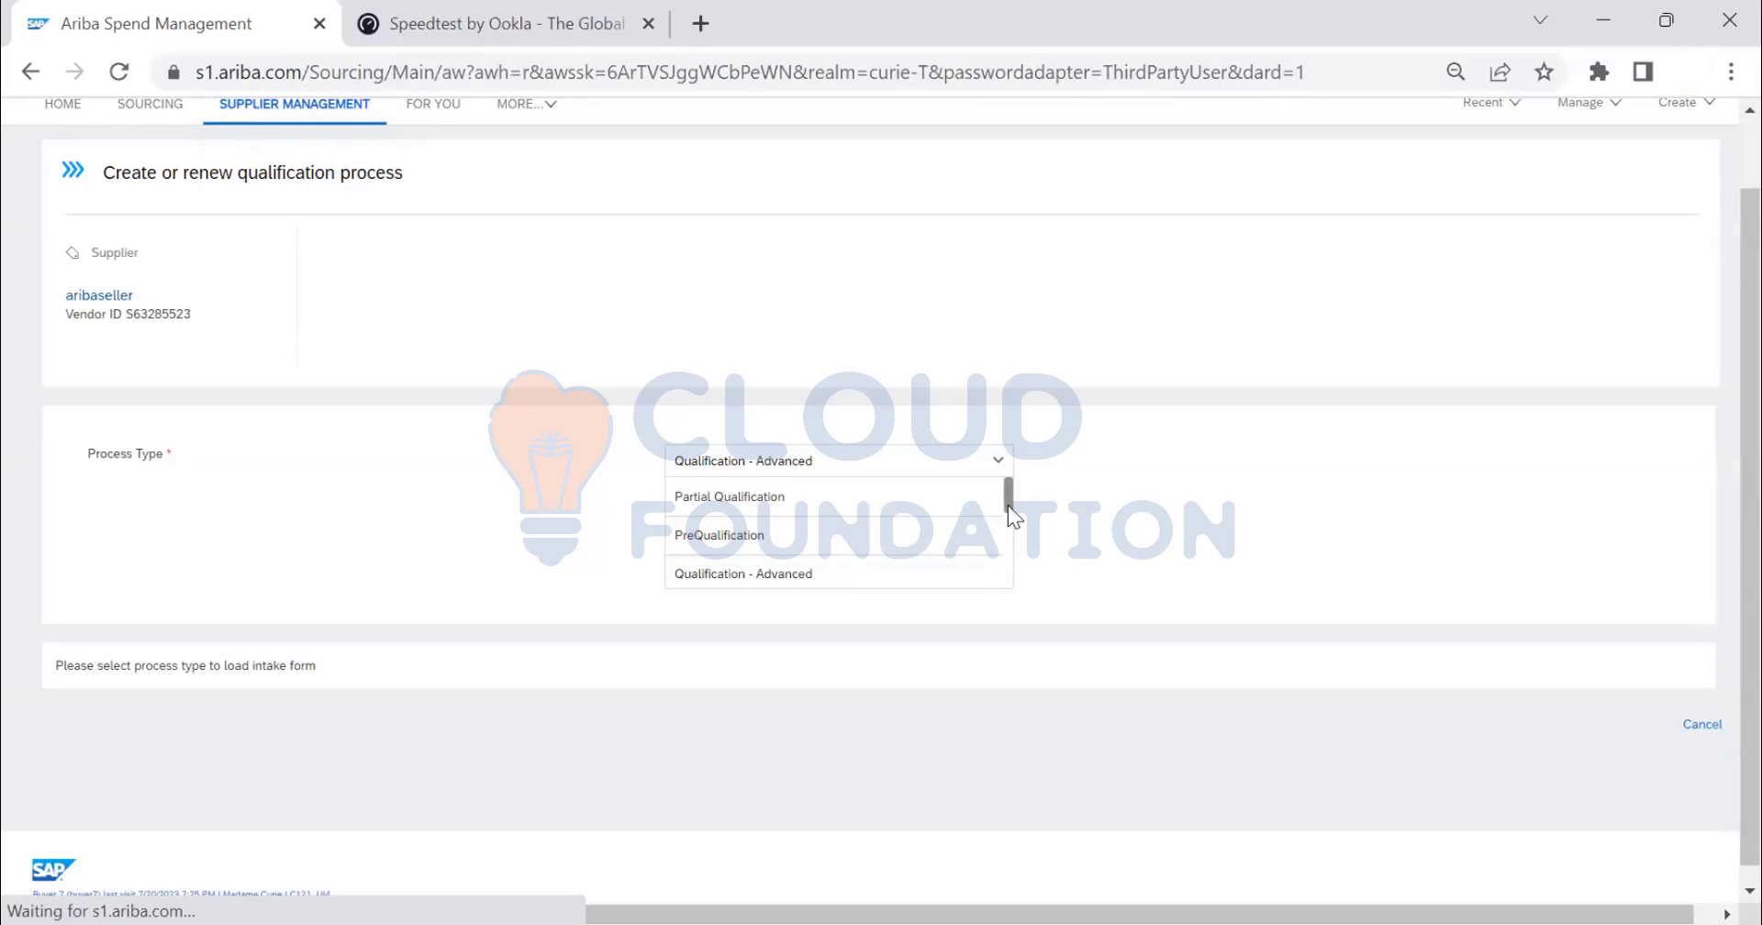
scroll(883, 557, down, 2)
click(880, 551)
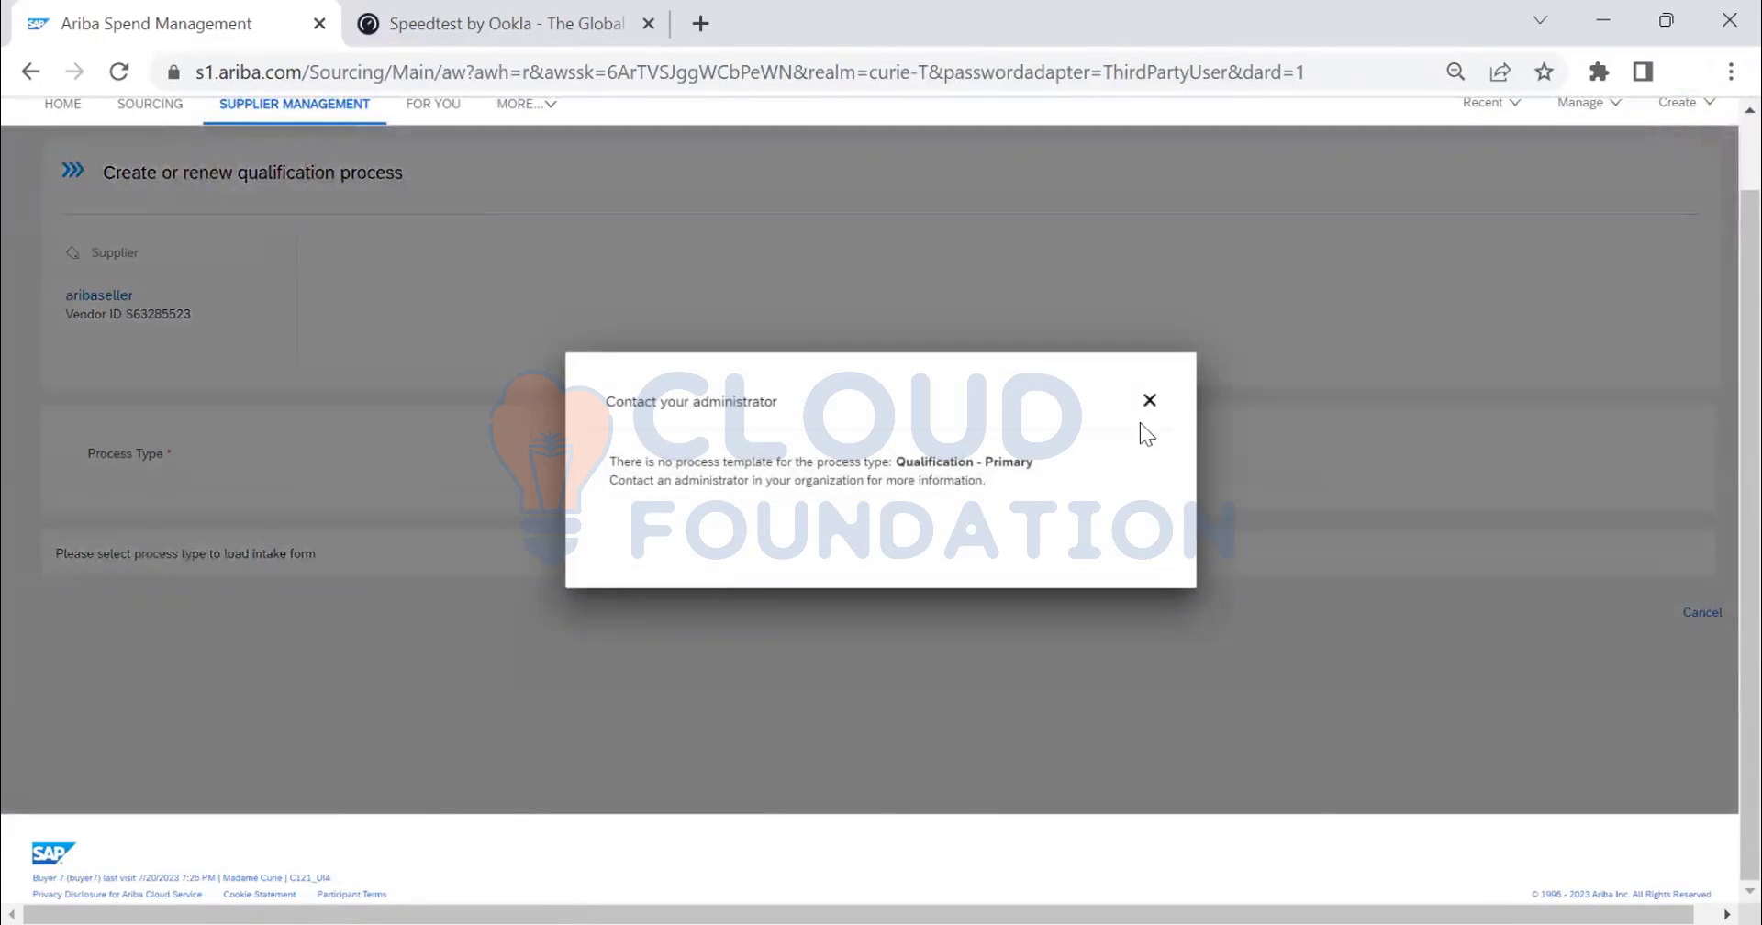
click(1149, 400)
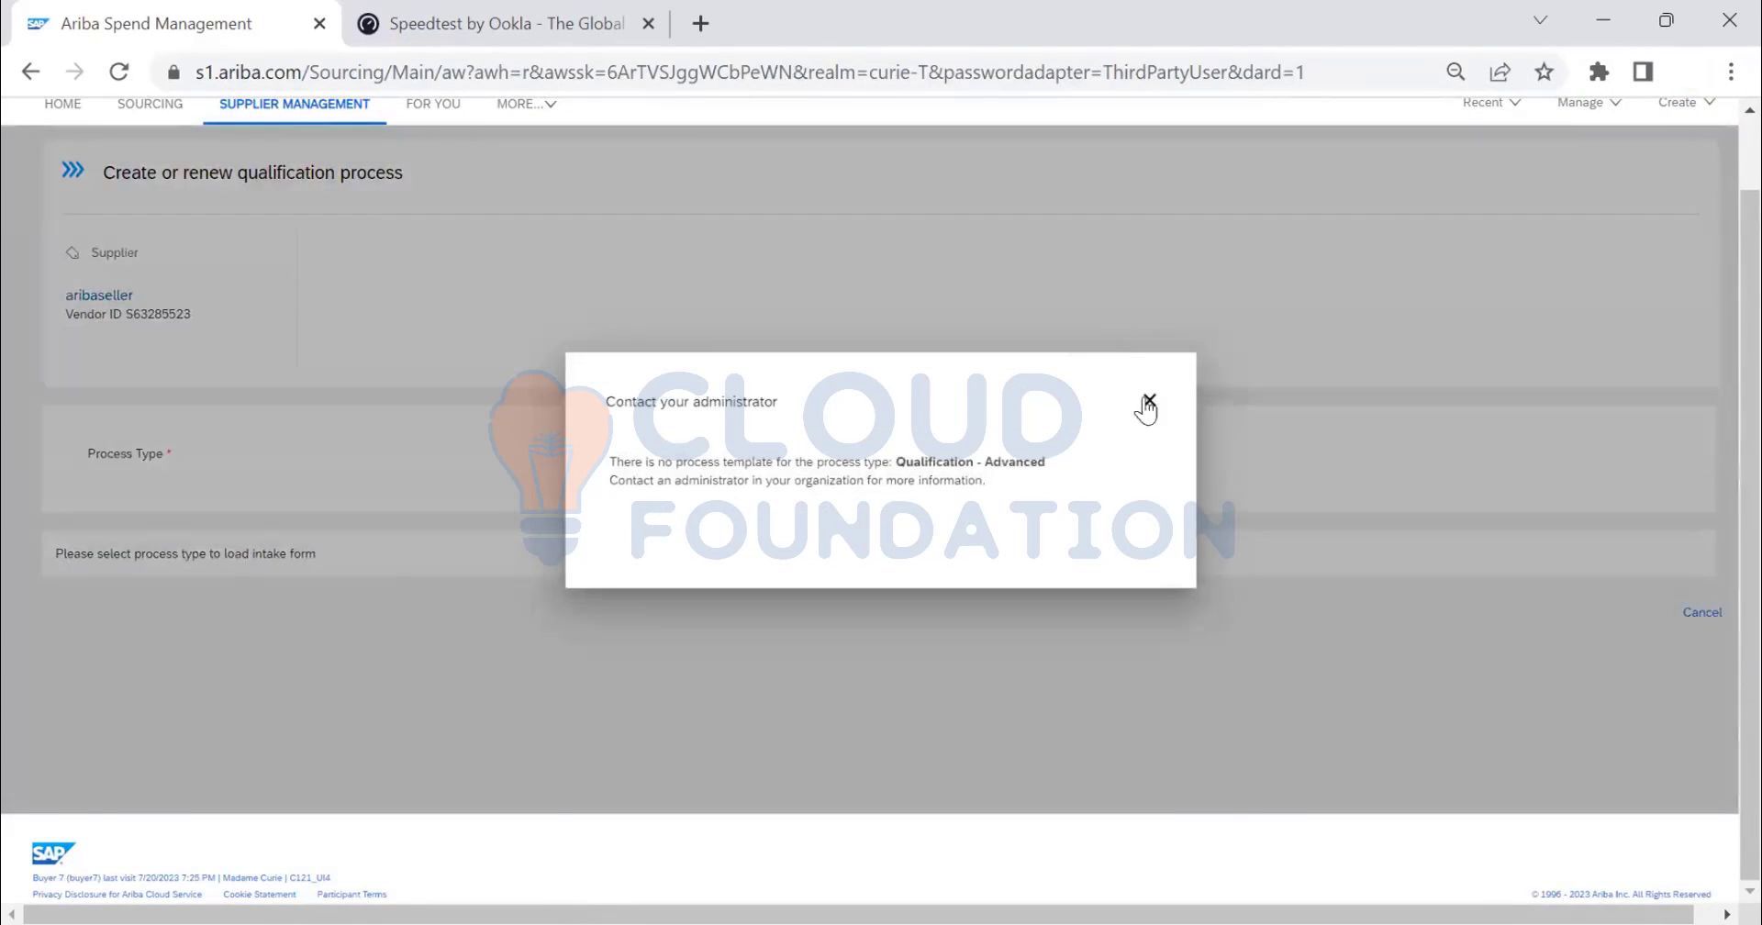
click(1149, 400)
- Try Test Audit as the process type and dismiss its missing template error
click(998, 468)
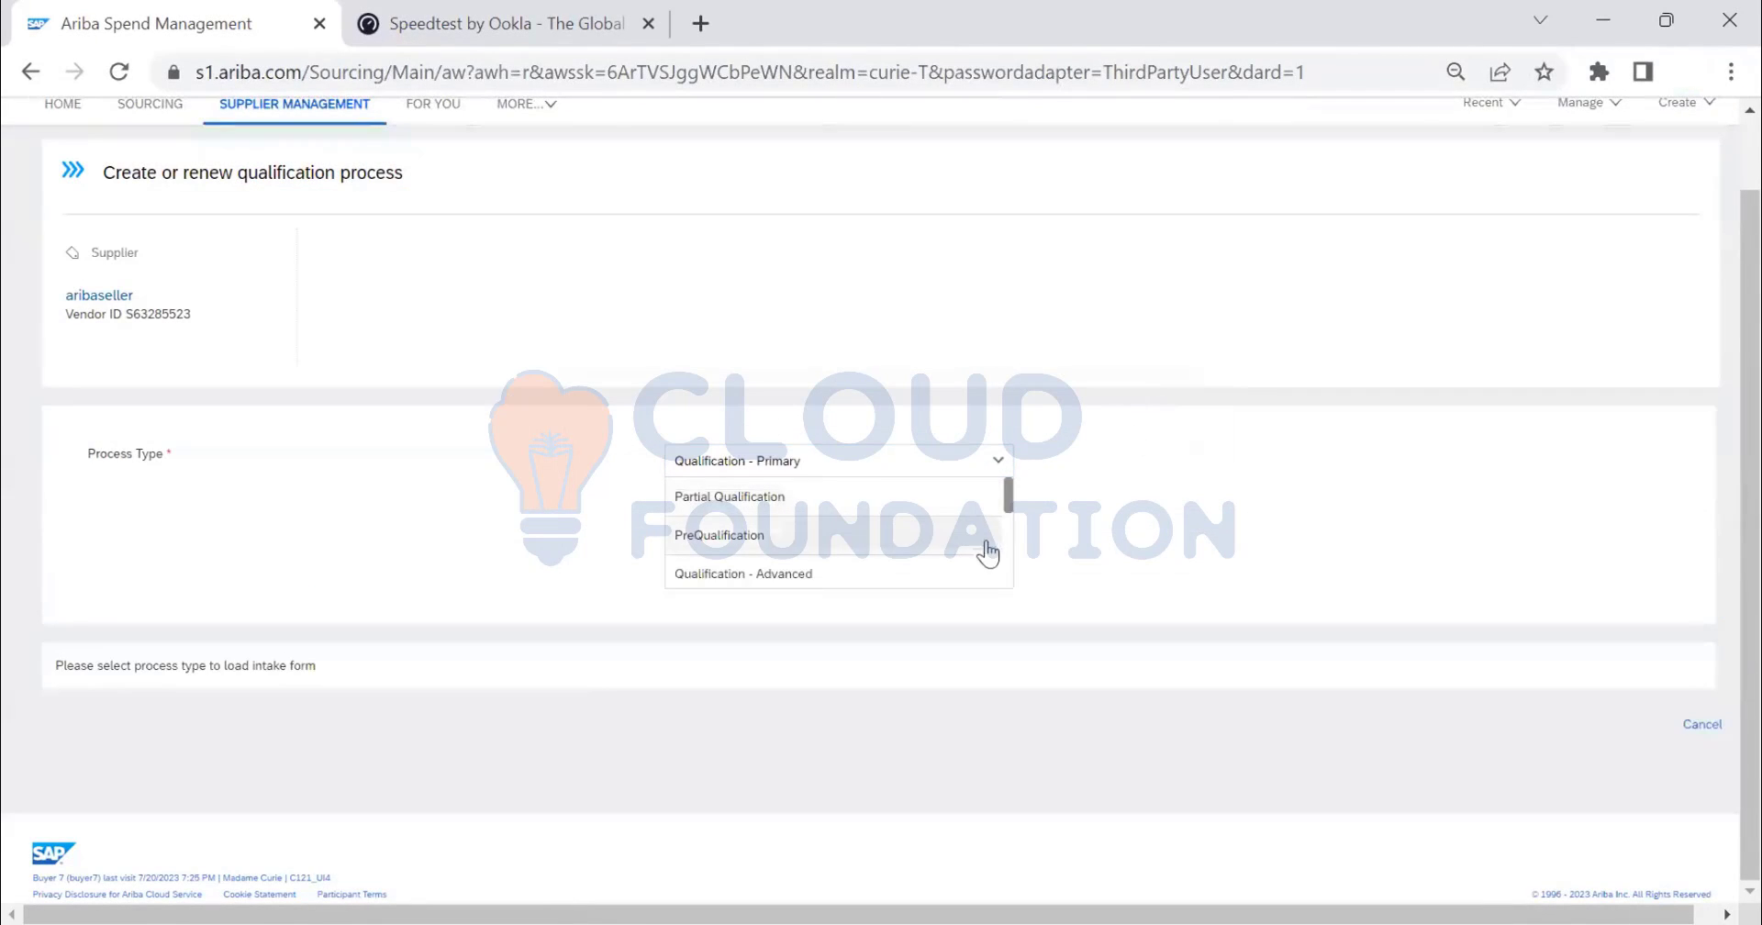
drag(1006, 499, 1017, 558)
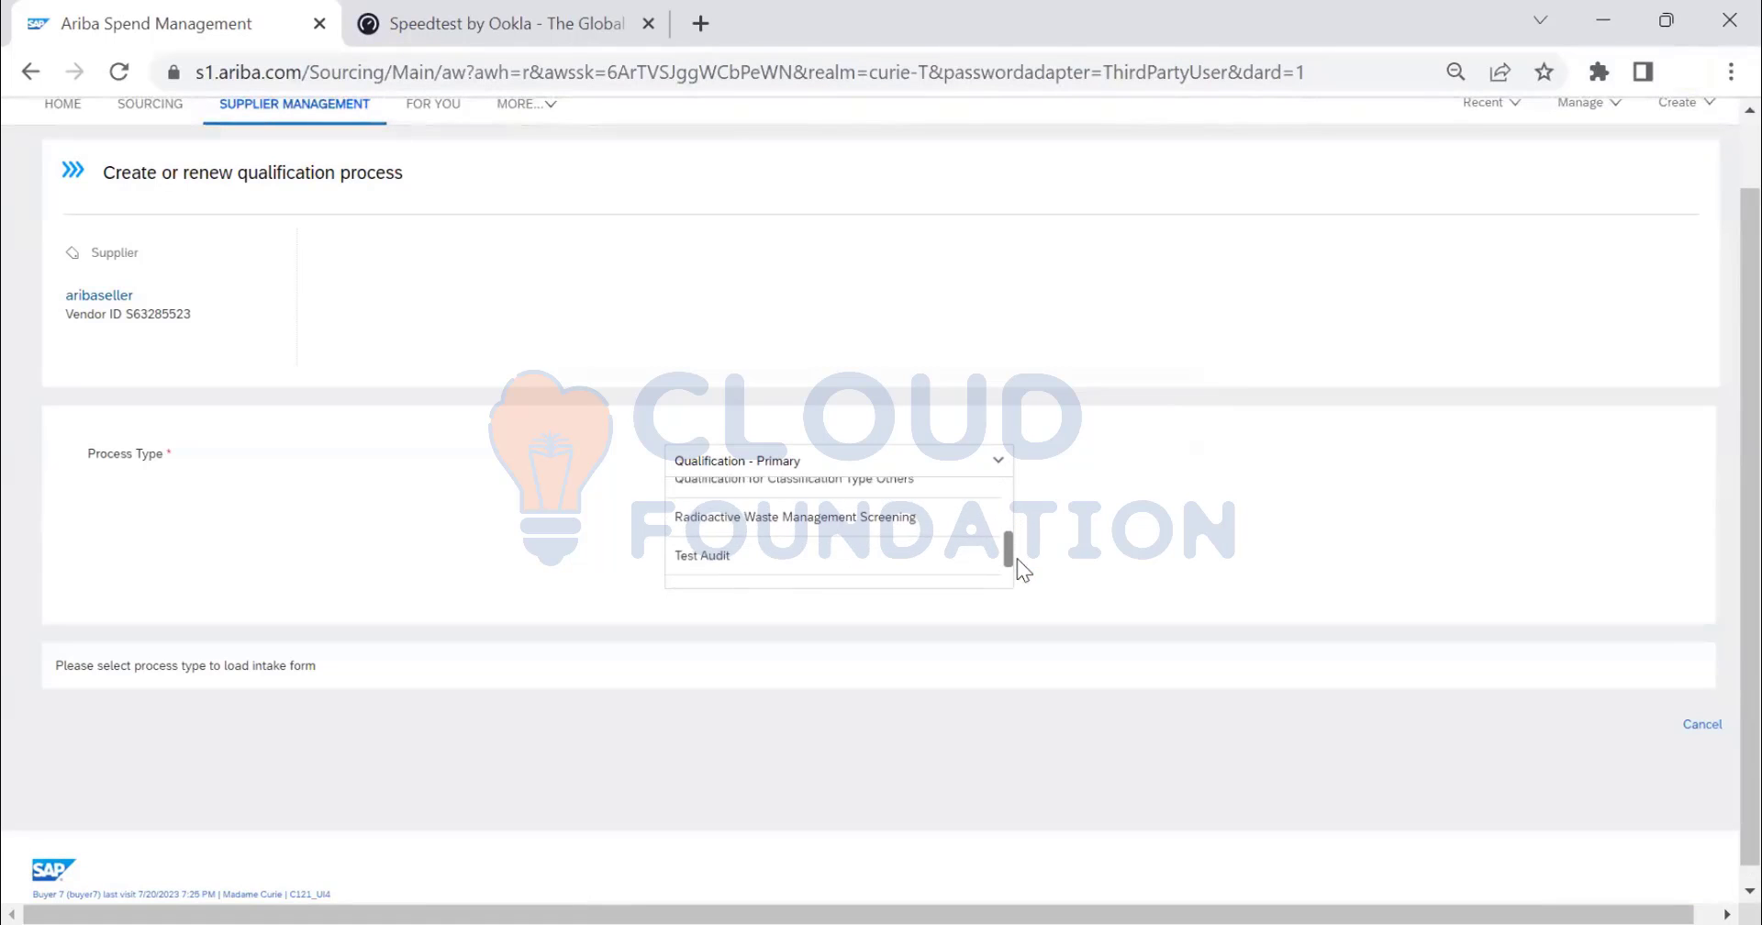
click(885, 552)
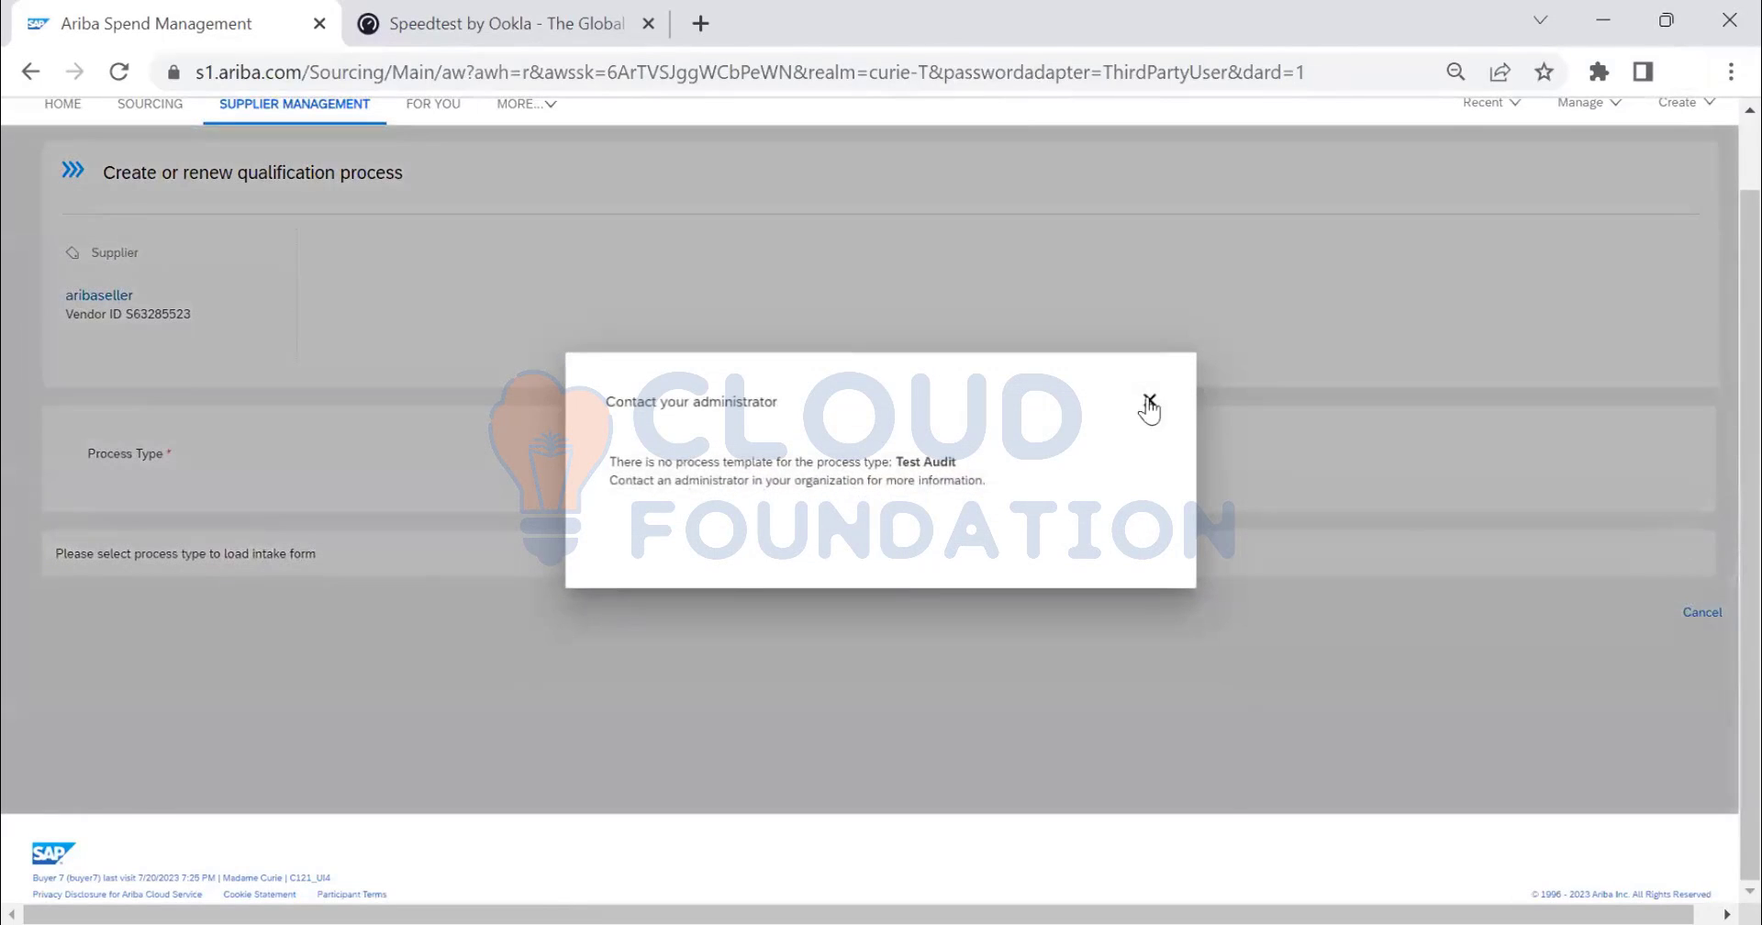
click(1149, 402)
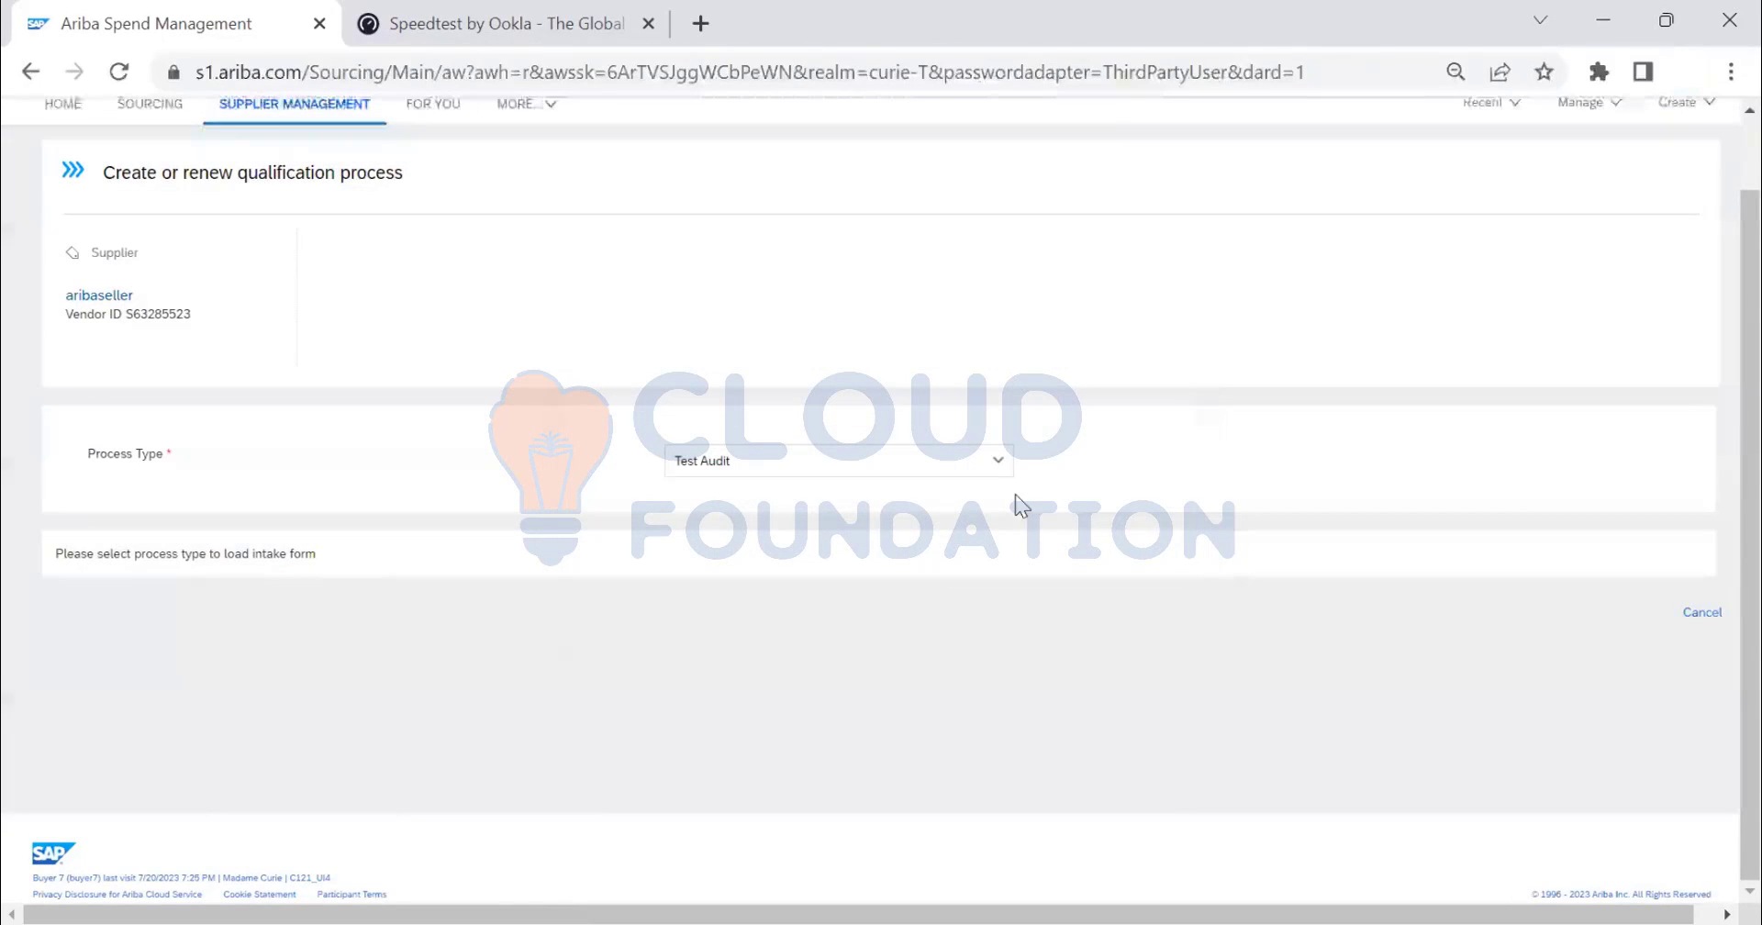
click(996, 466)
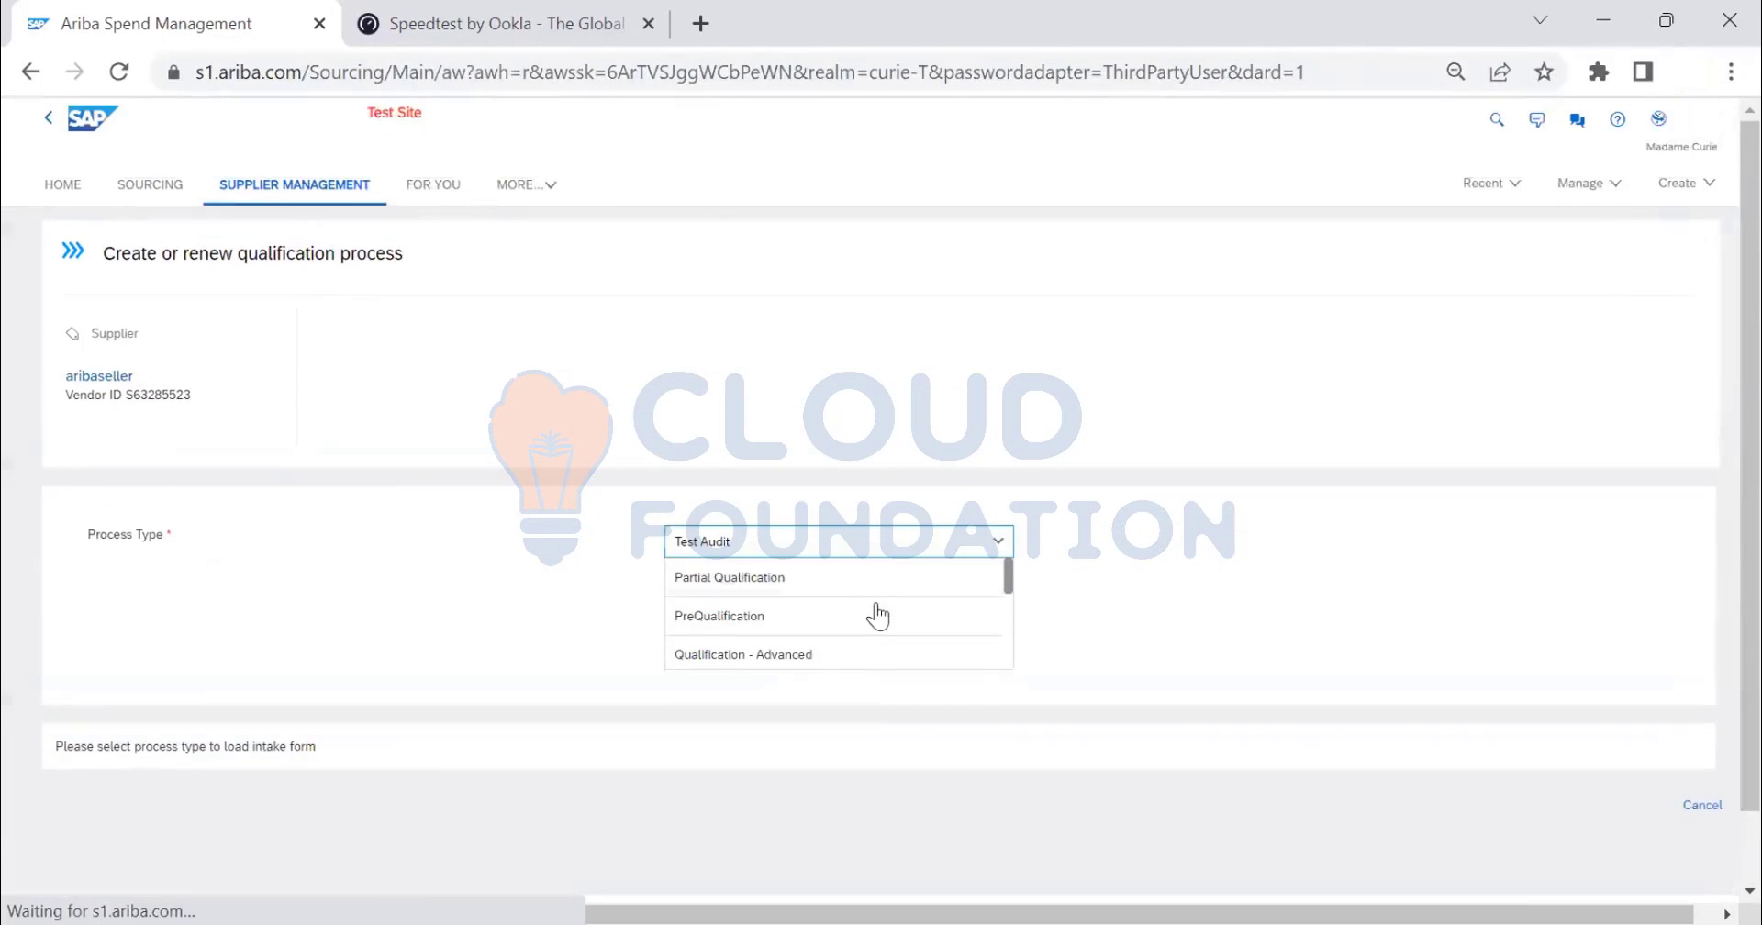
- Set Process Type back to PreQualification and list the available commodities
click(866, 613)
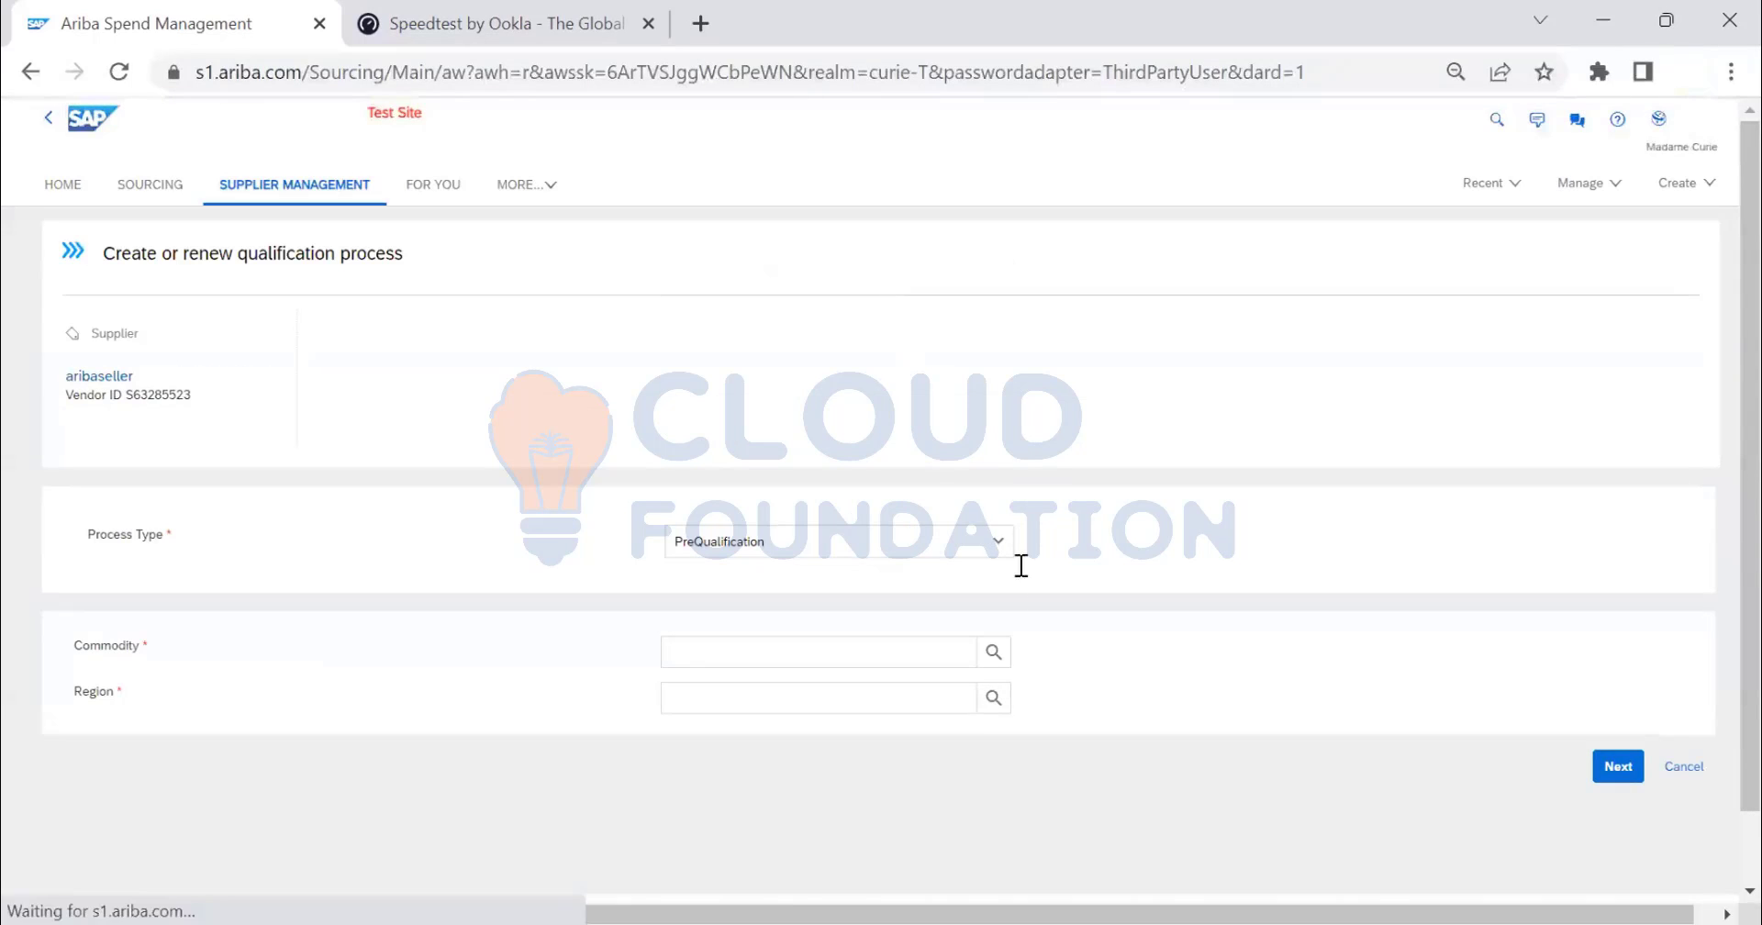
click(979, 661)
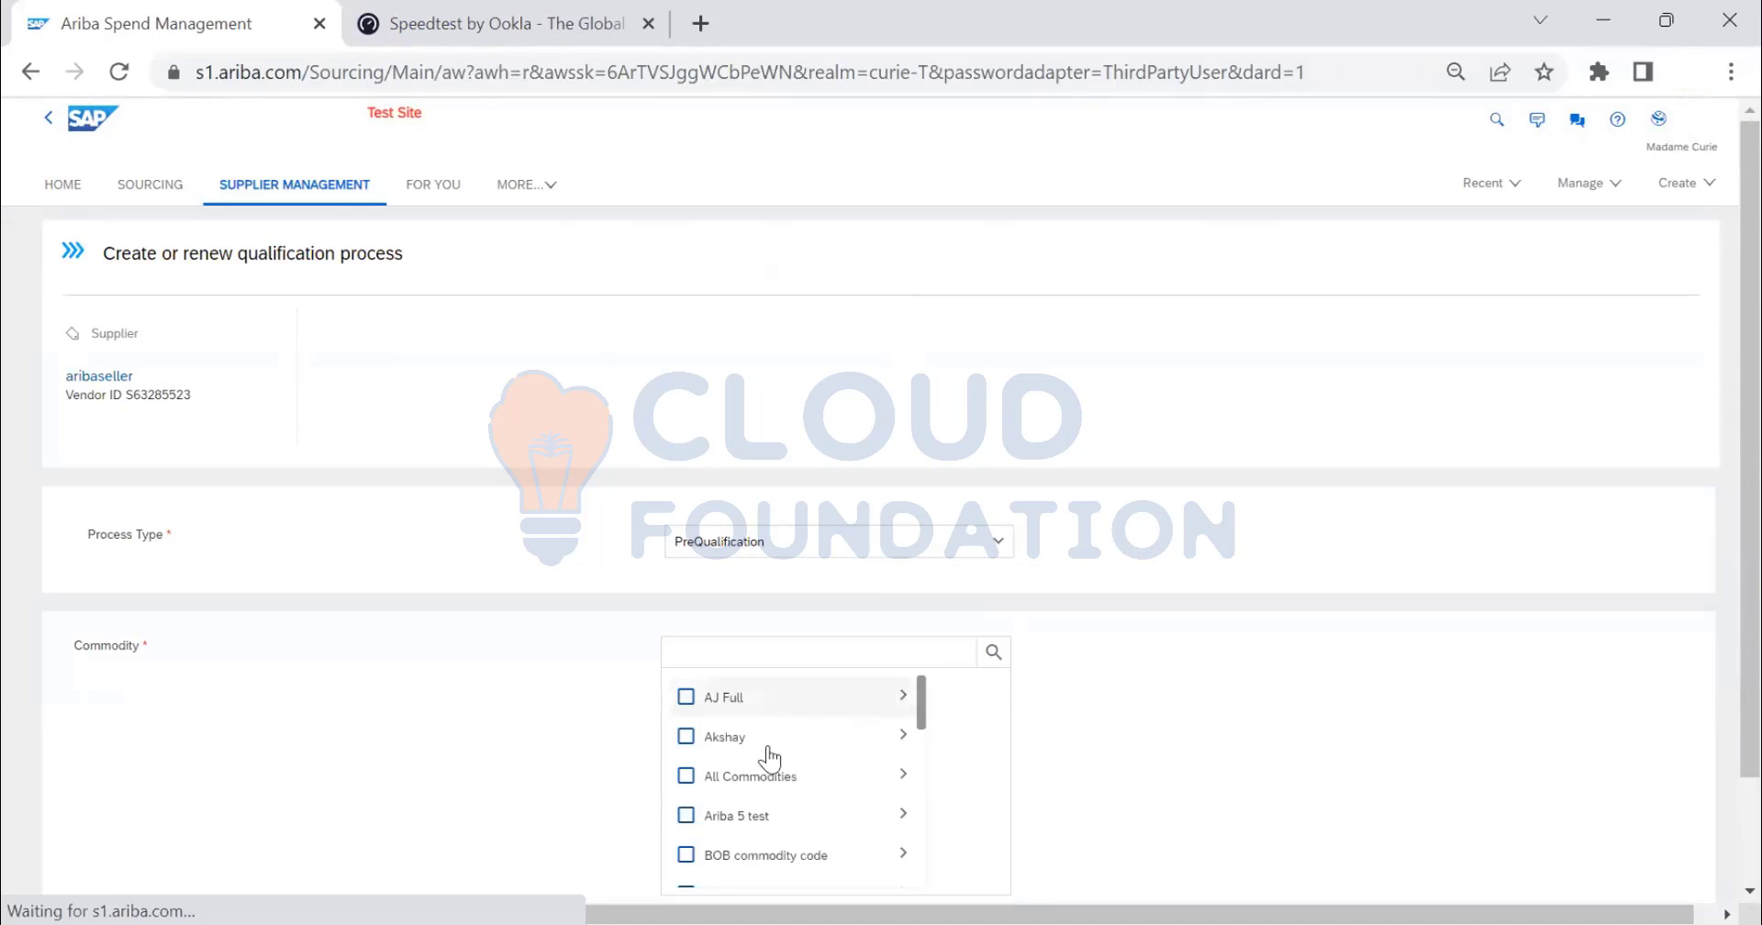
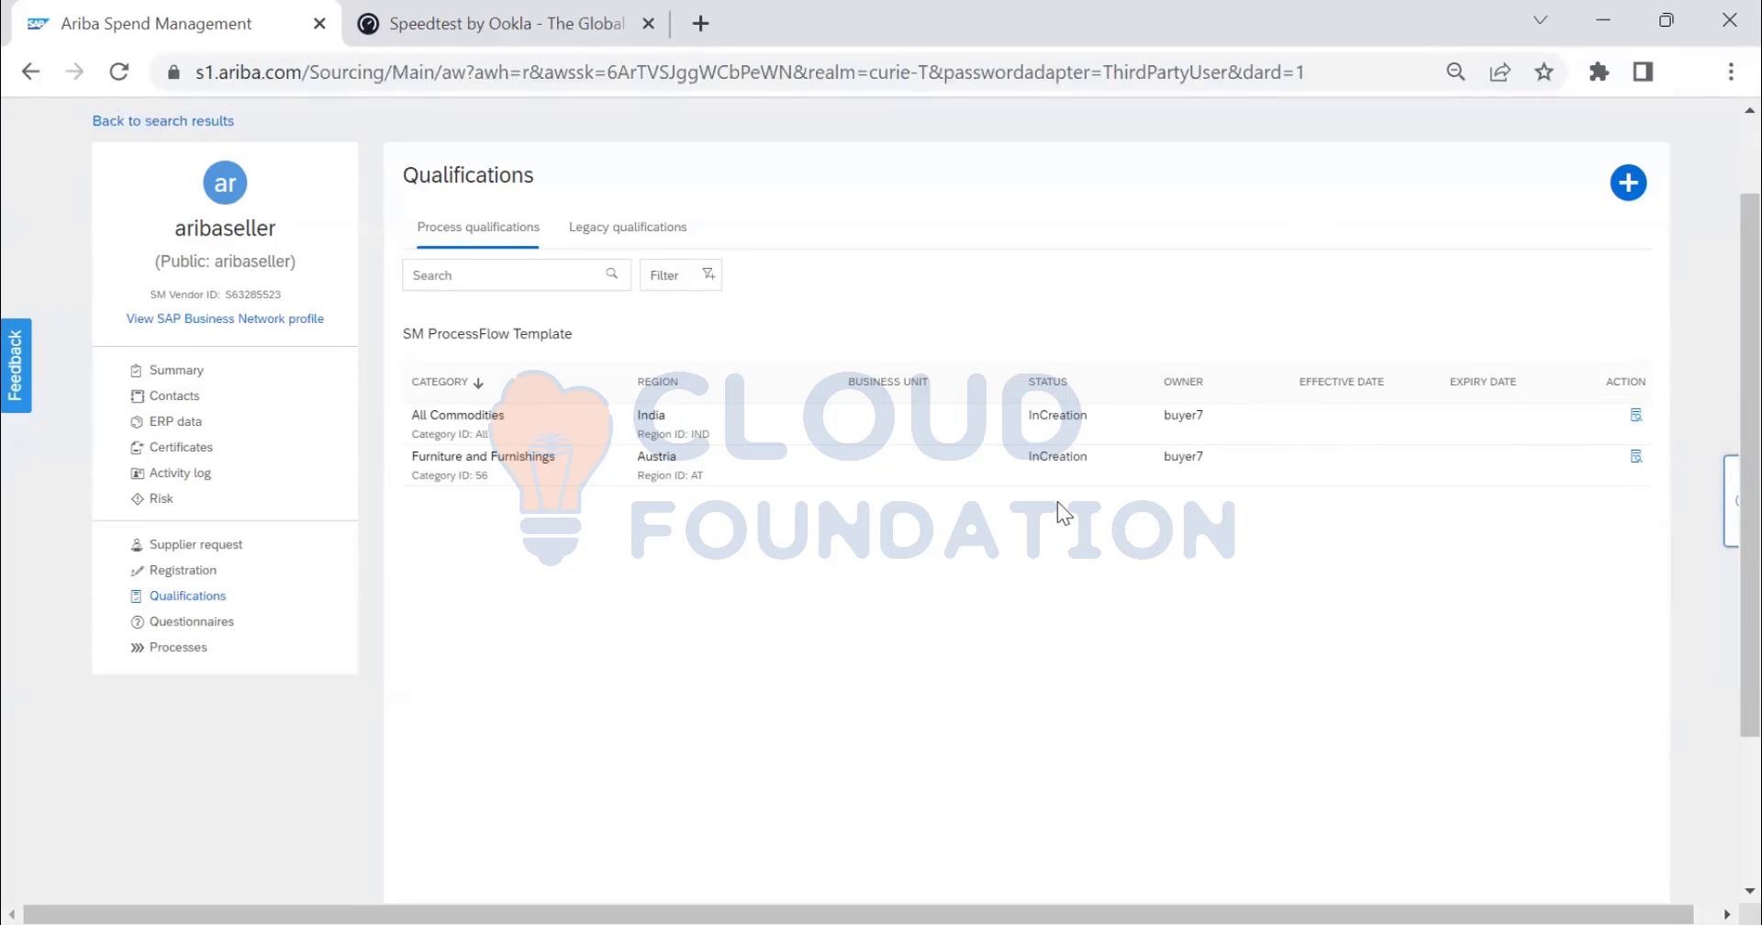
- Open the Furniture and Furnishings, Austria process and review its 19 InCreation questionnaires
click(1637, 459)
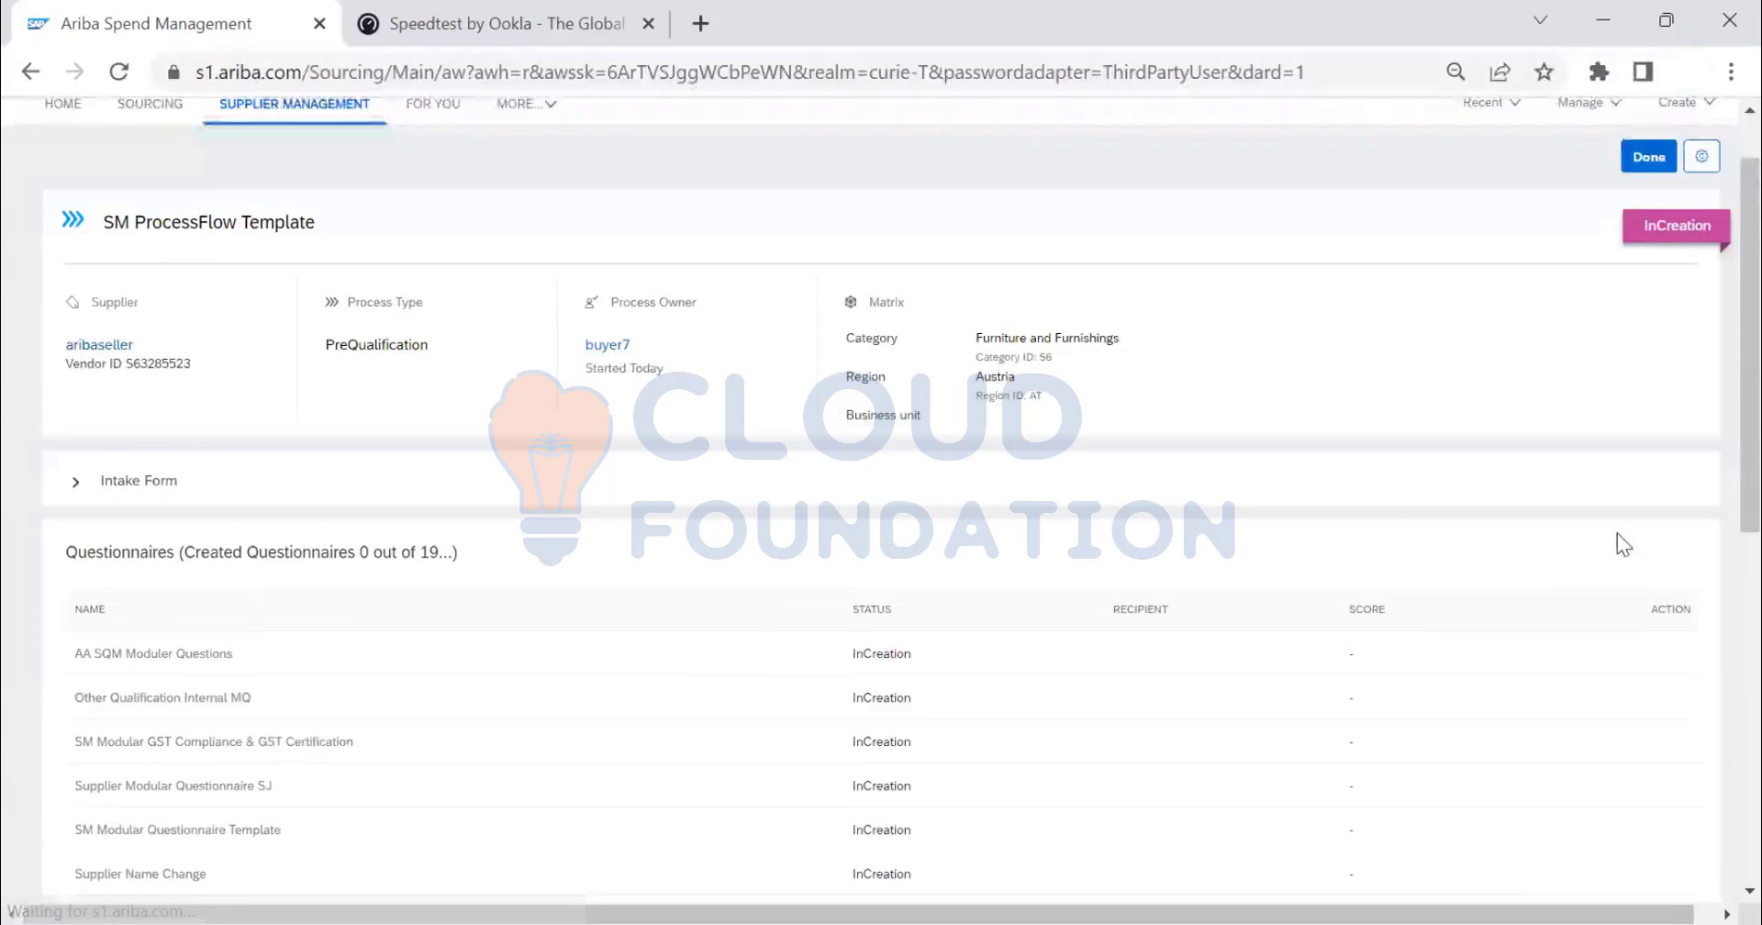
scroll(1618, 543, down, 1)
scroll(1462, 472, up, 2)
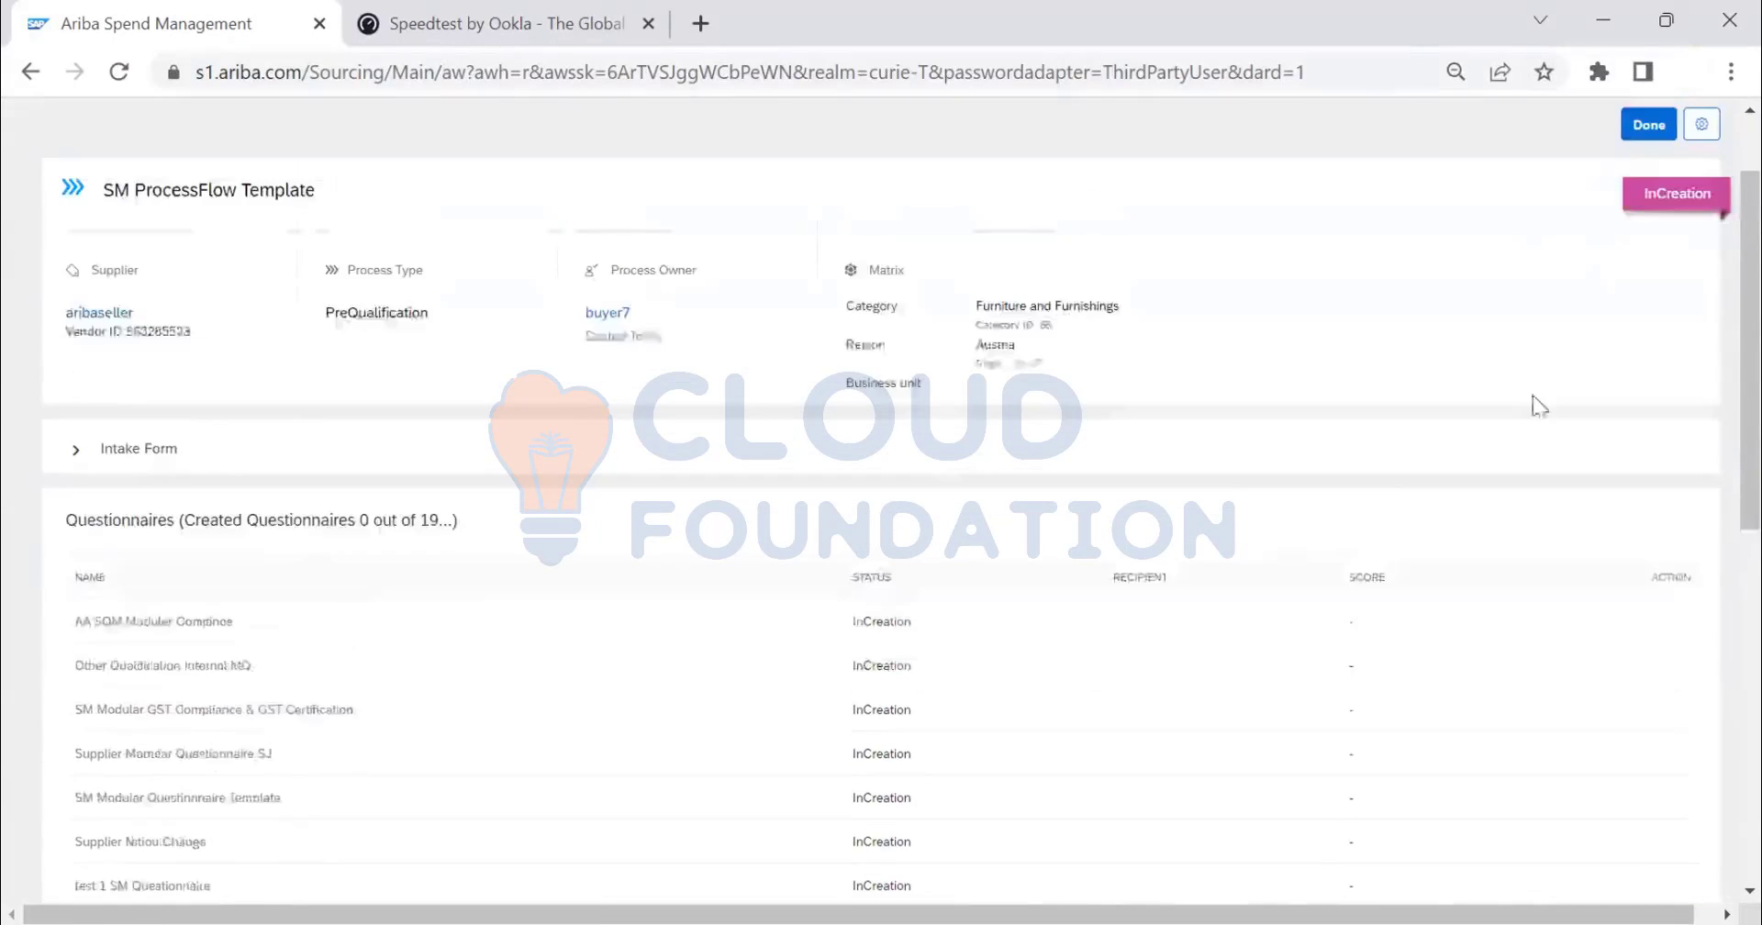
scroll(1439, 466, down, 3)
scroll(1400, 500, down, 5)
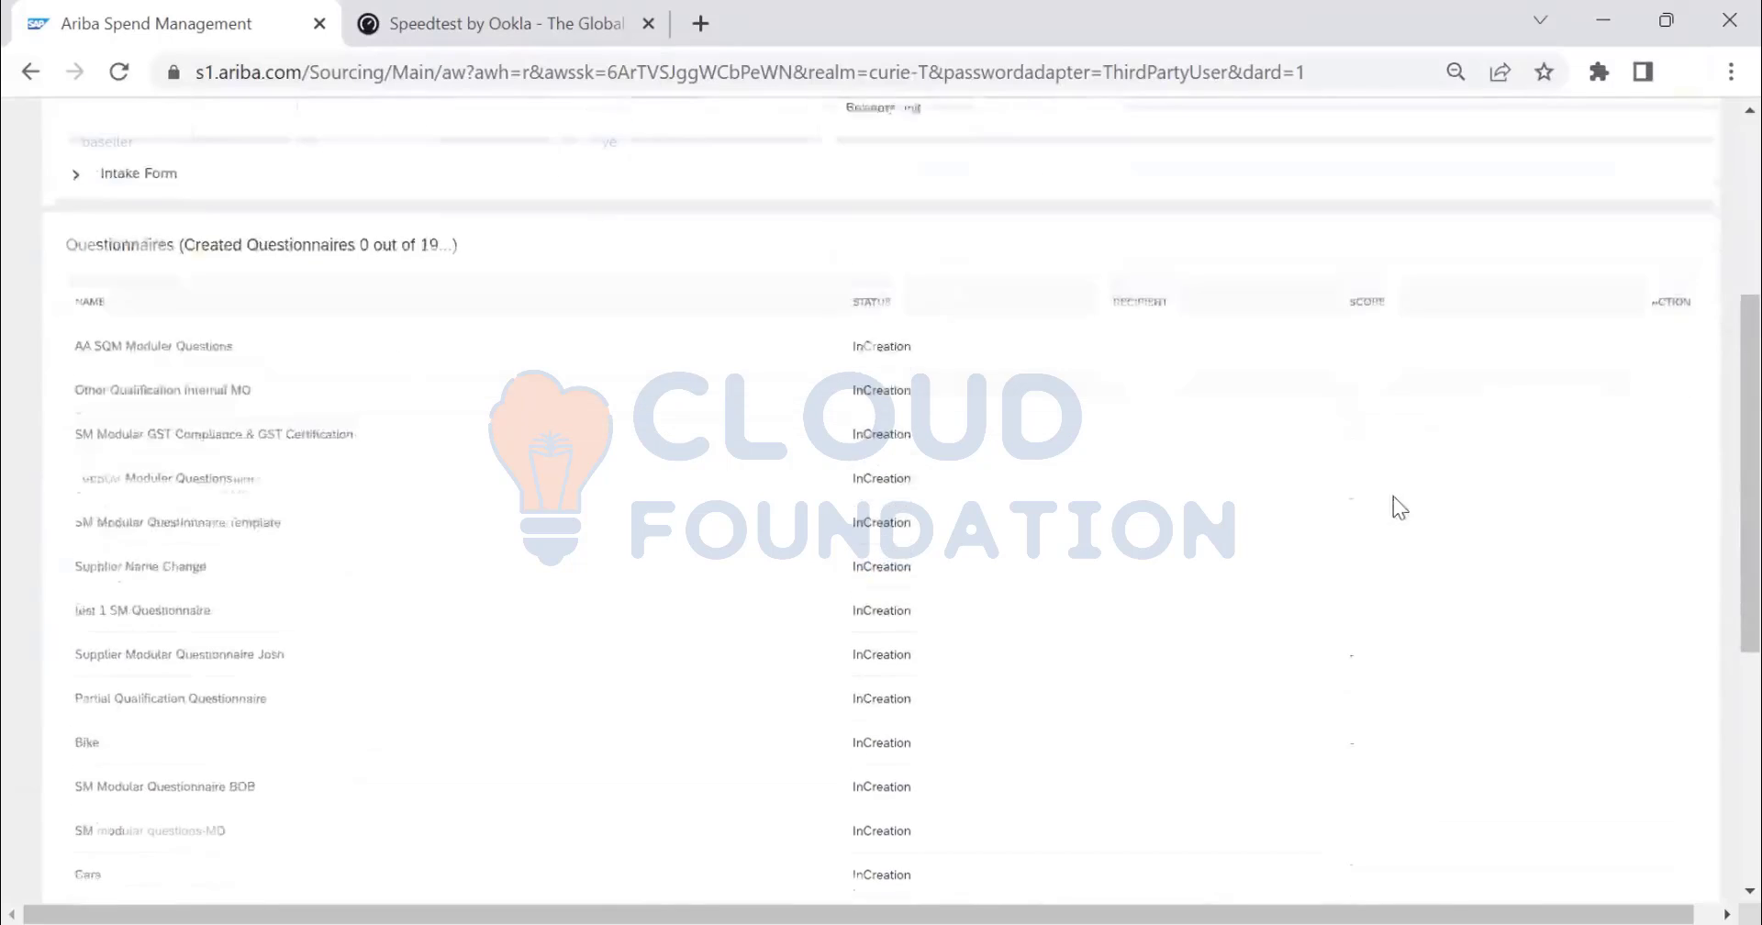
scroll(1397, 505, up, 8)
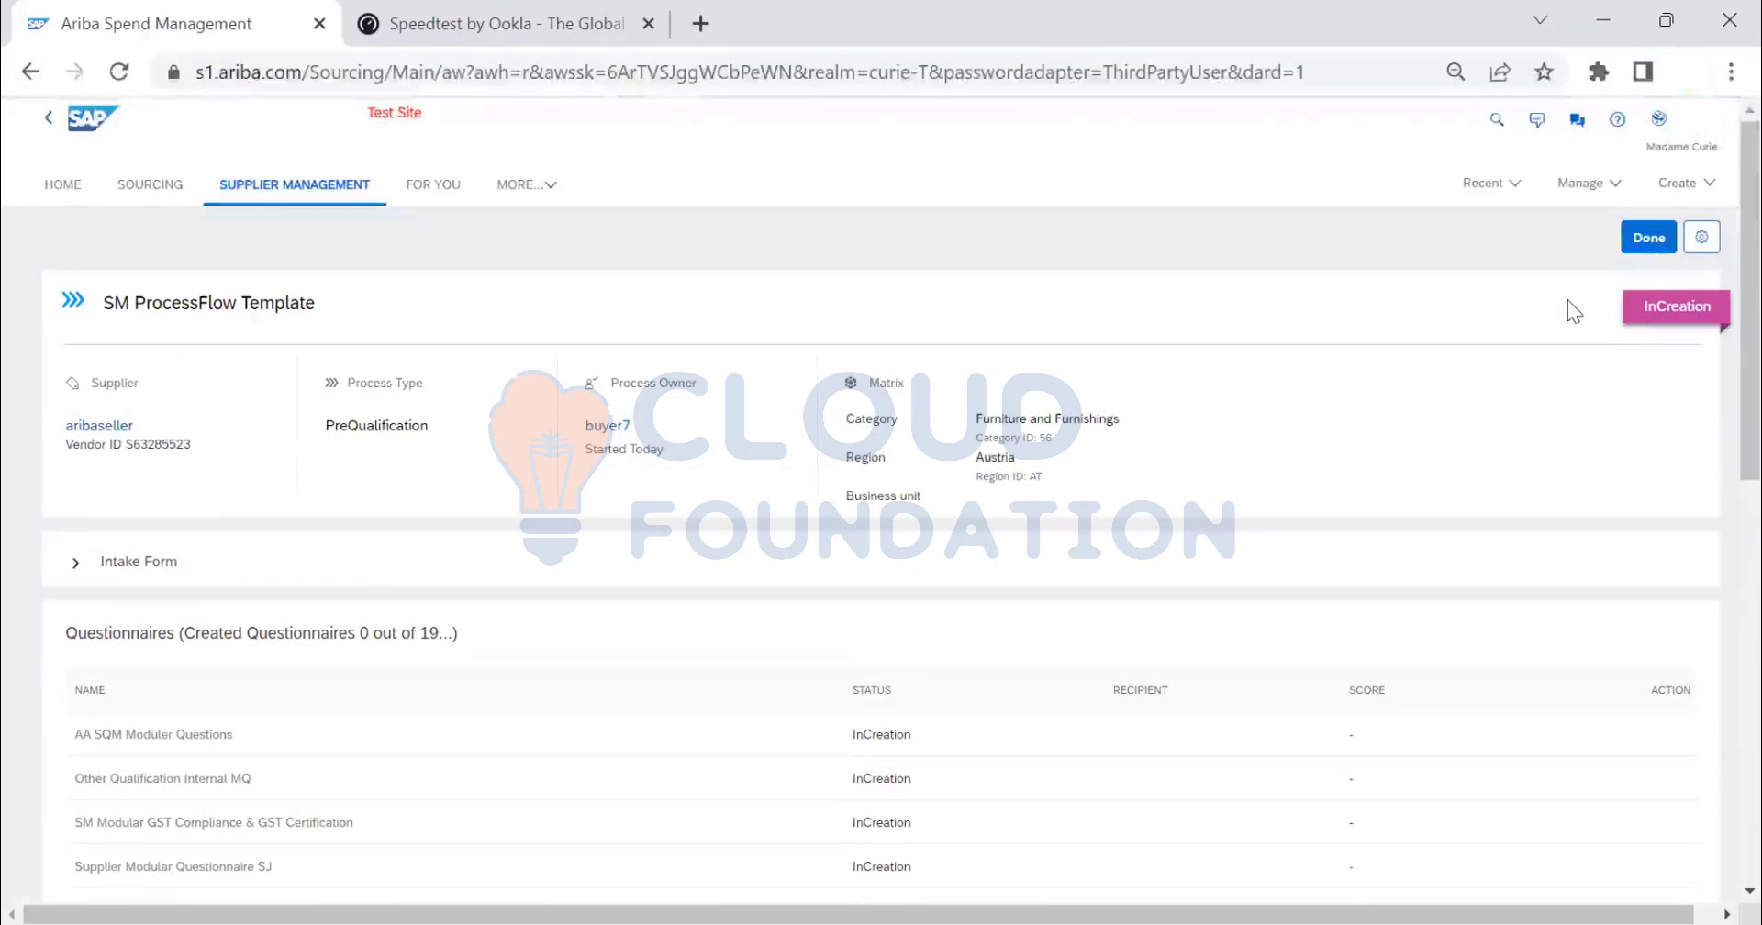
- Close the process page and view aribaseller's Legacy qualifications, listing both InCreation processes
click(1649, 239)
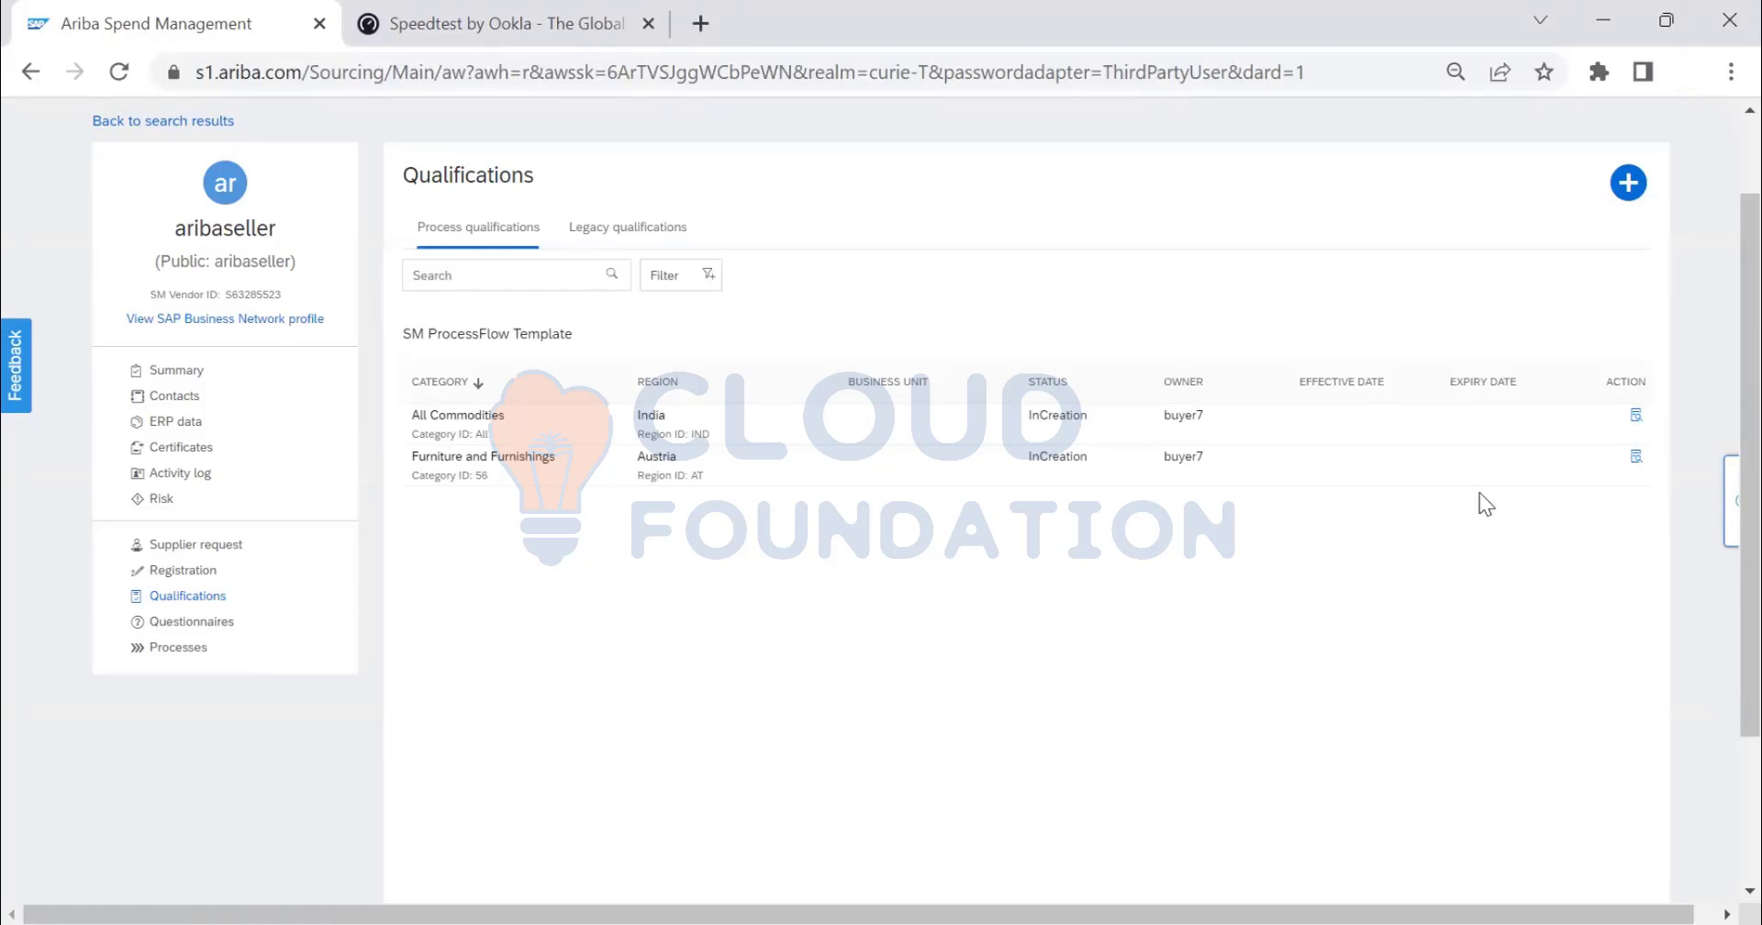
click(645, 242)
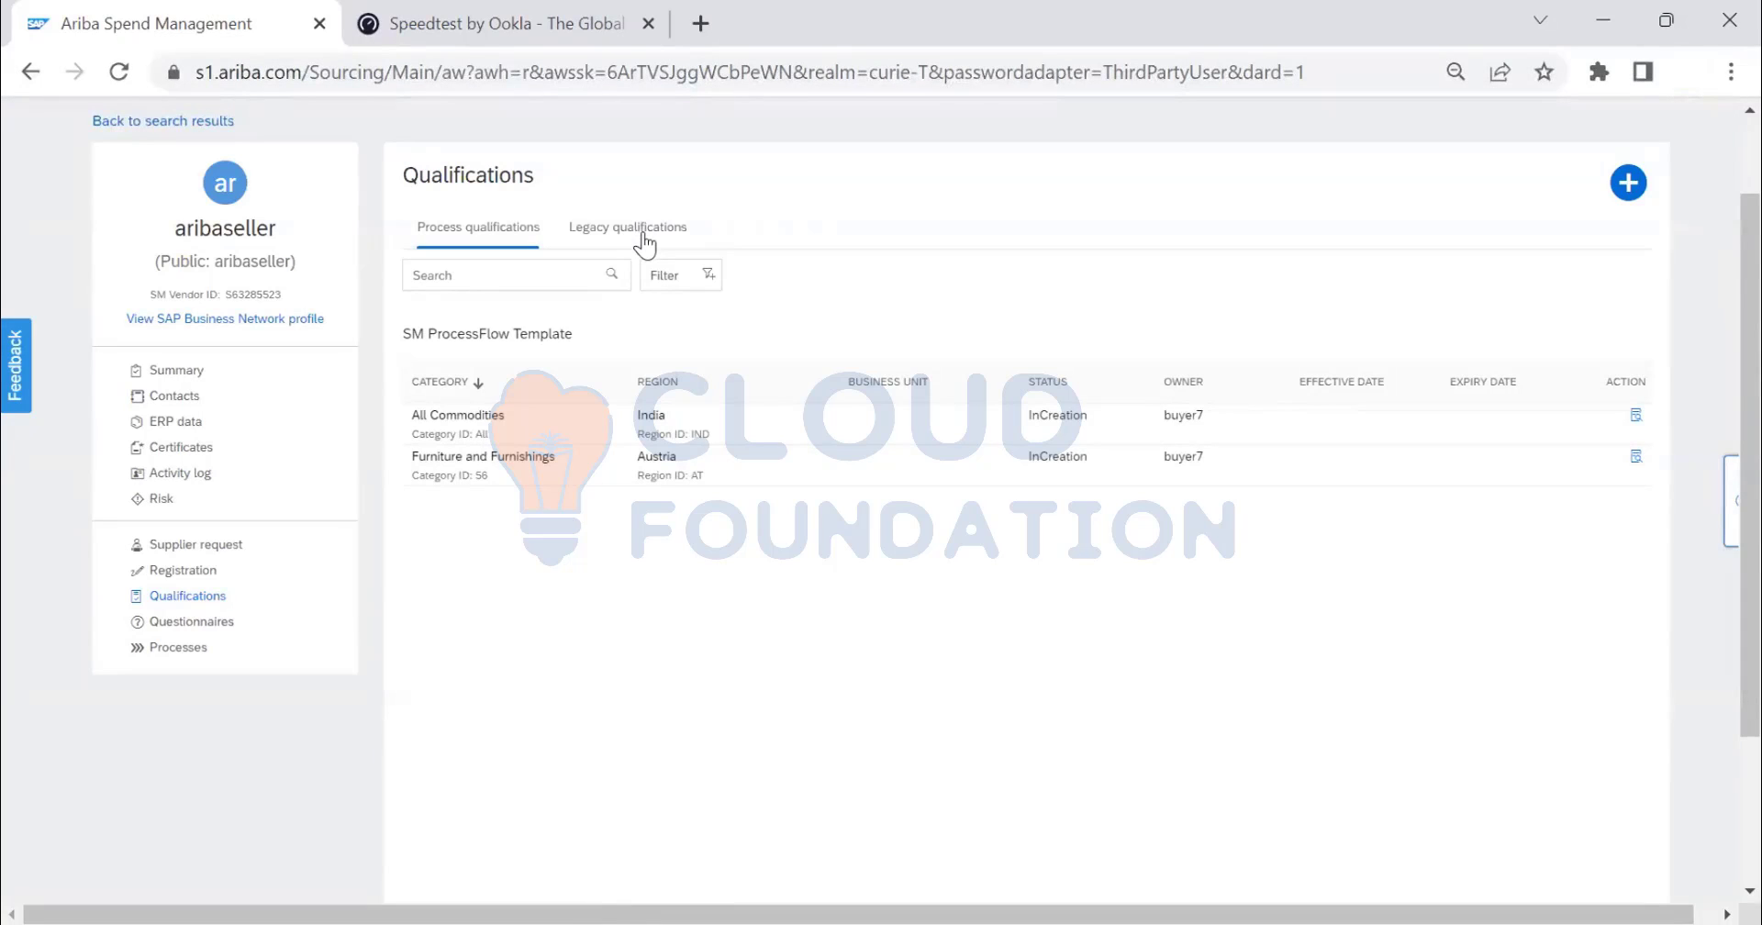
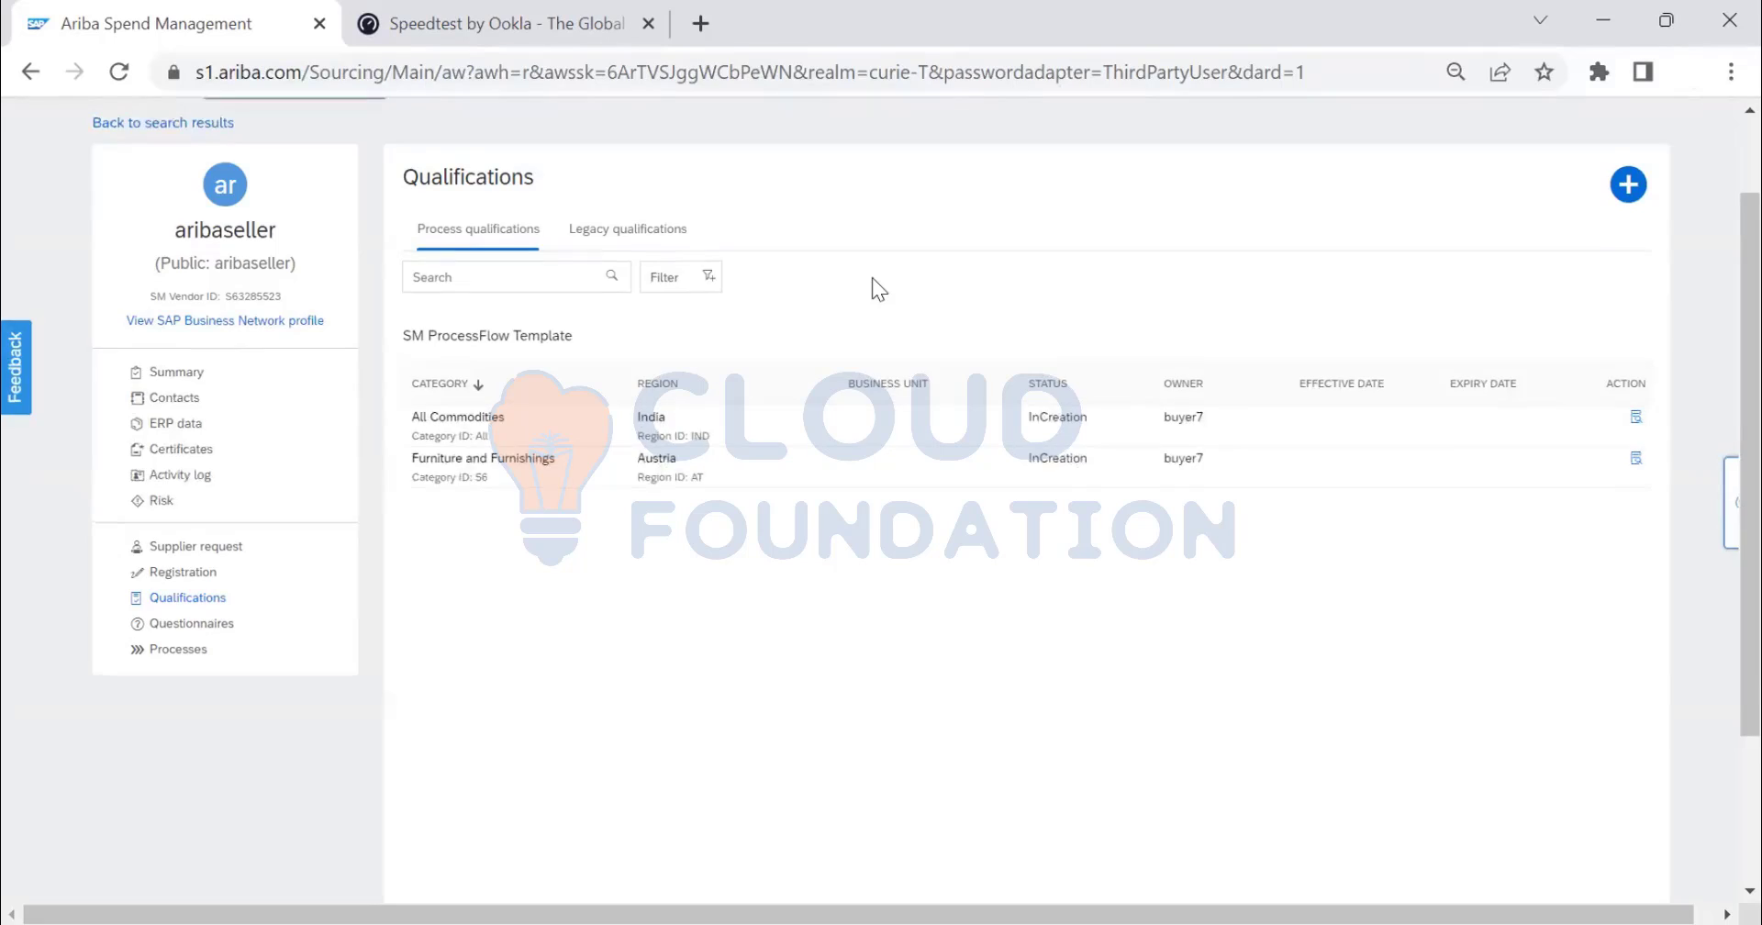
- Leave aribaseller's qualifications page for the Supplier Management area, reaching the Contracts dashboard
scroll(872, 277, up, 2)
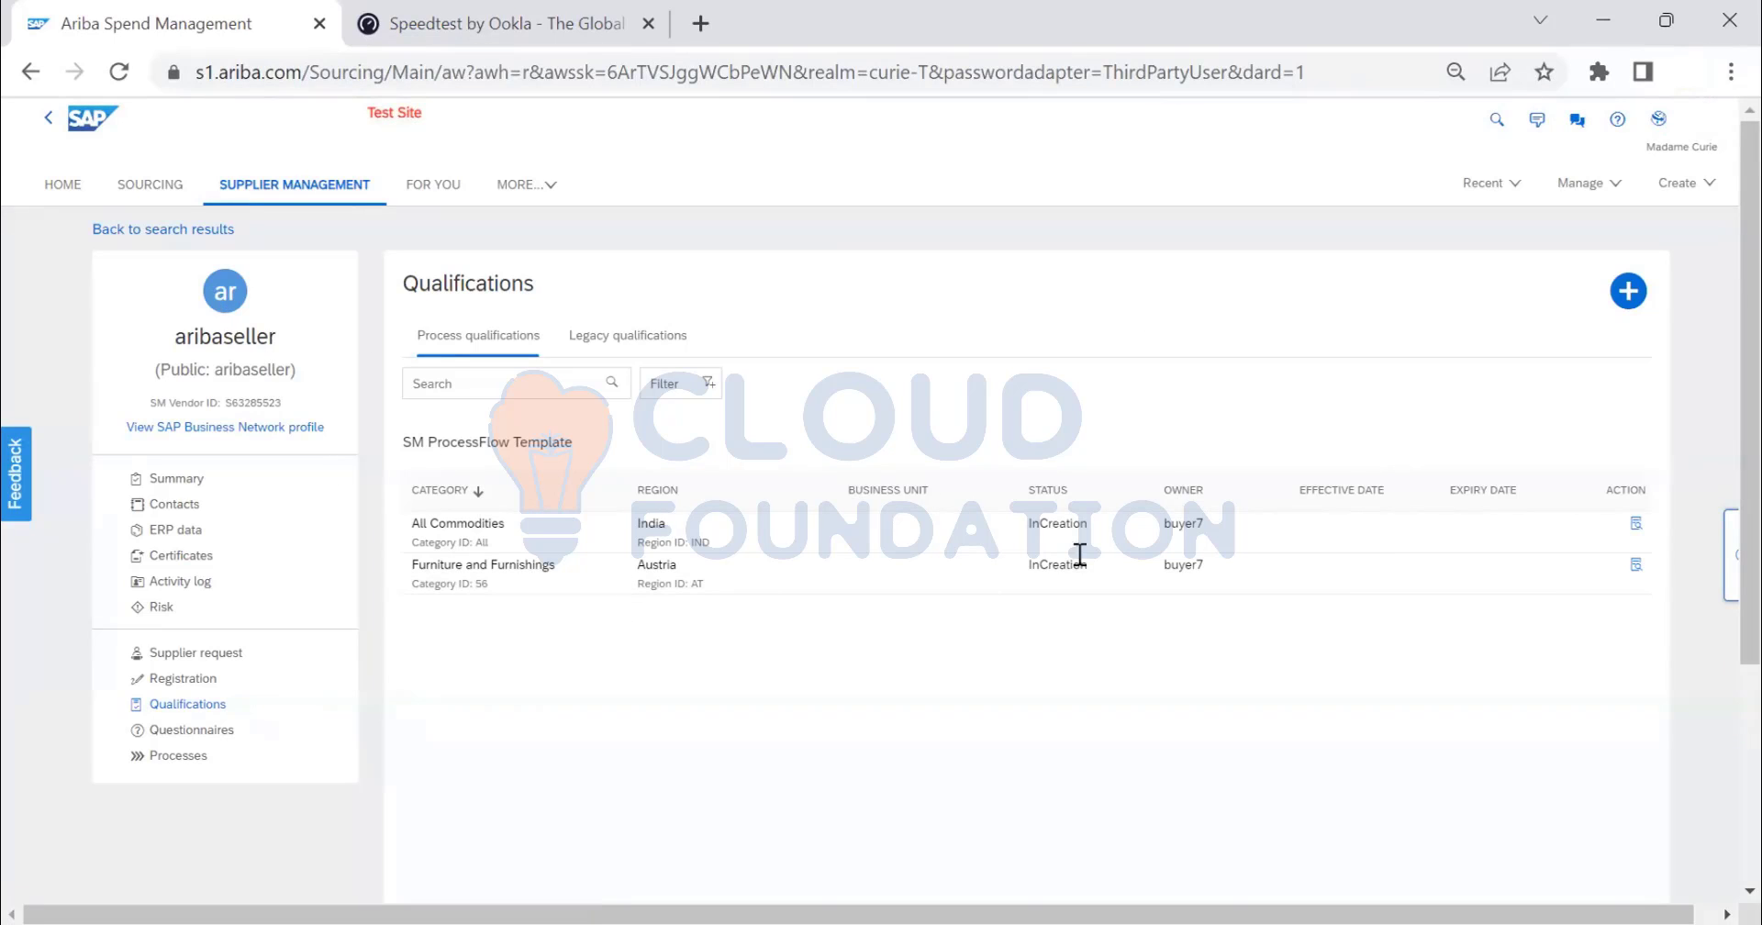
click(280, 189)
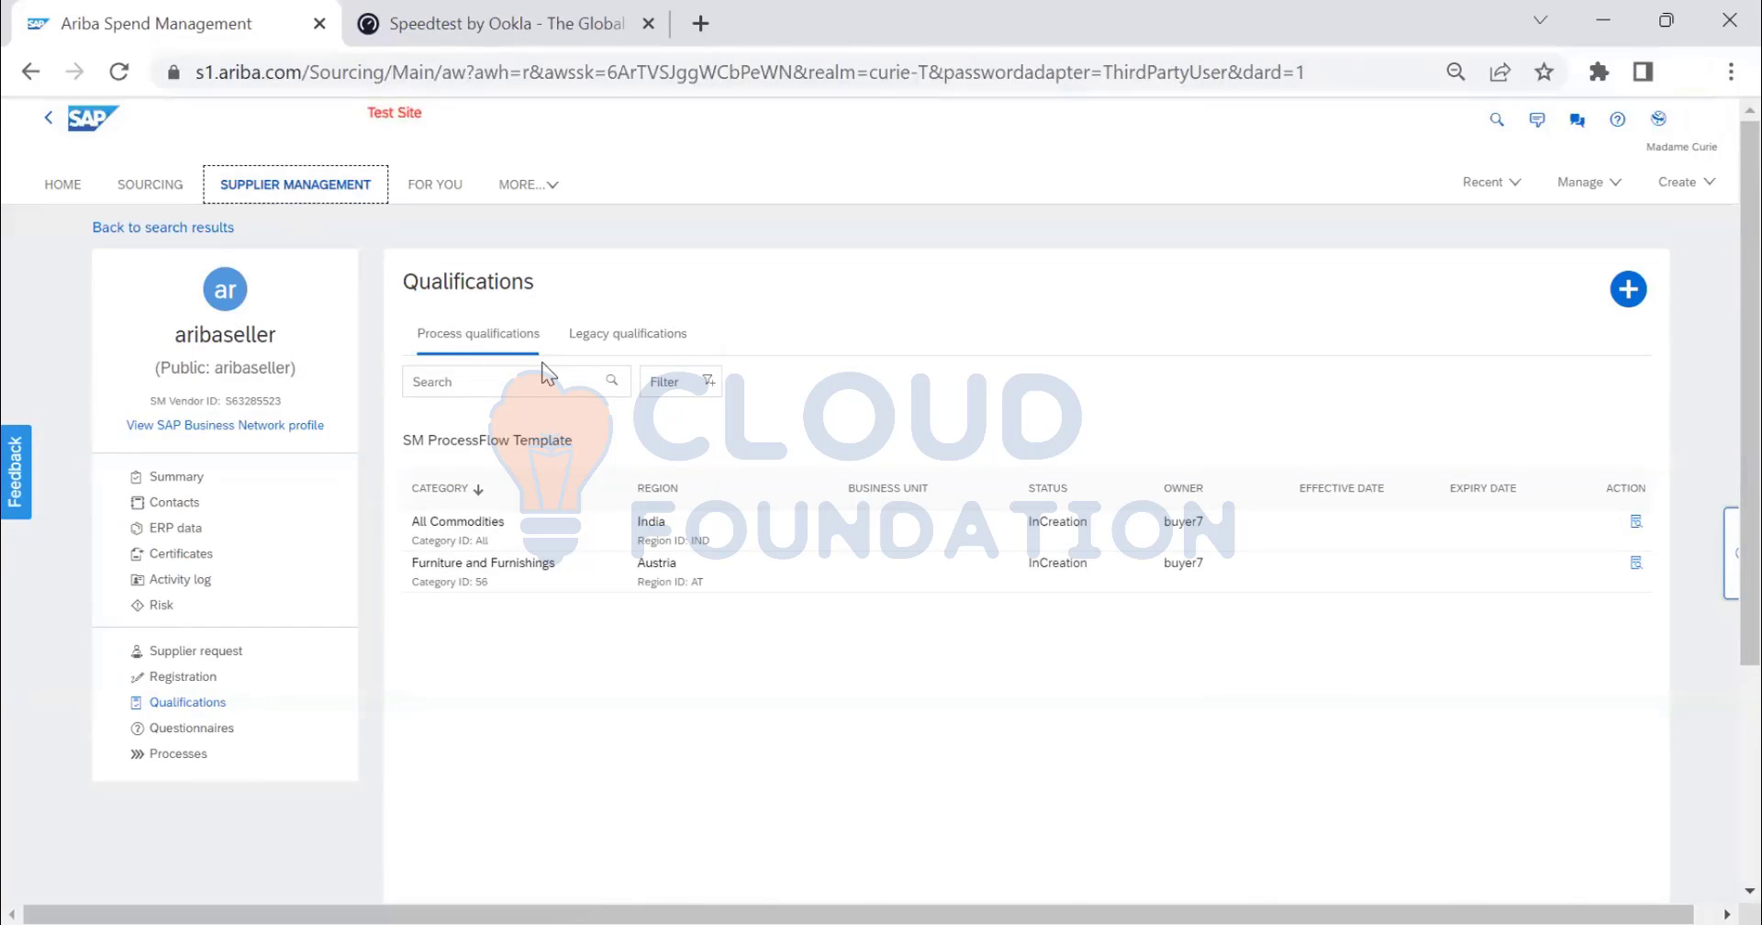
click(295, 190)
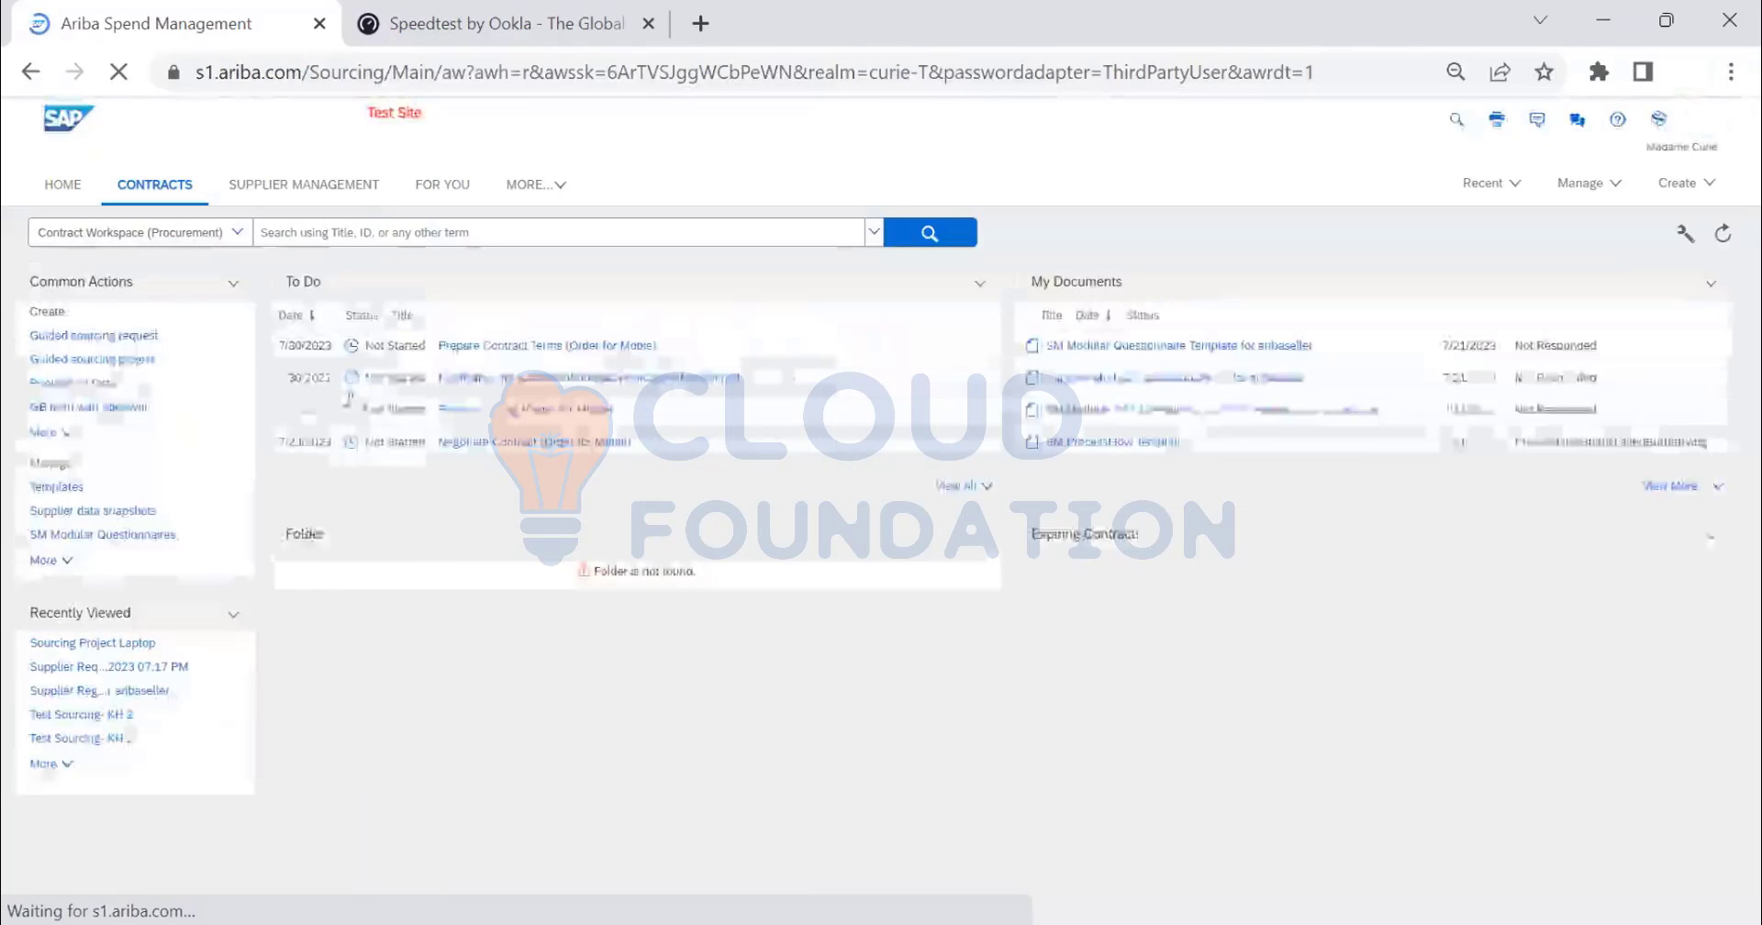
- Open Supplier Management, list suppliers in qualification, then show the 16 preferred suppliers
click(326, 186)
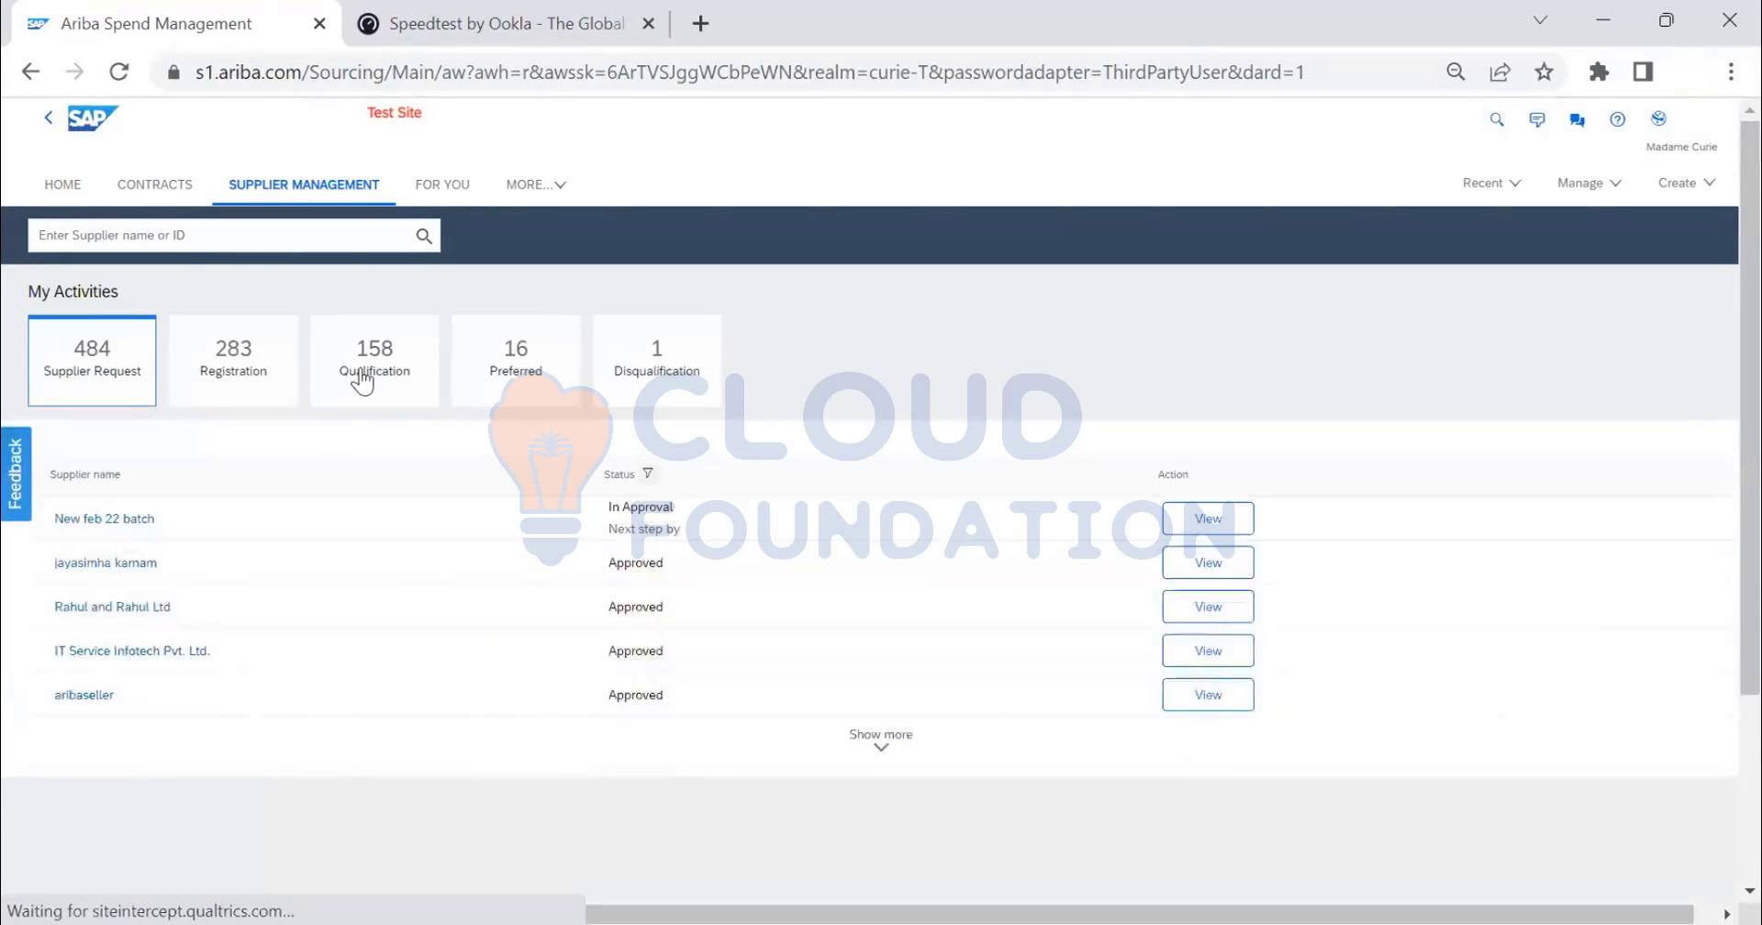
click(362, 376)
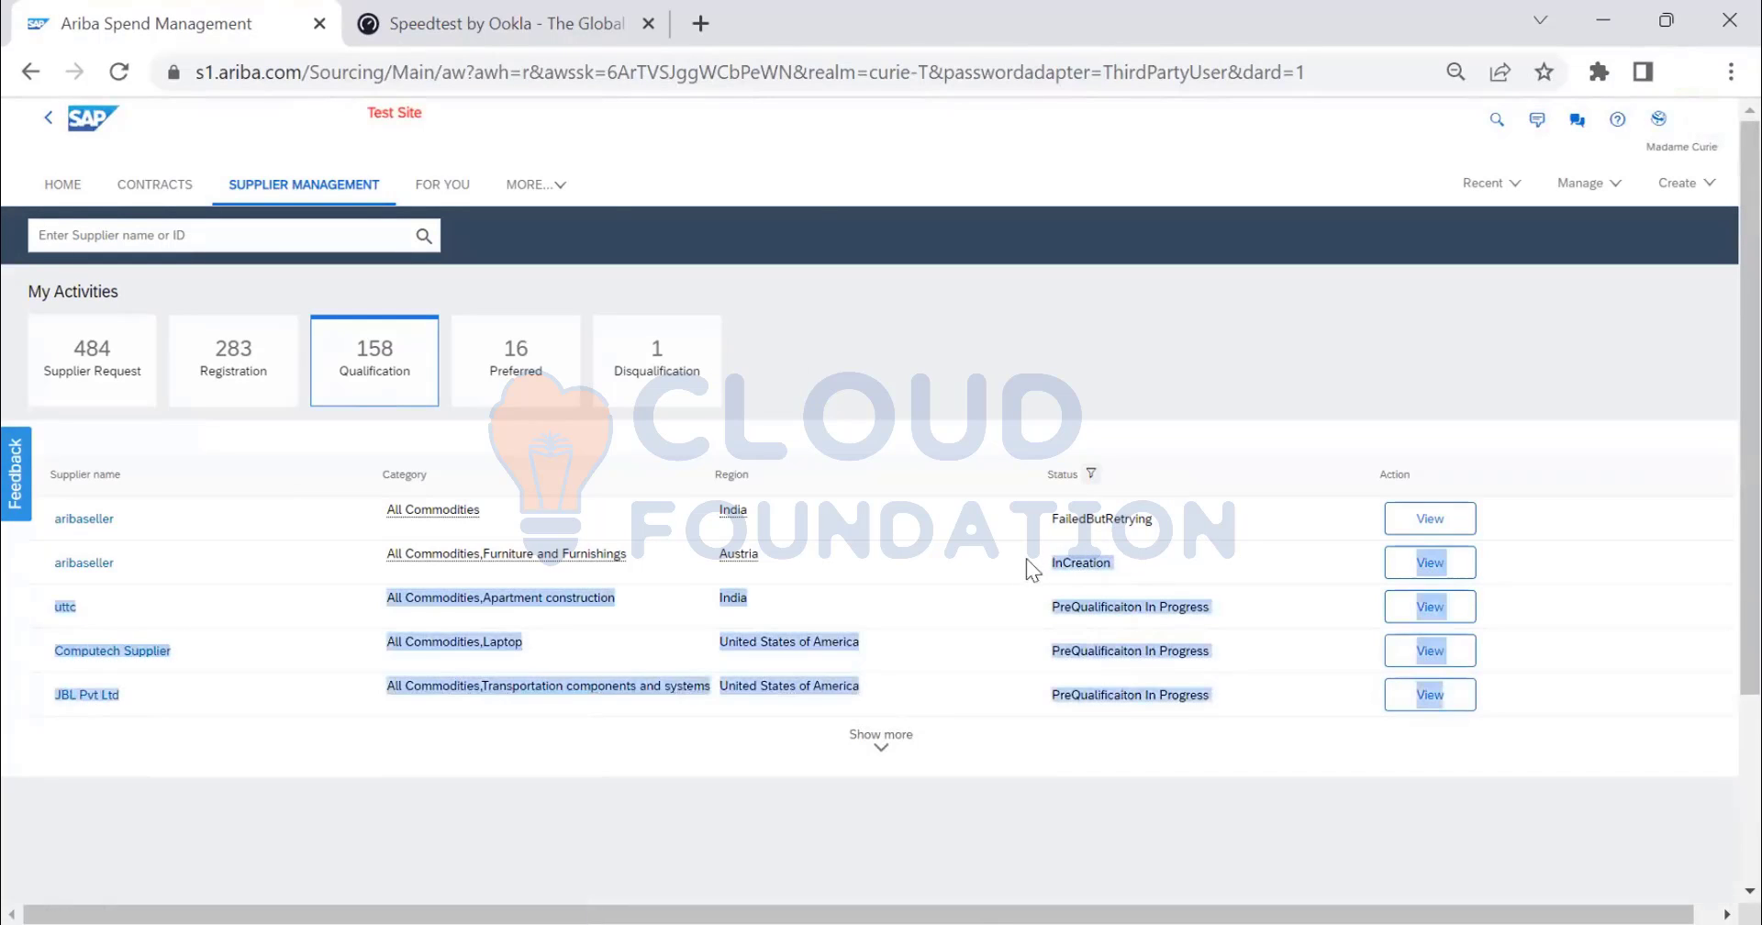
mouse_move(1107, 518)
mouse_down()
mouse_move(1044, 525)
mouse_move(1078, 522)
mouse_up()
click(1098, 520)
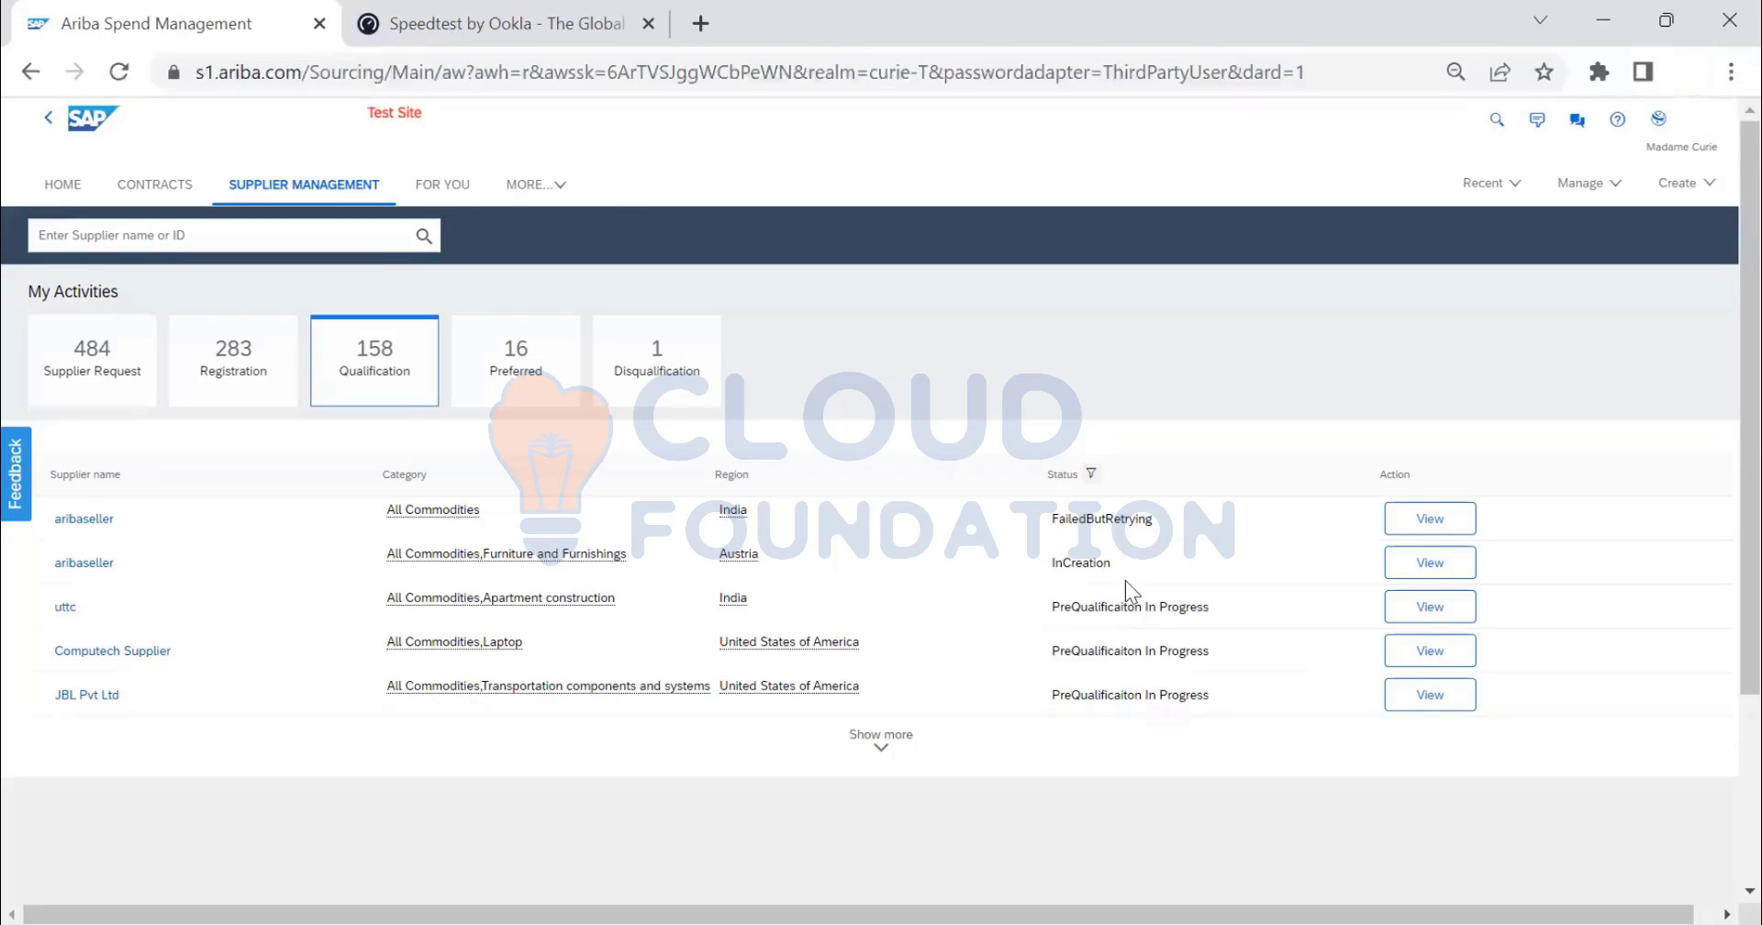
click(523, 379)
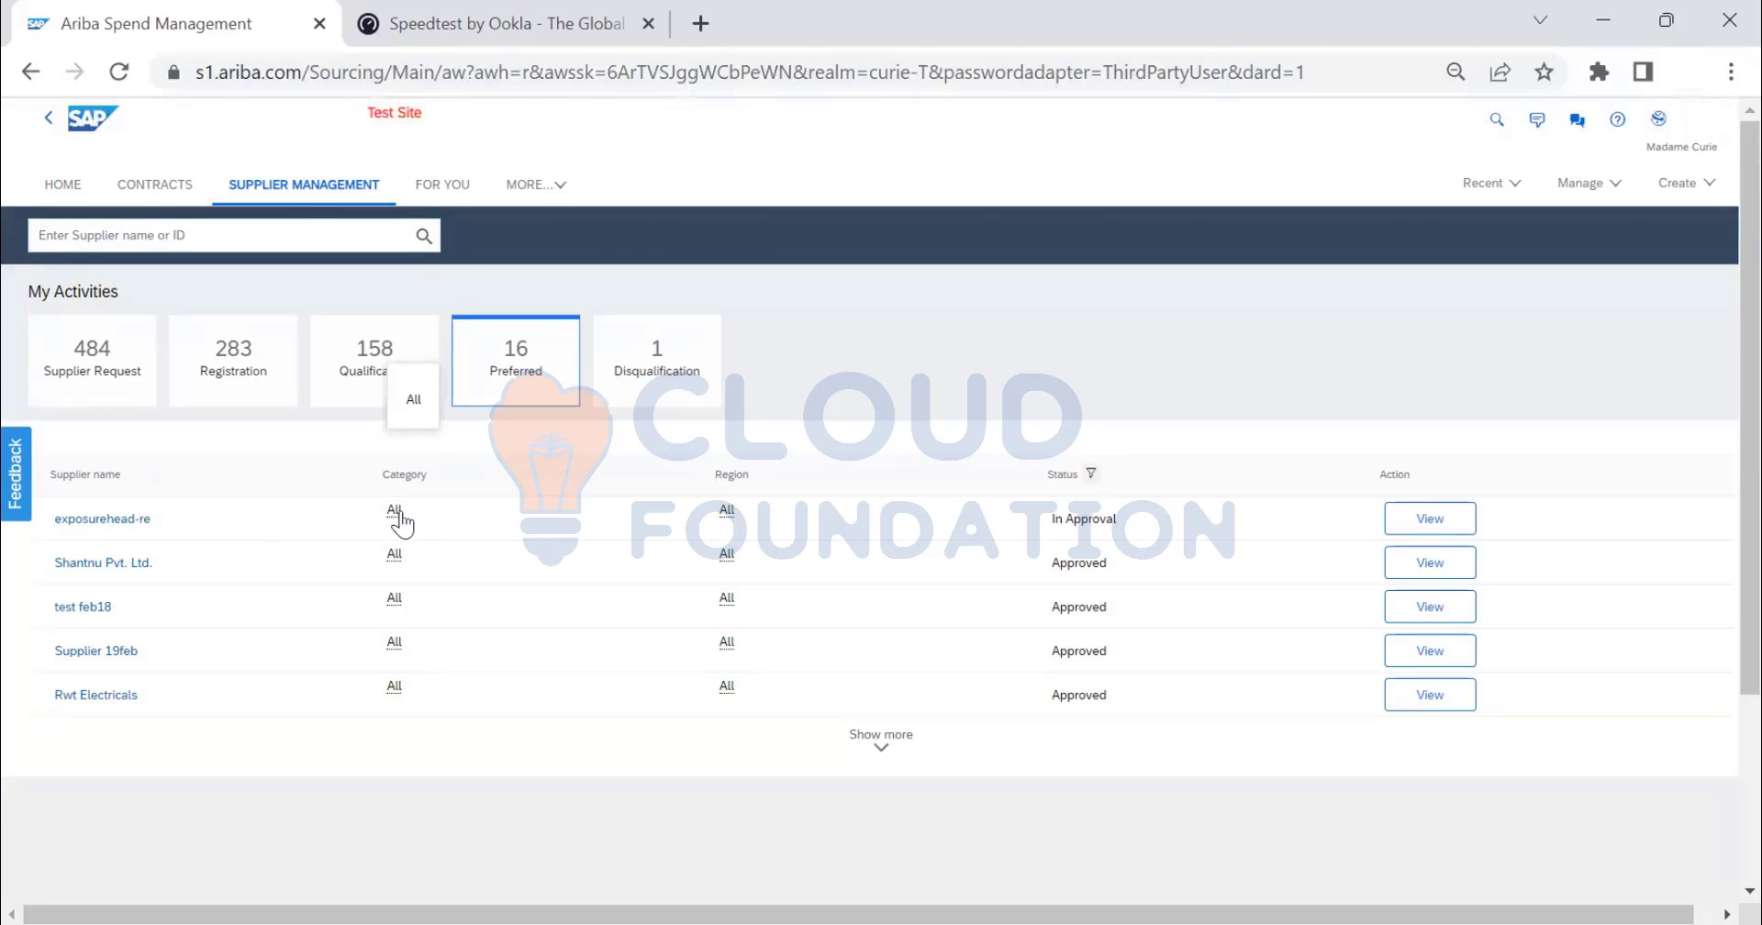
- Open the exposurehead-re profile and show its Preferred entries: Tier 5 pending, Tier 2 approved
click(1429, 519)
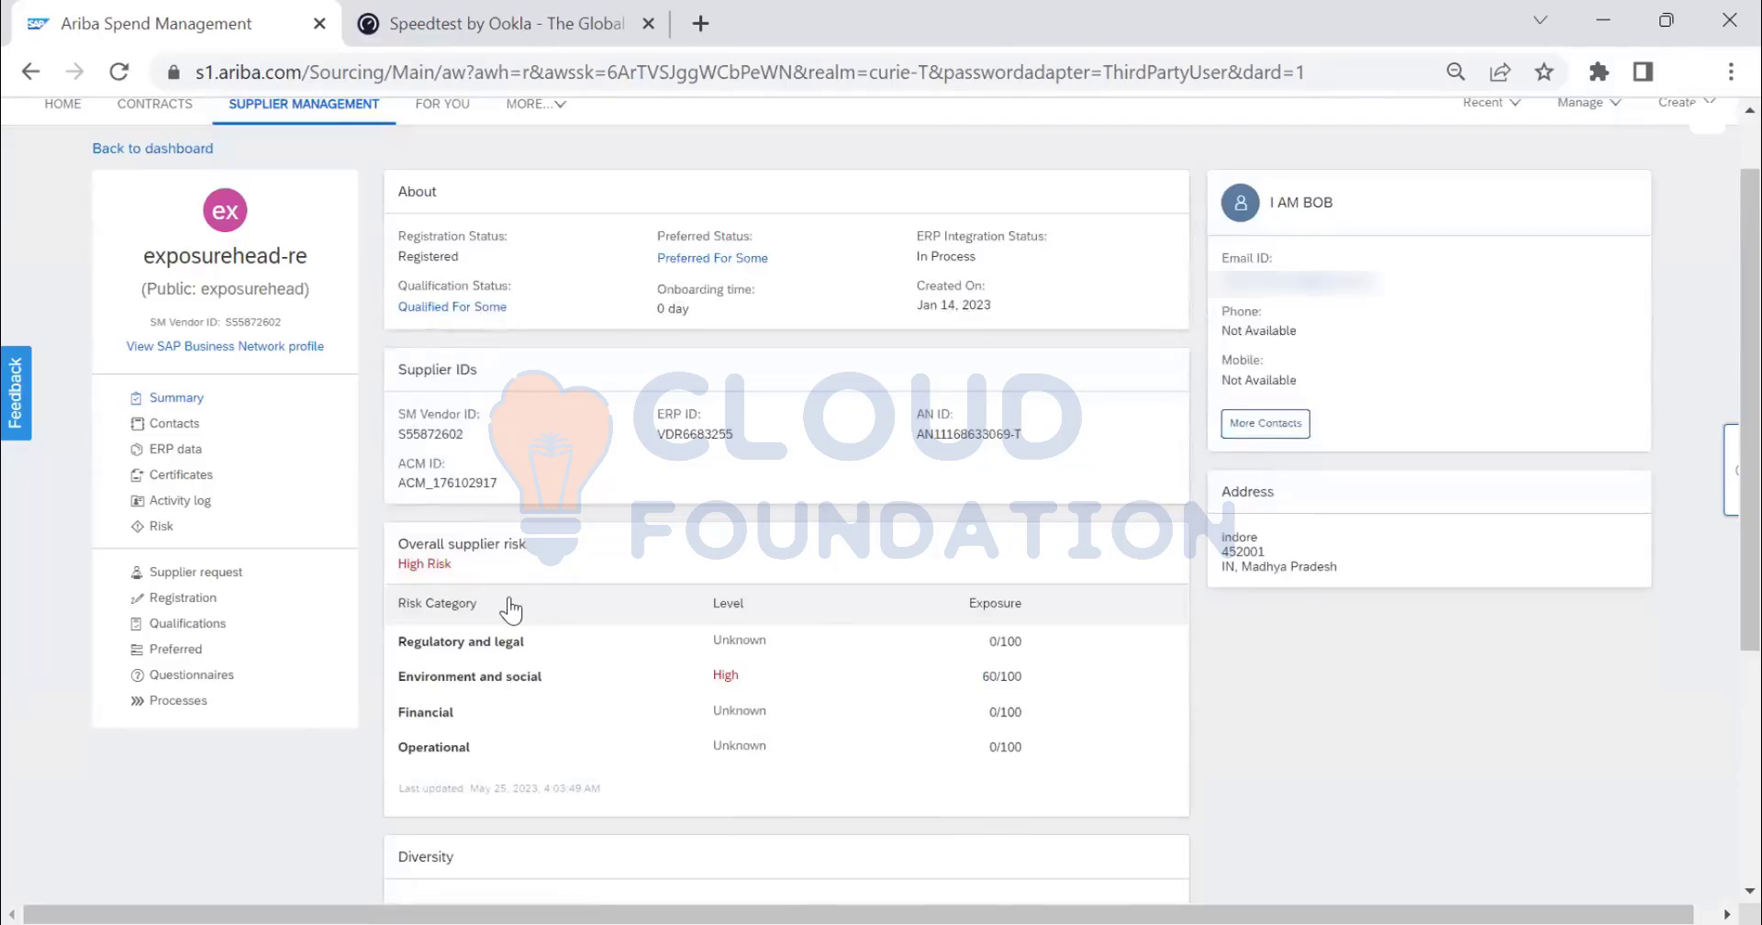
scroll(511, 608, down, 4)
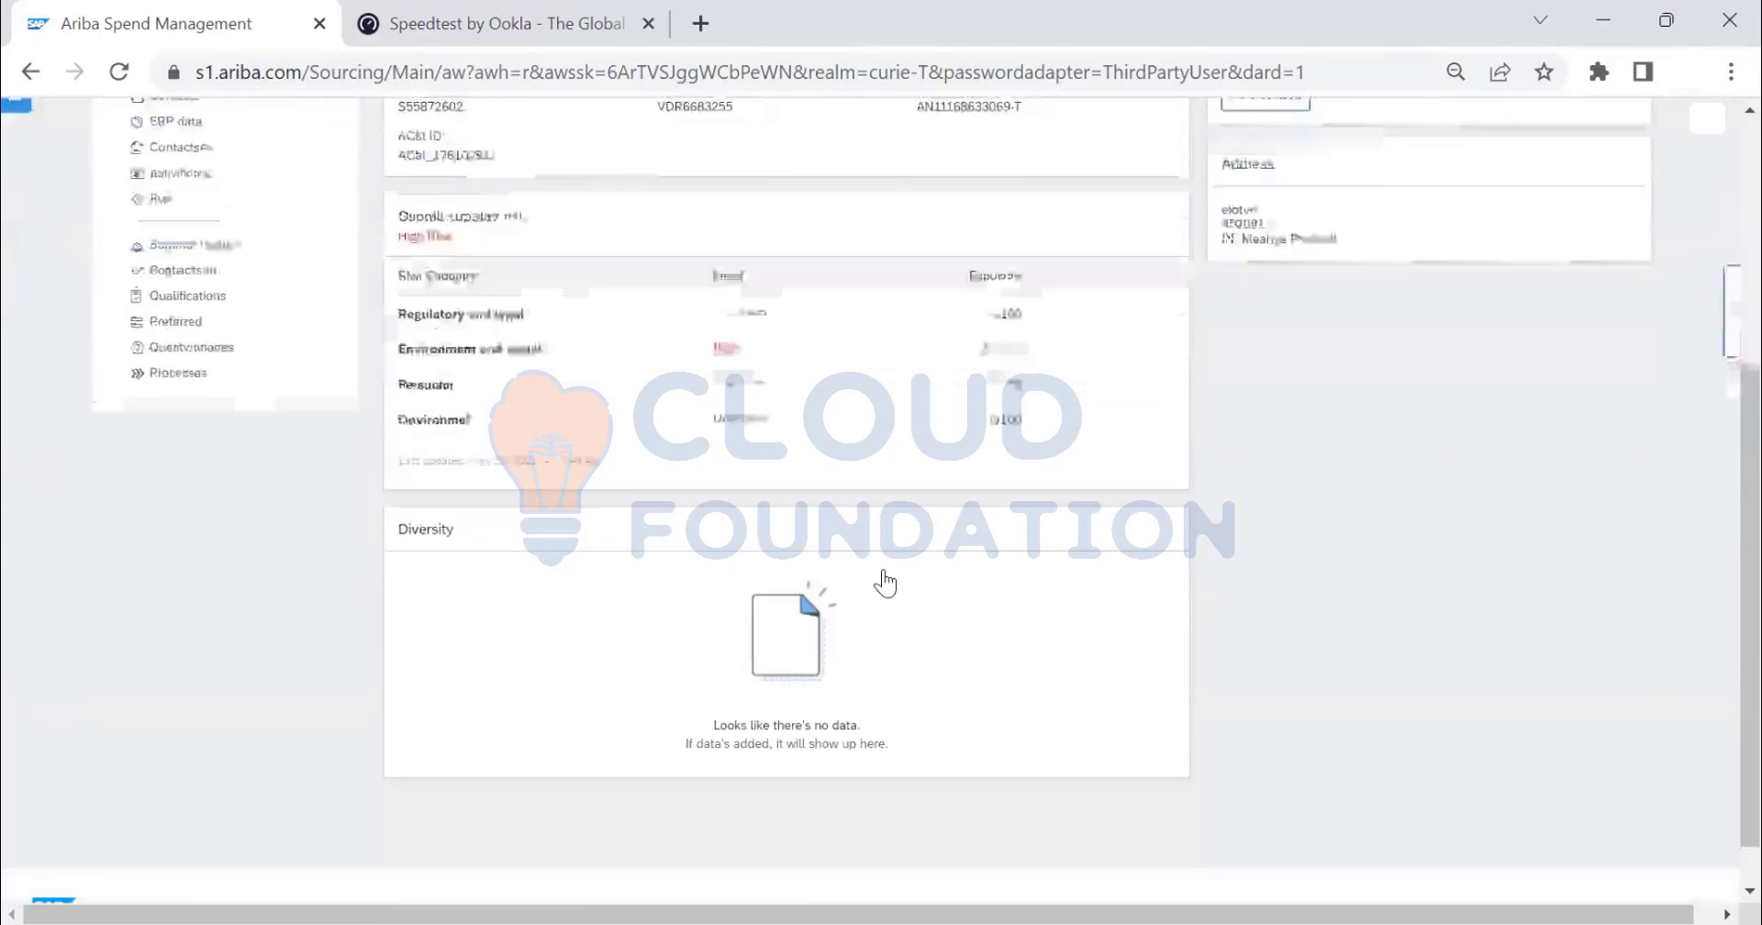
scroll(885, 582, down, 1)
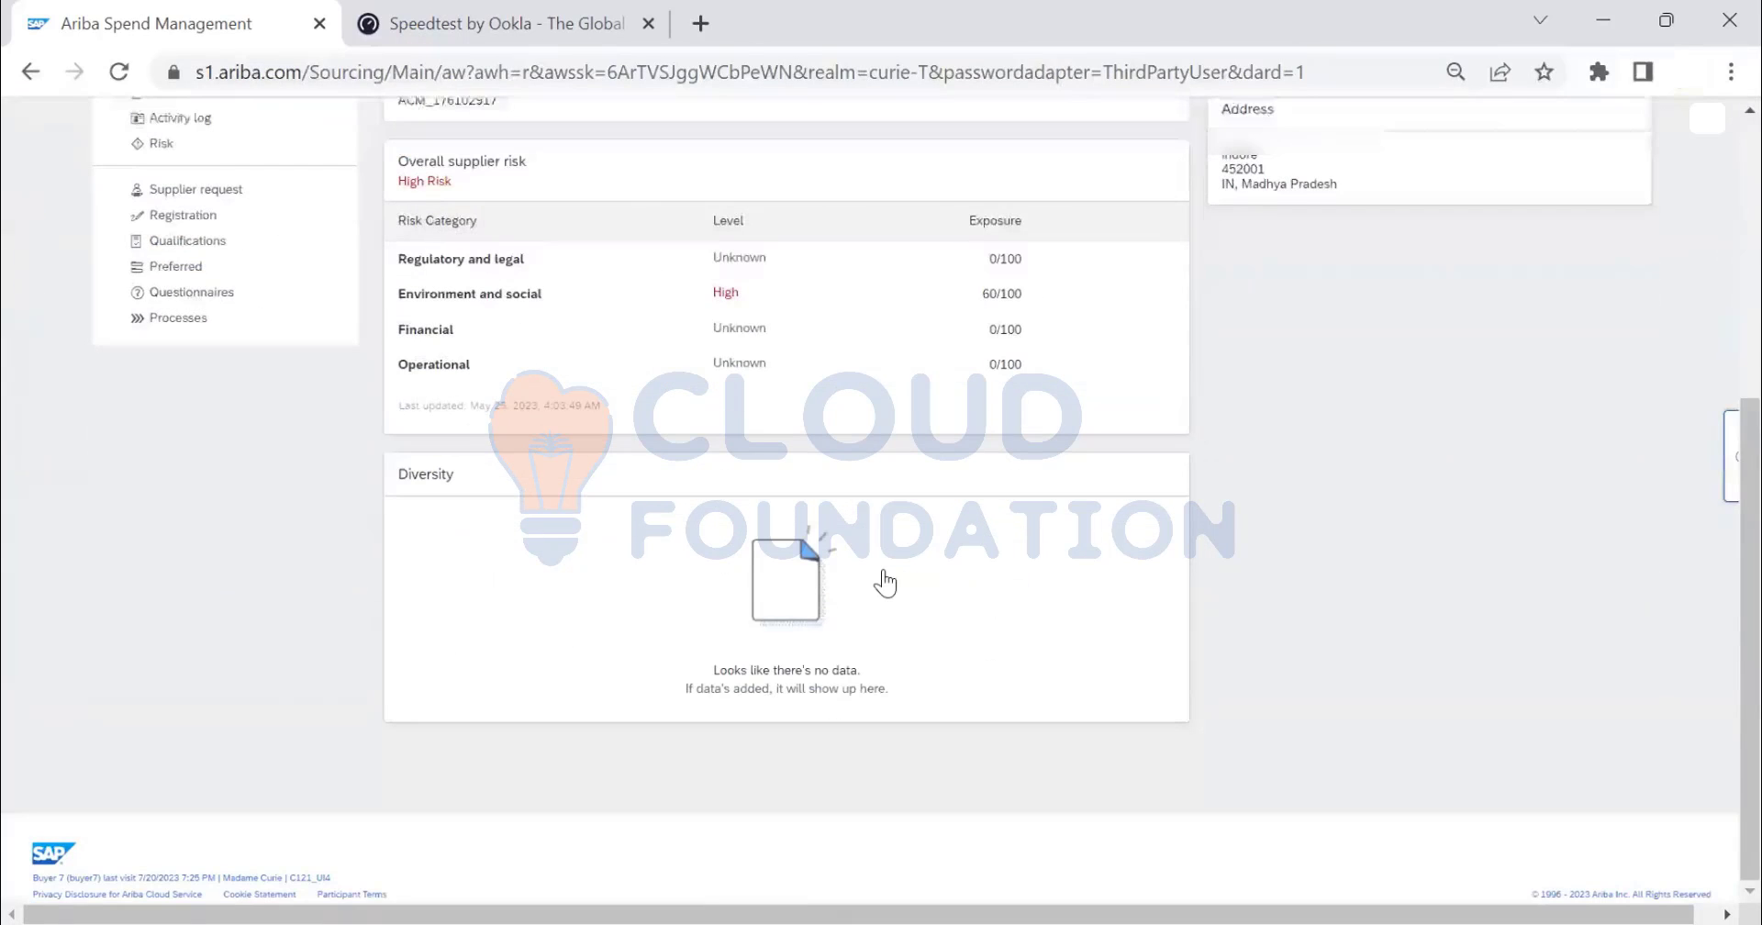
scroll(884, 582, up, 5)
click(237, 734)
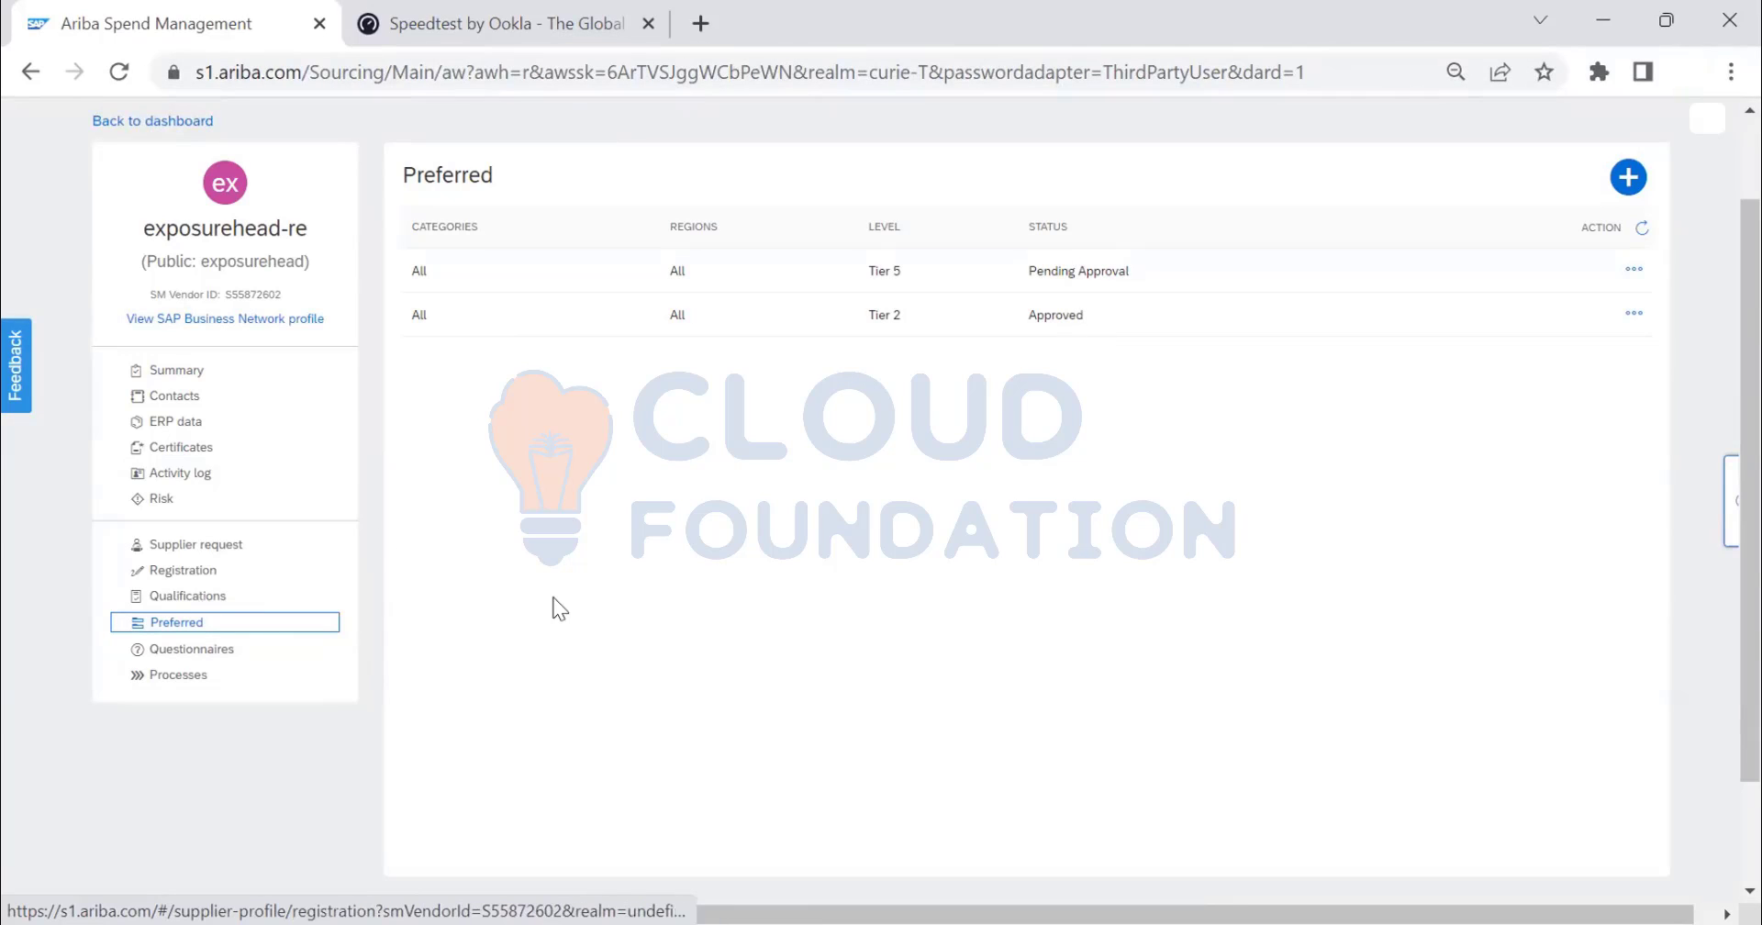
- View exposurehead-re's in-progress Primary Qualification for the Manufacturer unit with its four questionnaires
click(187, 596)
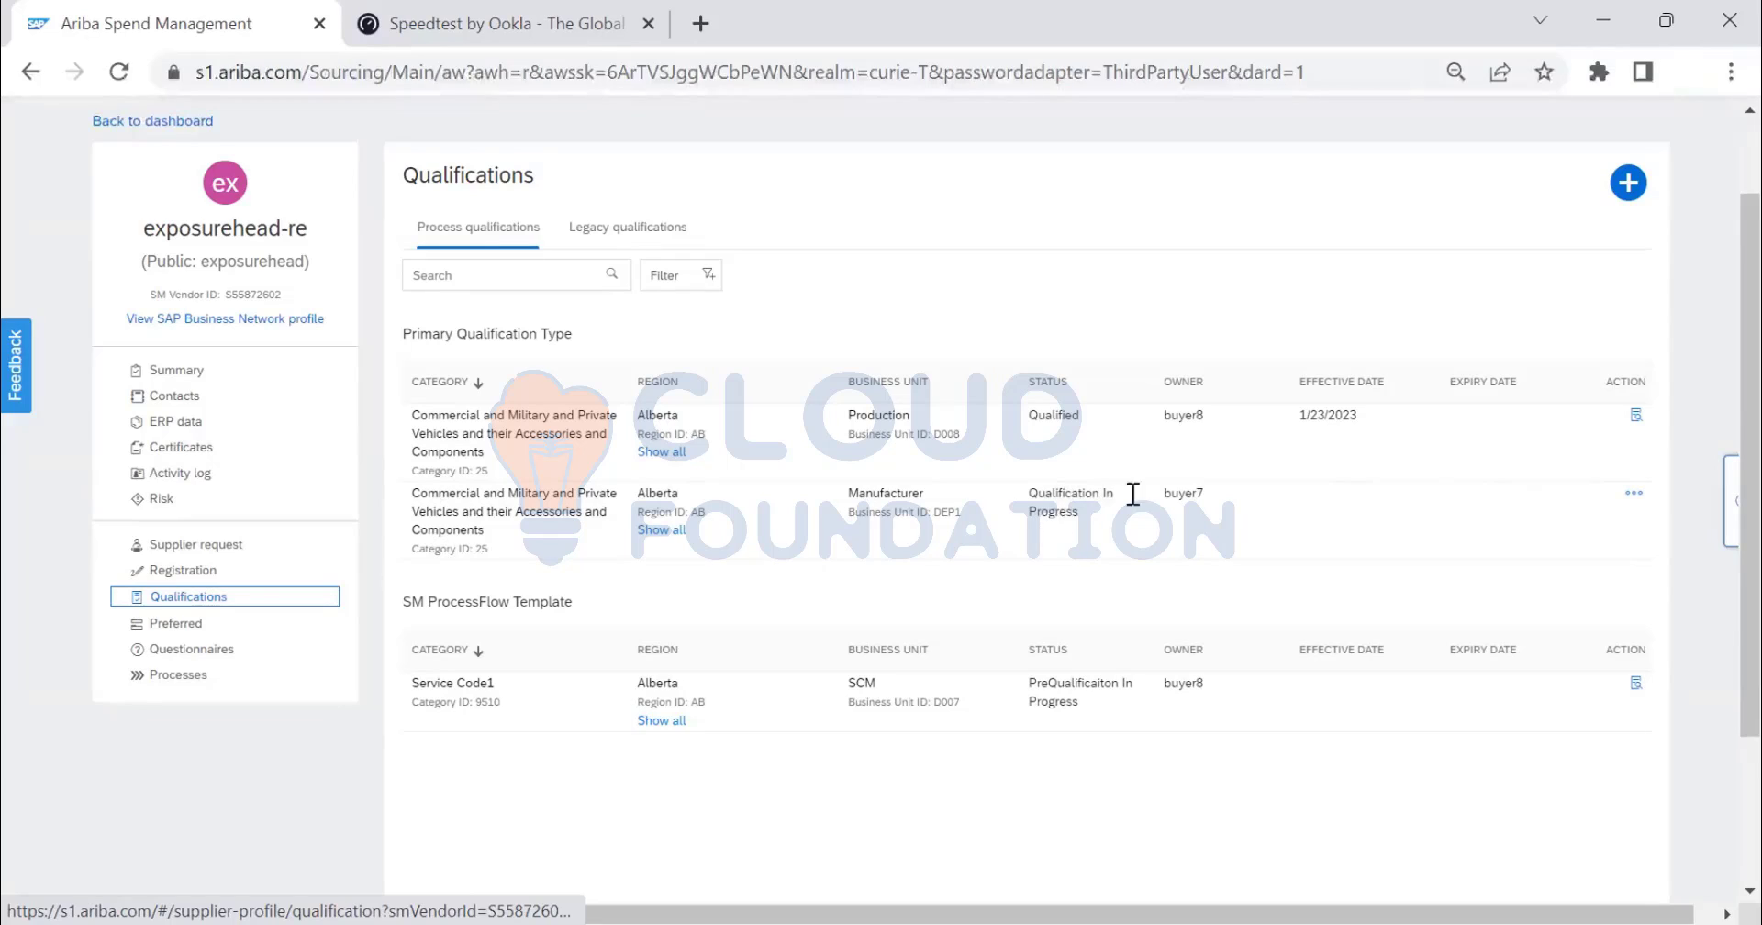
click(1633, 494)
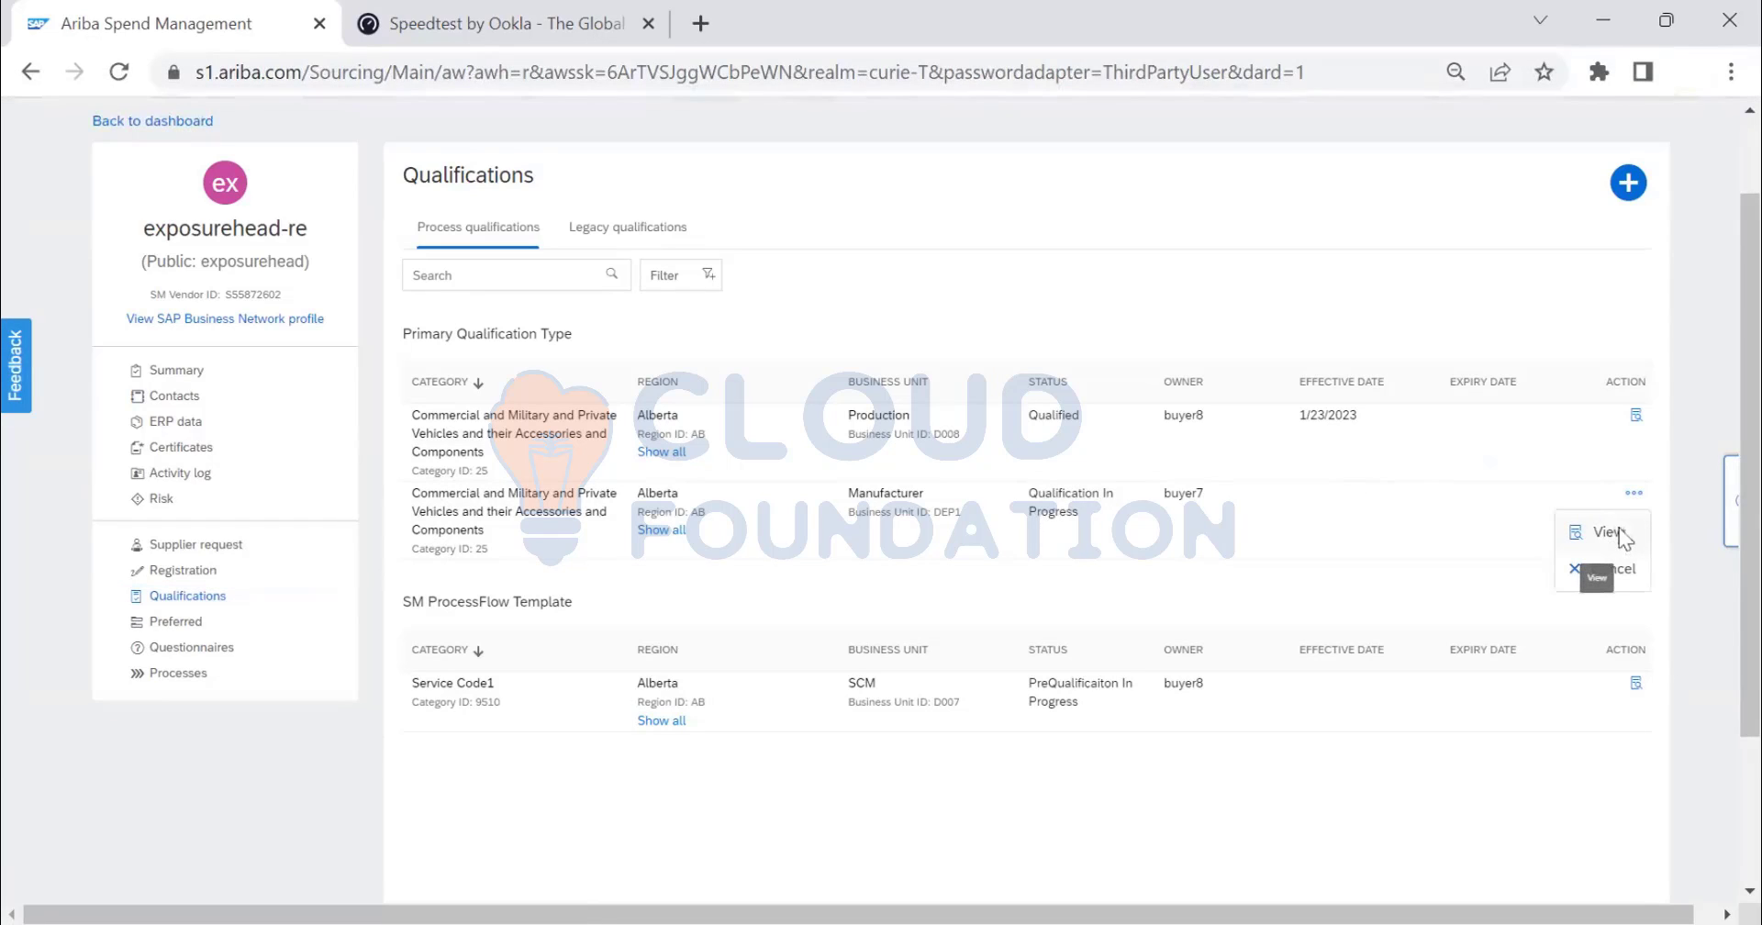
click(1618, 531)
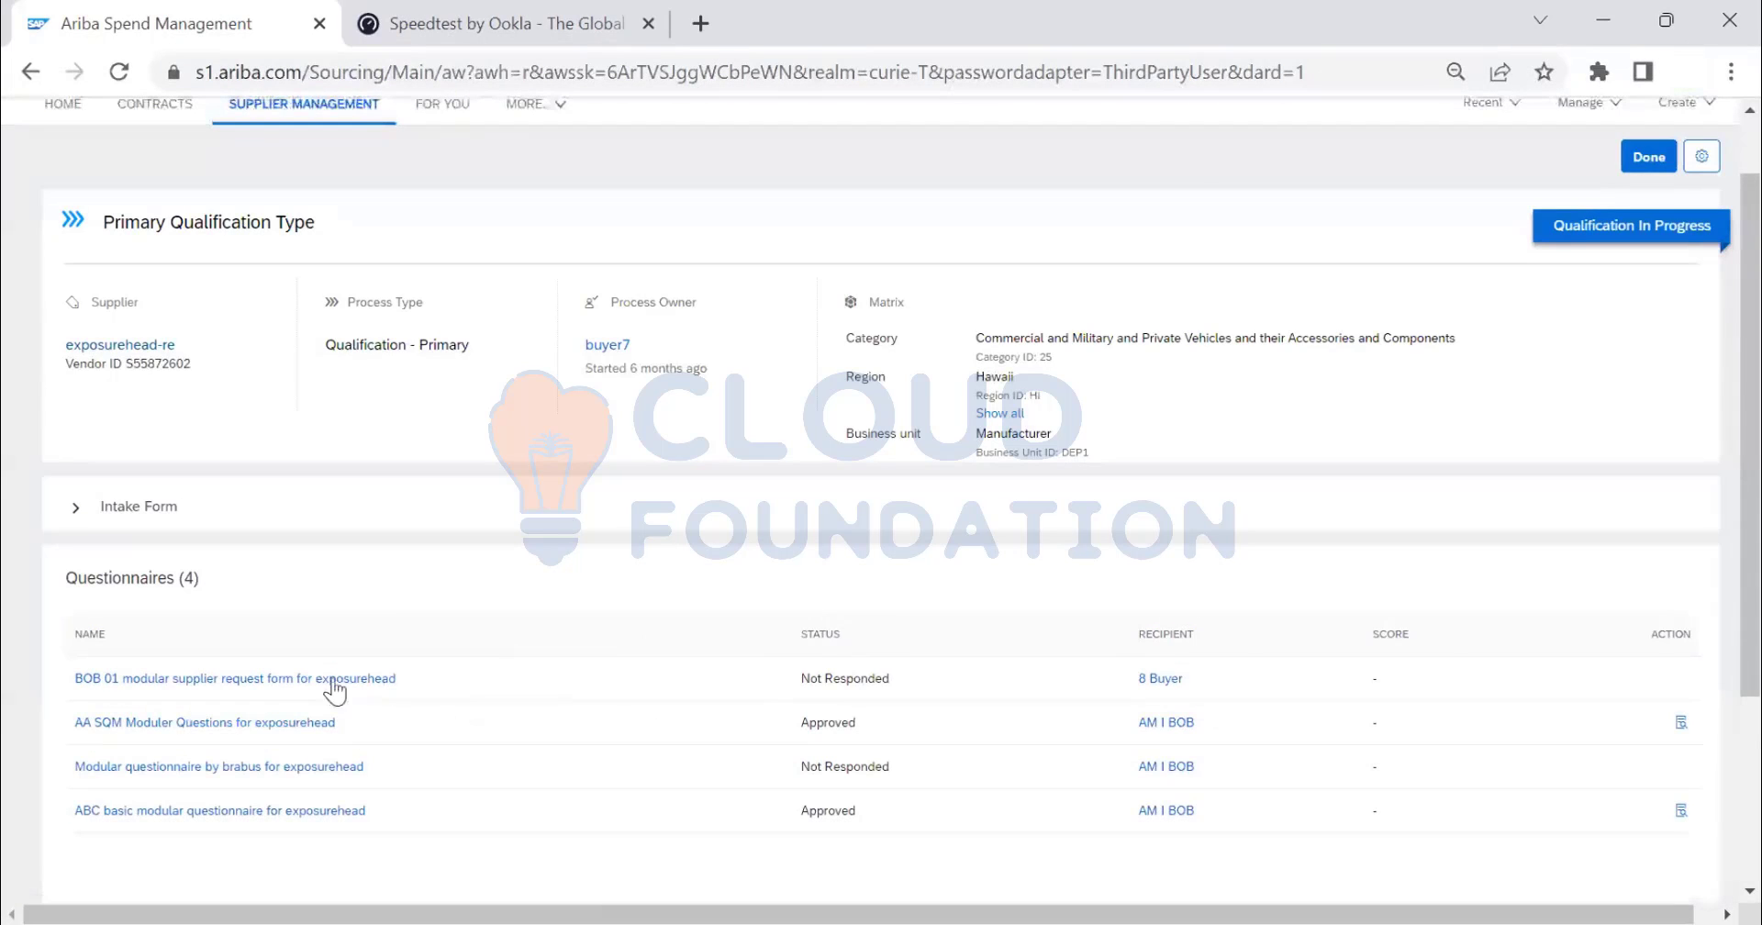
- Open the BOB 01 modular supplier request form and request a questionnaire update
click(328, 679)
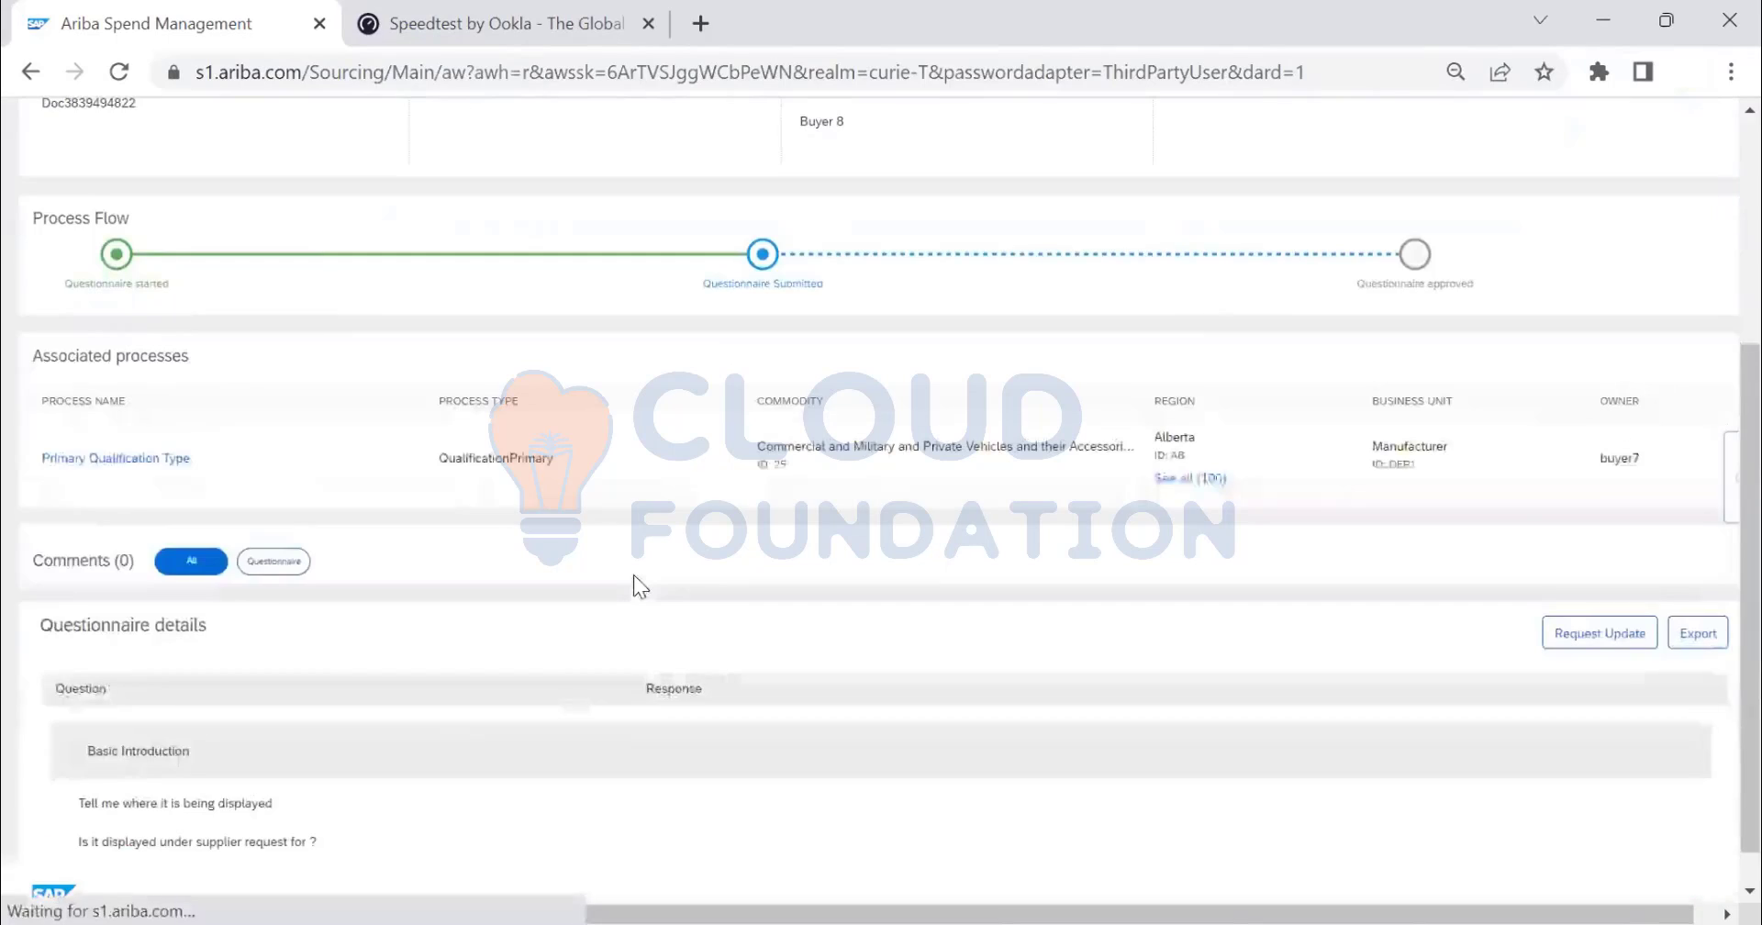
scroll(634, 574, down, 3)
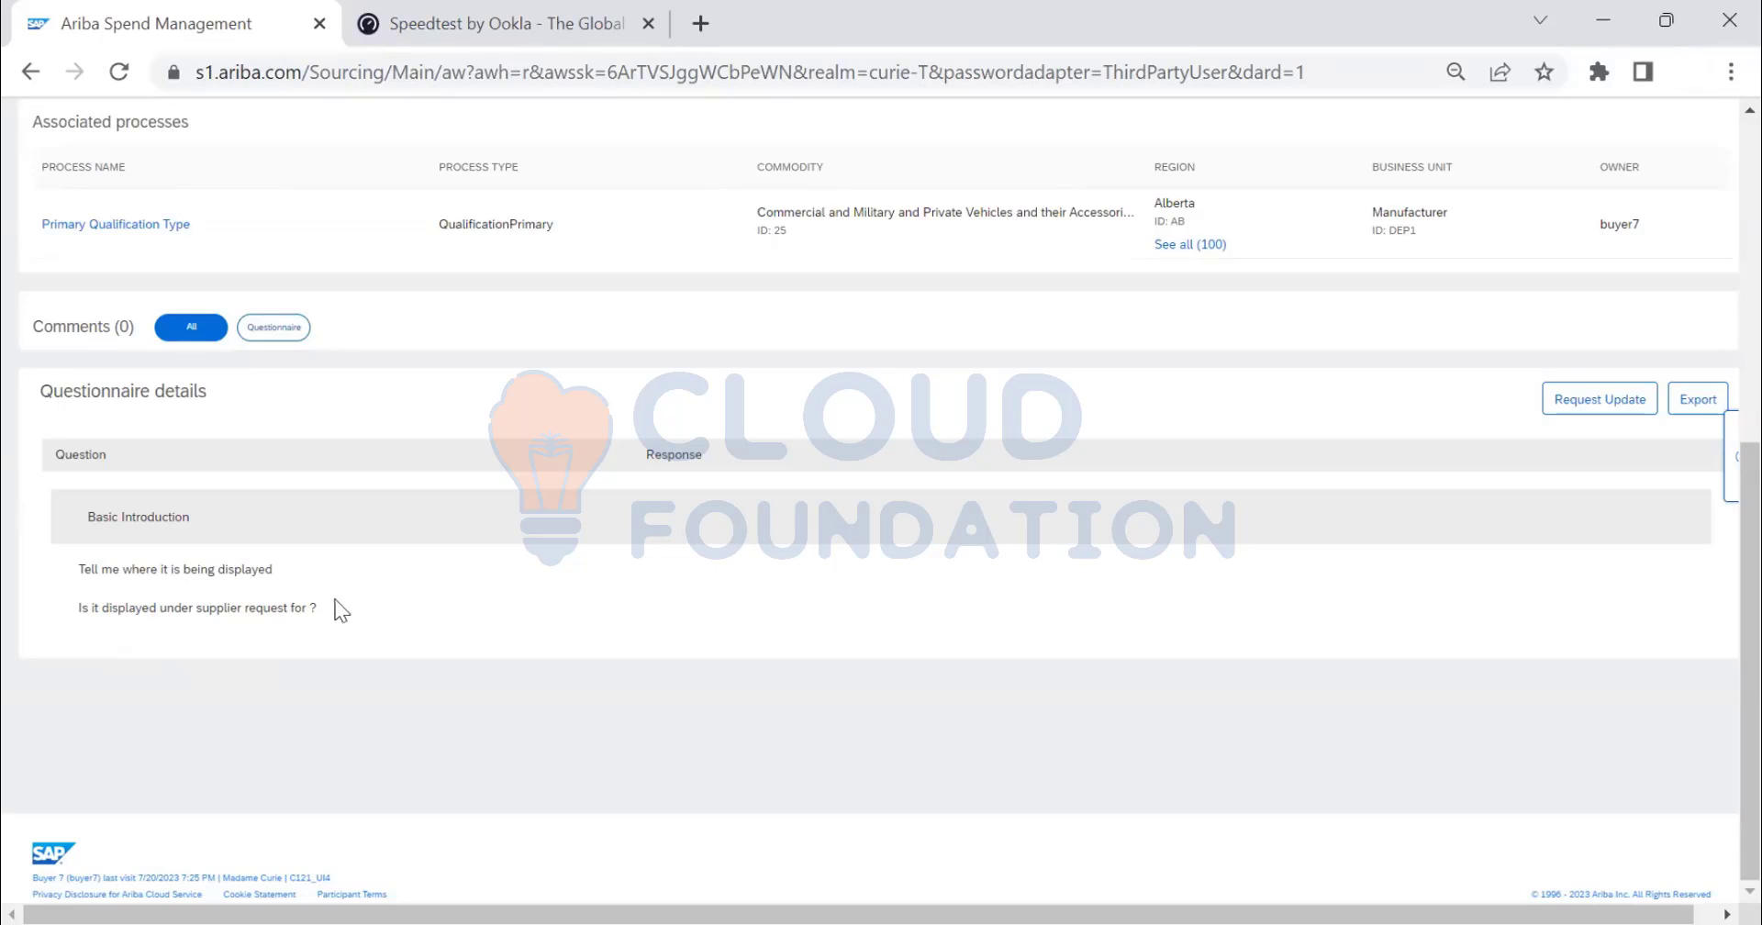
scroll(395, 621, up, 1)
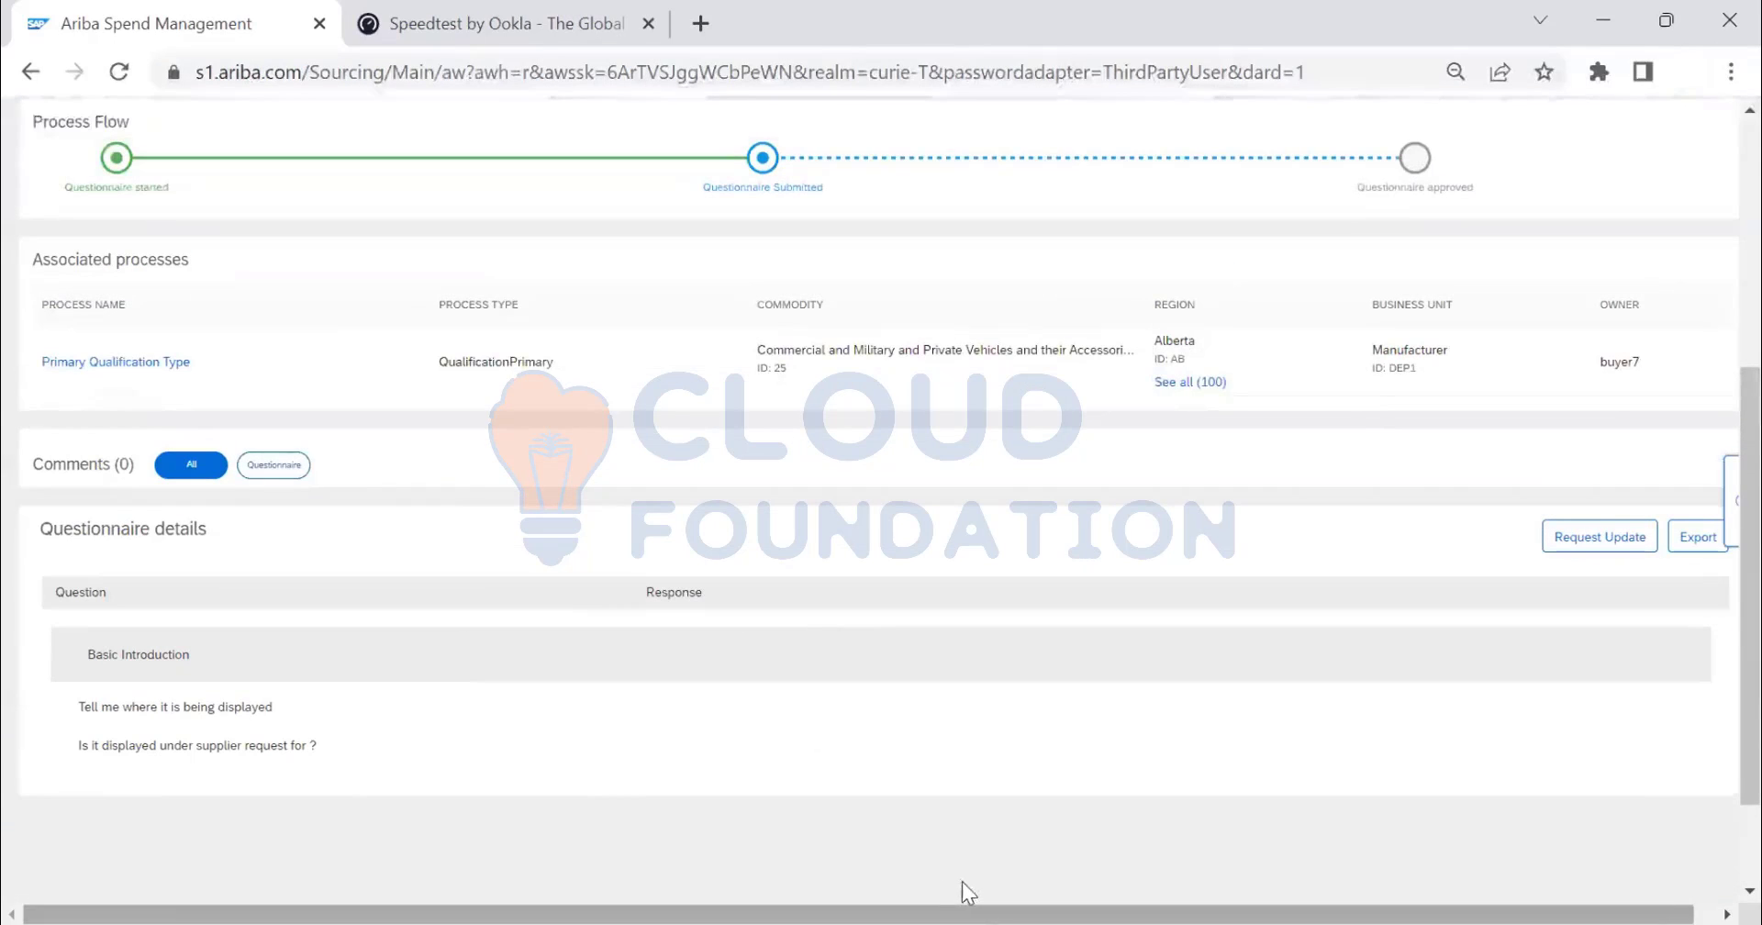
drag(1099, 906, 1210, 906)
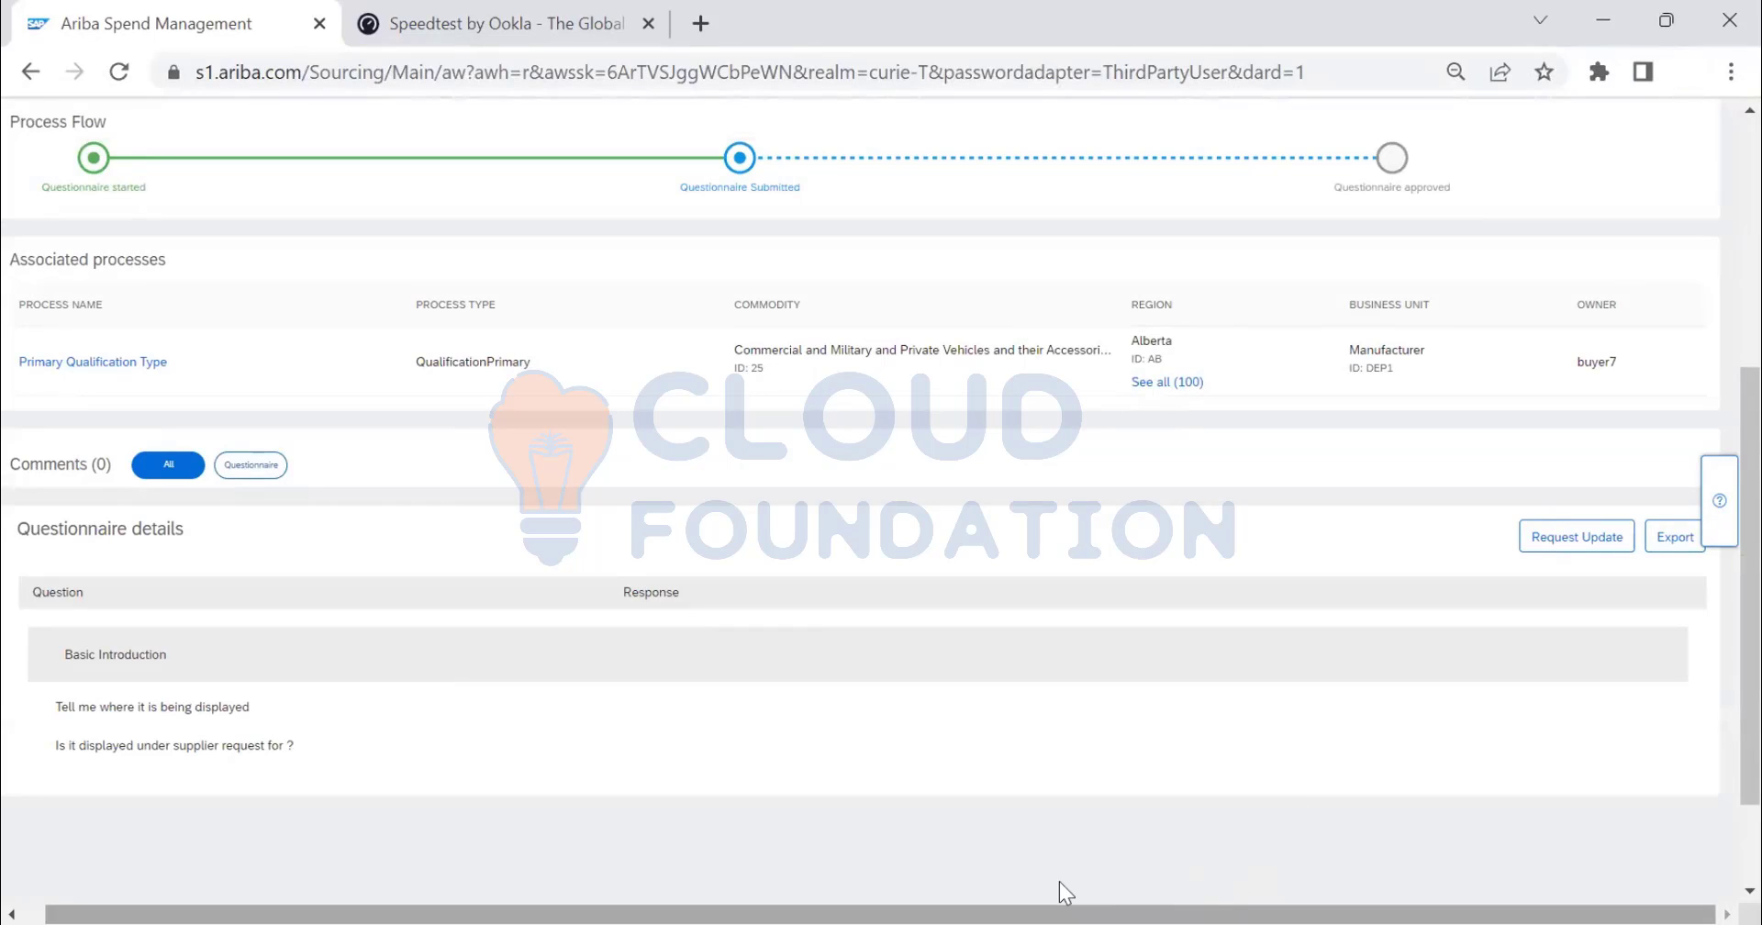
scroll(932, 840, left, 1)
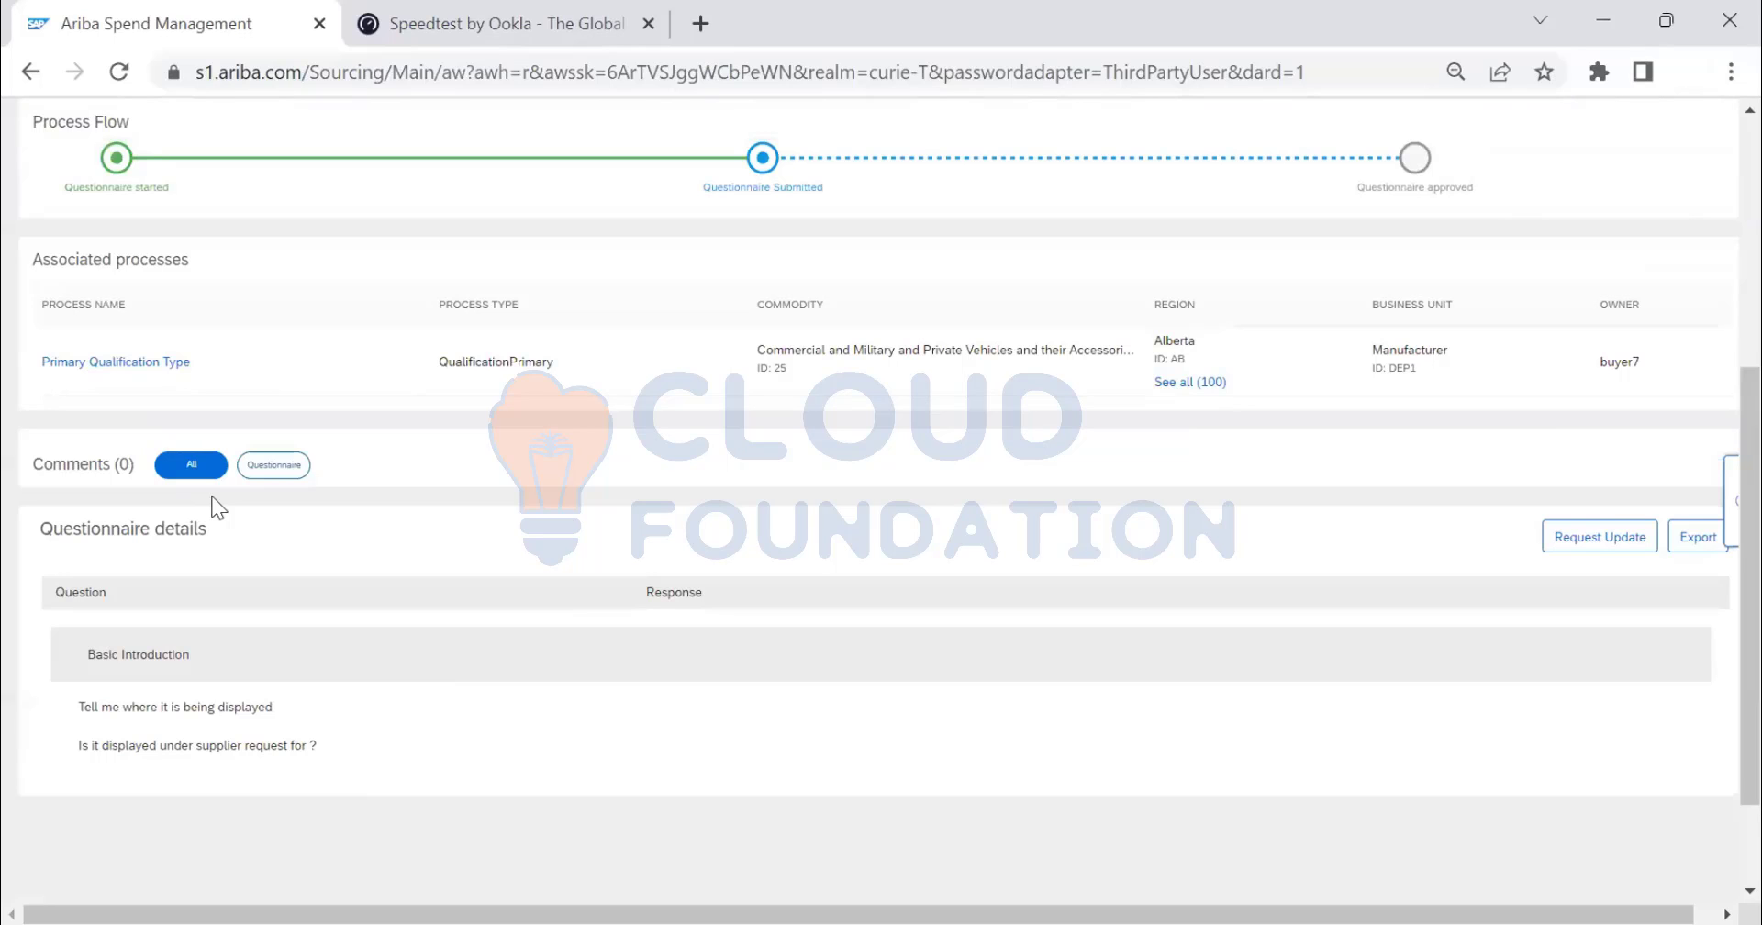
click(1595, 538)
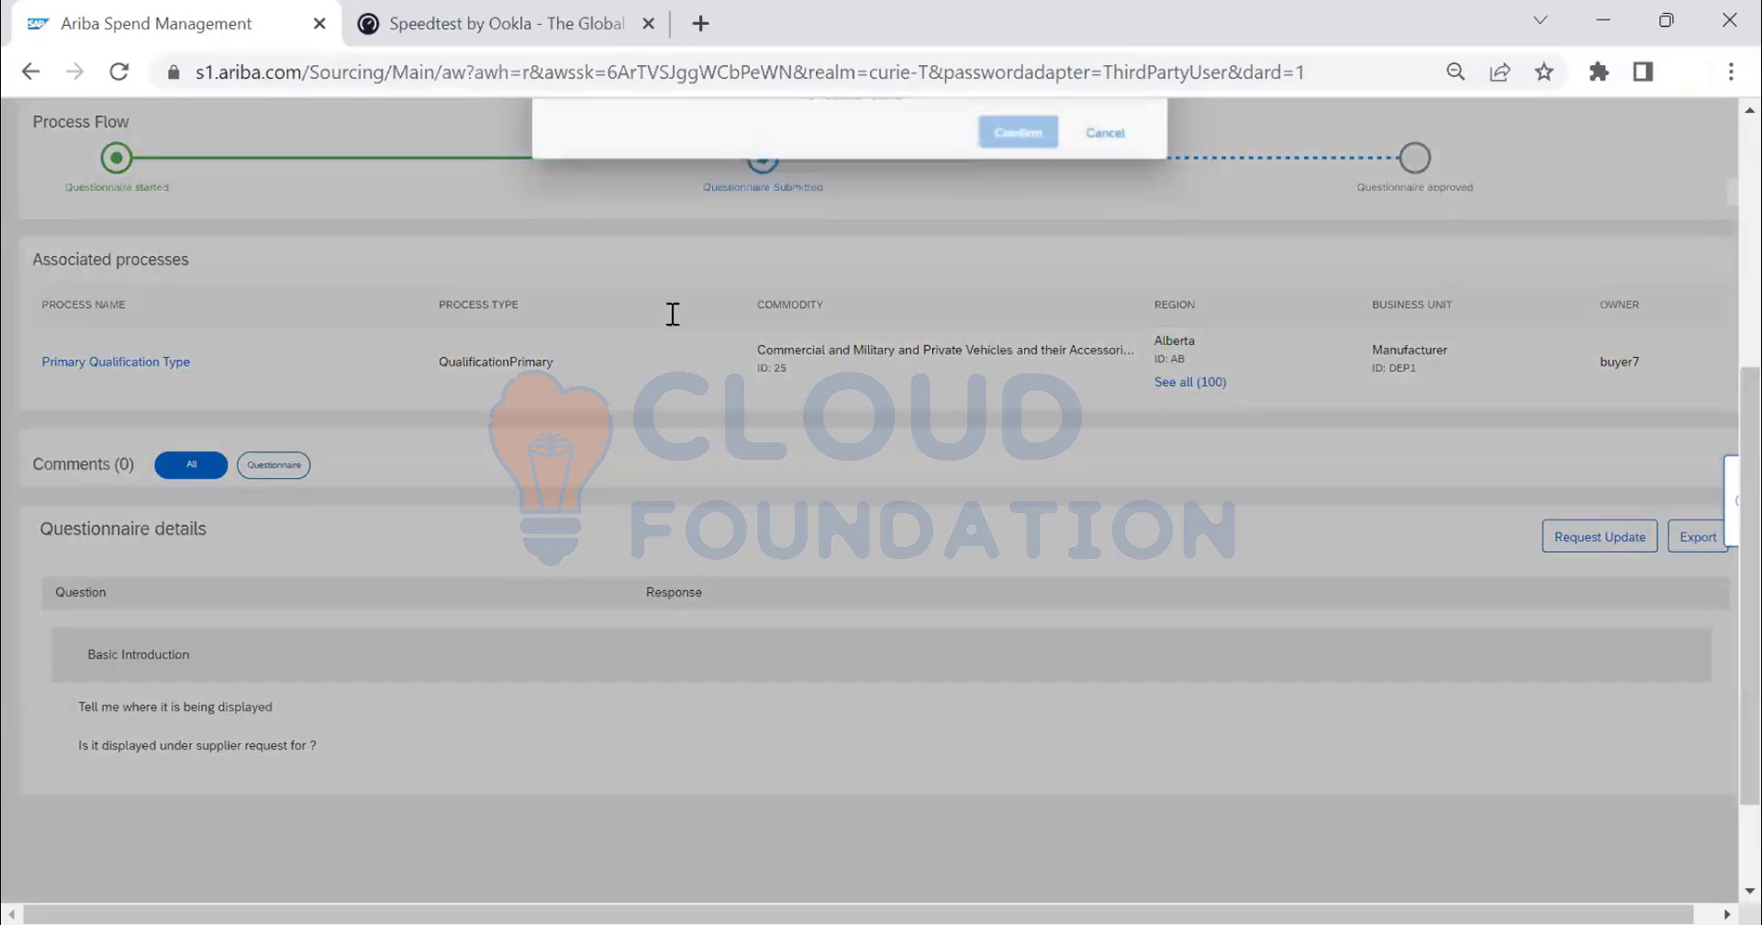
- Browse the request form and filter it to show only questionnaire comments
scroll(750, 578, up, 5)
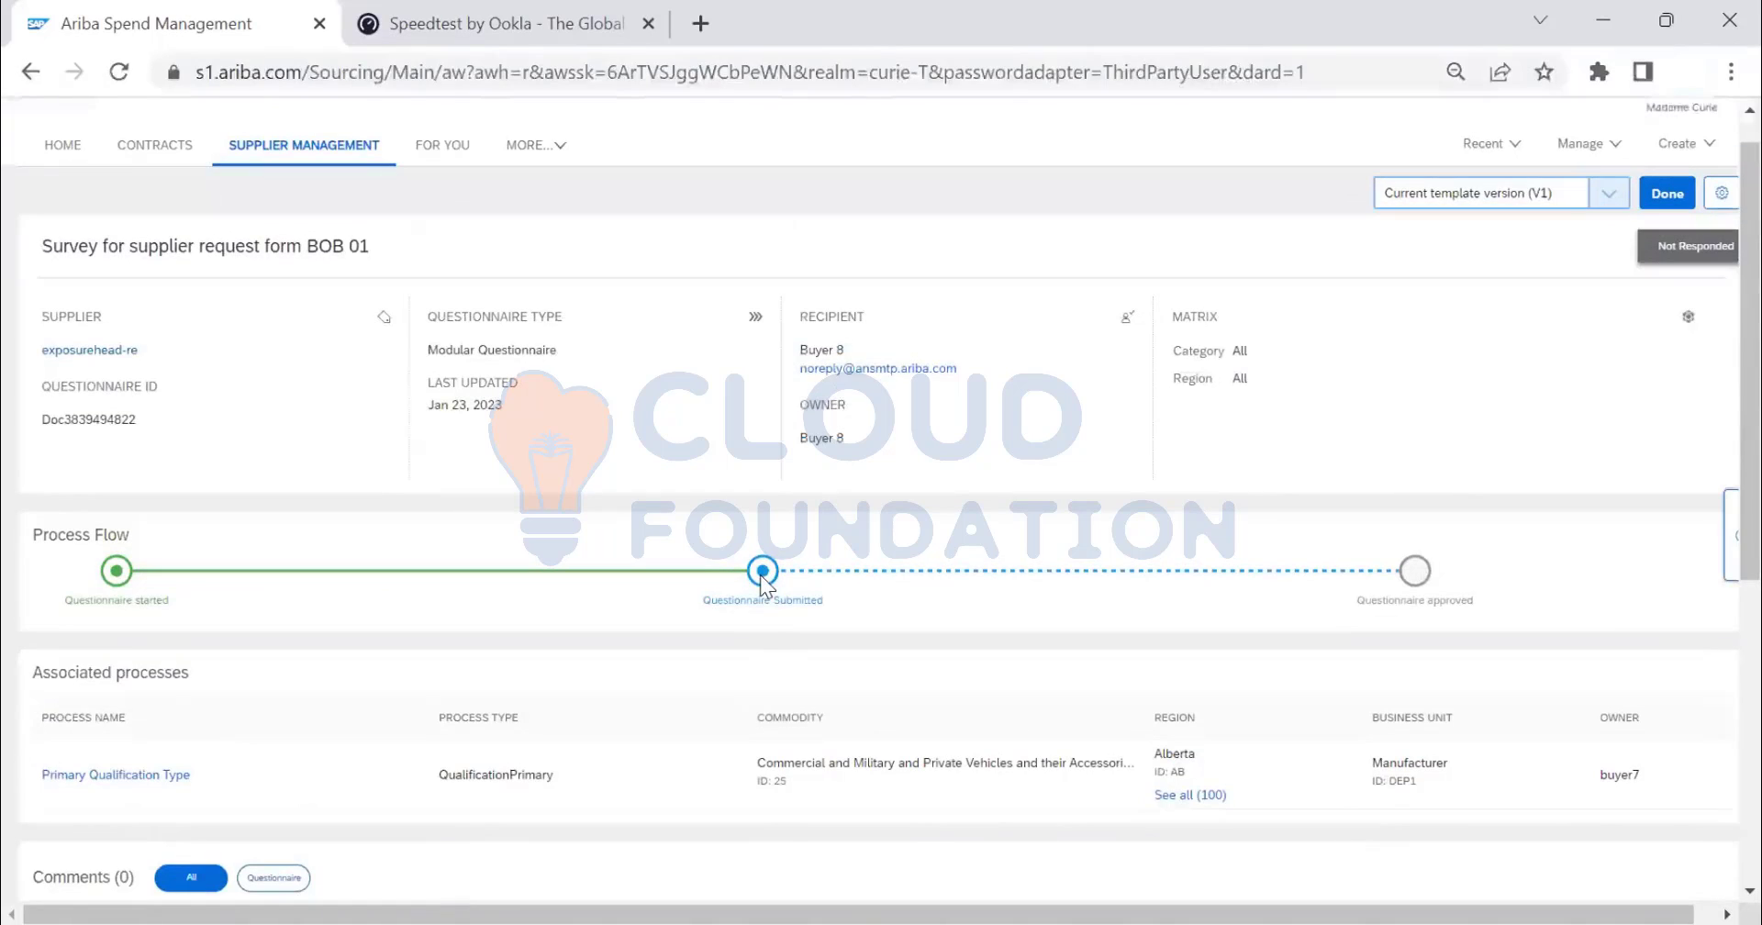
scroll(758, 580, down, 3)
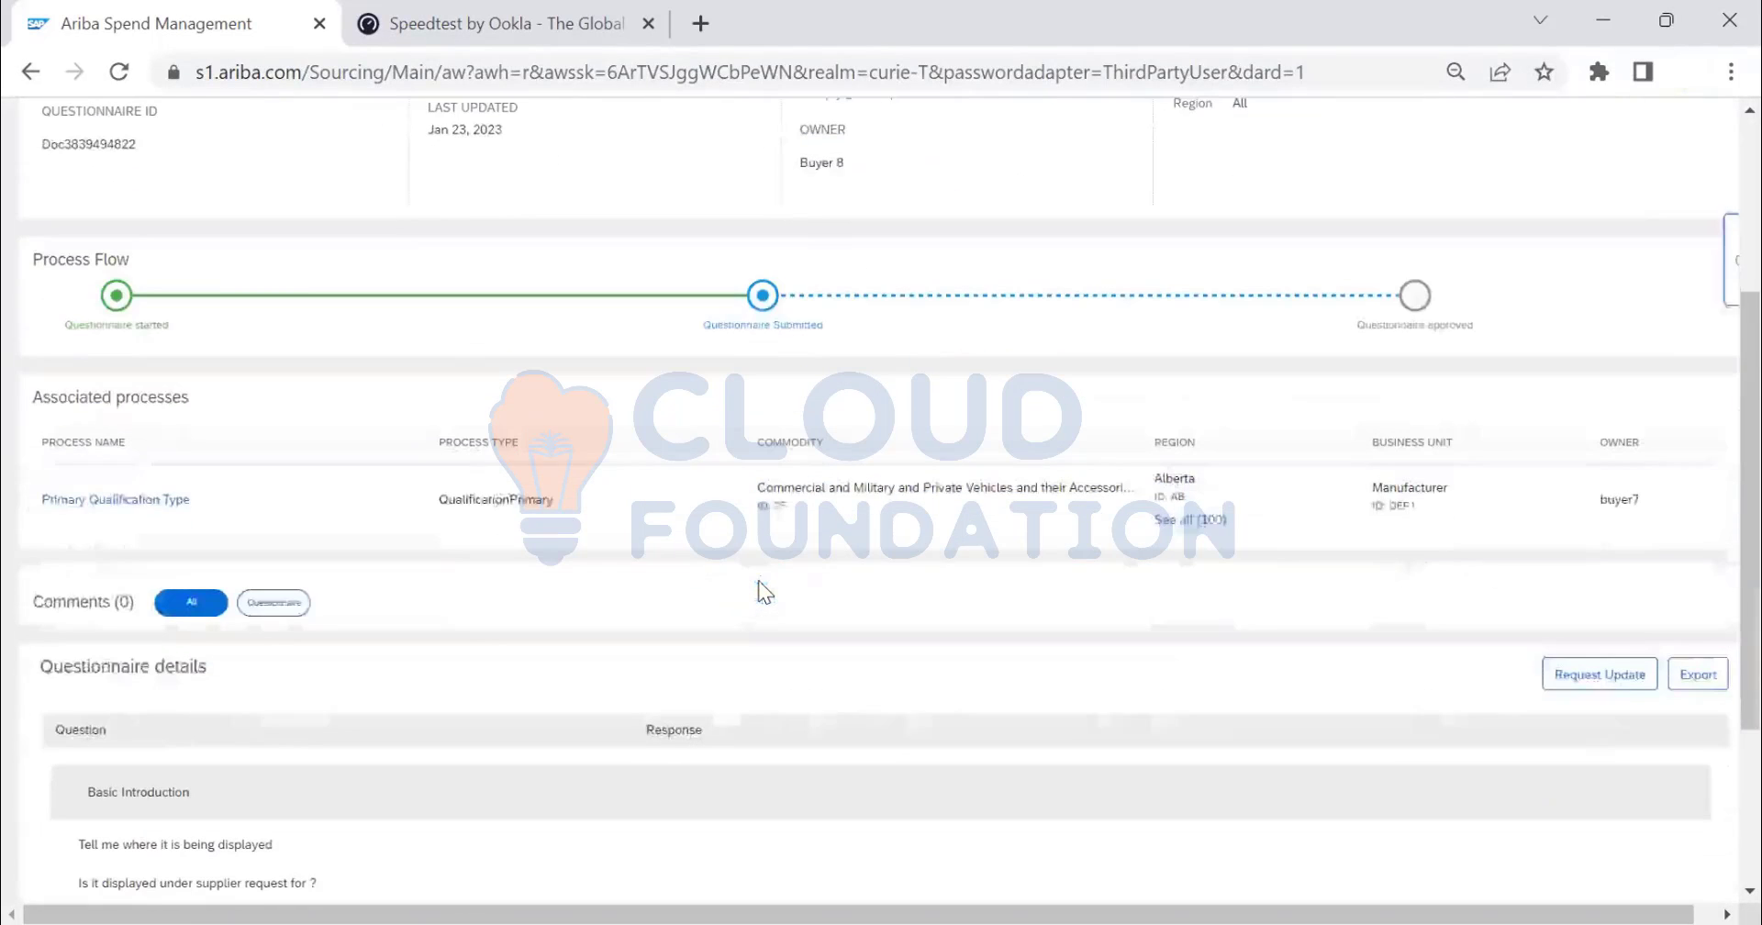
scroll(748, 582, down, 1)
scroll(734, 578, up, 1)
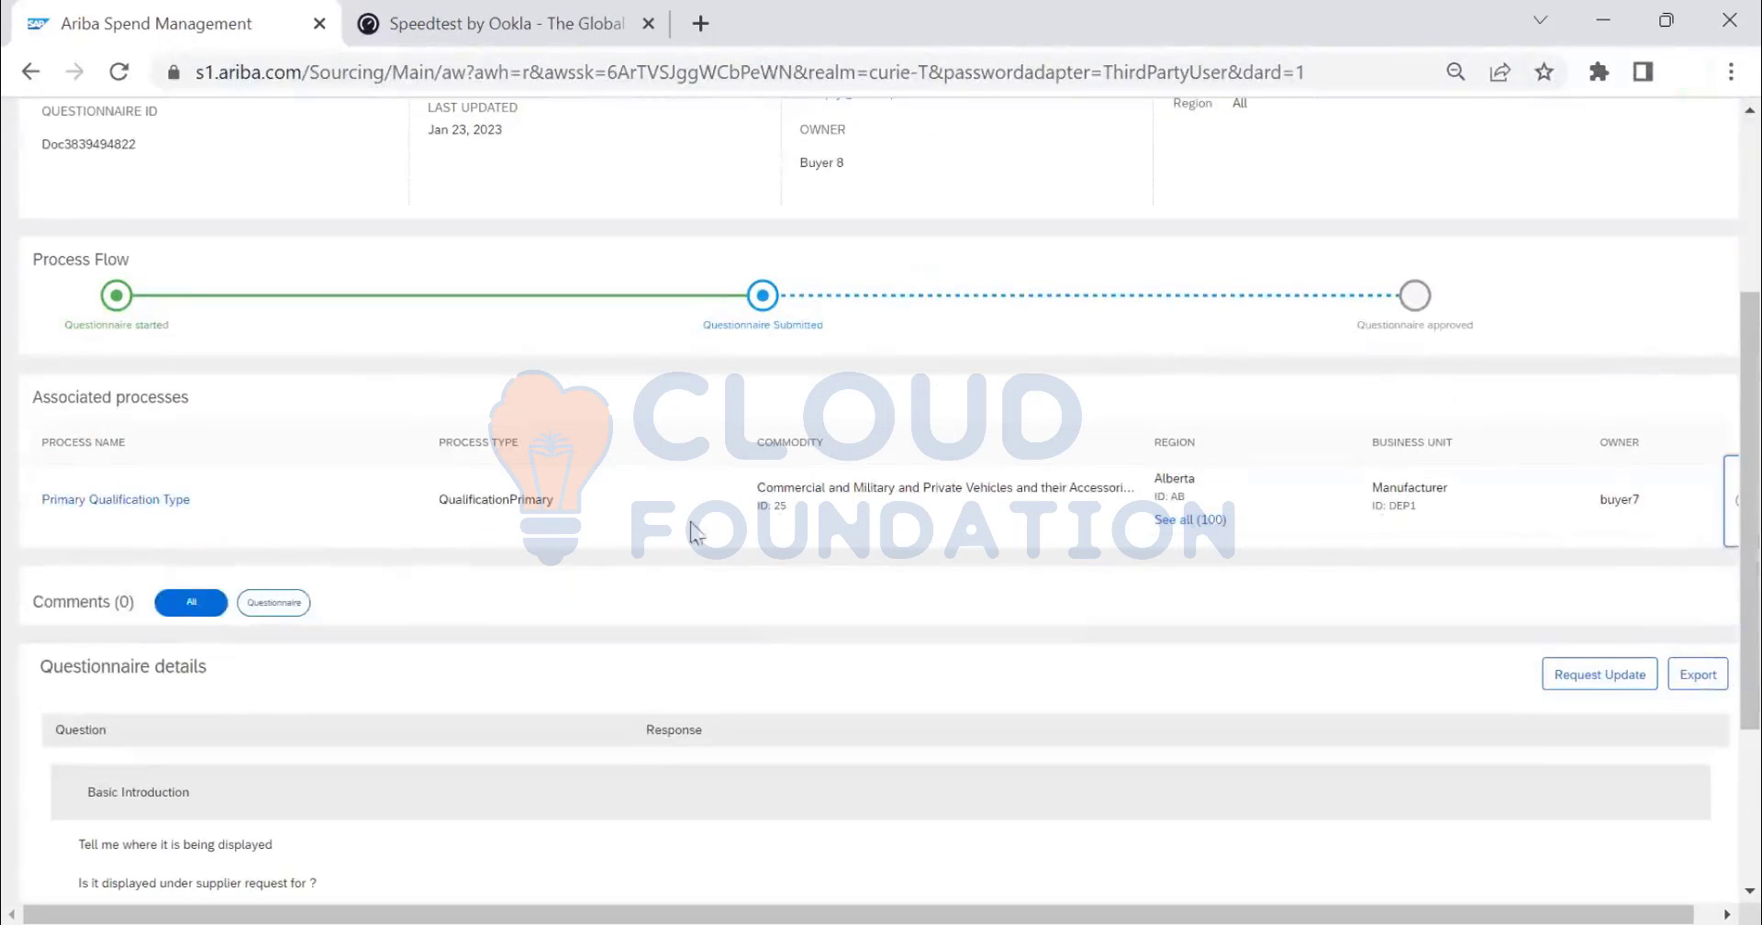
scroll(1393, 526, down, 3)
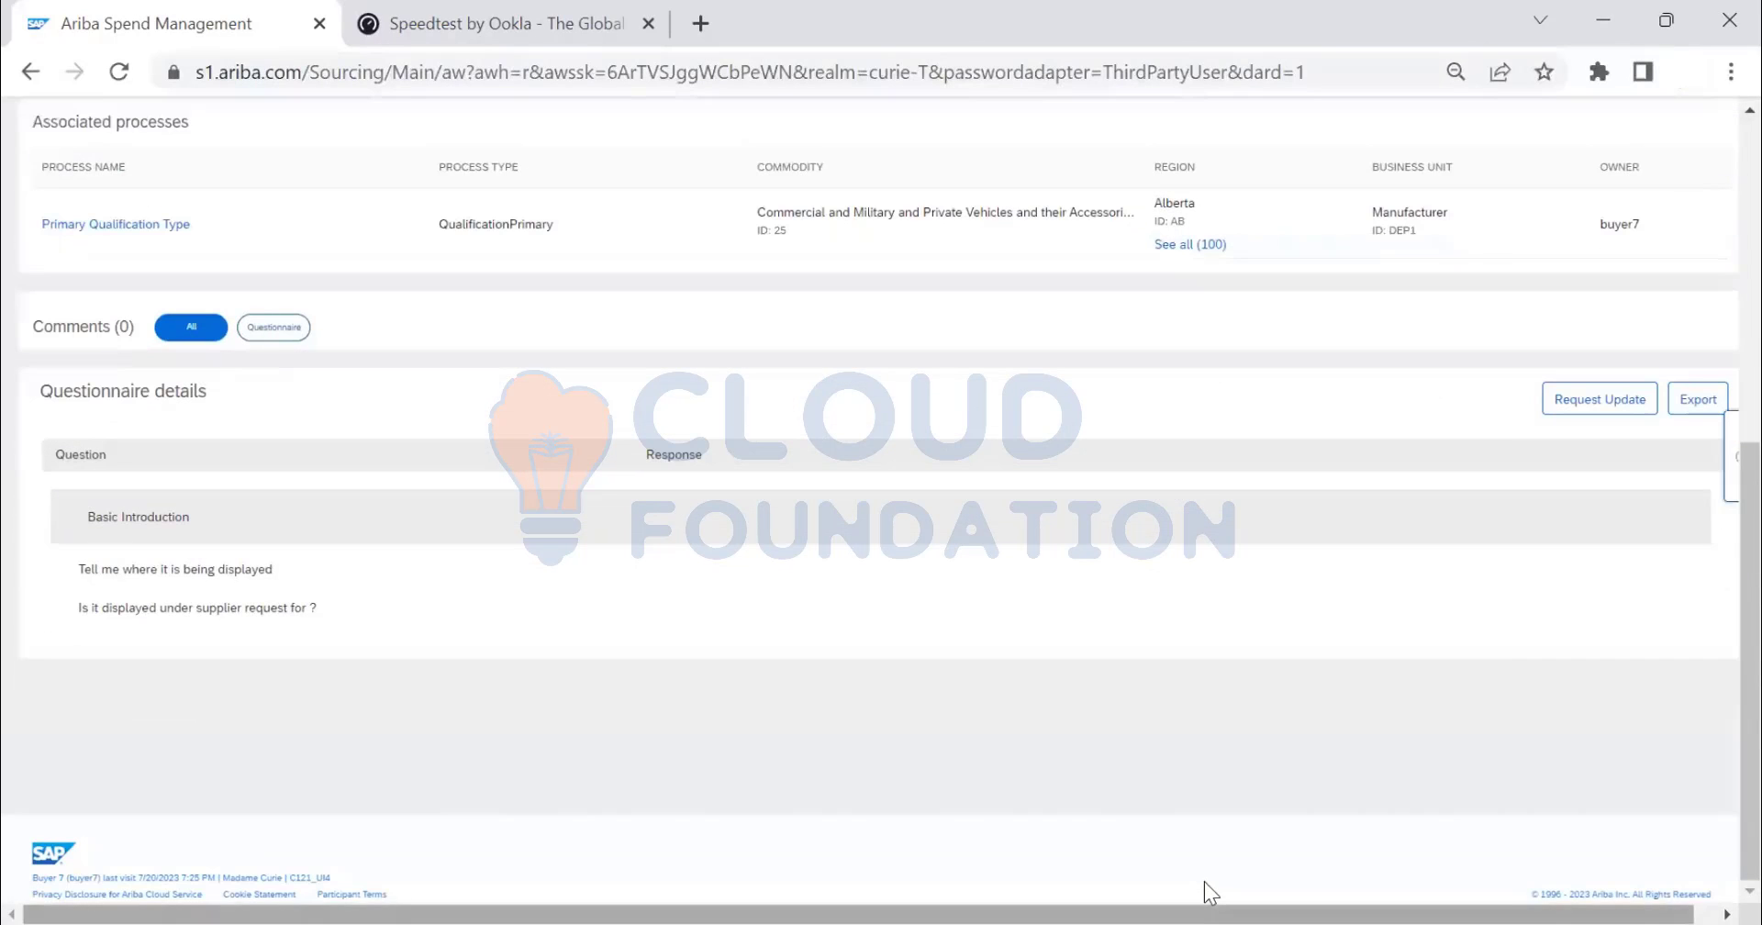
scroll(1330, 877, right, 1)
scroll(1242, 700, up, 3)
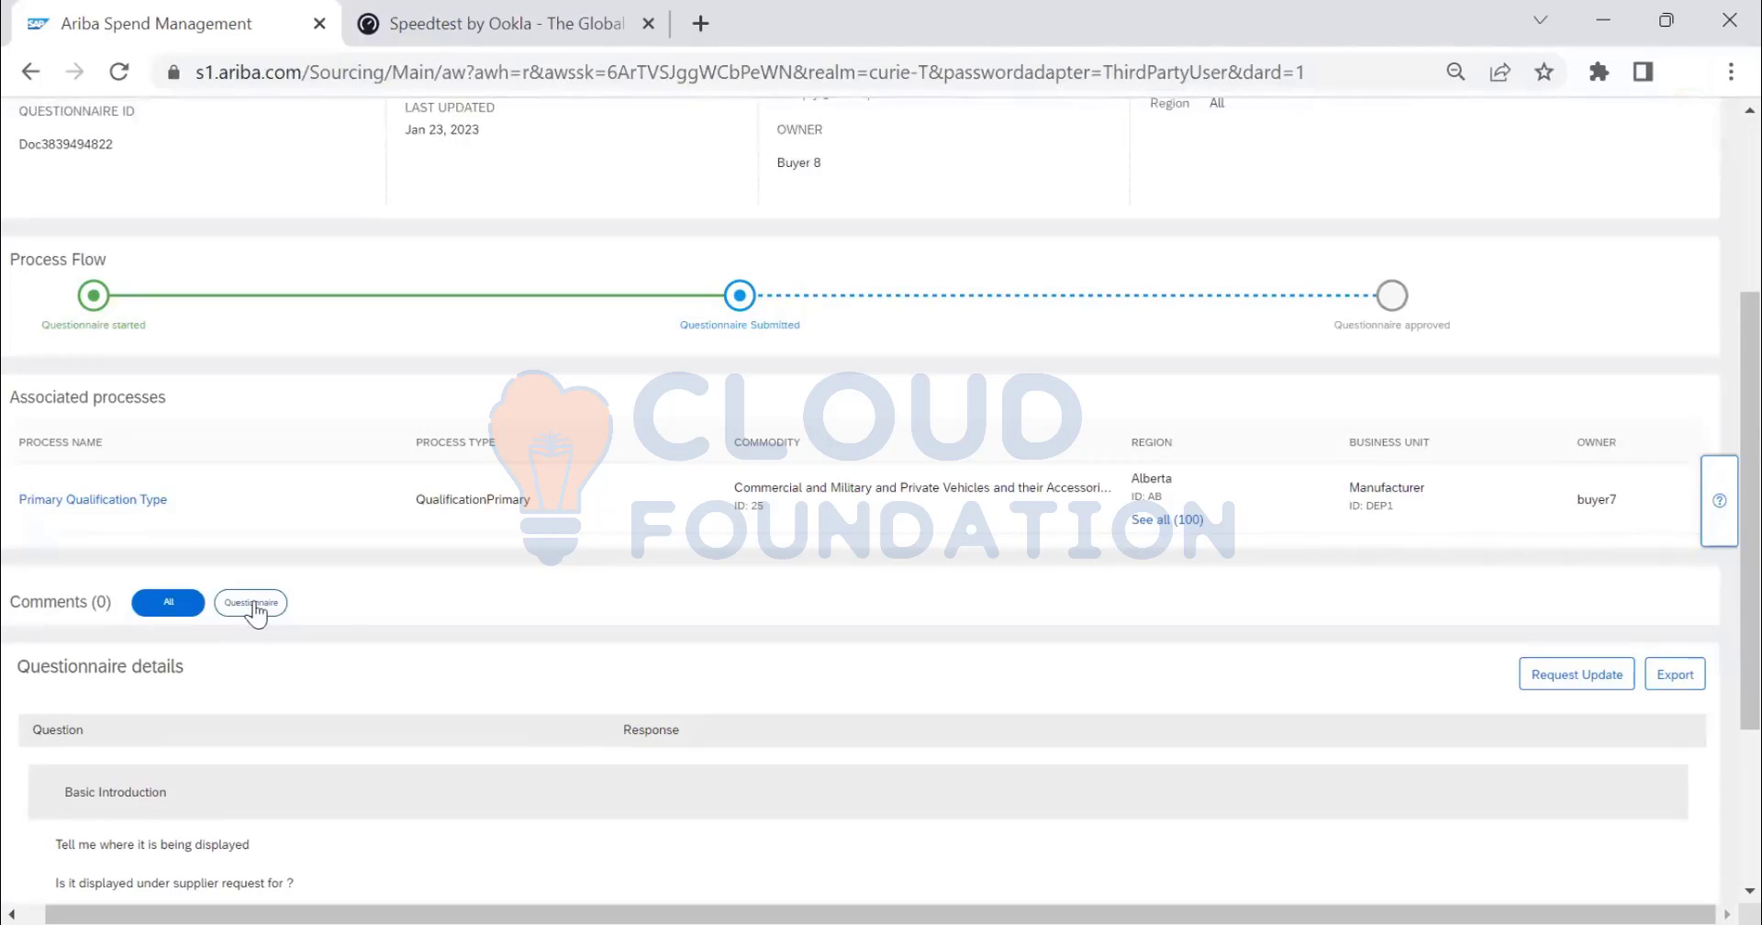
click(253, 605)
scroll(365, 611, down, 2)
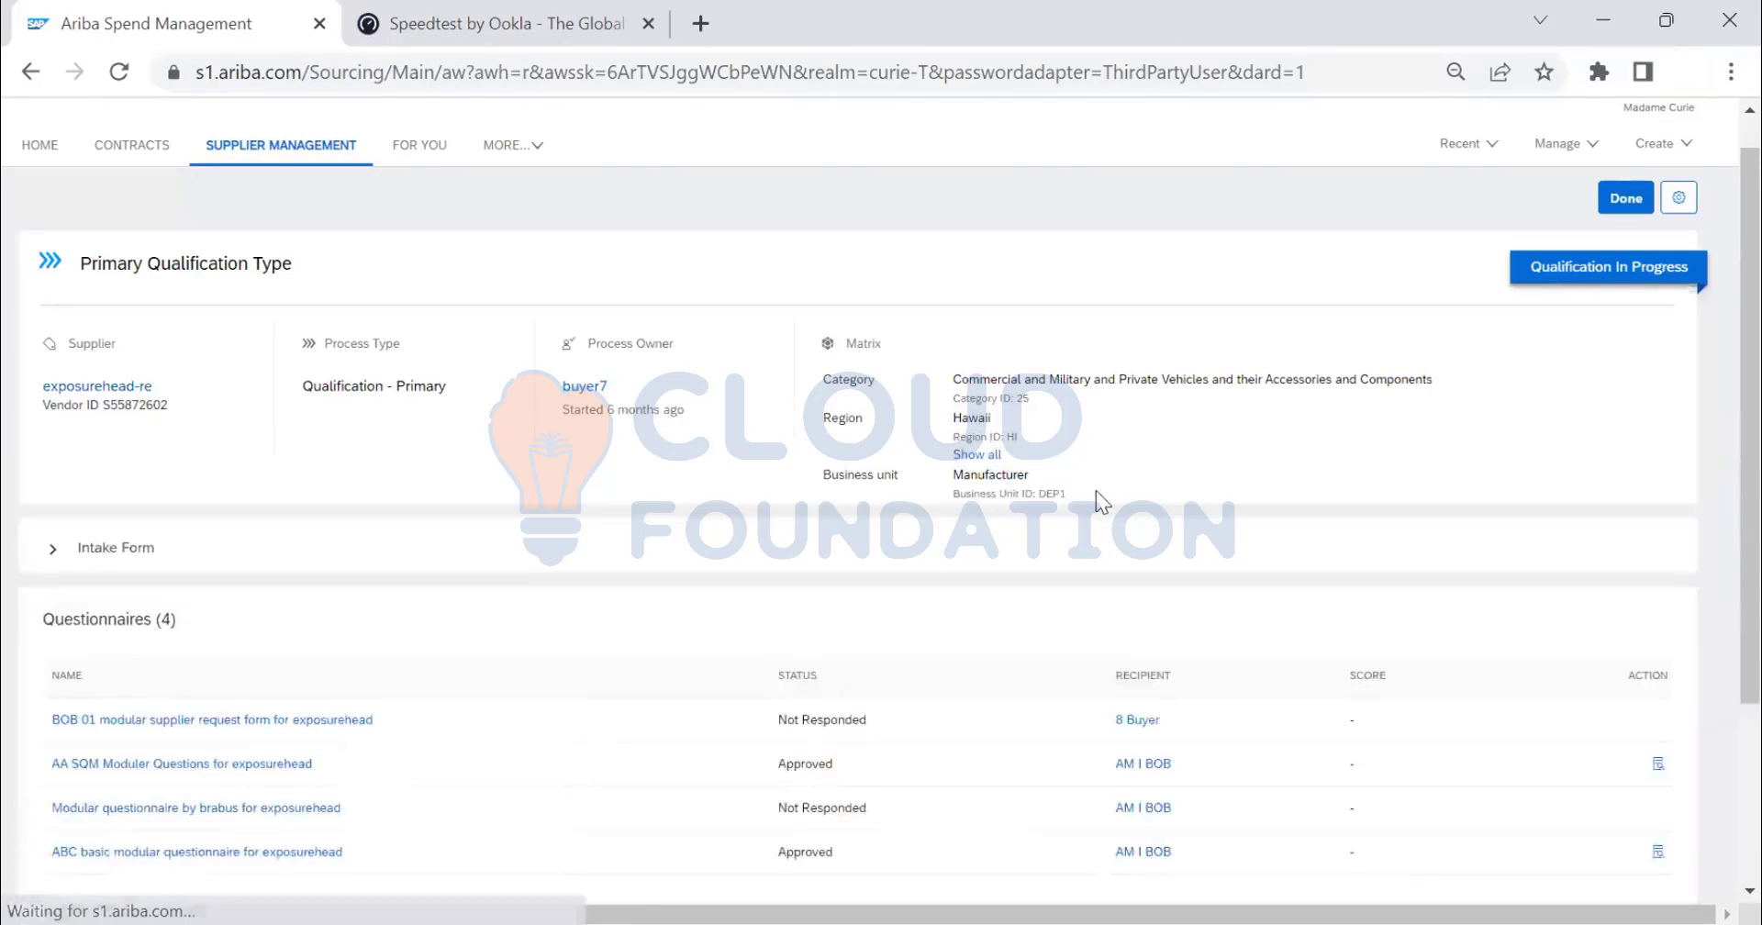
scroll(1095, 490, down, 2)
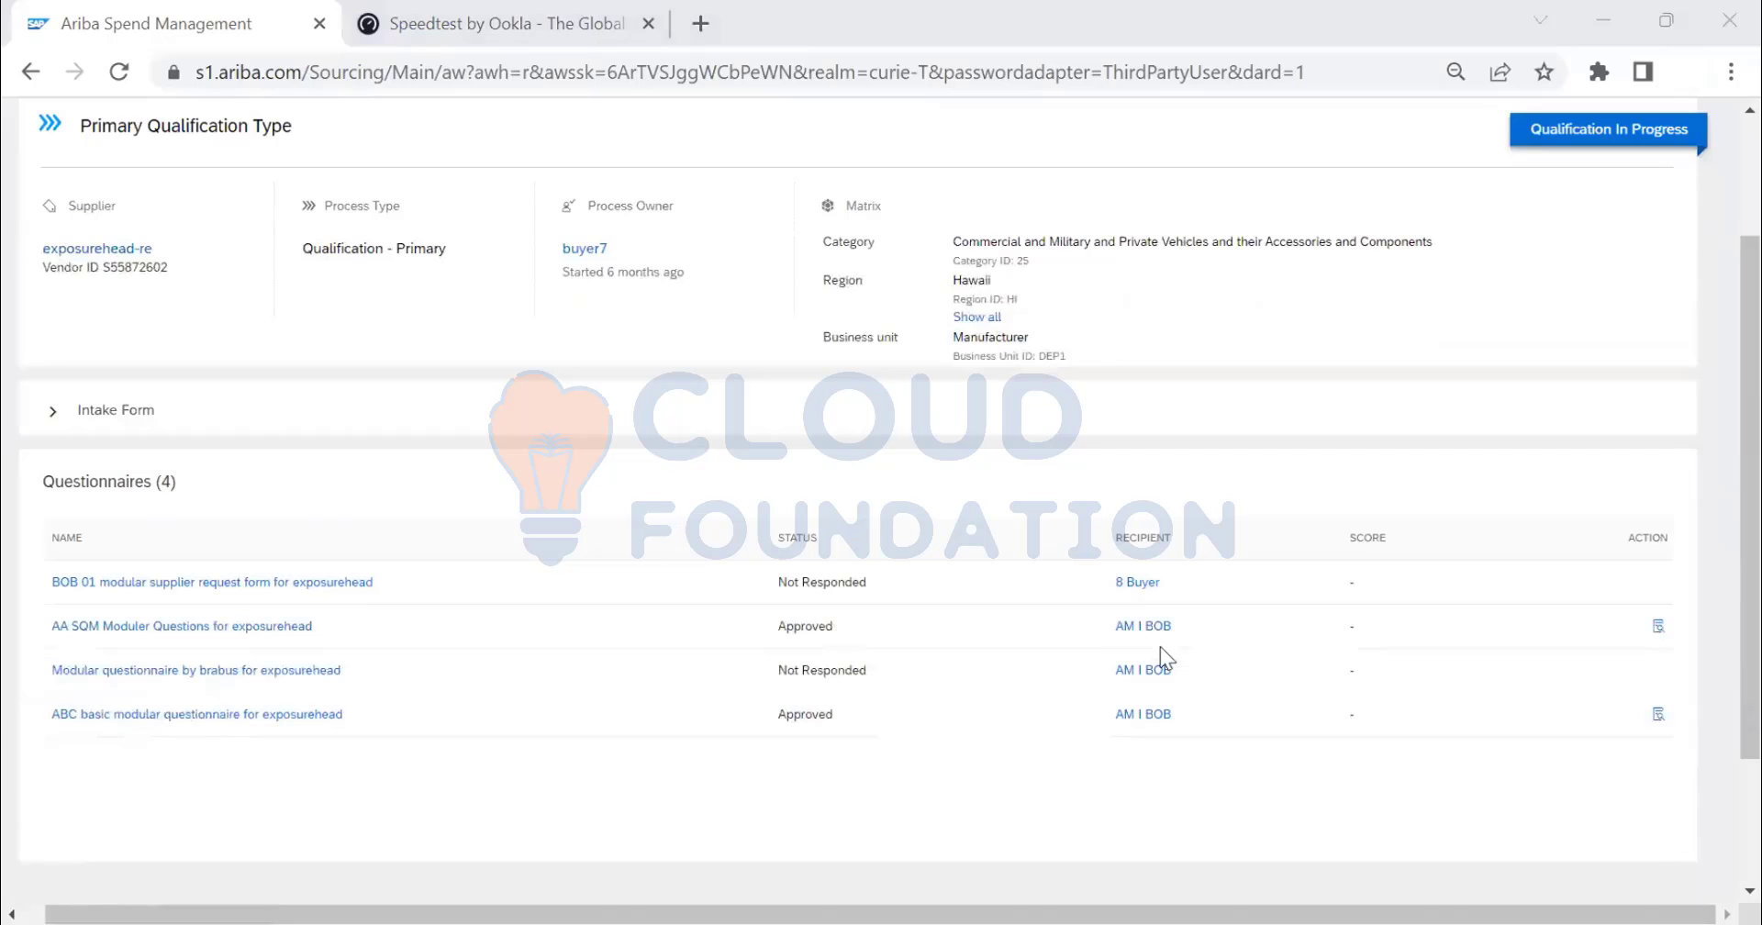
- Open the BOB 01 supplier request form questionnaire and ask the supplier to update it
click(140, 584)
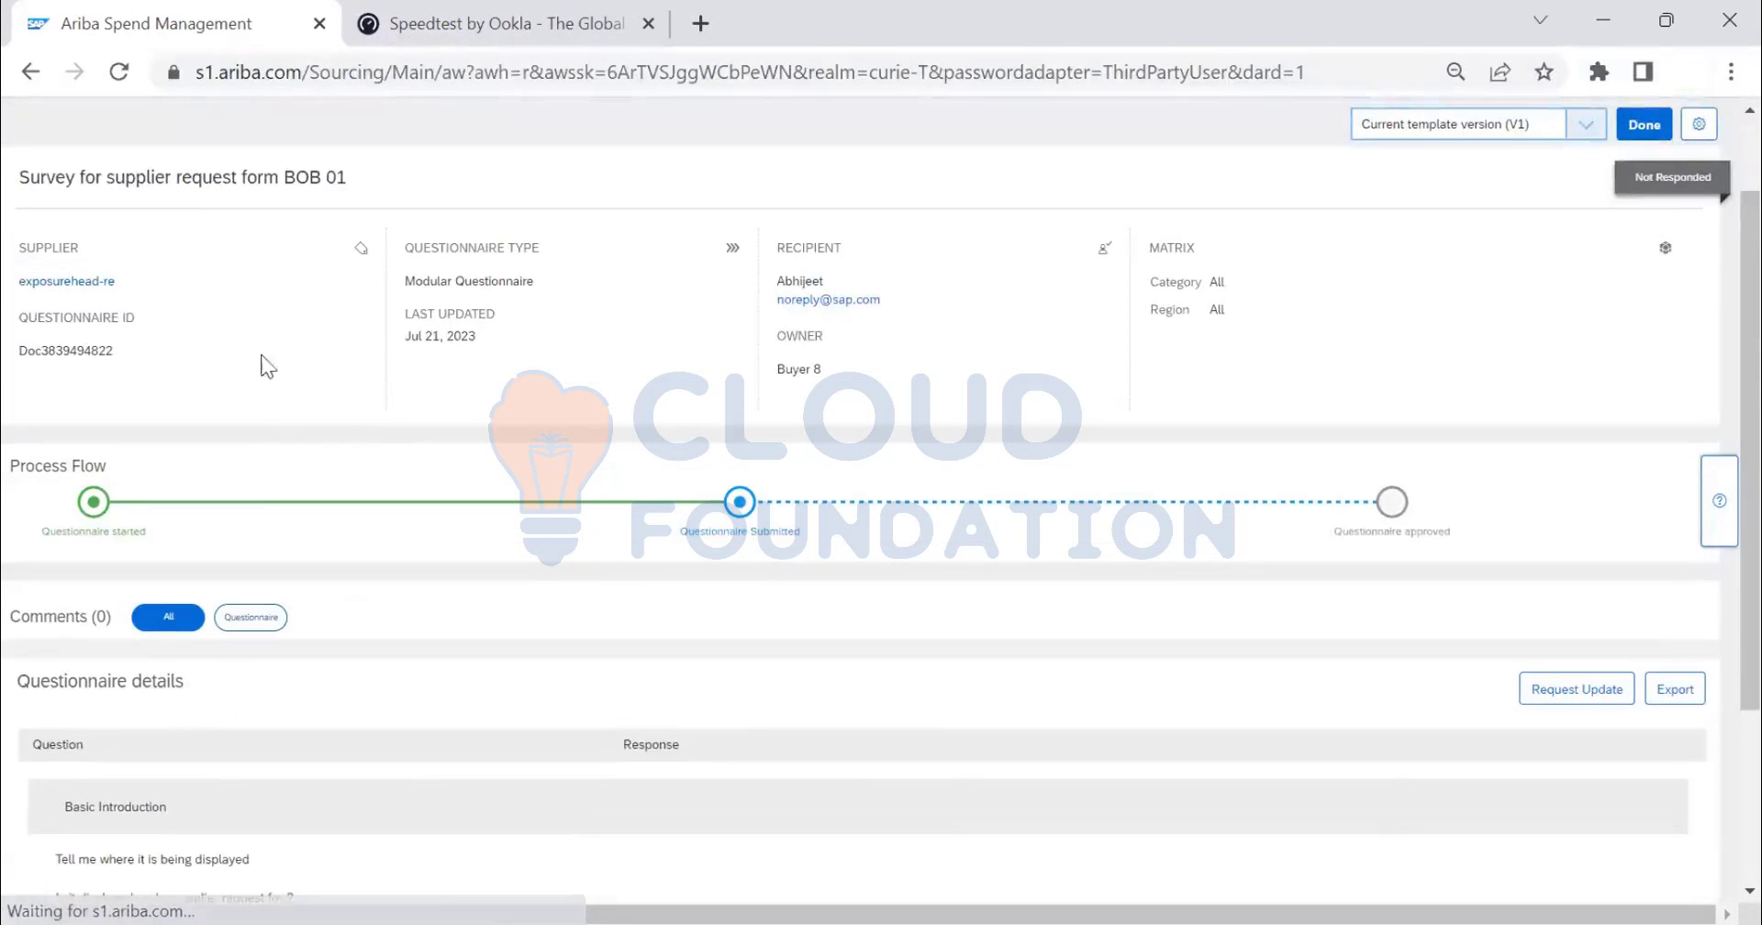
scroll(1000, 551, down, 2)
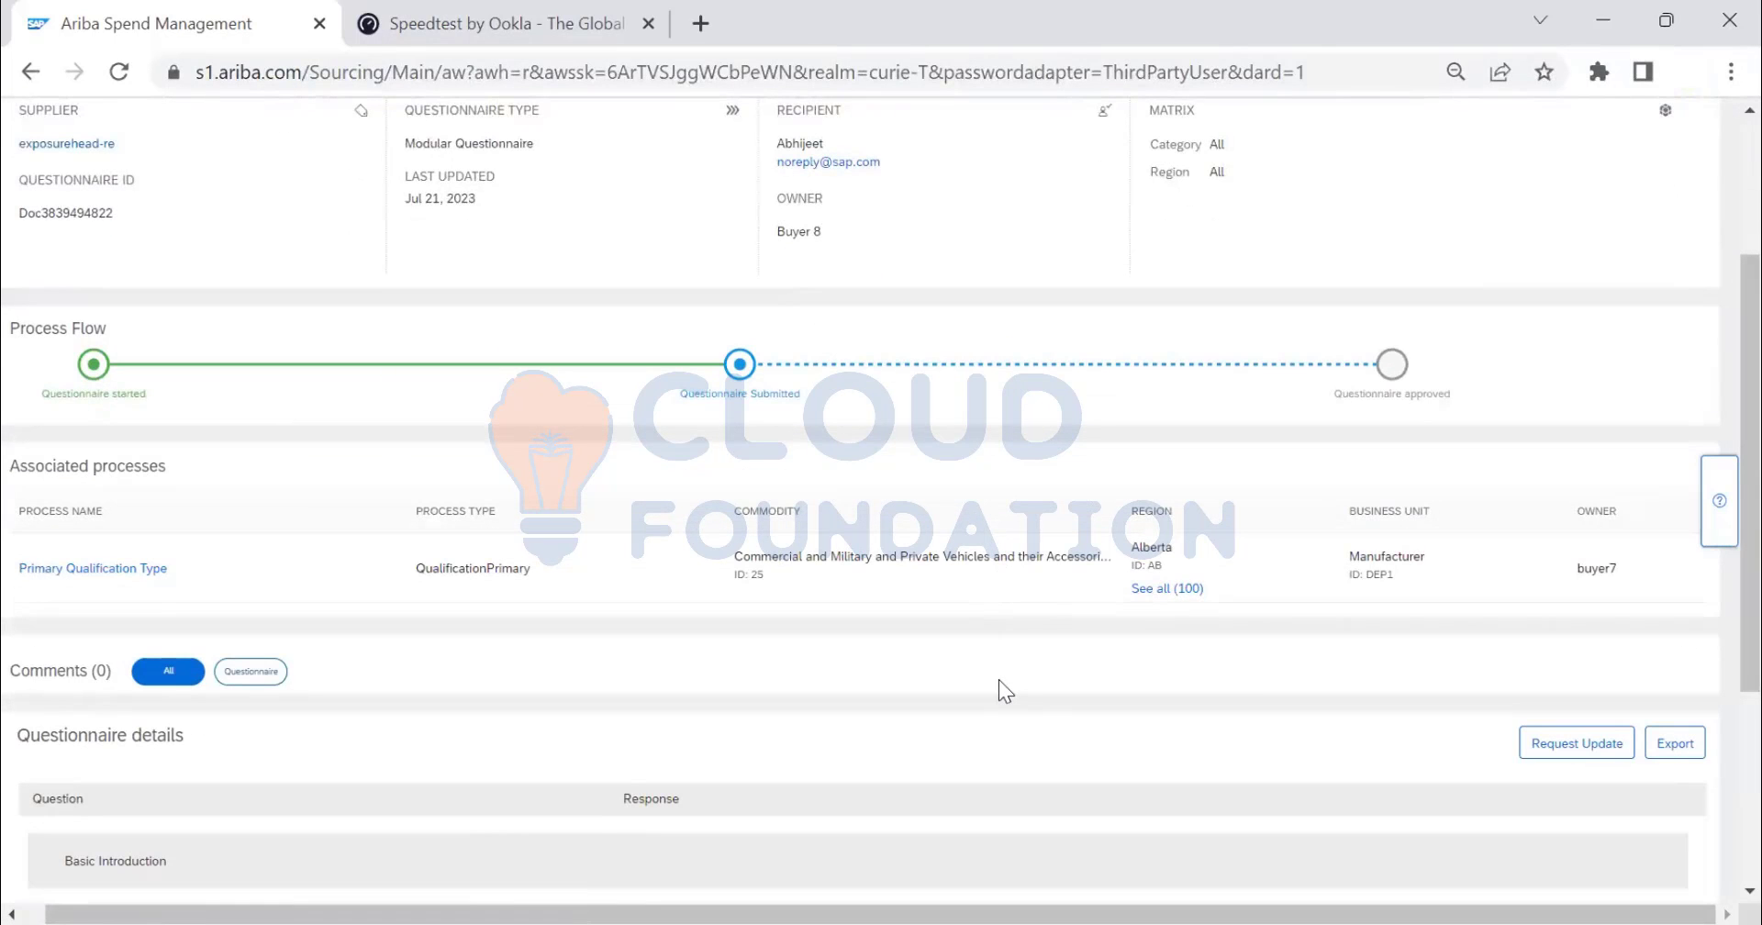
scroll(998, 679, down, 3)
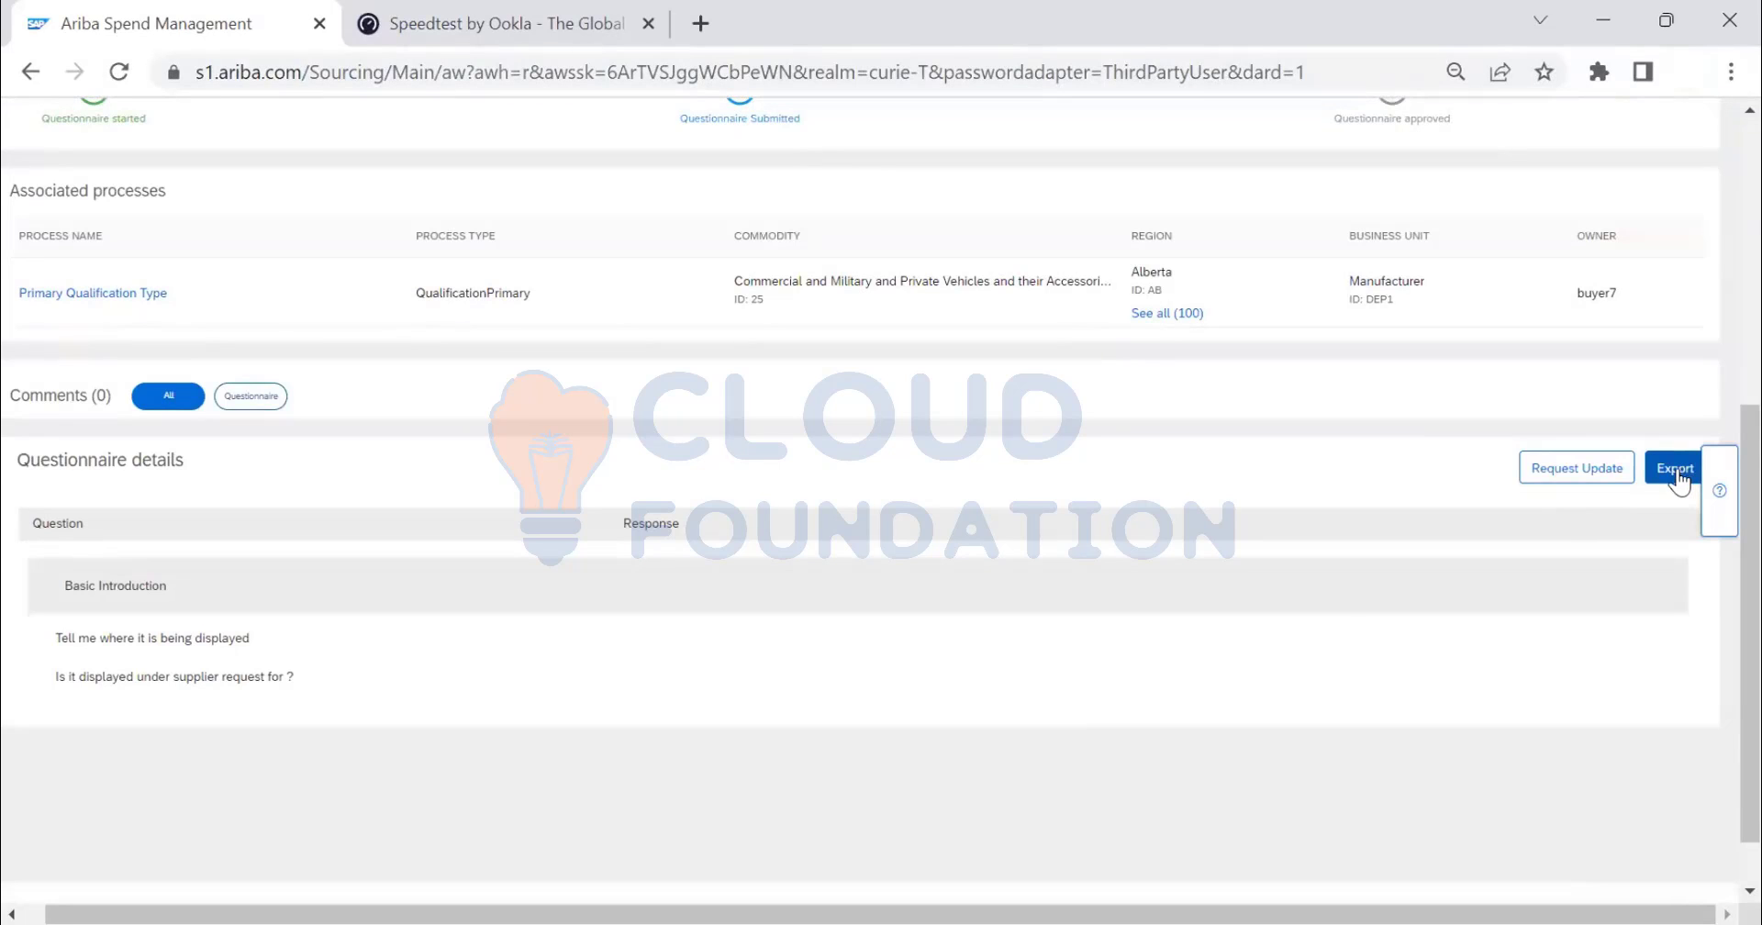
click(1569, 467)
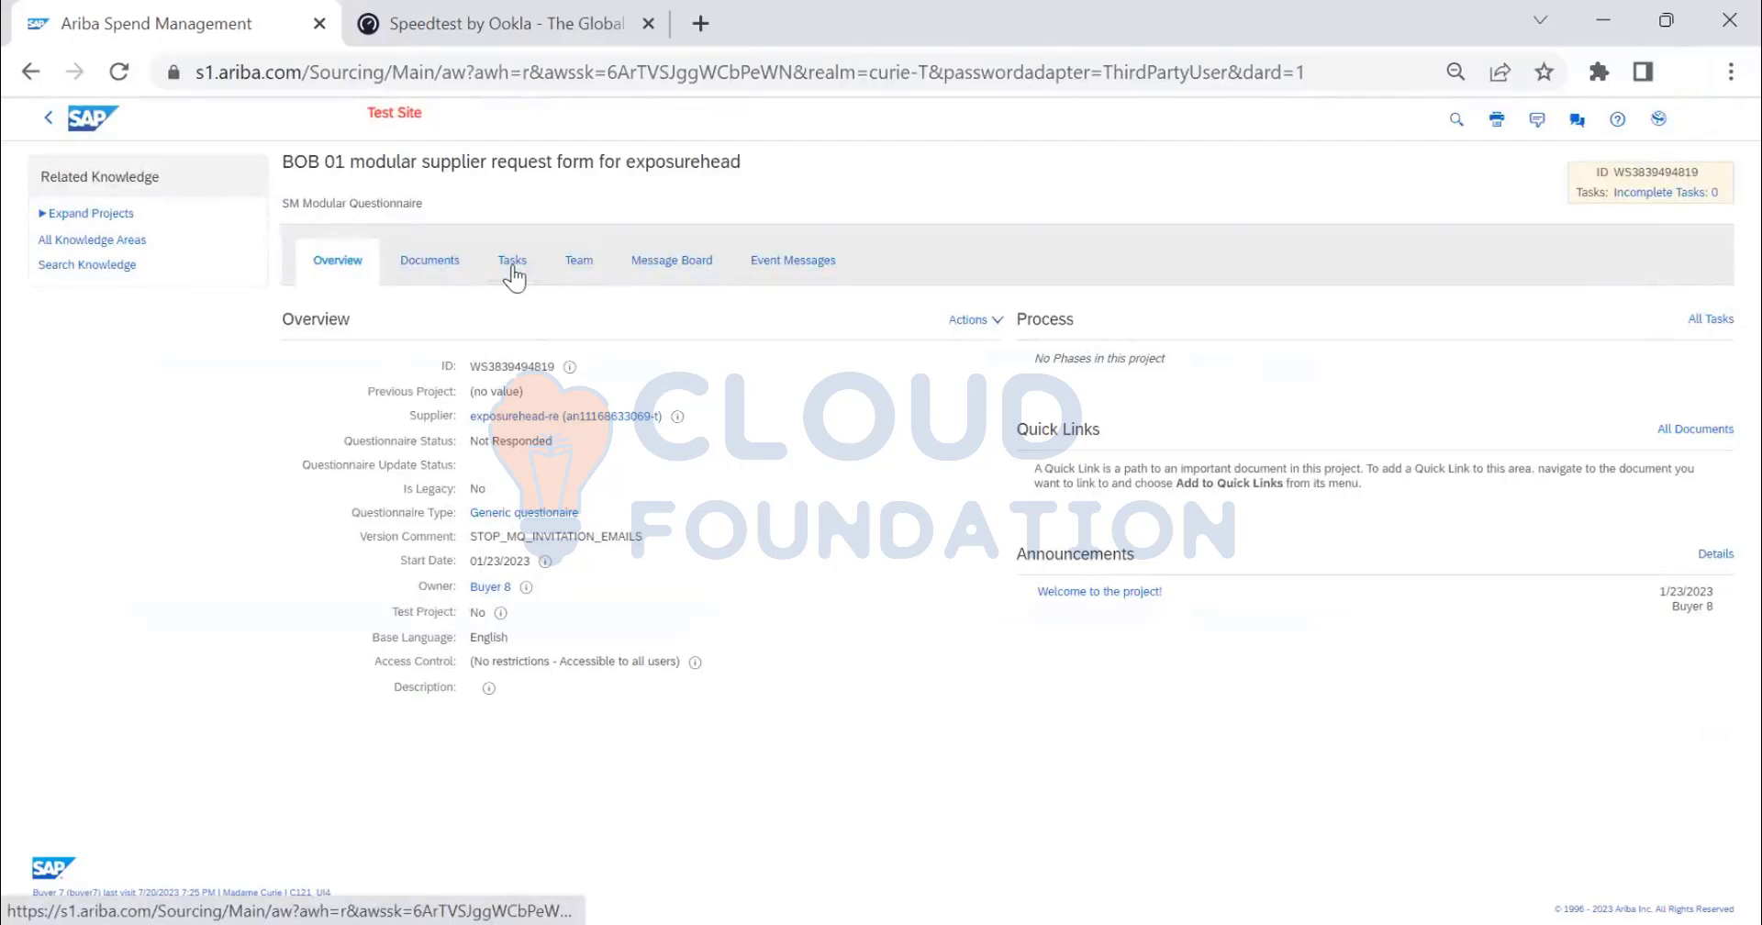
- View the MAPP header form template from the project's Documents, then return to the list
click(514, 268)
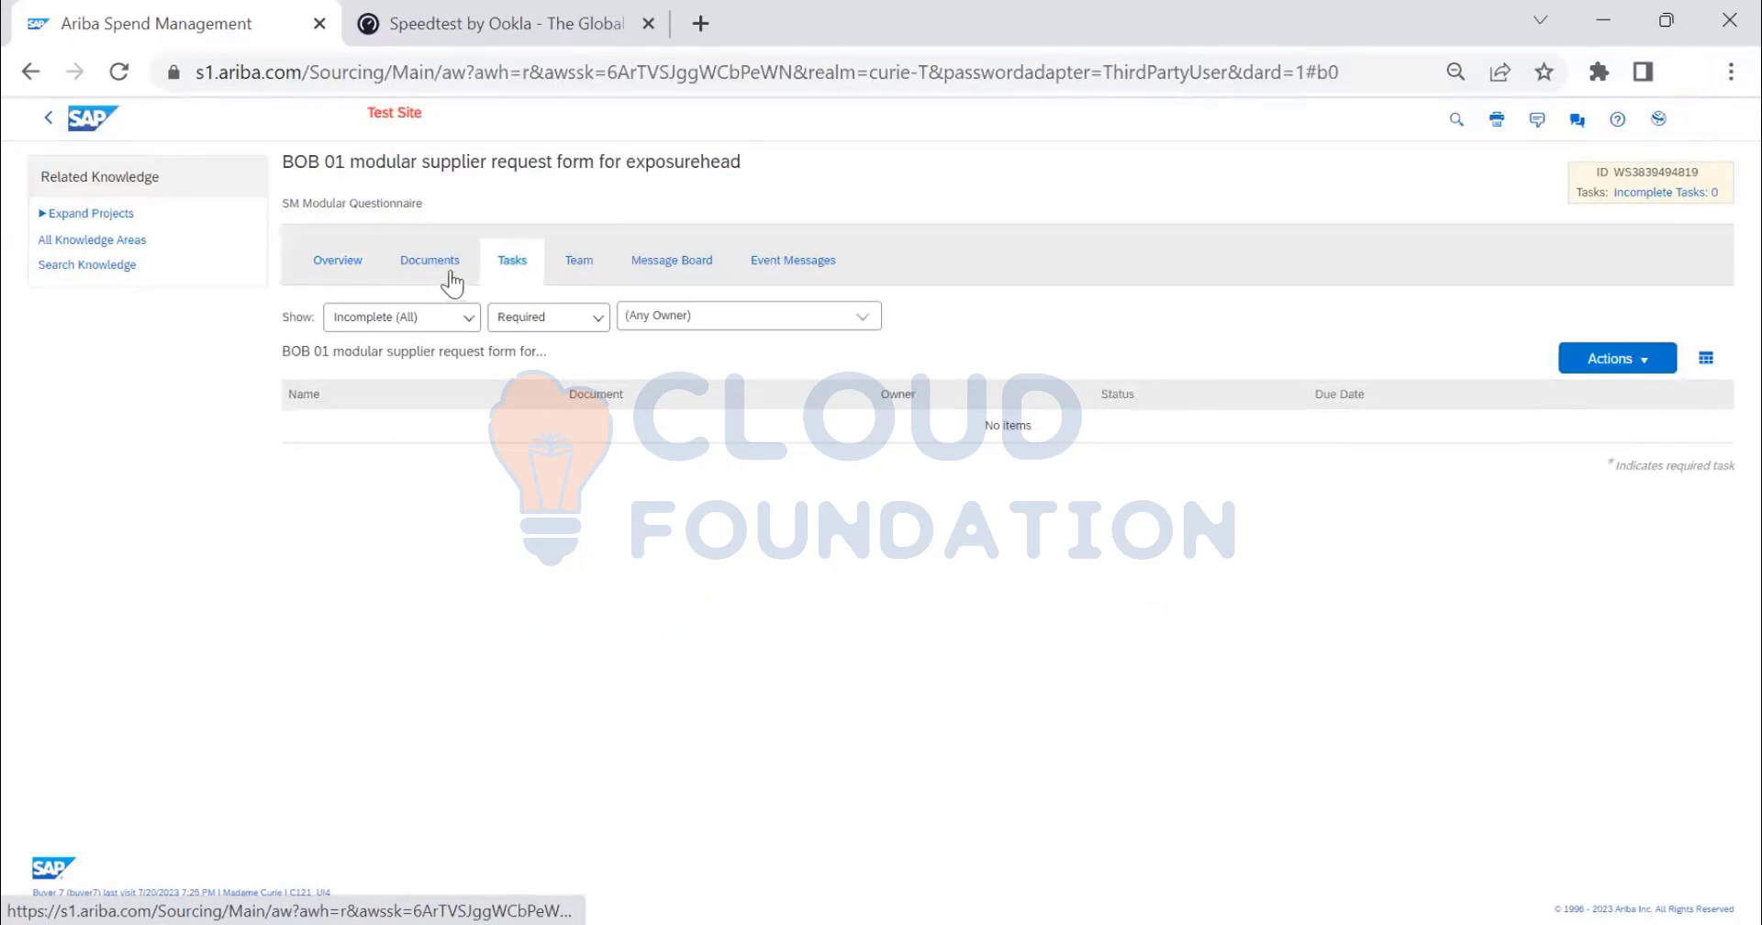
click(449, 272)
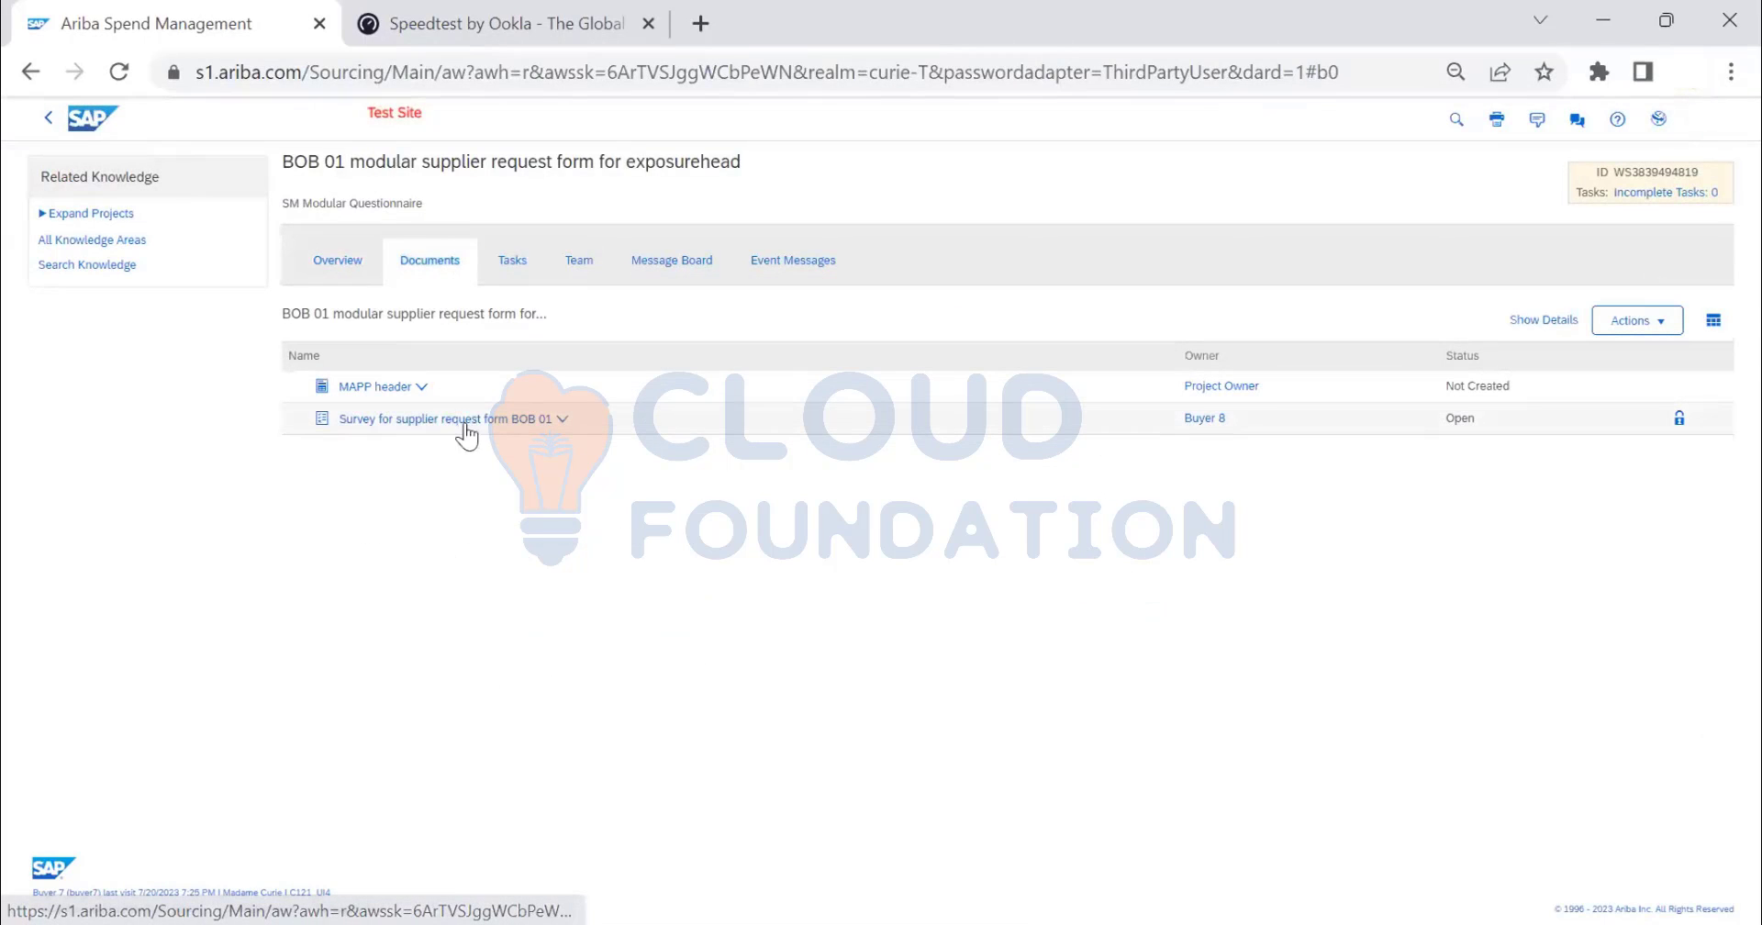
click(409, 387)
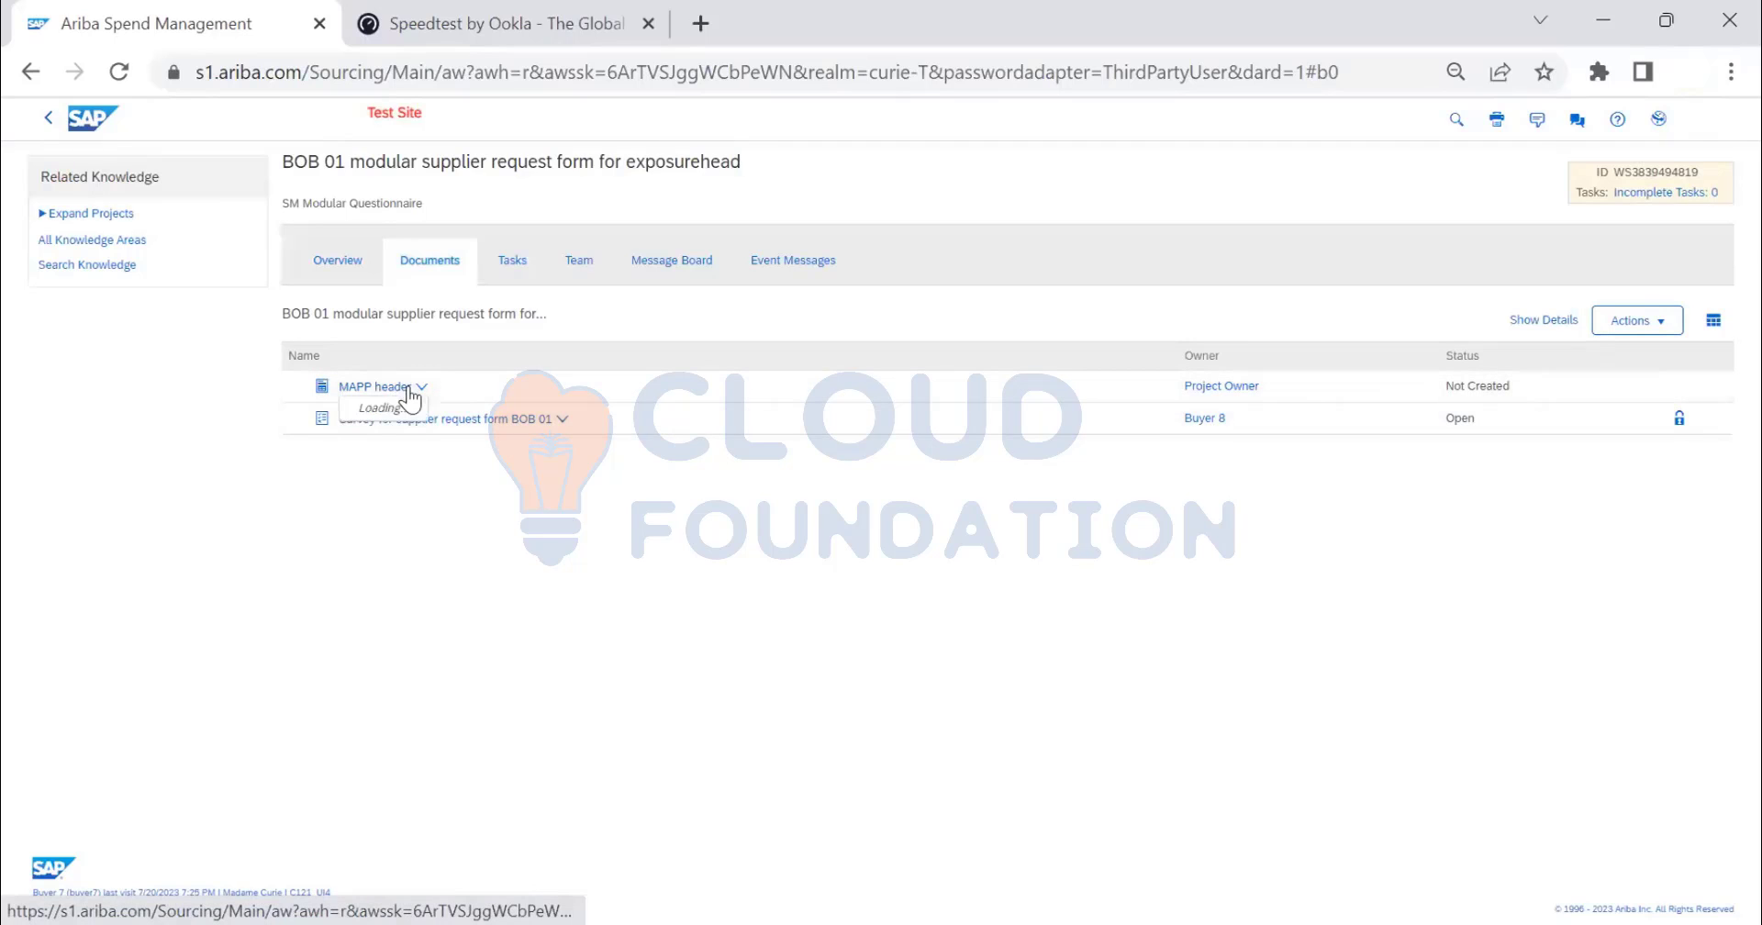
click(385, 450)
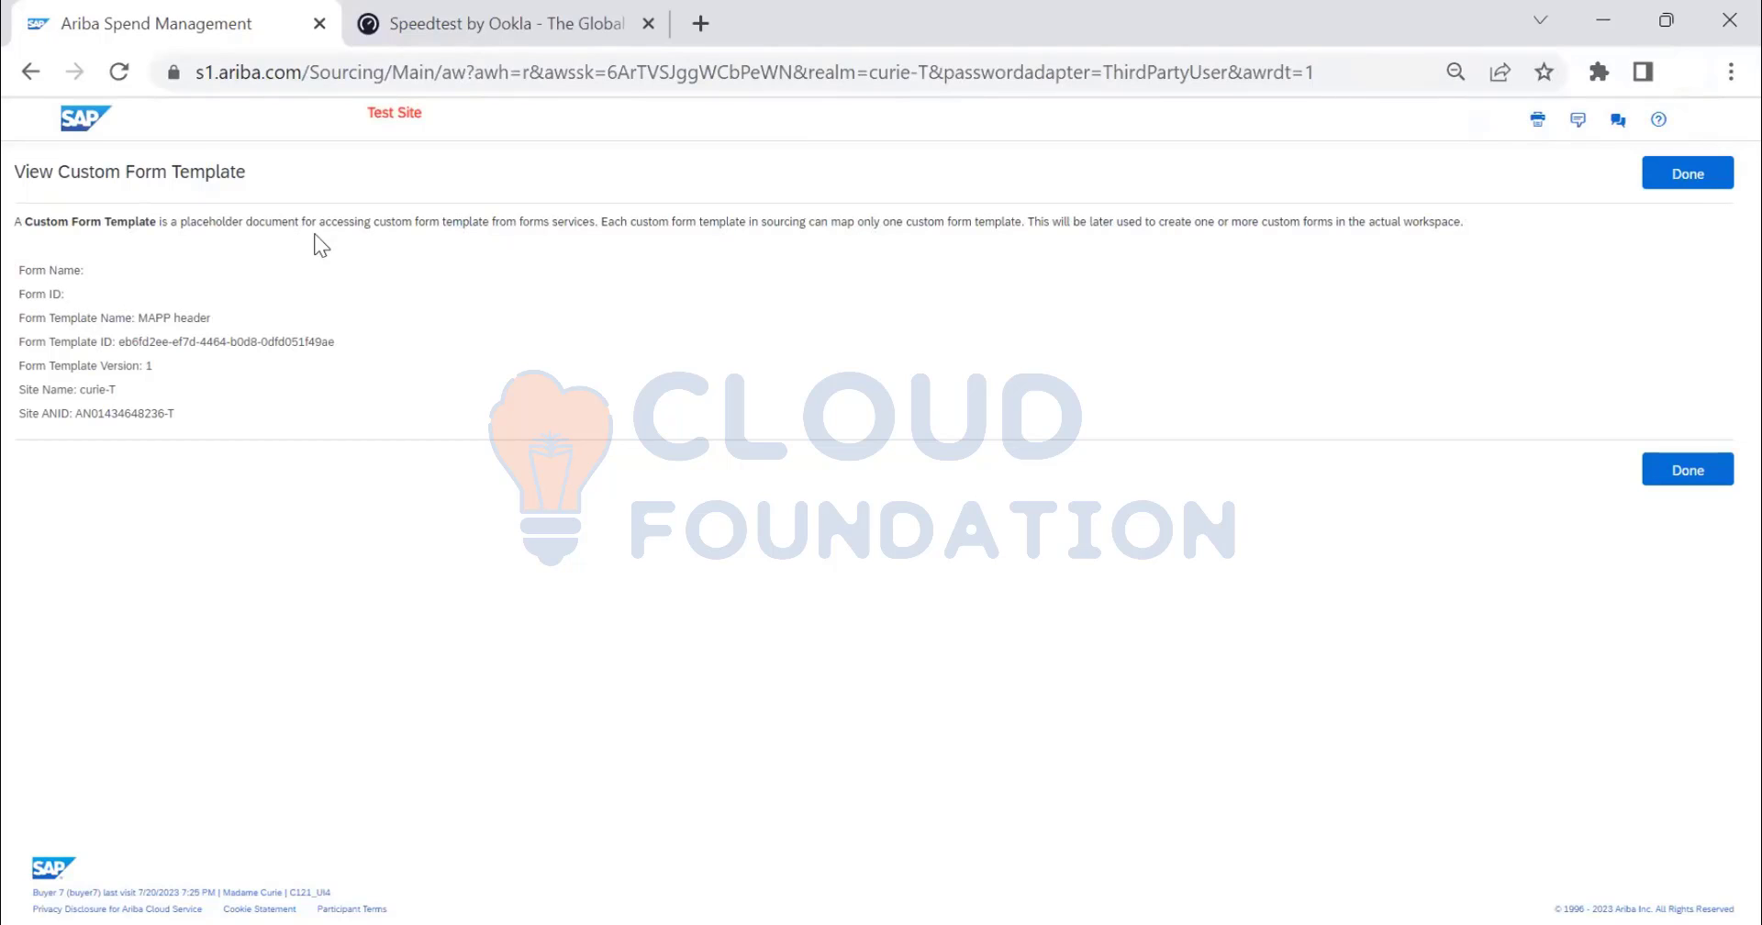
click(1707, 175)
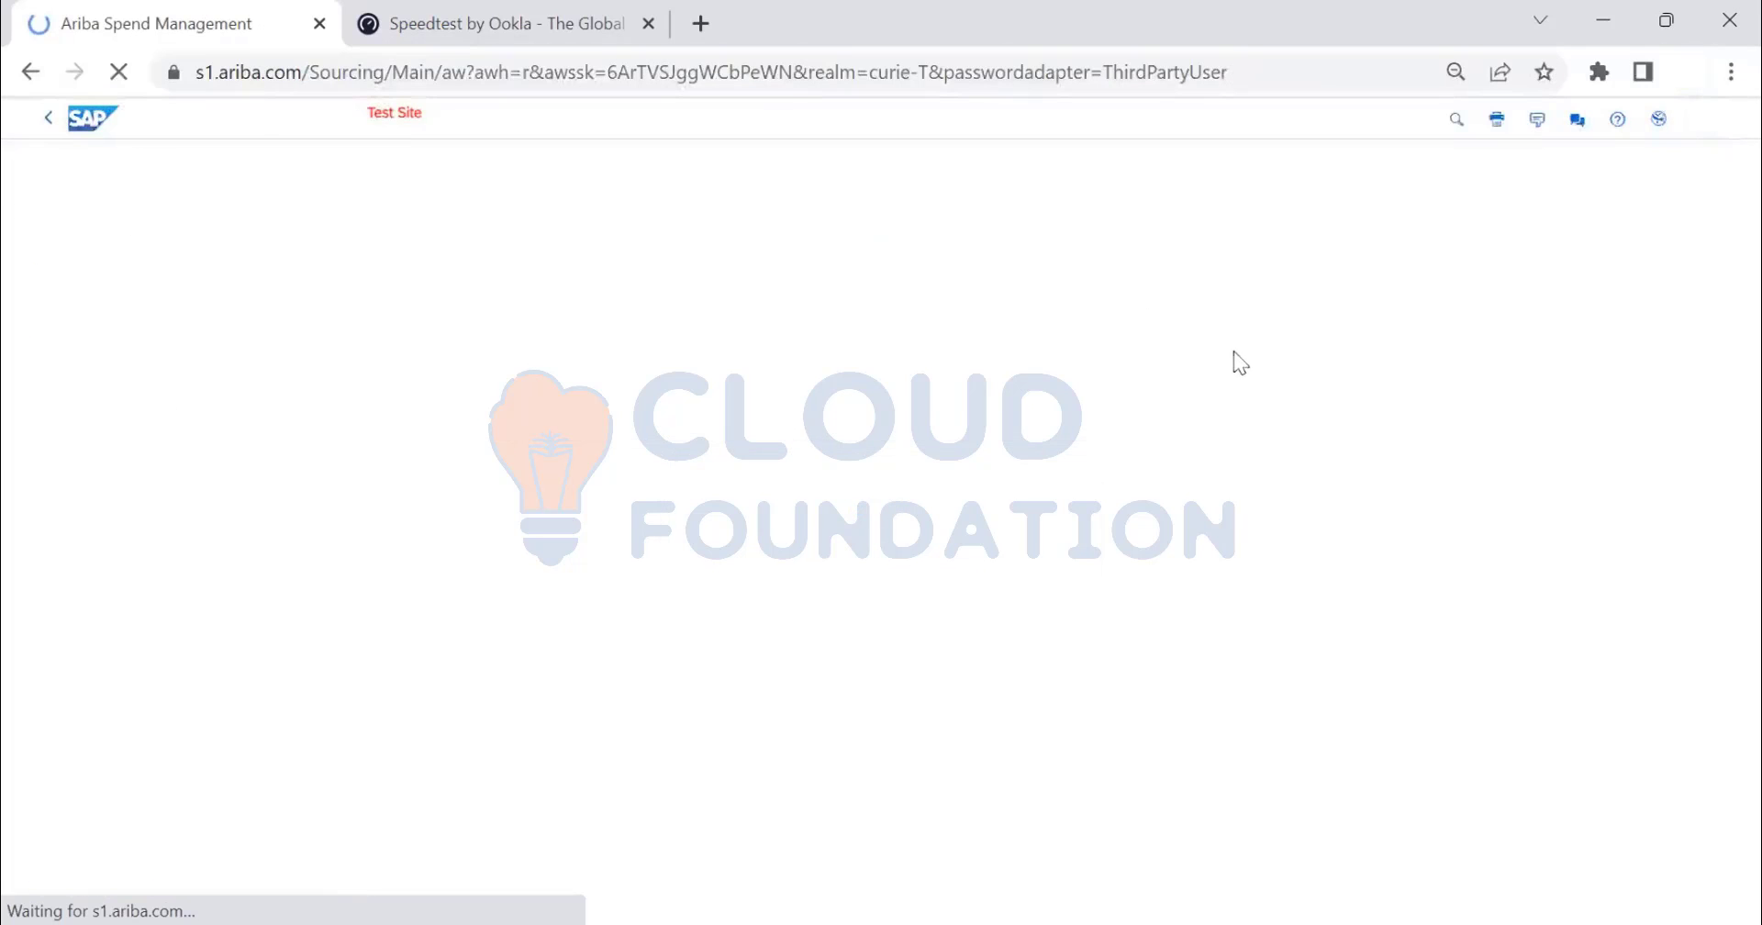
- Monitor the Survey for supplier request form BOB 01 and list its actions
click(503, 427)
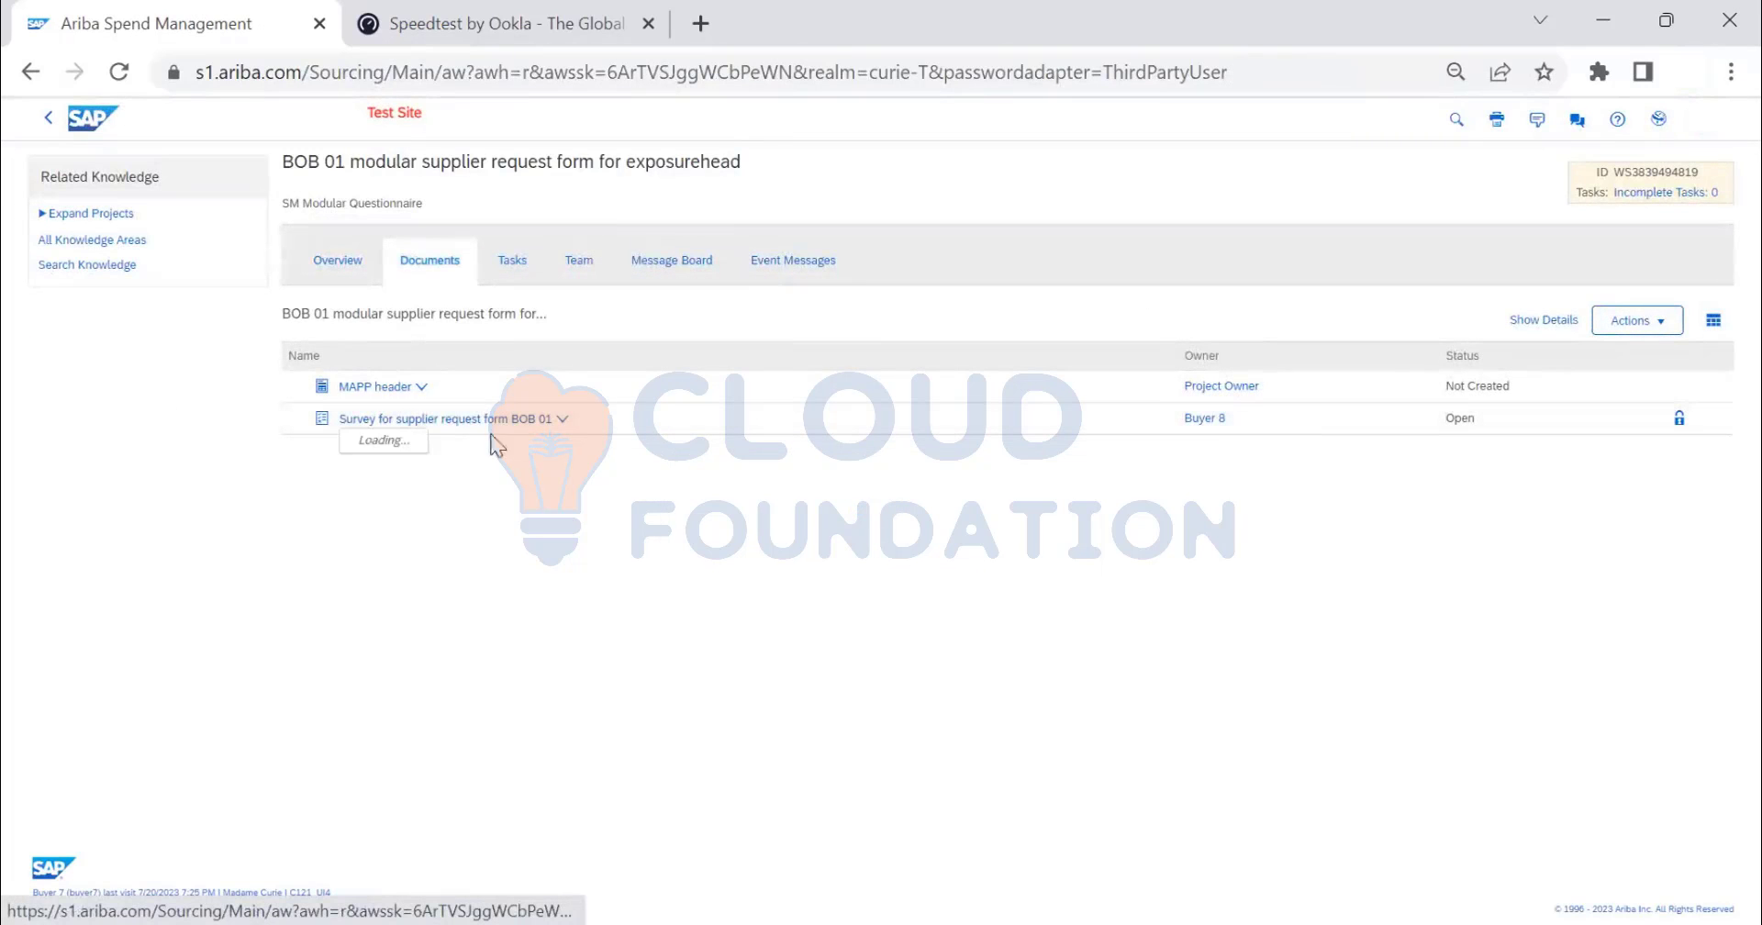
click(409, 489)
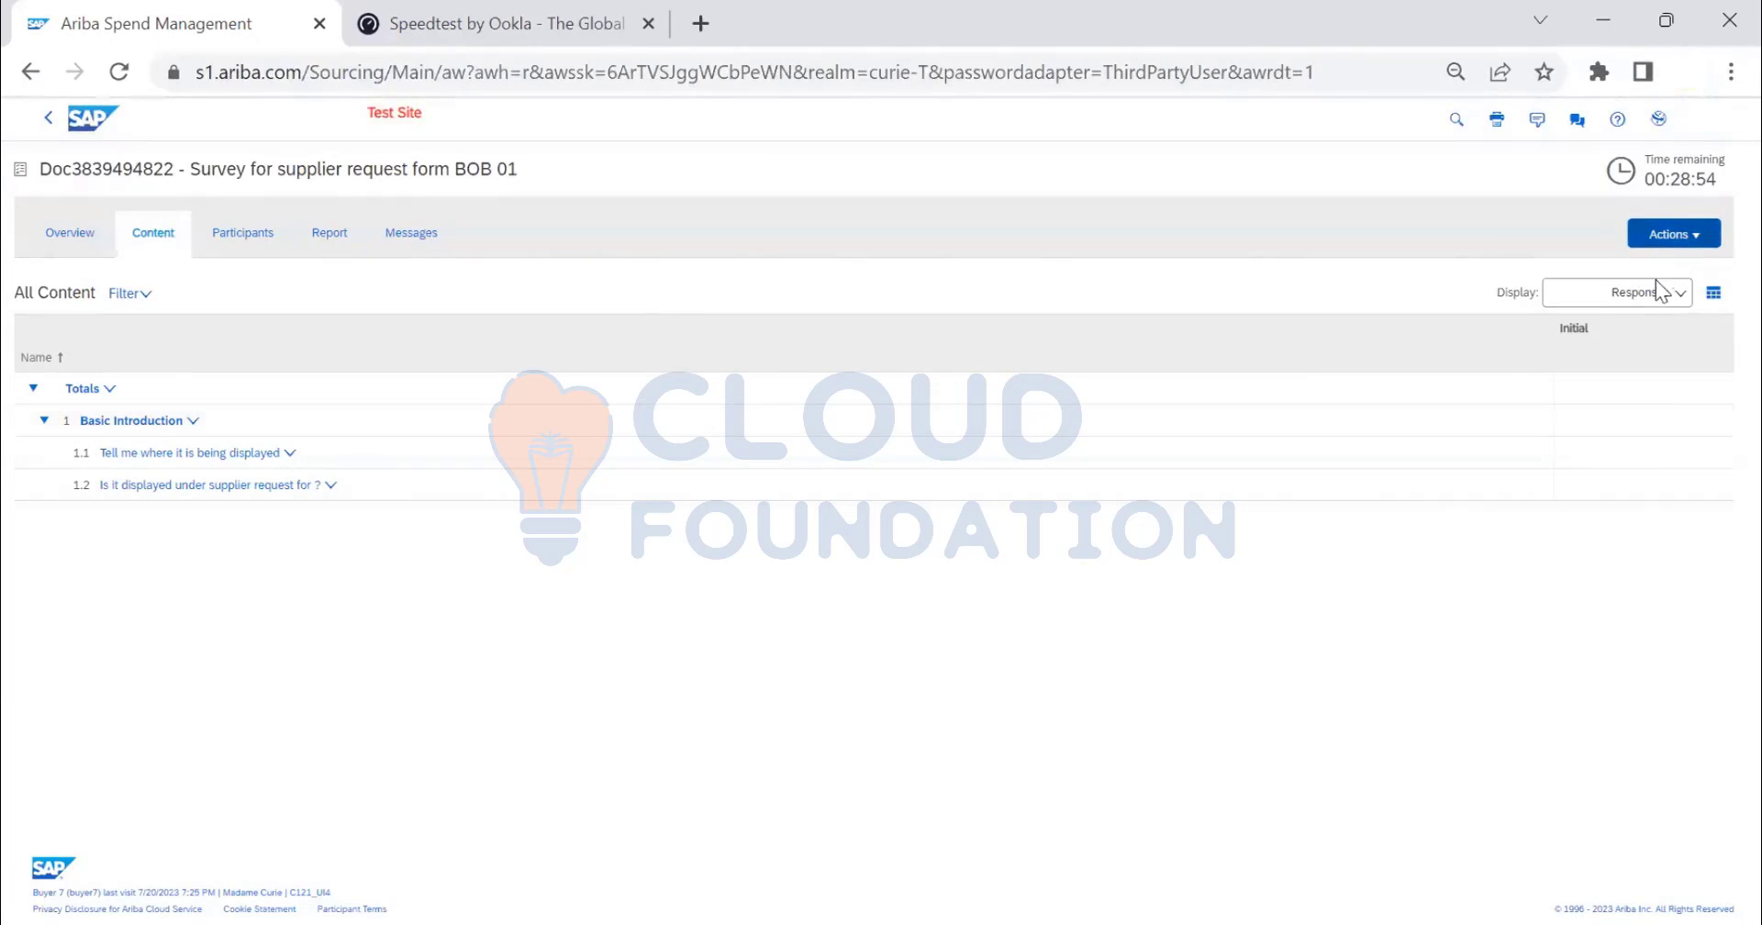
click(1672, 234)
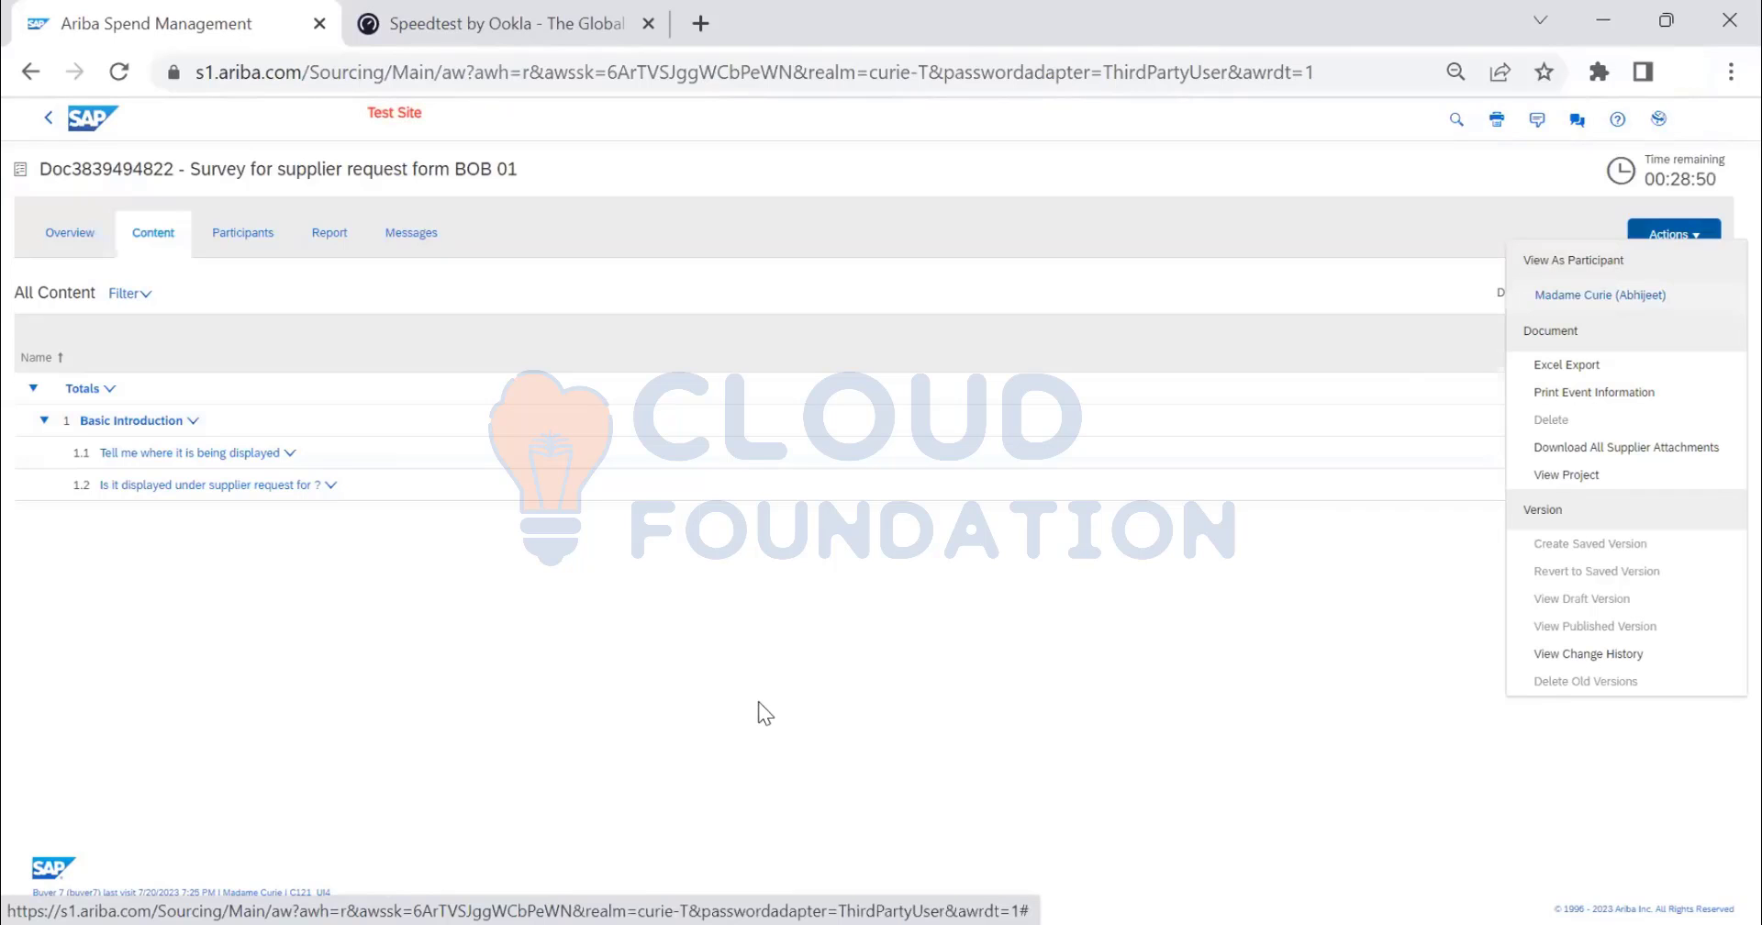
- Preview the BOB 01 survey as the supplier participant from its Actions menu
click(805, 635)
click(1671, 234)
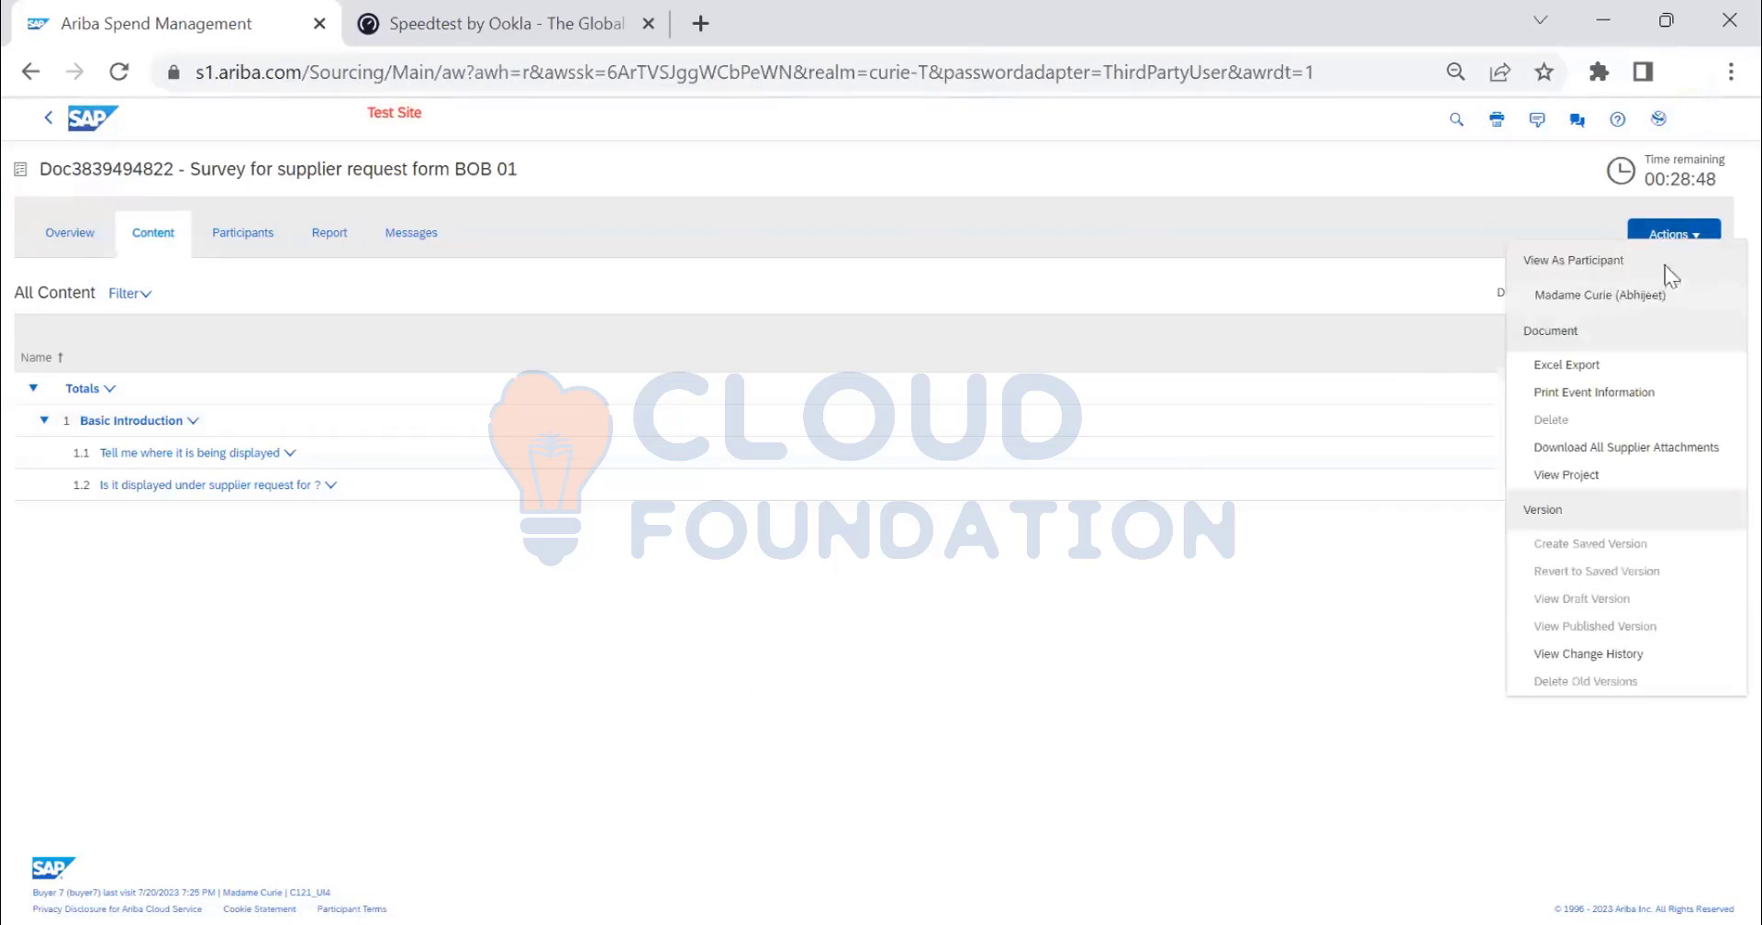
click(1578, 328)
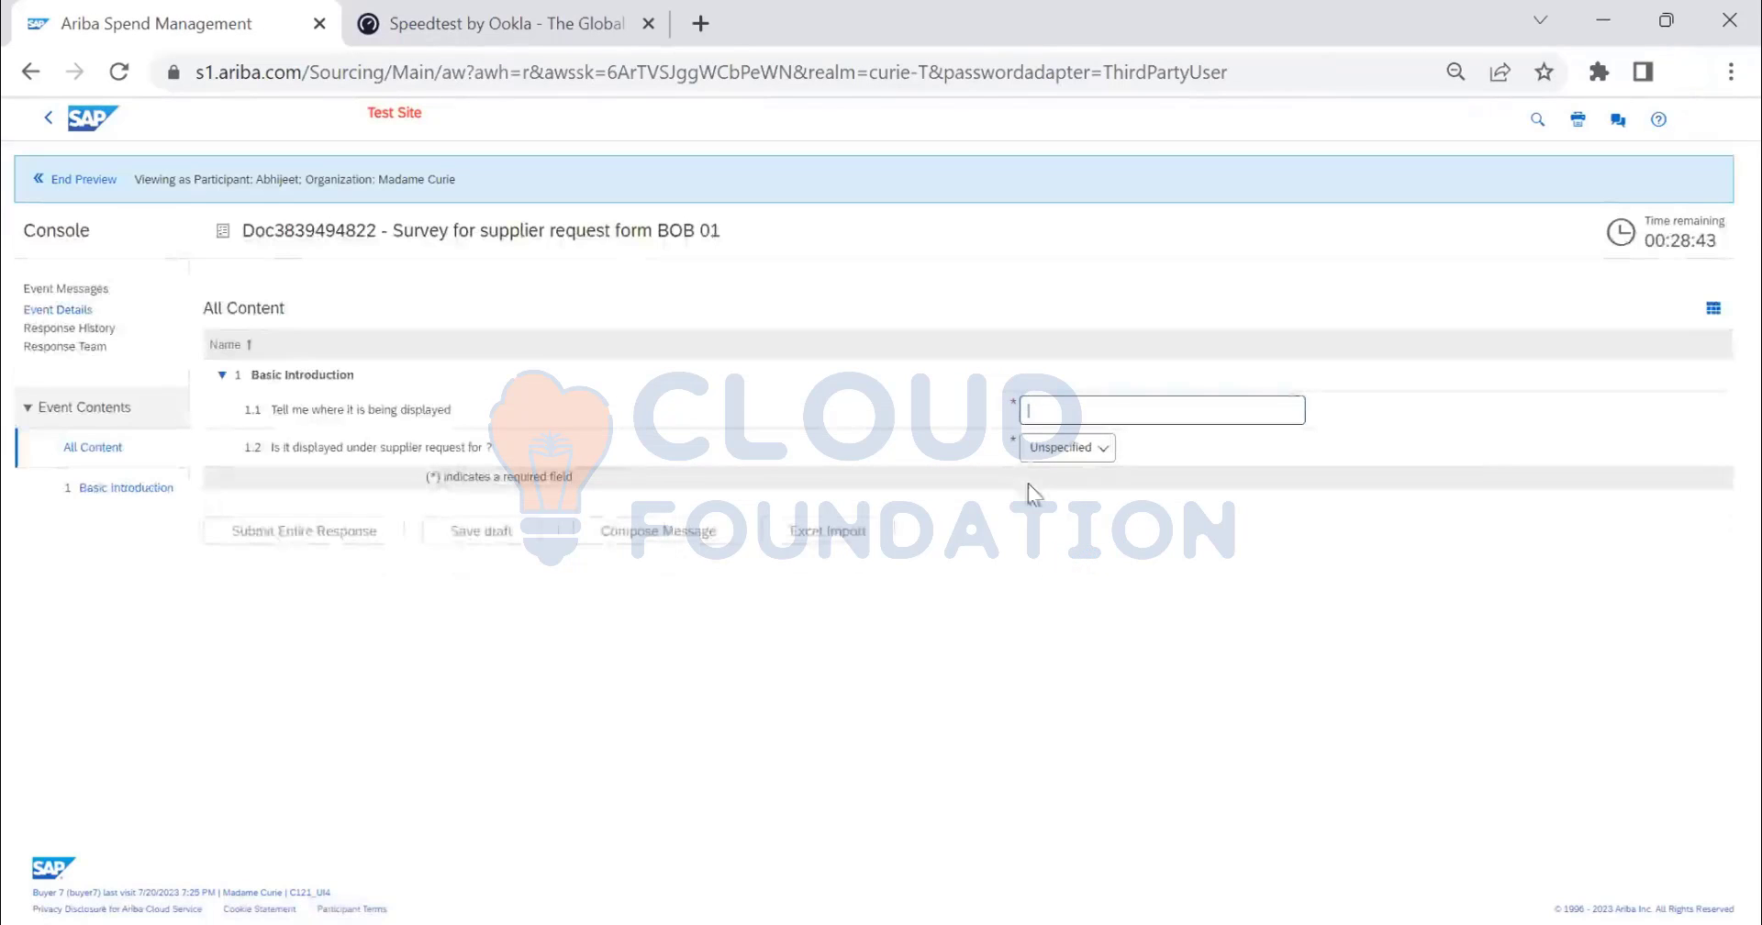
- Enter 'tes' as the answer to question 1.1 and answer Yes to question 1.2
click(1081, 412)
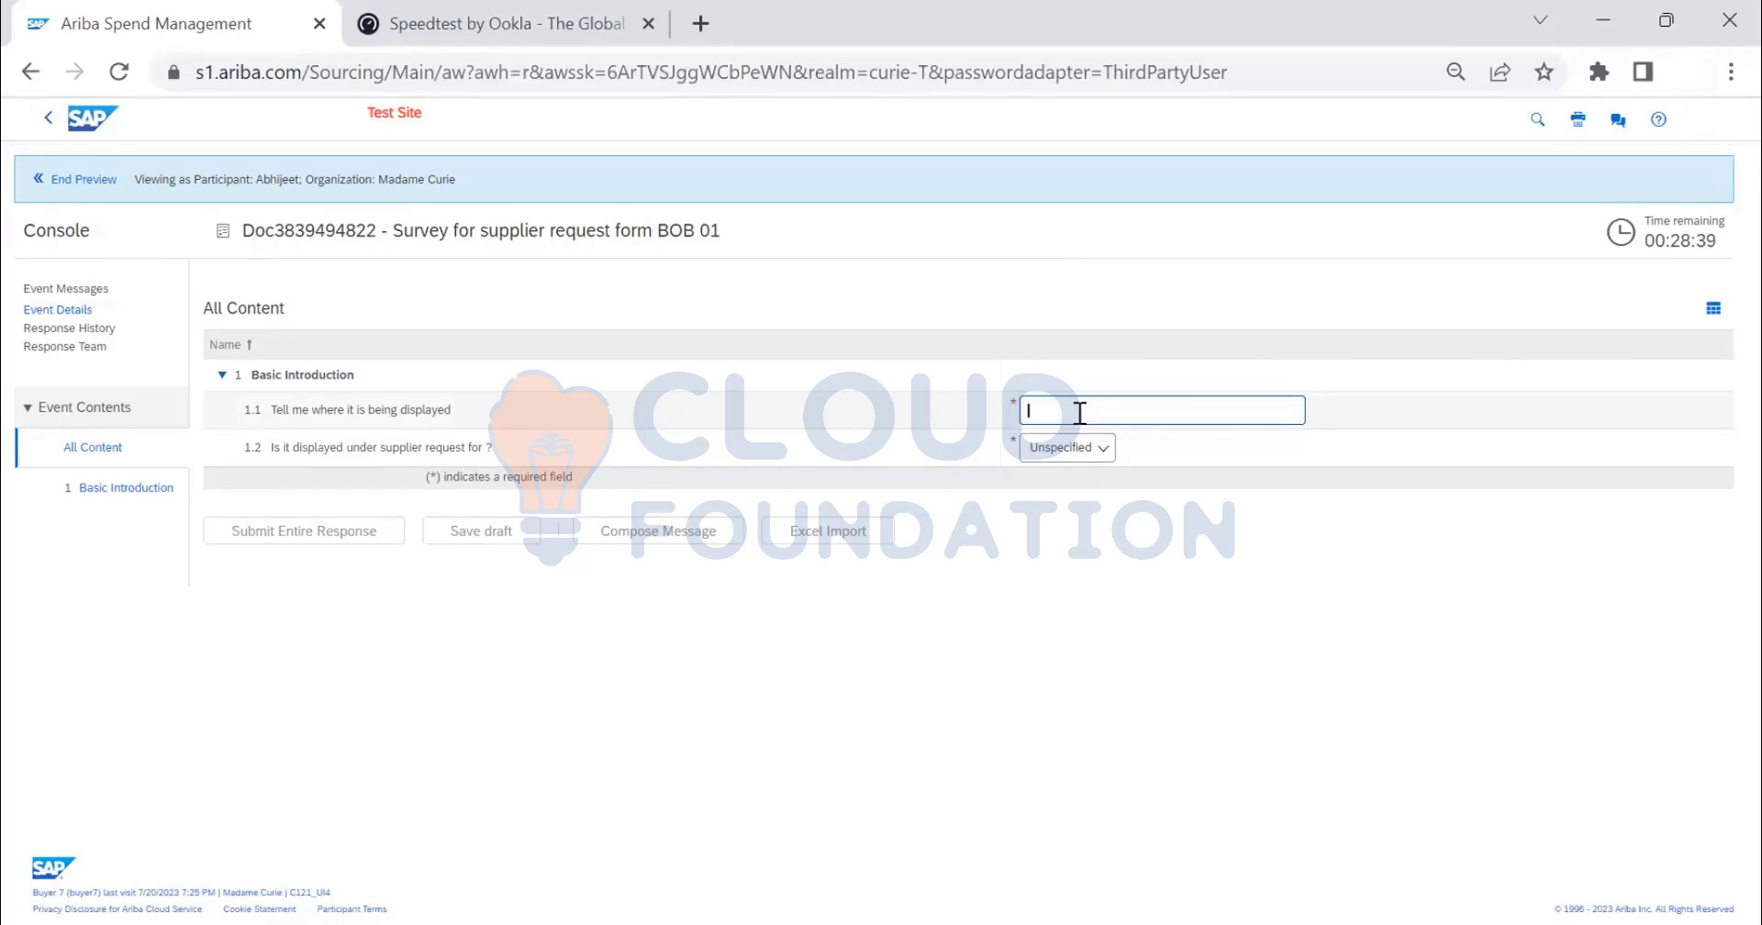
text(tes)
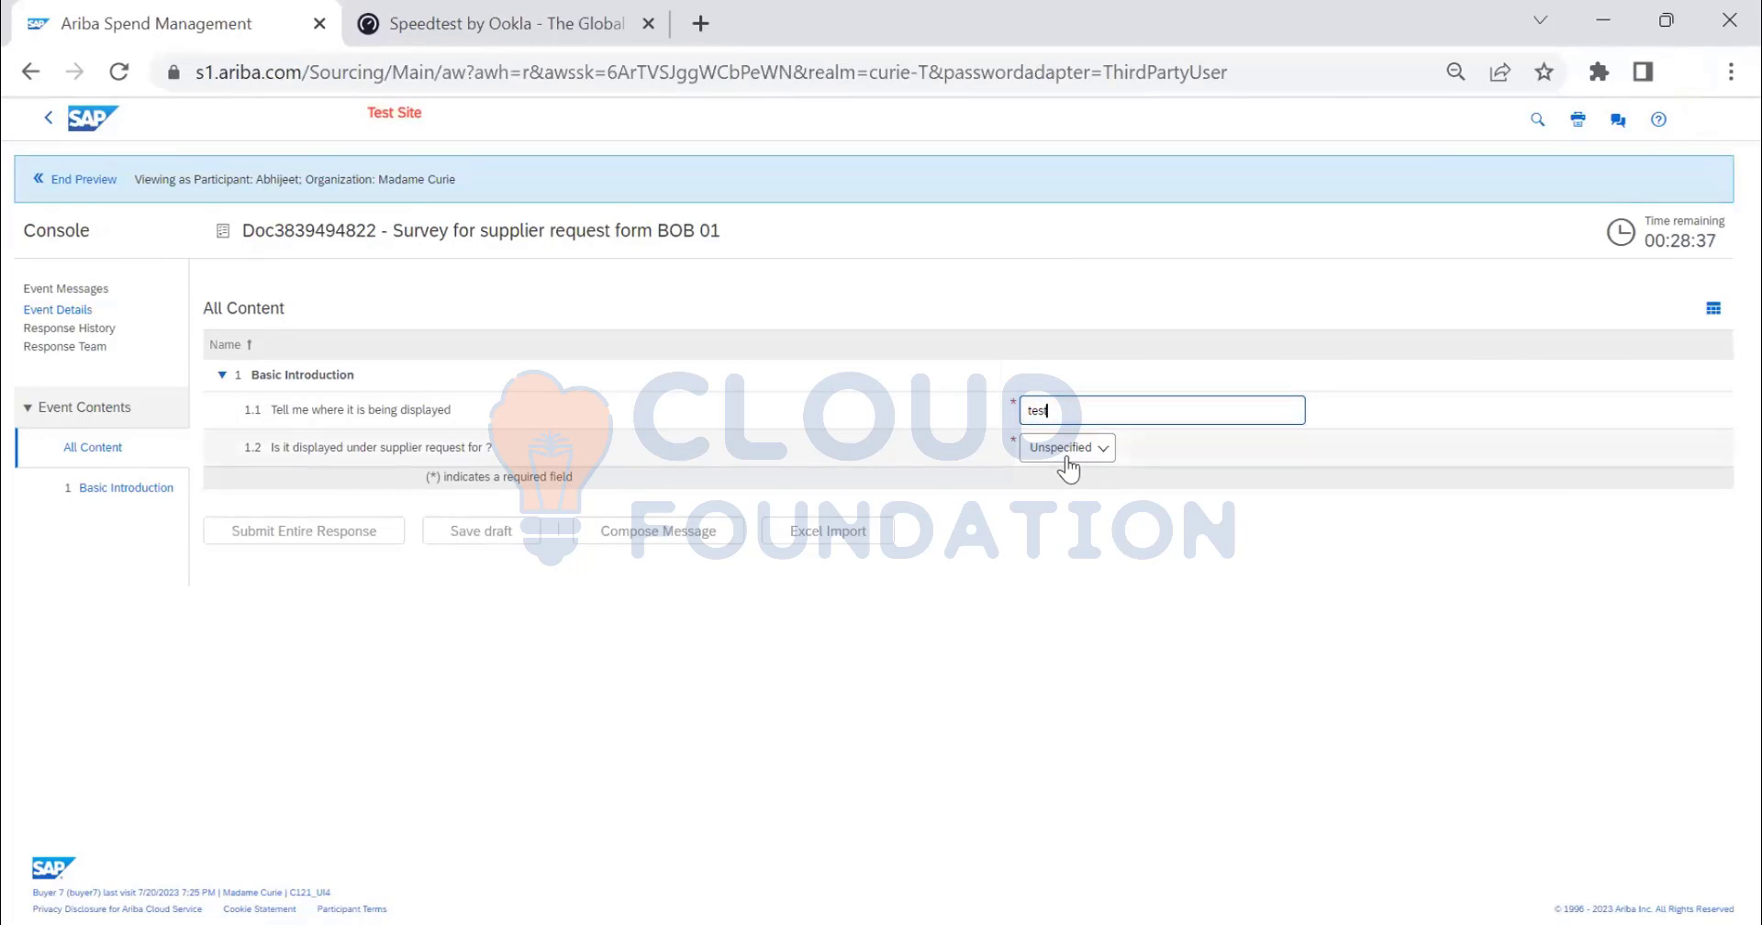
click(1067, 447)
click(1077, 476)
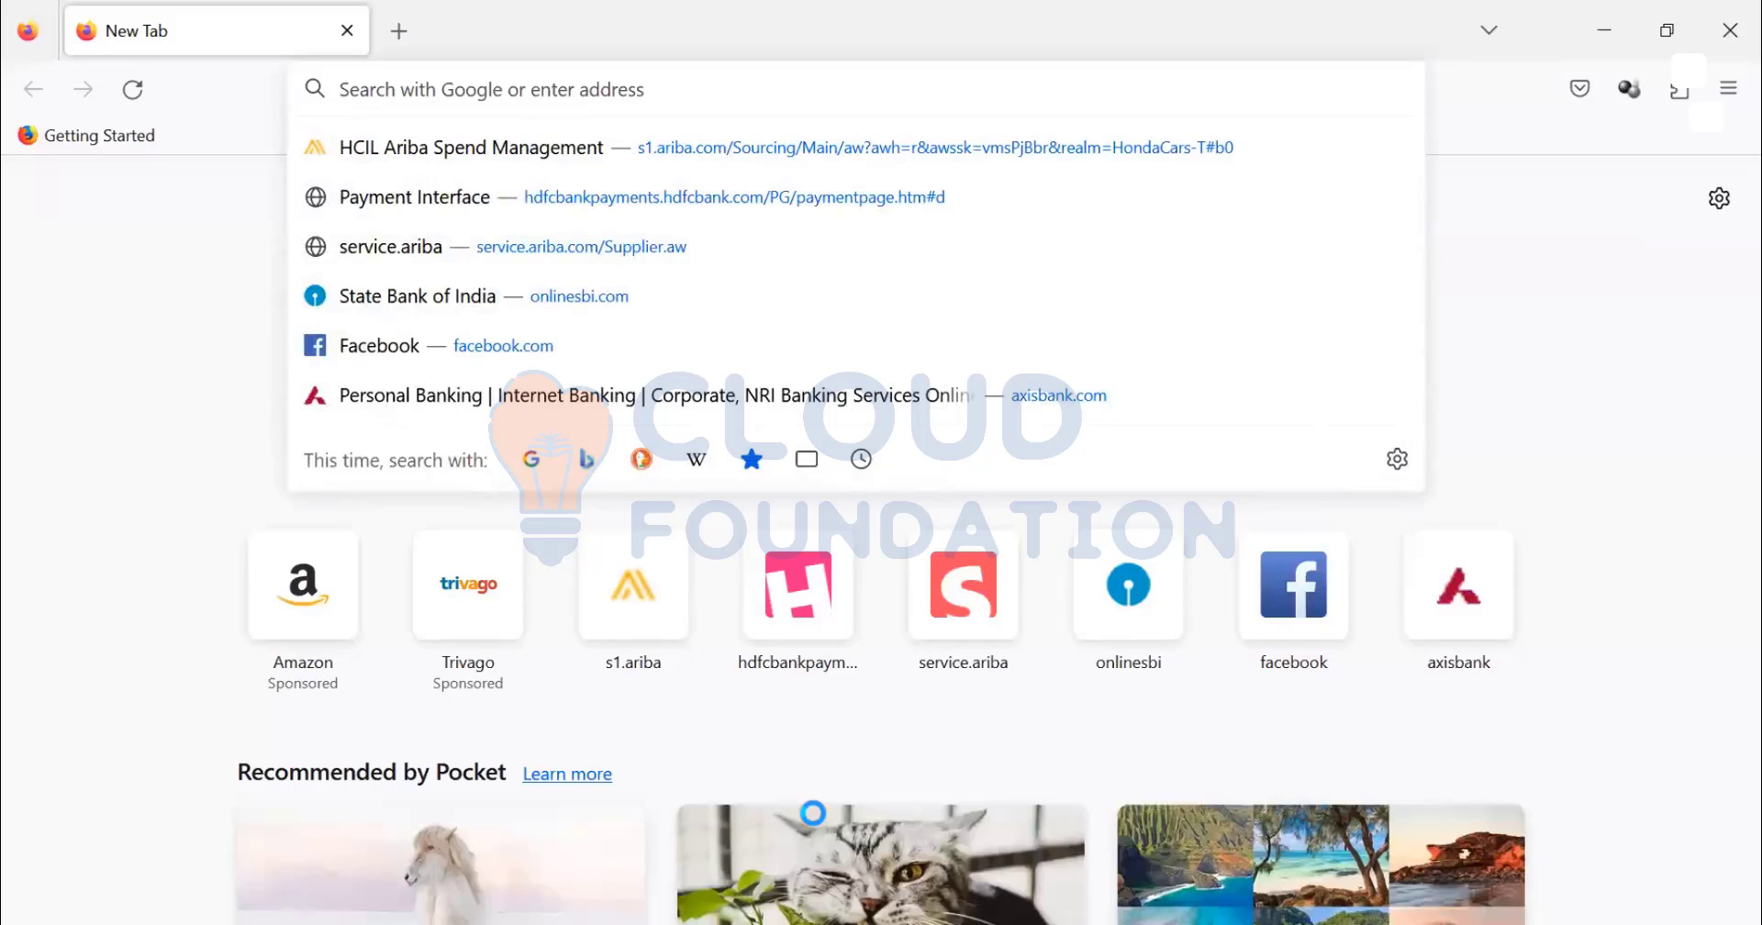
- Load supplier.ariba.com, correcting the misspelled address, to reach the Ariba Network supplier login
text(suppler)
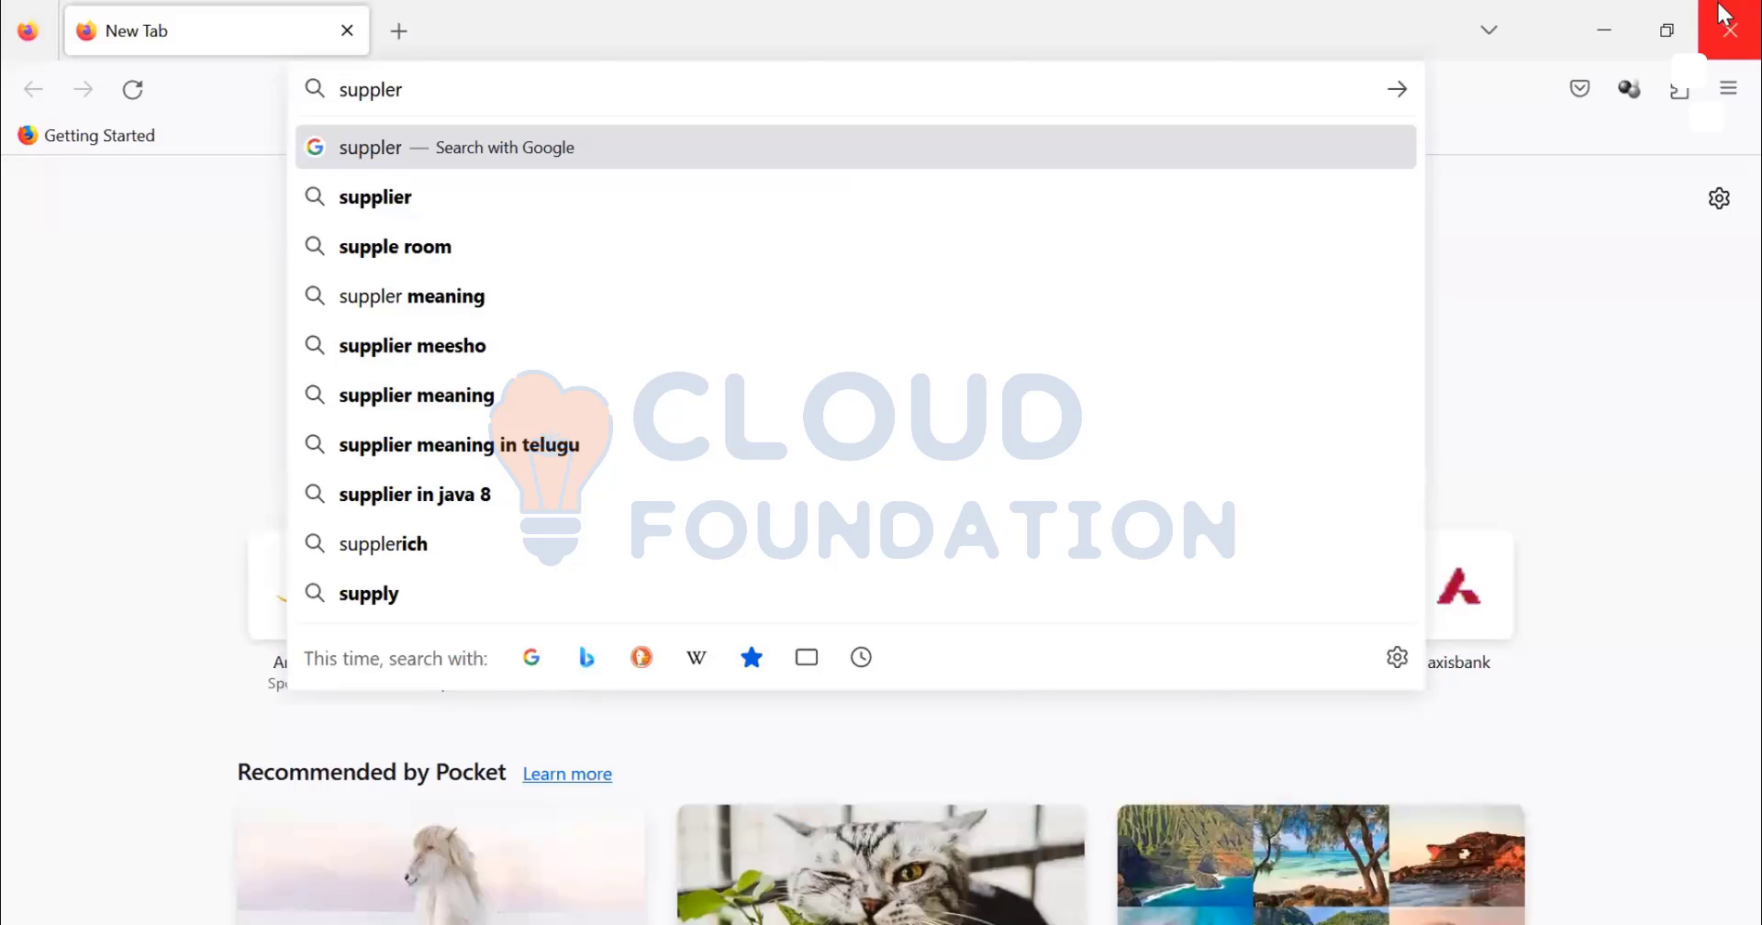
key(Delete)
key(Delete)
key(Delete)
key(Delete)
key(Delete)
key(Delete)
key(Delete)
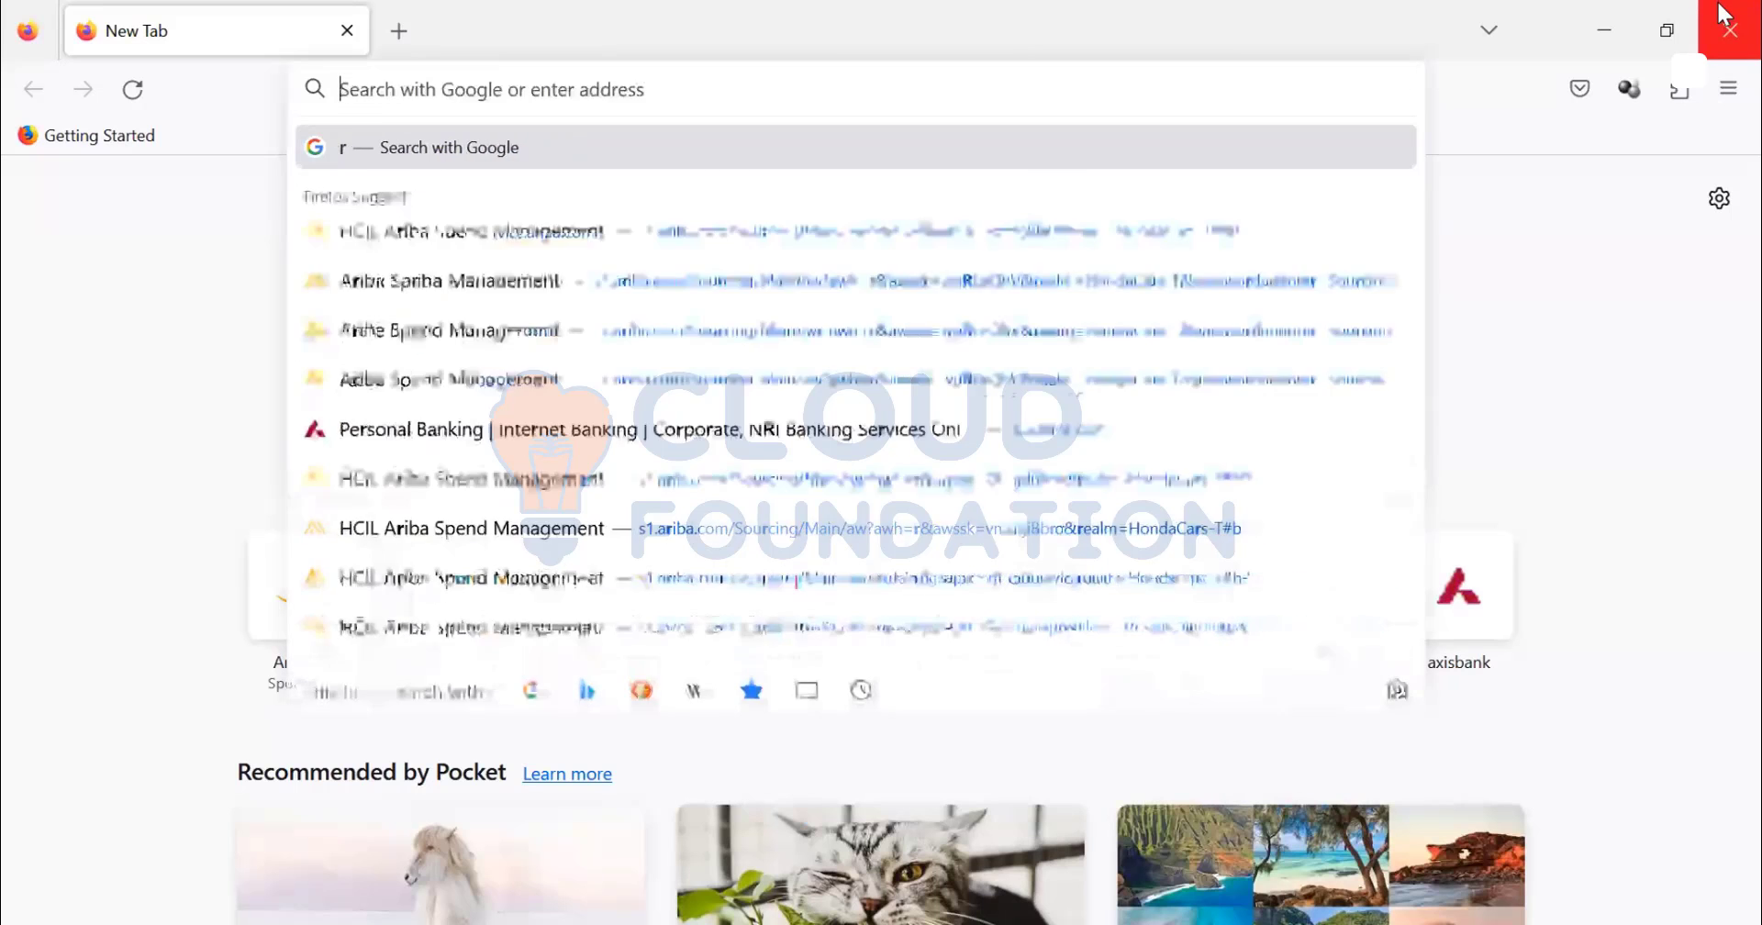
text(supplier.ariba.com/)
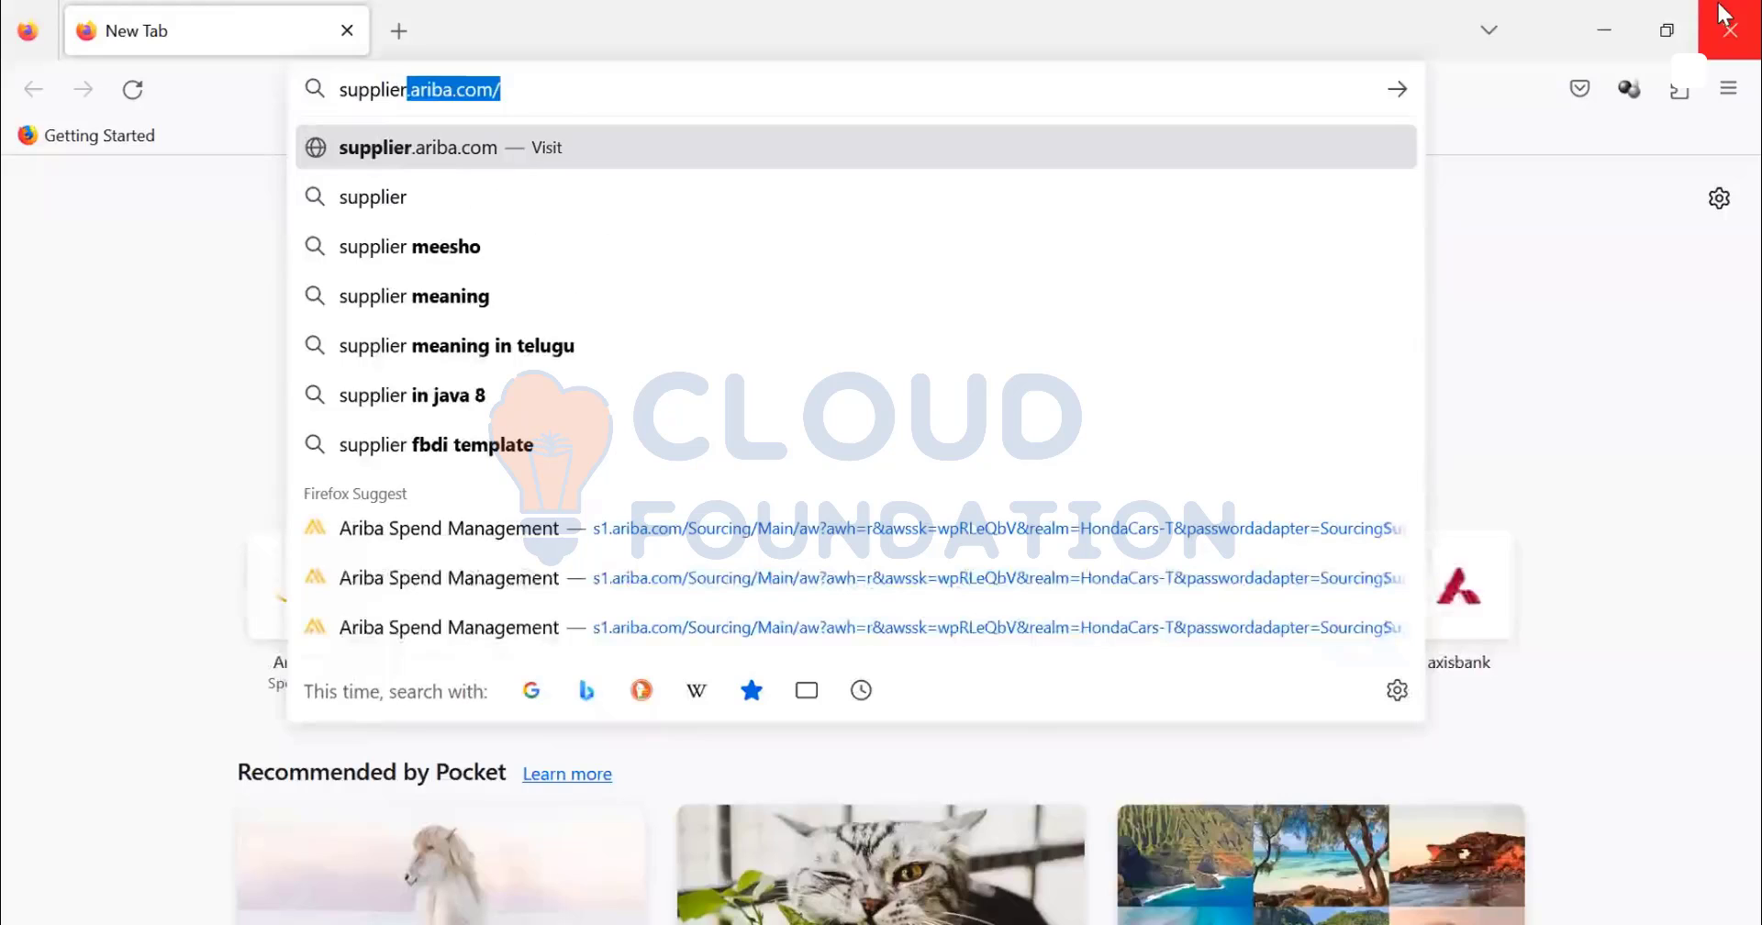
key(Return)
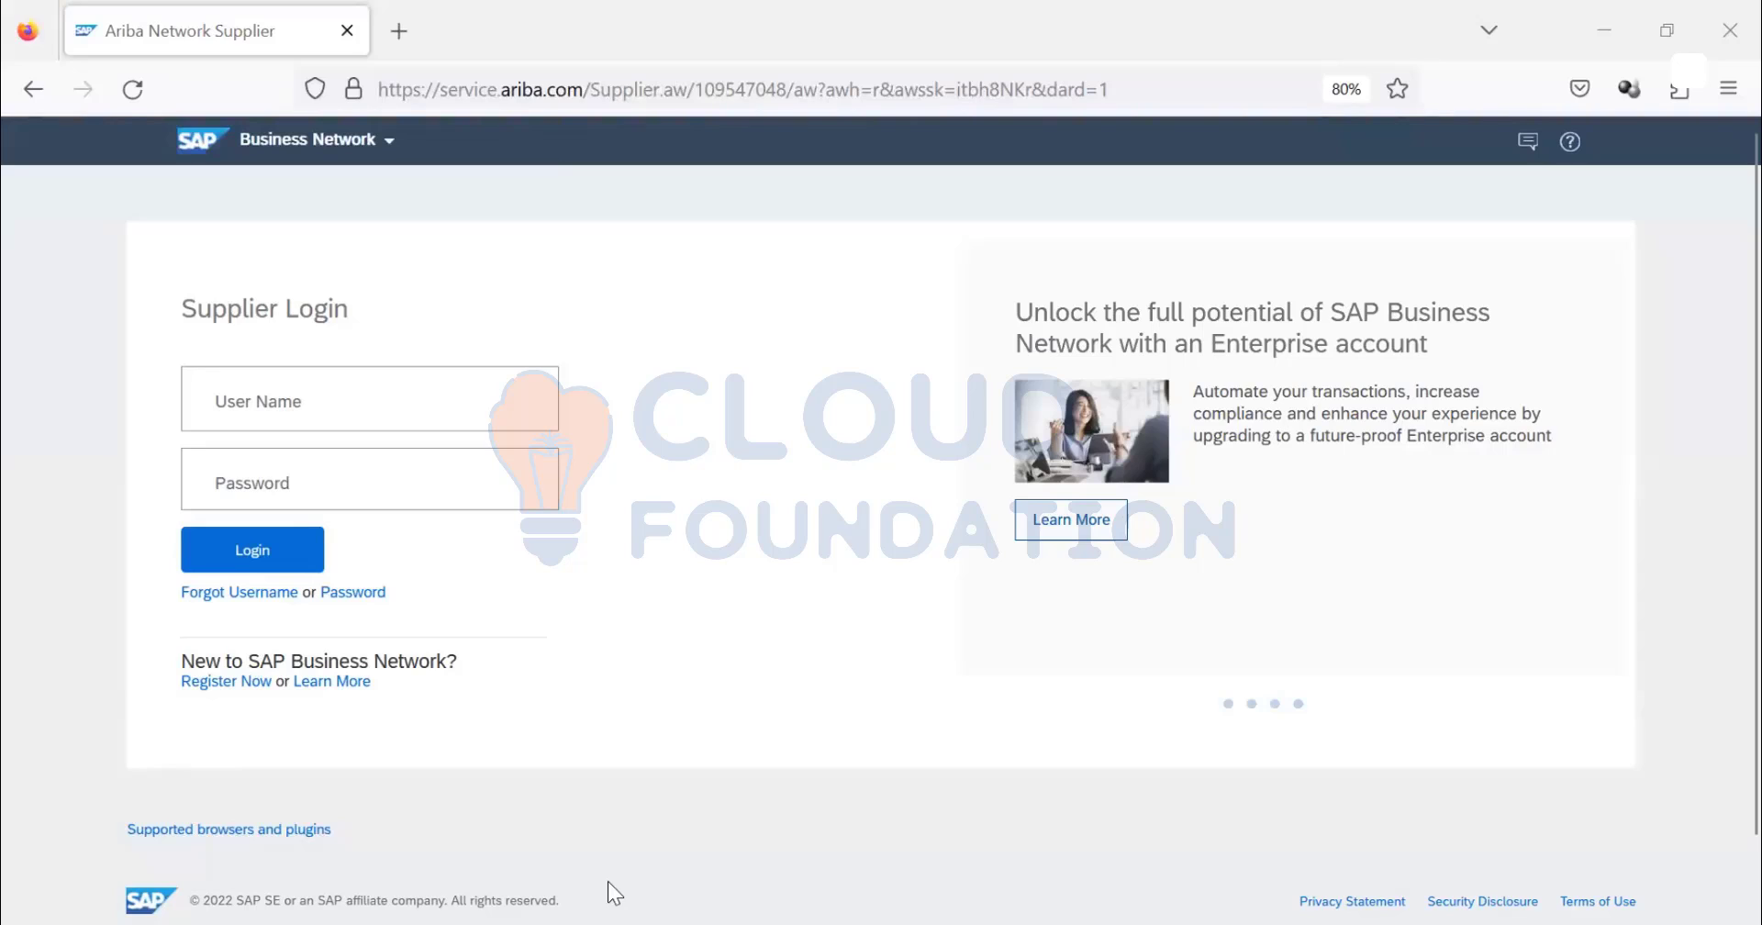
- Sign in to the supplier account with its user name and password
click(370, 475)
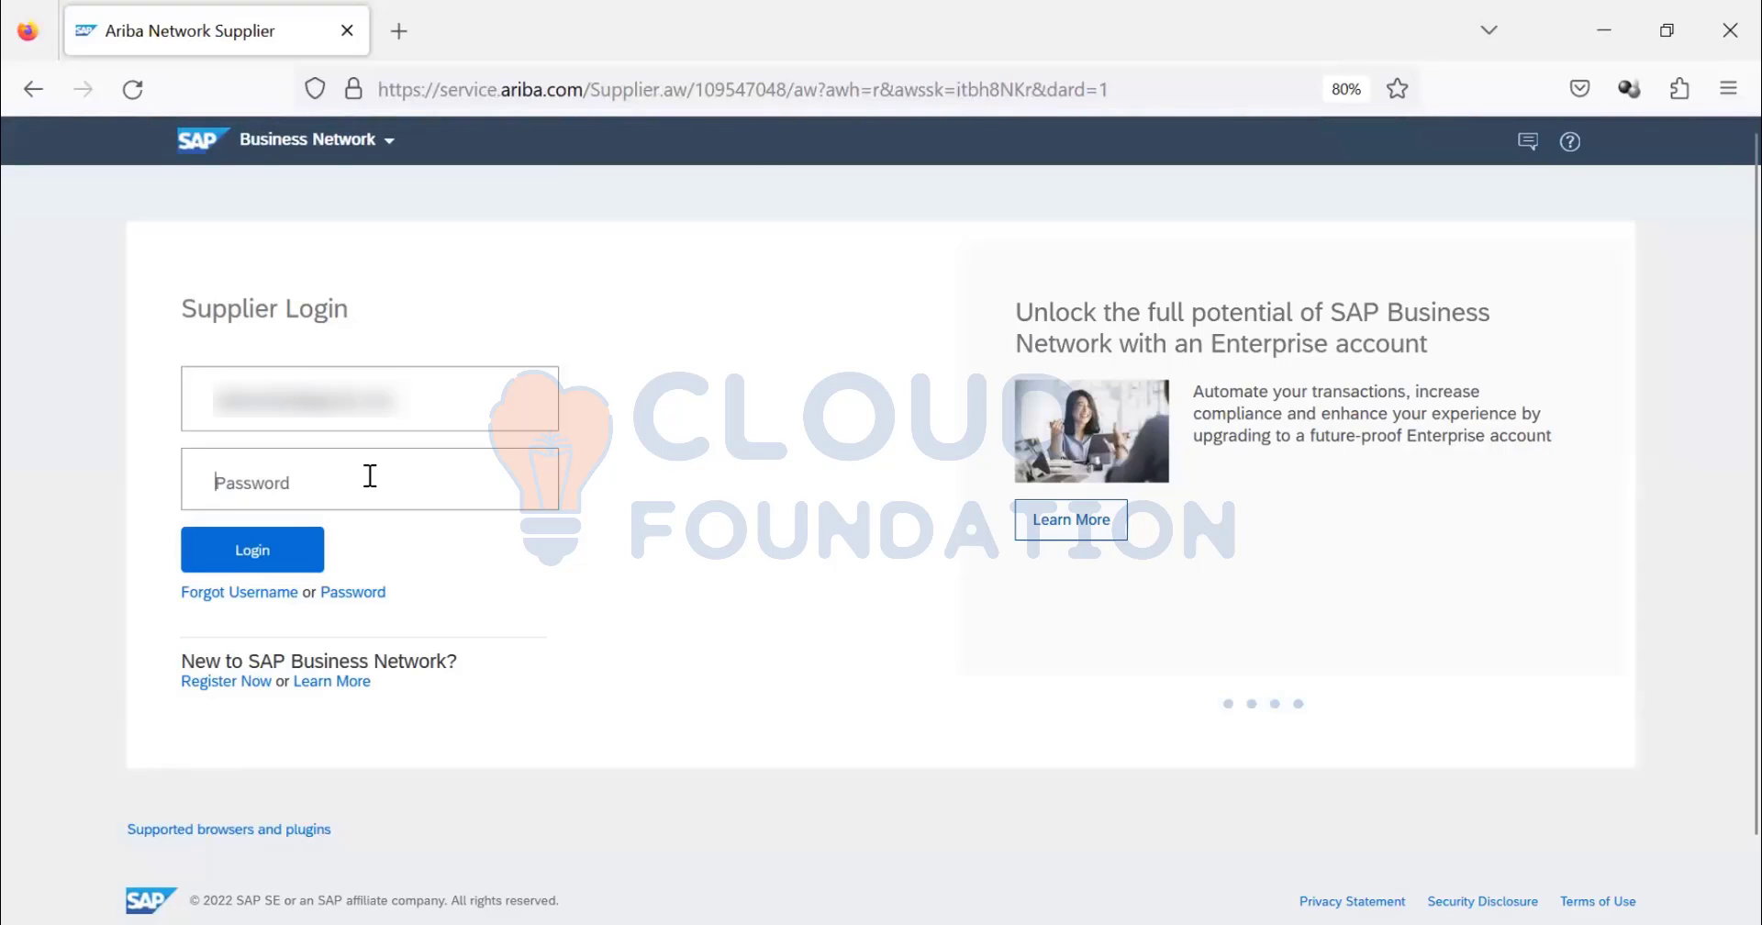
key(alt+Tab)
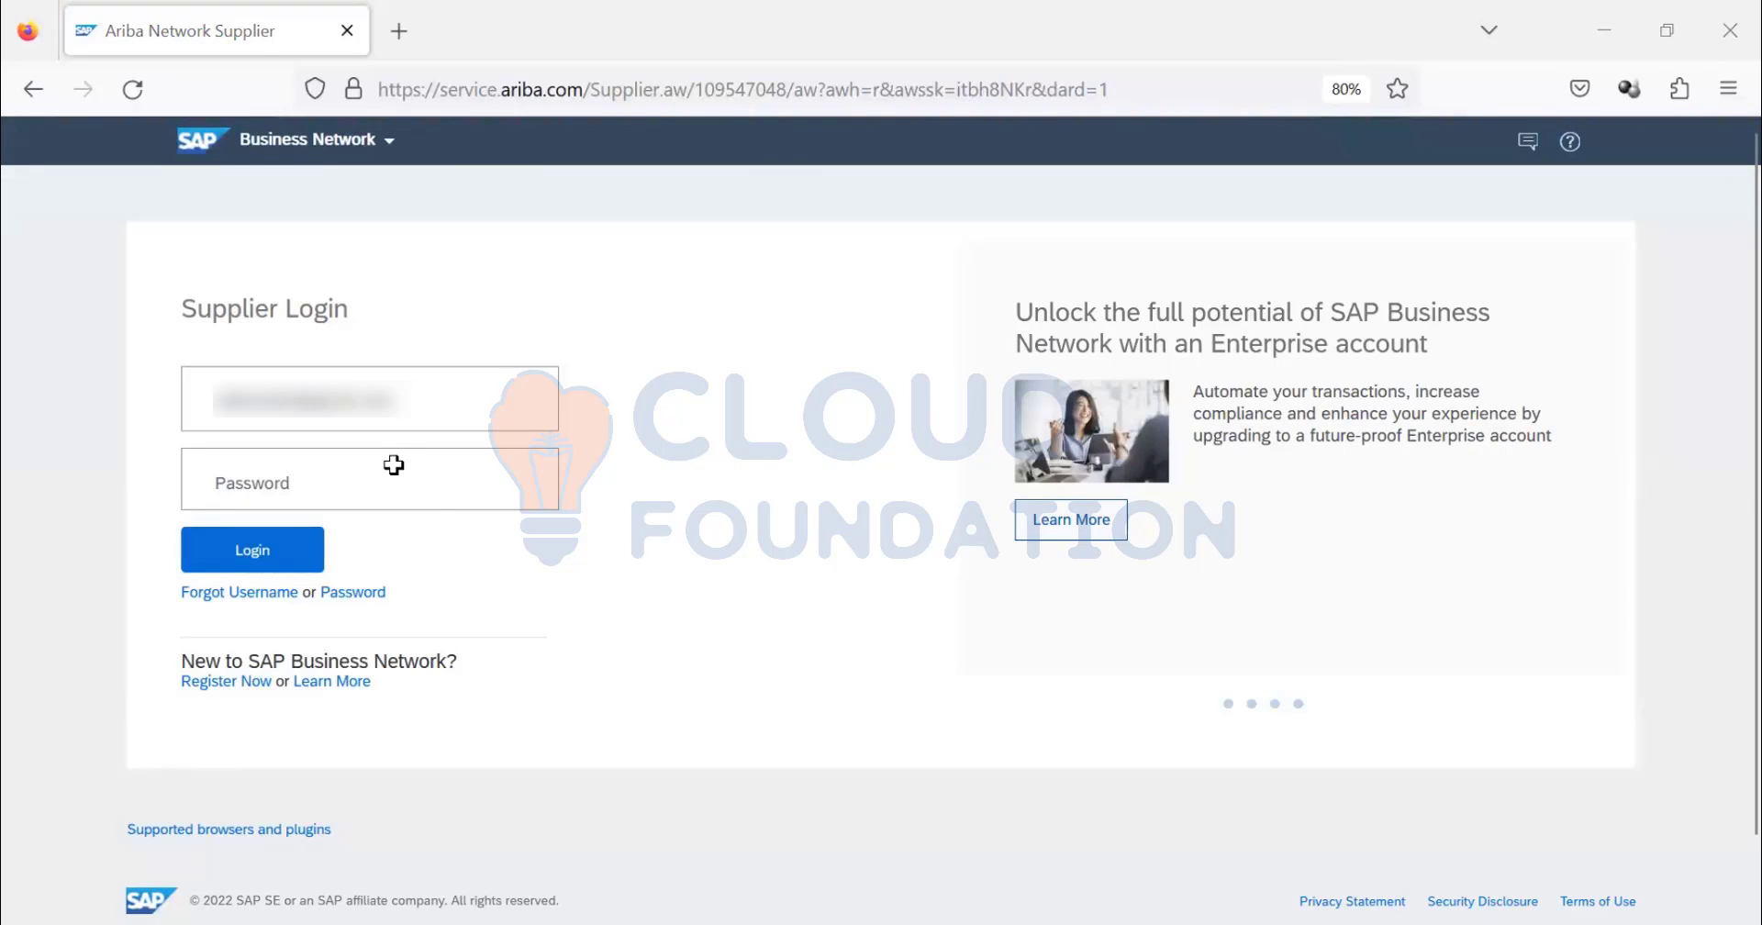
click(439, 498)
text(***)
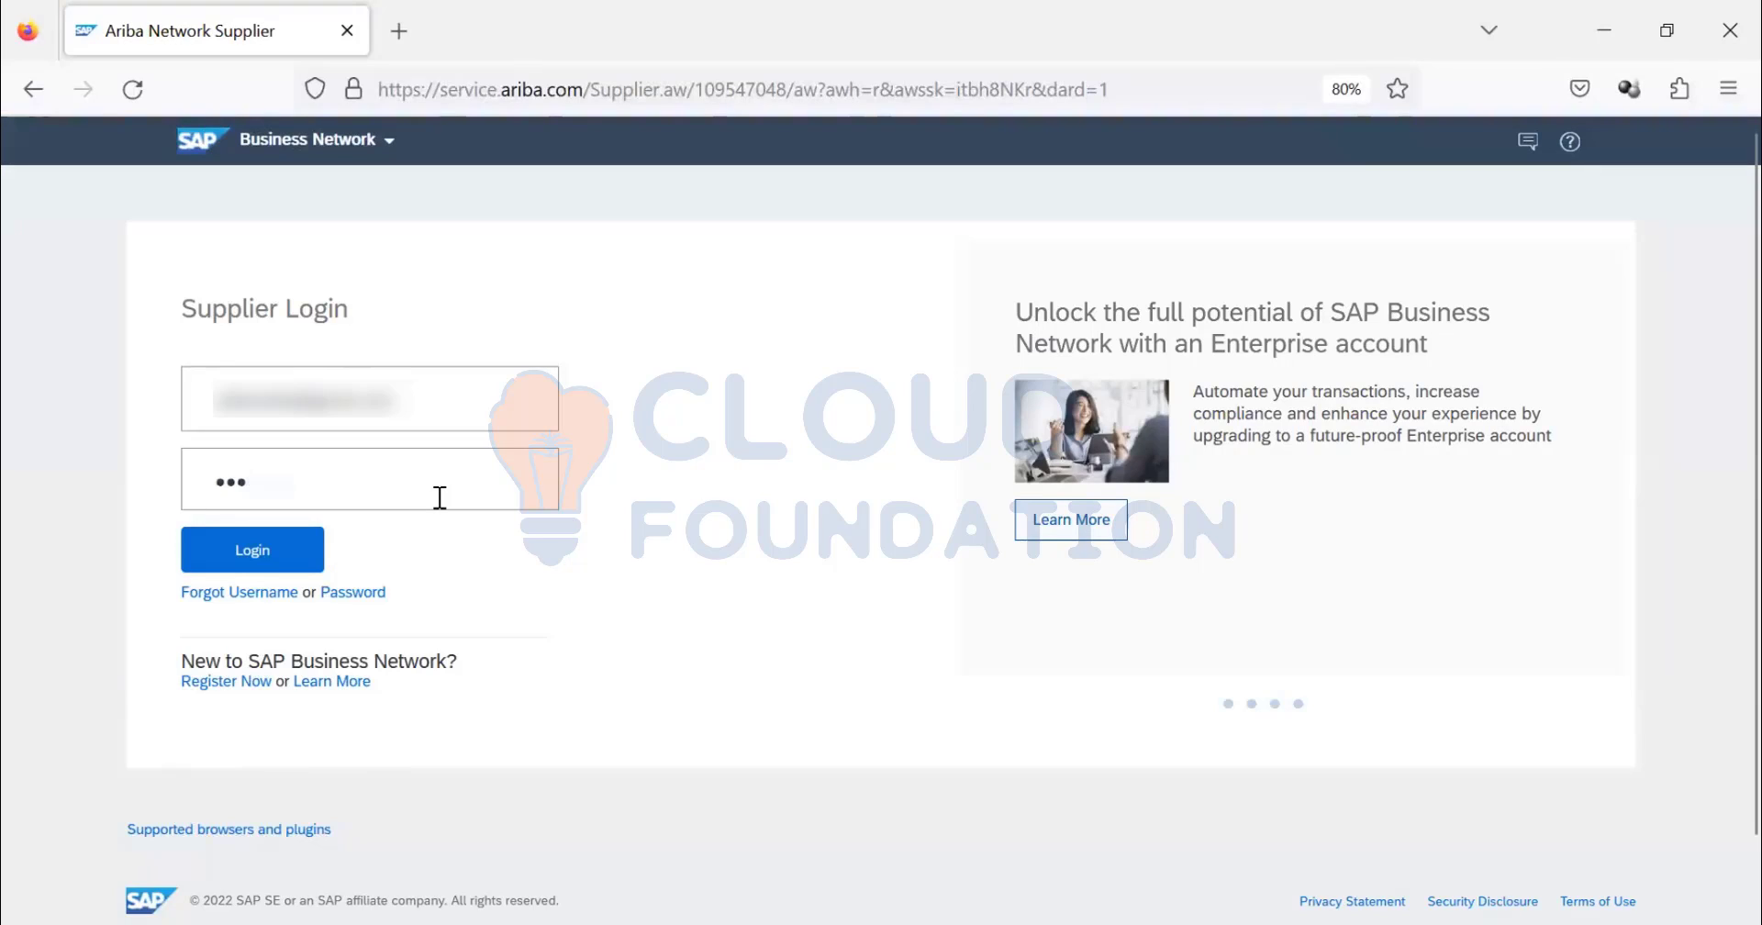
text(******)
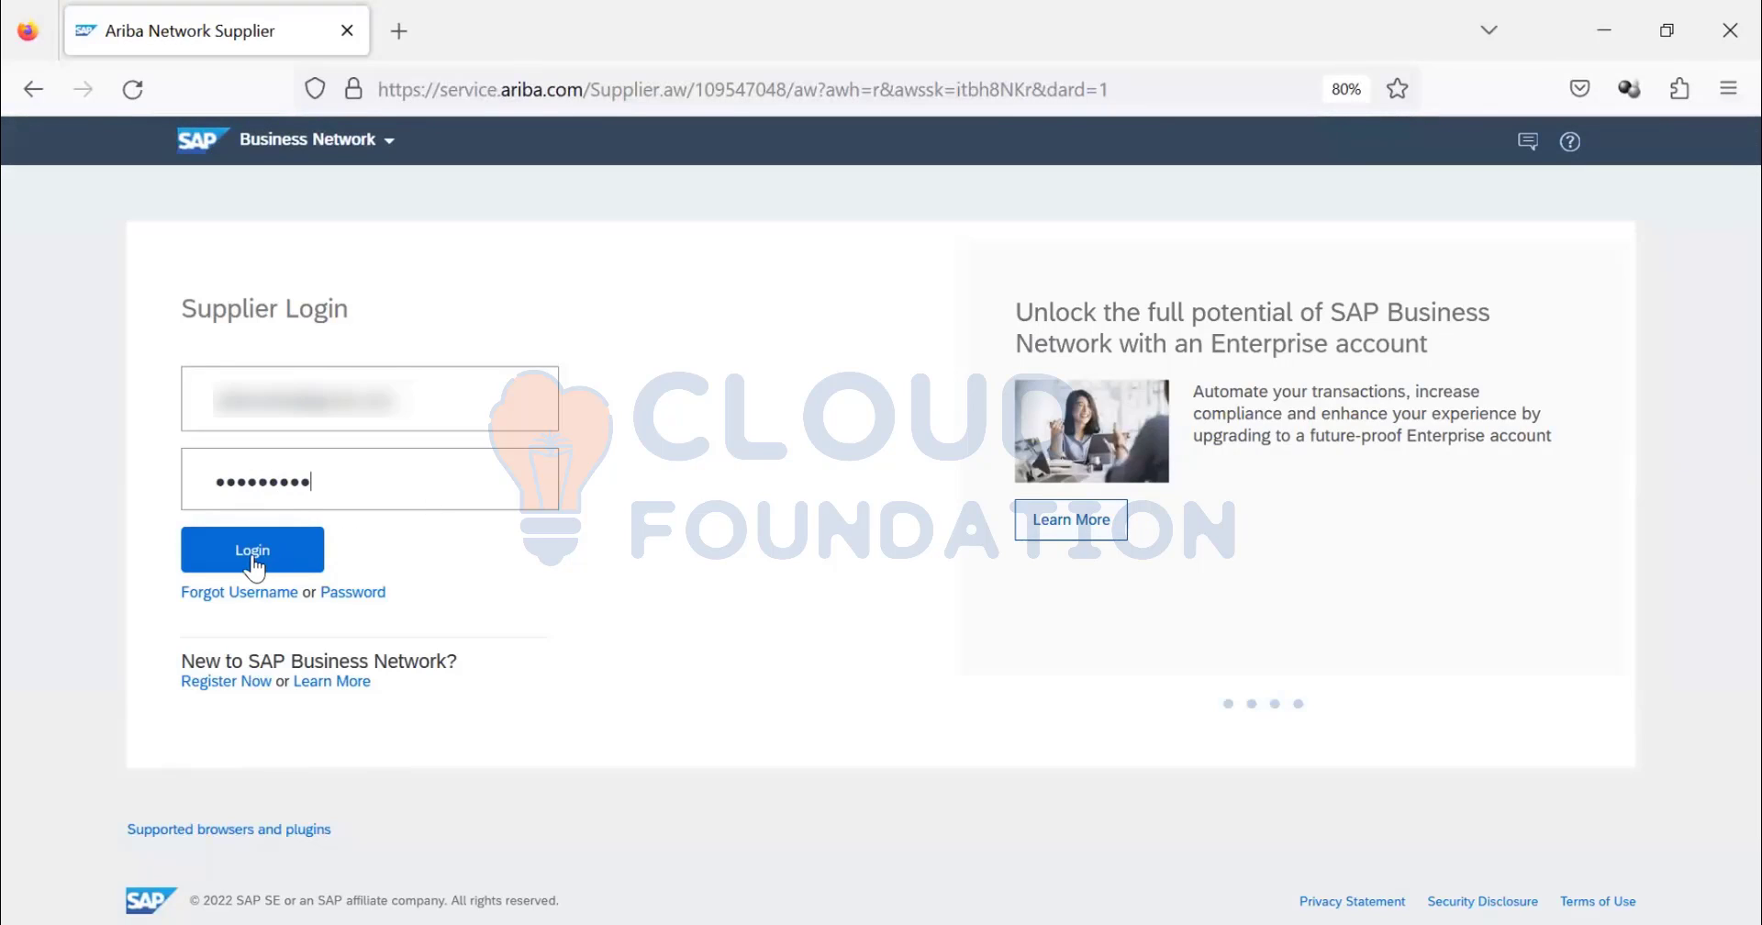
click(252, 559)
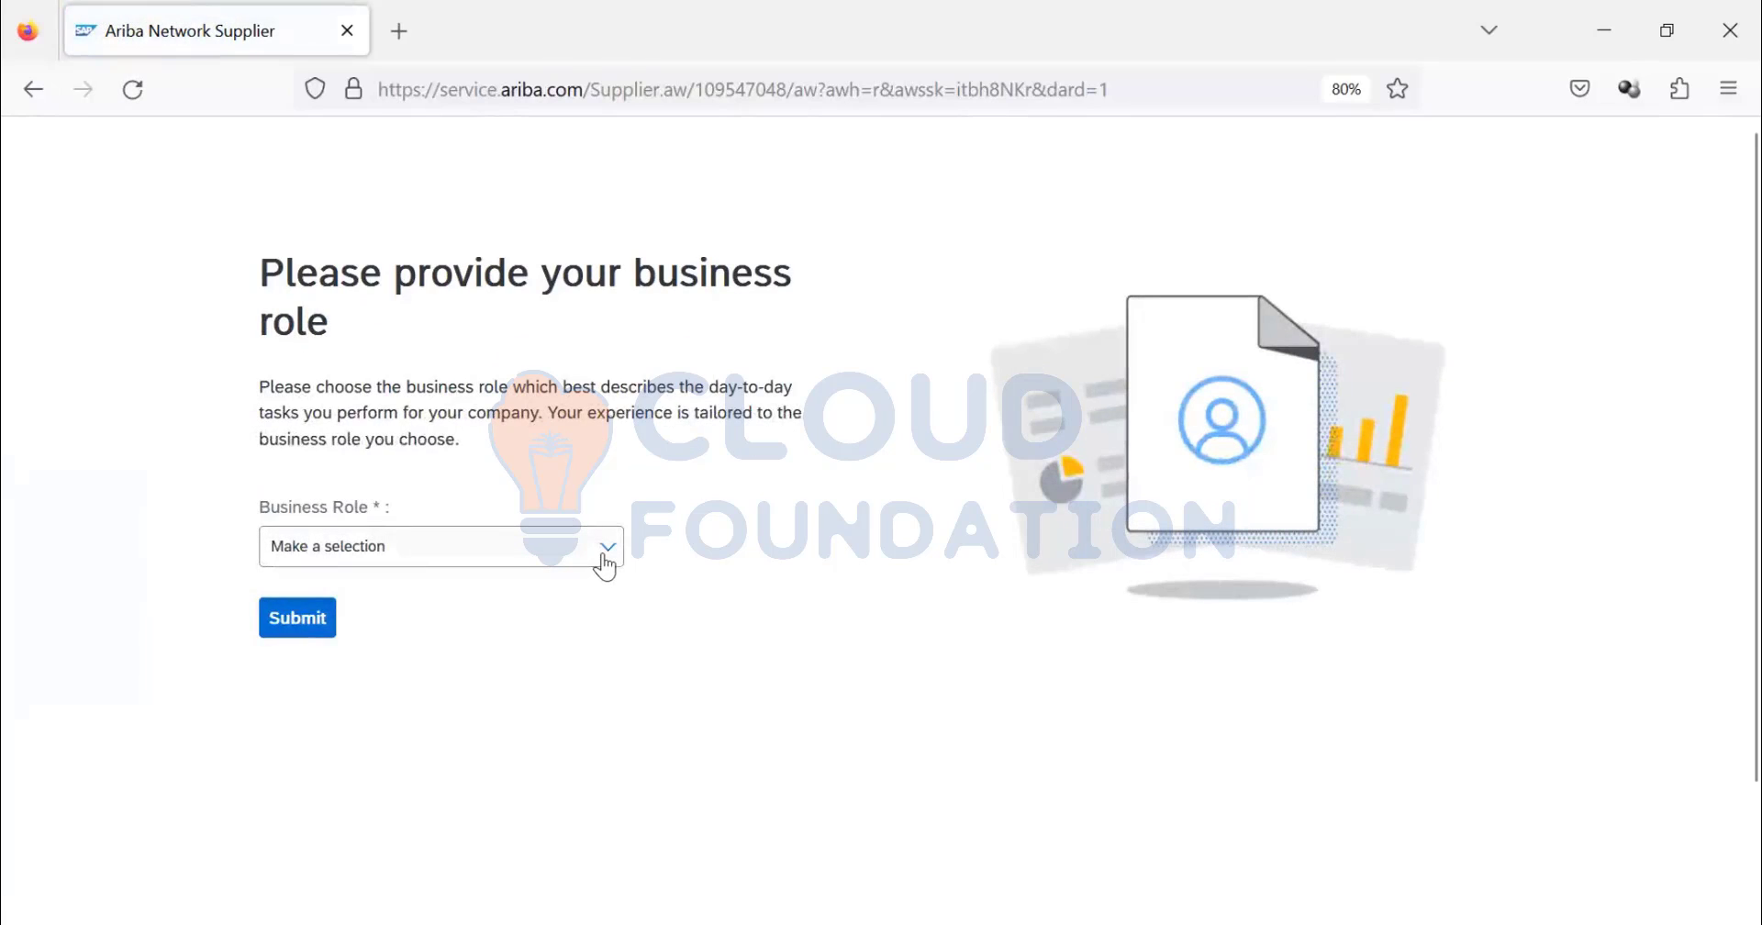
- Set the business role to Business Owner and submit it
click(604, 551)
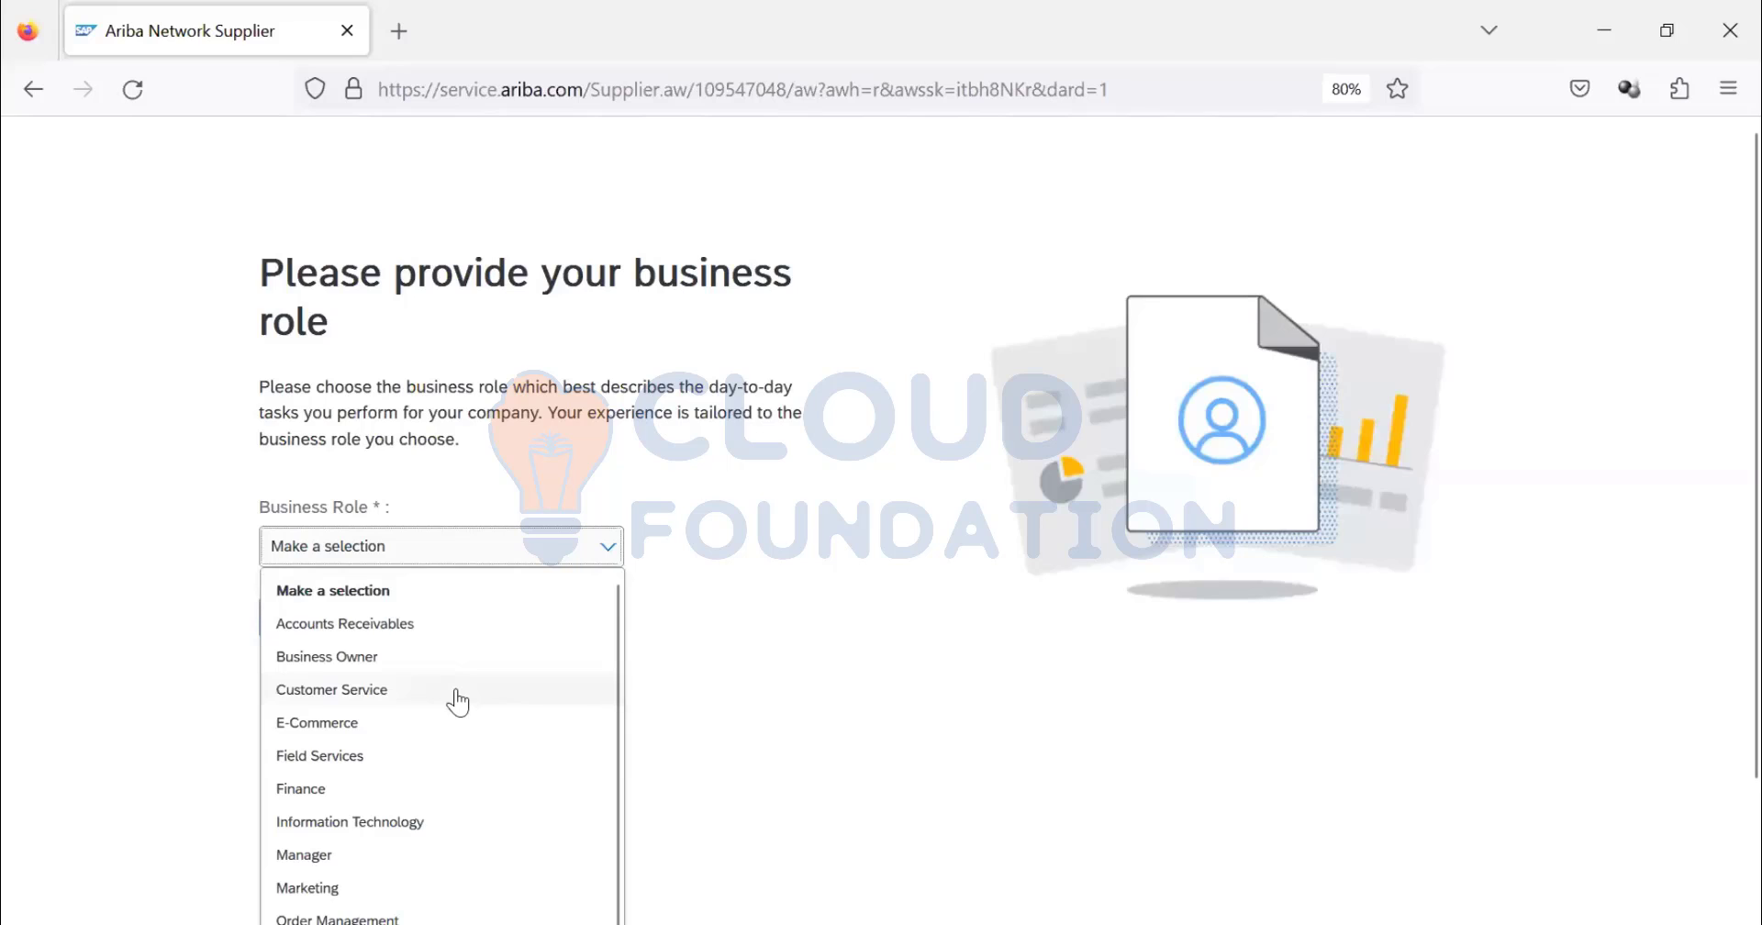
scroll(457, 702, down, 3)
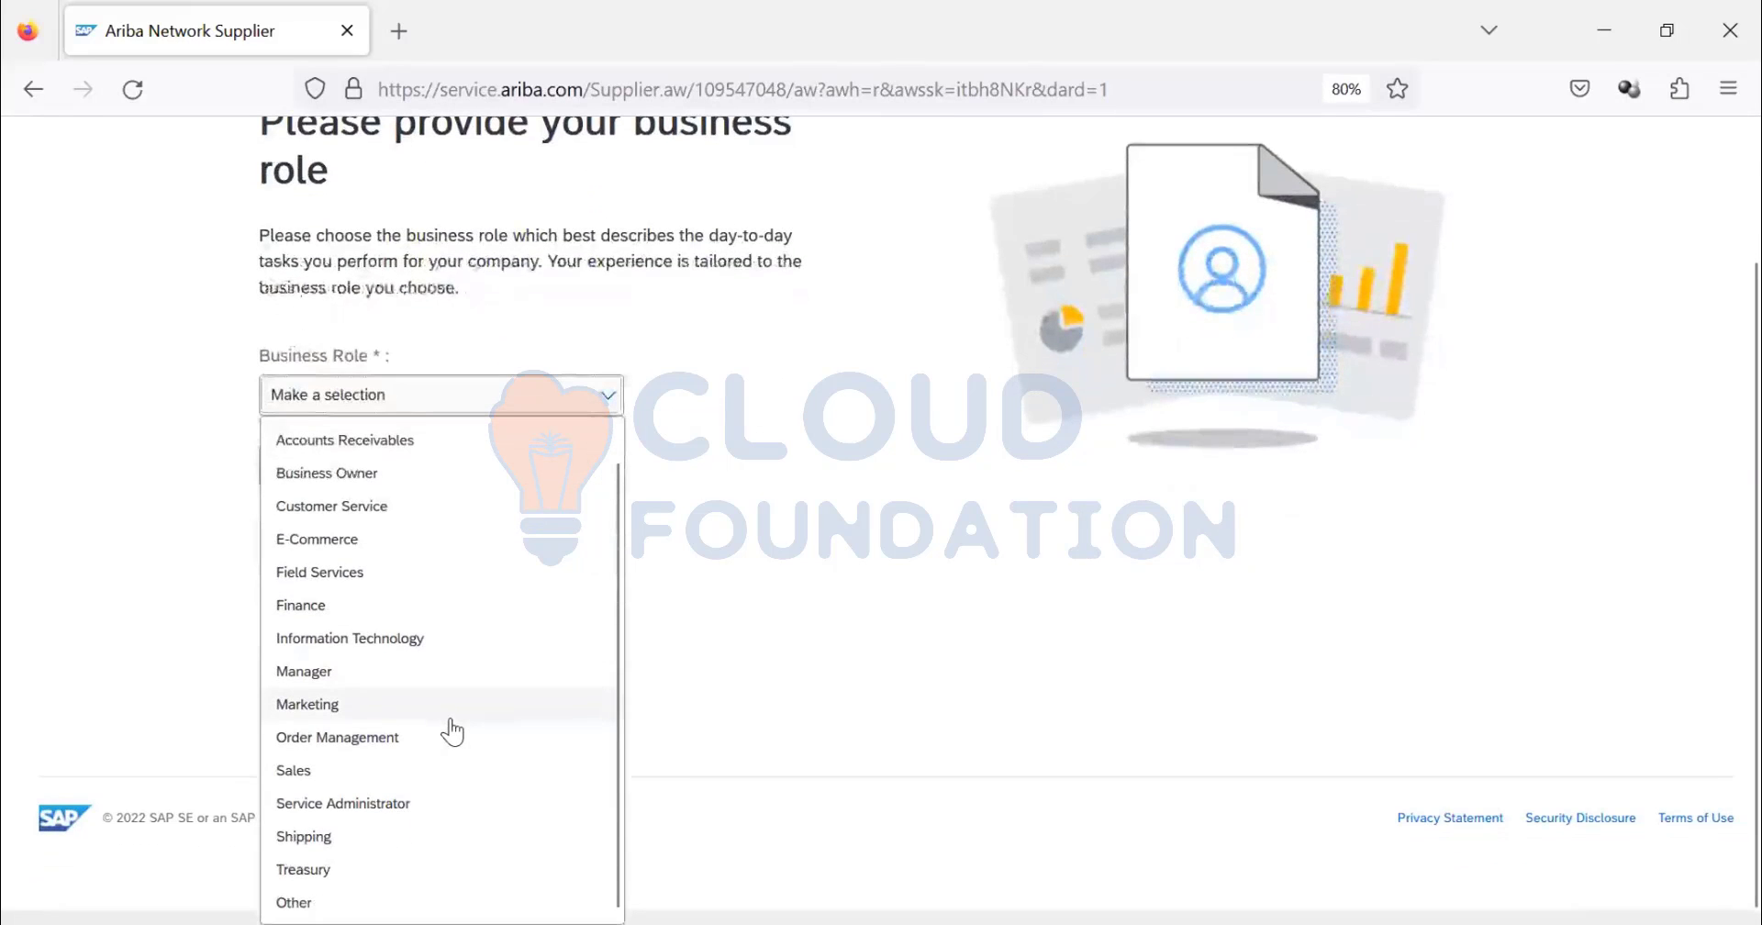
click(315, 474)
scroll(321, 648, up, 3)
click(301, 620)
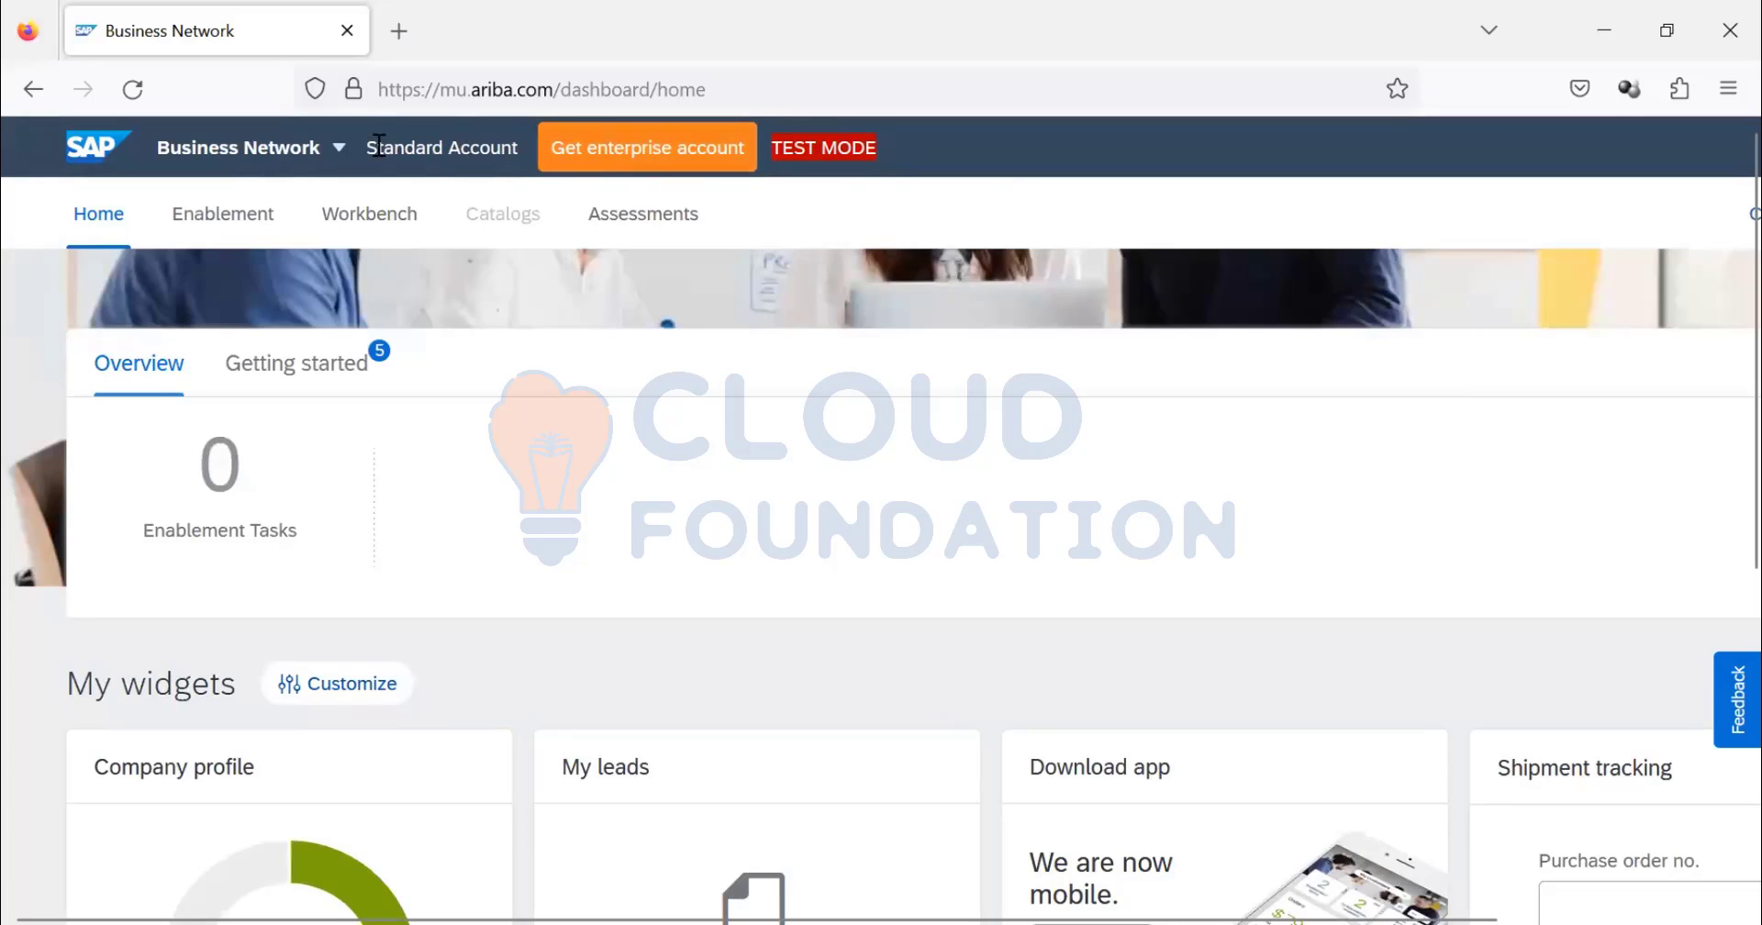
- Zoom the page to 90% and switch to Ariba Proposals & Questionnaires
drag(376, 155, 658, 154)
key(ctrl+minus)
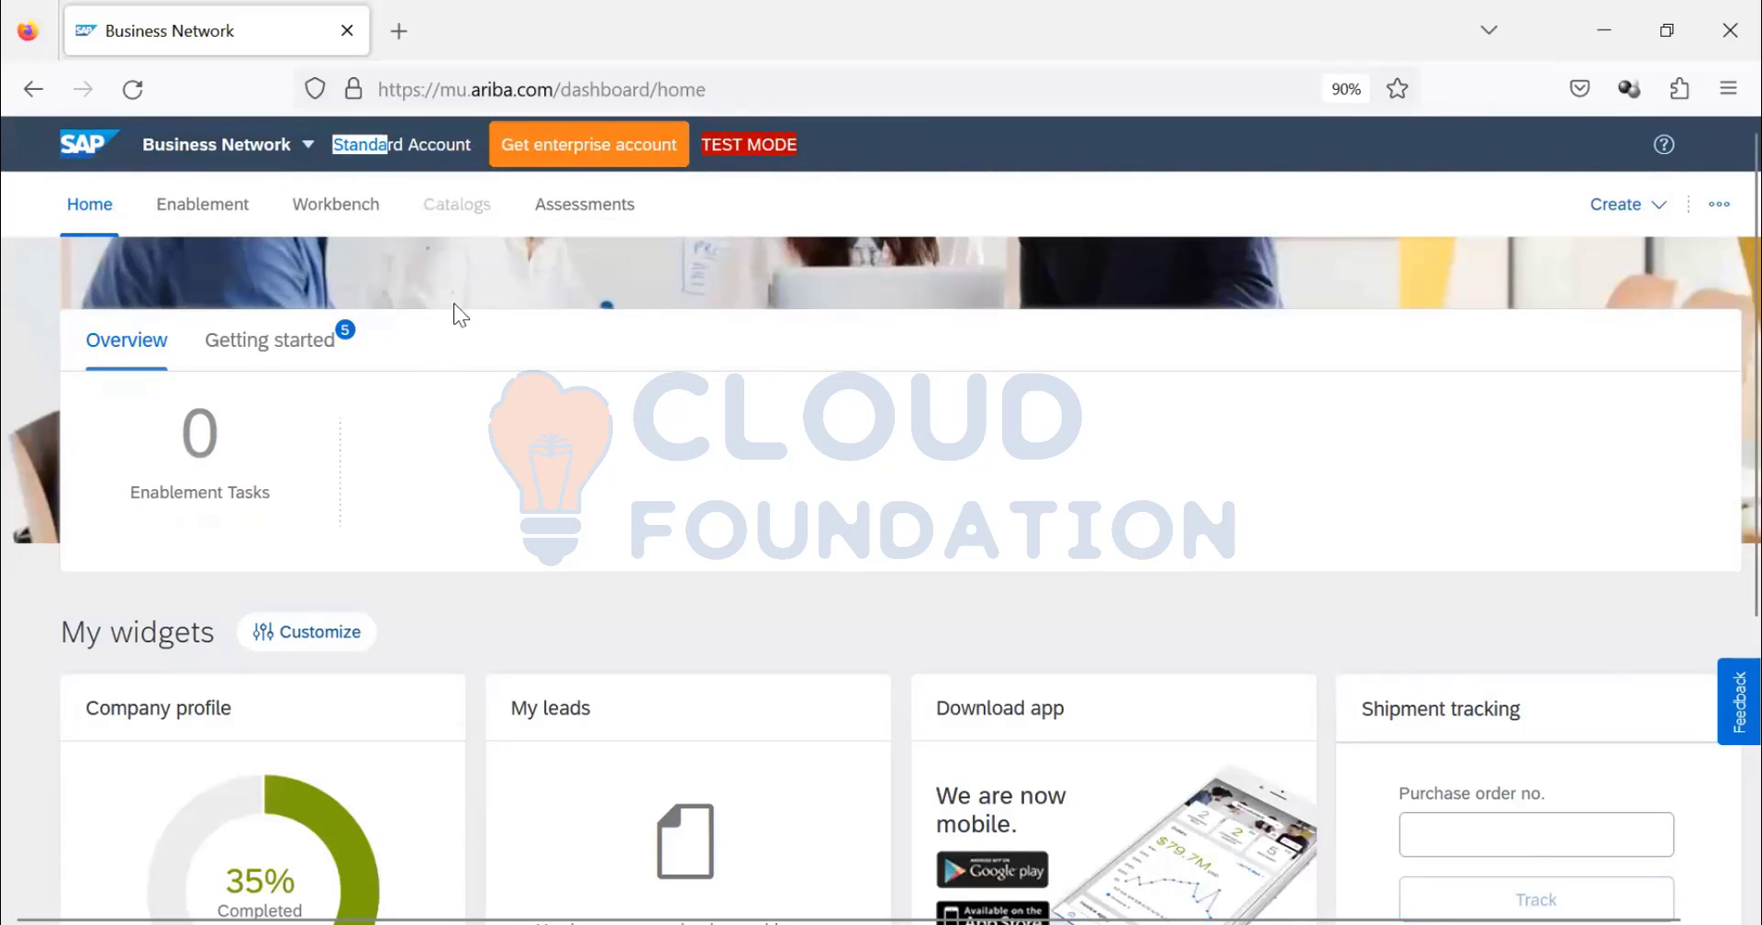
click(220, 158)
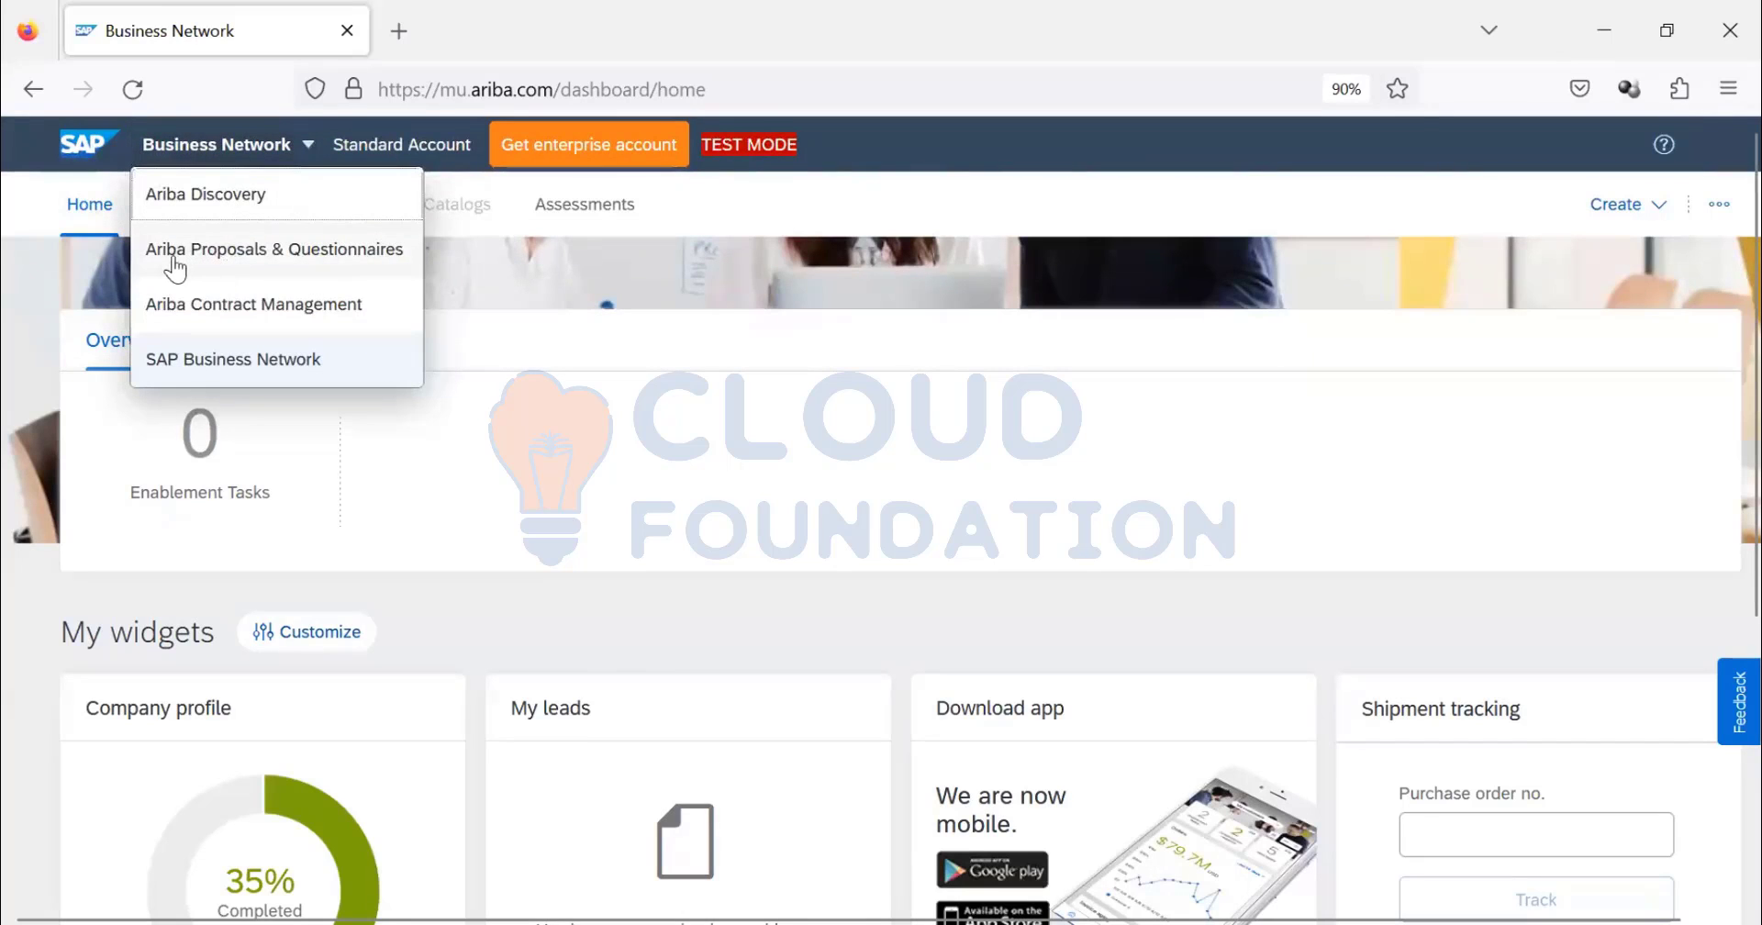
click(264, 264)
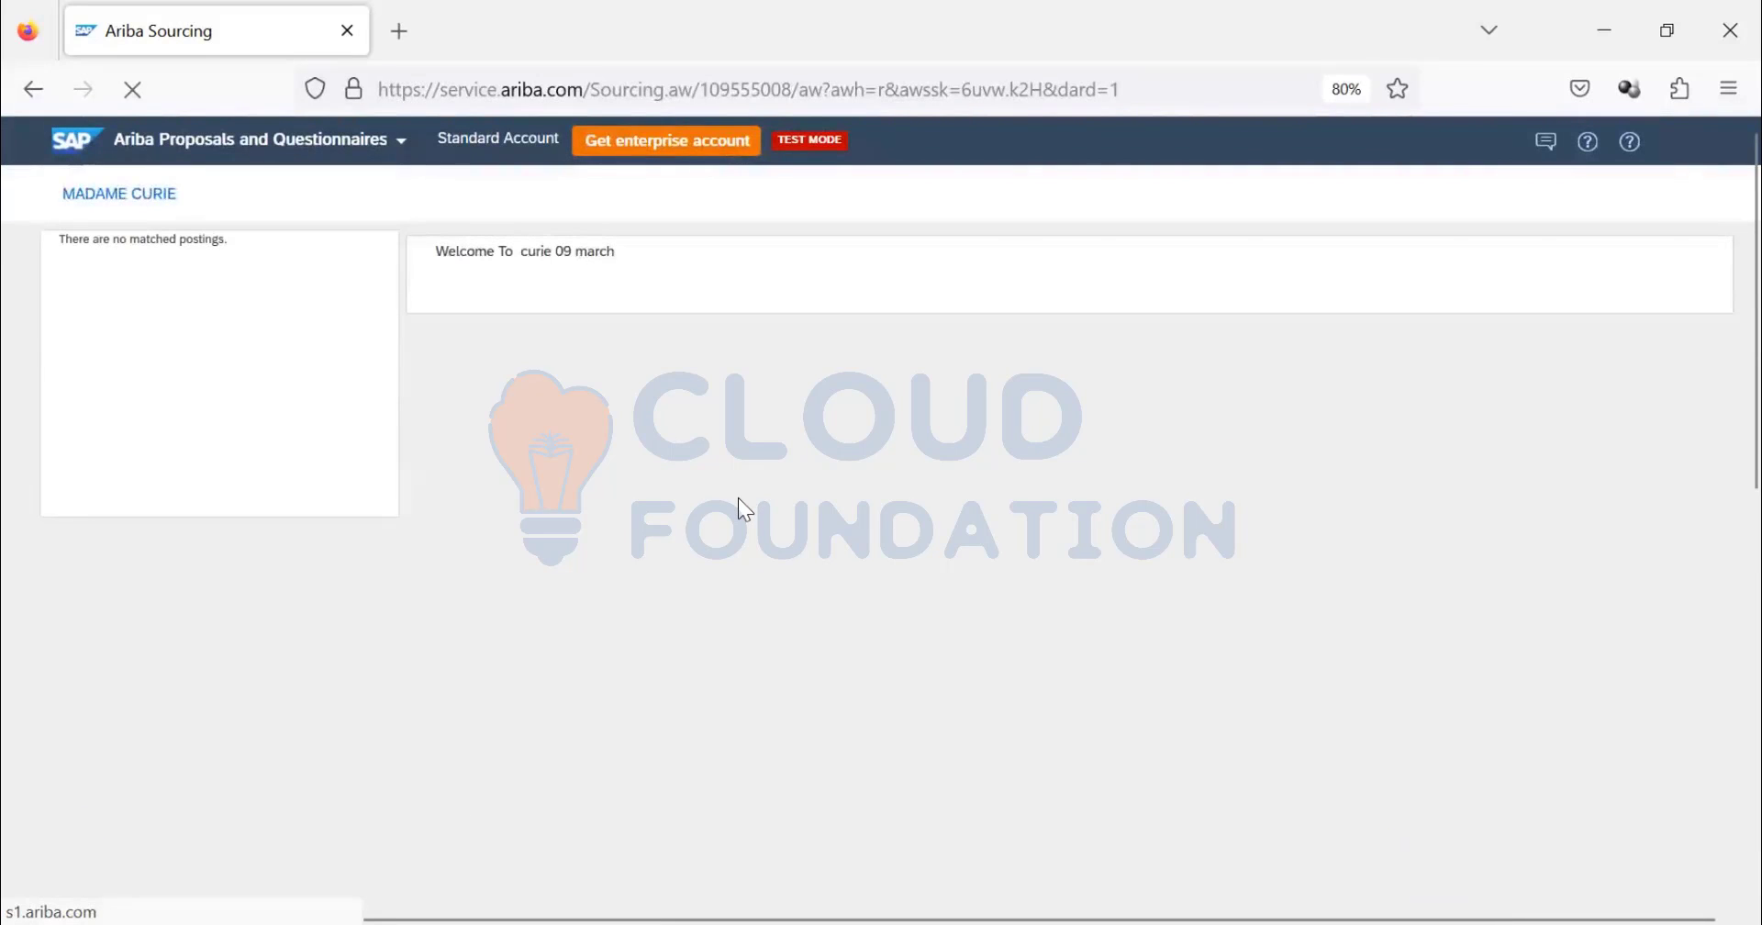
- Open the customer's sourcing workspace and scroll through the supplier's registration questionnaires
click(176, 198)
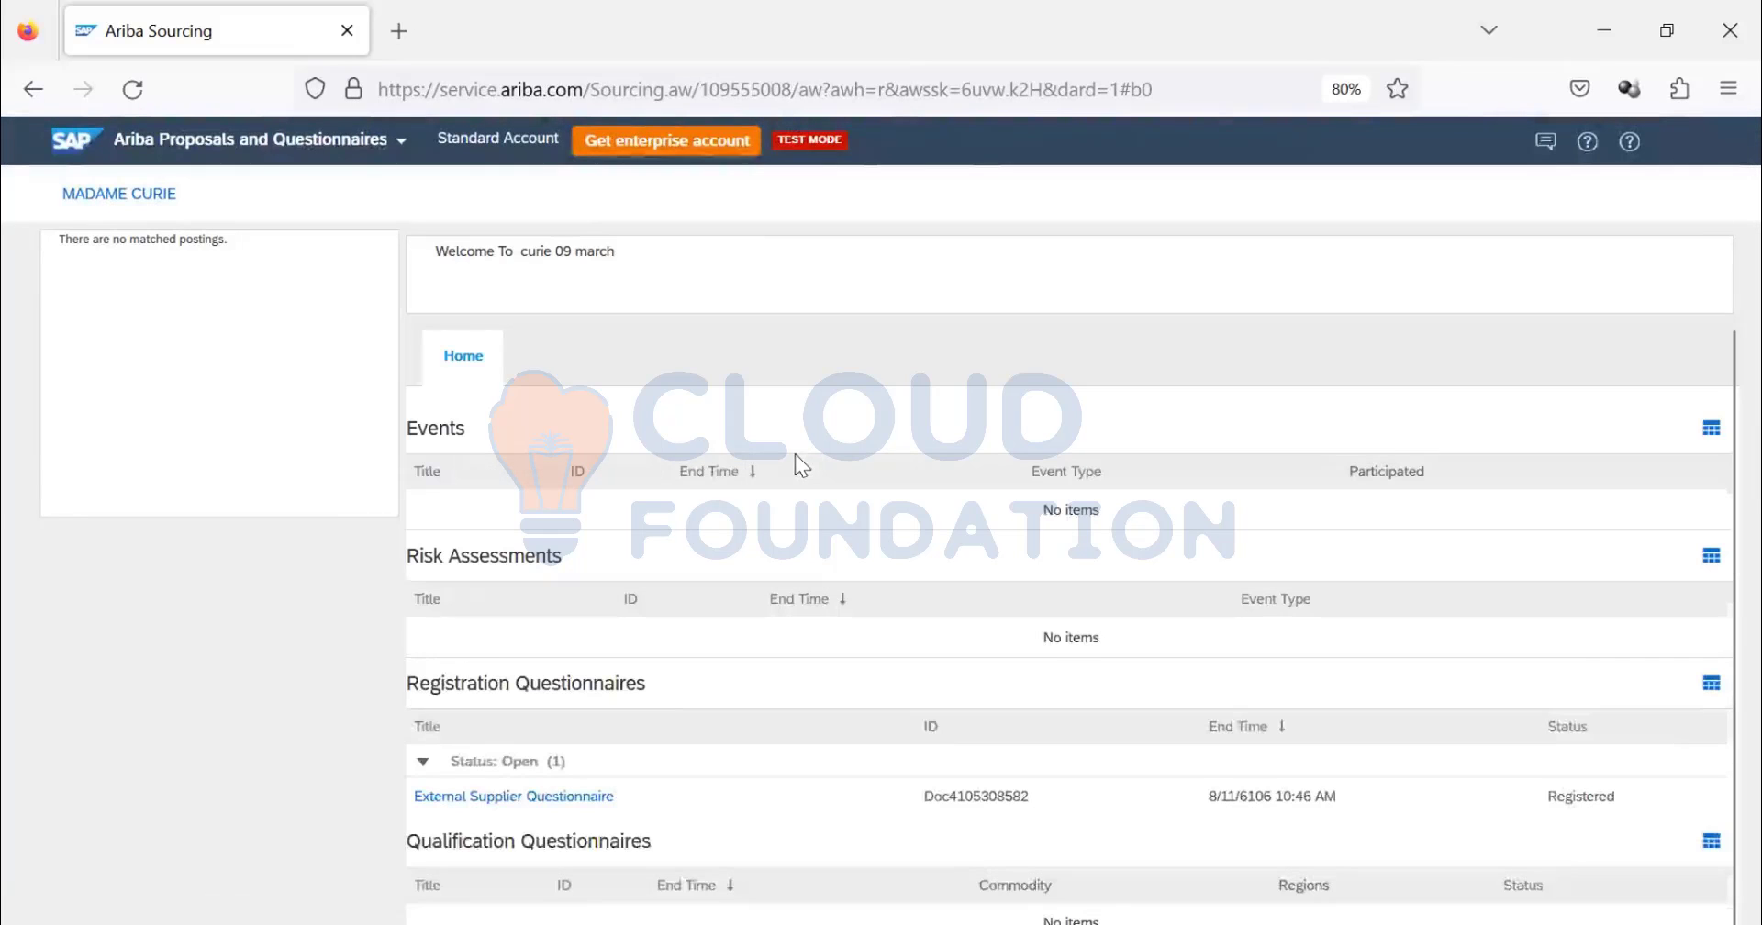
scroll(703, 633, down, 3)
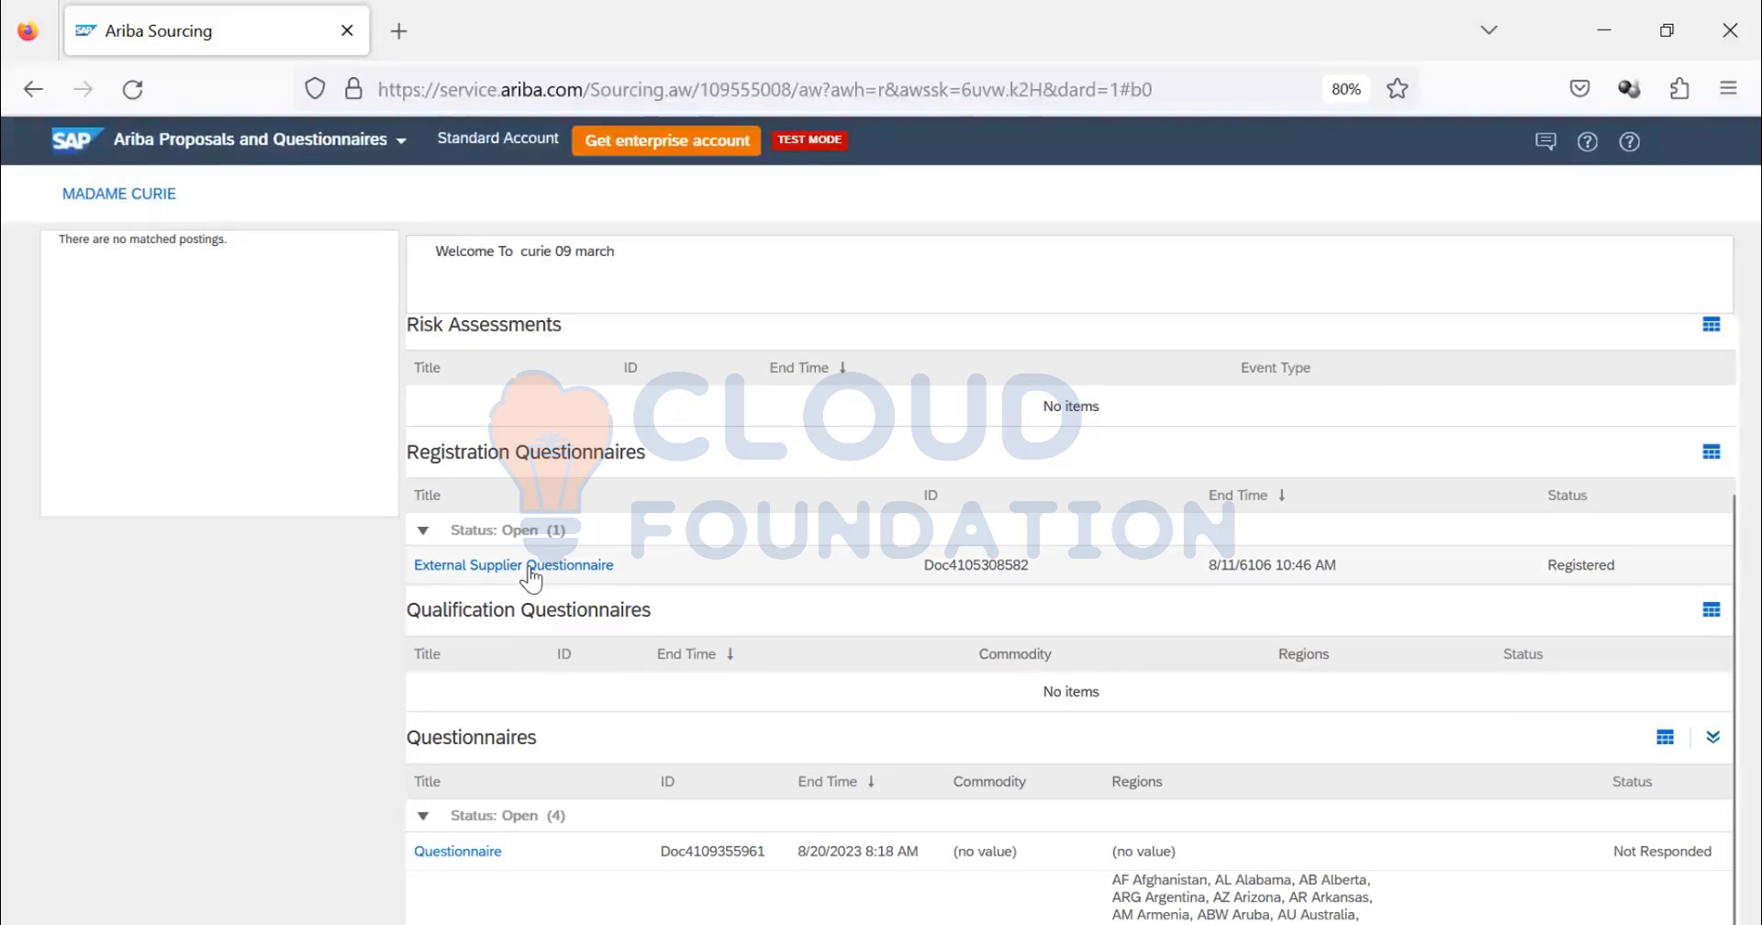
scroll(527, 583, down, 2)
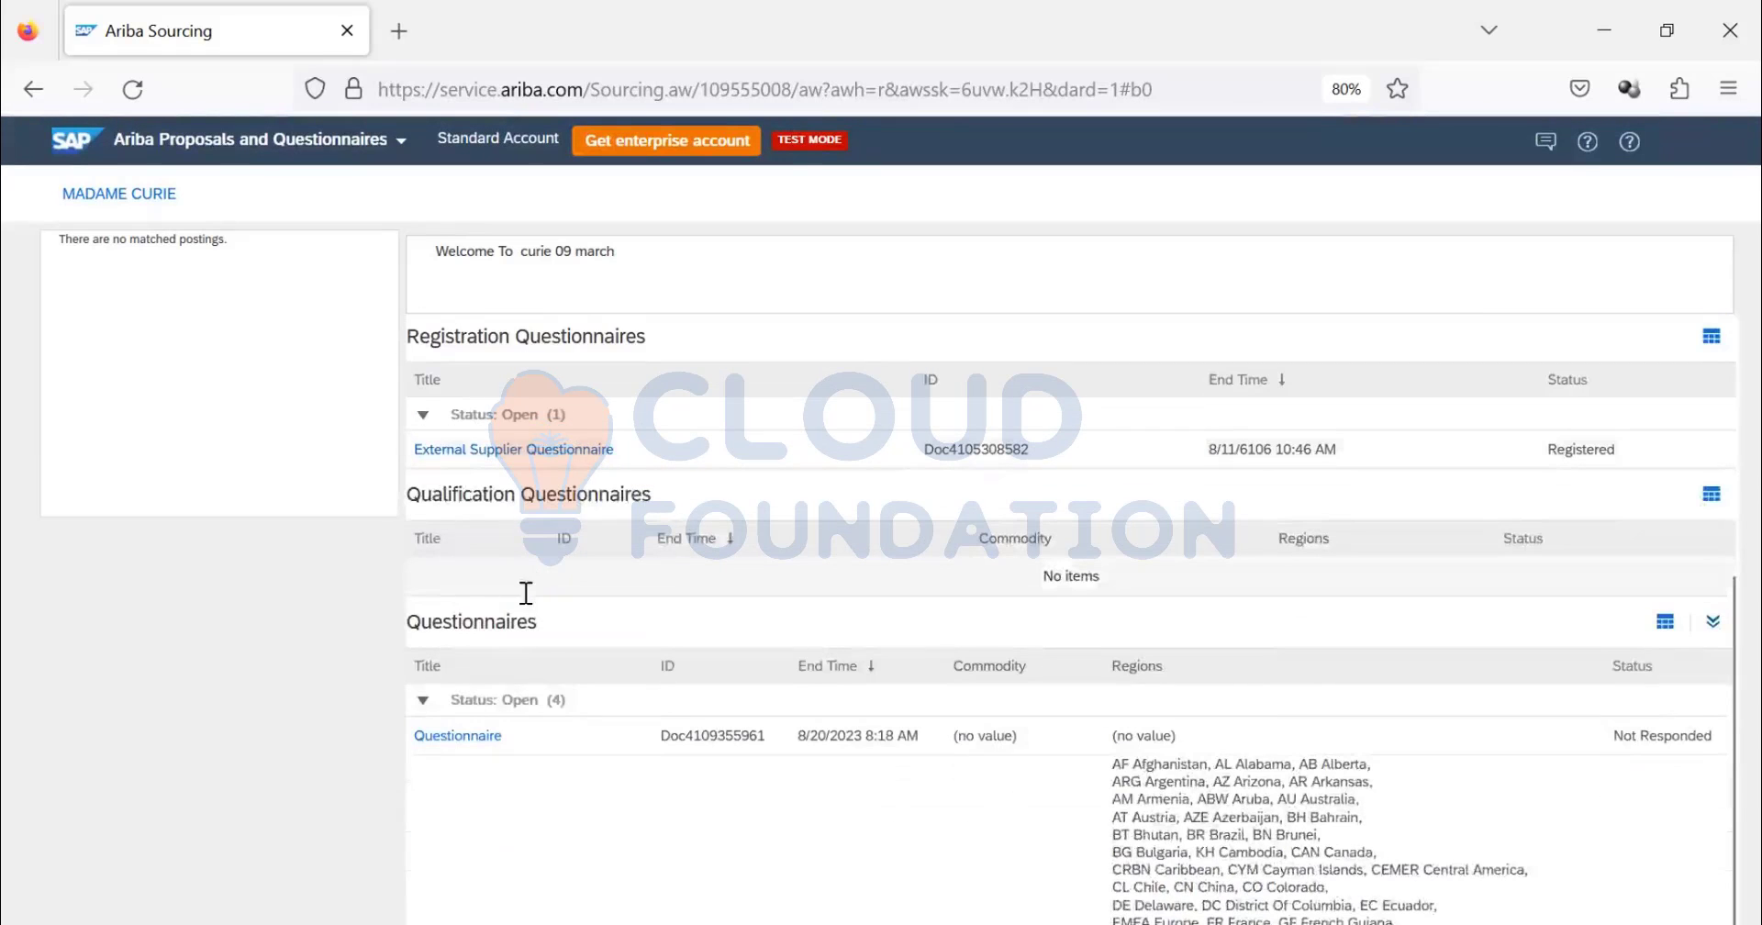
scroll(526, 593, down, 3)
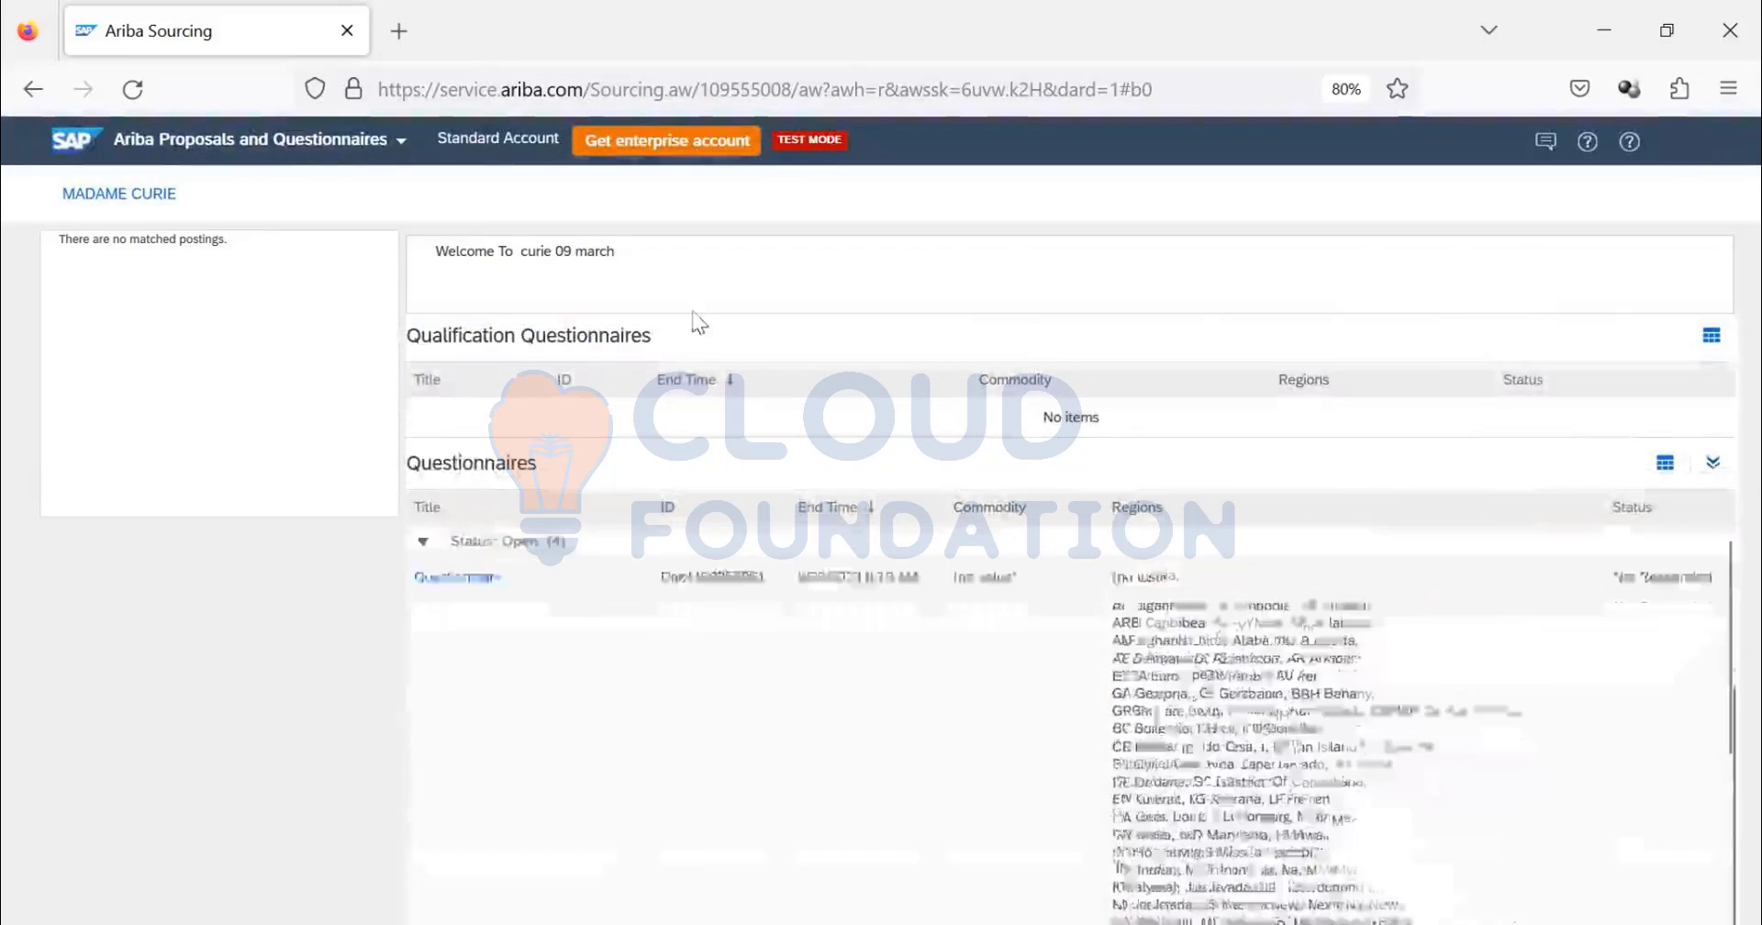
scroll(633, 490, up, 6)
scroll(550, 523, down, 4)
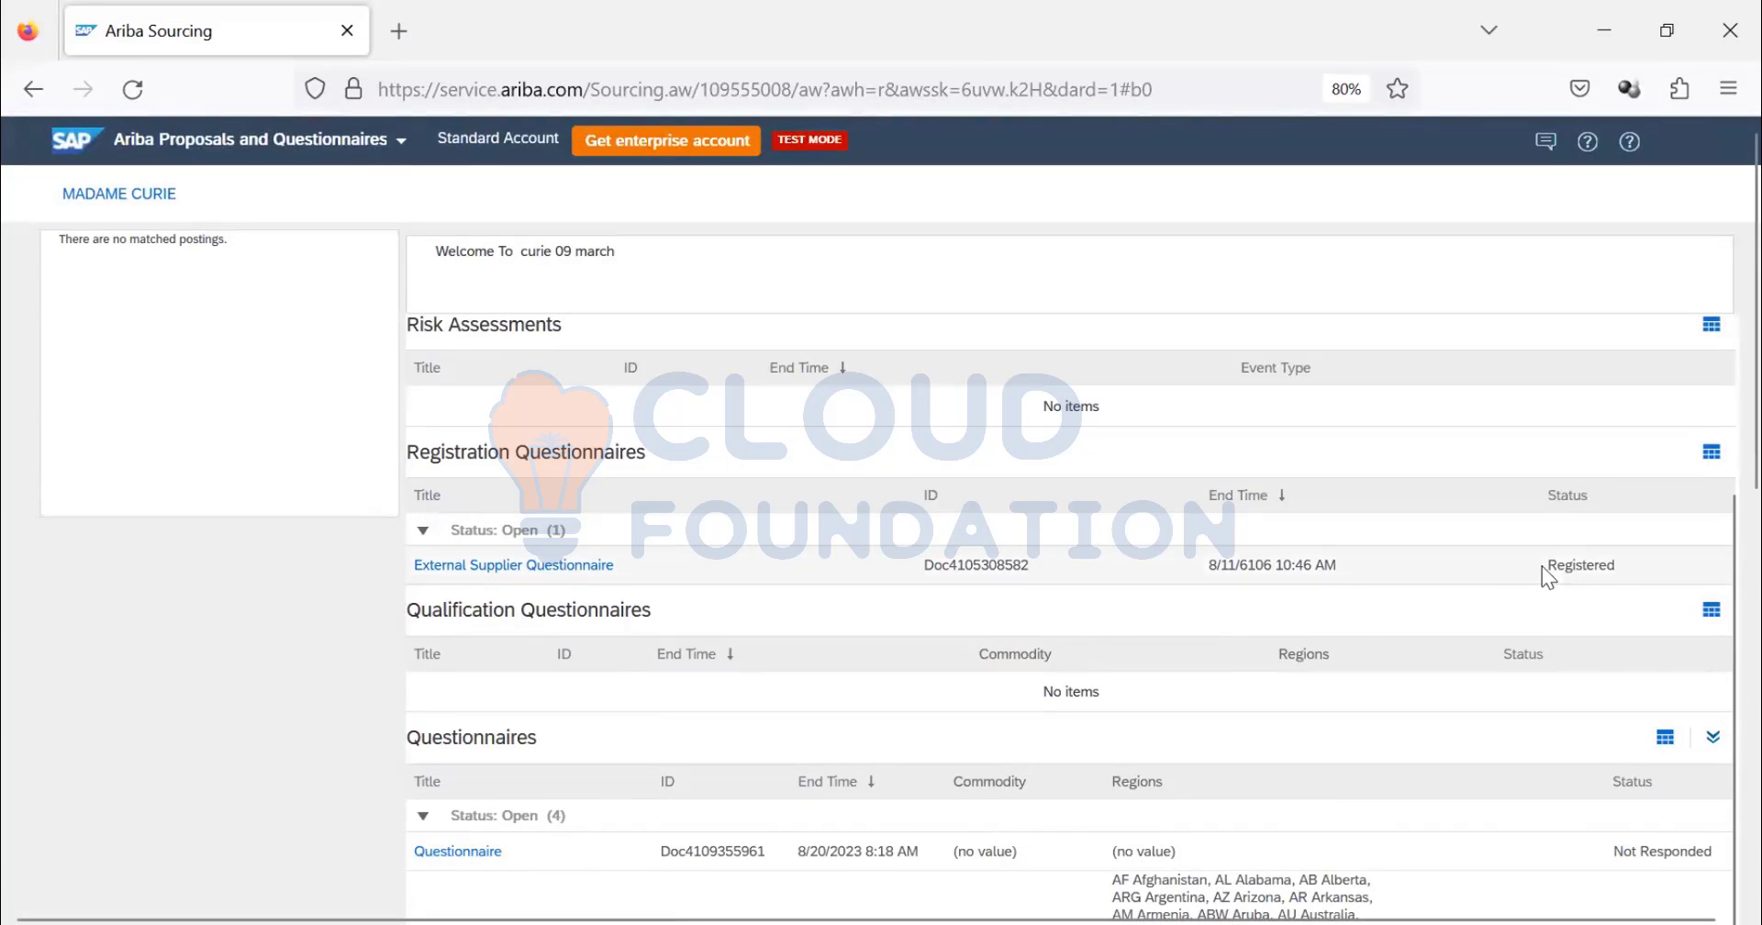
drag(1542, 565, 1652, 556)
scroll(643, 459, down, 3)
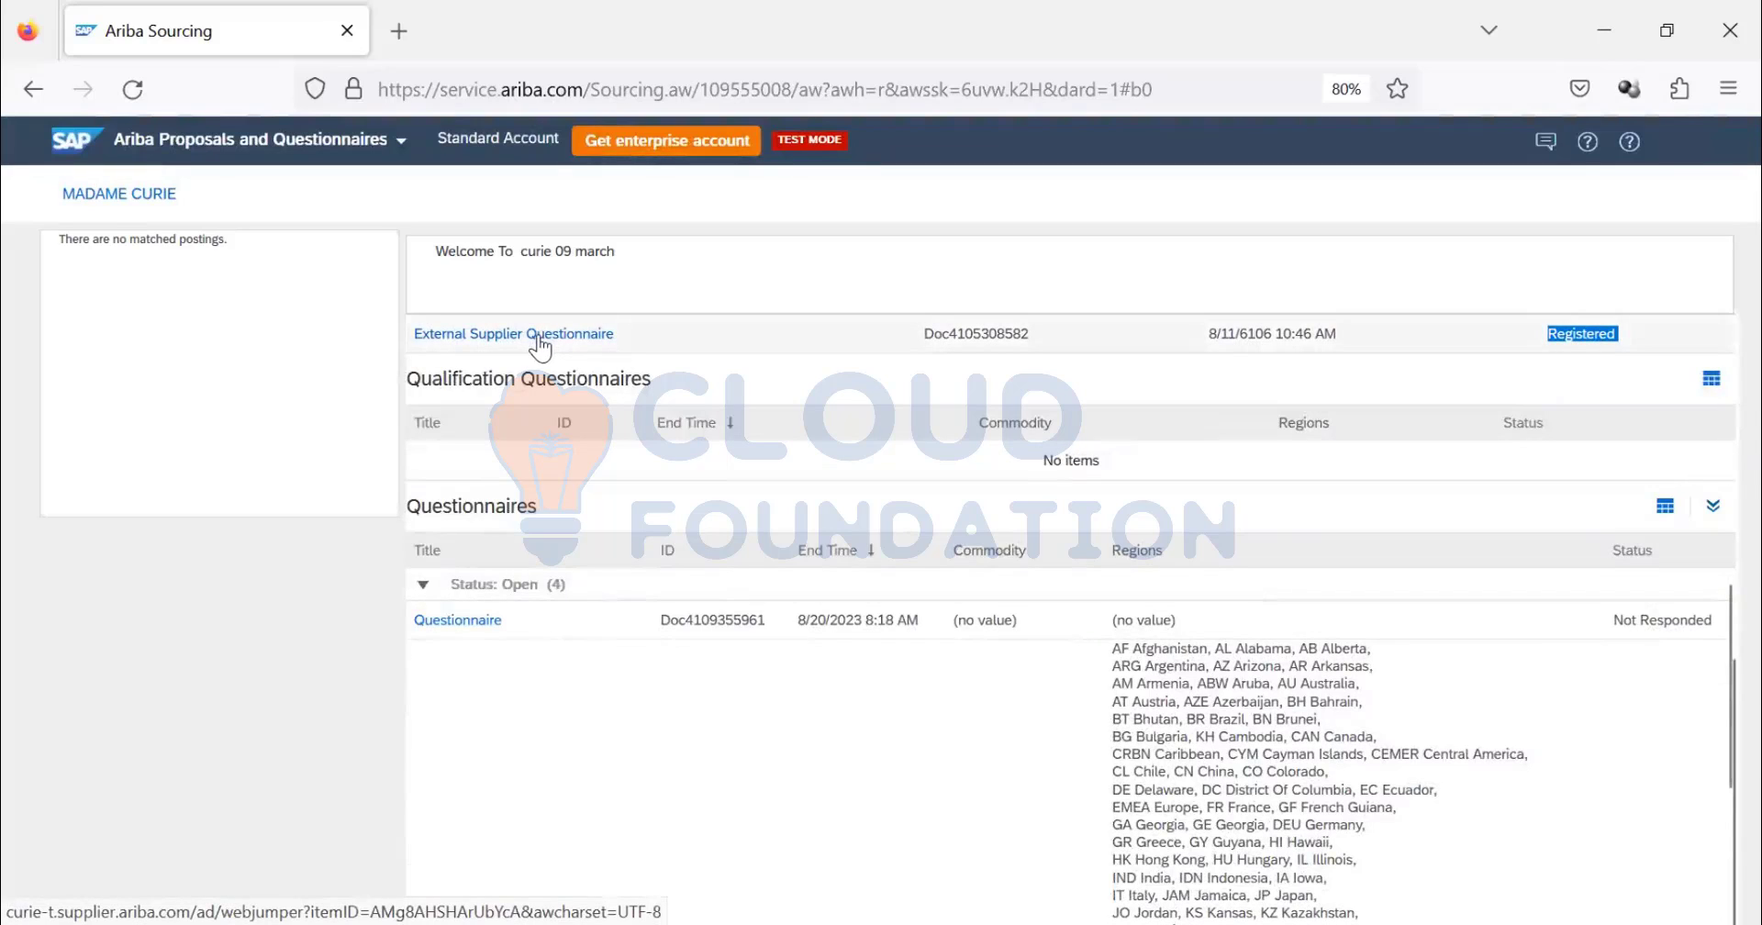
scroll(1226, 418, up, 2)
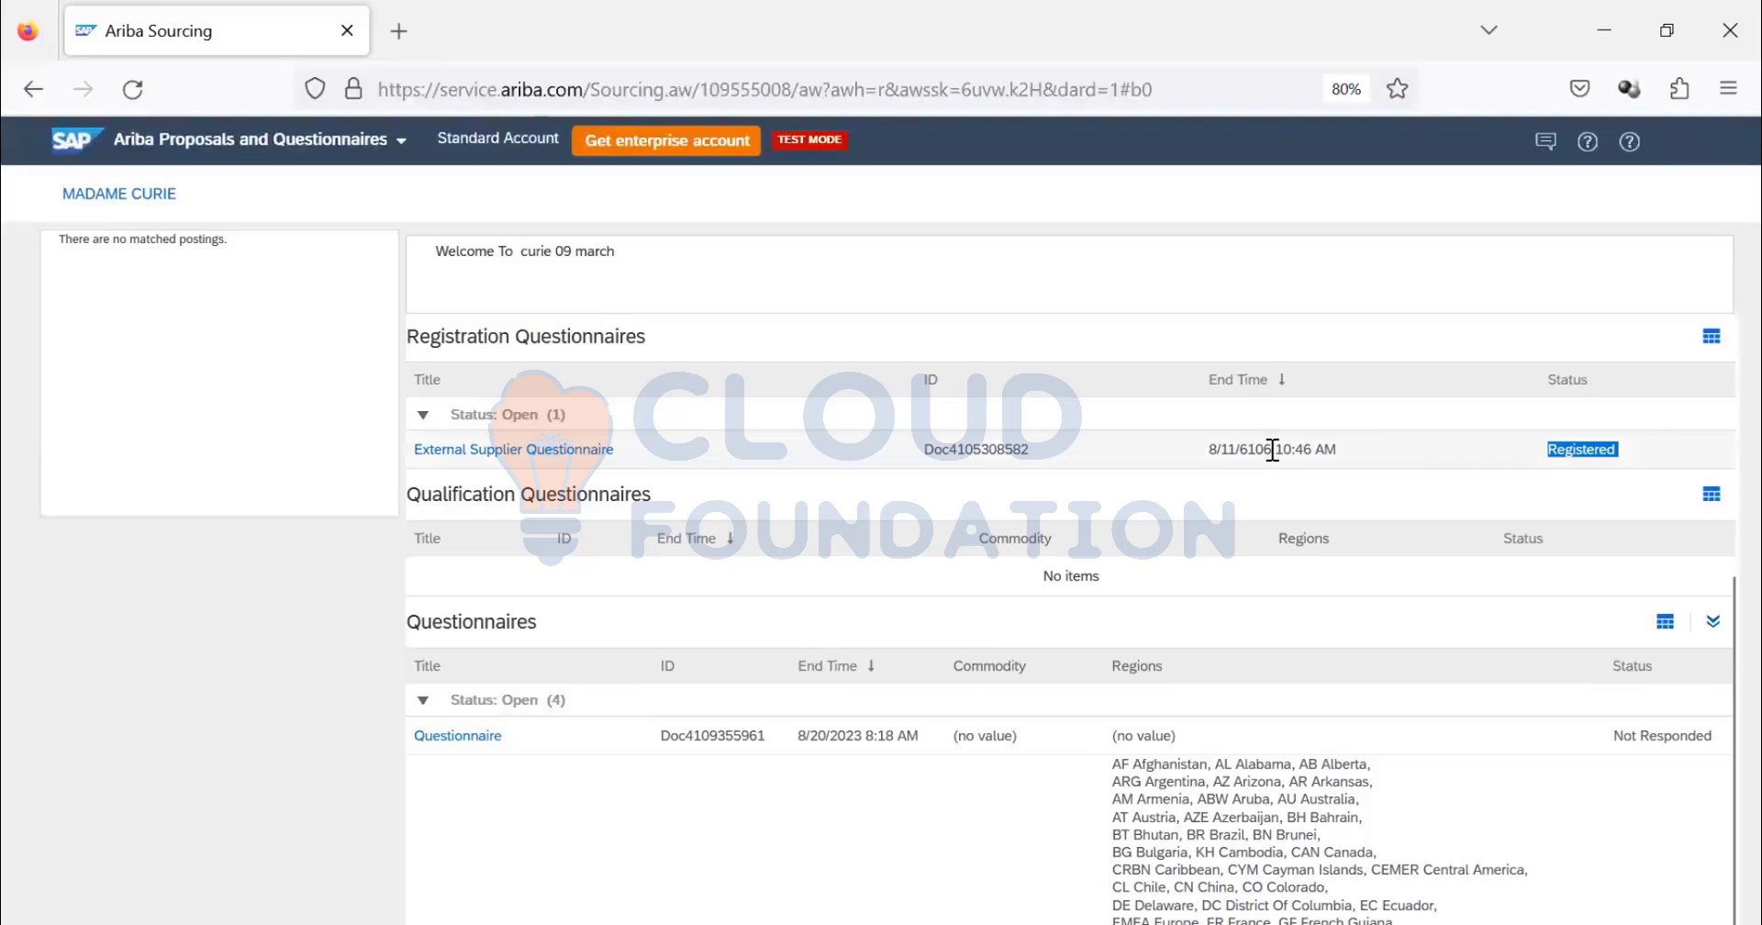
- Highlight the 6106 end-date year, then scroll down to the Supplier Modular Questionnaire row
drag(1272, 450, 1241, 453)
scroll(501, 587, down, 5)
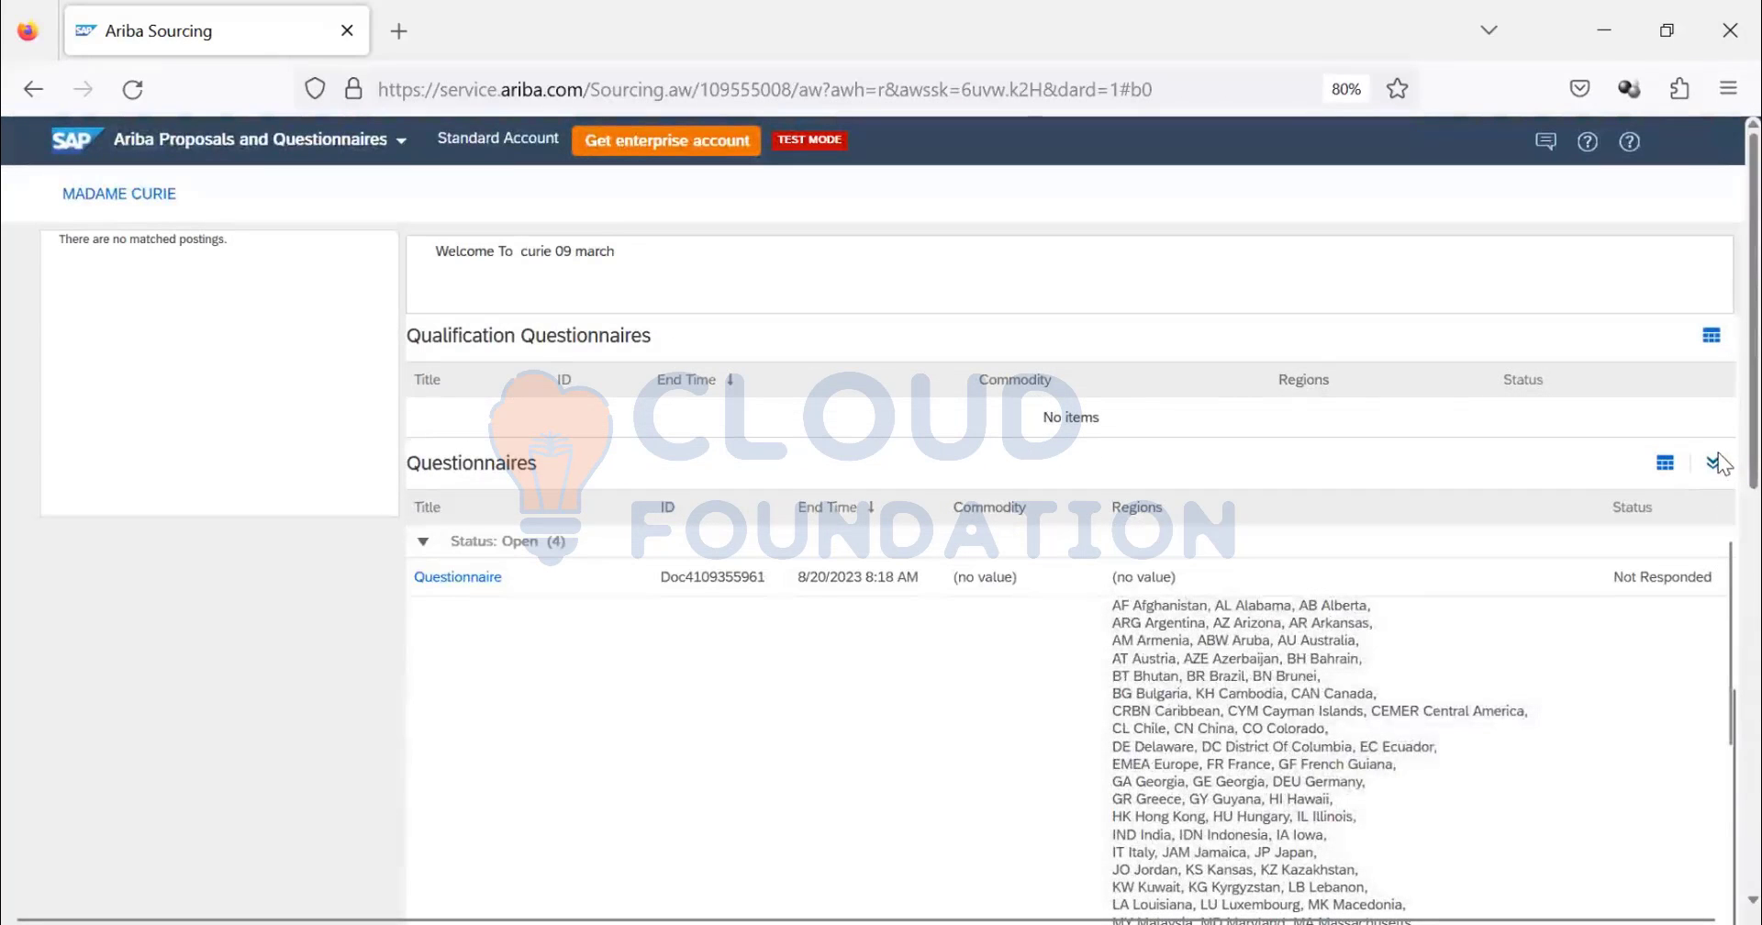
scroll(1718, 459, down, 3)
scroll(1719, 560, down, 2)
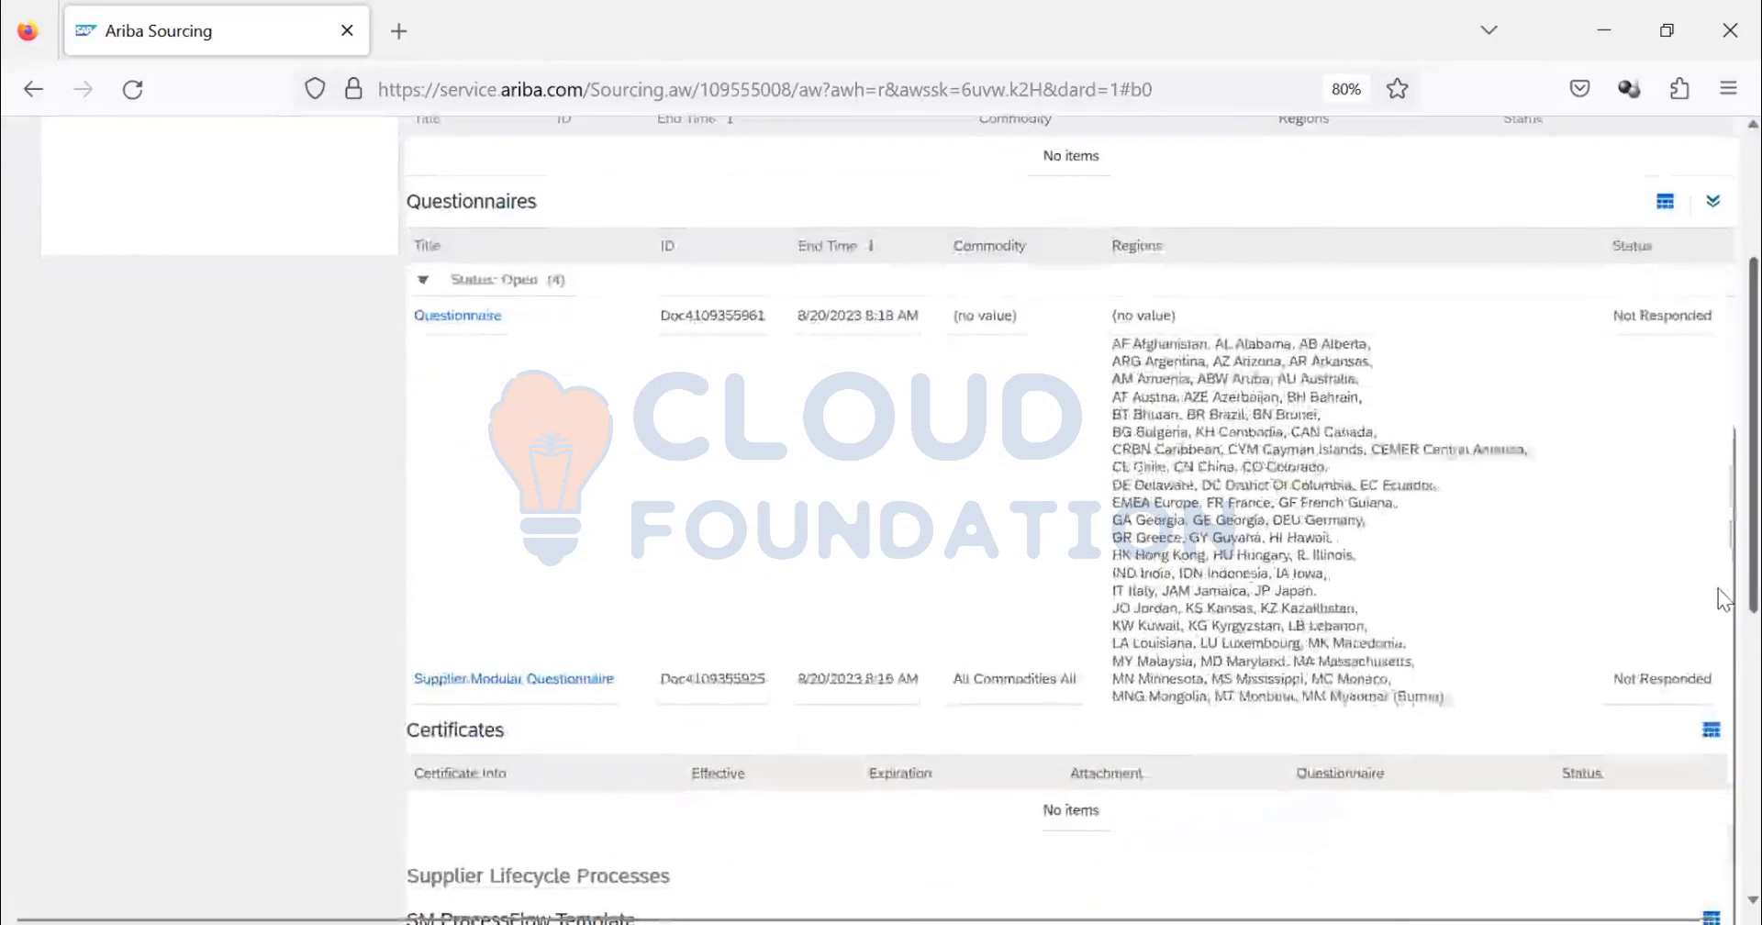
scroll(1017, 529, up, 3)
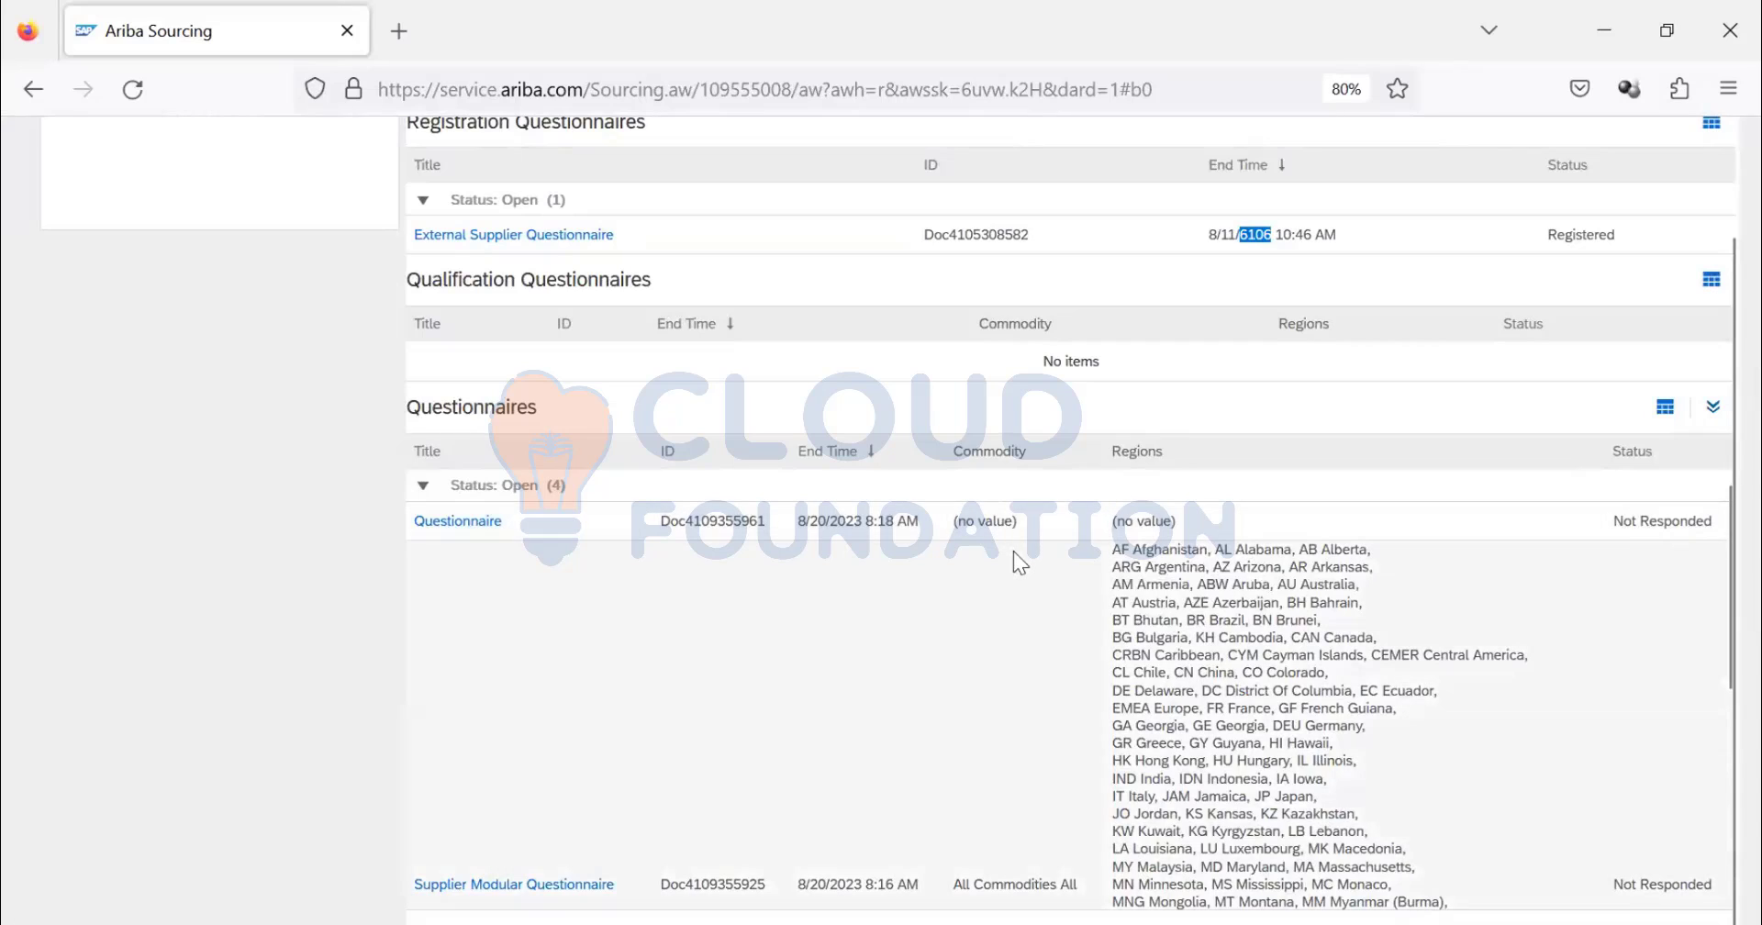
scroll(1185, 601, down, 2)
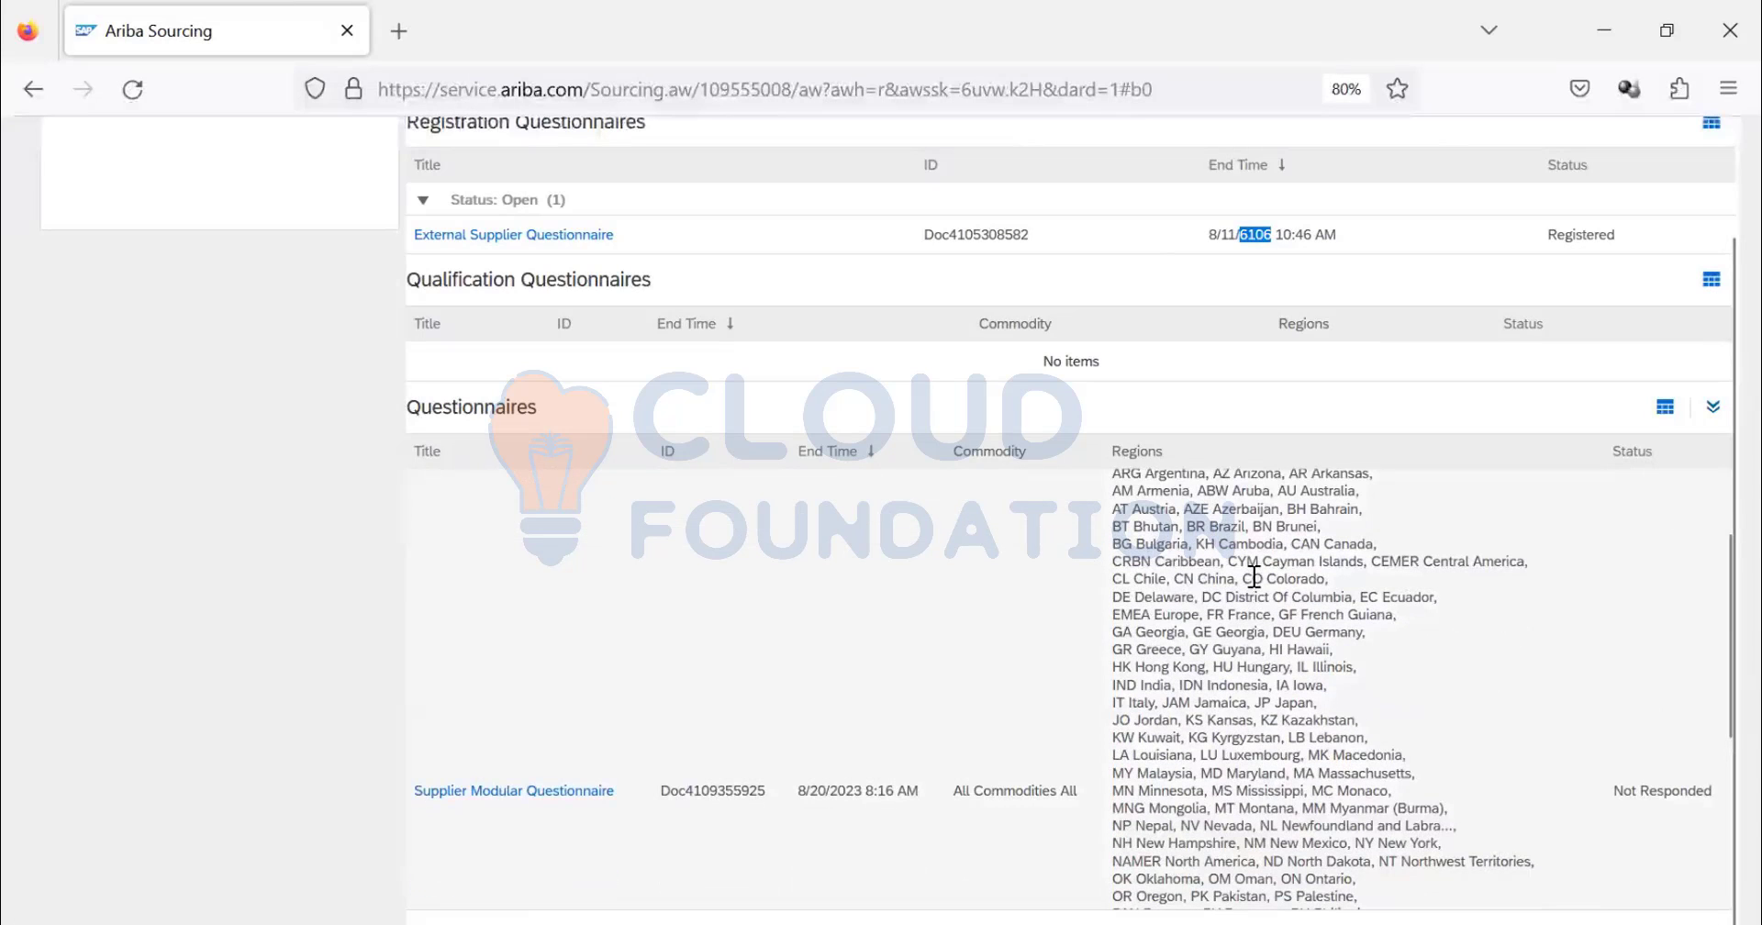
scroll(1253, 576, down, 5)
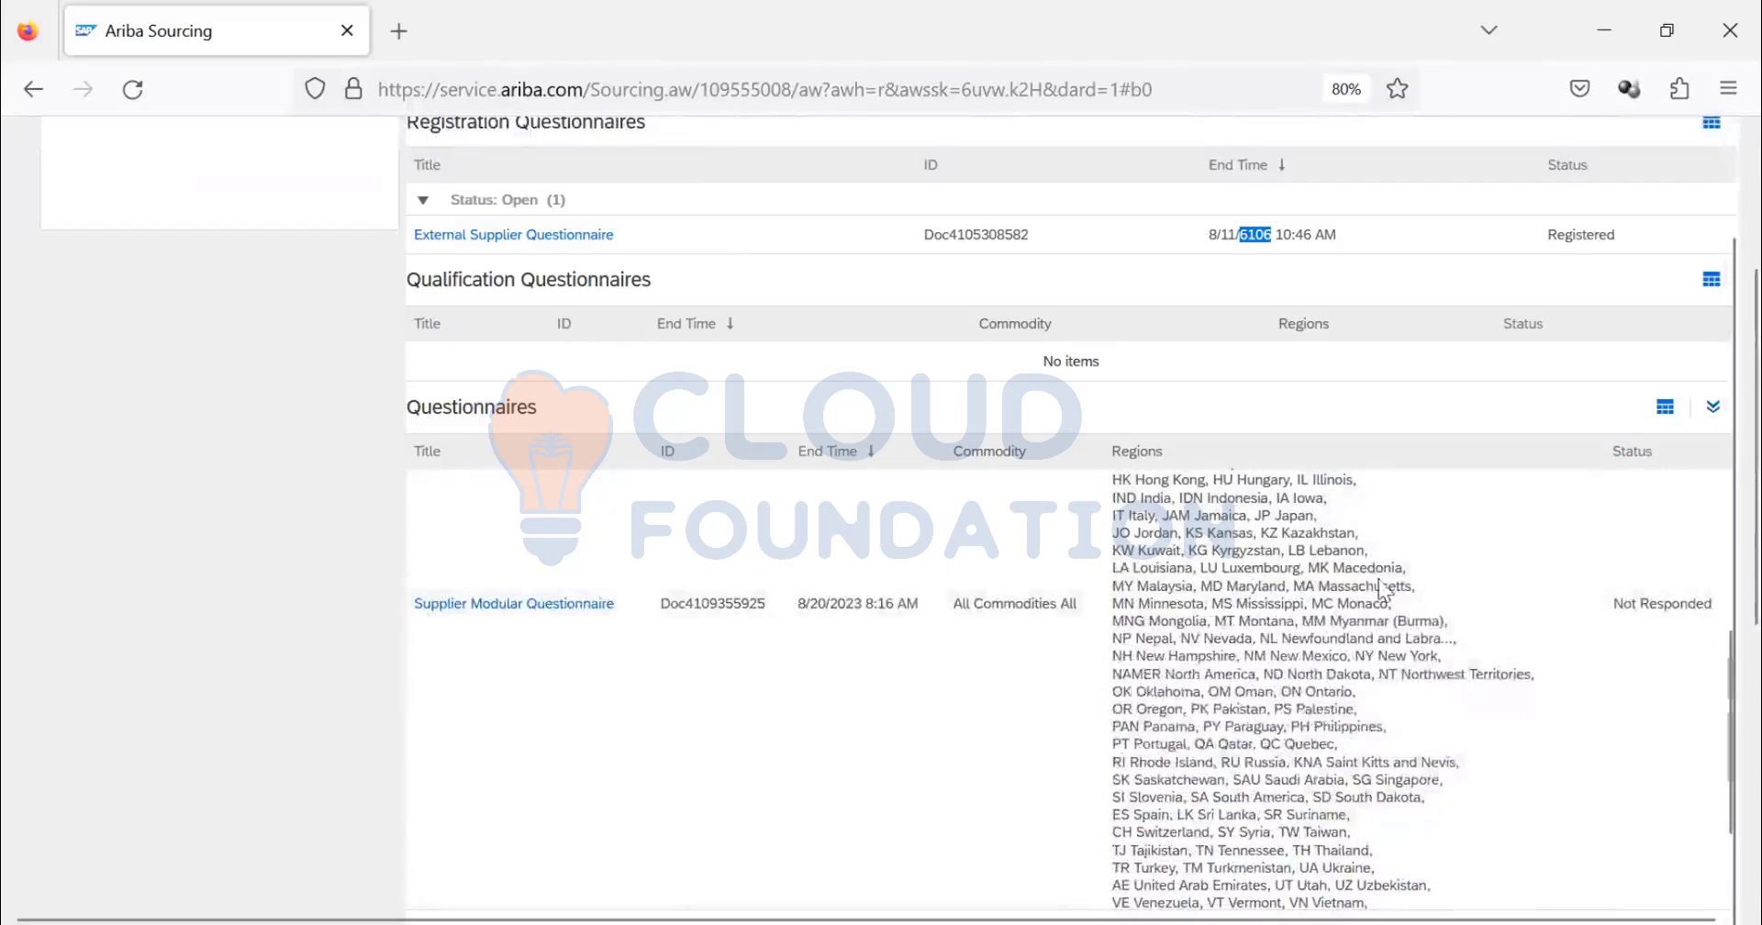
scroll(504, 393, down, 3)
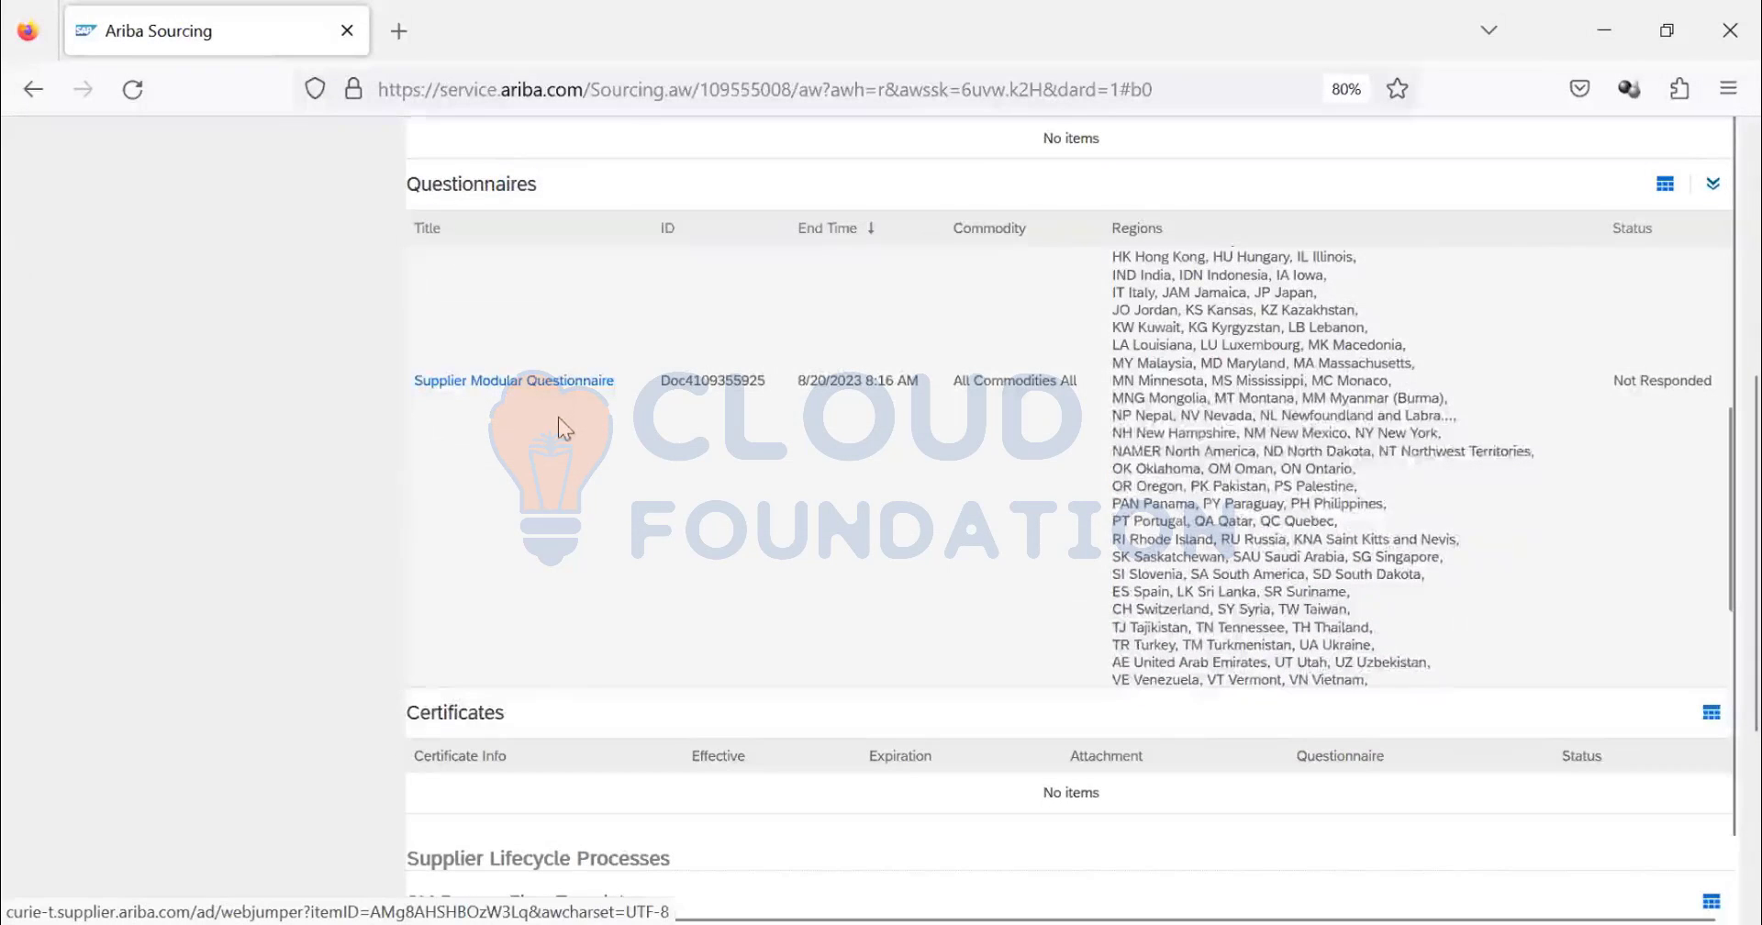
- In the Supplier Modular Questionnaire, answer Yes for ISO certified and No for attached certificate
click(546, 421)
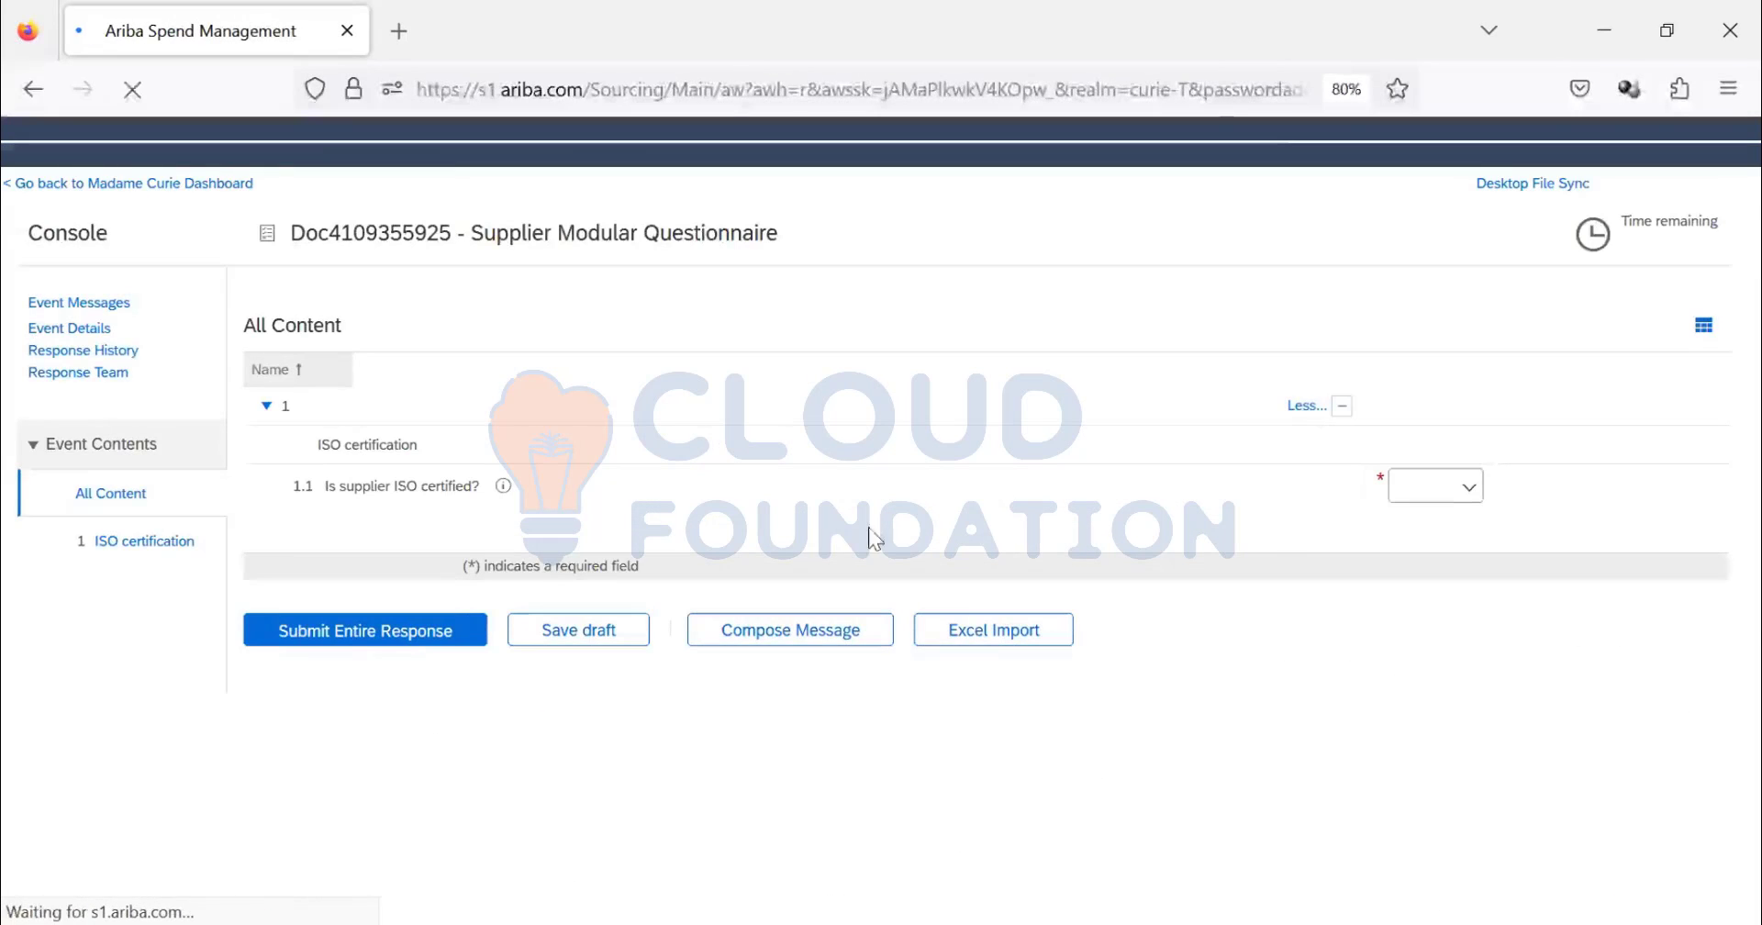
click(1400, 500)
click(1387, 539)
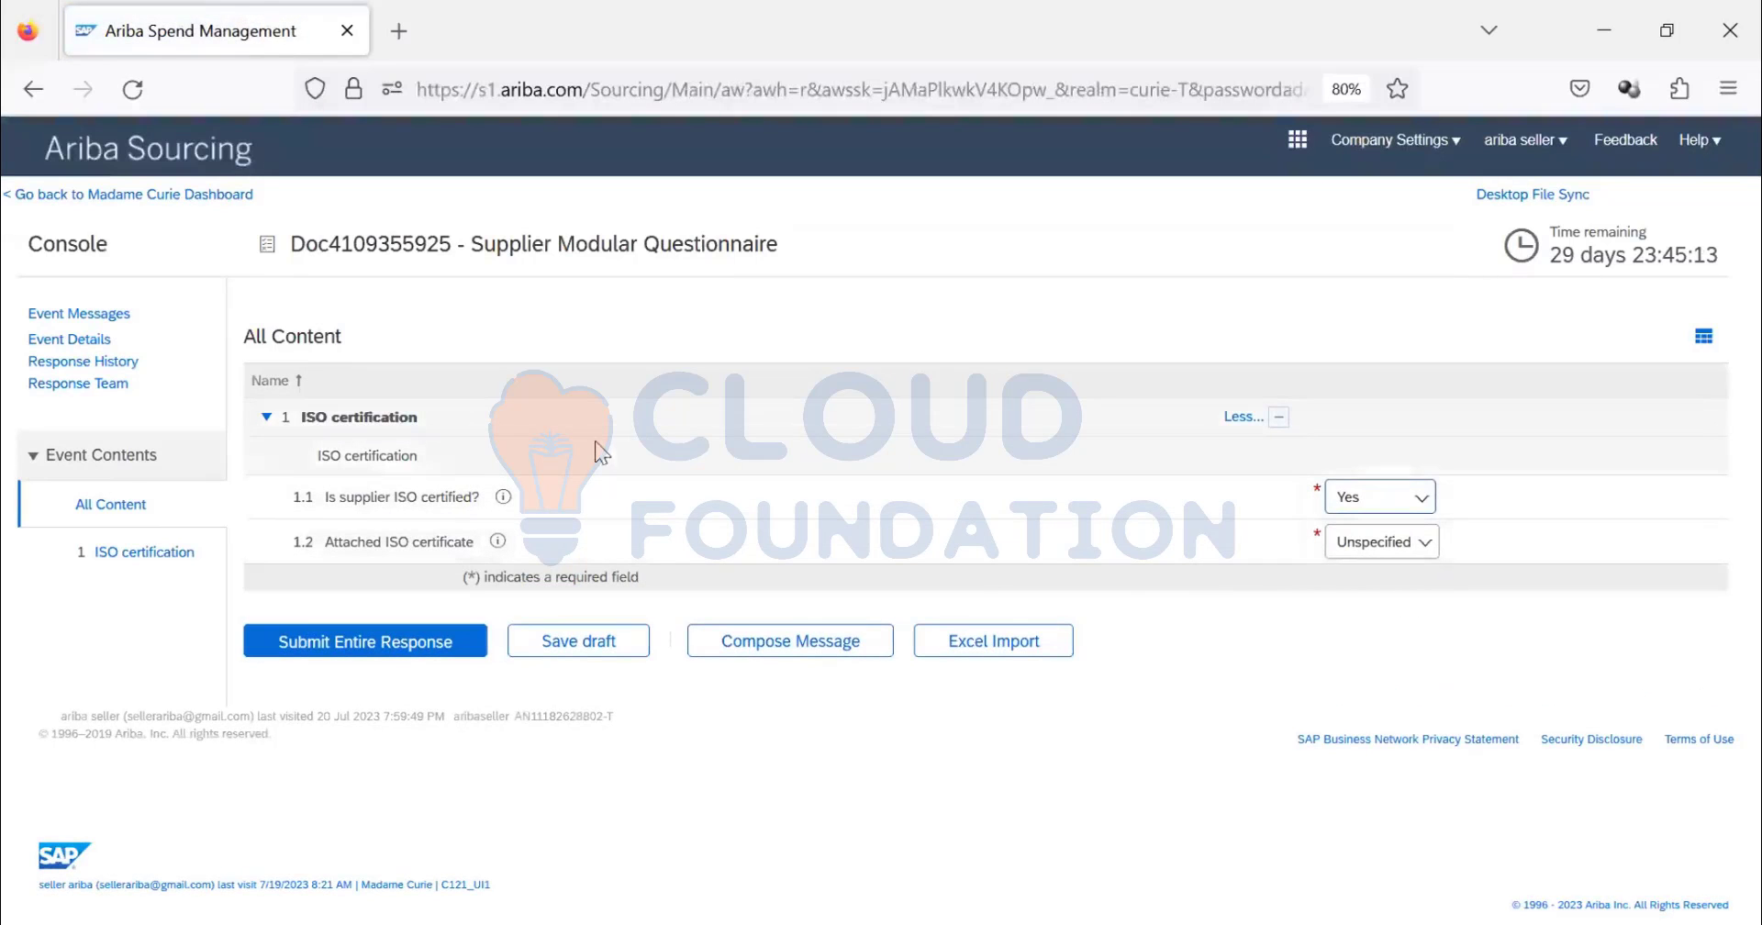
click(1381, 545)
click(1376, 620)
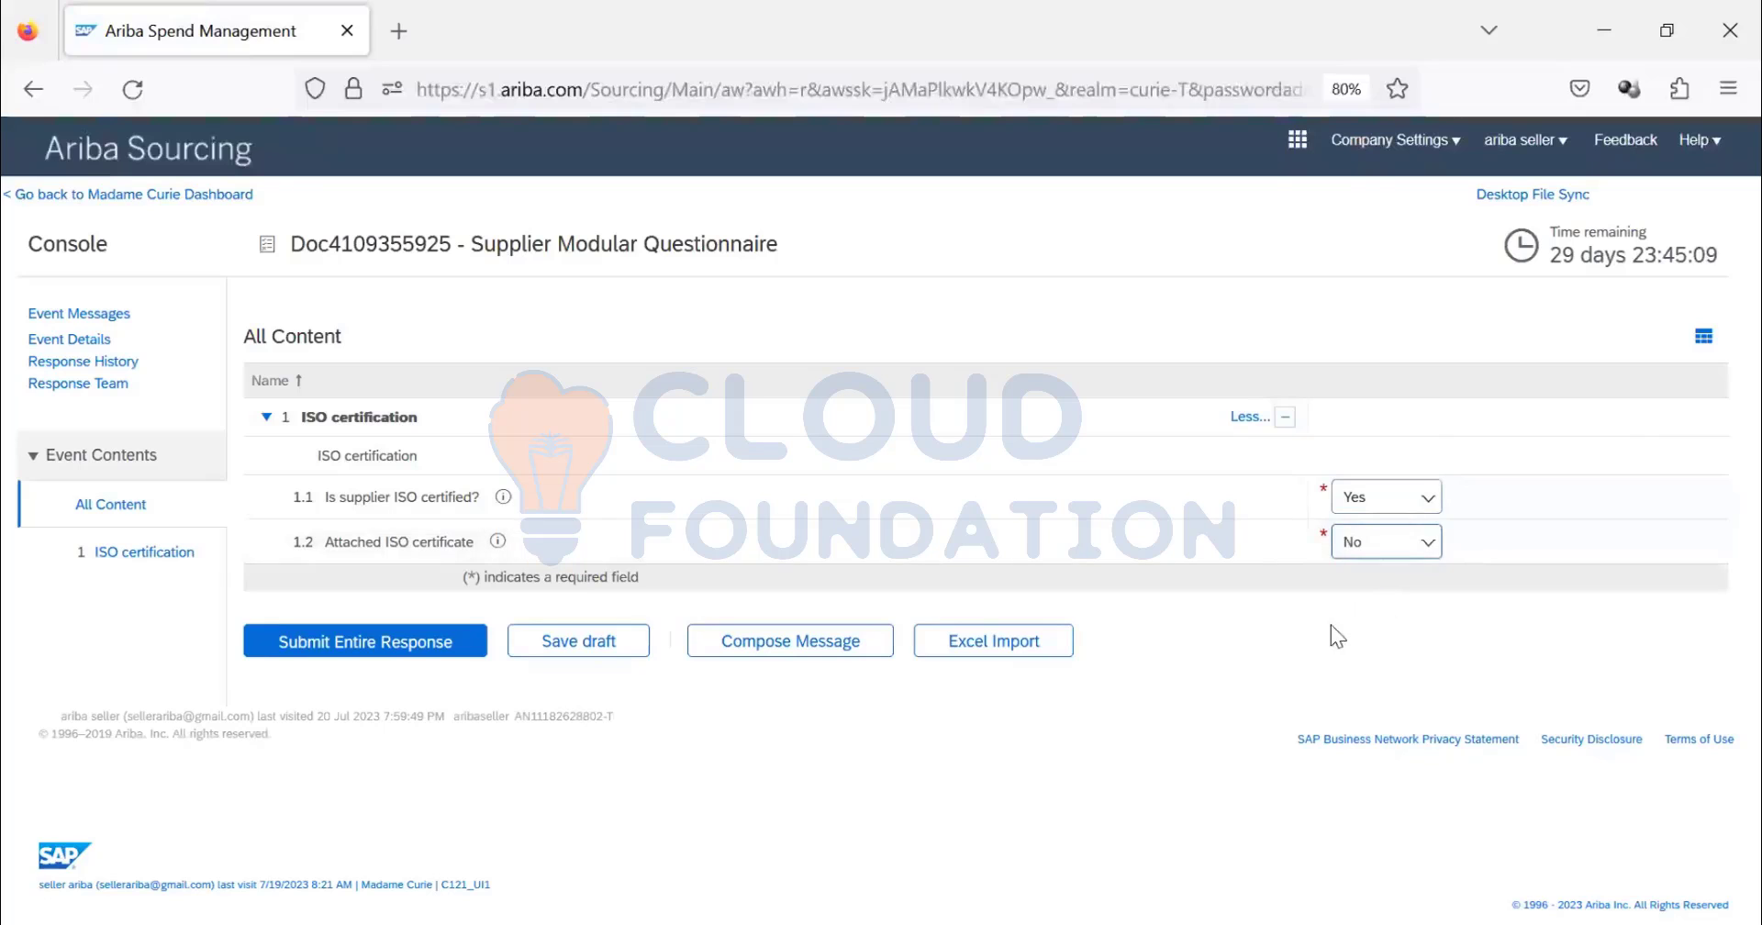
- Submit and confirm the entire response, then return to the Supplier Management dashboard
click(384, 654)
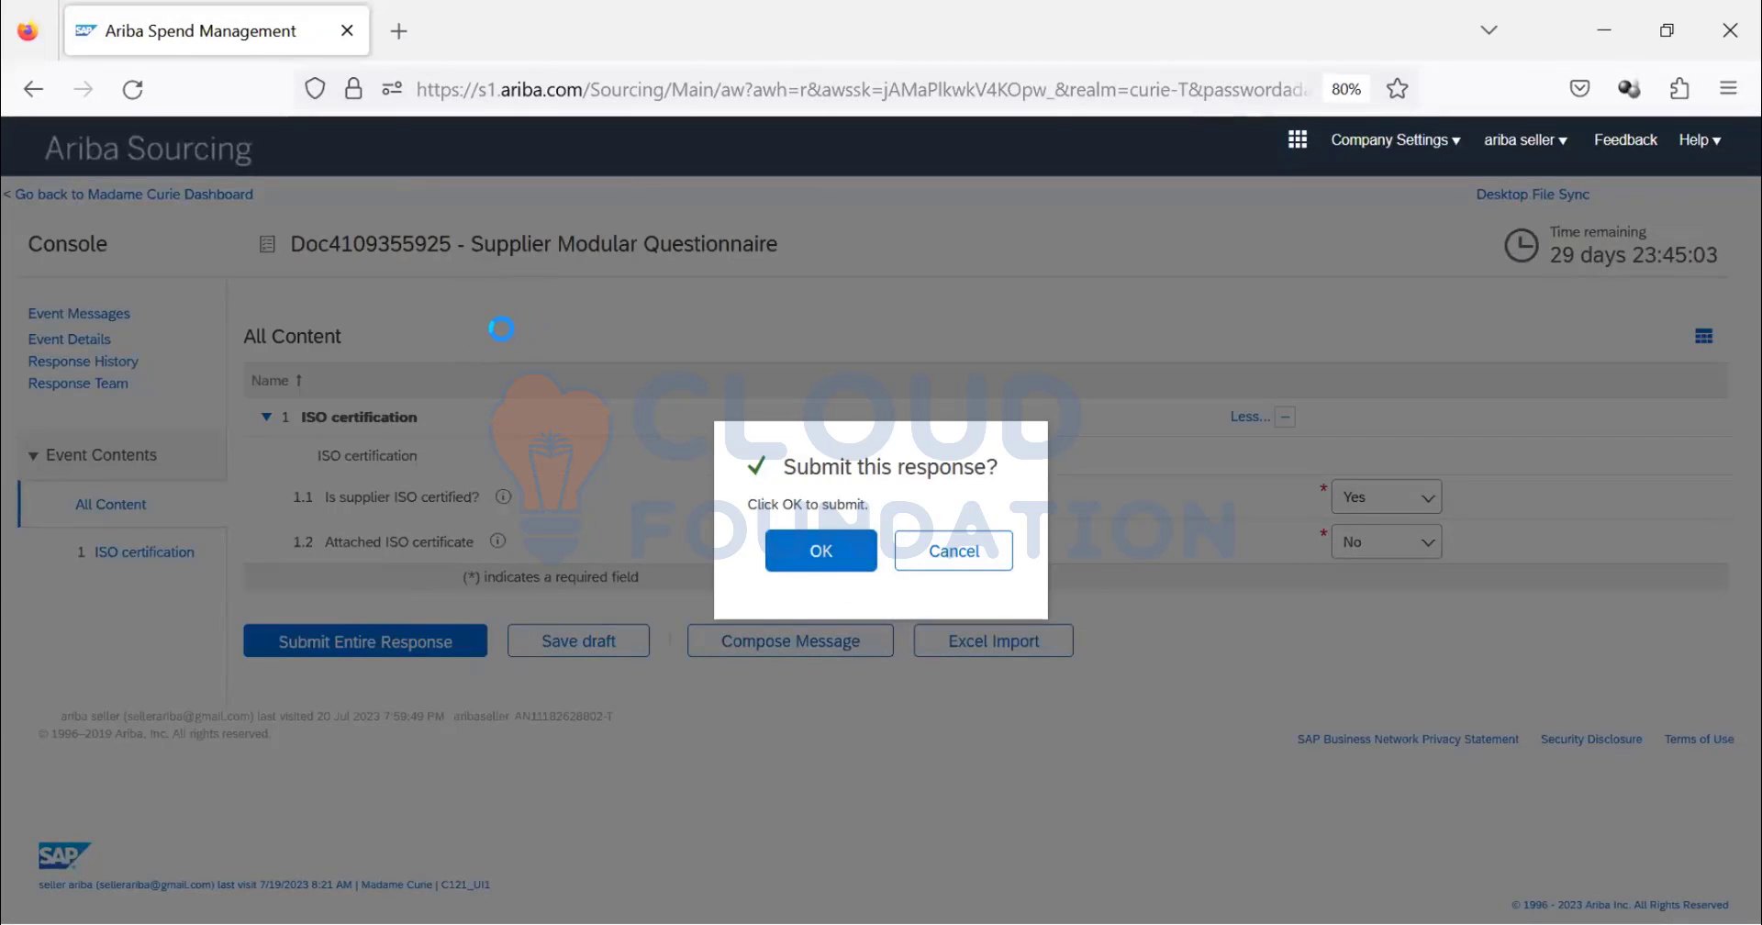
key(Return)
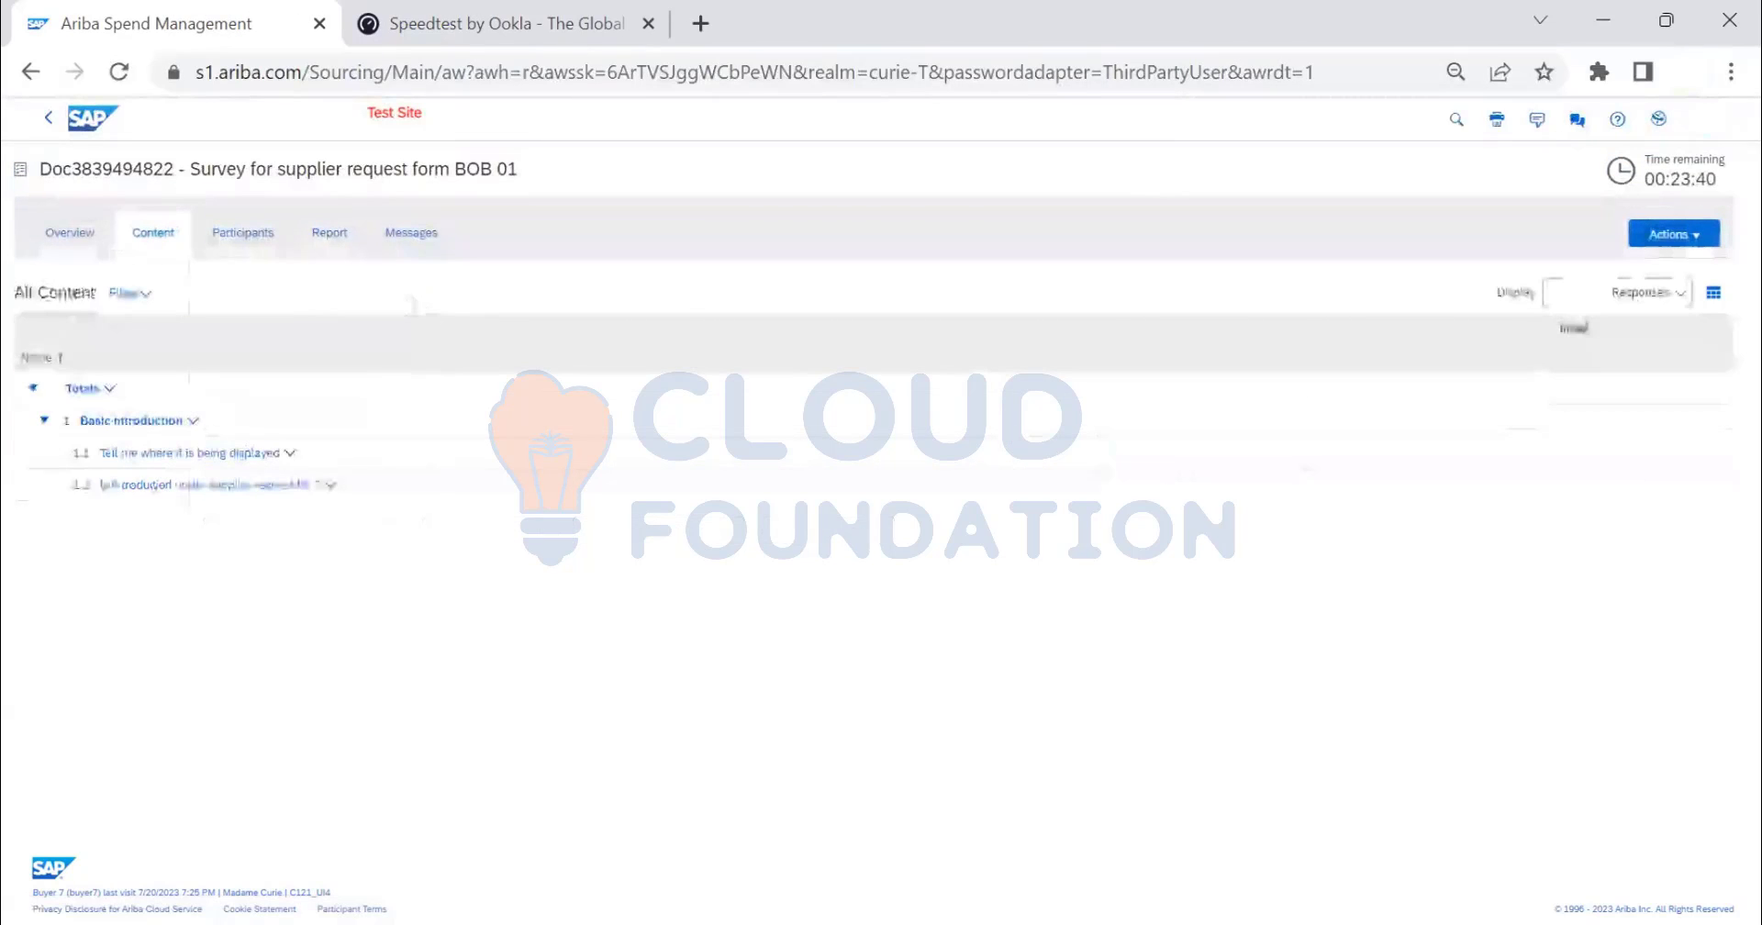
click(49, 124)
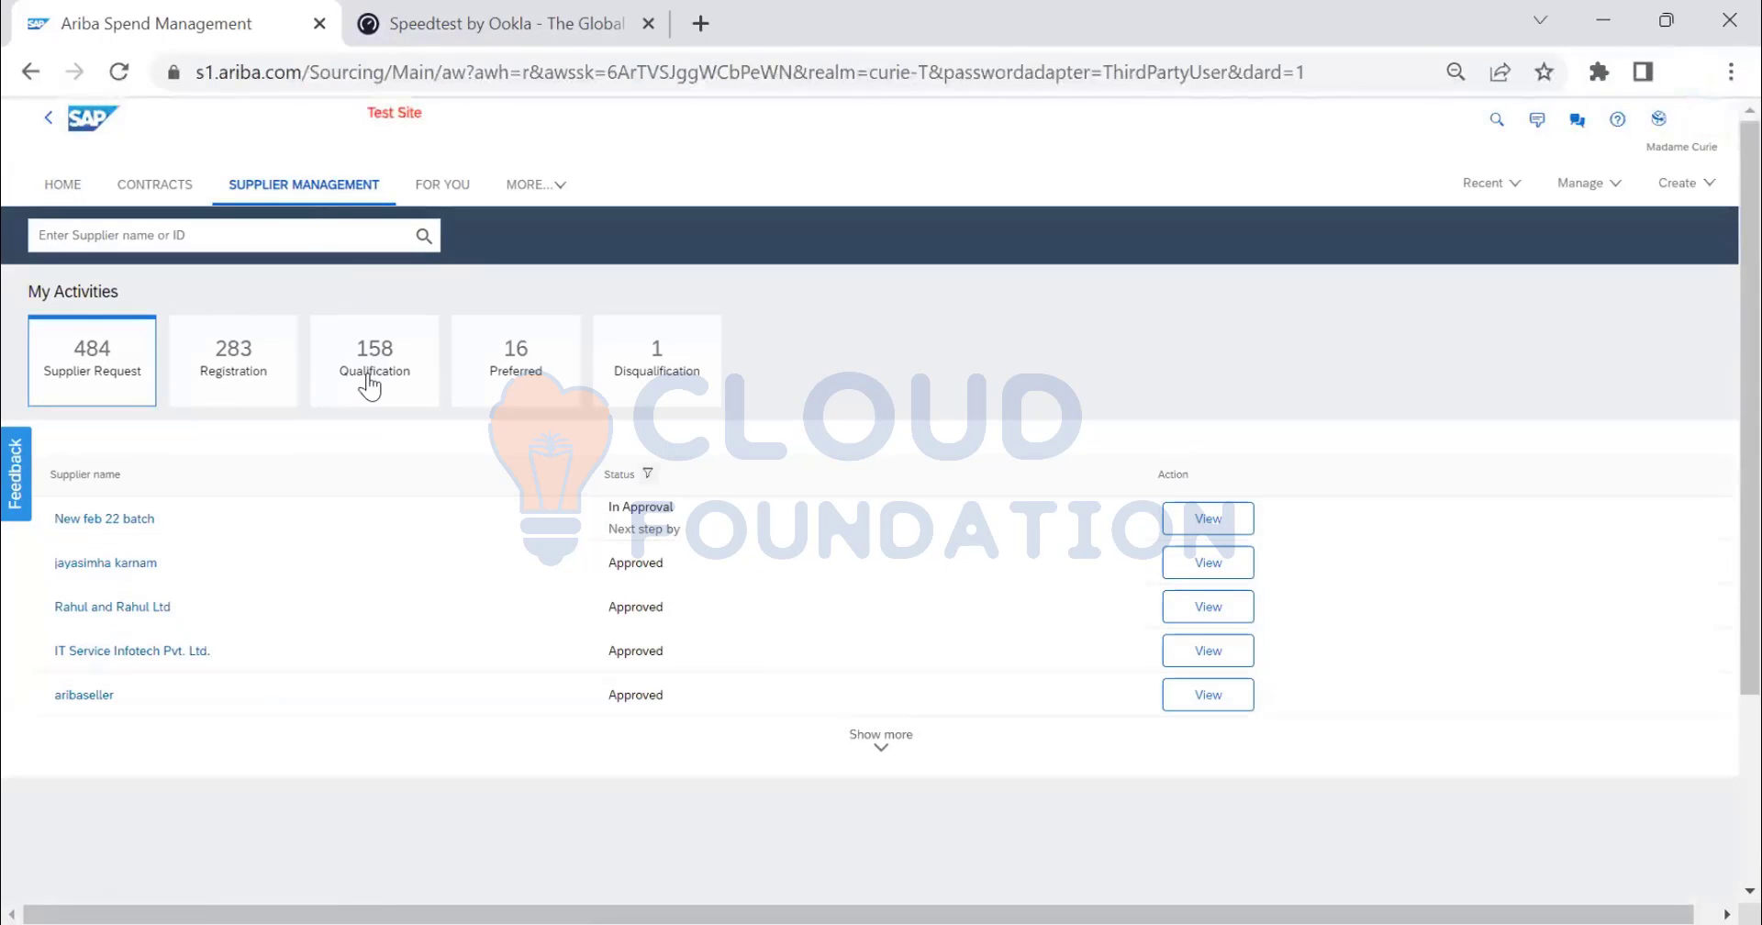
- List the 16 preferred suppliers from the Preferred tile and reload the list
click(536, 368)
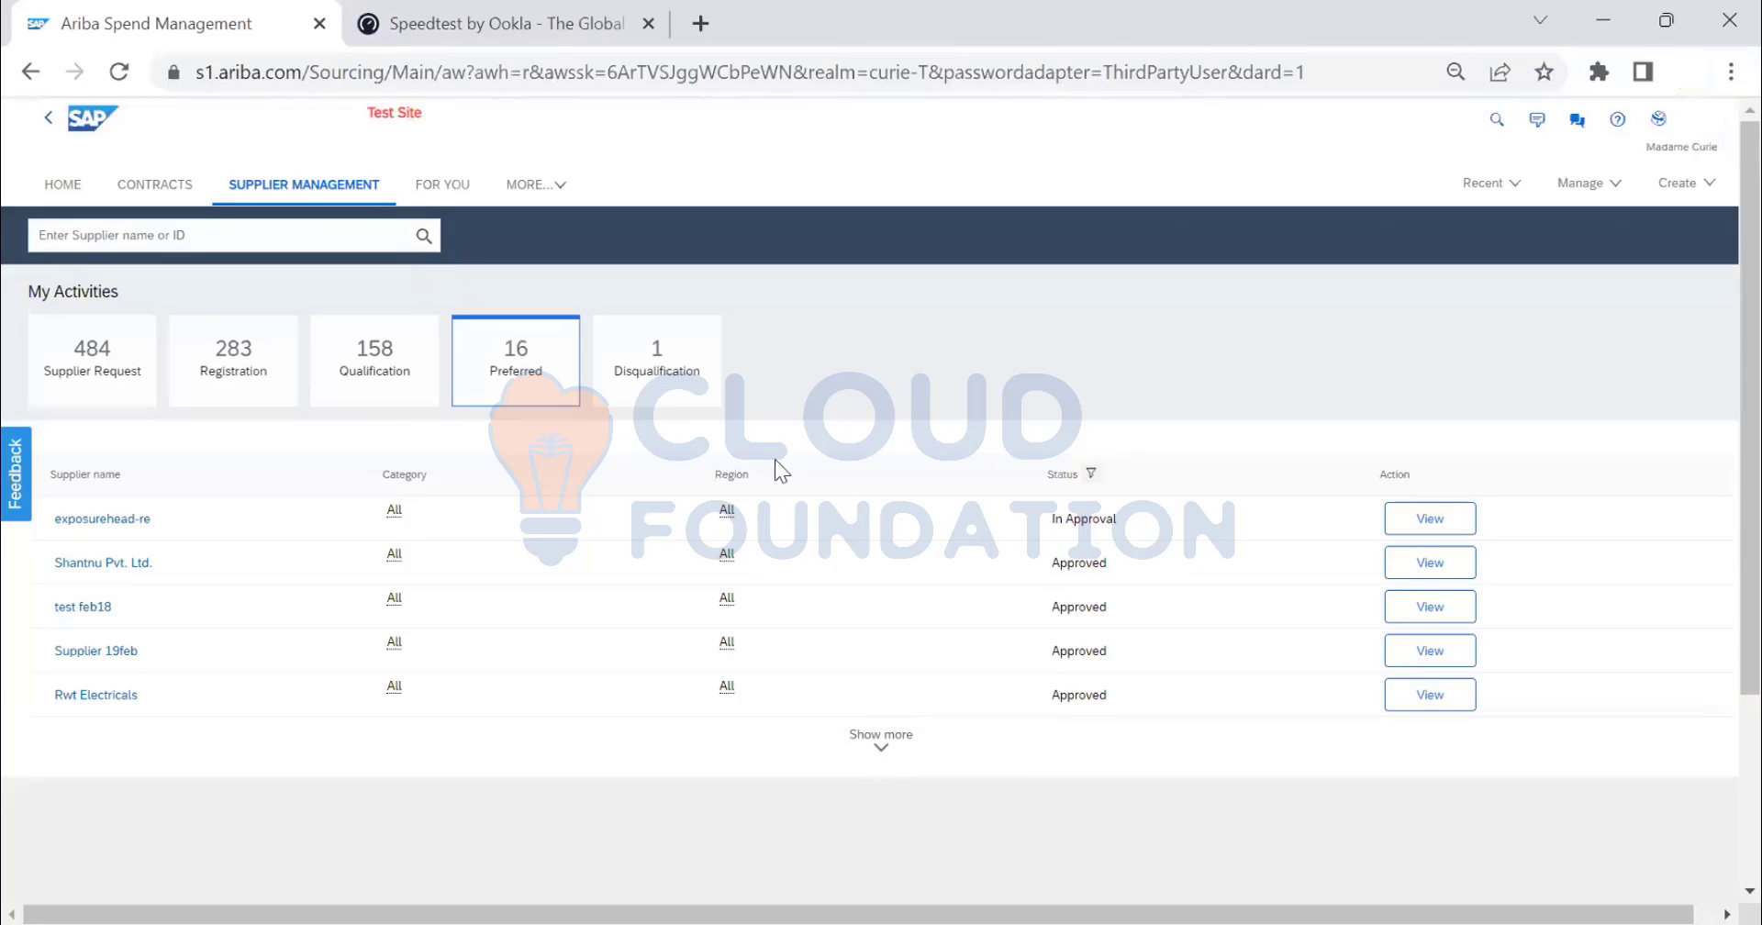
scroll(779, 468, down, 3)
scroll(776, 565, up, 2)
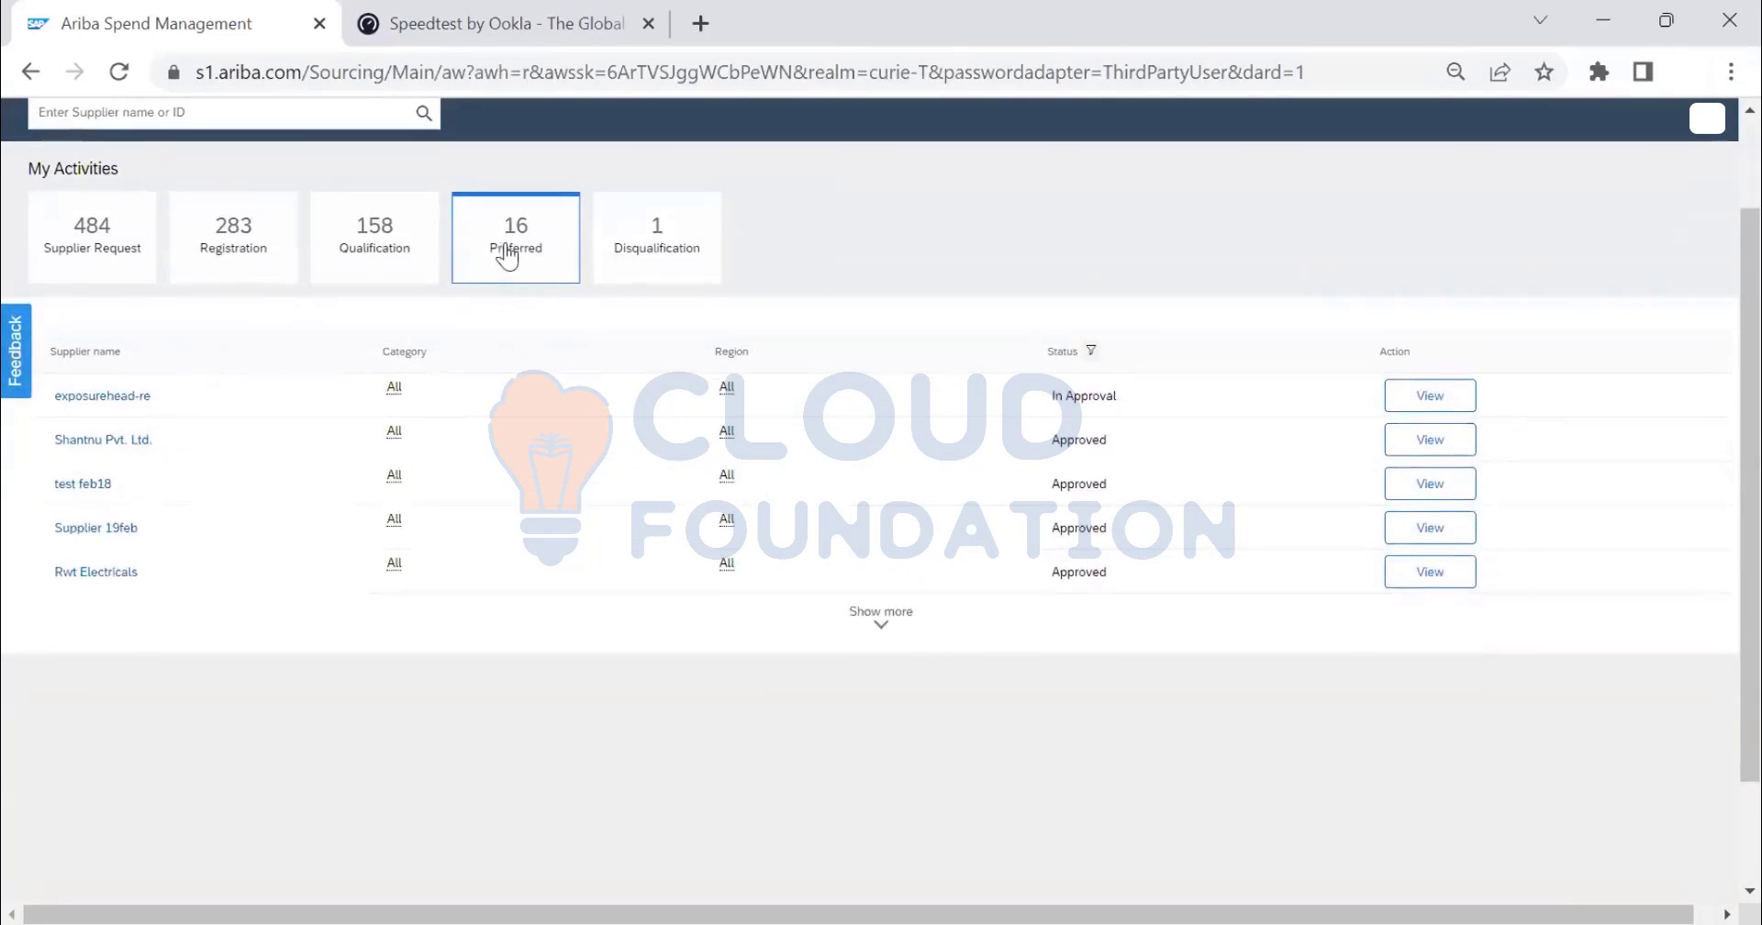
click(500, 253)
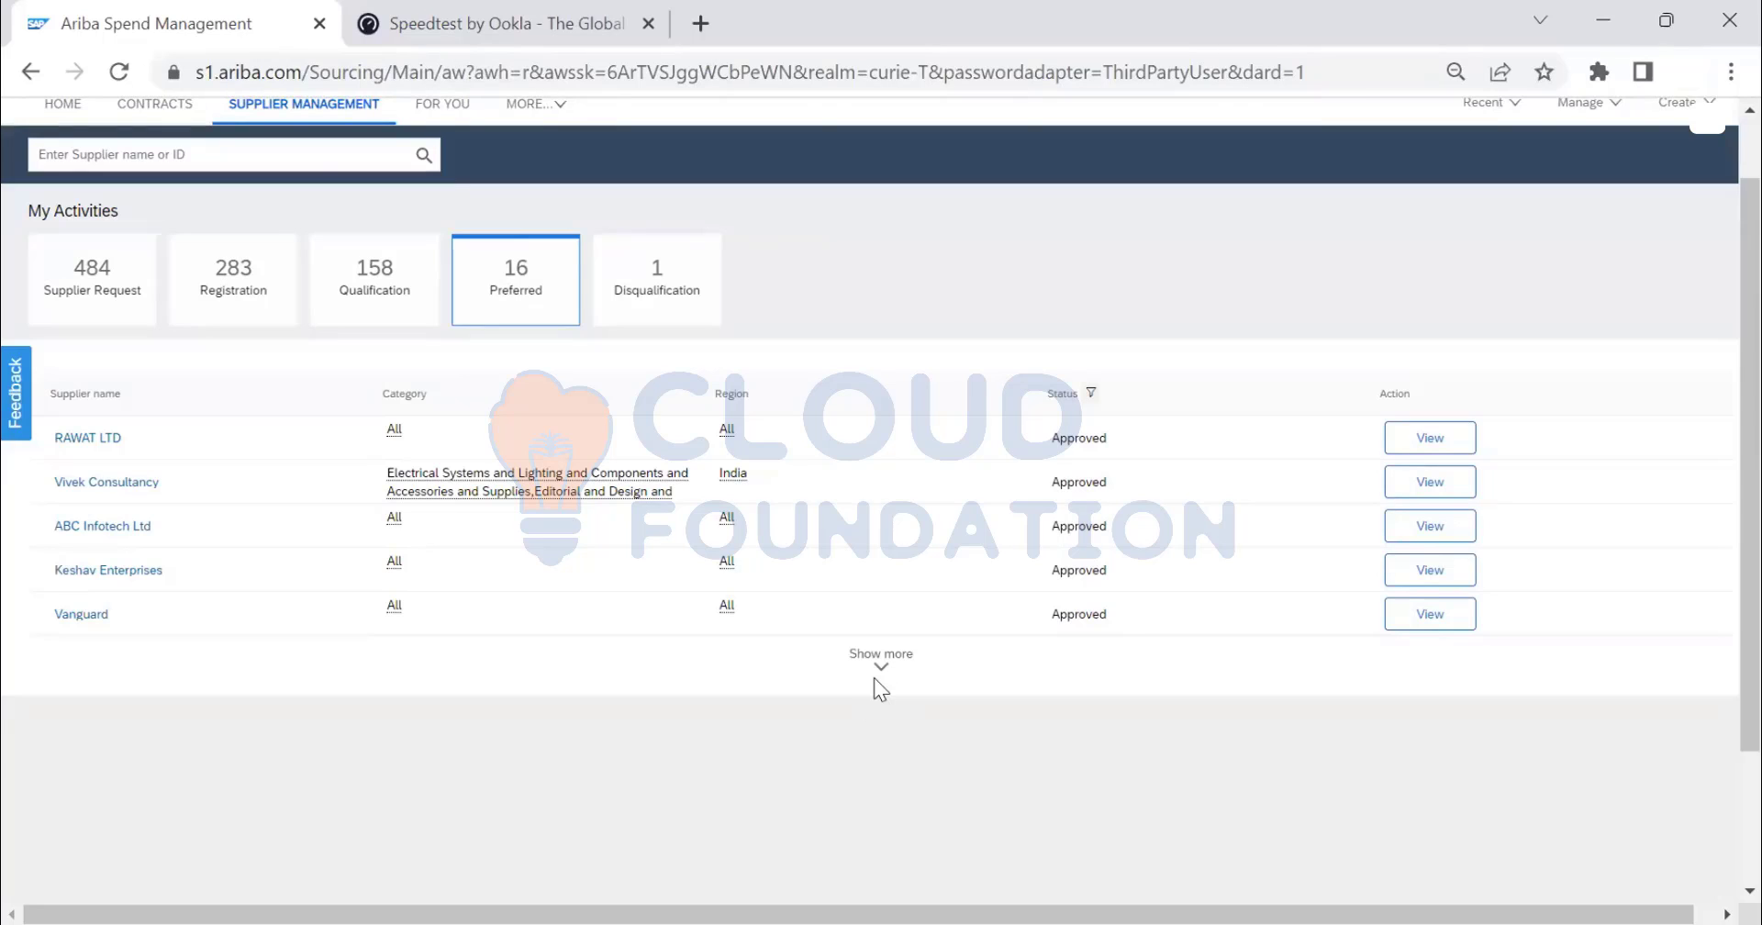
click(112, 484)
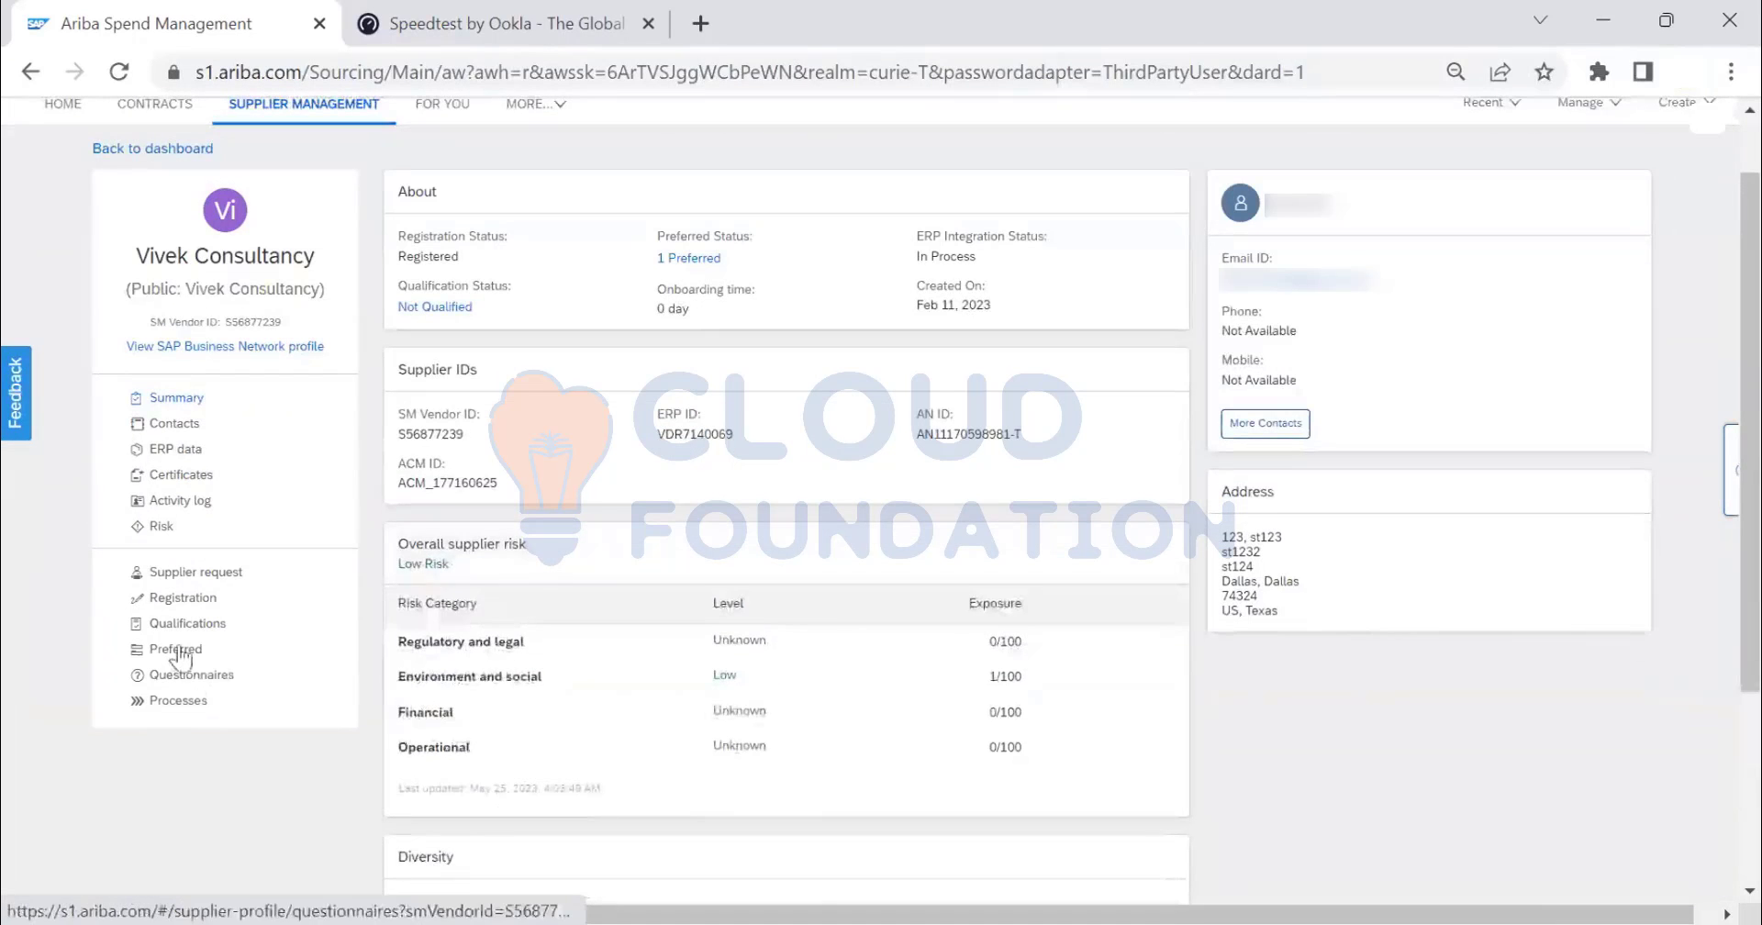
click(179, 647)
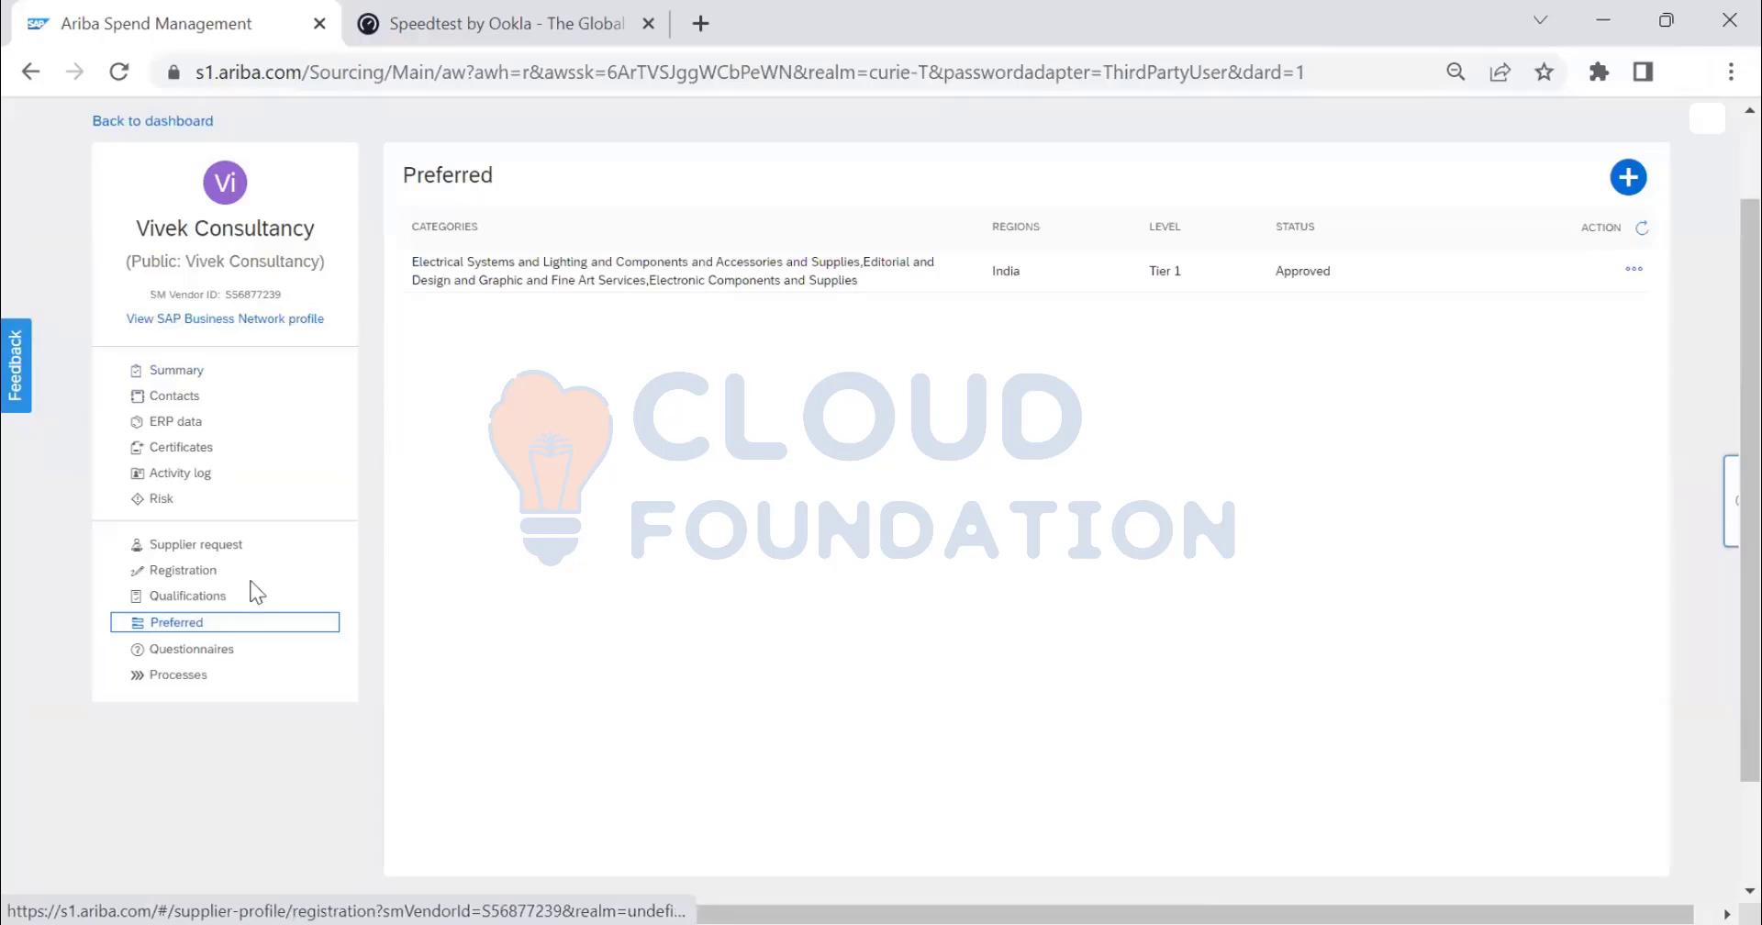
click(204, 601)
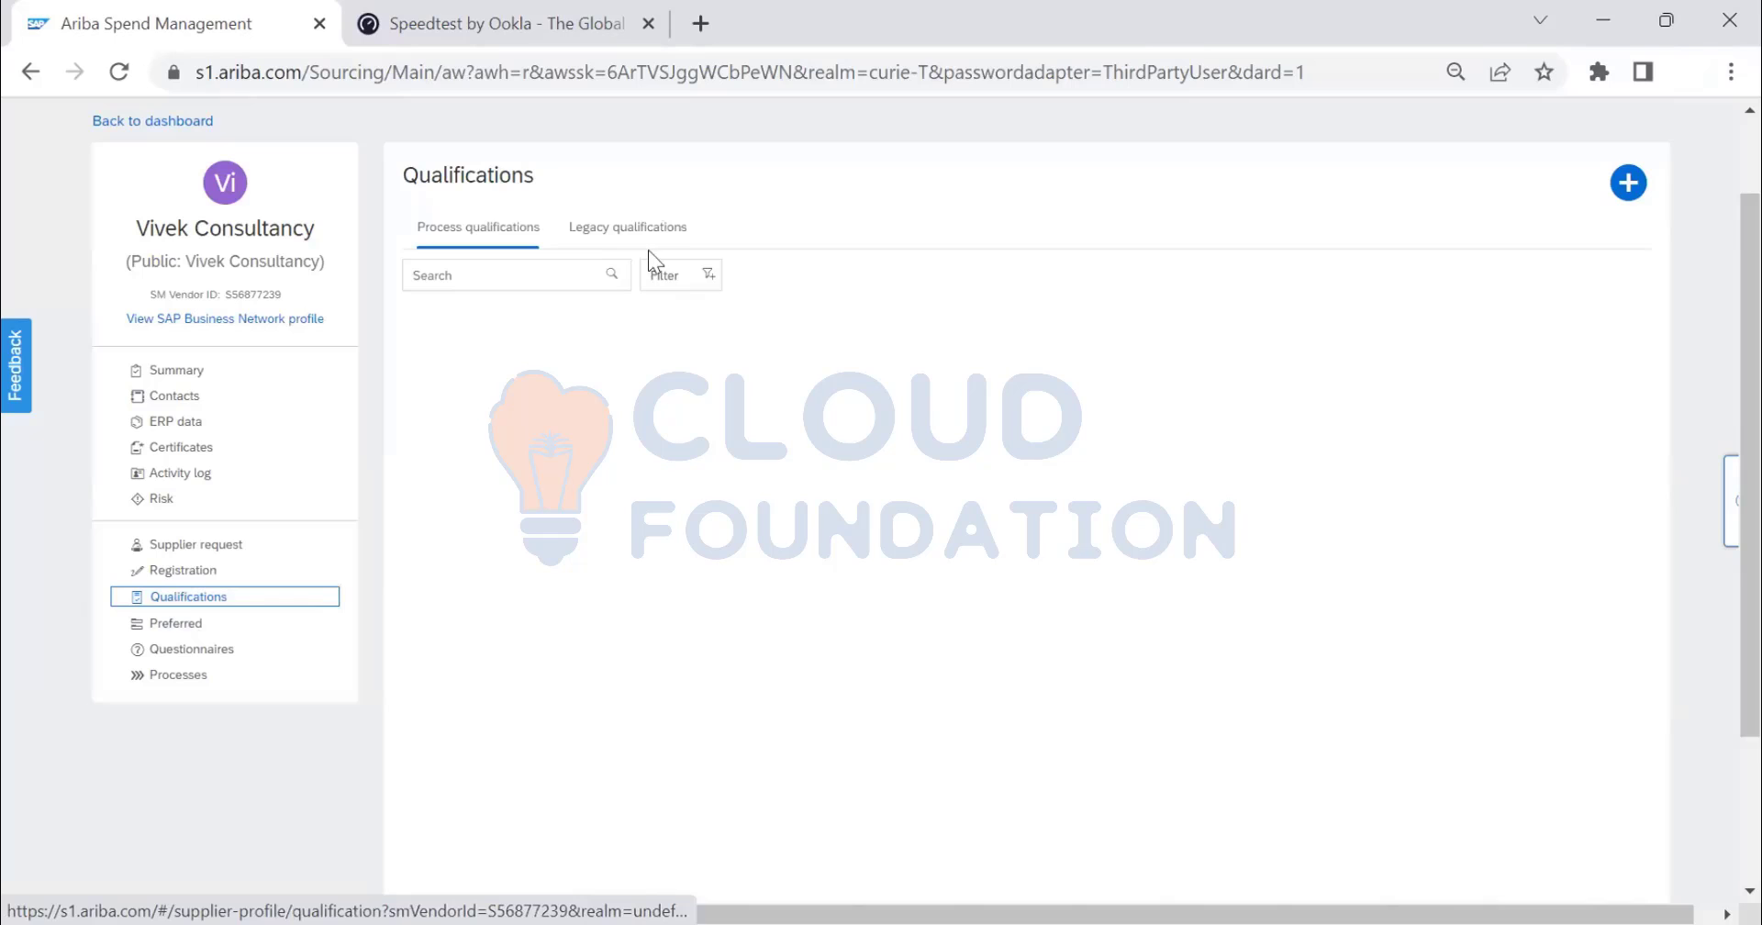
- Compare the Legacy and Process qualifications tabs, then reopen the Tier 1, India-approved Preferred page
click(627, 227)
click(488, 228)
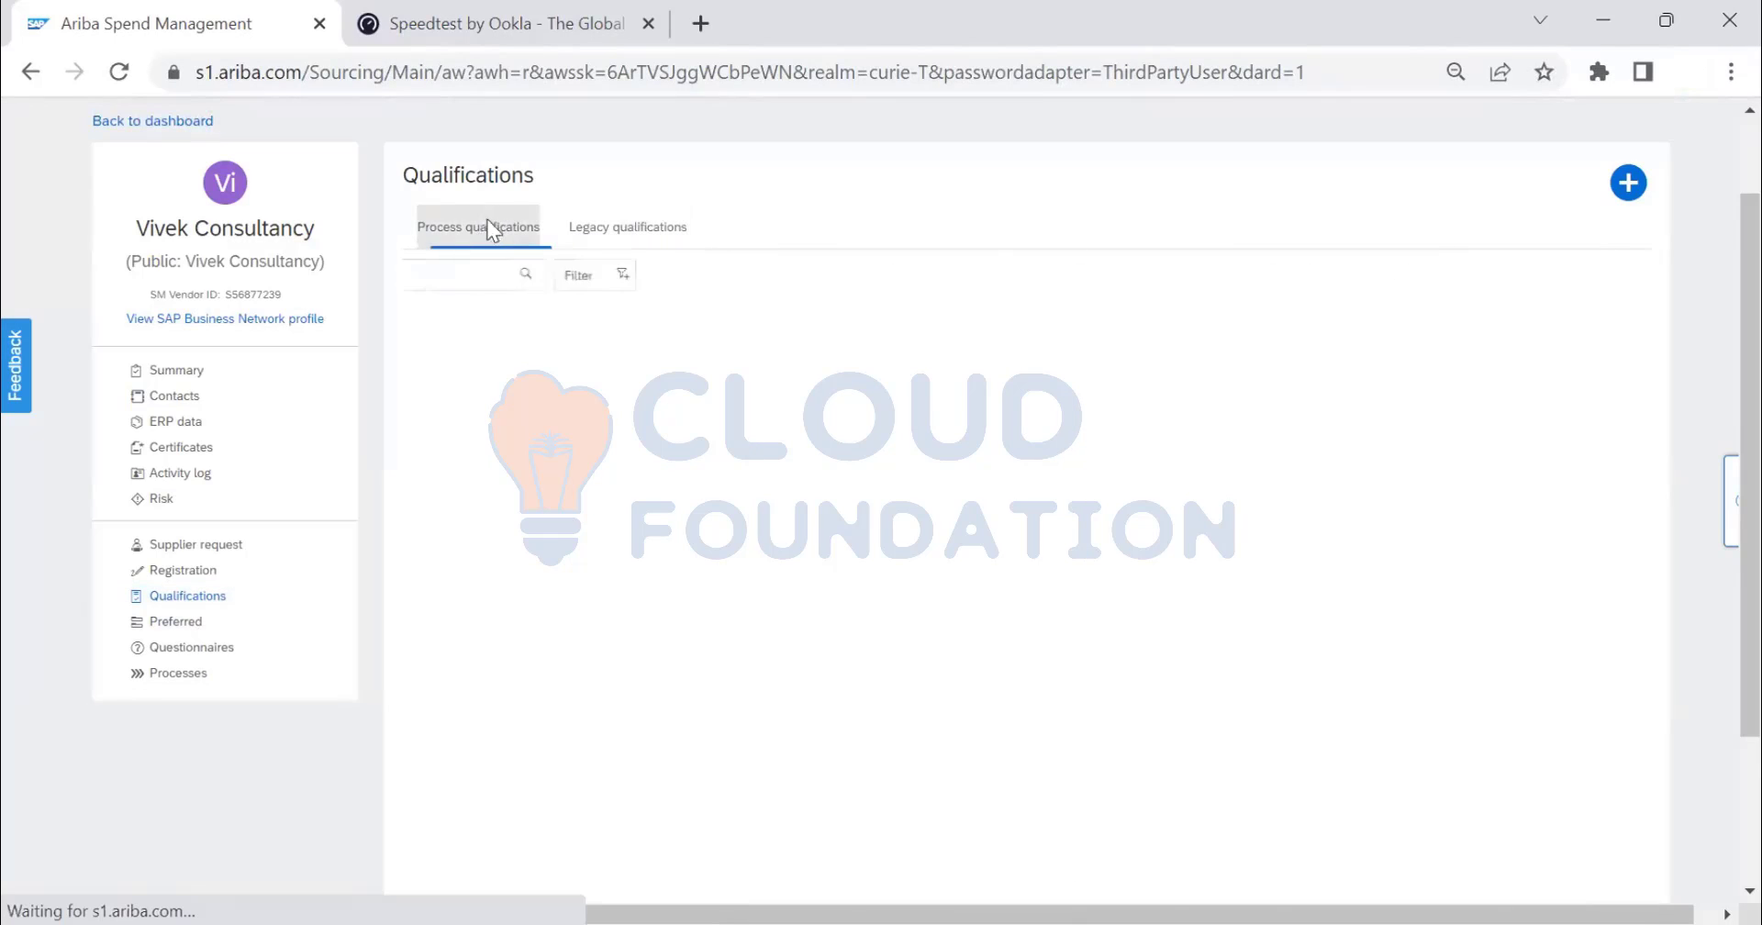
scroll(793, 486, down, 4)
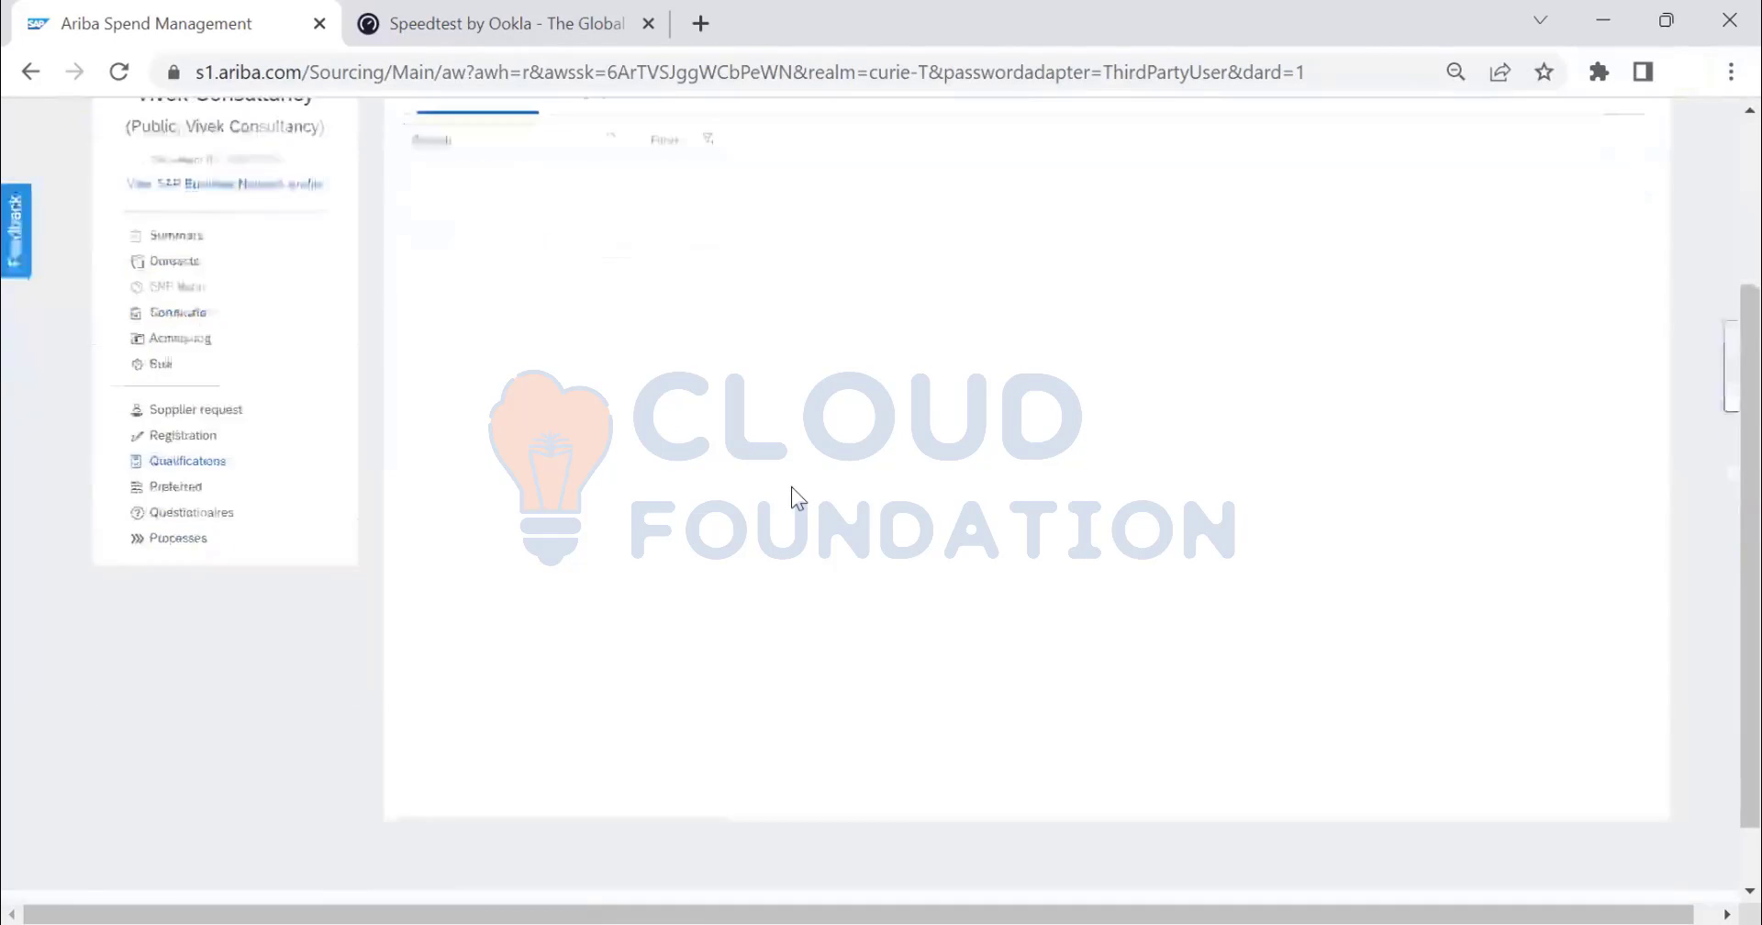
scroll(791, 487, up, 5)
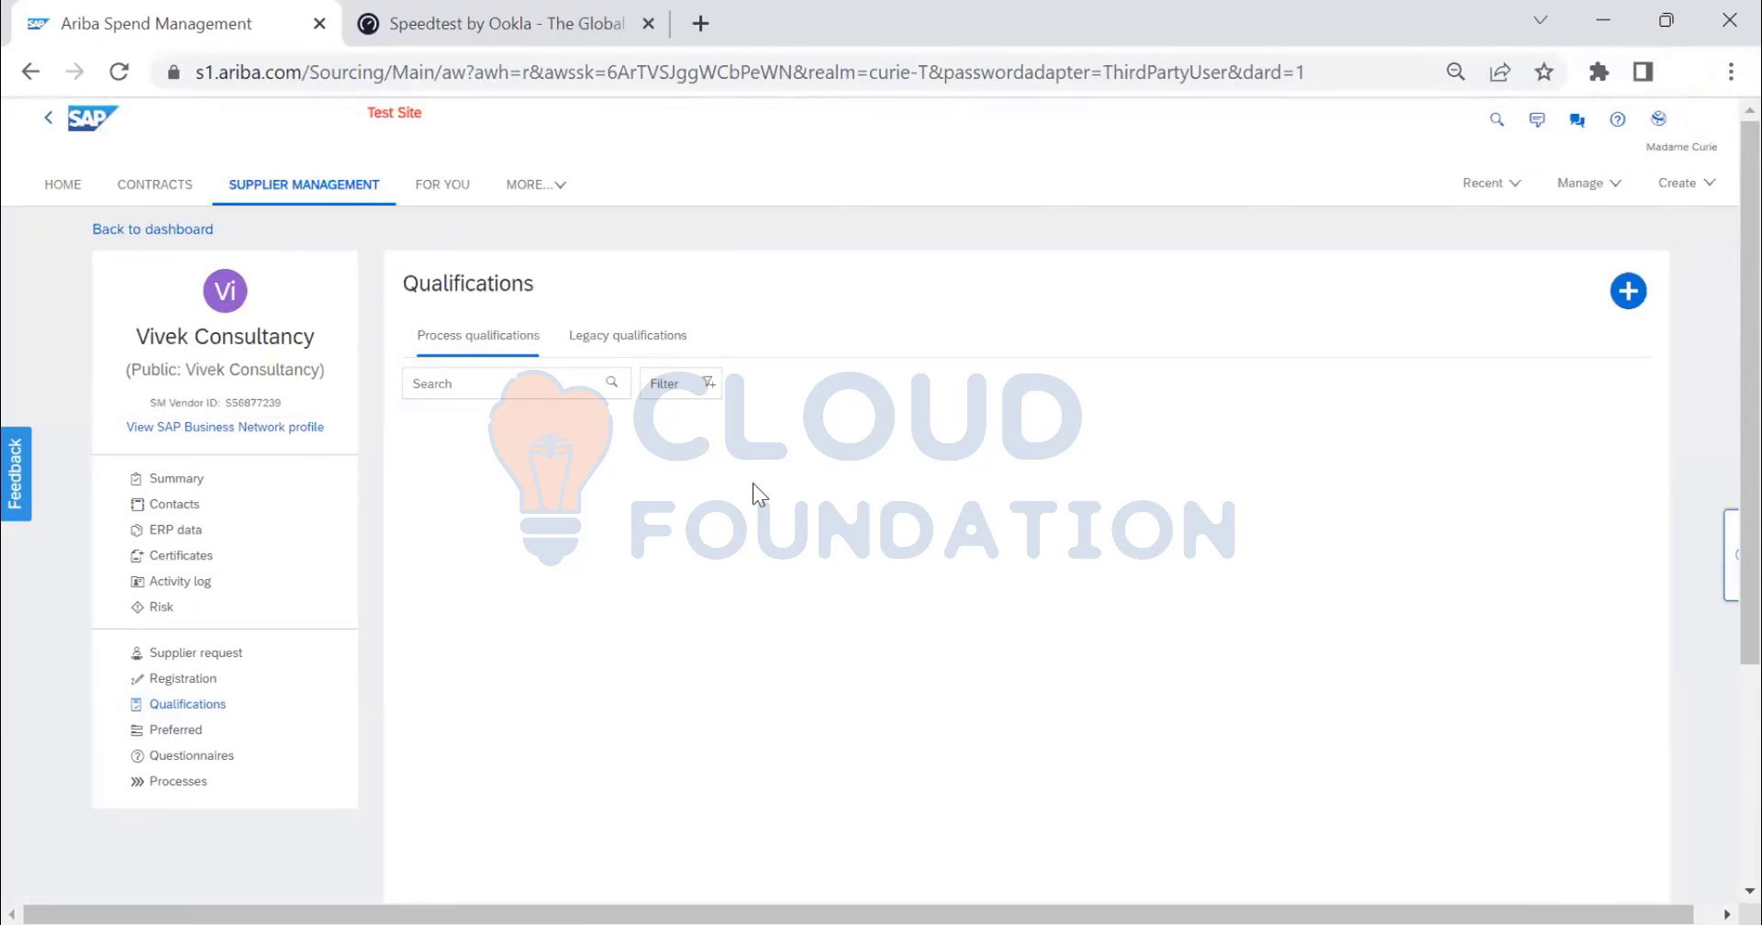
click(187, 731)
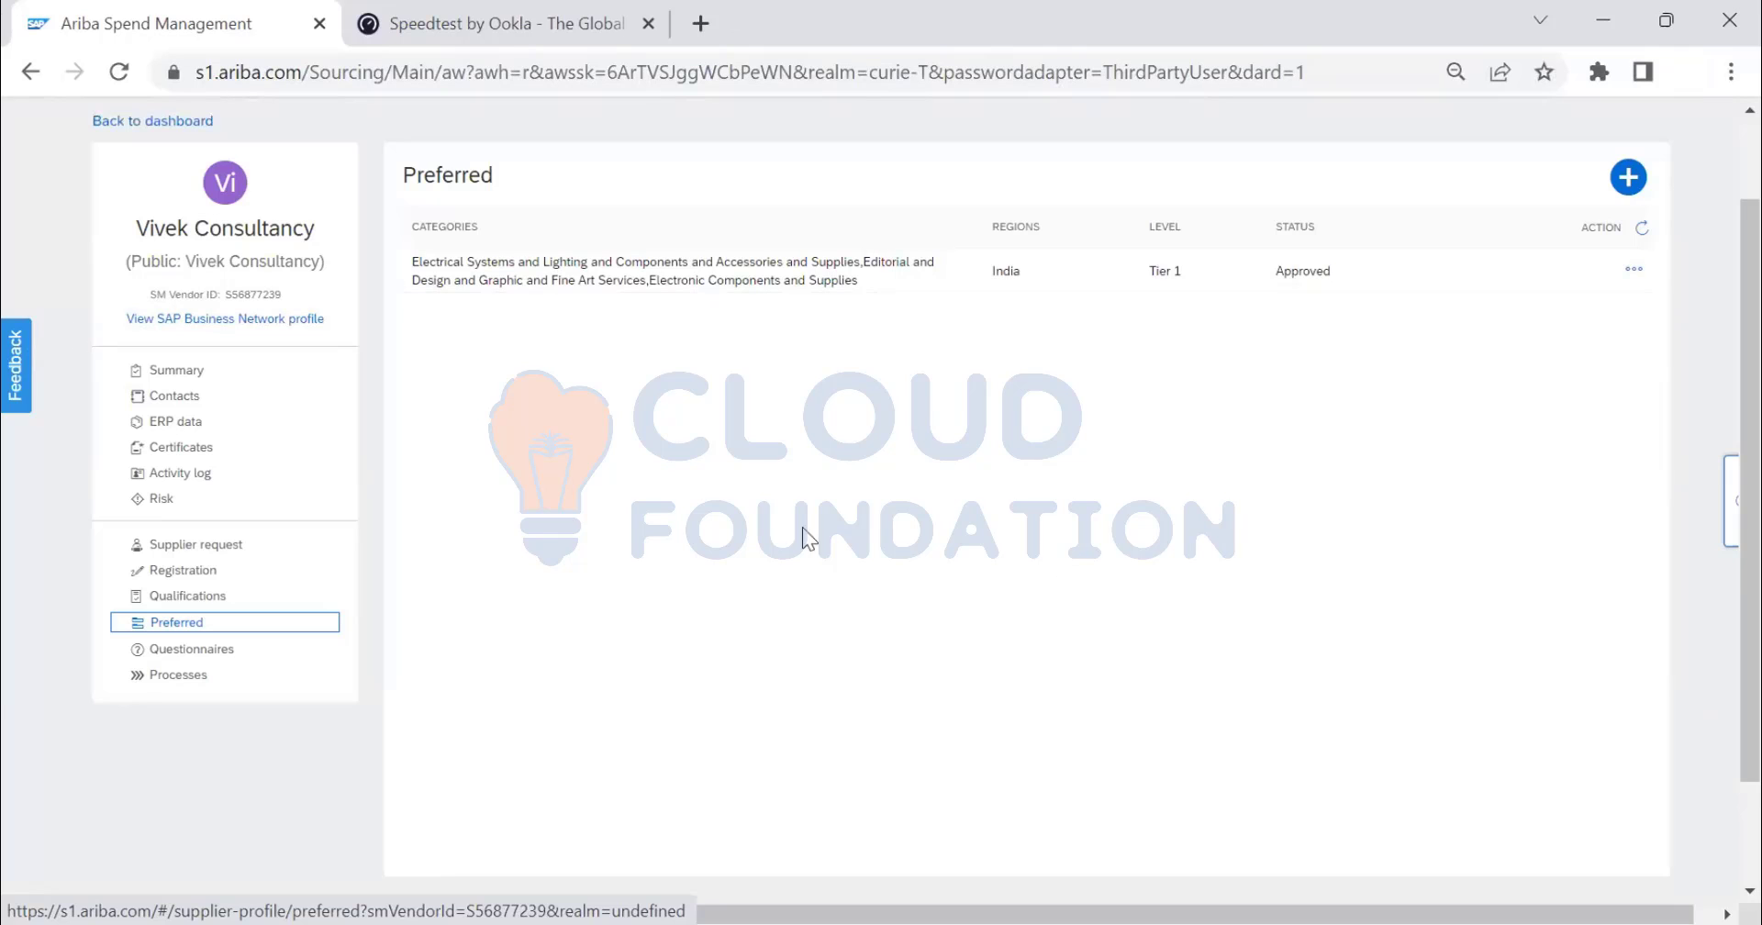
- Recheck the legacy and process qualifications, then show the approved Tier 1 all-categories preferred entry
scroll(546, 495, up, 2)
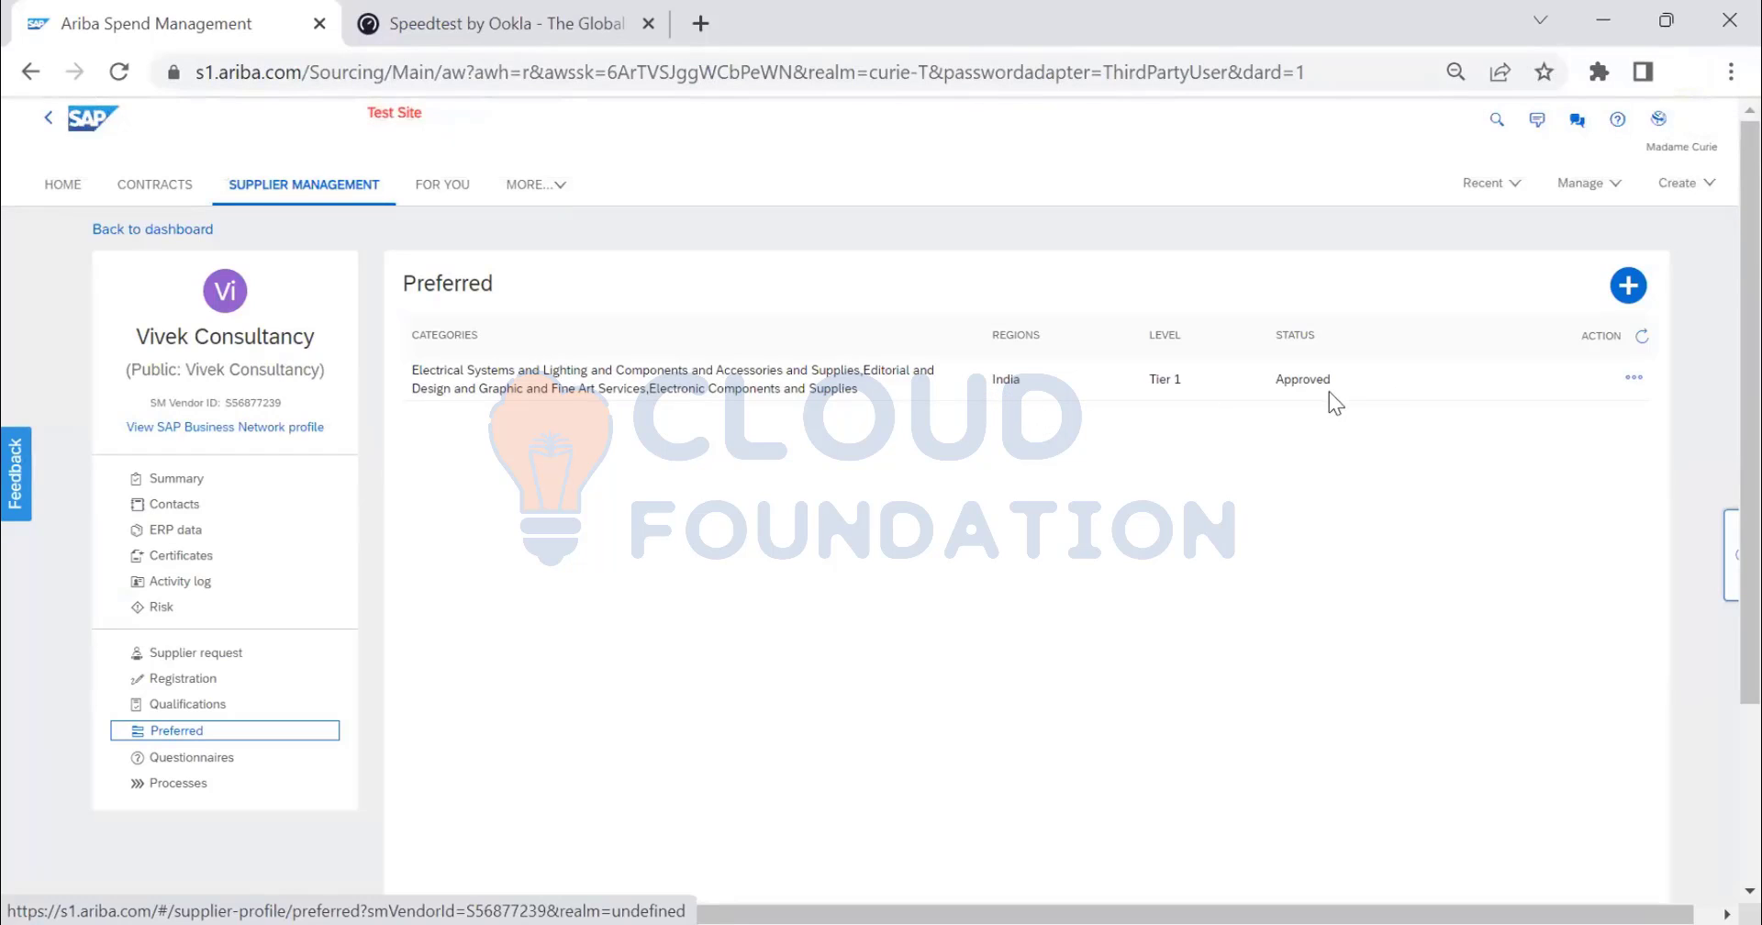
click(188, 705)
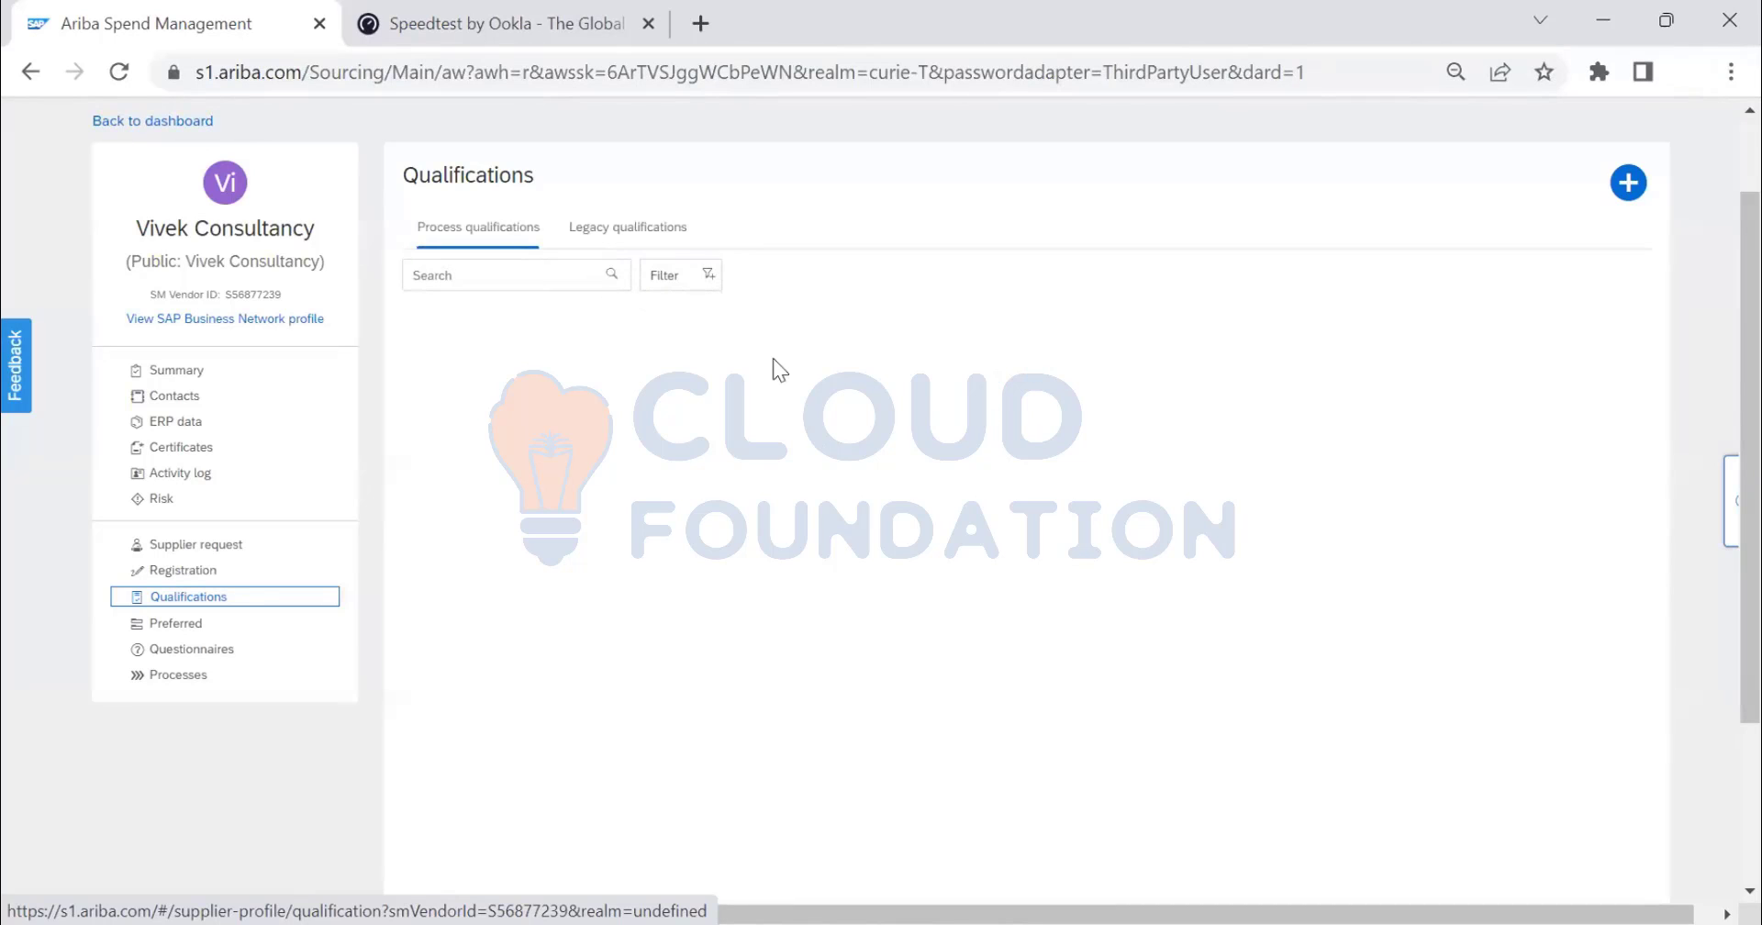
click(628, 227)
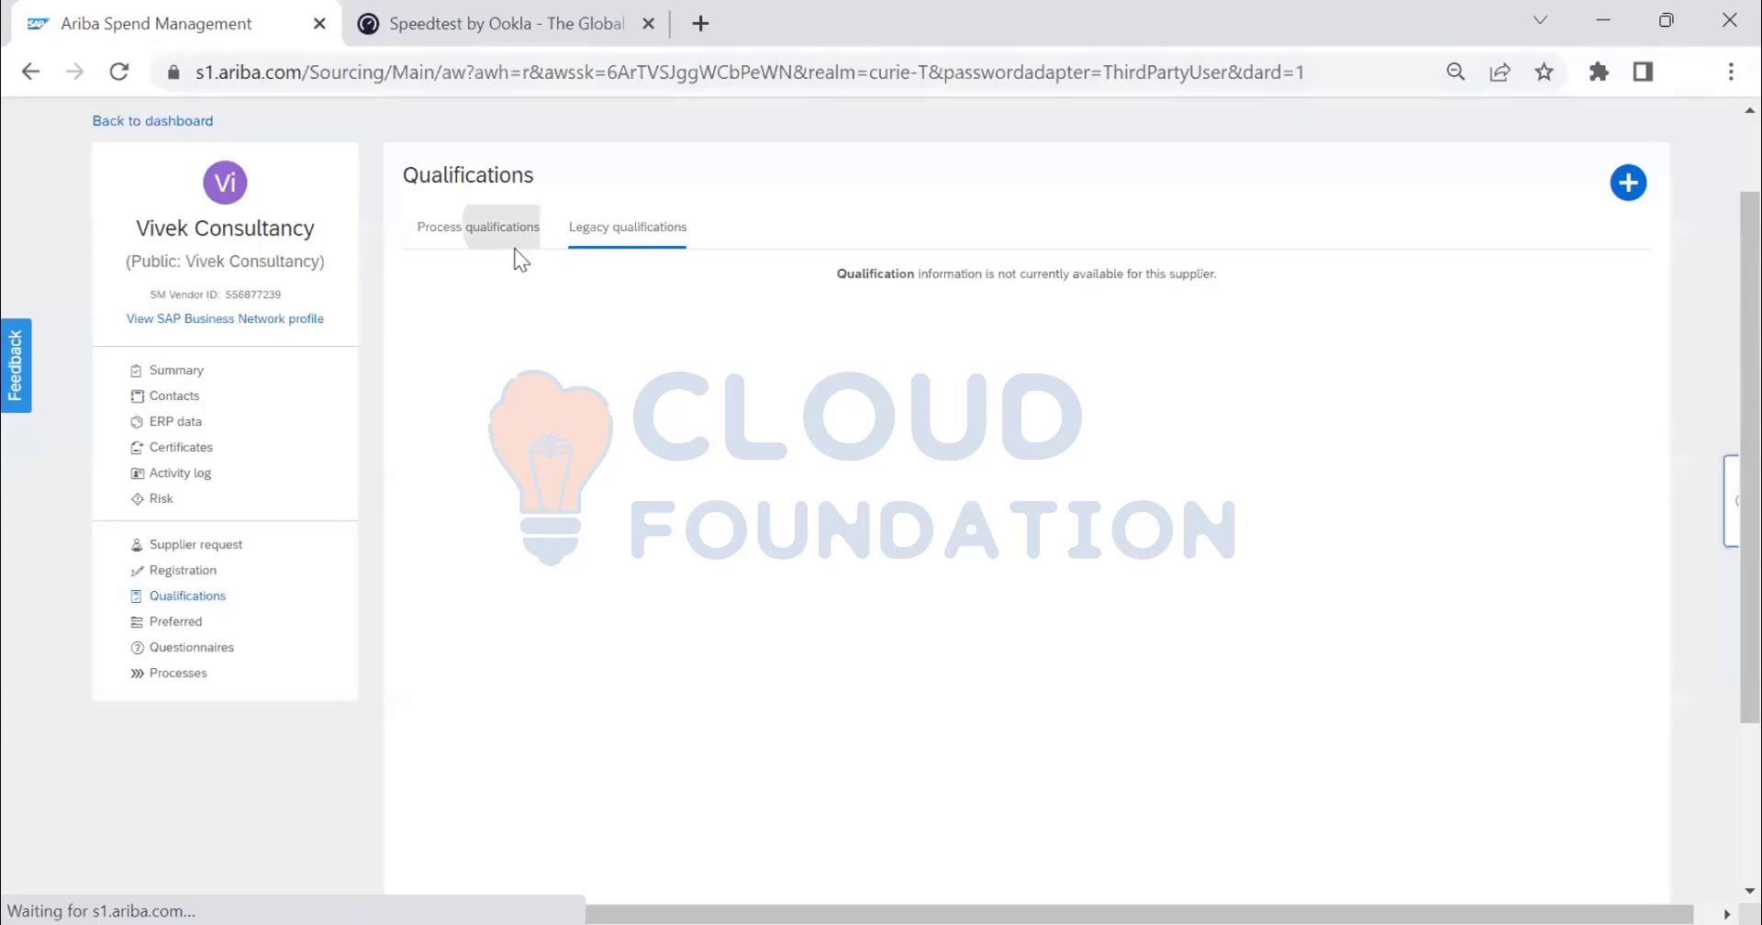
click(515, 246)
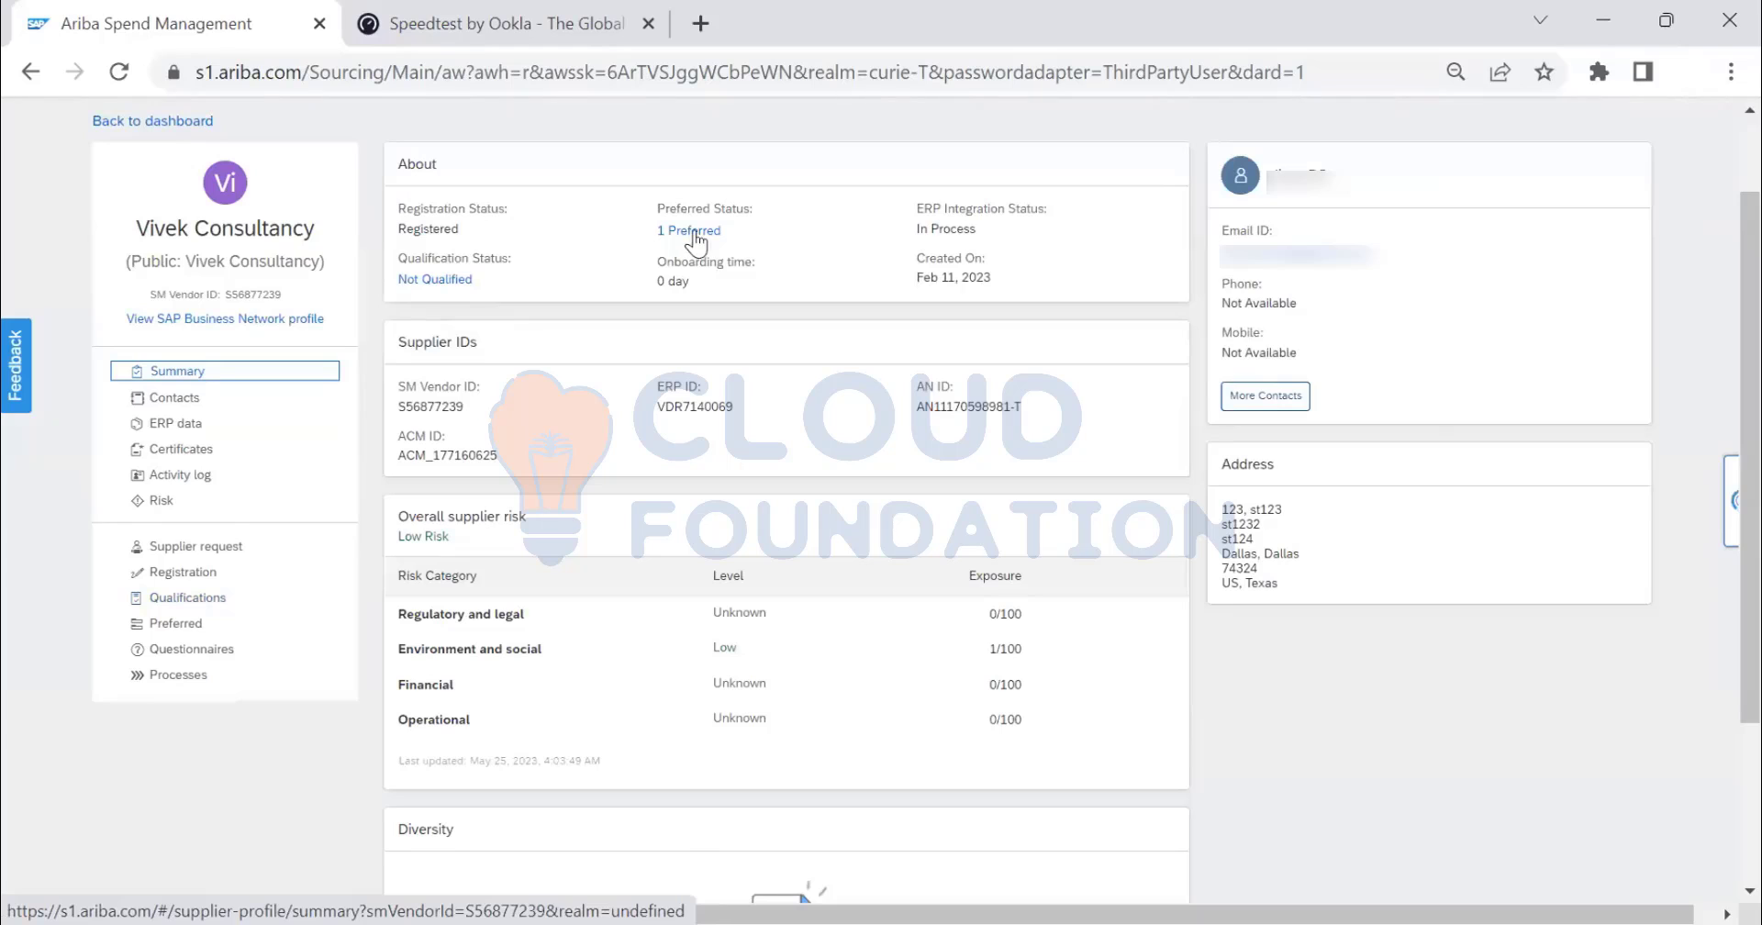
click(167, 627)
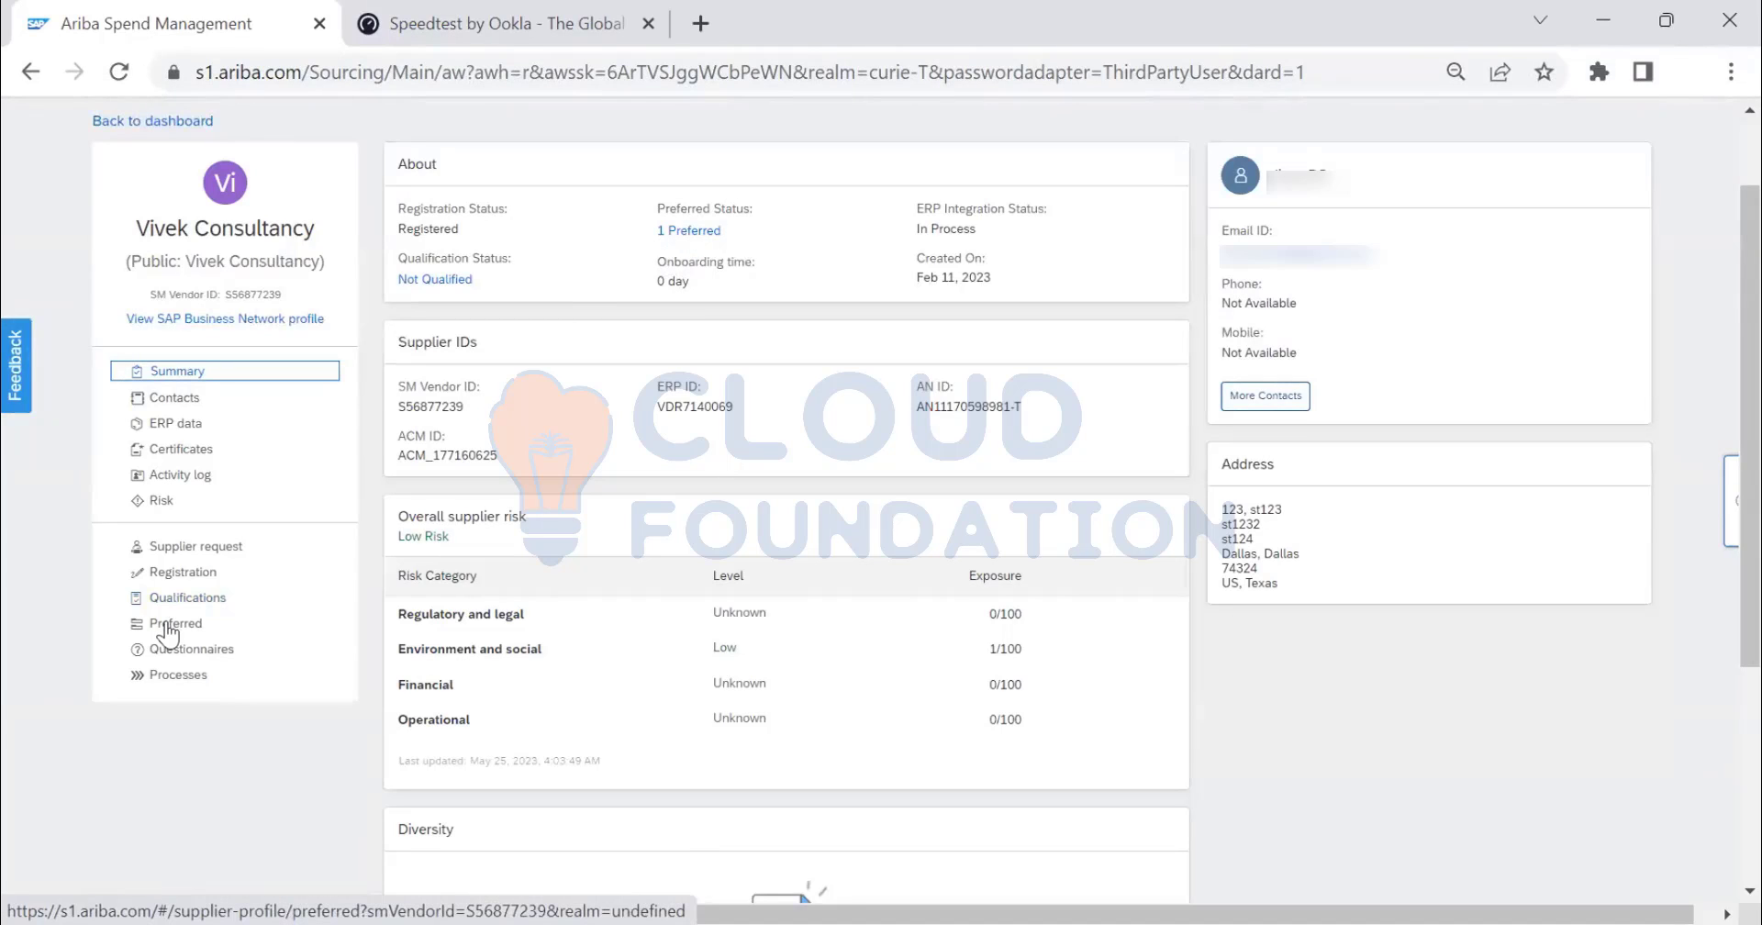
click(167, 627)
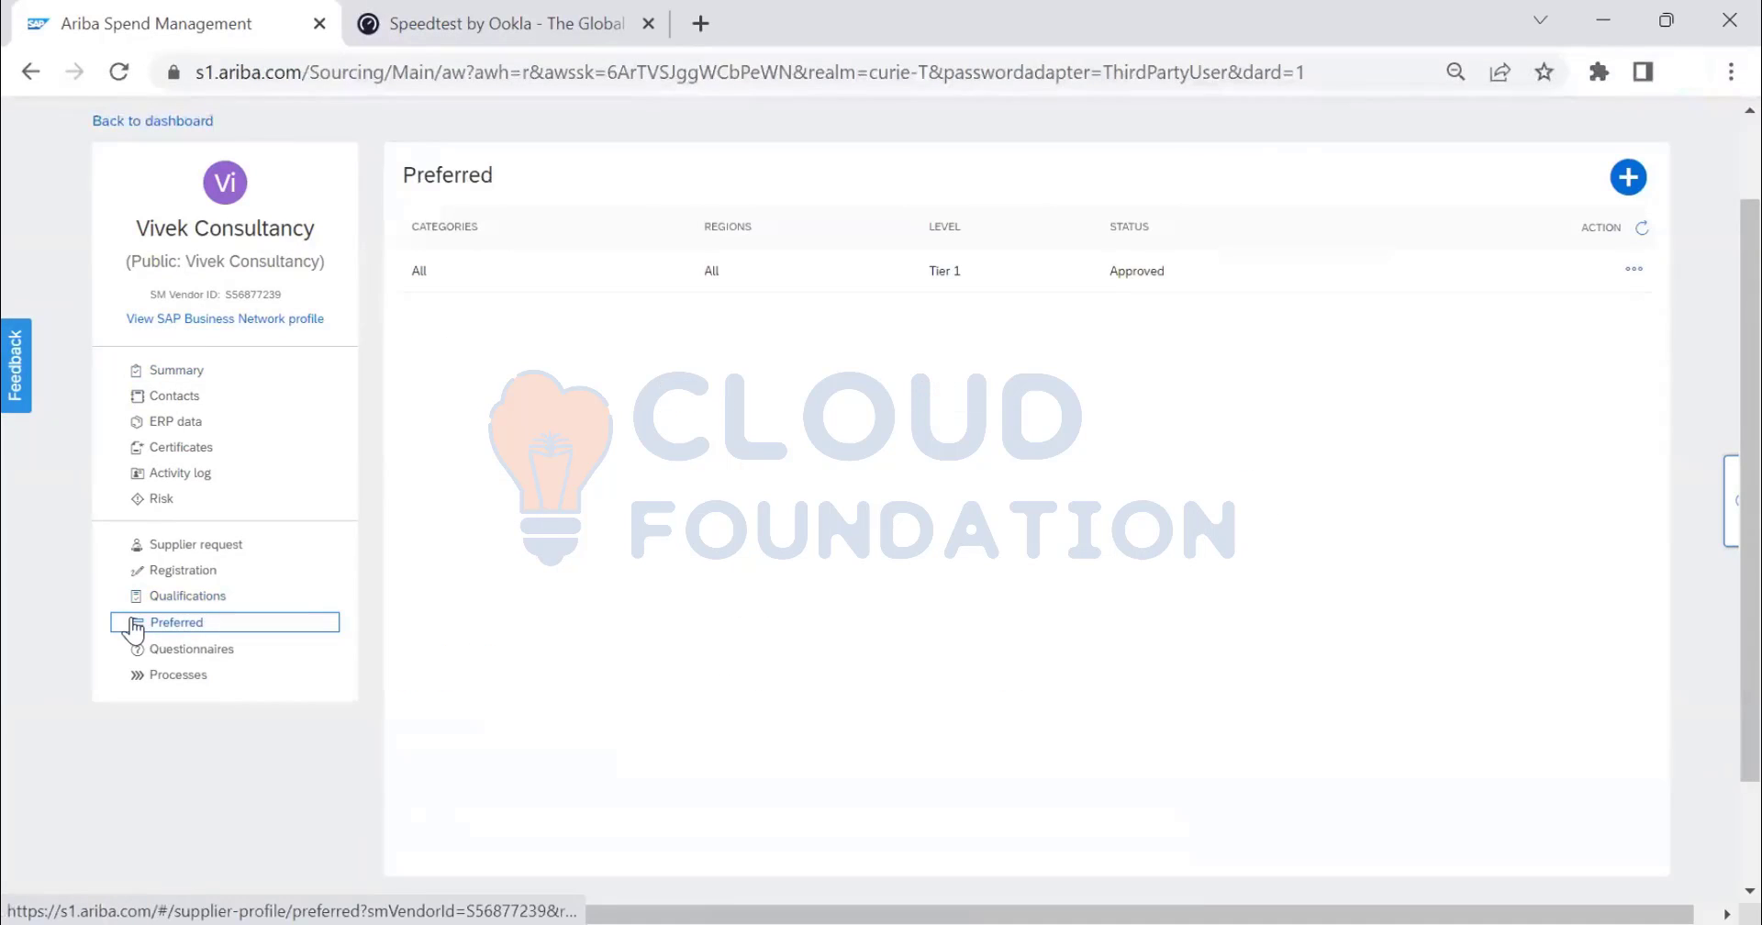
- Start a new preferred status entry, try the Region and Commodity fields, then cancel it
click(1627, 177)
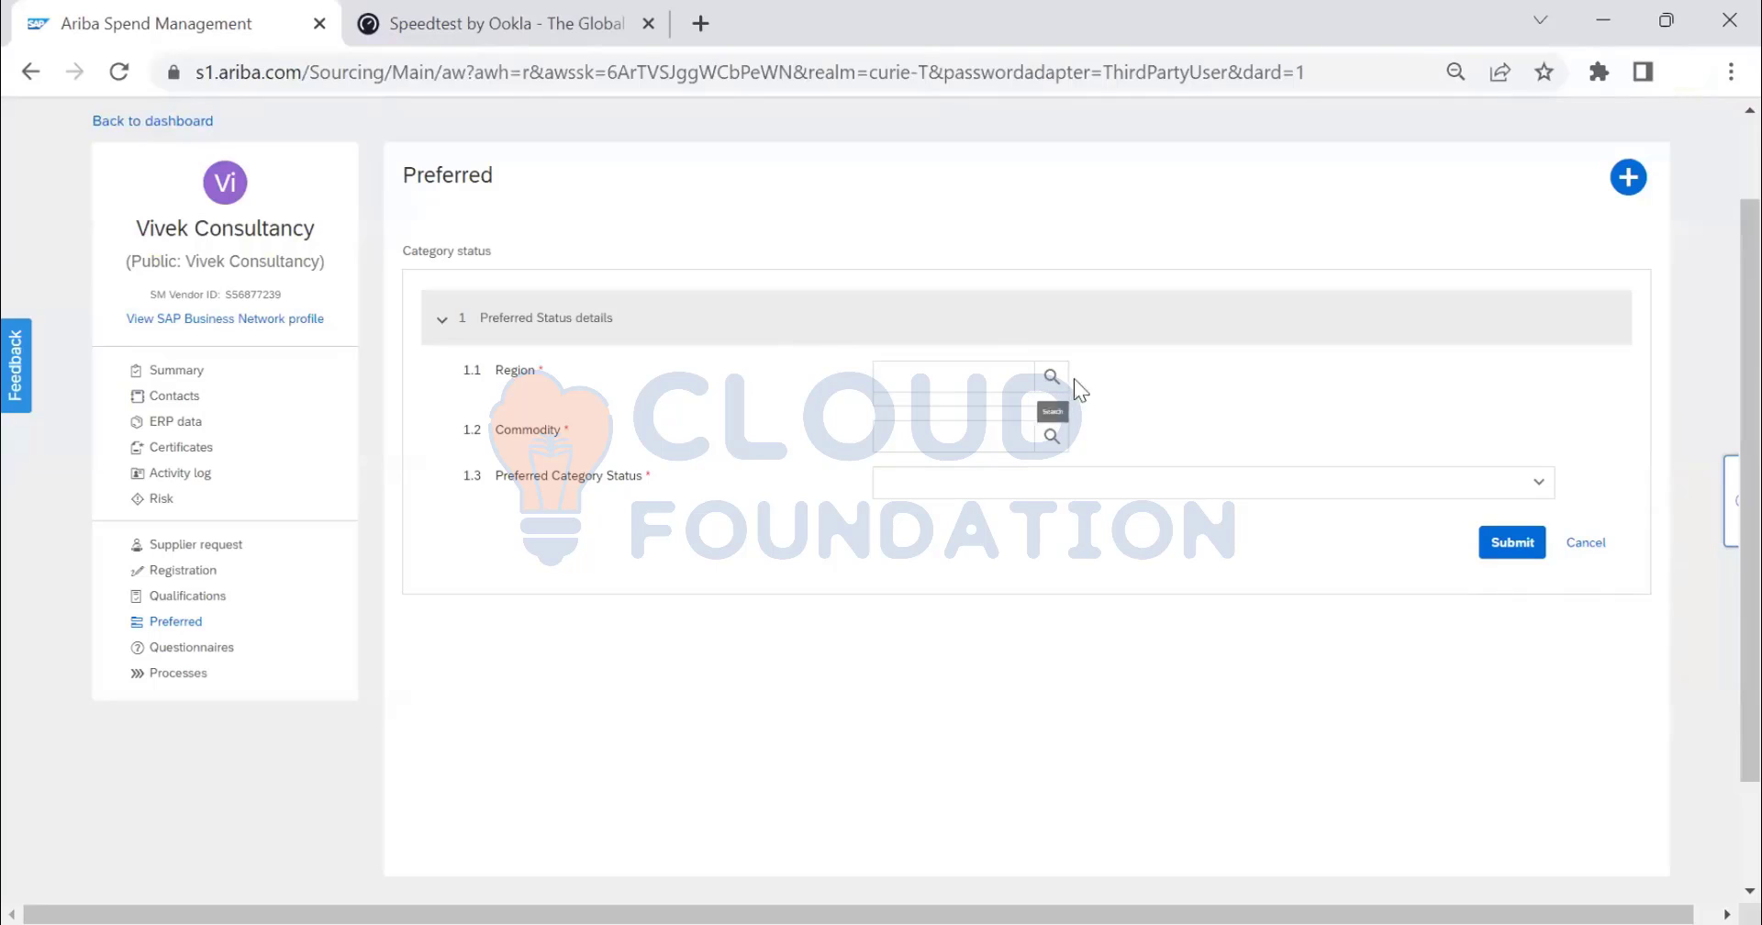
click(1007, 376)
click(1085, 382)
click(957, 426)
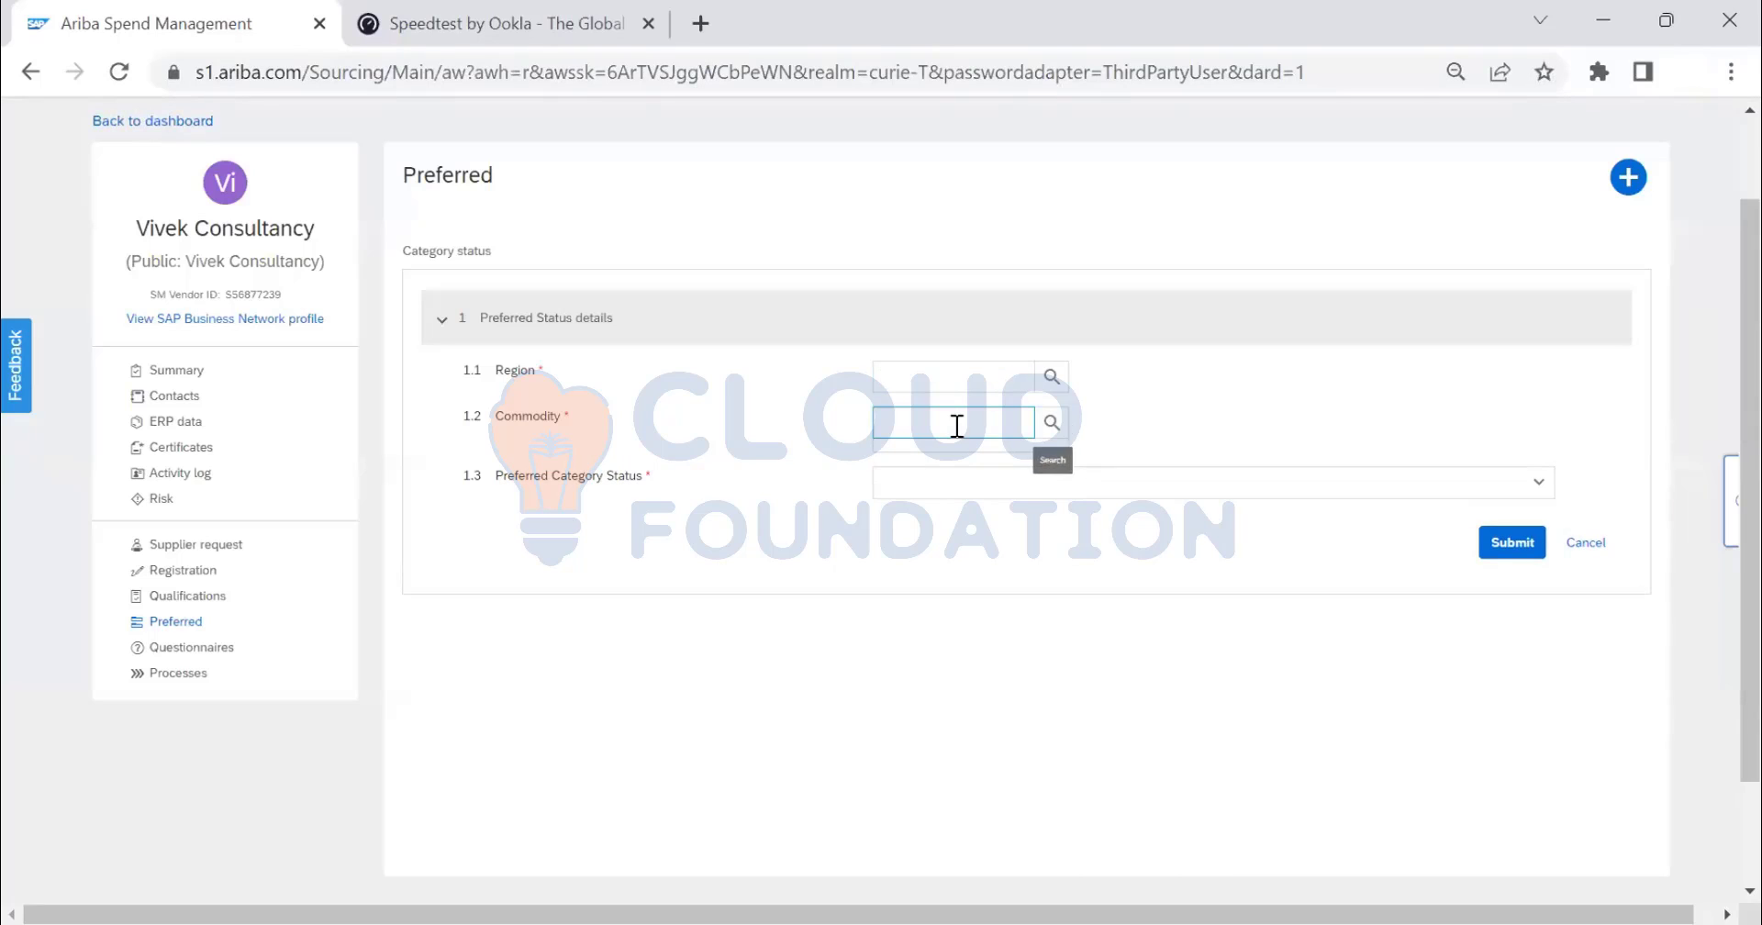
click(1053, 422)
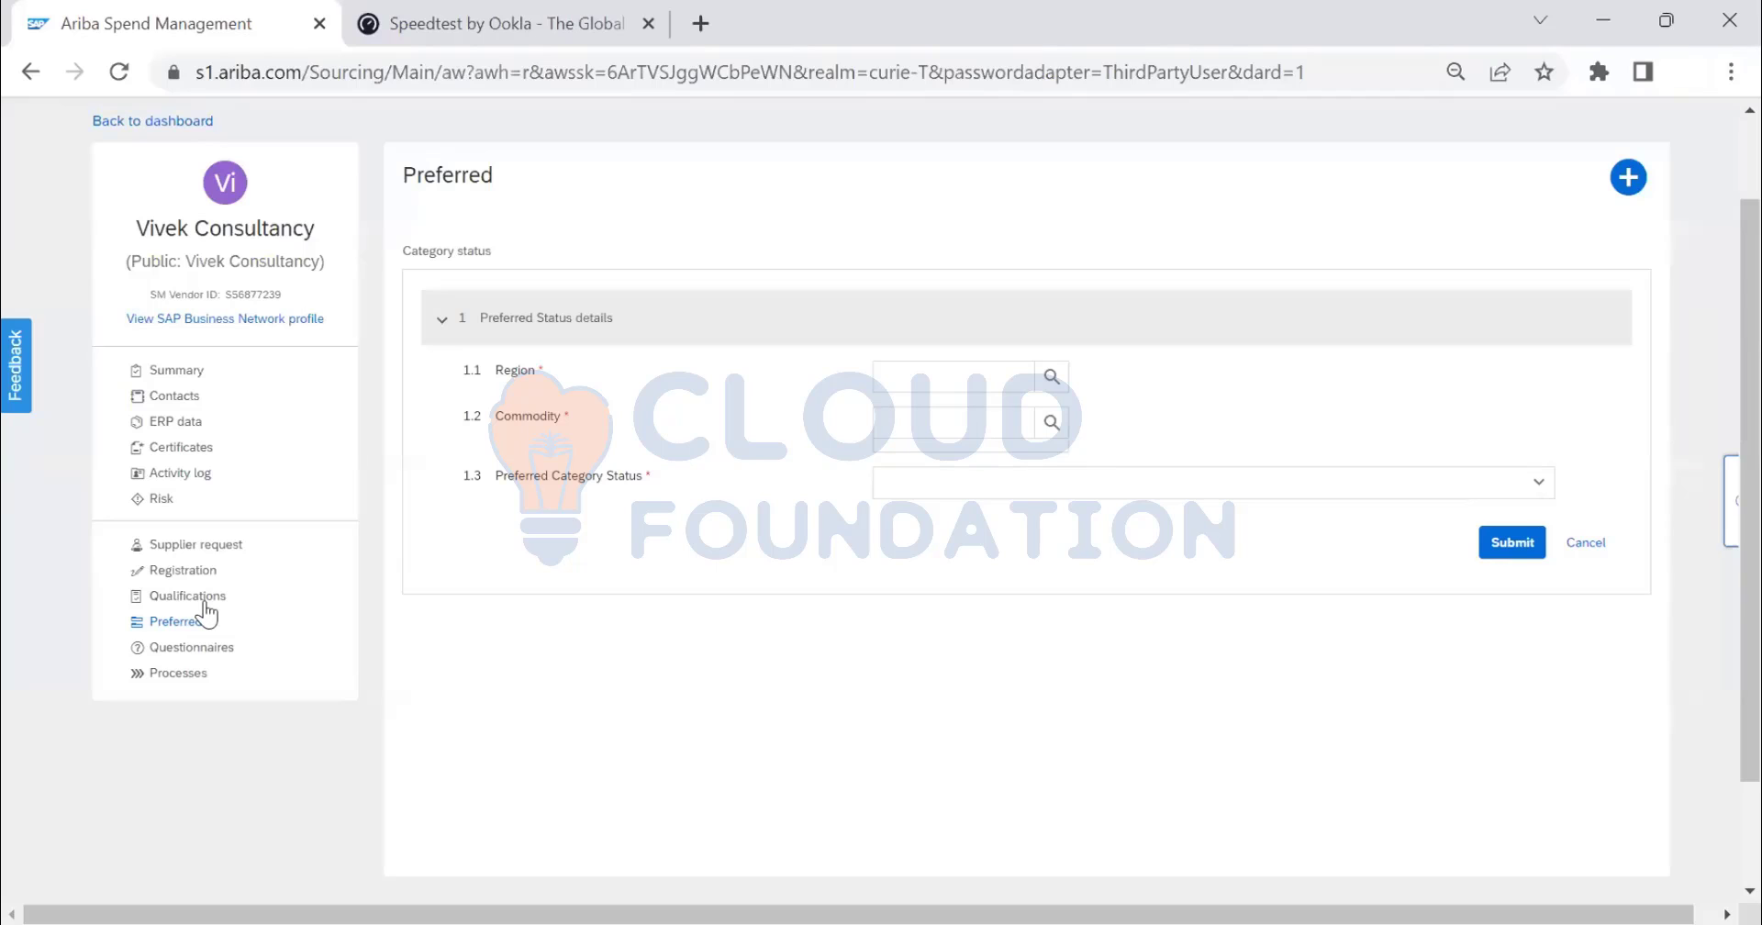
click(1039, 386)
click(1032, 370)
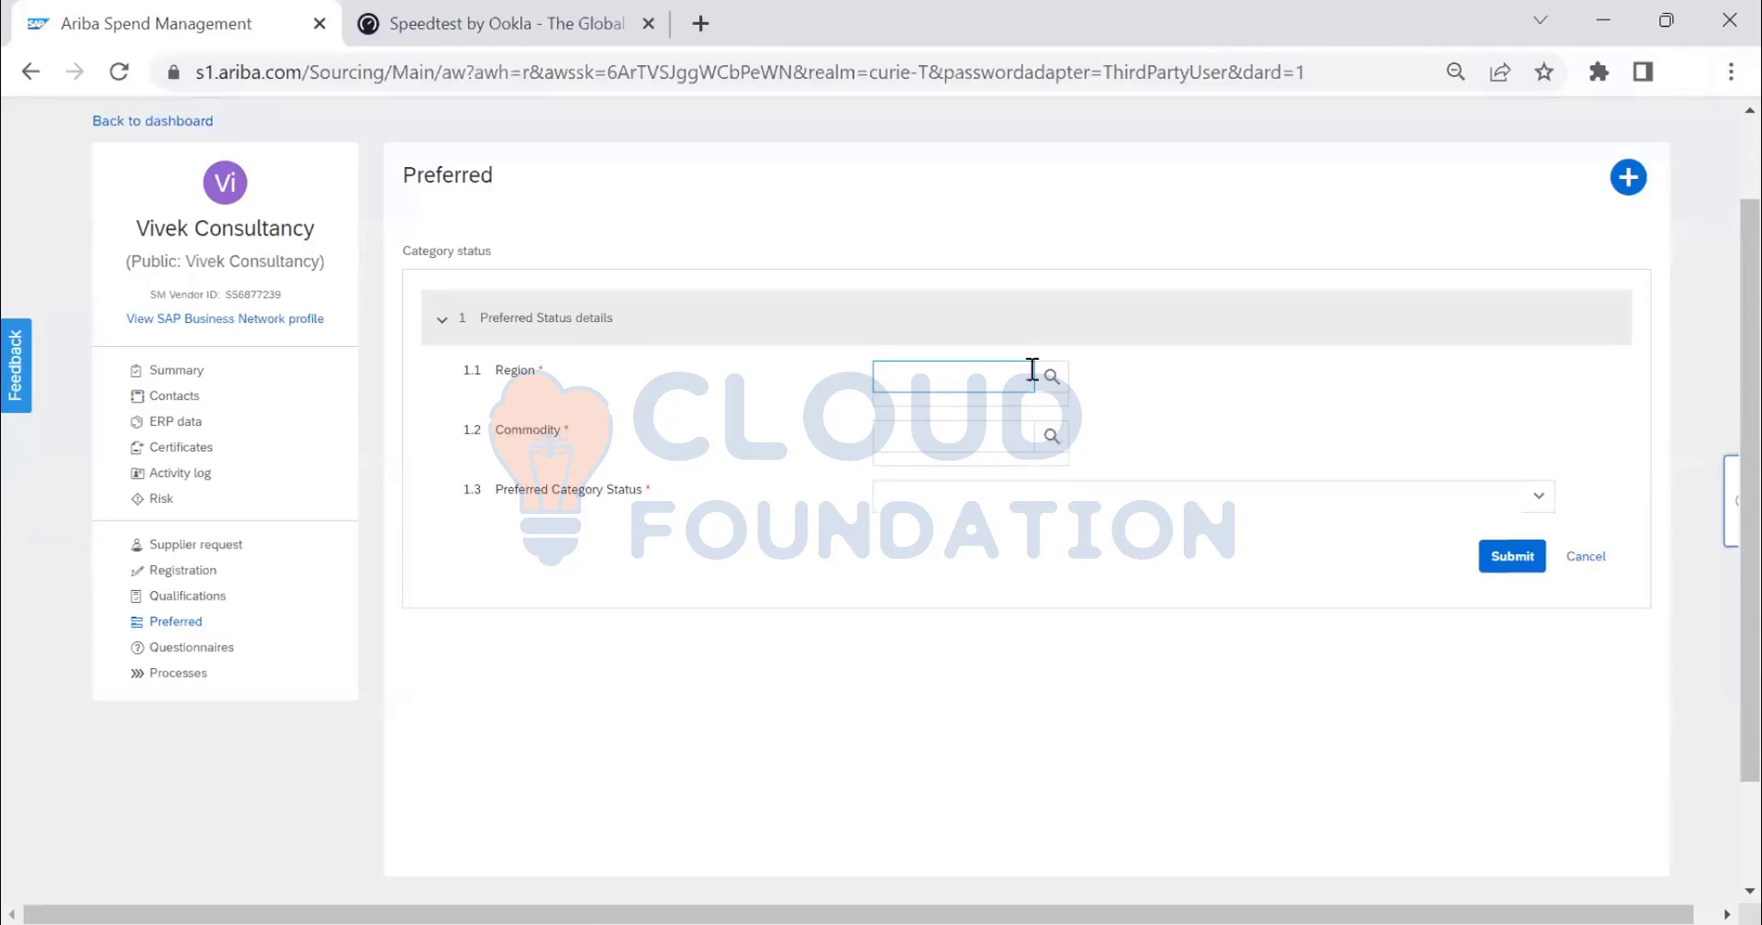
click(940, 432)
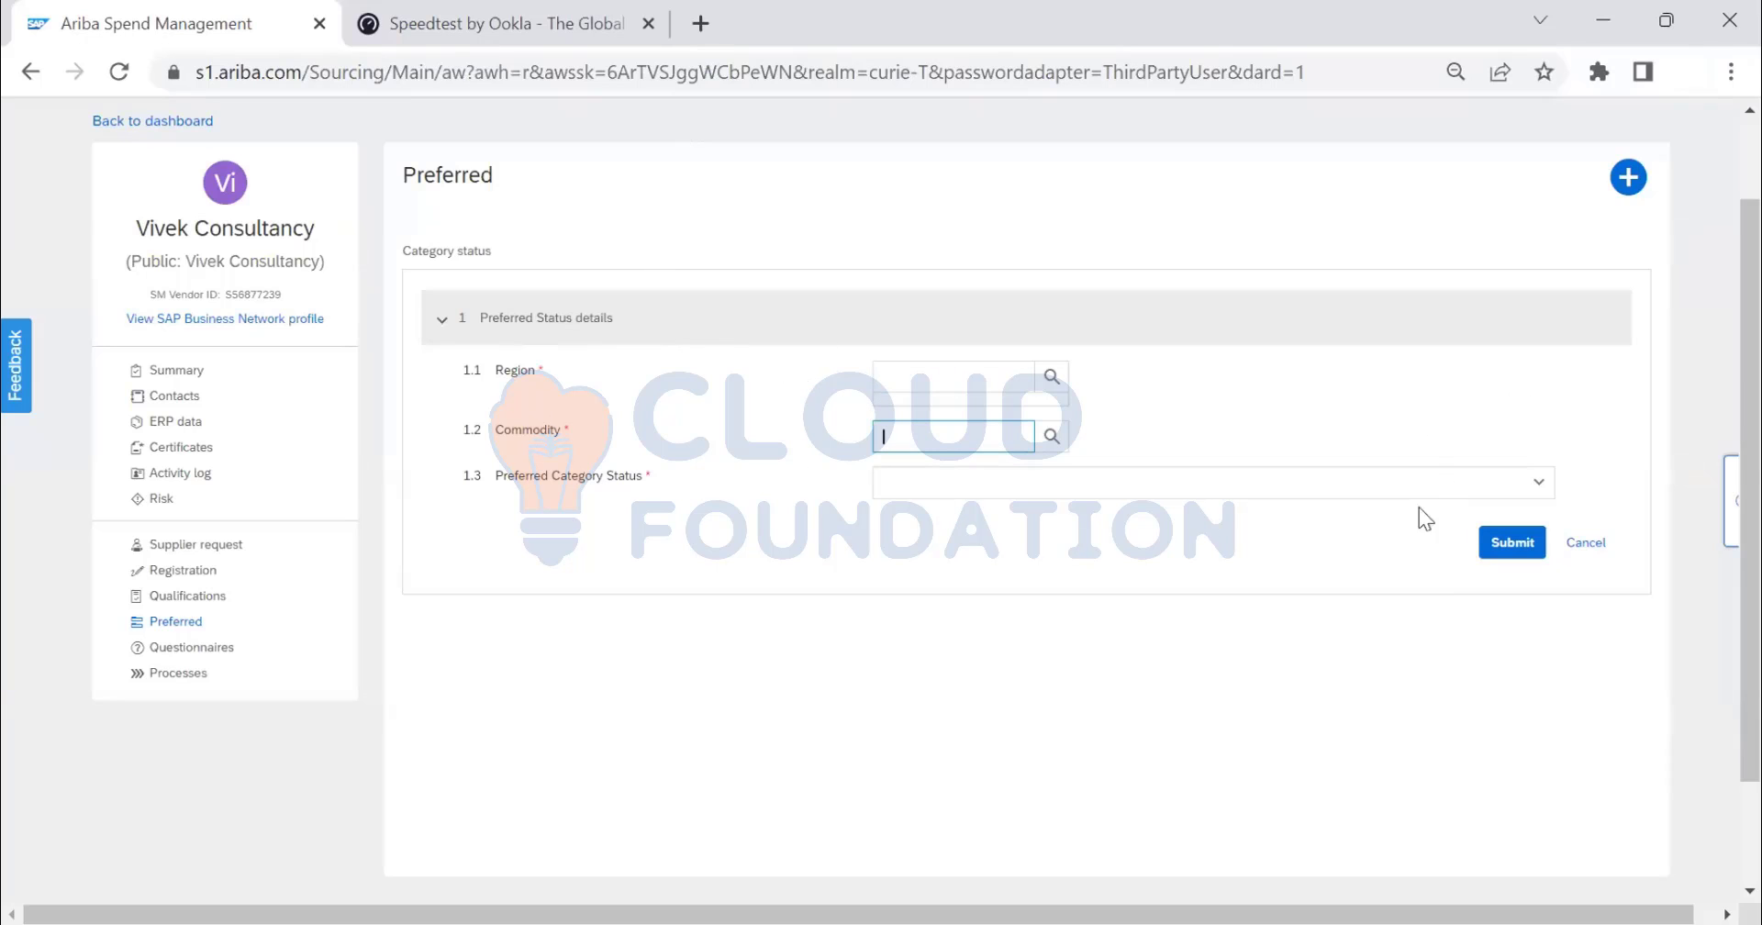
click(1608, 548)
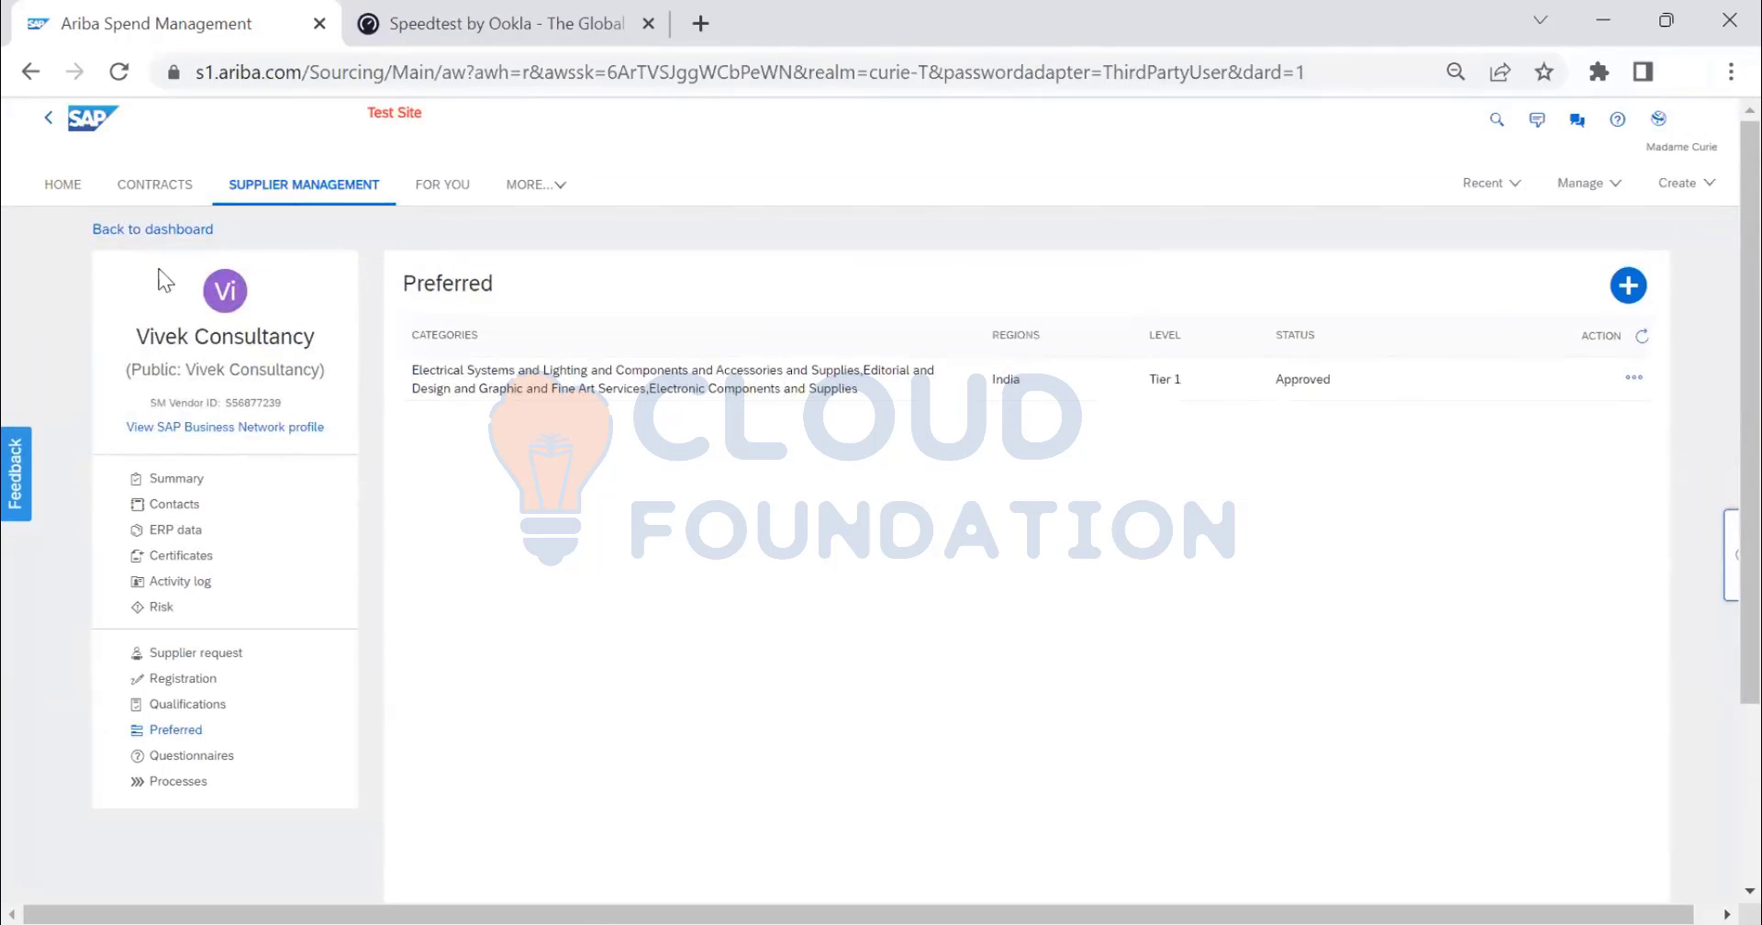
- On Supplier Management, list the single supplier disqualified for India across All Commodities
click(176, 231)
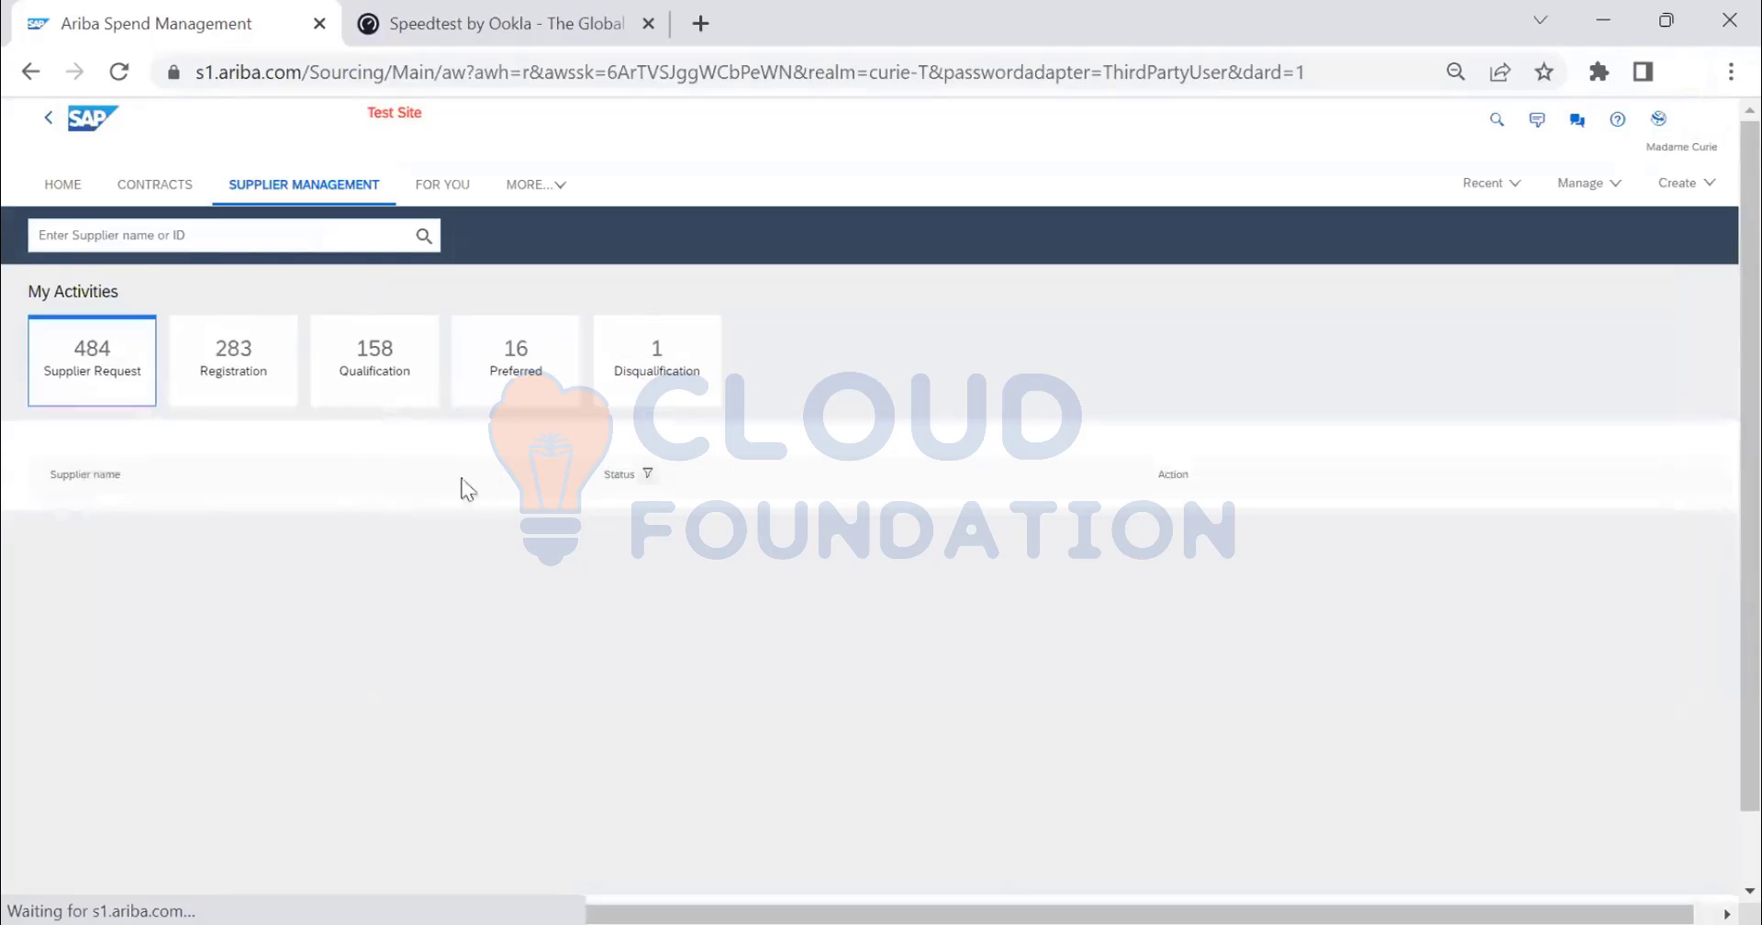
click(657, 386)
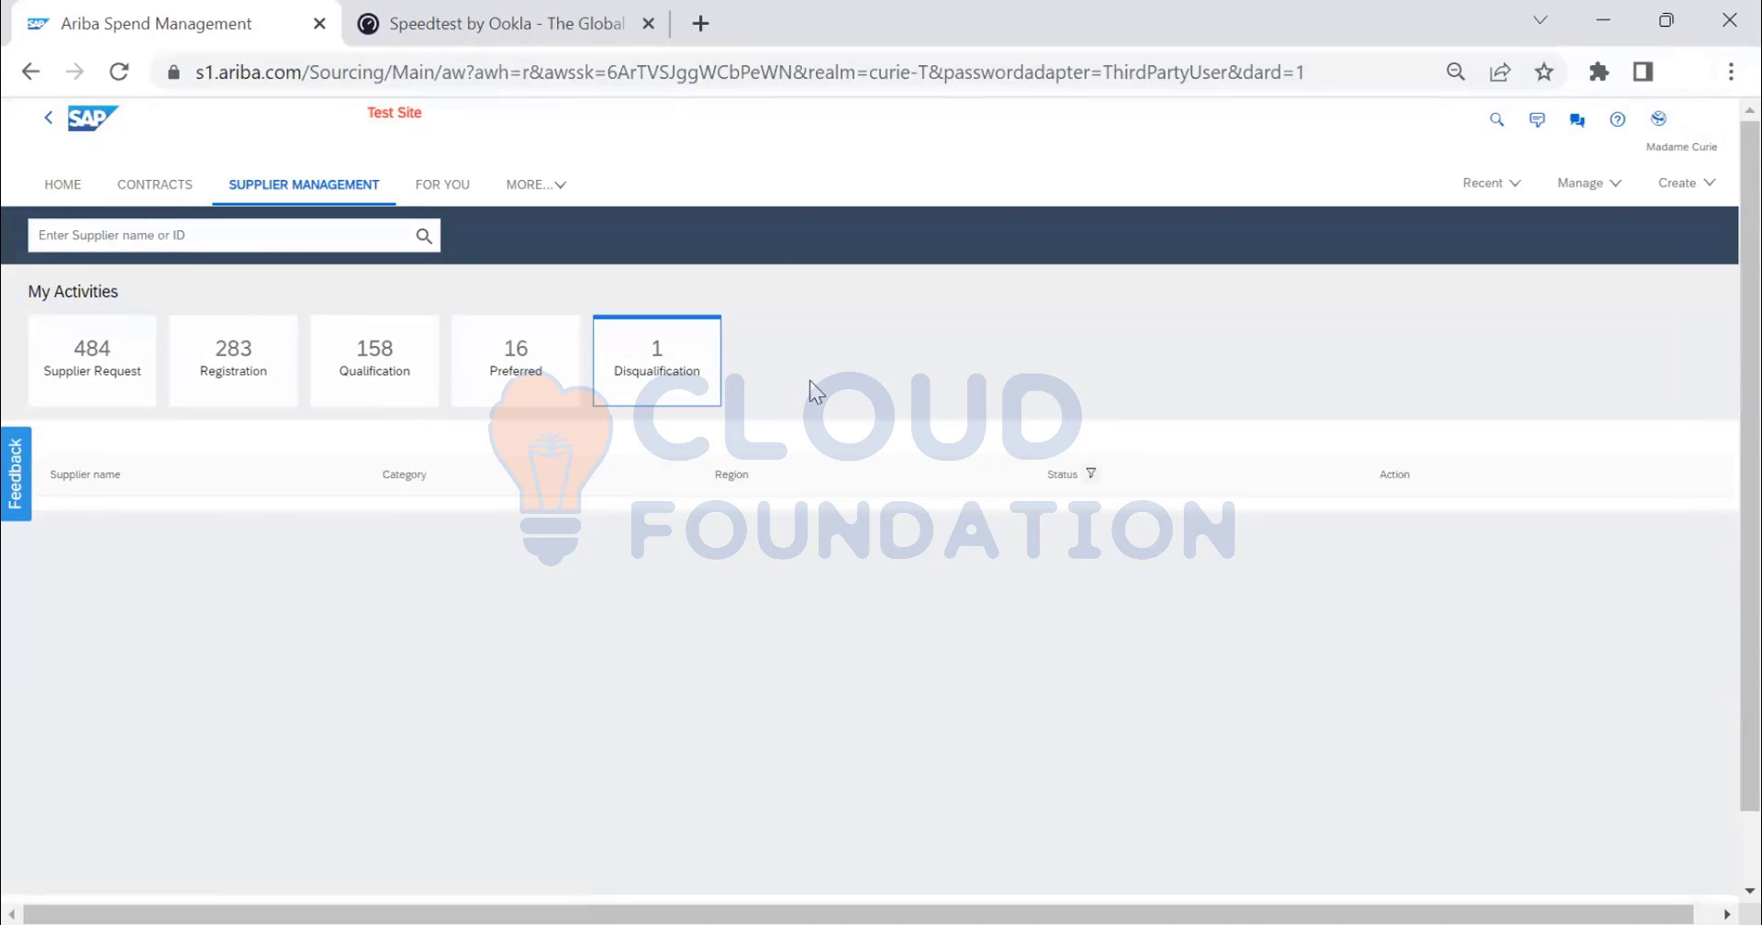
click(656, 376)
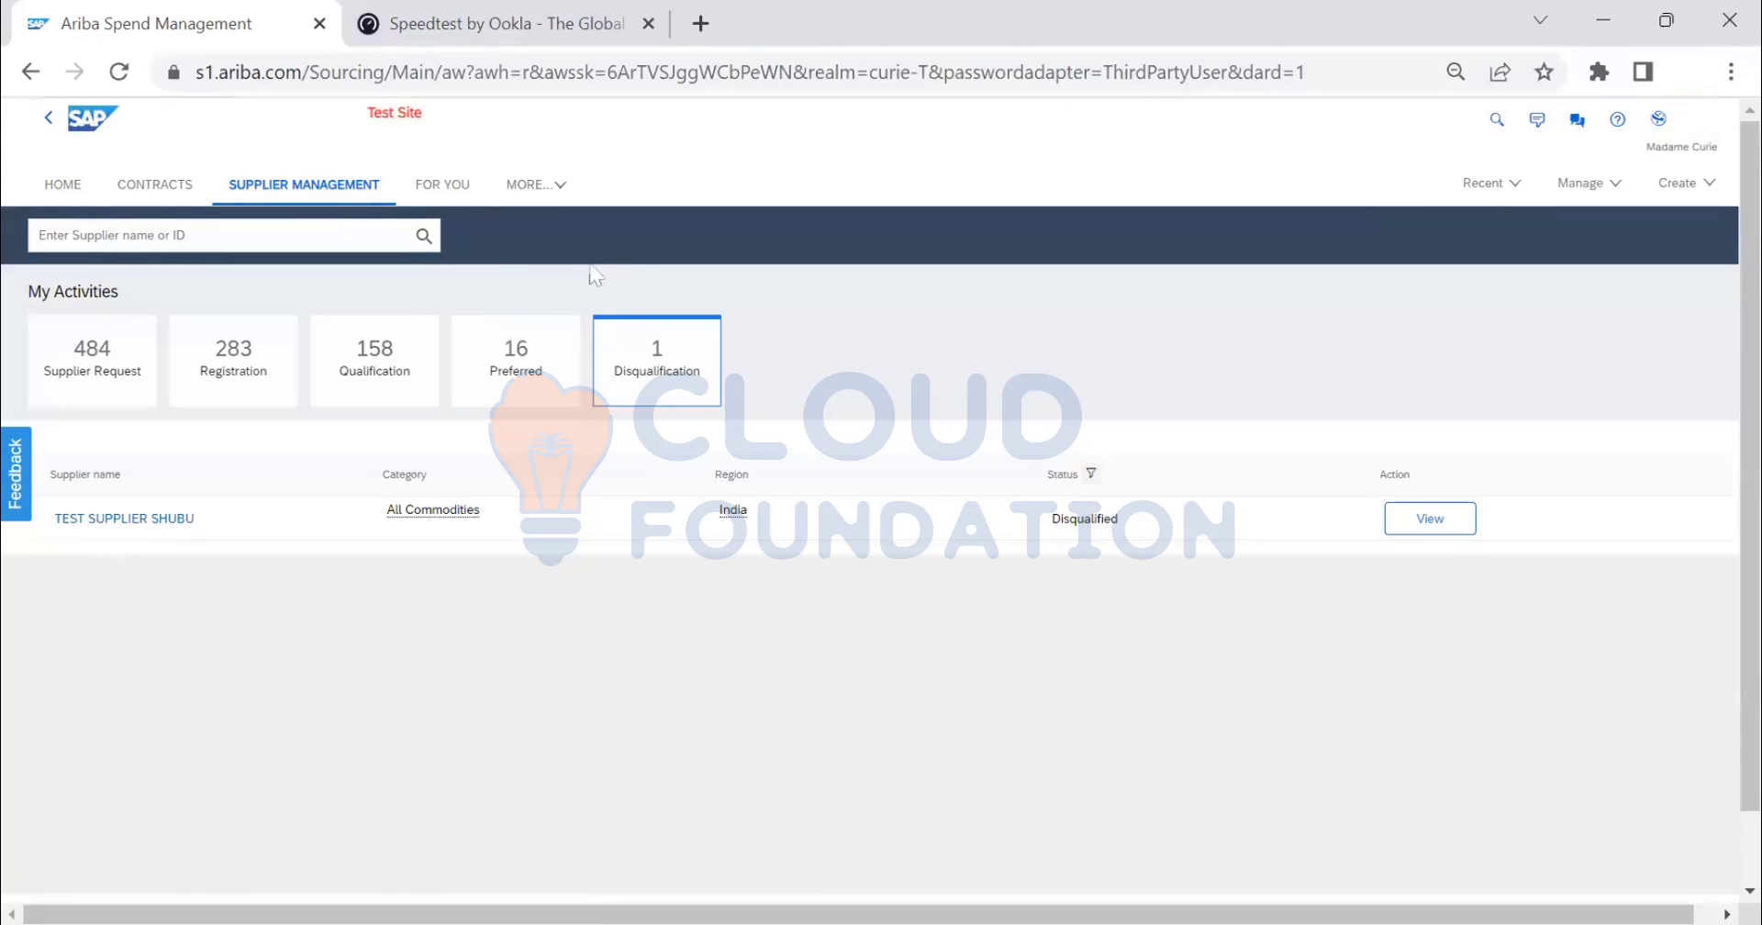
- Switch to the Suppliers workspace via MORE, then return to the Supplier Management request list
click(537, 187)
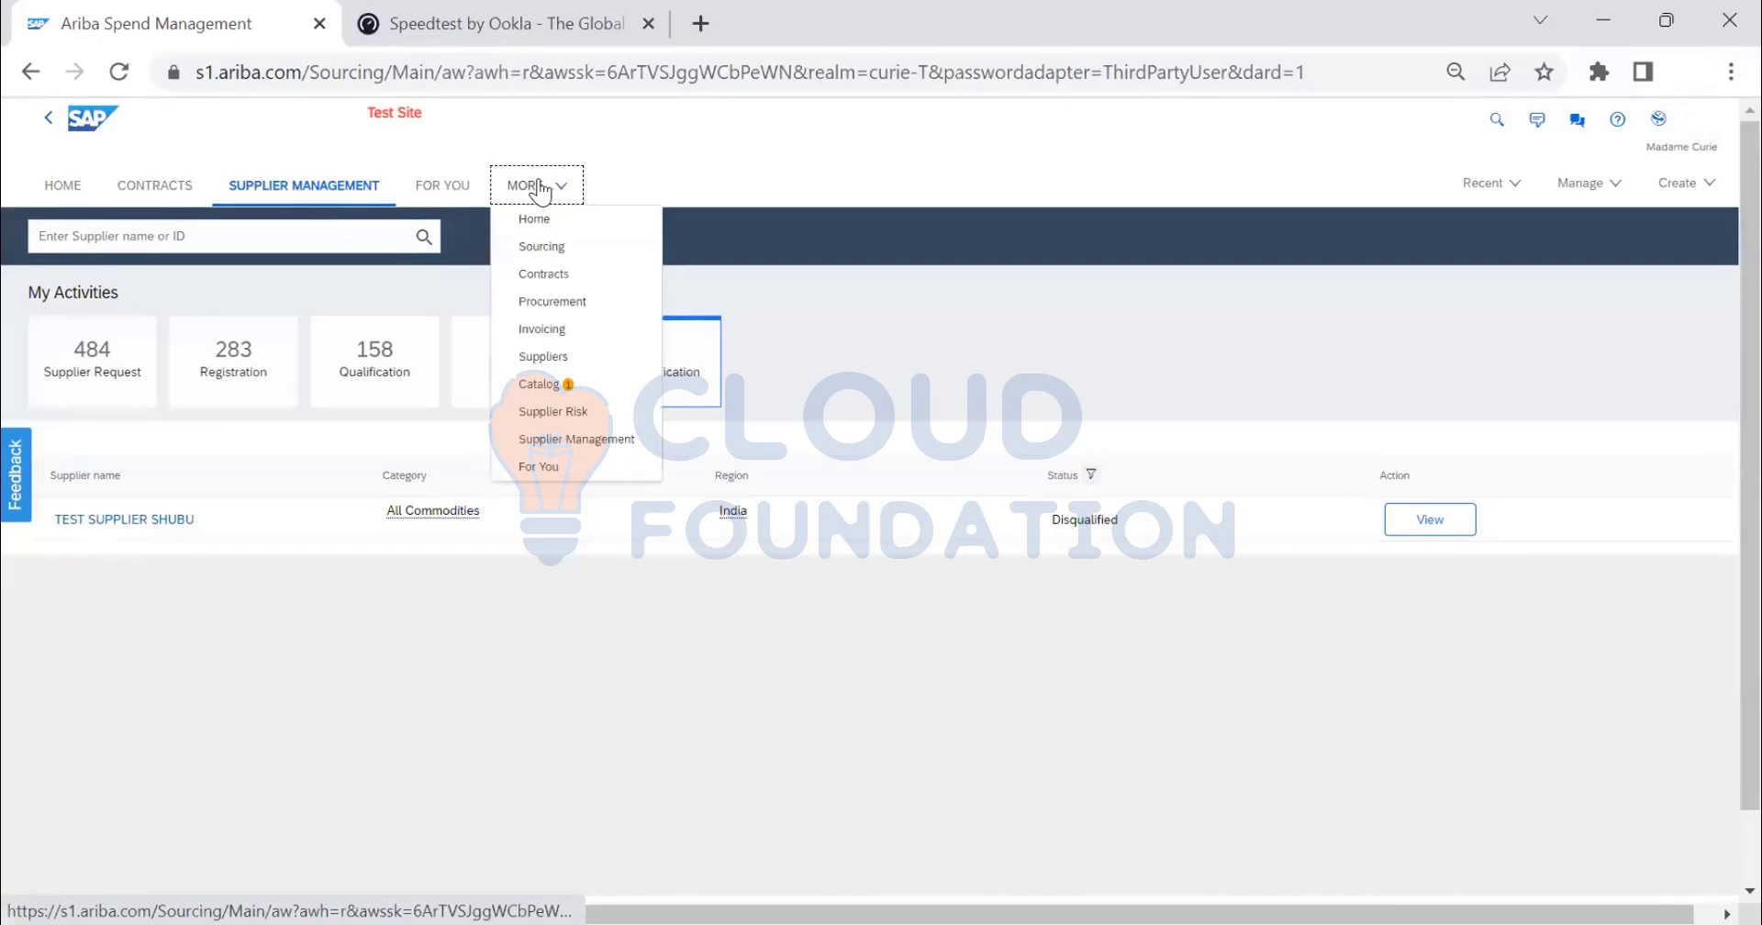
click(978, 300)
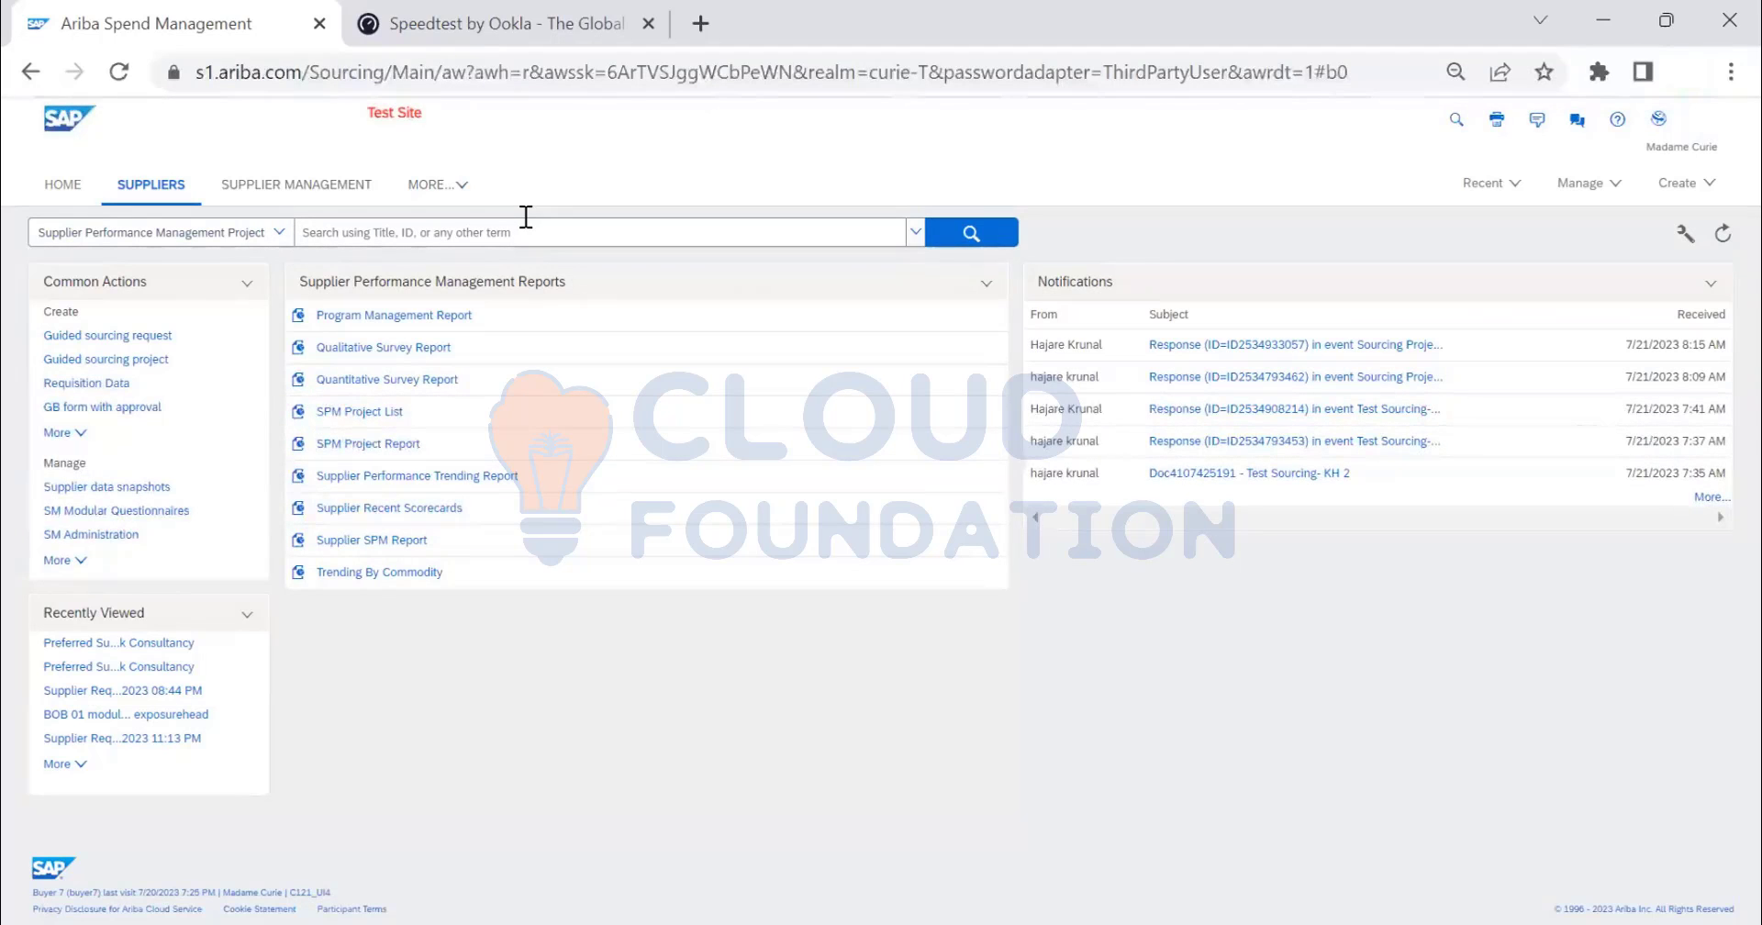
click(326, 186)
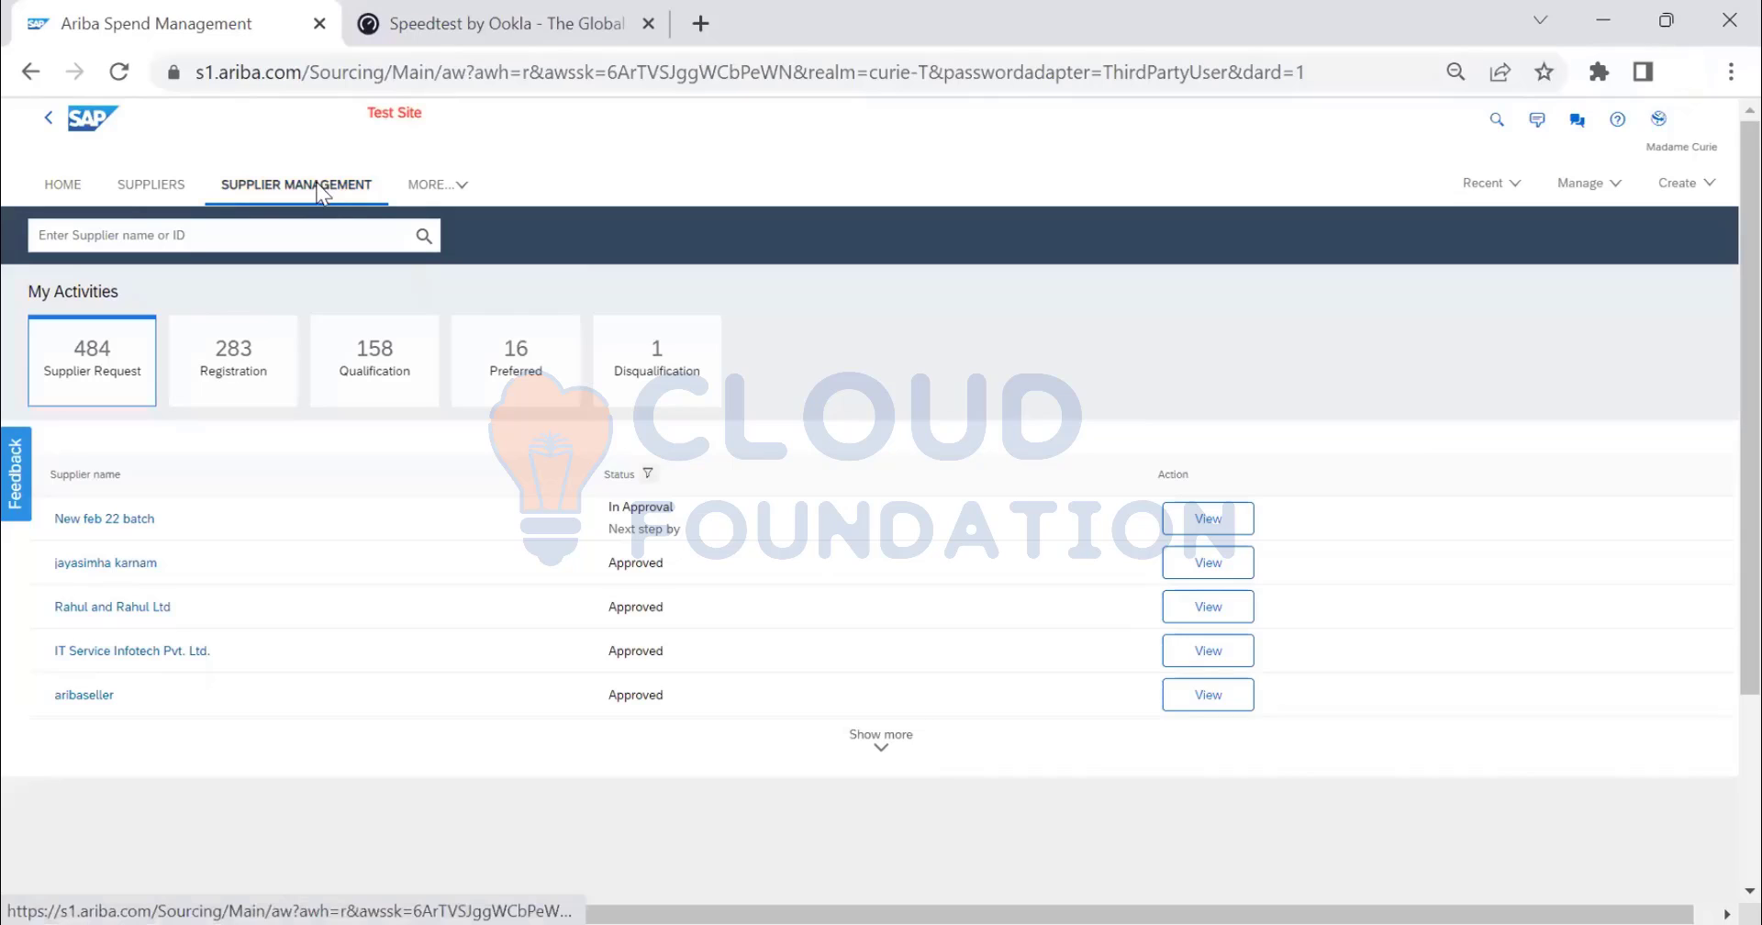
- In the Suppliers workspace, browse the searchable document types, then bring up the Manage menu
click(153, 190)
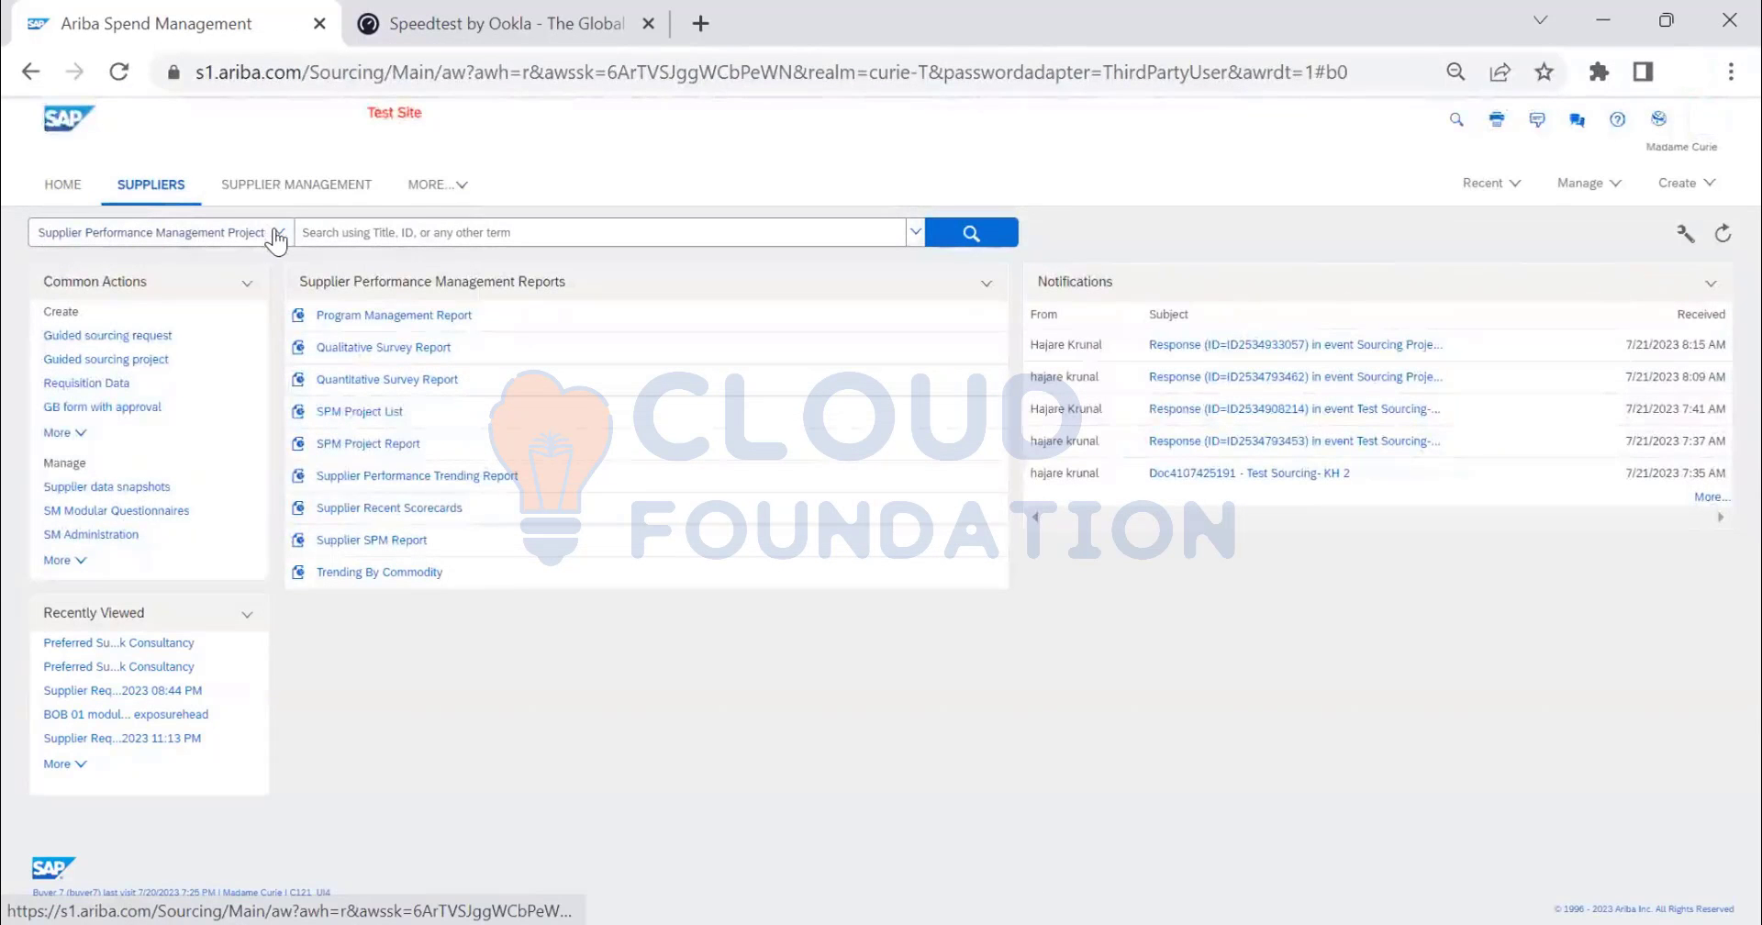
click(279, 235)
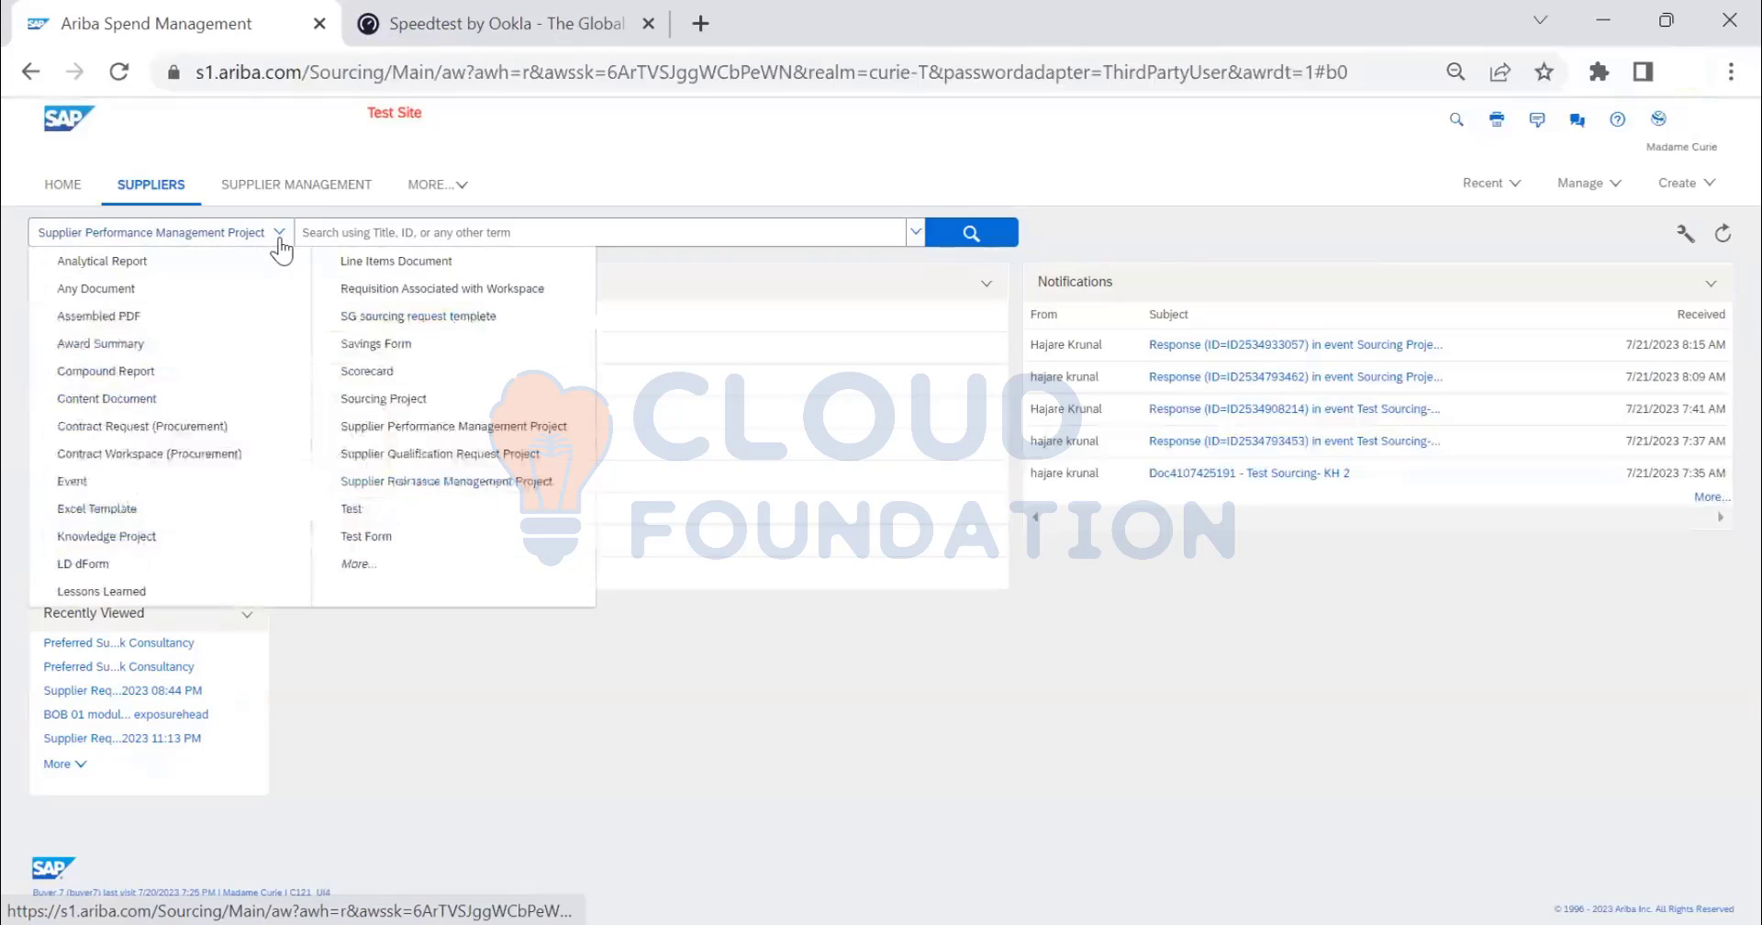
click(690, 167)
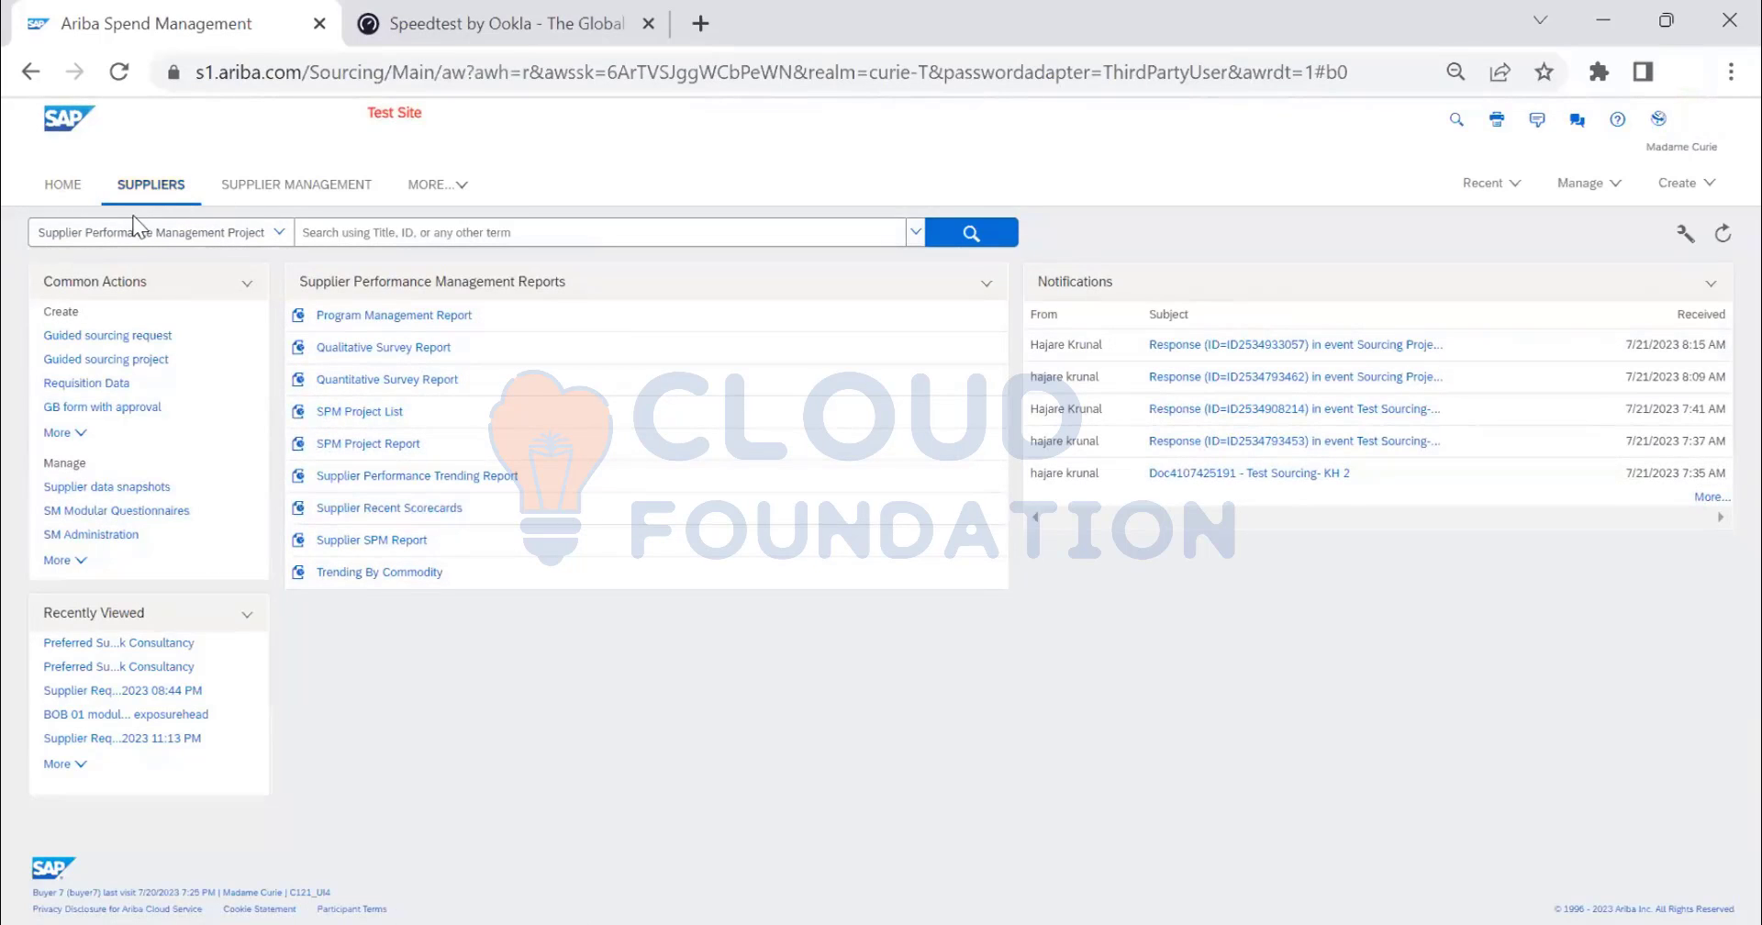
click(1574, 185)
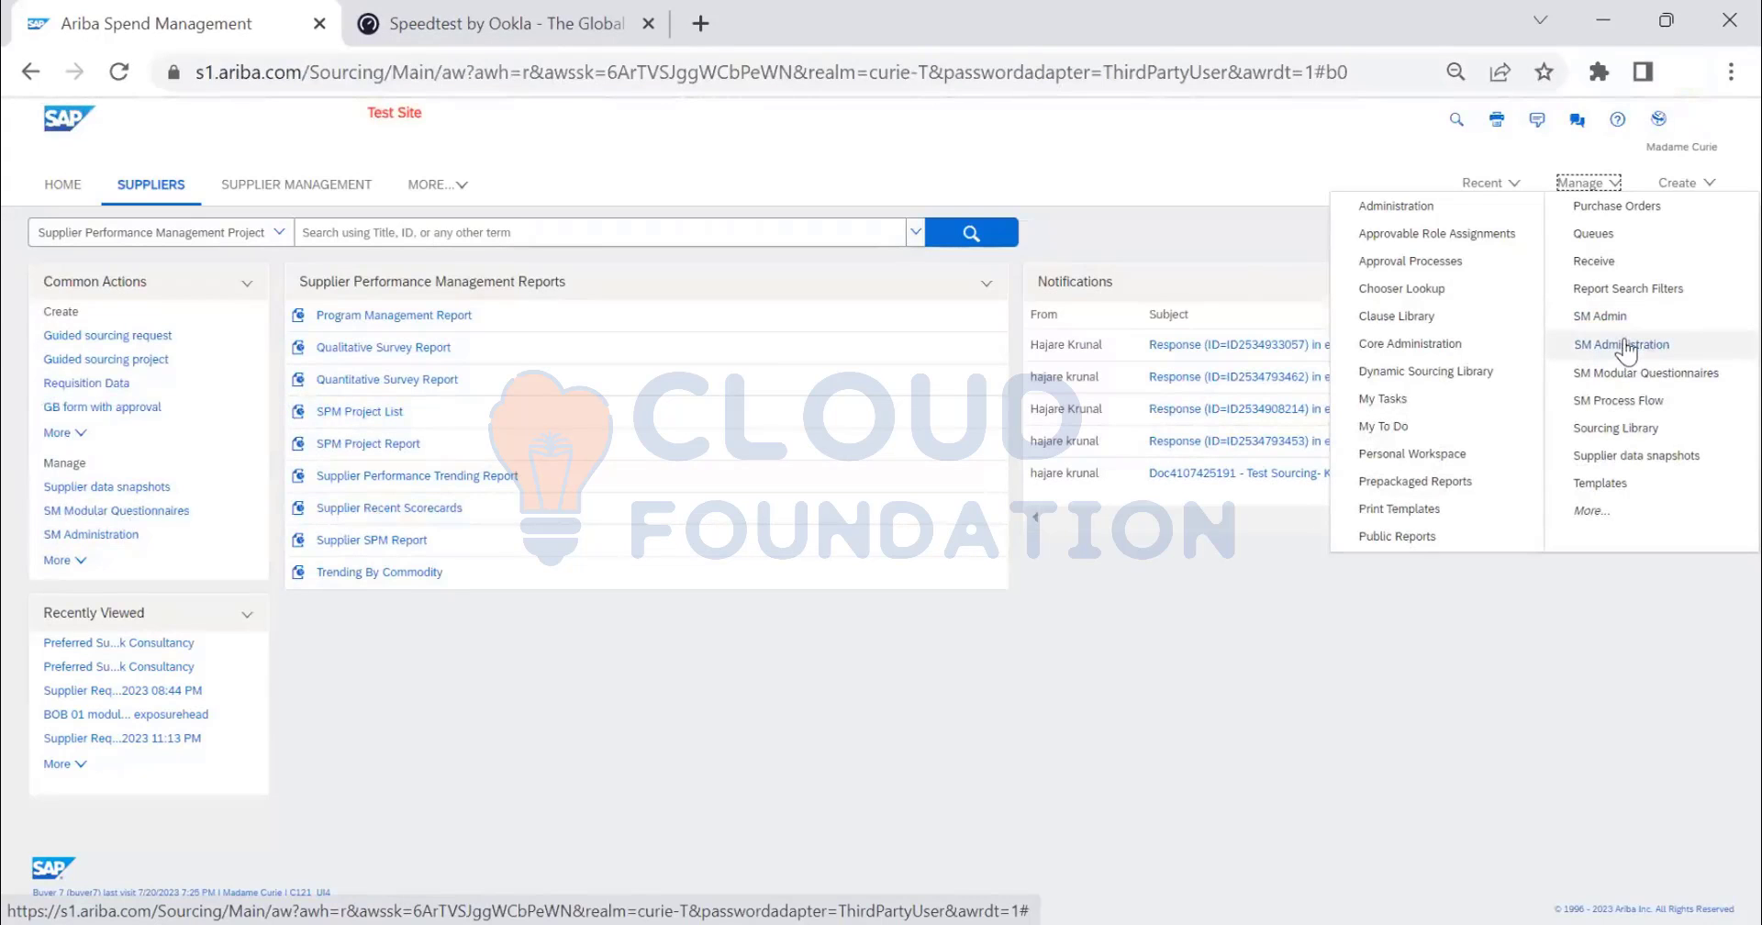
- Open Import supplier-related data under Manage > SM Administration, leaving the file type as Suppliers
click(1622, 345)
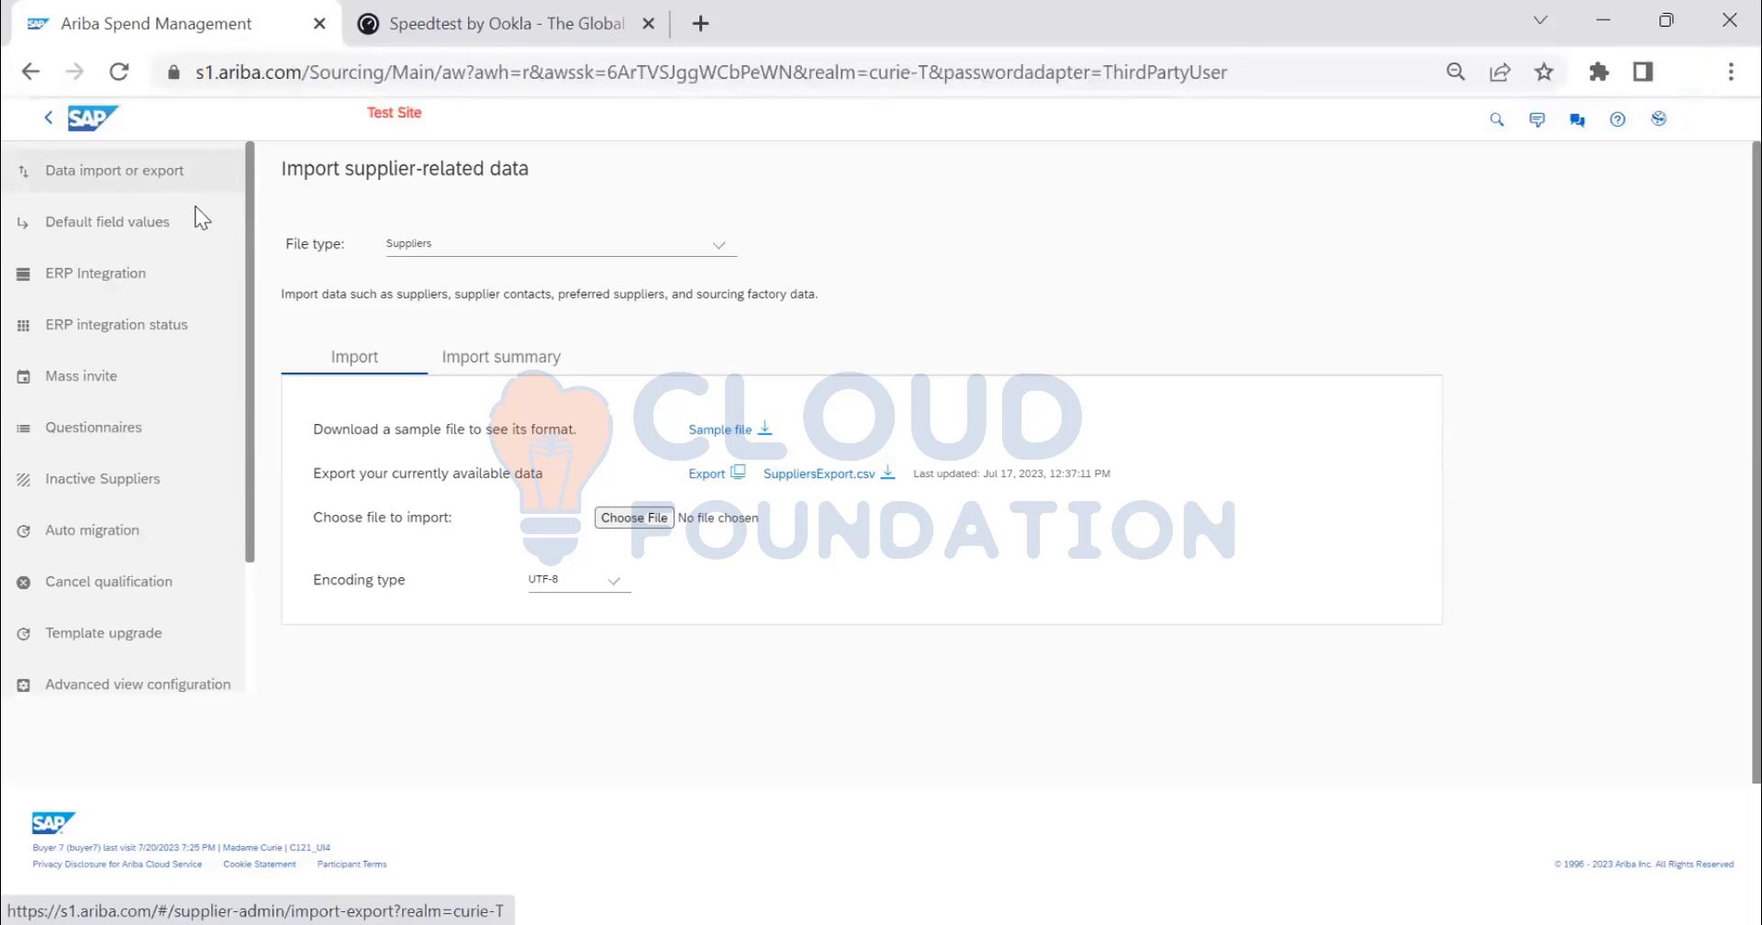
click(713, 255)
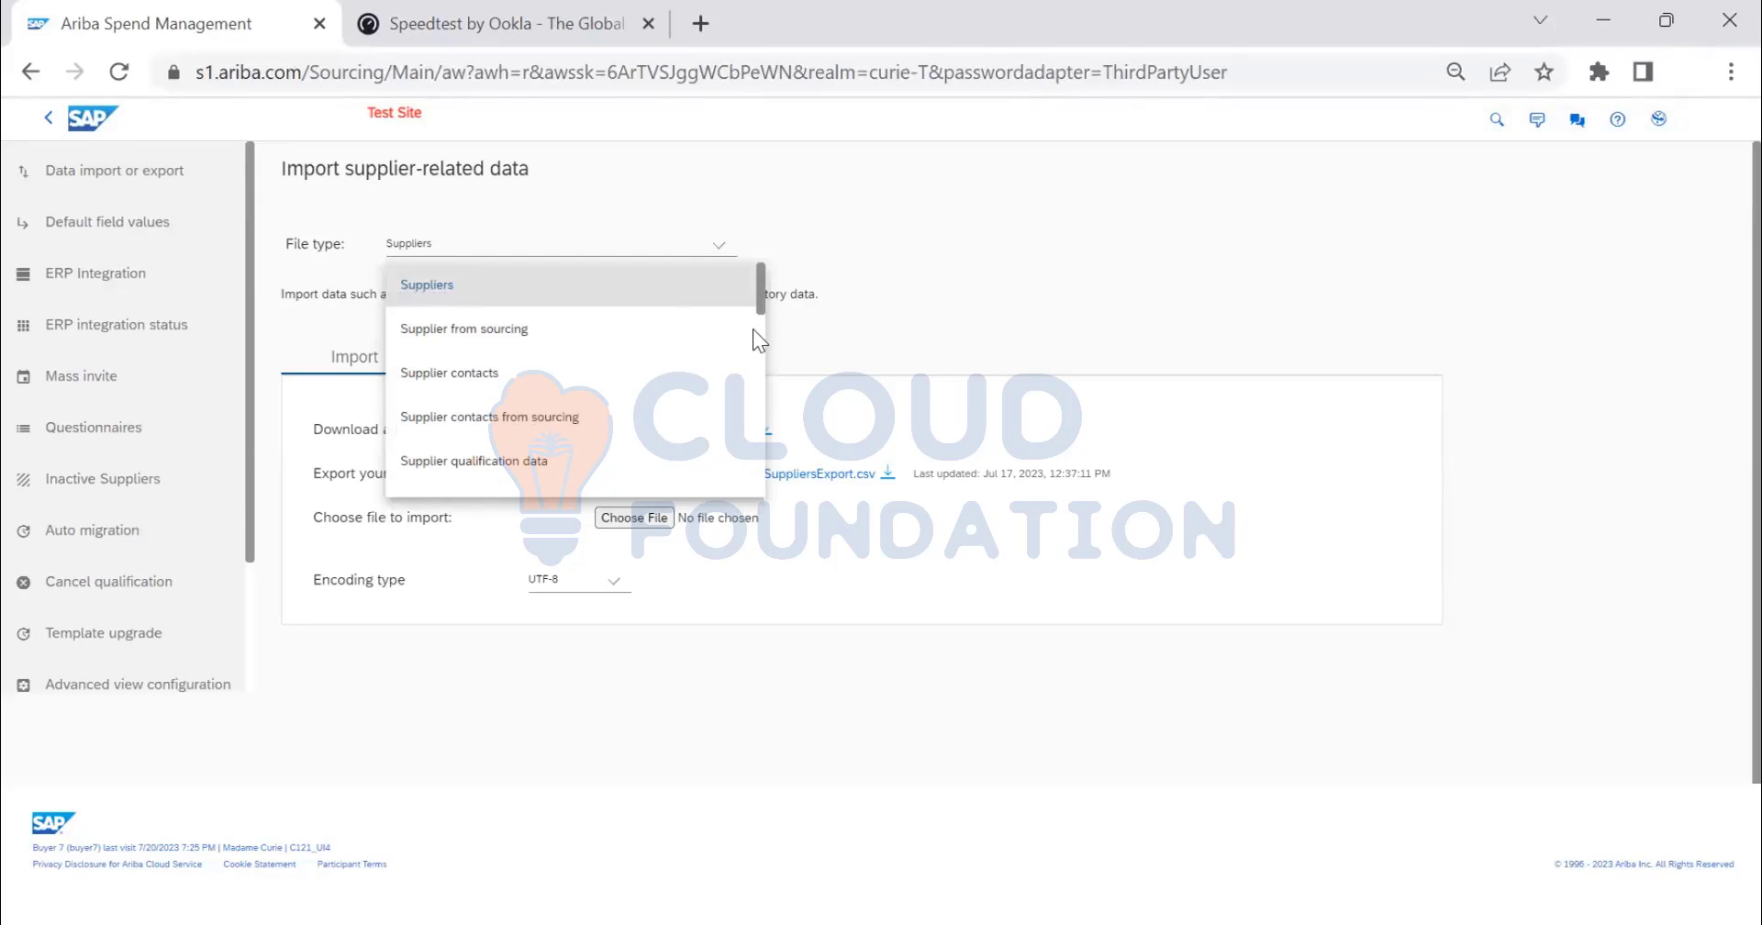
drag(752, 329, 747, 261)
click(435, 289)
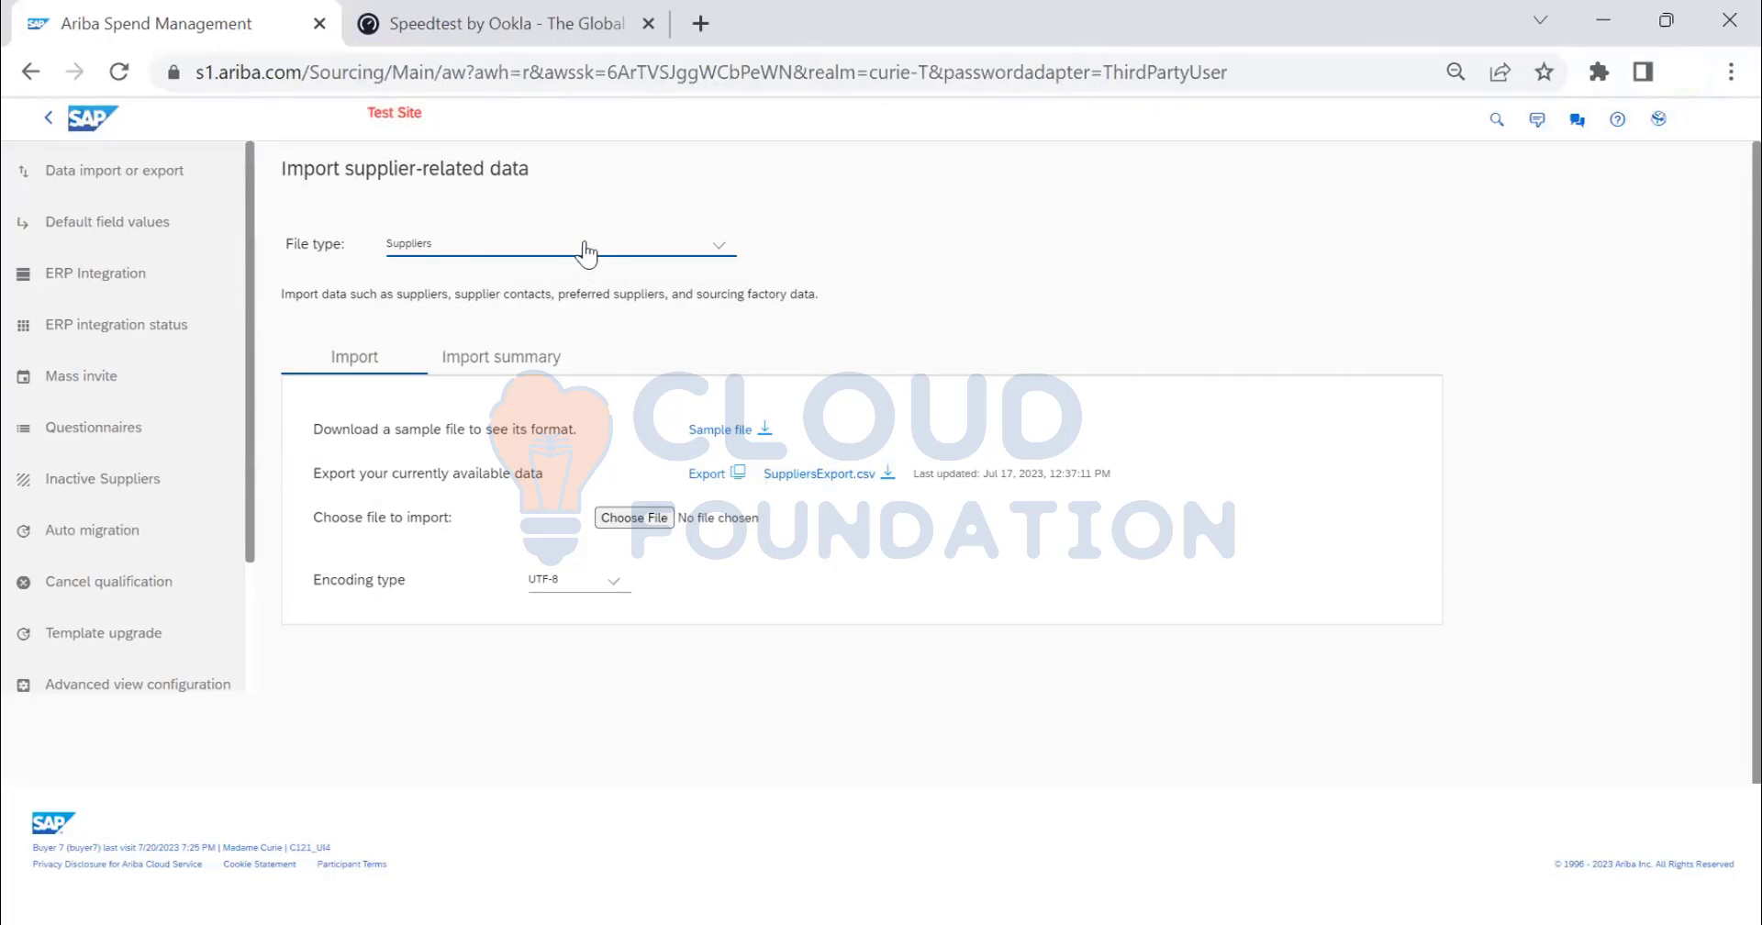
- Check the Import summary, then return to Import and choose Supplier contacts as the file type
click(527, 358)
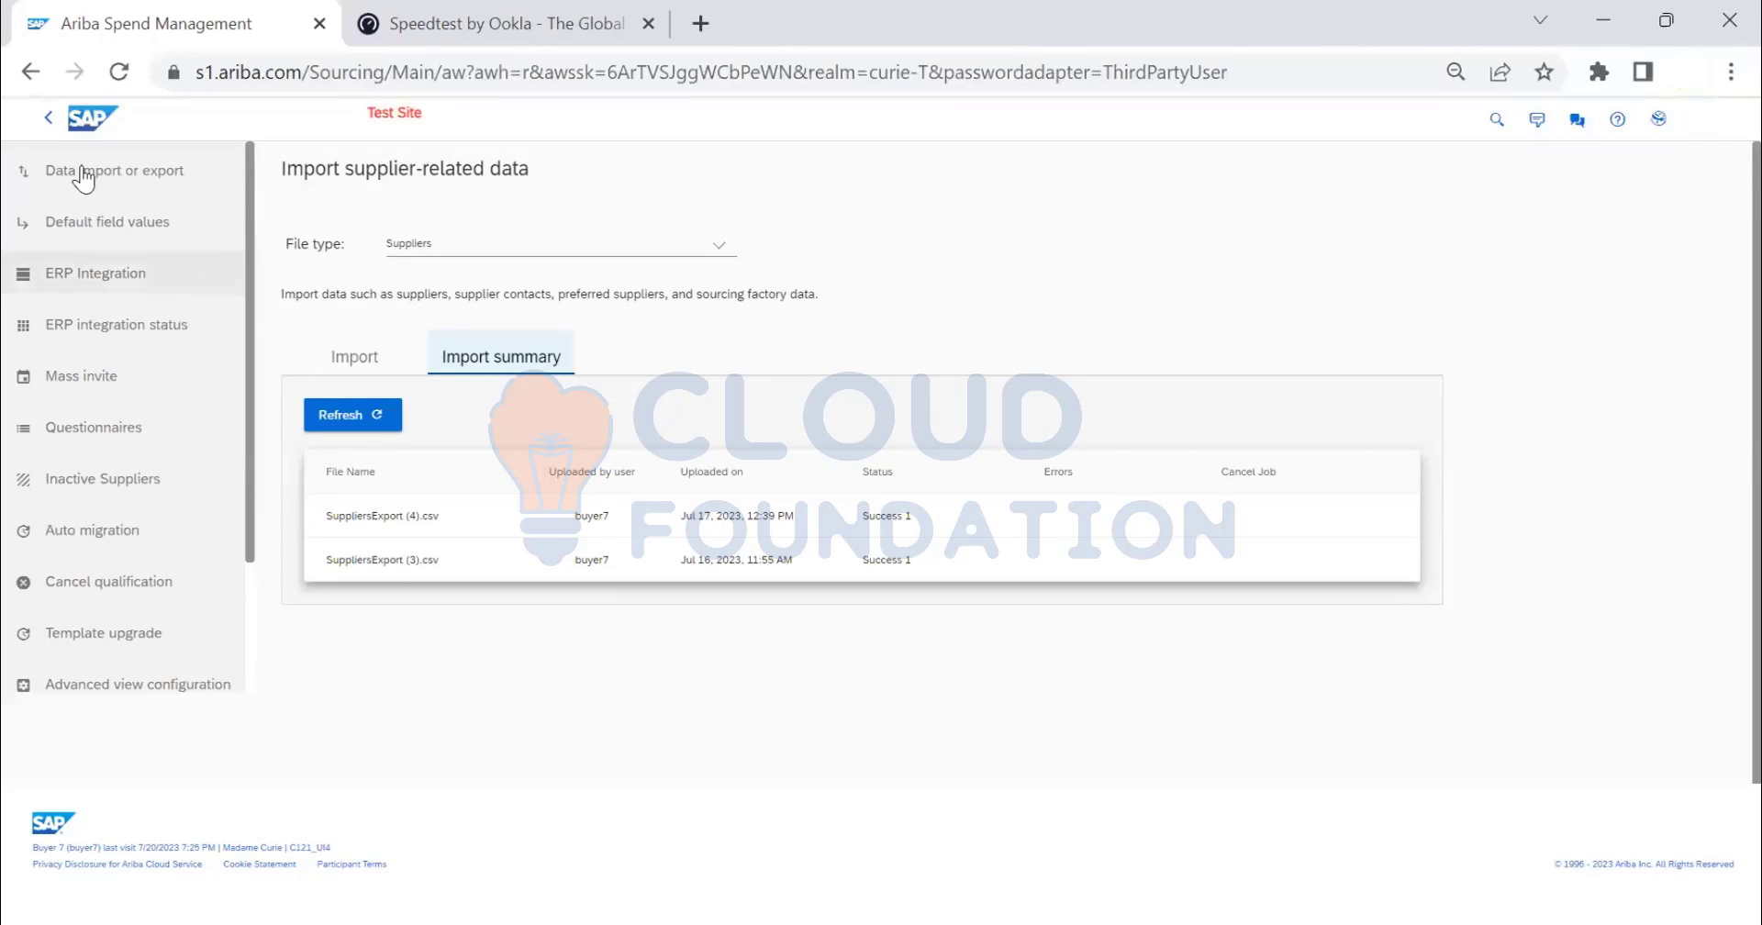
click(354, 357)
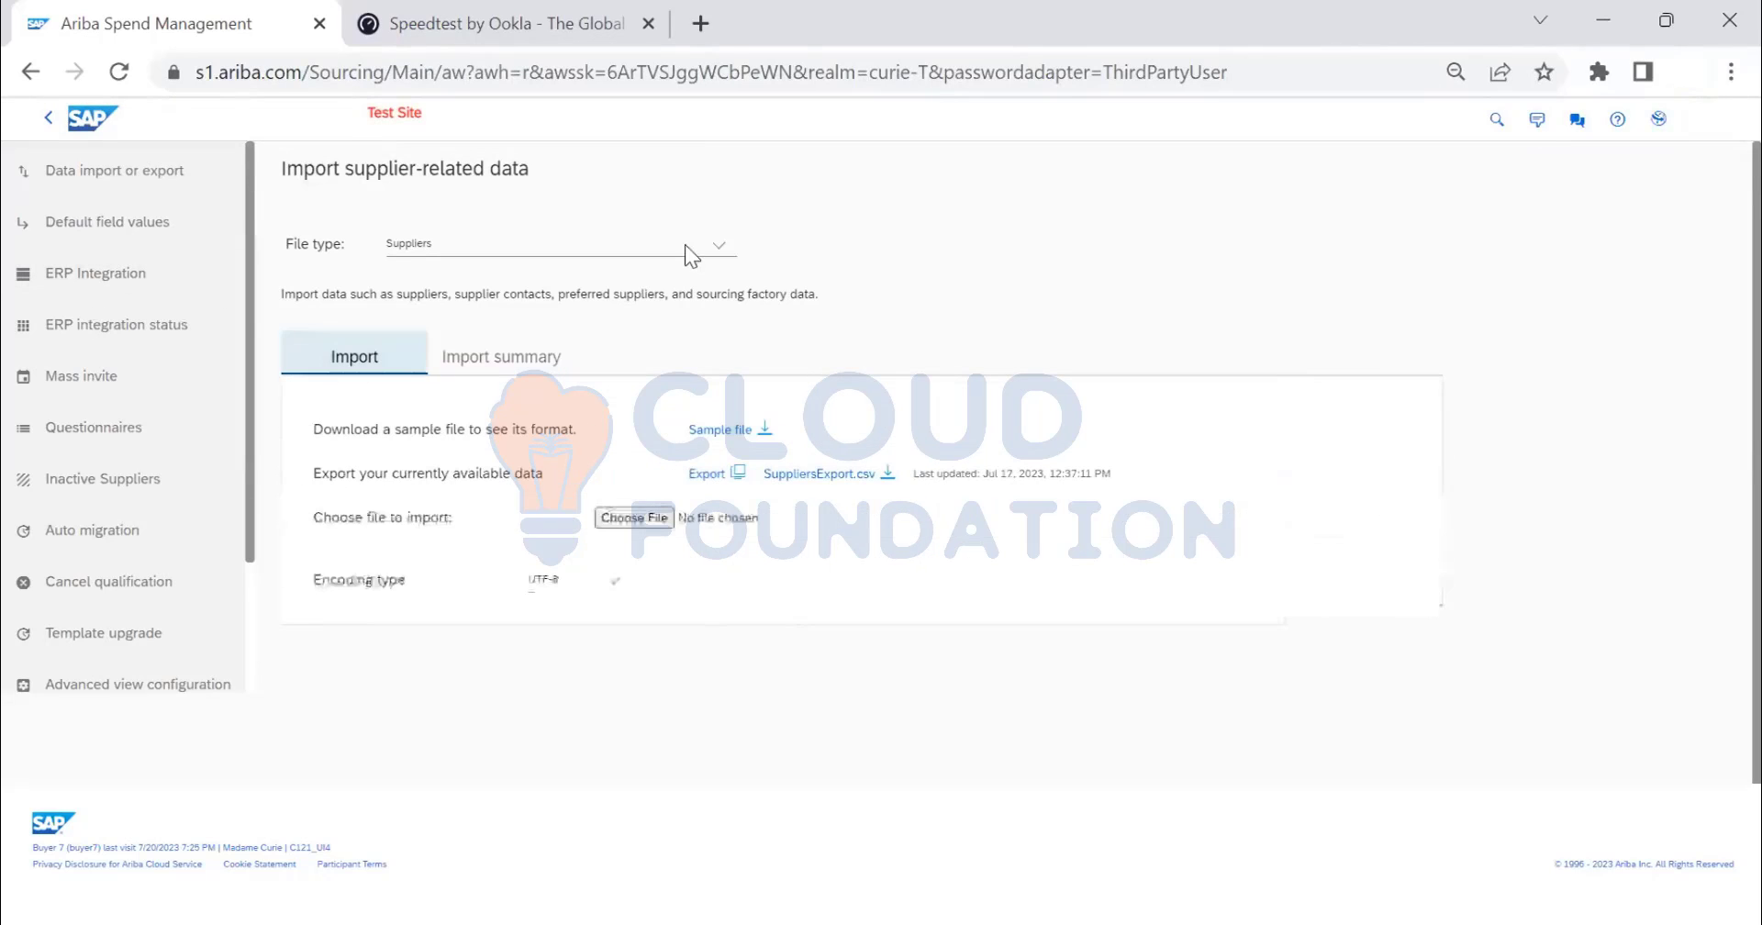
click(681, 248)
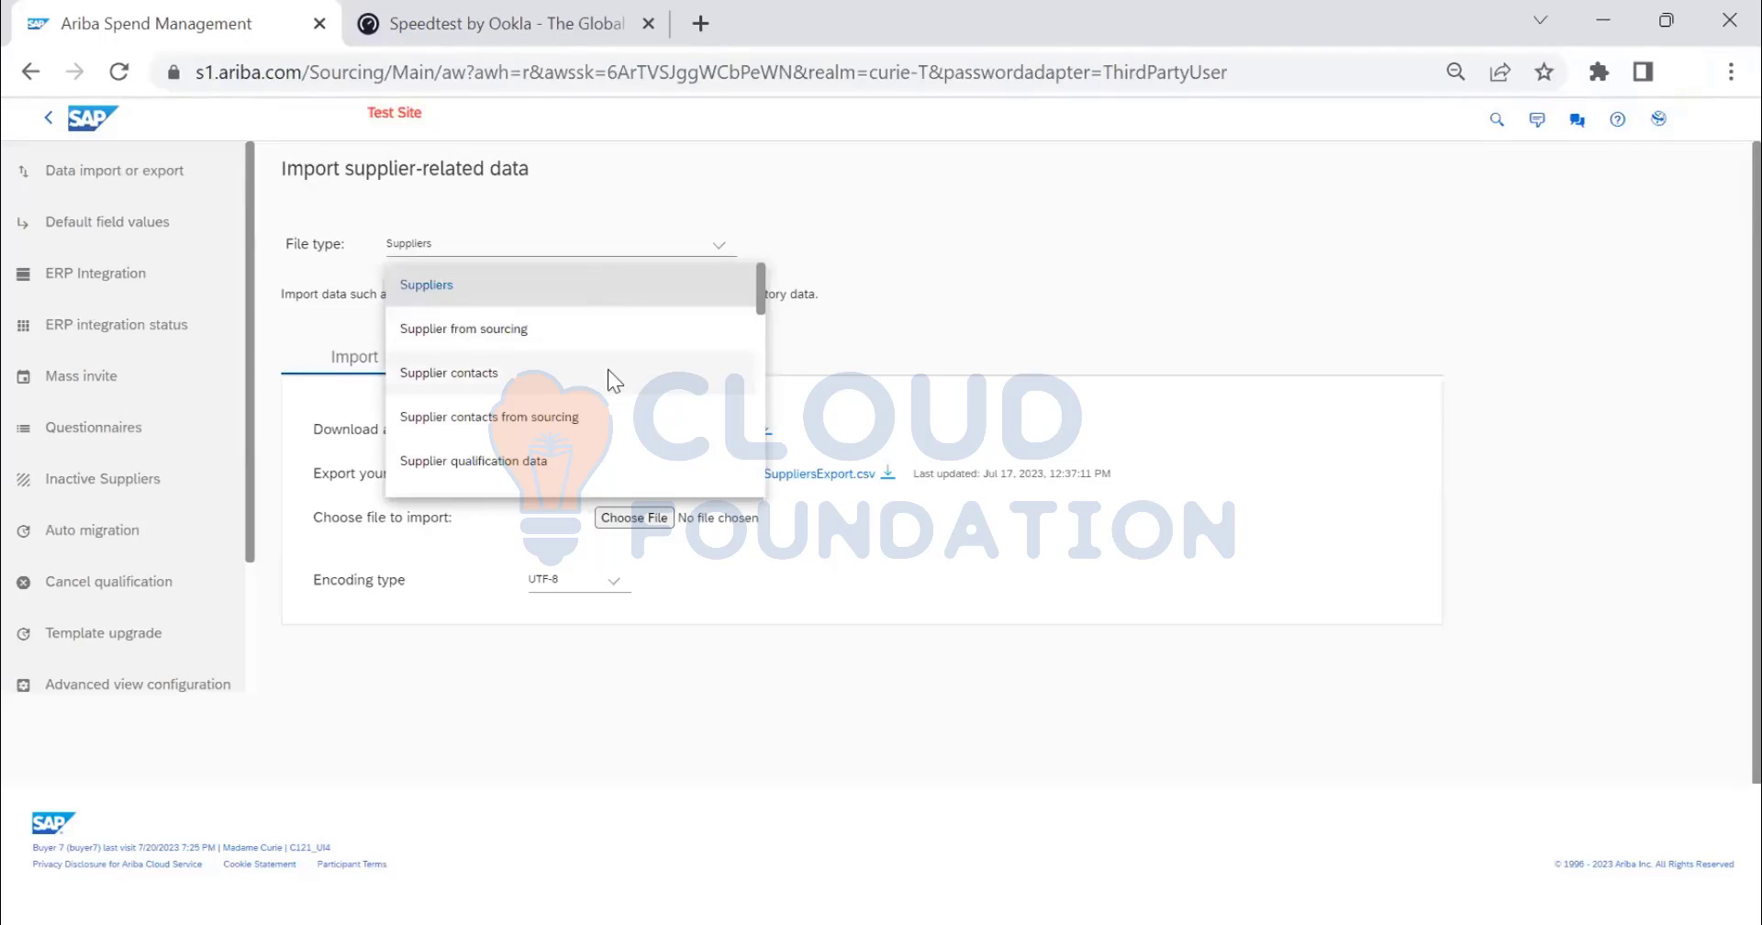
click(608, 372)
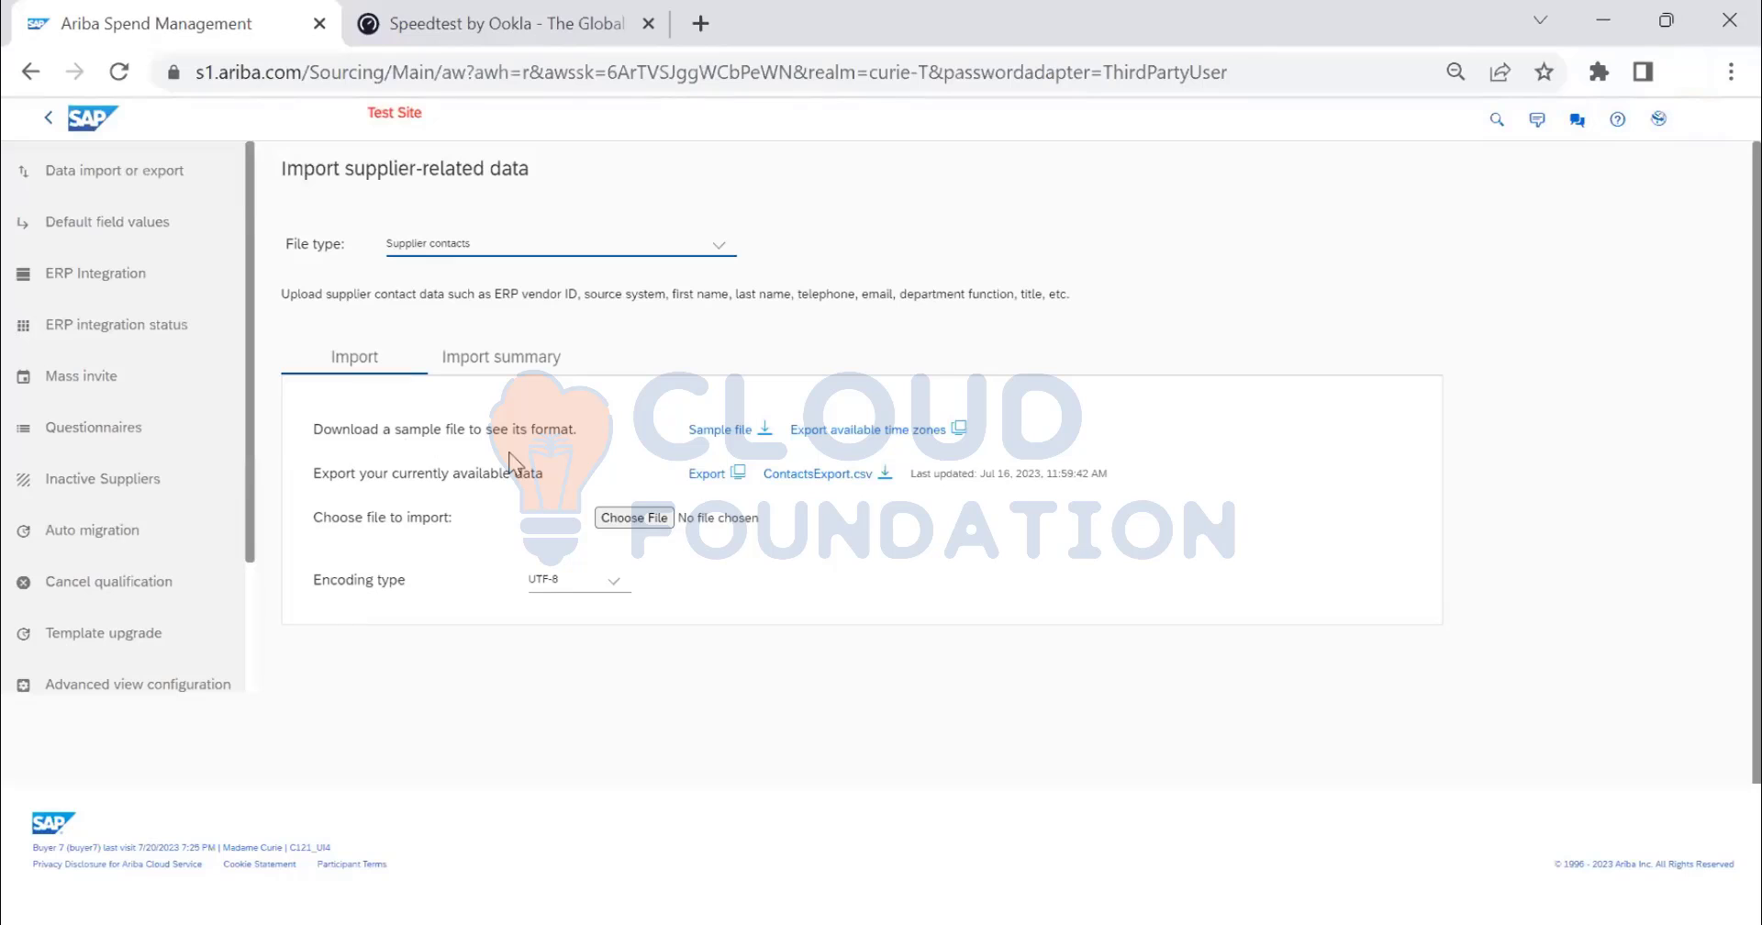
- Download the Supplier contacts sample file SupplierContacts (2).csv and open it in Excel
click(752, 433)
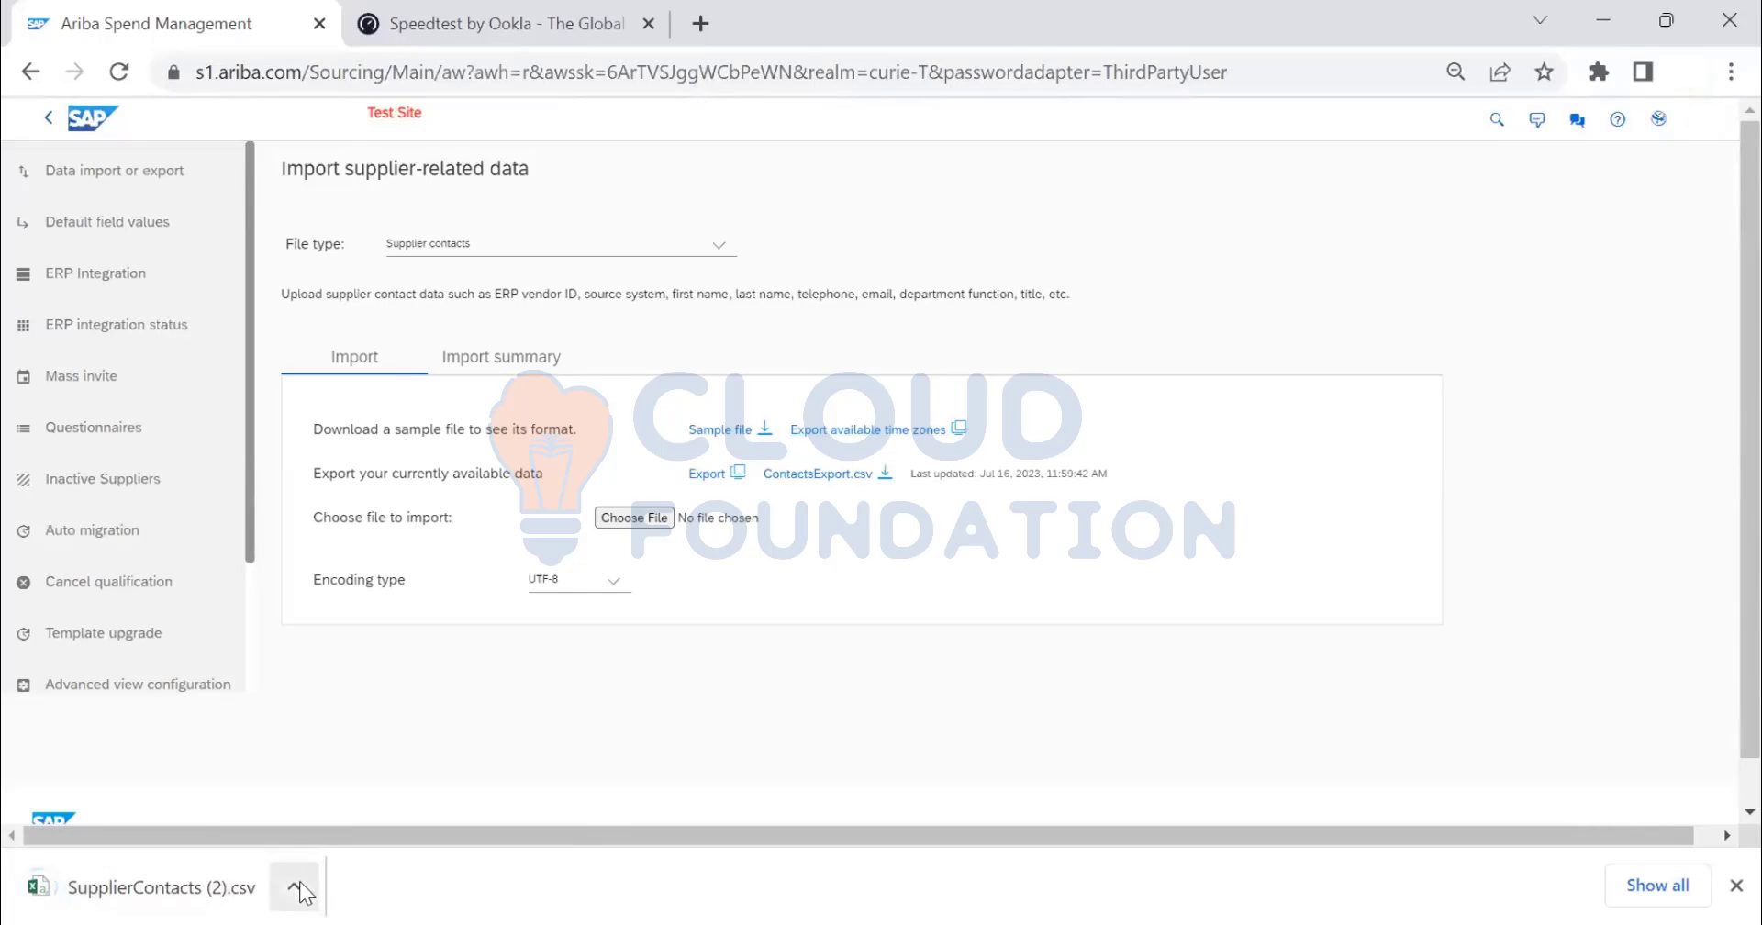
click(301, 888)
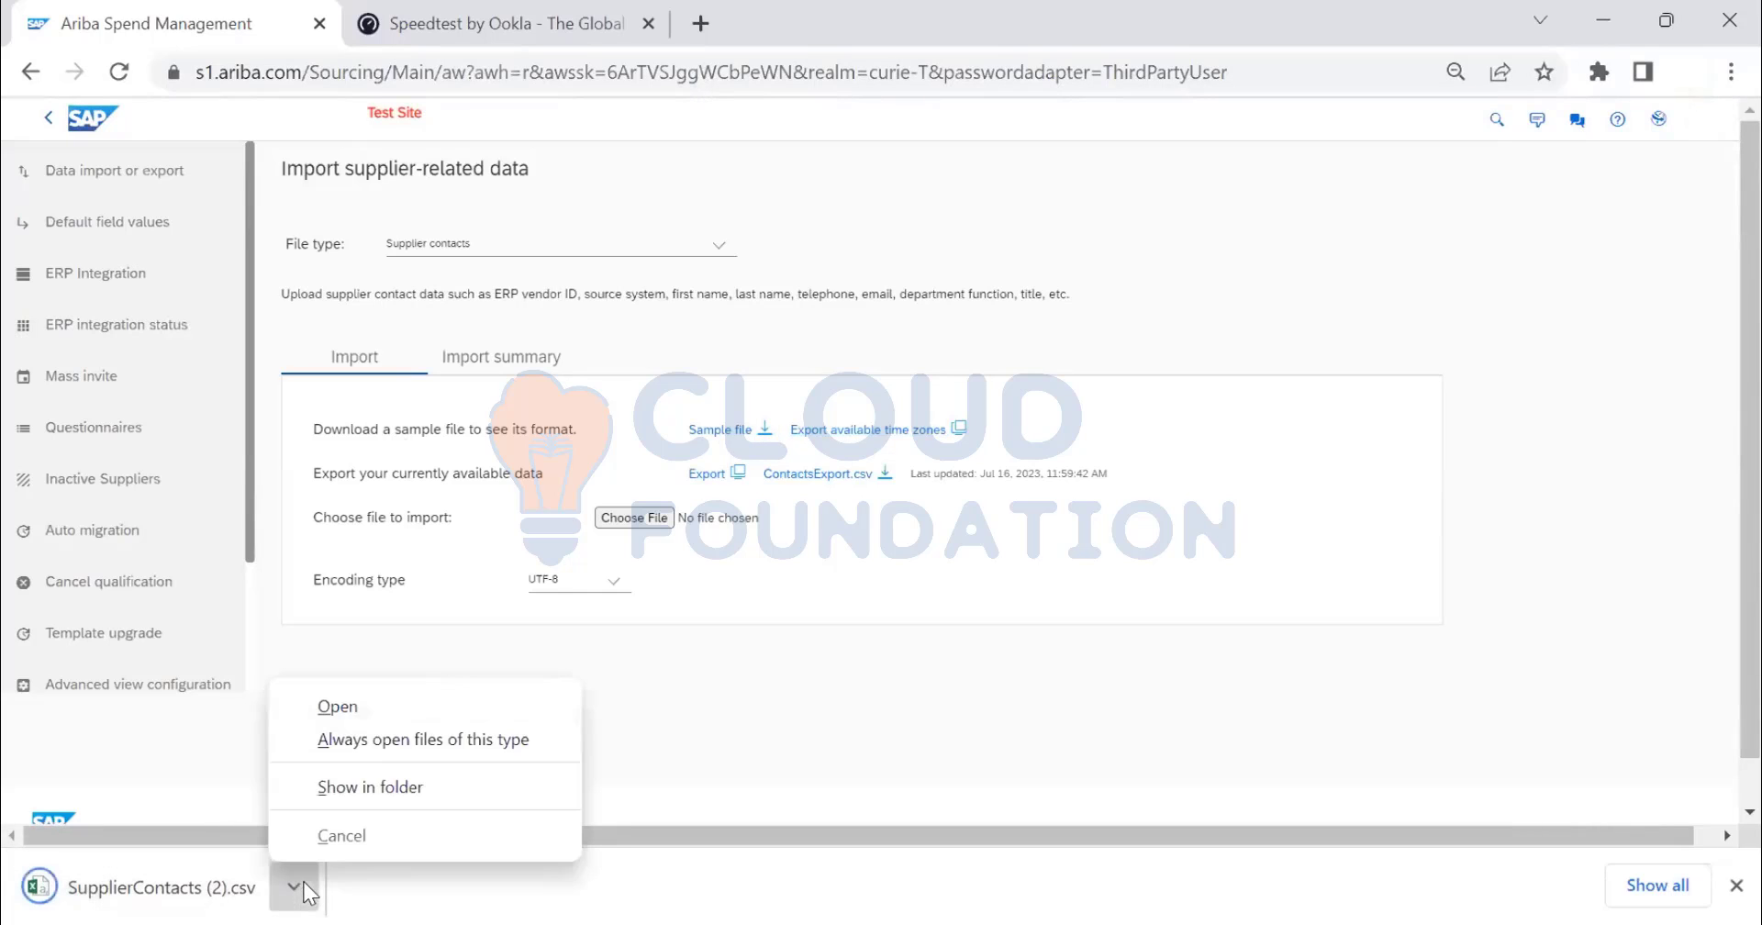
click(333, 718)
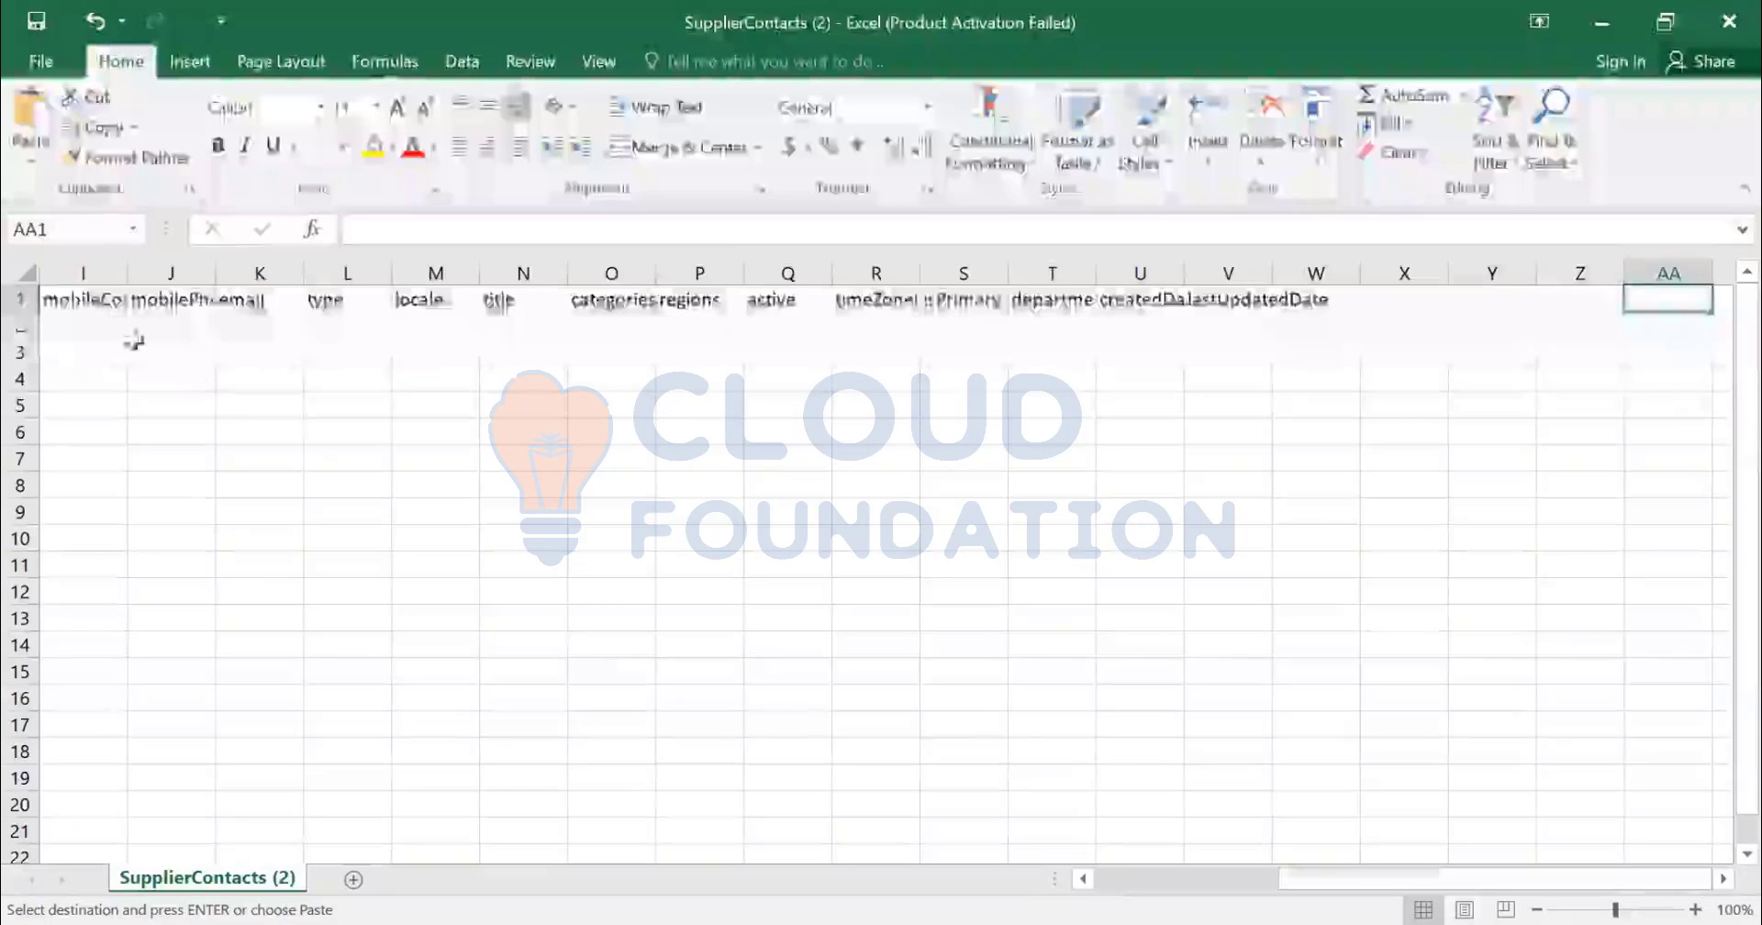
- Review the contact column headers from erpVendorId across to the last column
scroll(129, 339, left, 4)
click(84, 301)
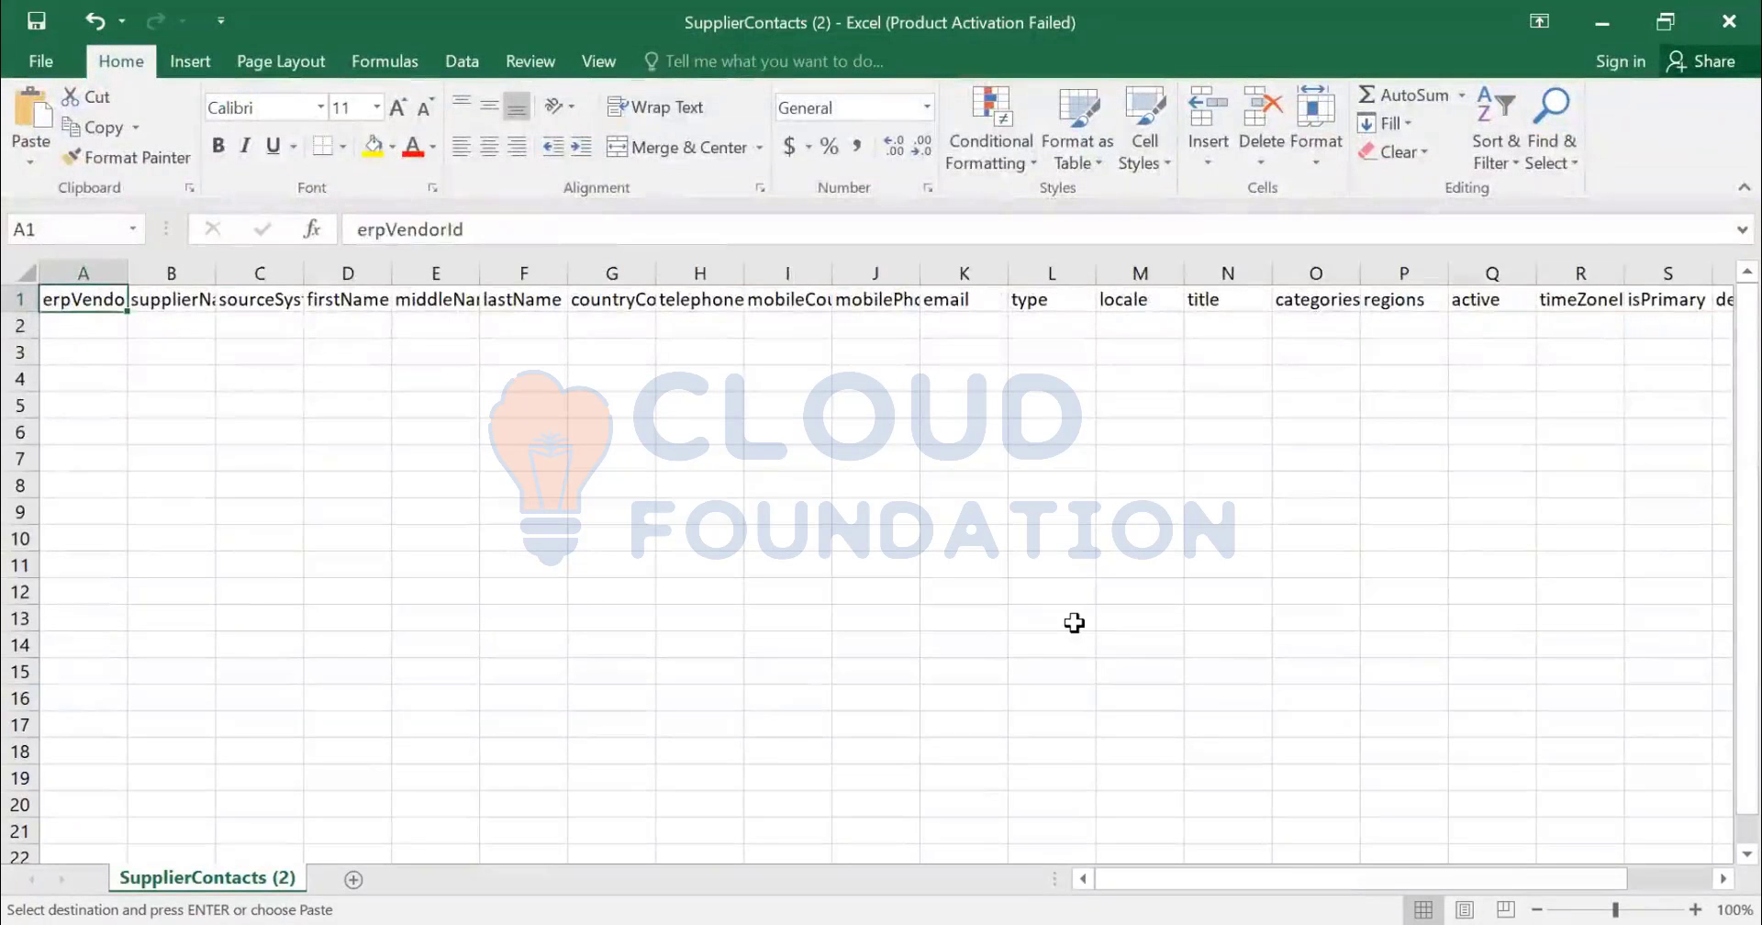
key(Down)
key(Up)
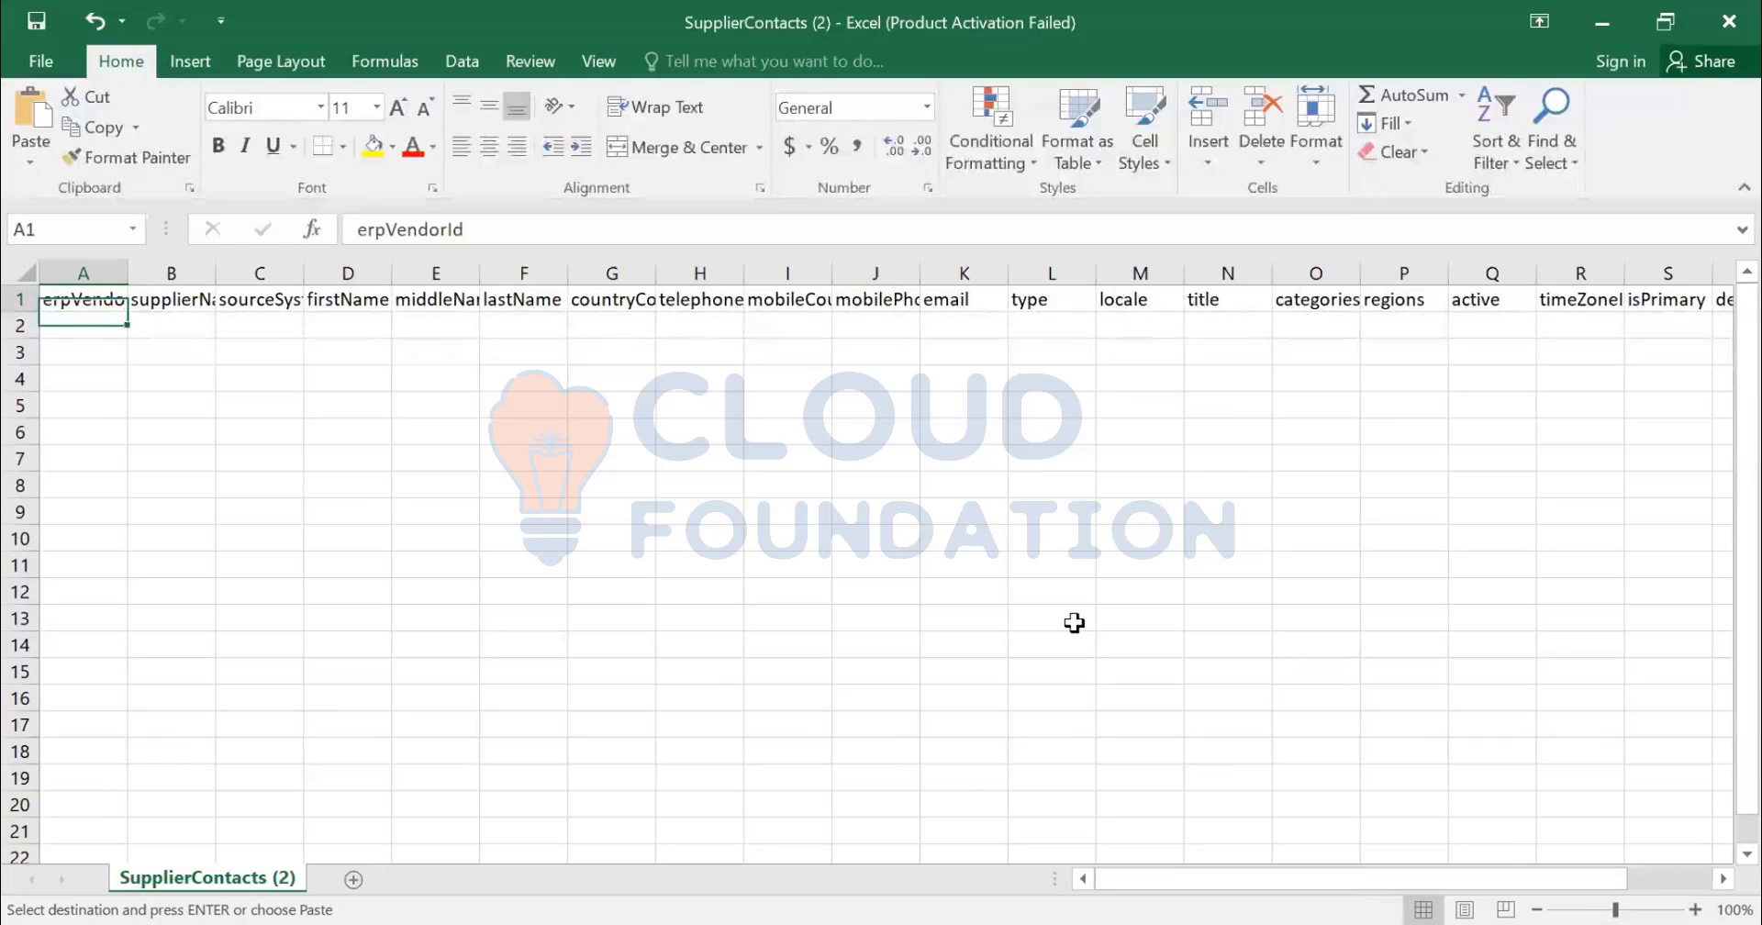
key(Right)
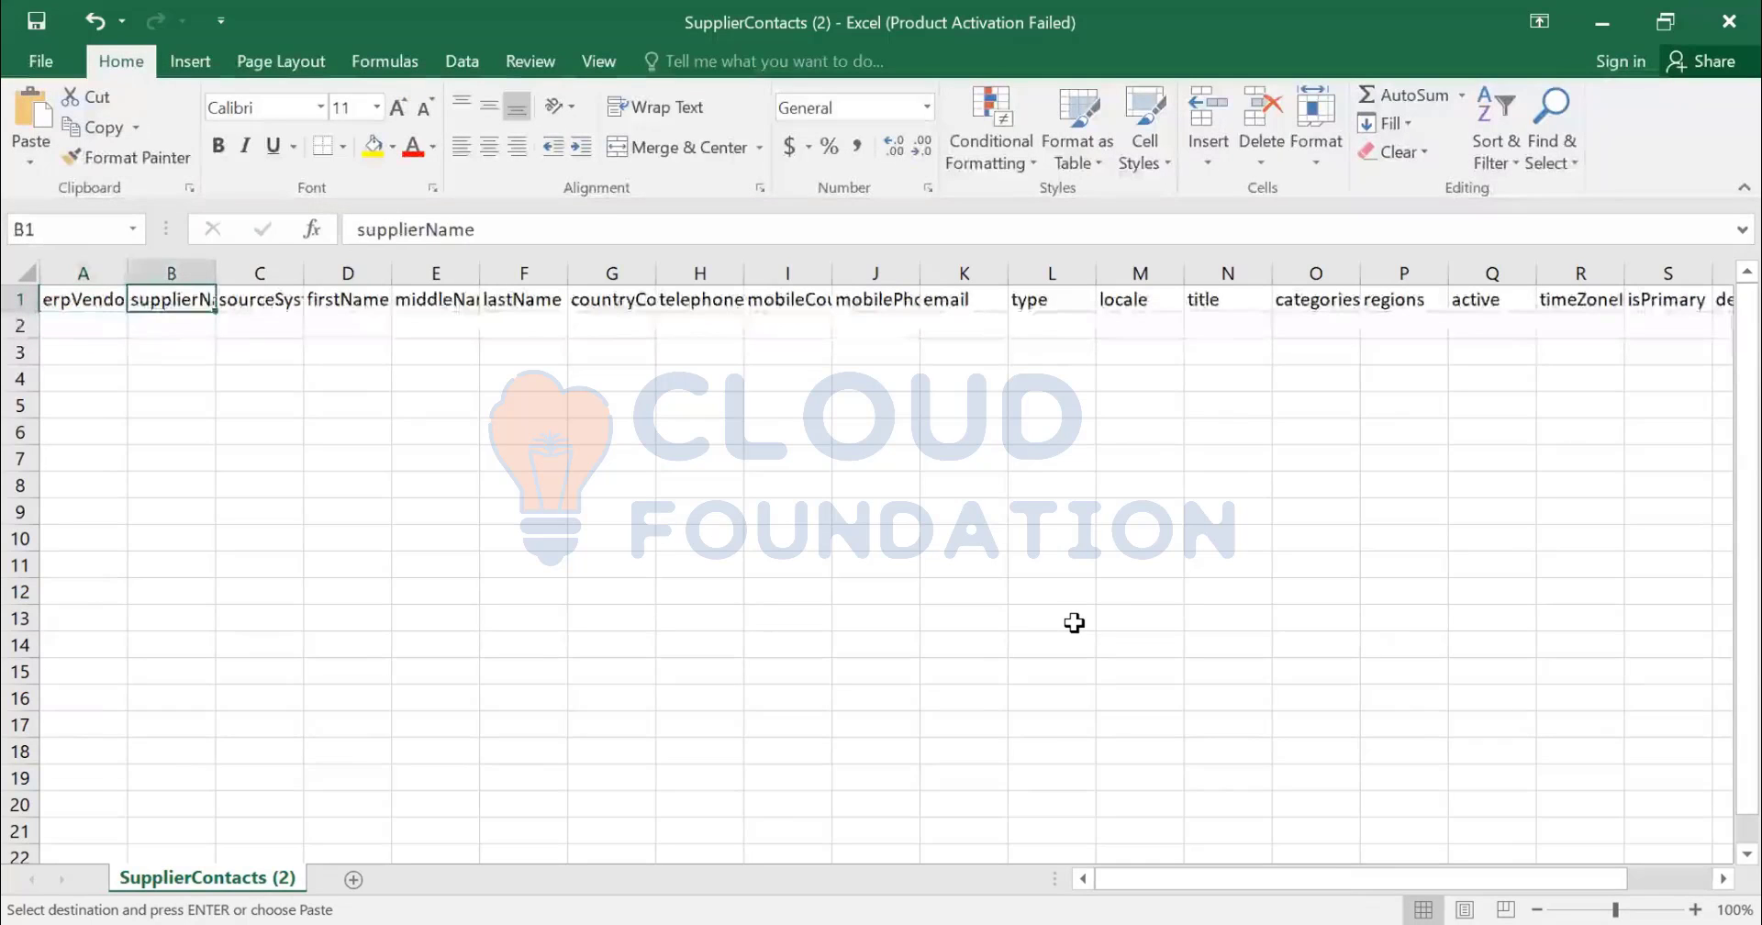
key(Left)
key(Right)
key(Right)
key(Right)
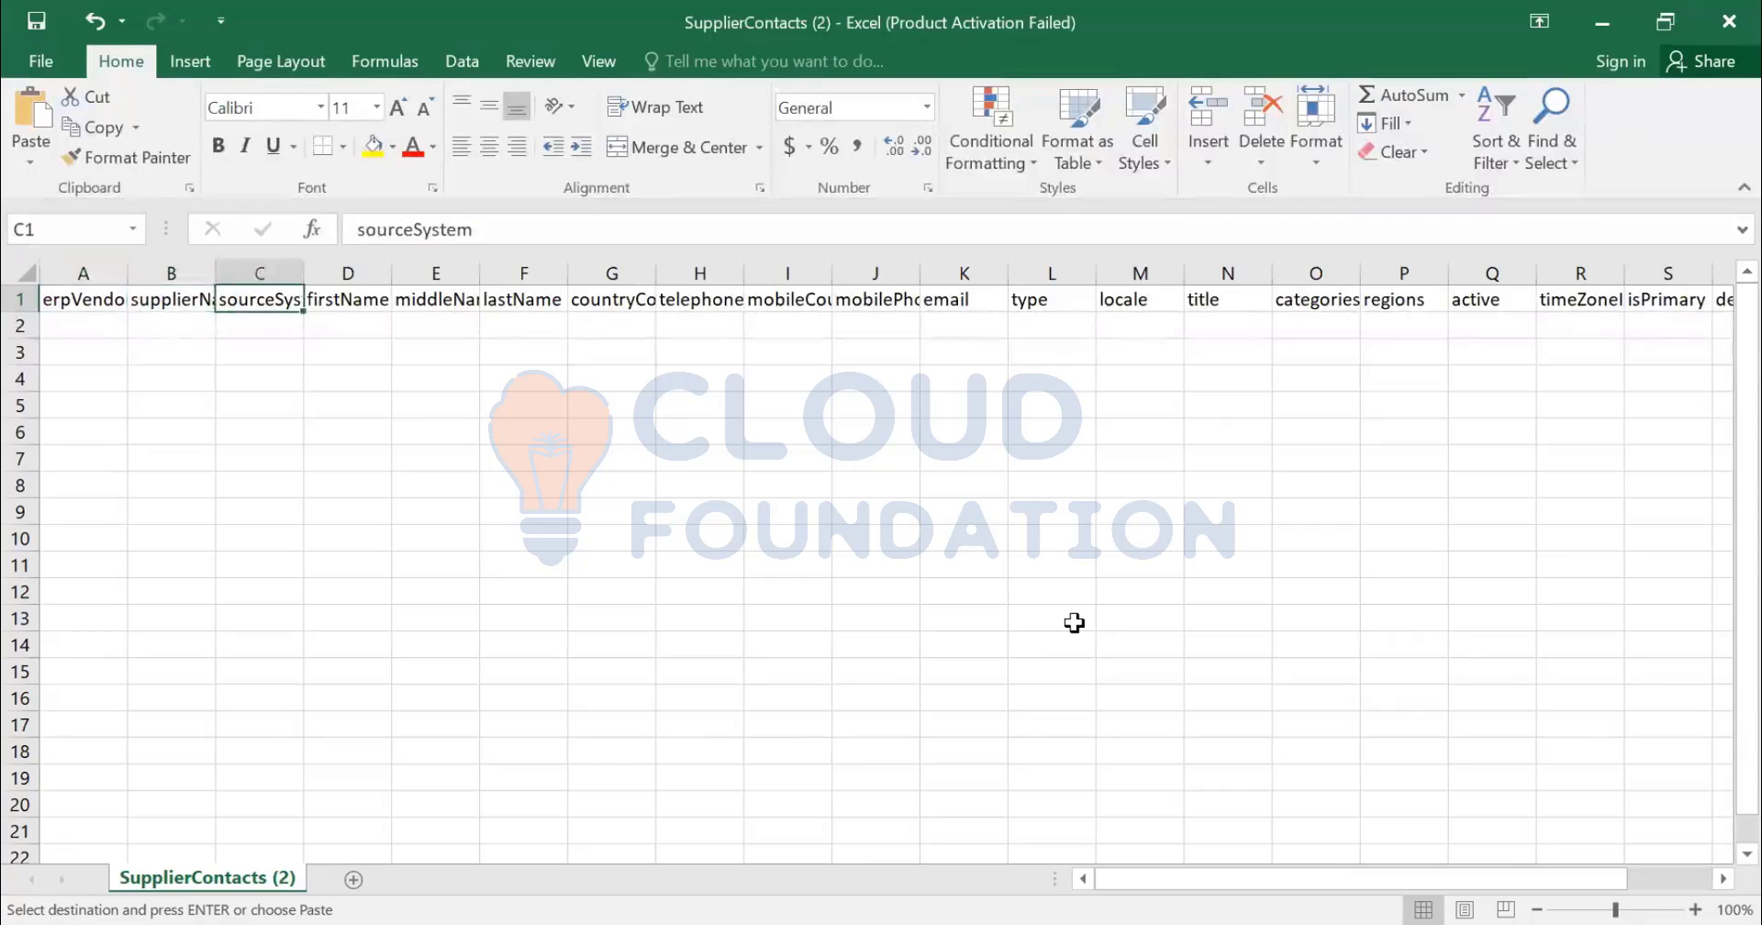
key(Right)
key(Right)
key(Right)
key(Right)
key(Right)
key(Right)
key(Right)
key(Right)
key(Right)
key(Right)
key(Right)
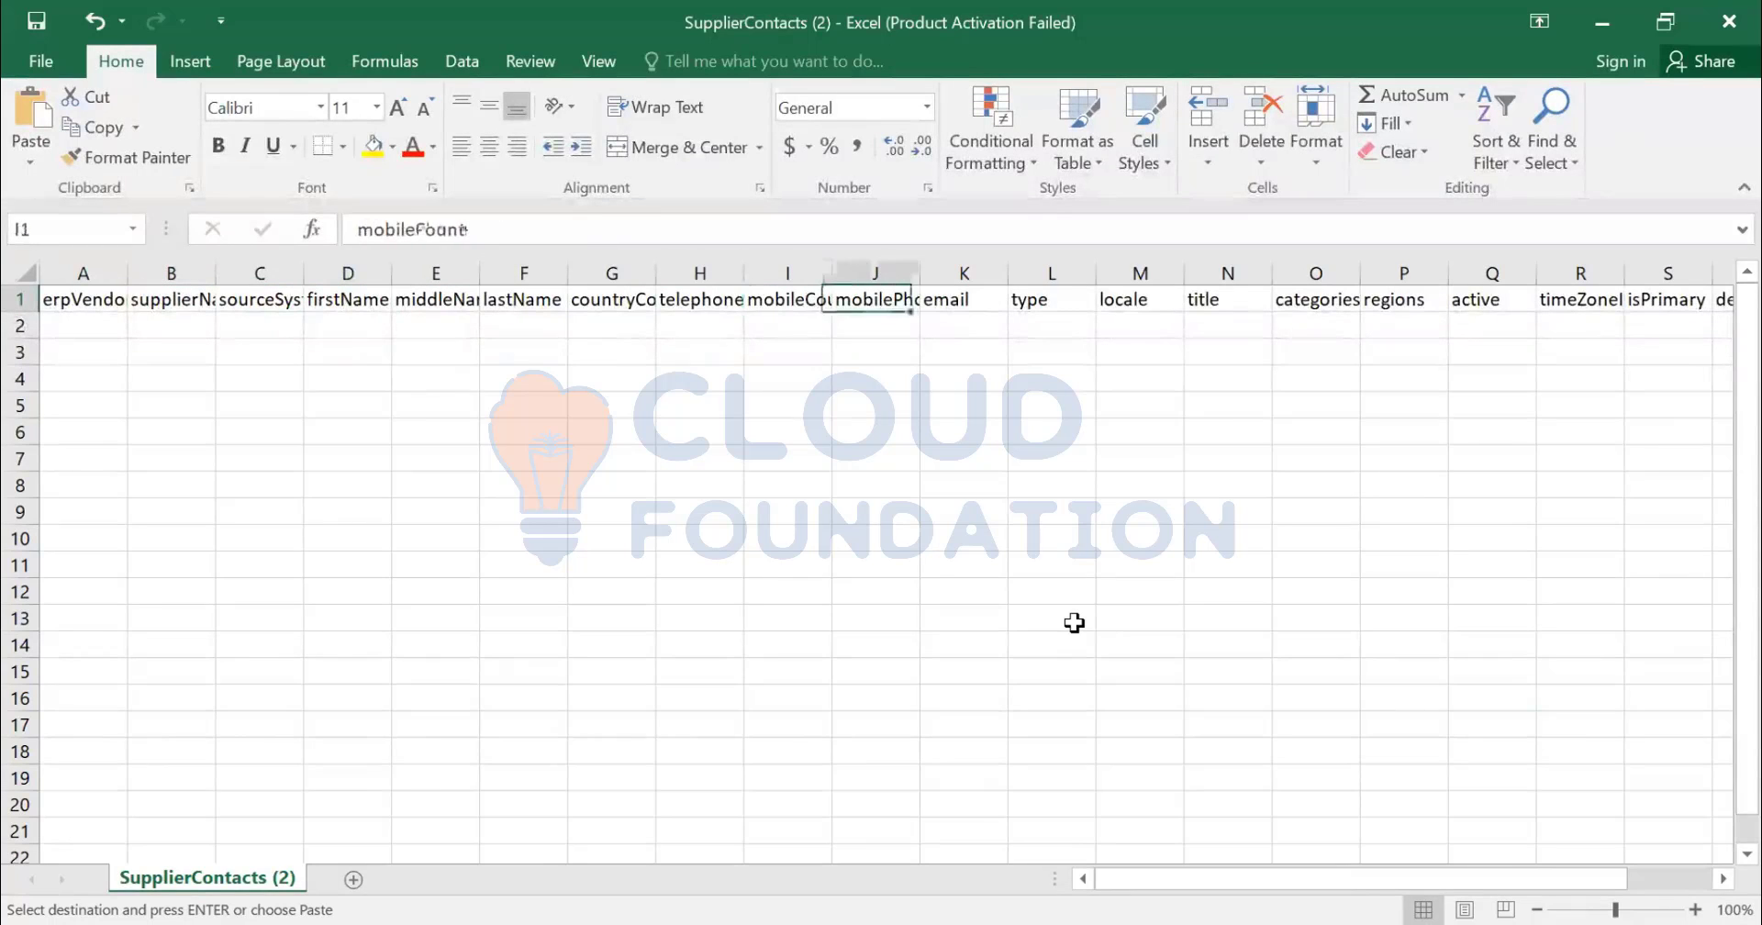
key(Right)
key(Right)
key(Right)
key(Right)
key(Right)
key(Right)
key(Right)
key(Right)
key(Right)
key(Right)
key(Right)
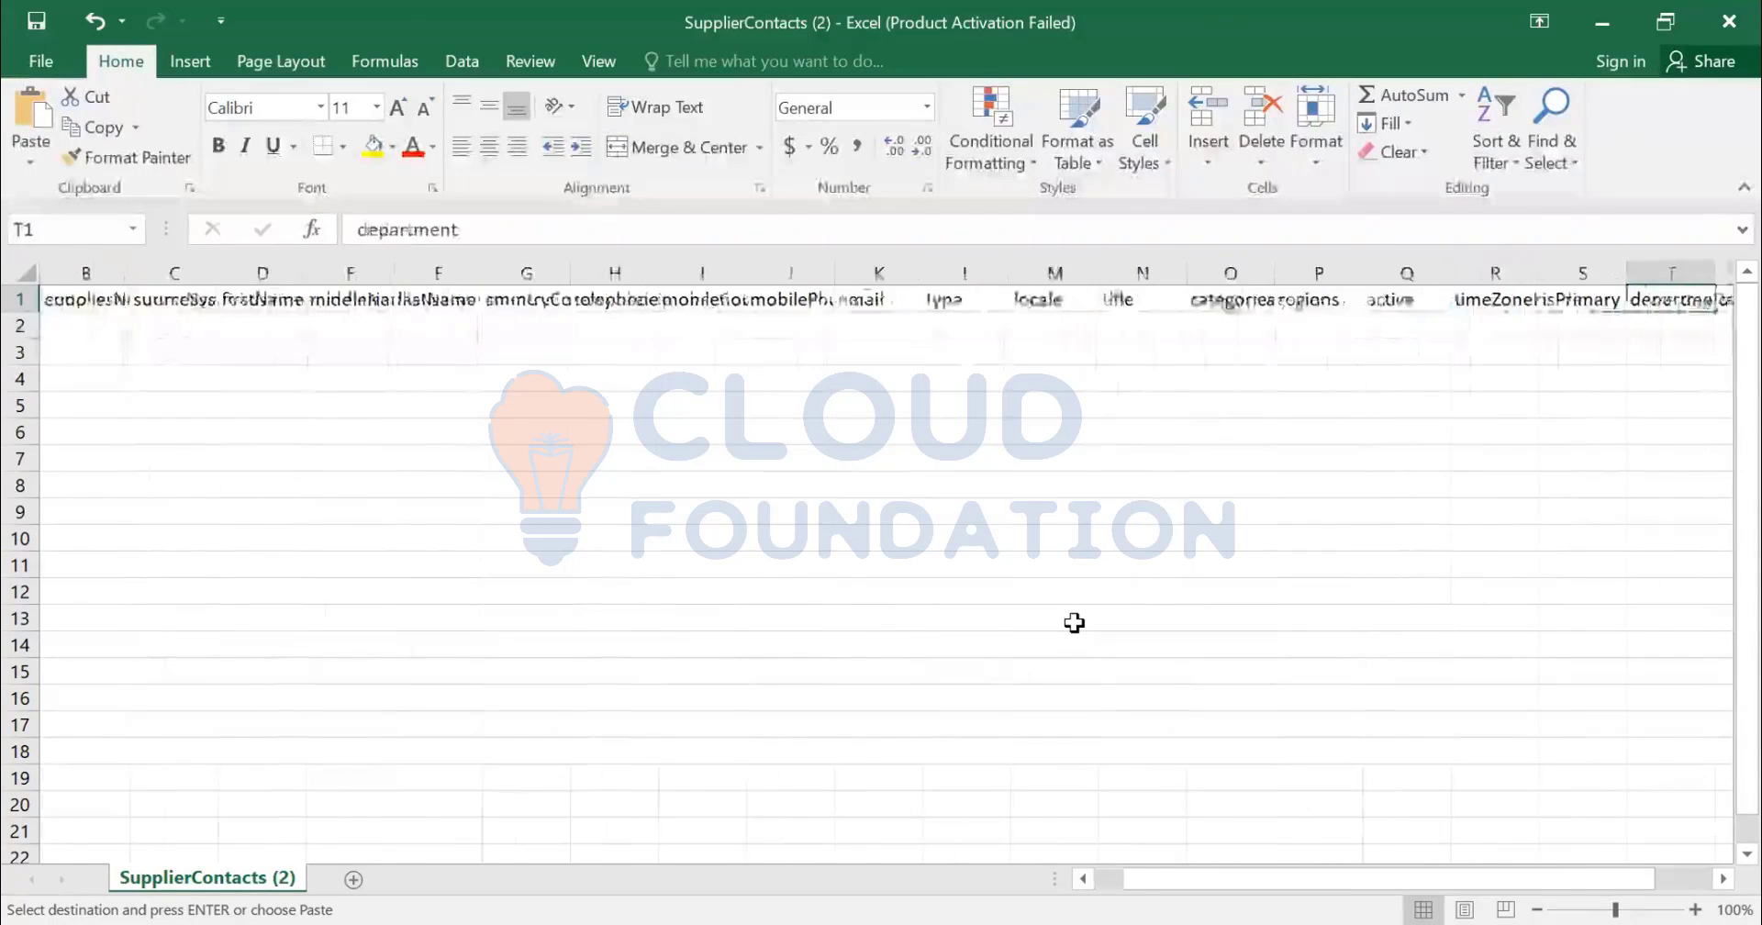
key(ctrl+Home)
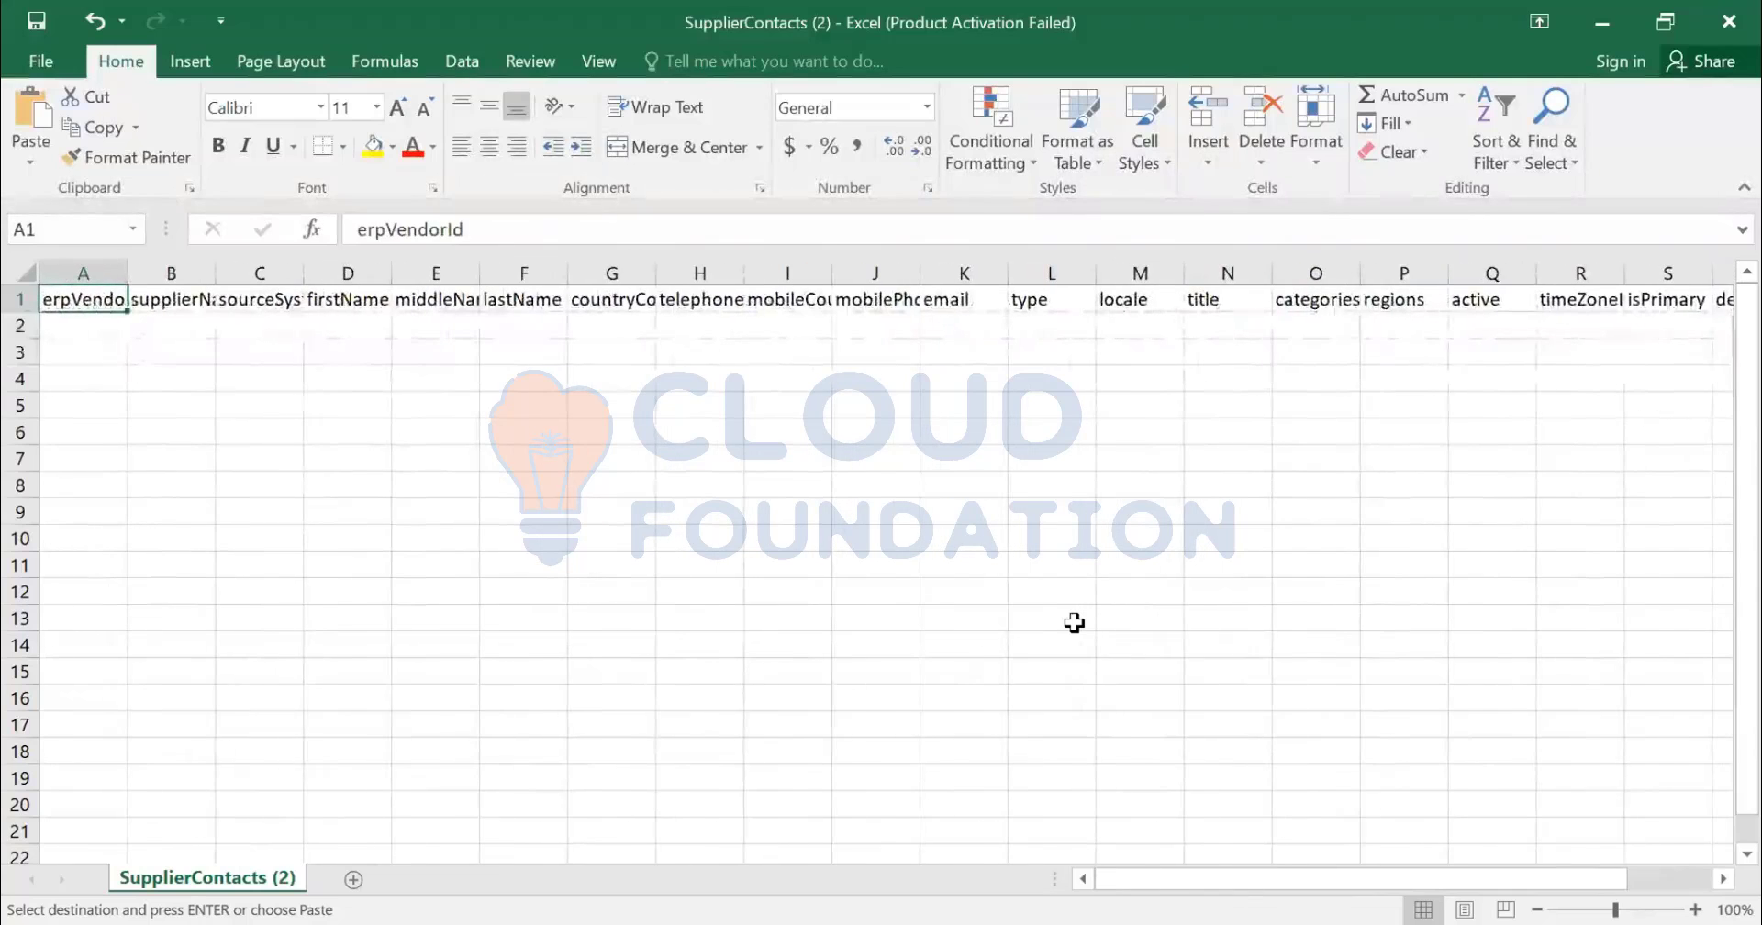
- Enter the sample vendor ID VRDXLJLKDFSJLDAS in A2 and autofit column A
key(Down)
text(VRD)
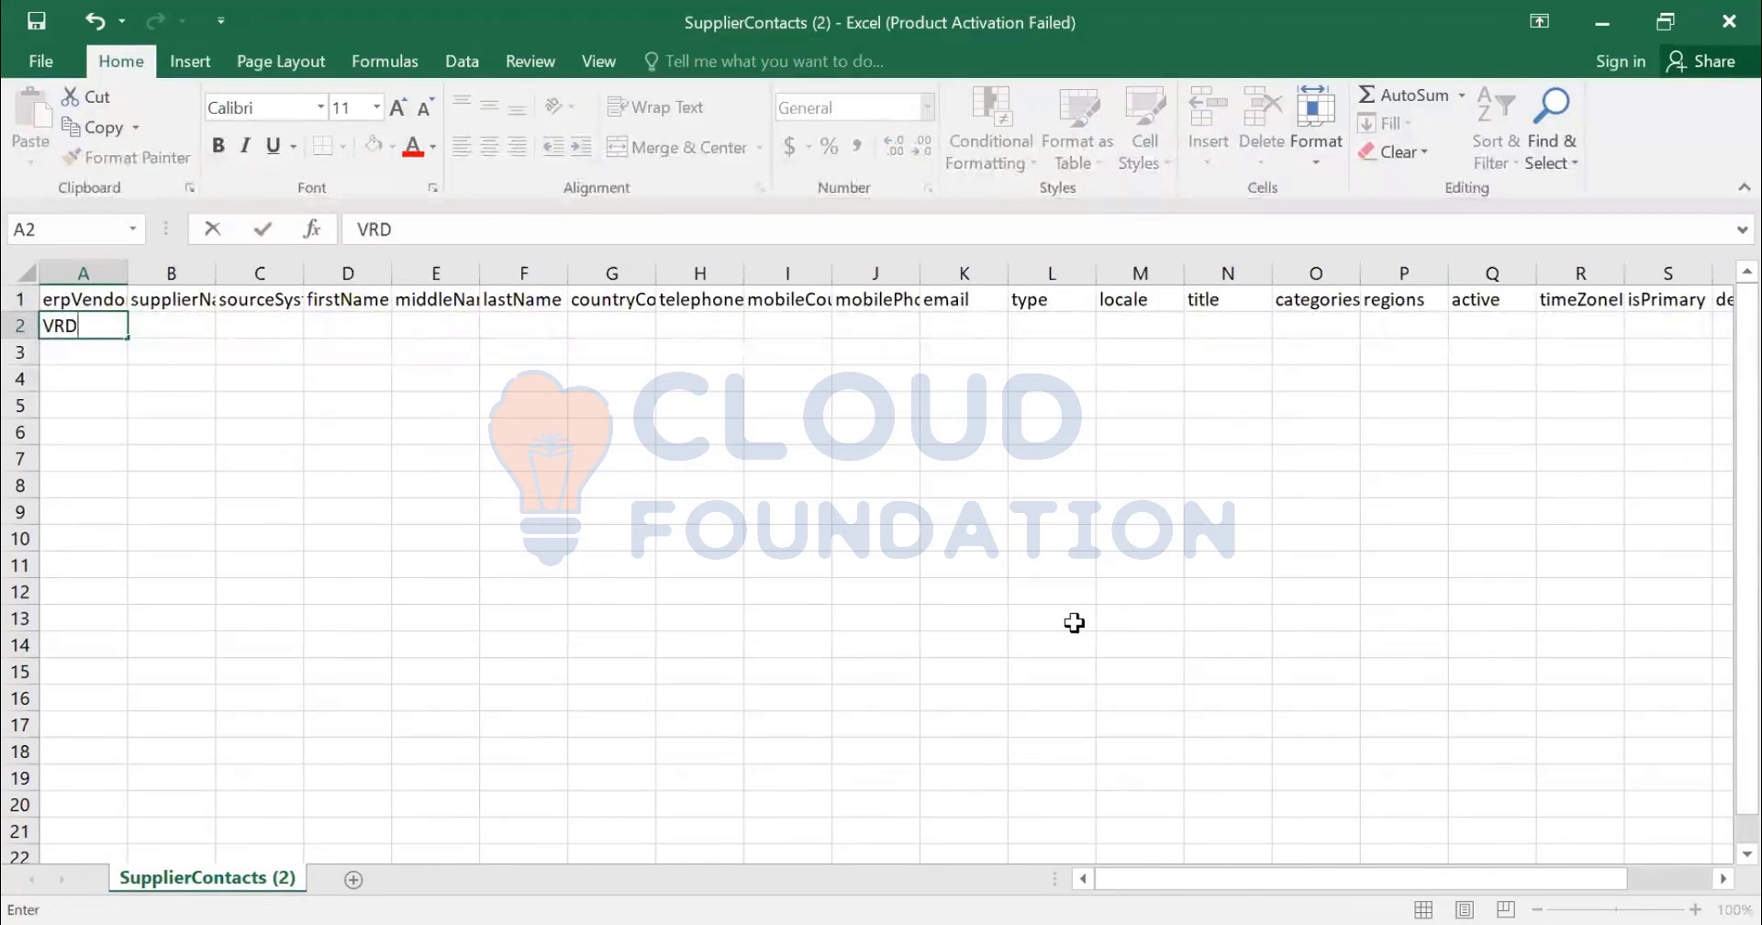
text(XLJLKDFSJLDAS)
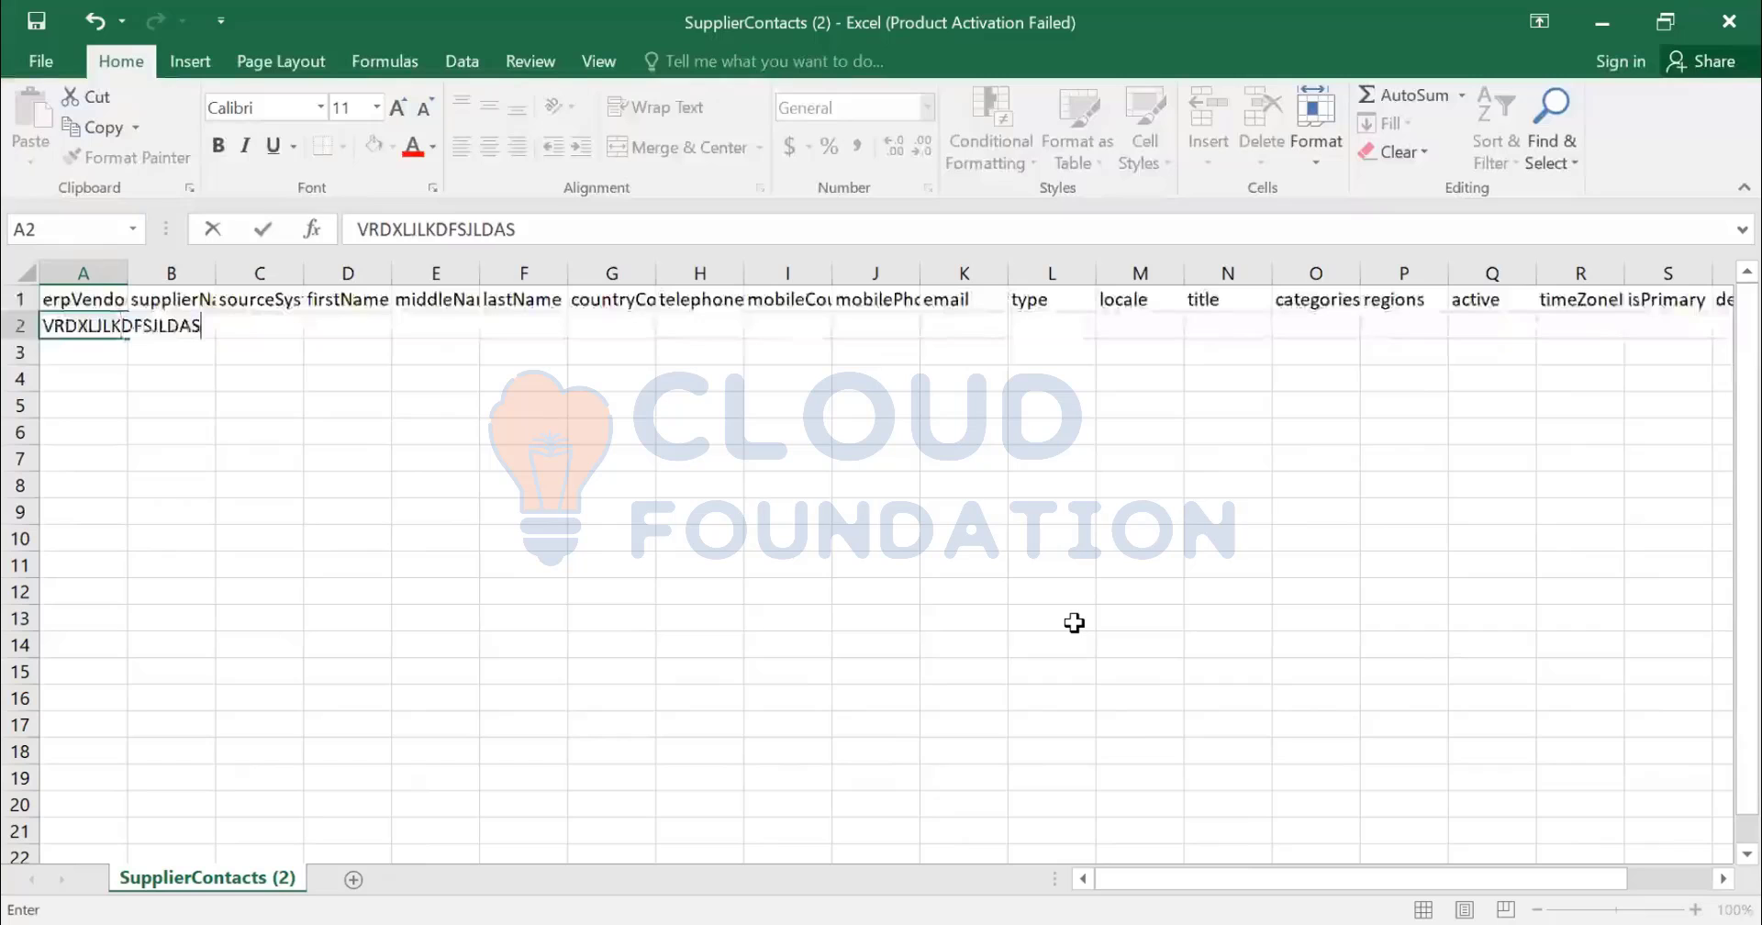
key(Tab)
key(Tab)
key(Tab)
key(Tab)
key(Tab)
key(Tab)
key(Tab)
key(Tab)
key(Tab)
key(Tab)
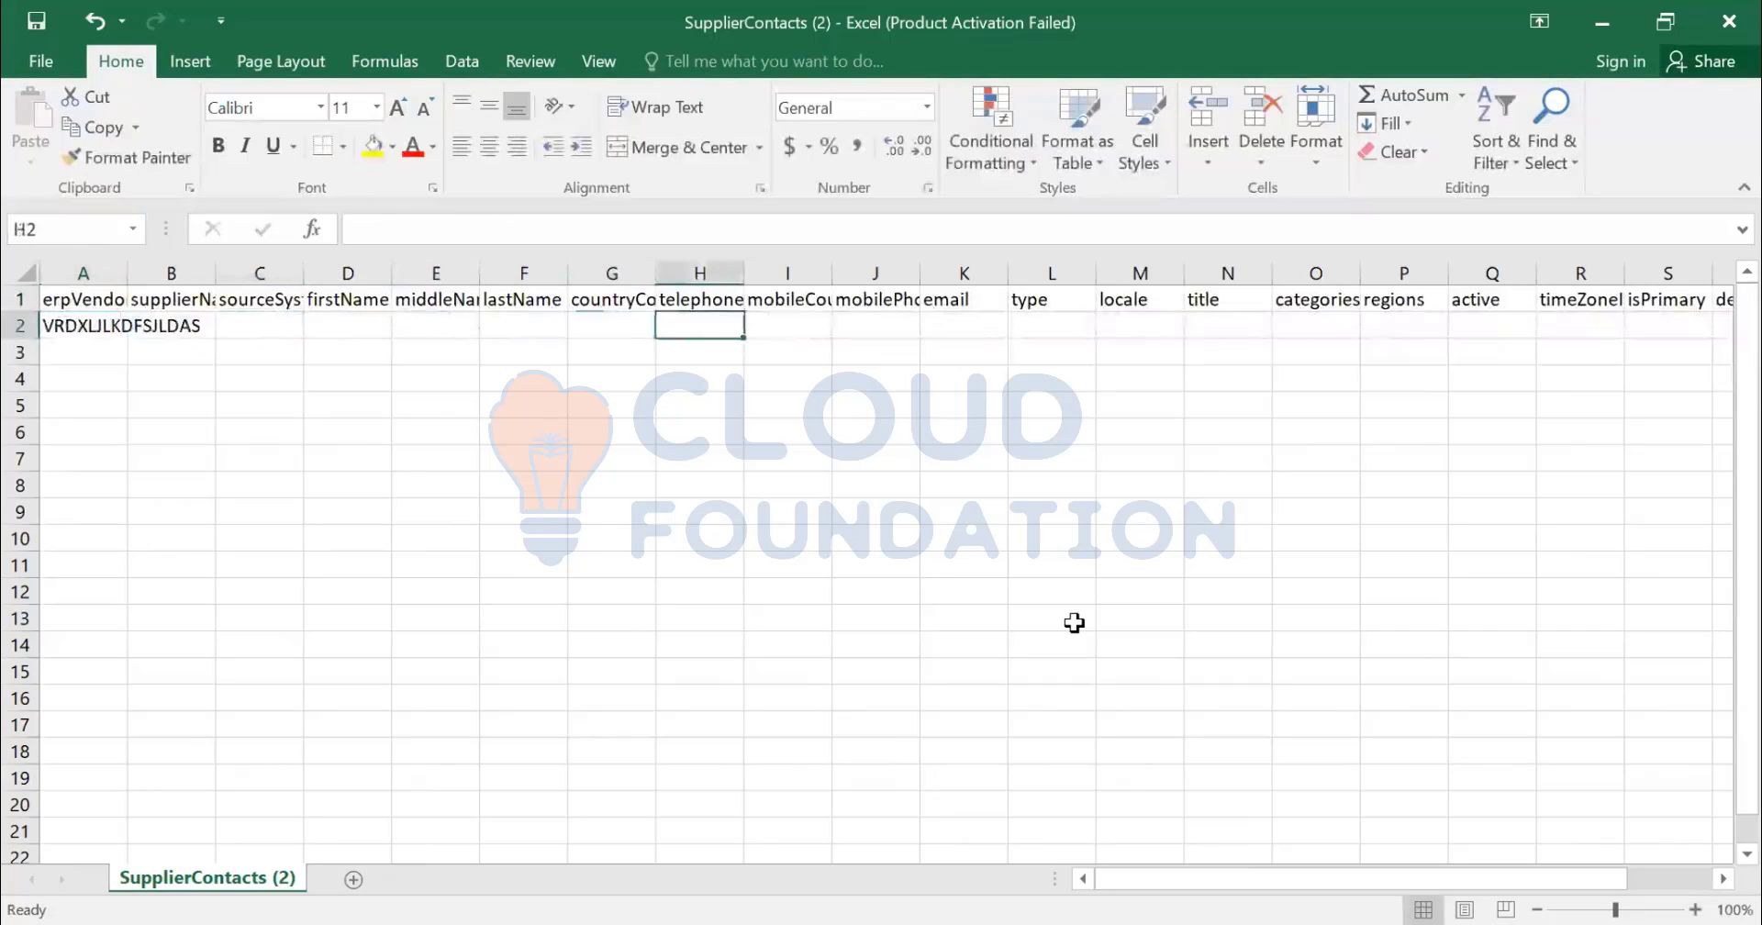
key(Tab)
key(Tab)
key(Tab)
key(Tab)
key(Tab)
key(Tab)
key(Tab)
key(Tab)
key(Tab)
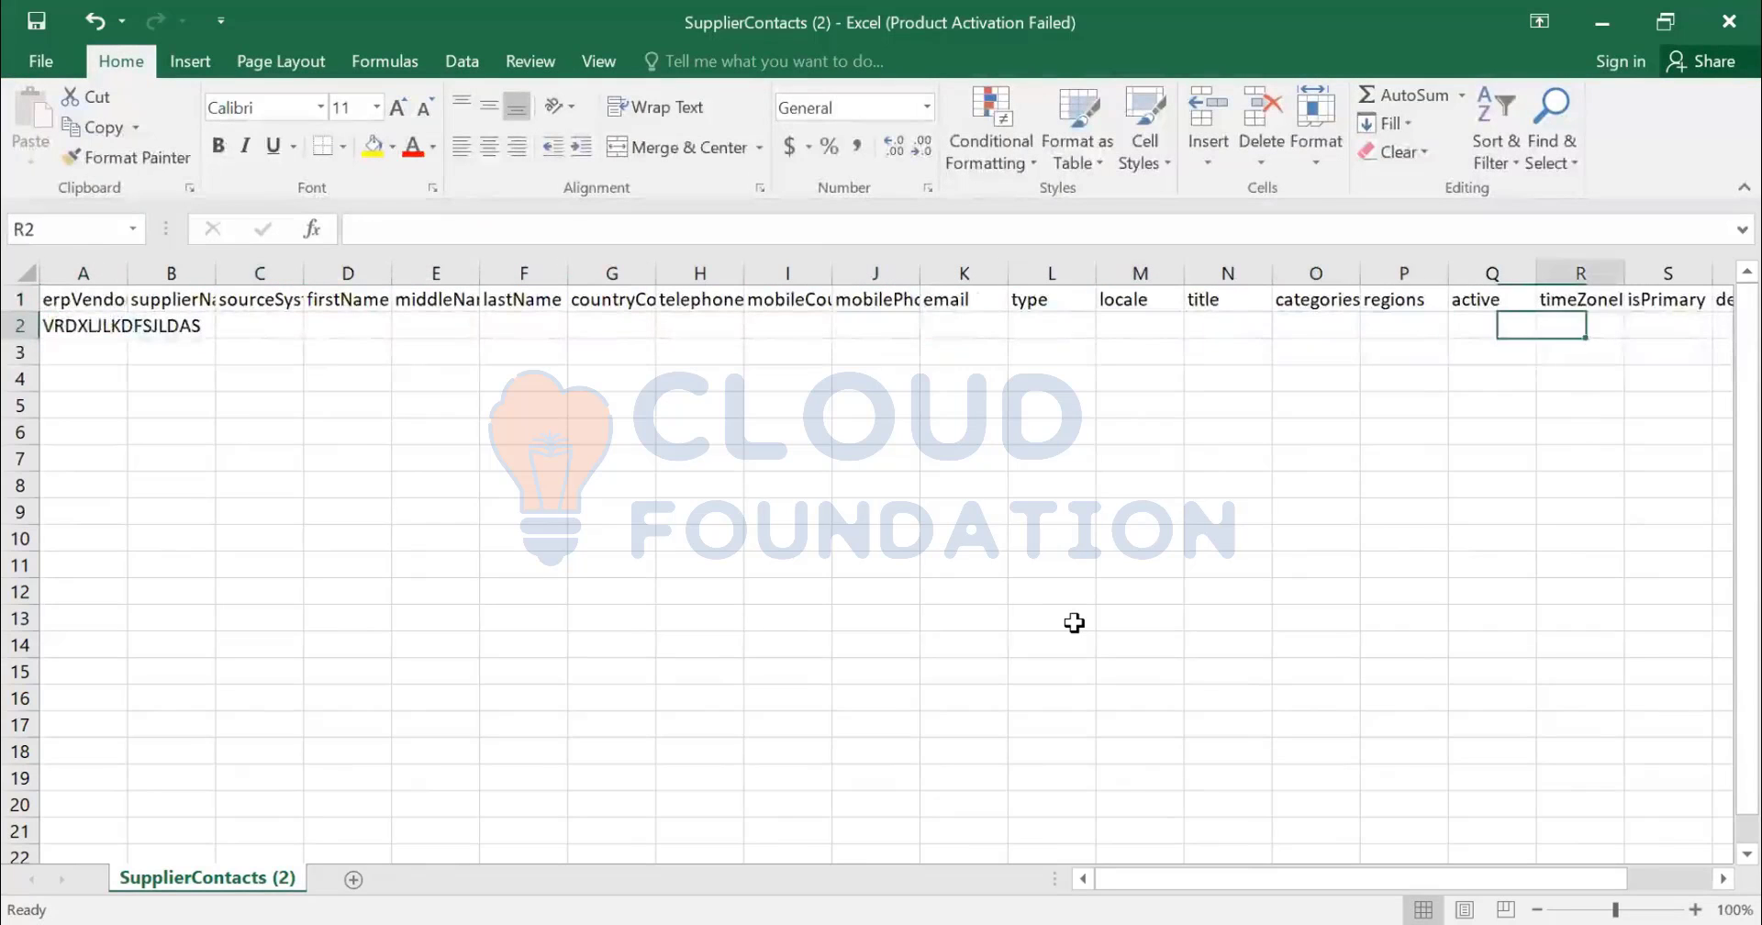
key(Tab)
key(Left)
key(Left)
key(Left)
key(Left)
key(Left)
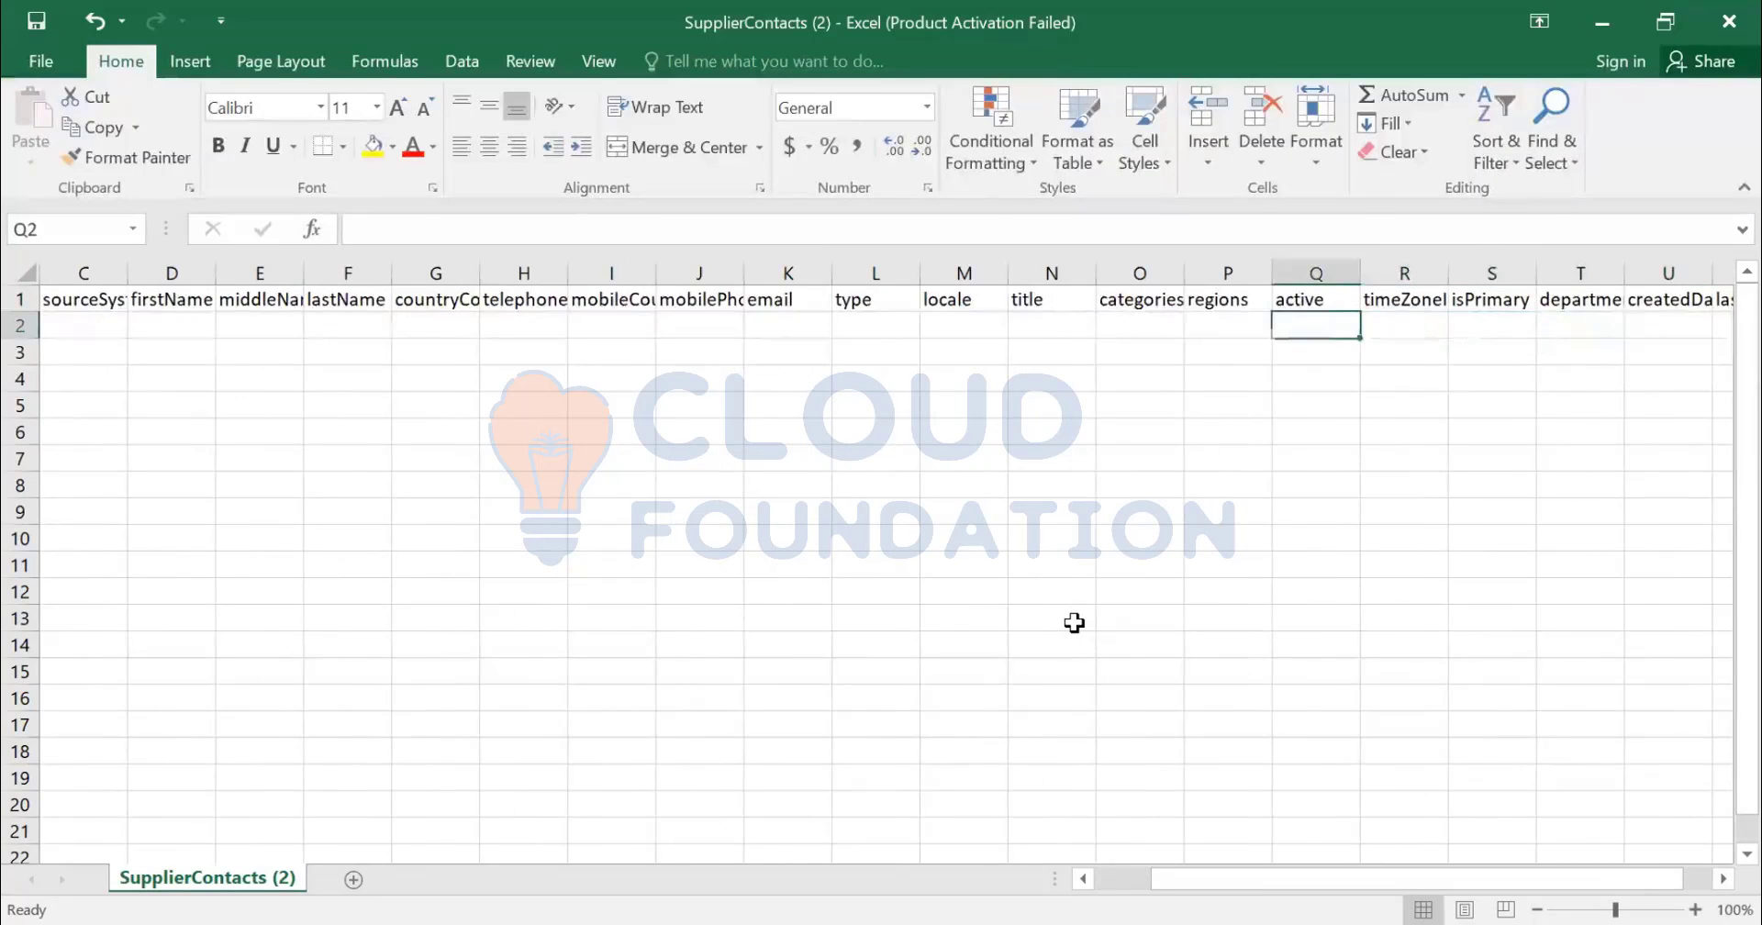
key(Left)
key(Left)
key(Left)
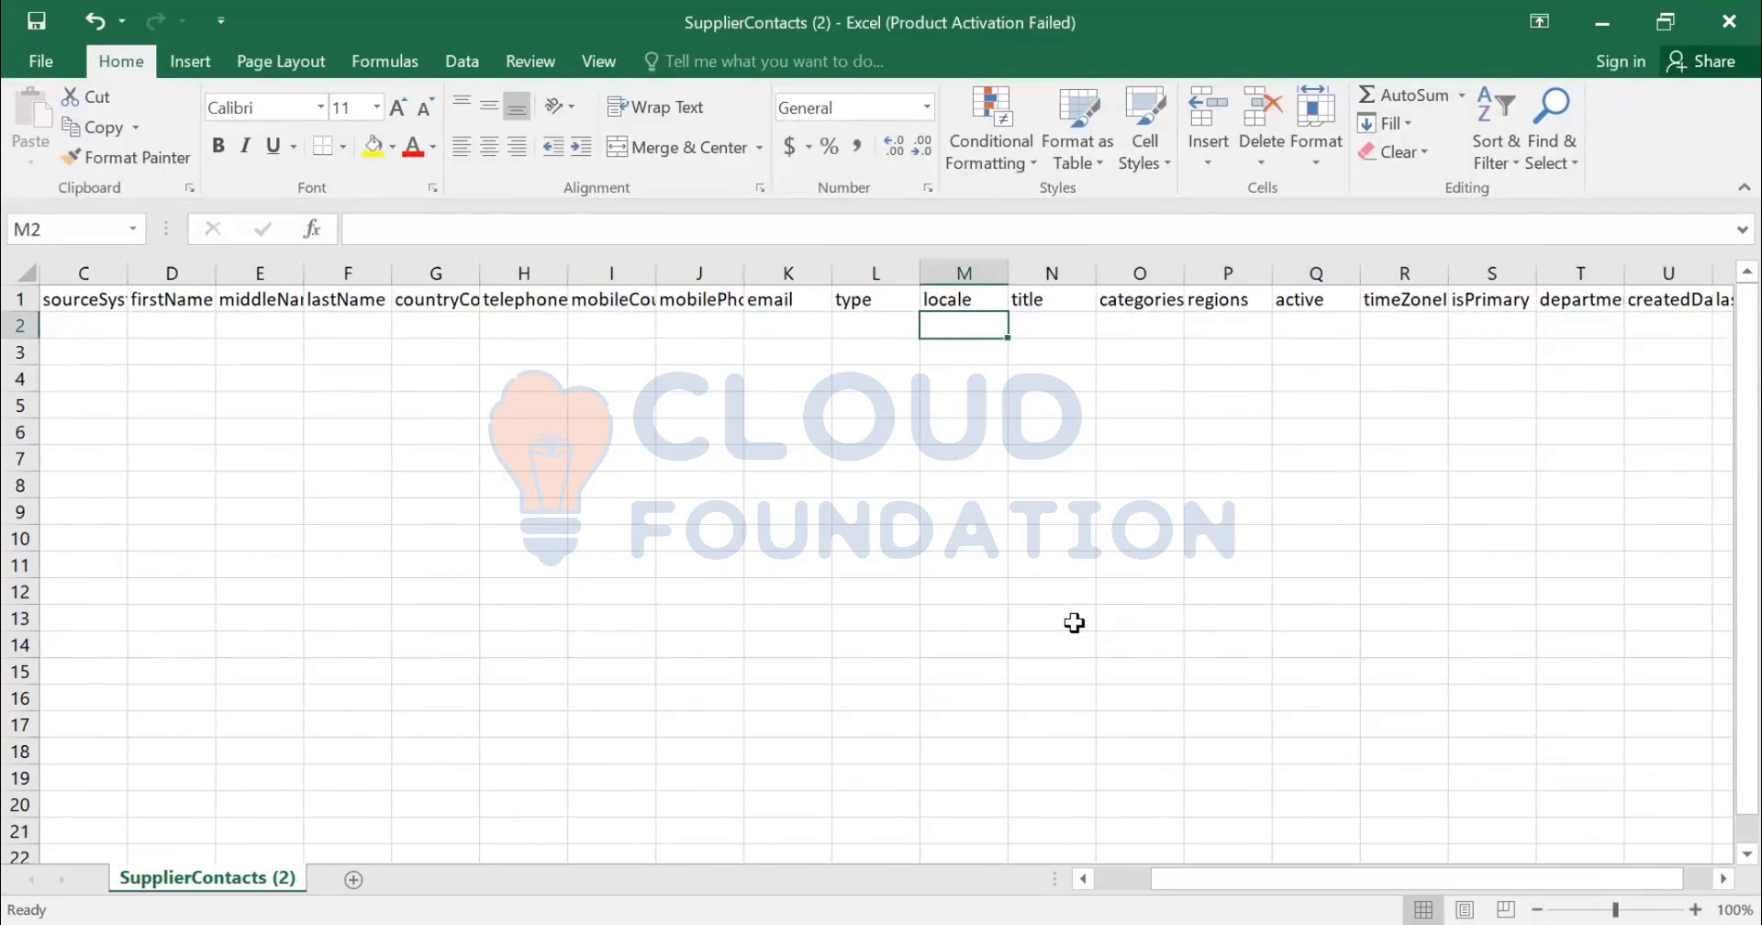
key(Home)
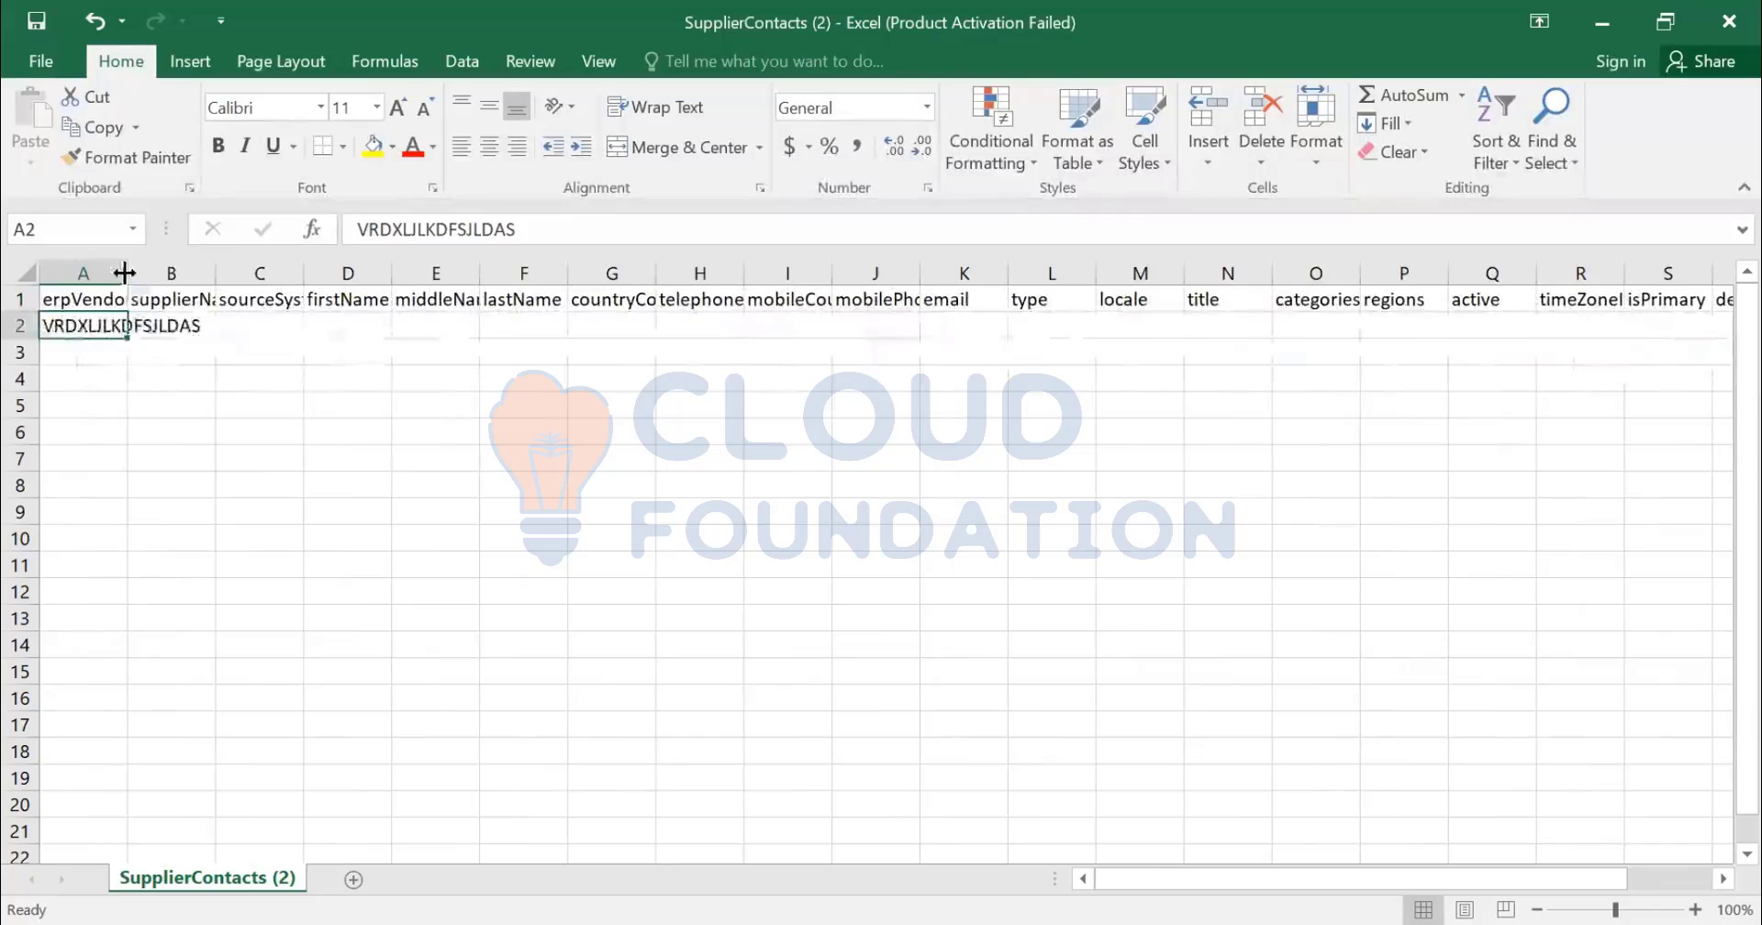
double_click(124, 273)
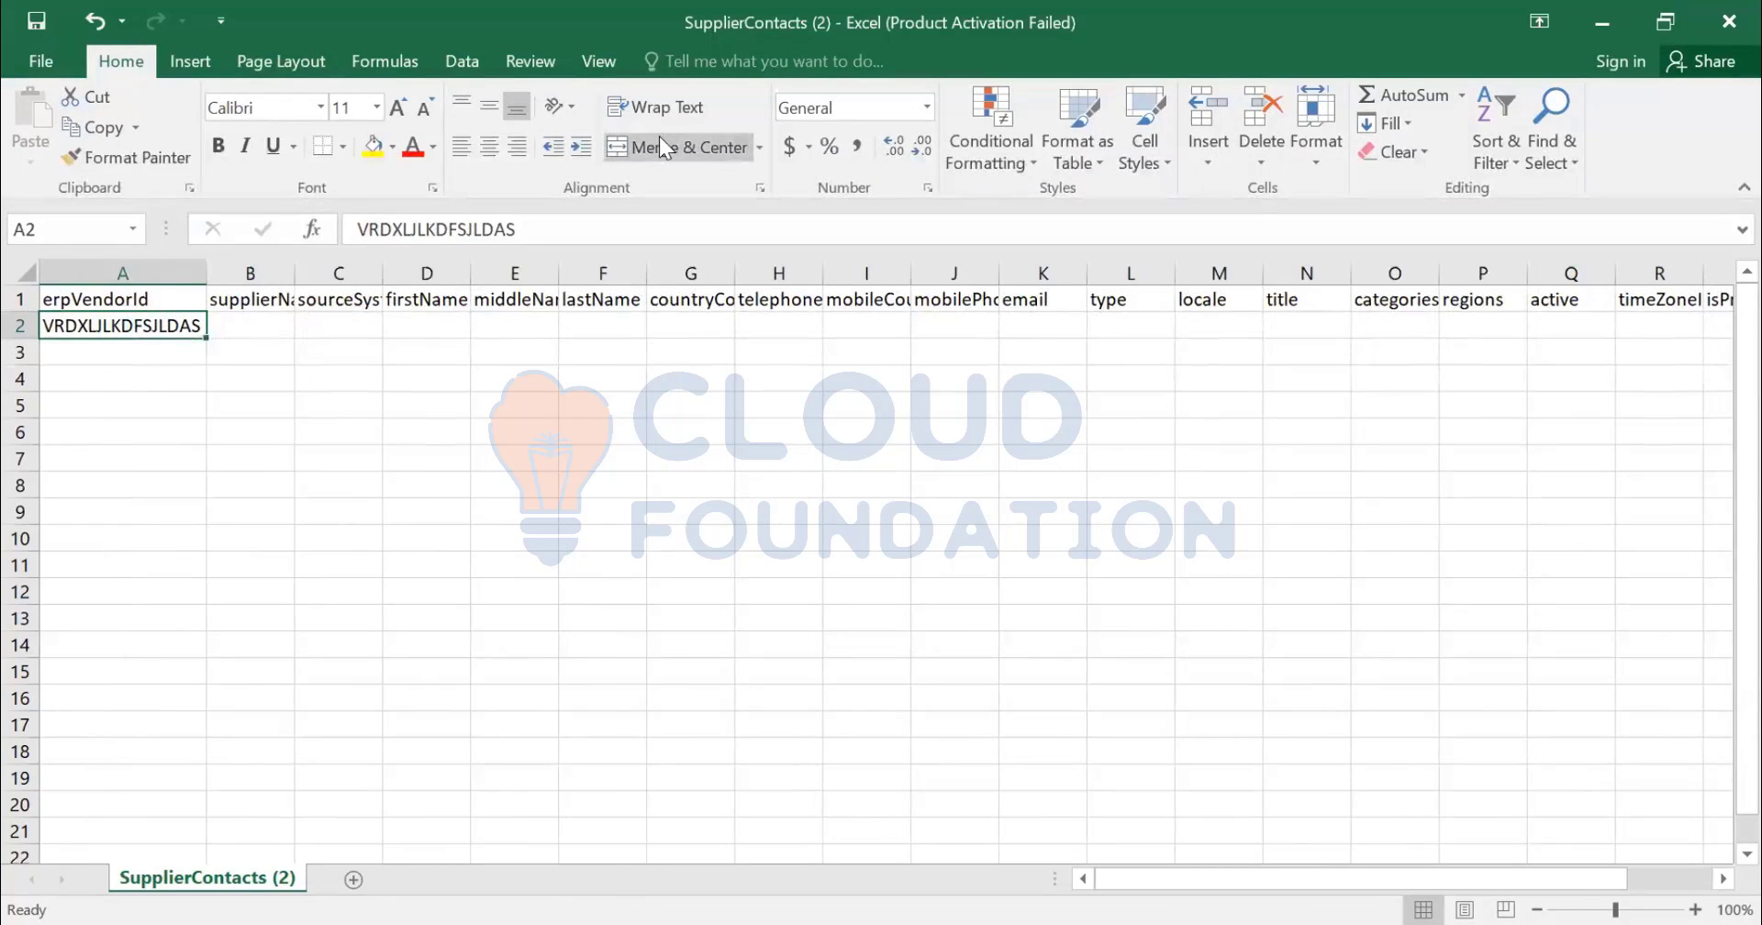
- Return to the spreadsheet and select cell A2
key(alt+Tab)
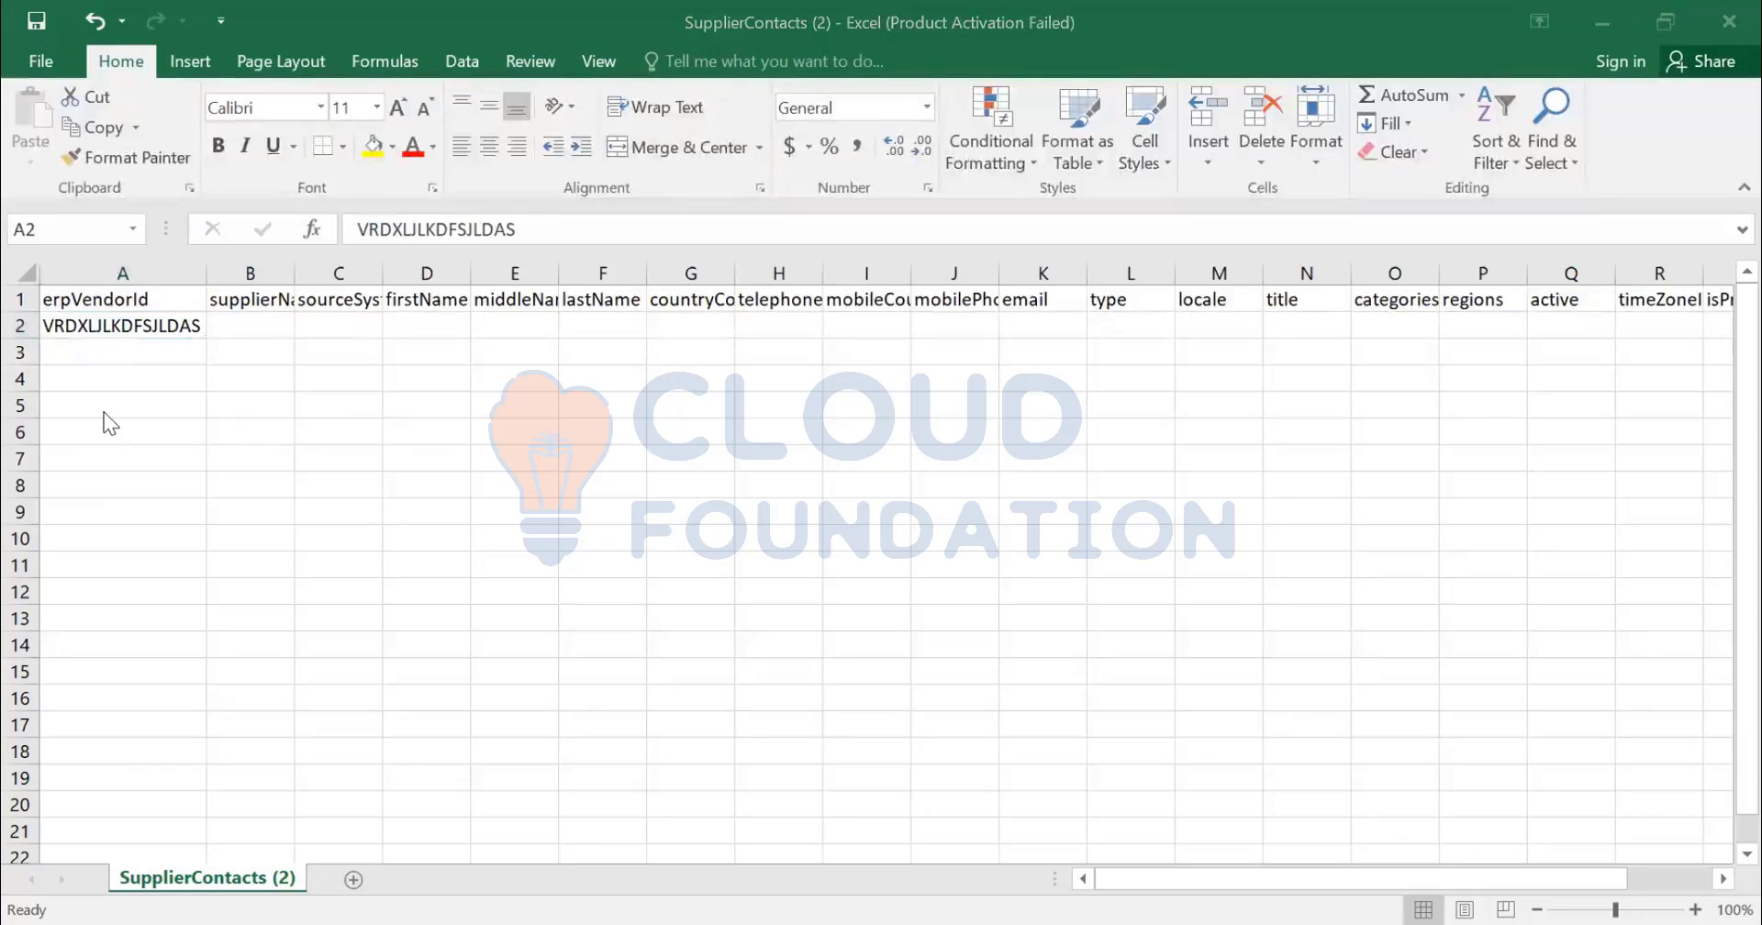
key(alt+Tab)
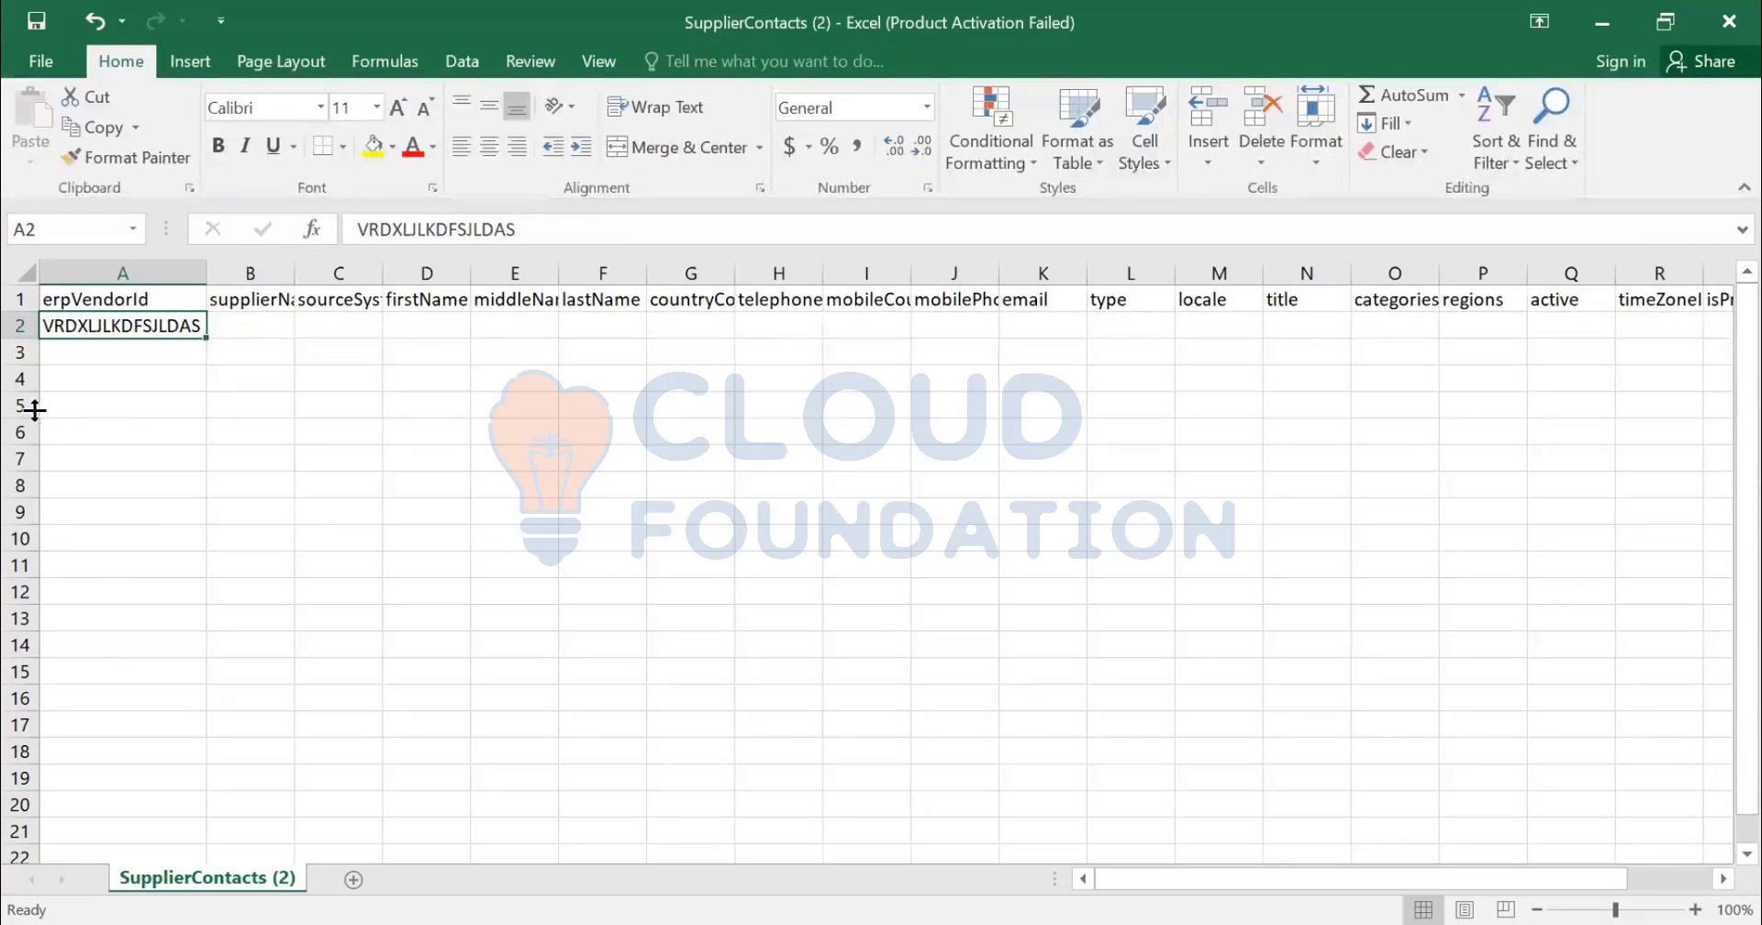
key(alt+Tab)
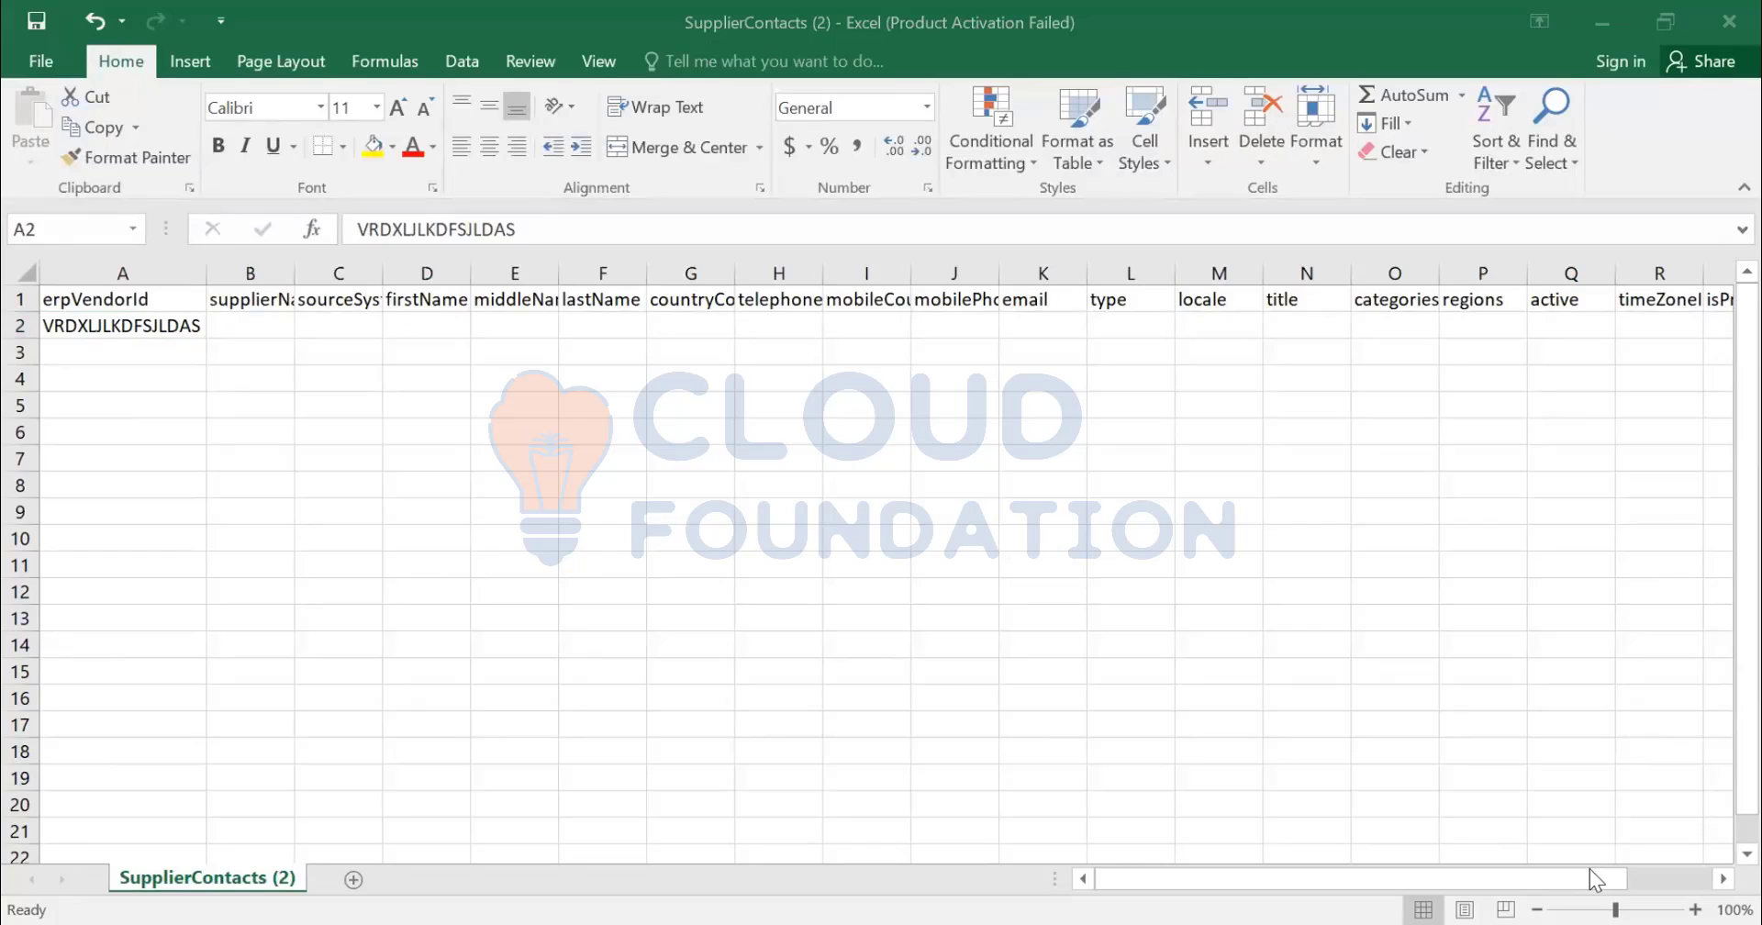
click(129, 321)
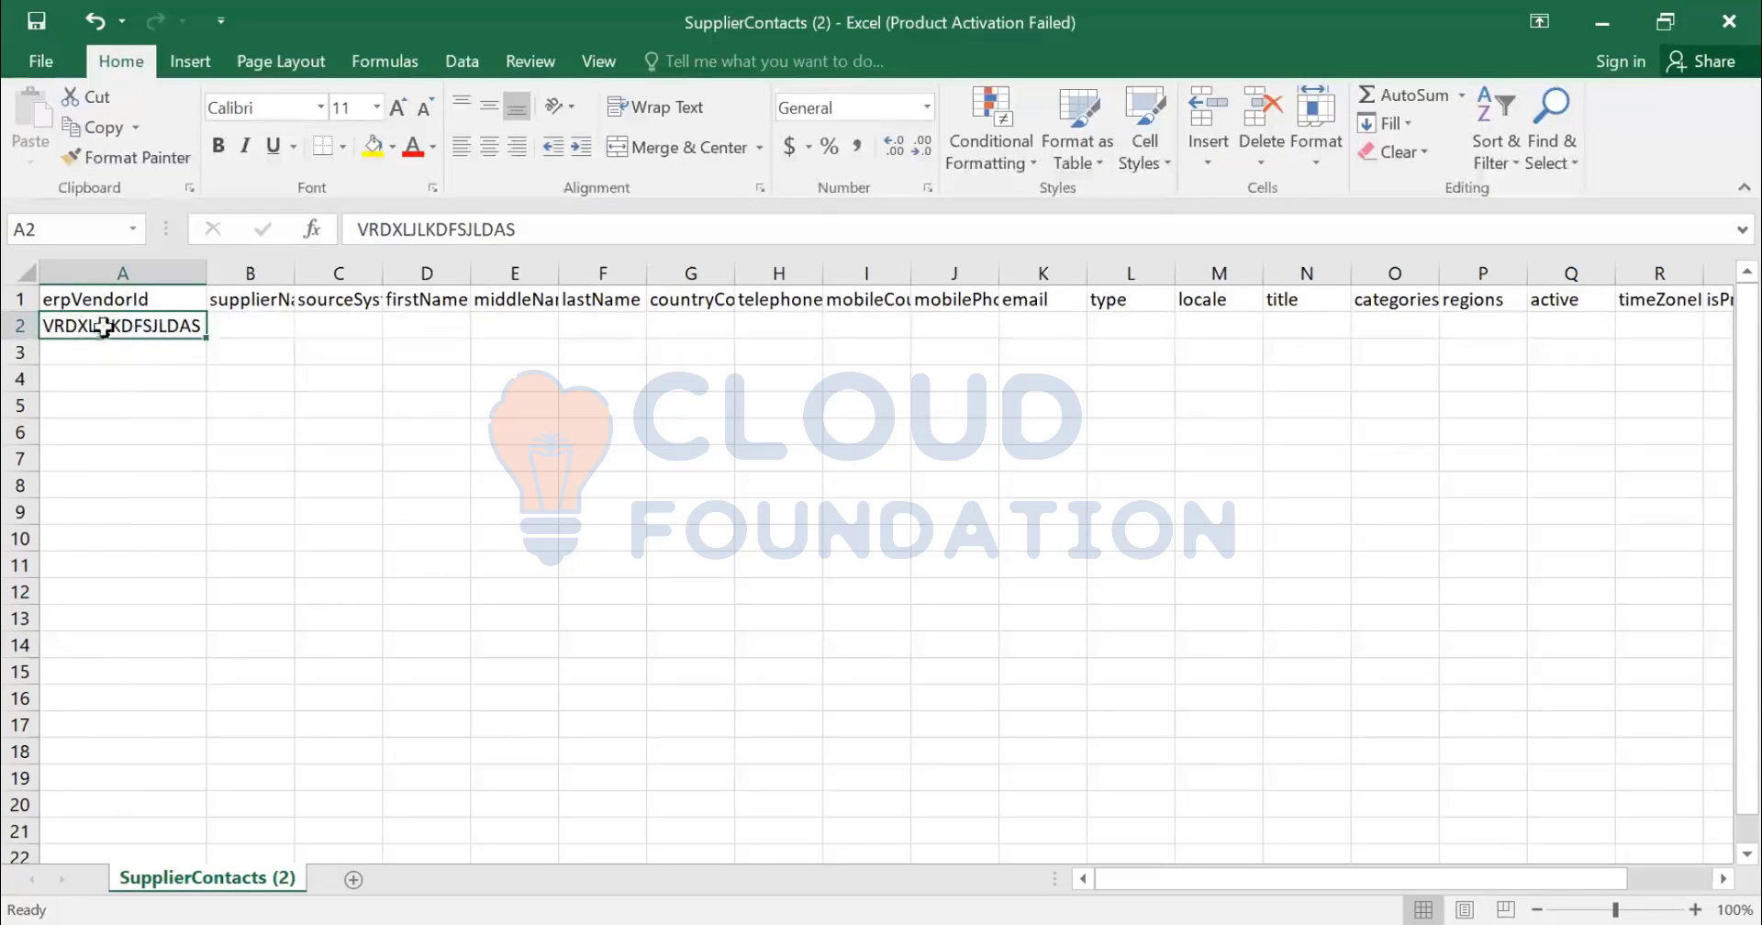
click(23, 329)
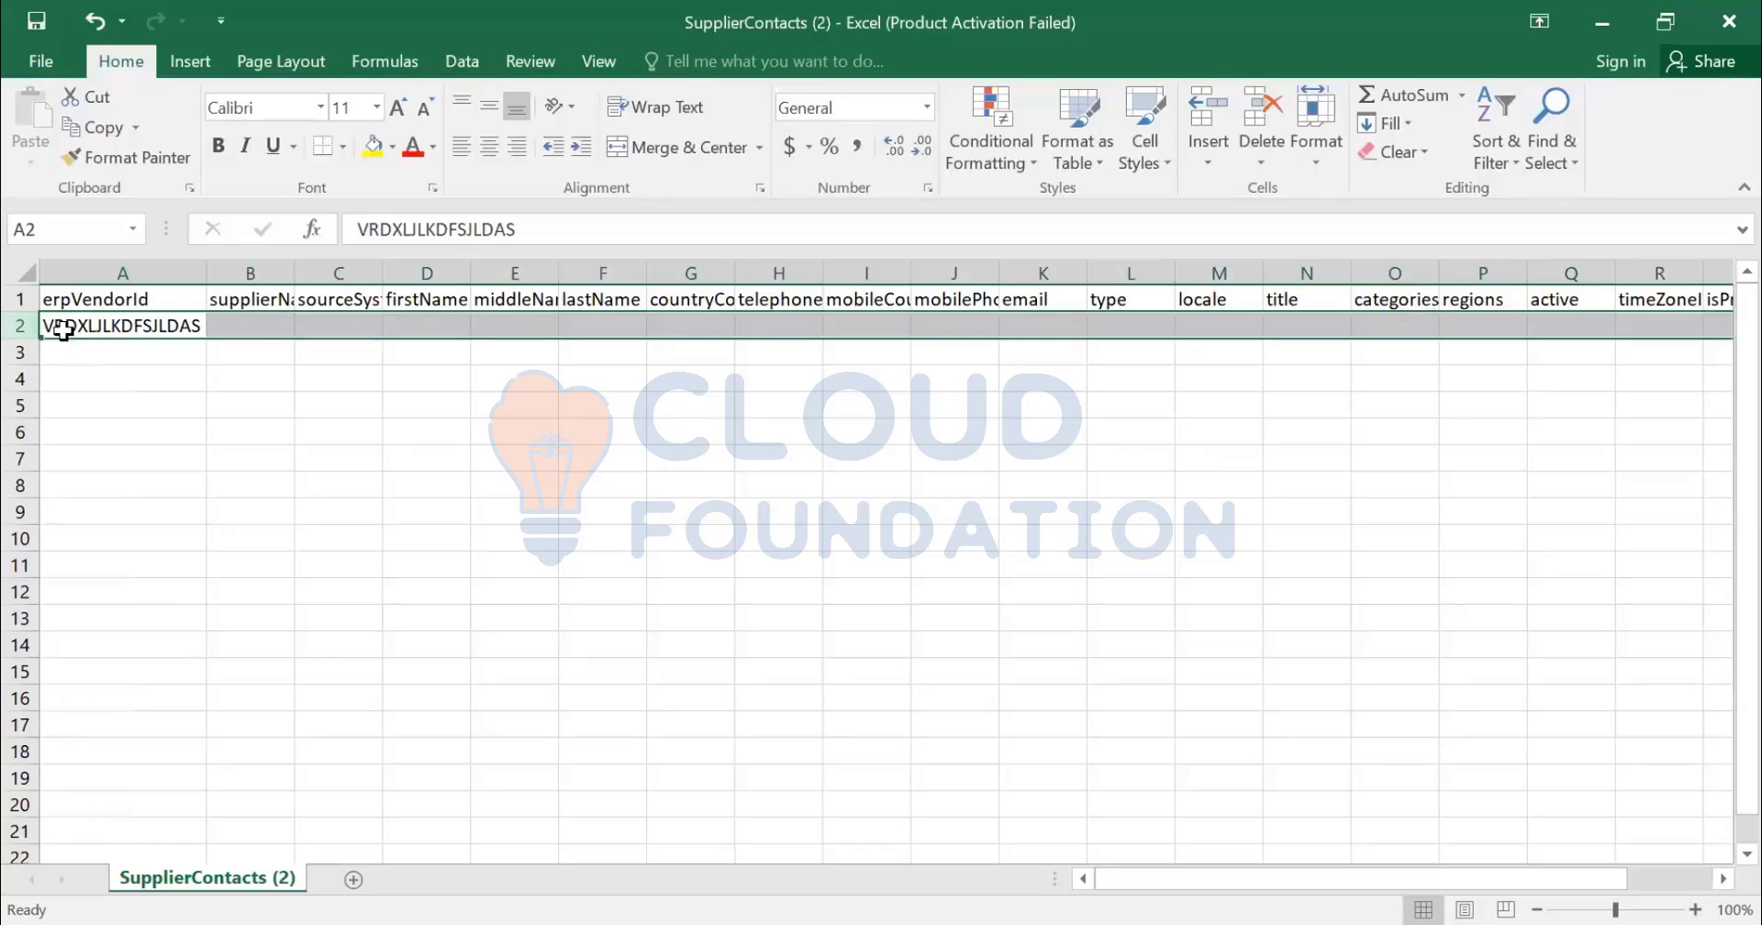
click(62, 330)
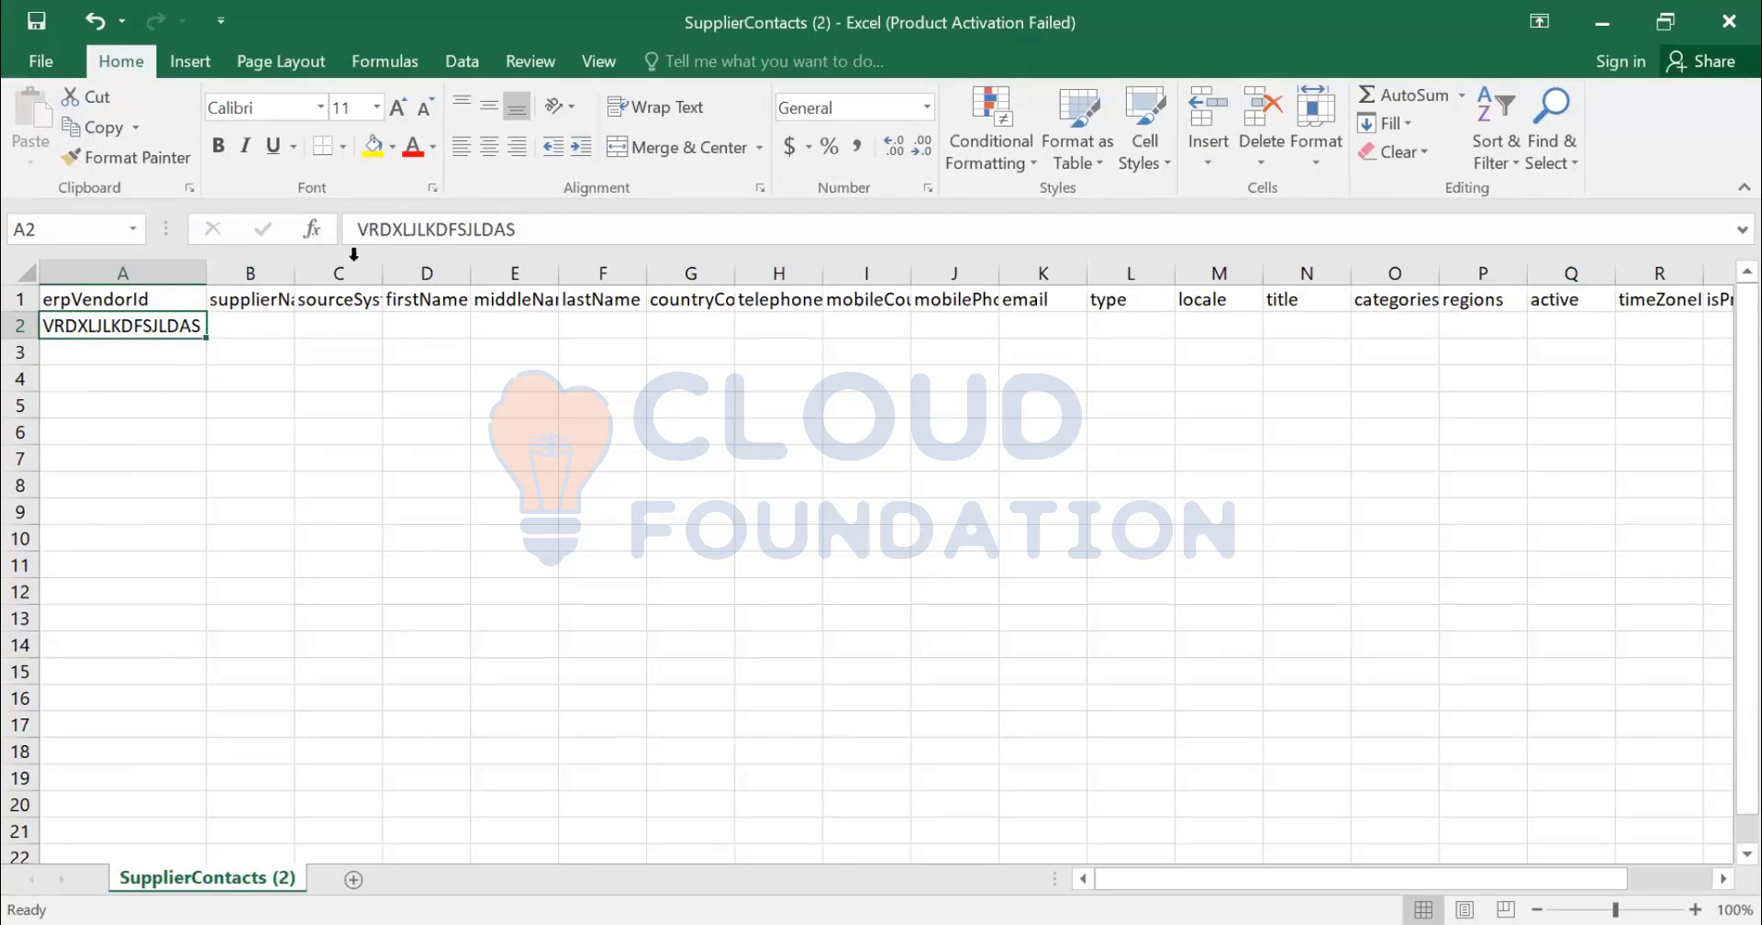
- Fill A2–A5 with vendor IDs VRD12345, S000124, a numeric ID and text 000020001
drag(393, 230, 595, 292)
key(BackSpace)
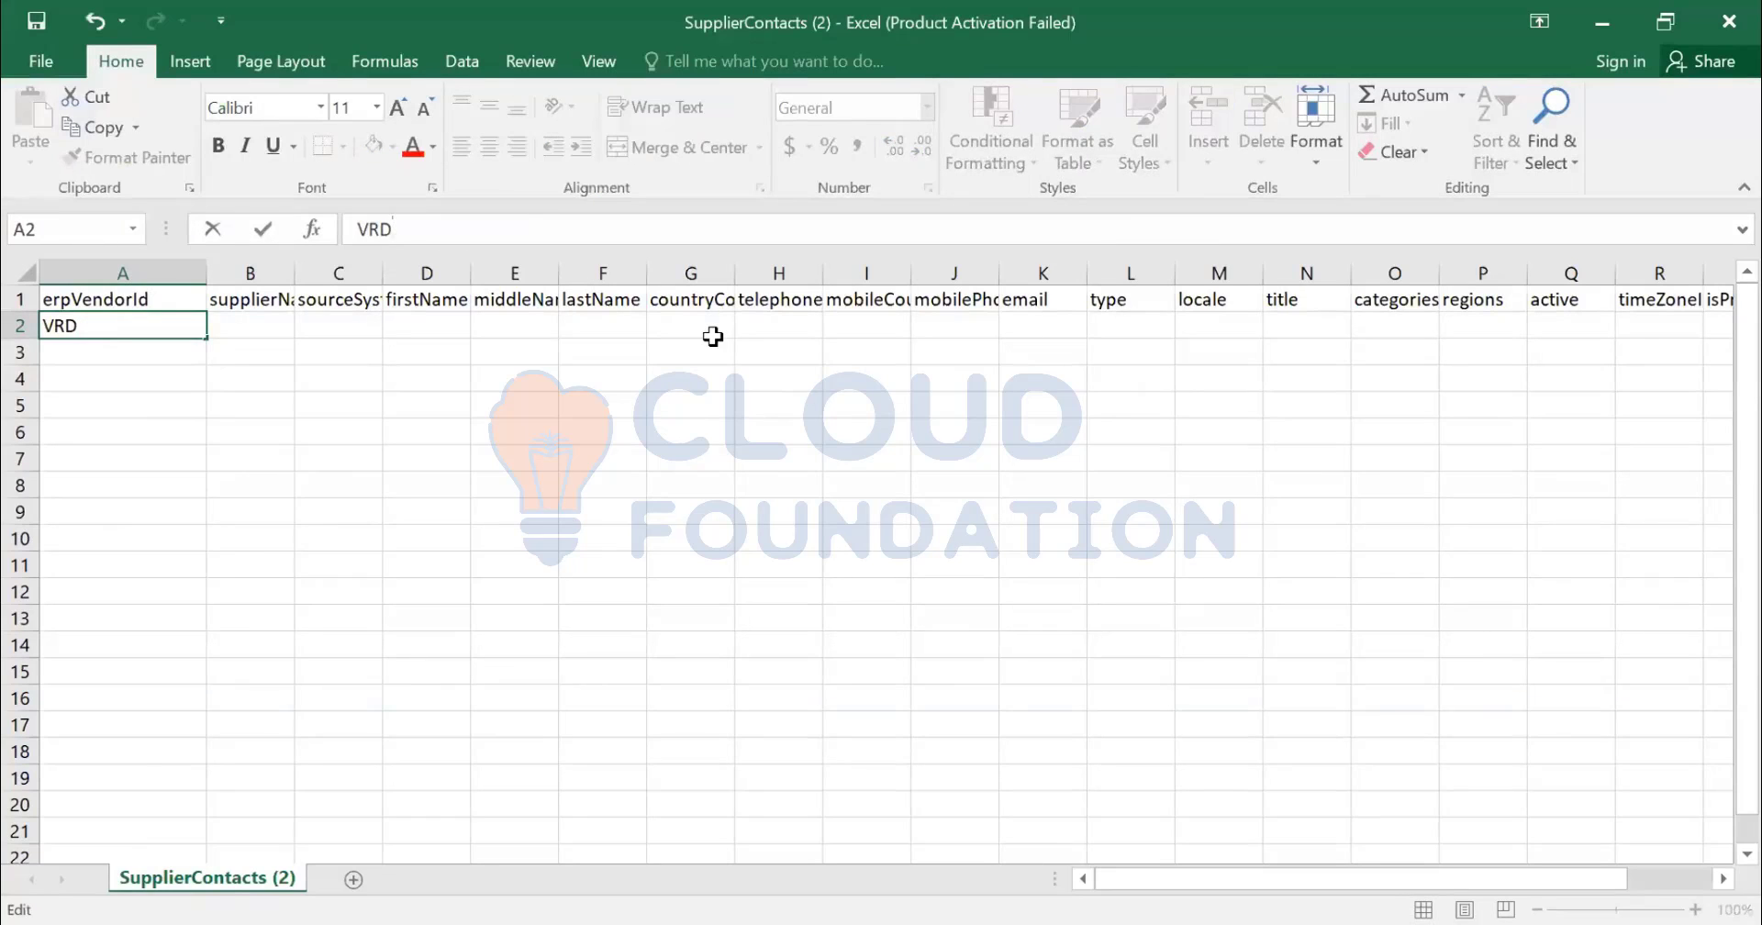
text(12345)
key(Return)
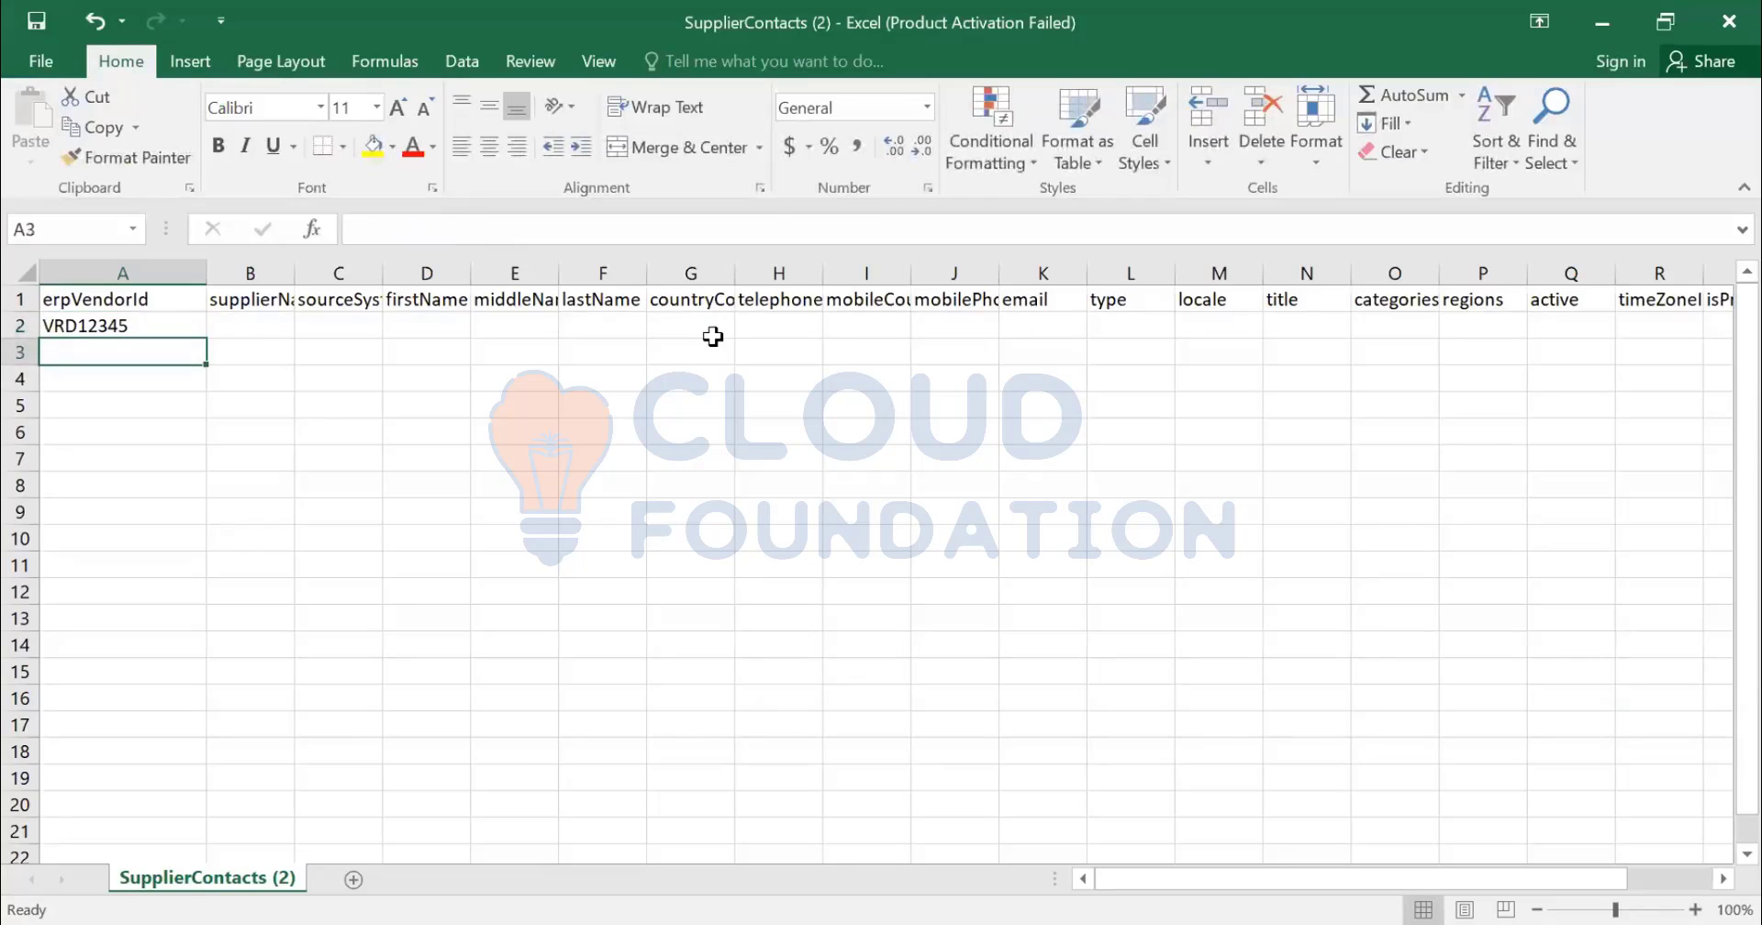
text(S0)
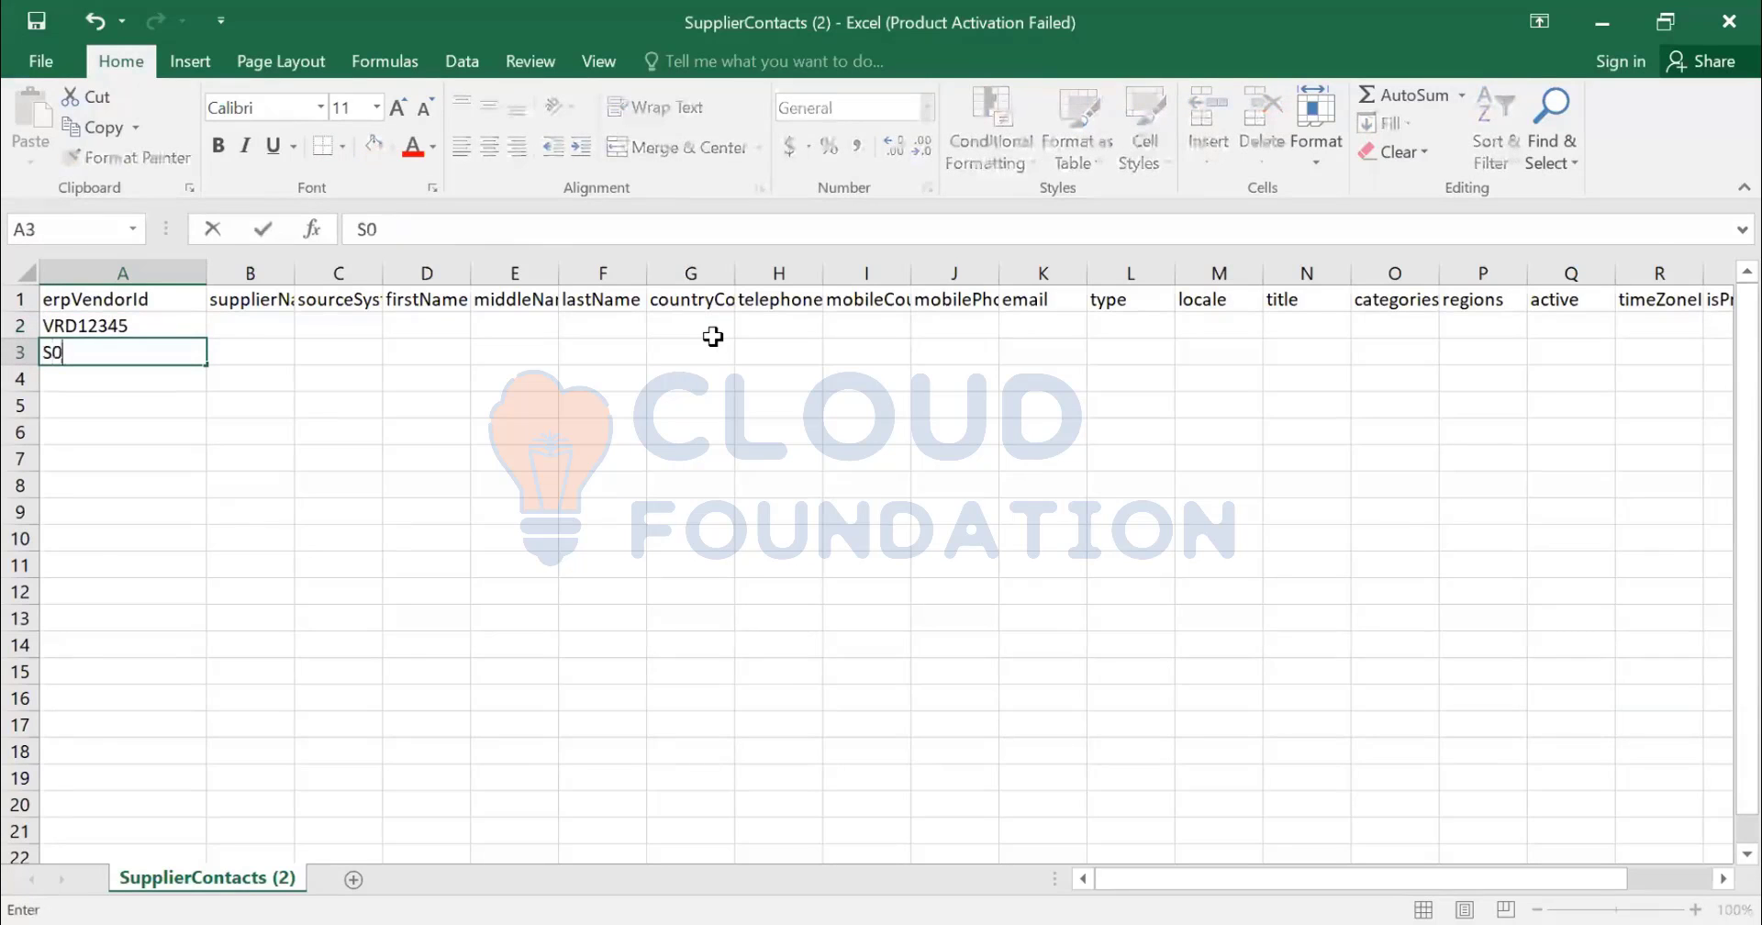
text(00124)
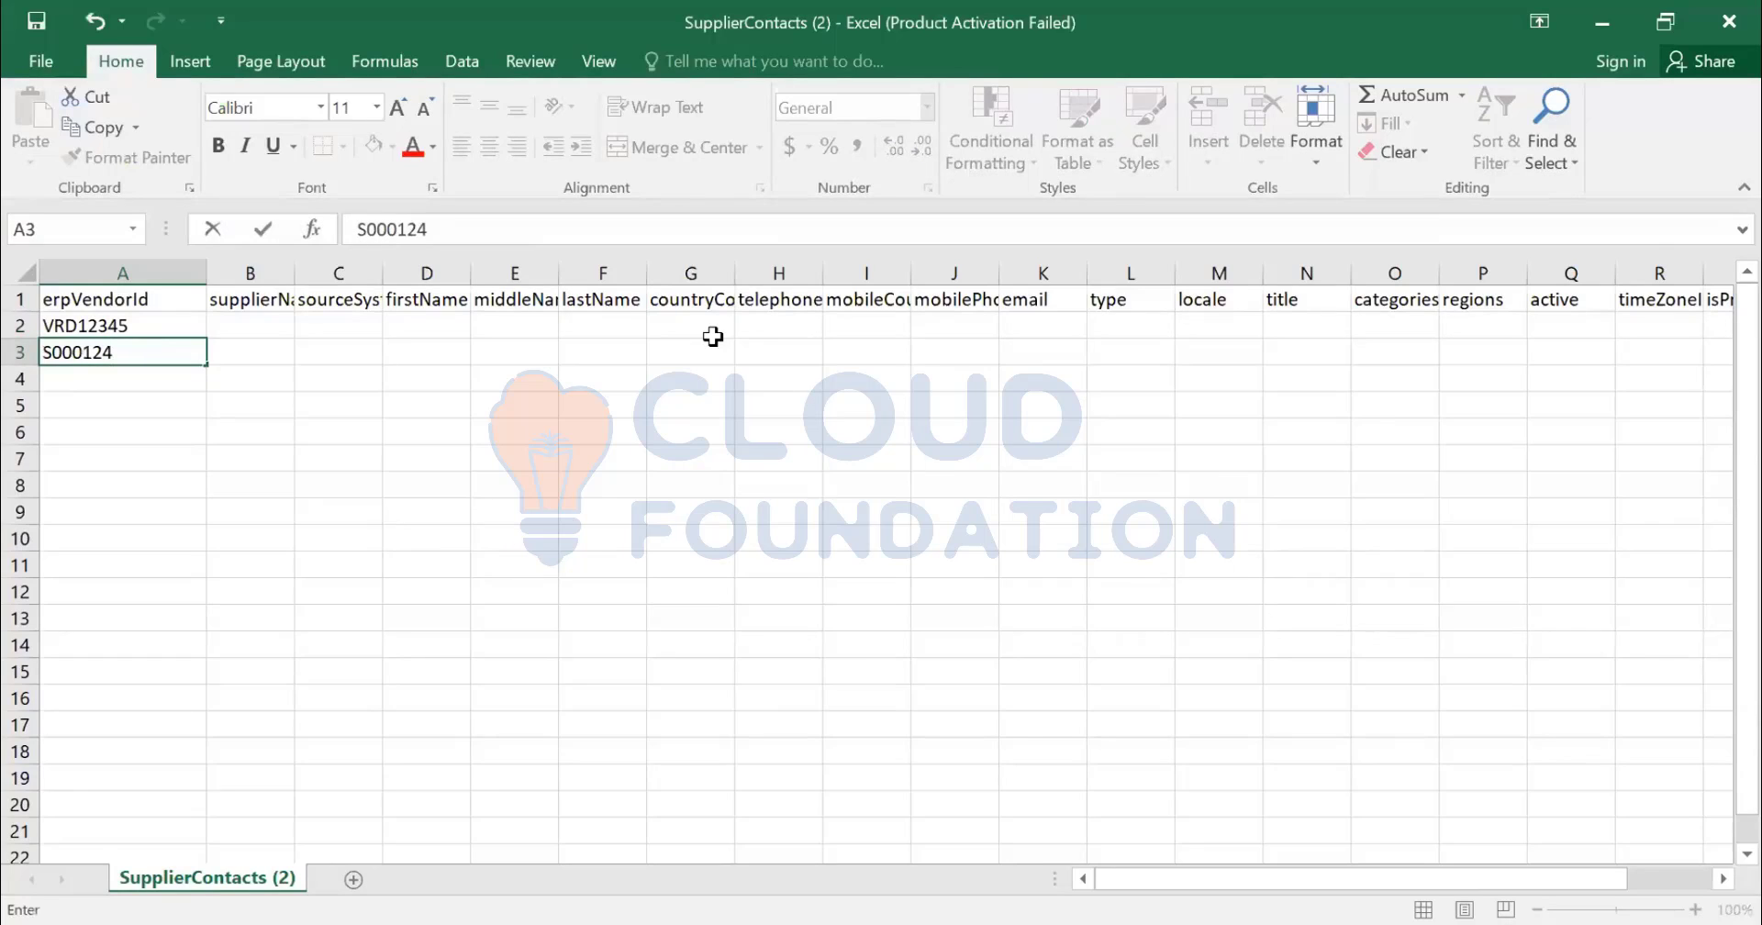
key(Return)
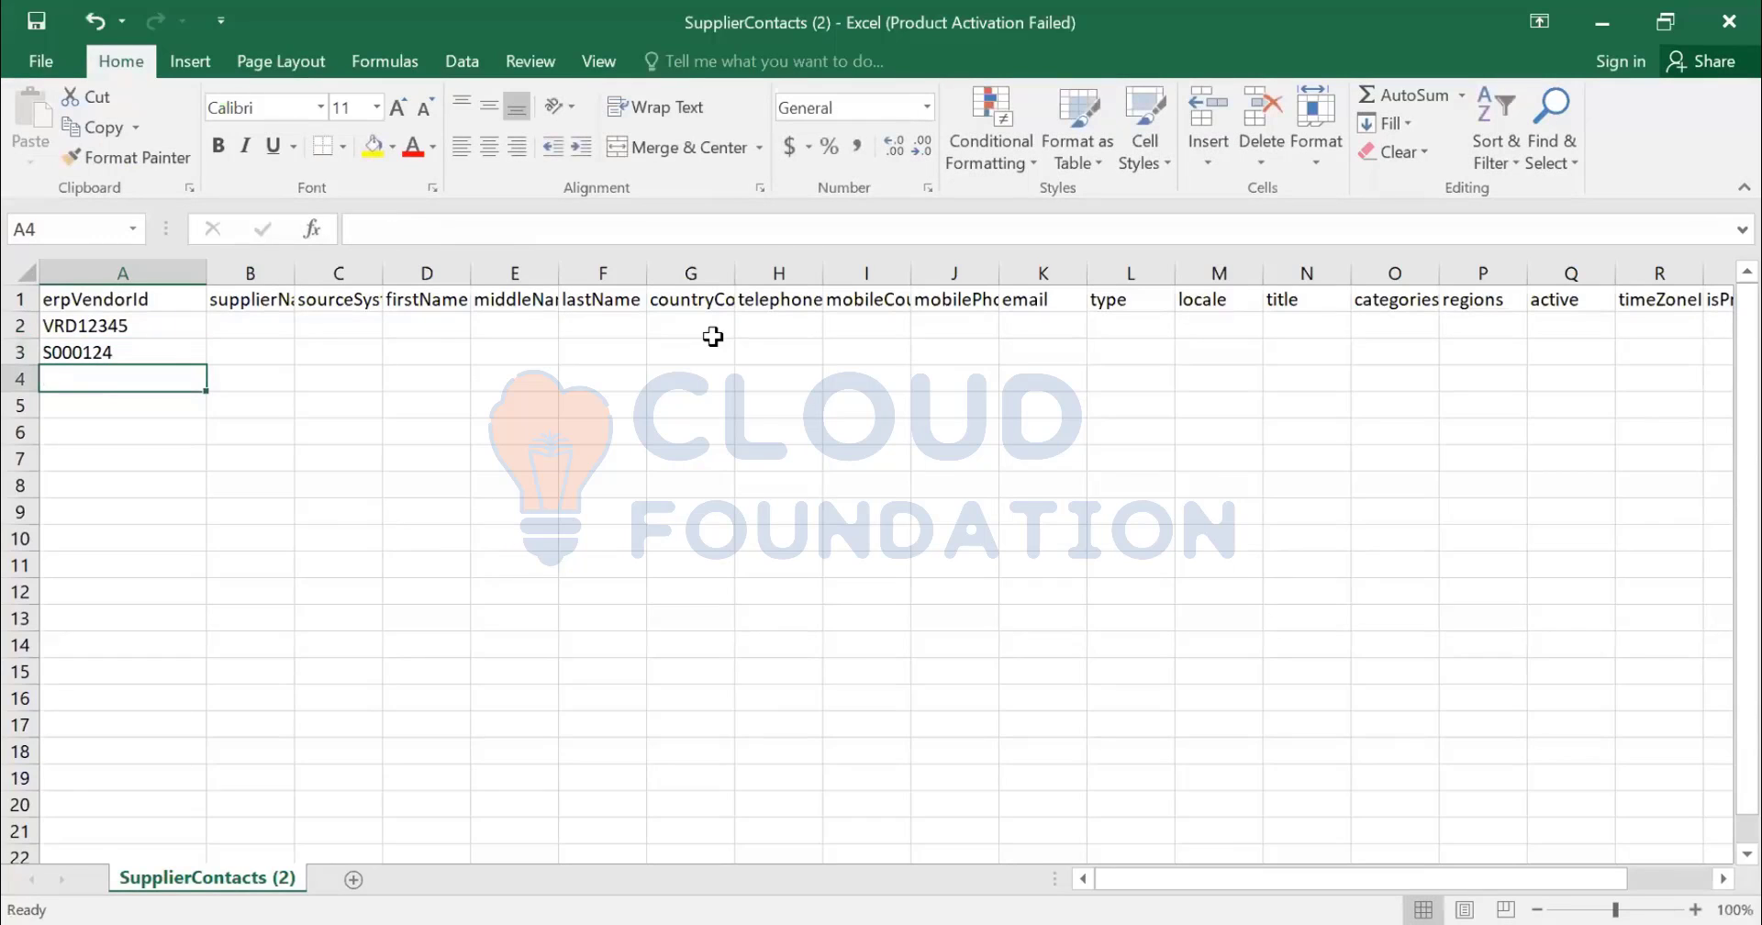
text(0000012)
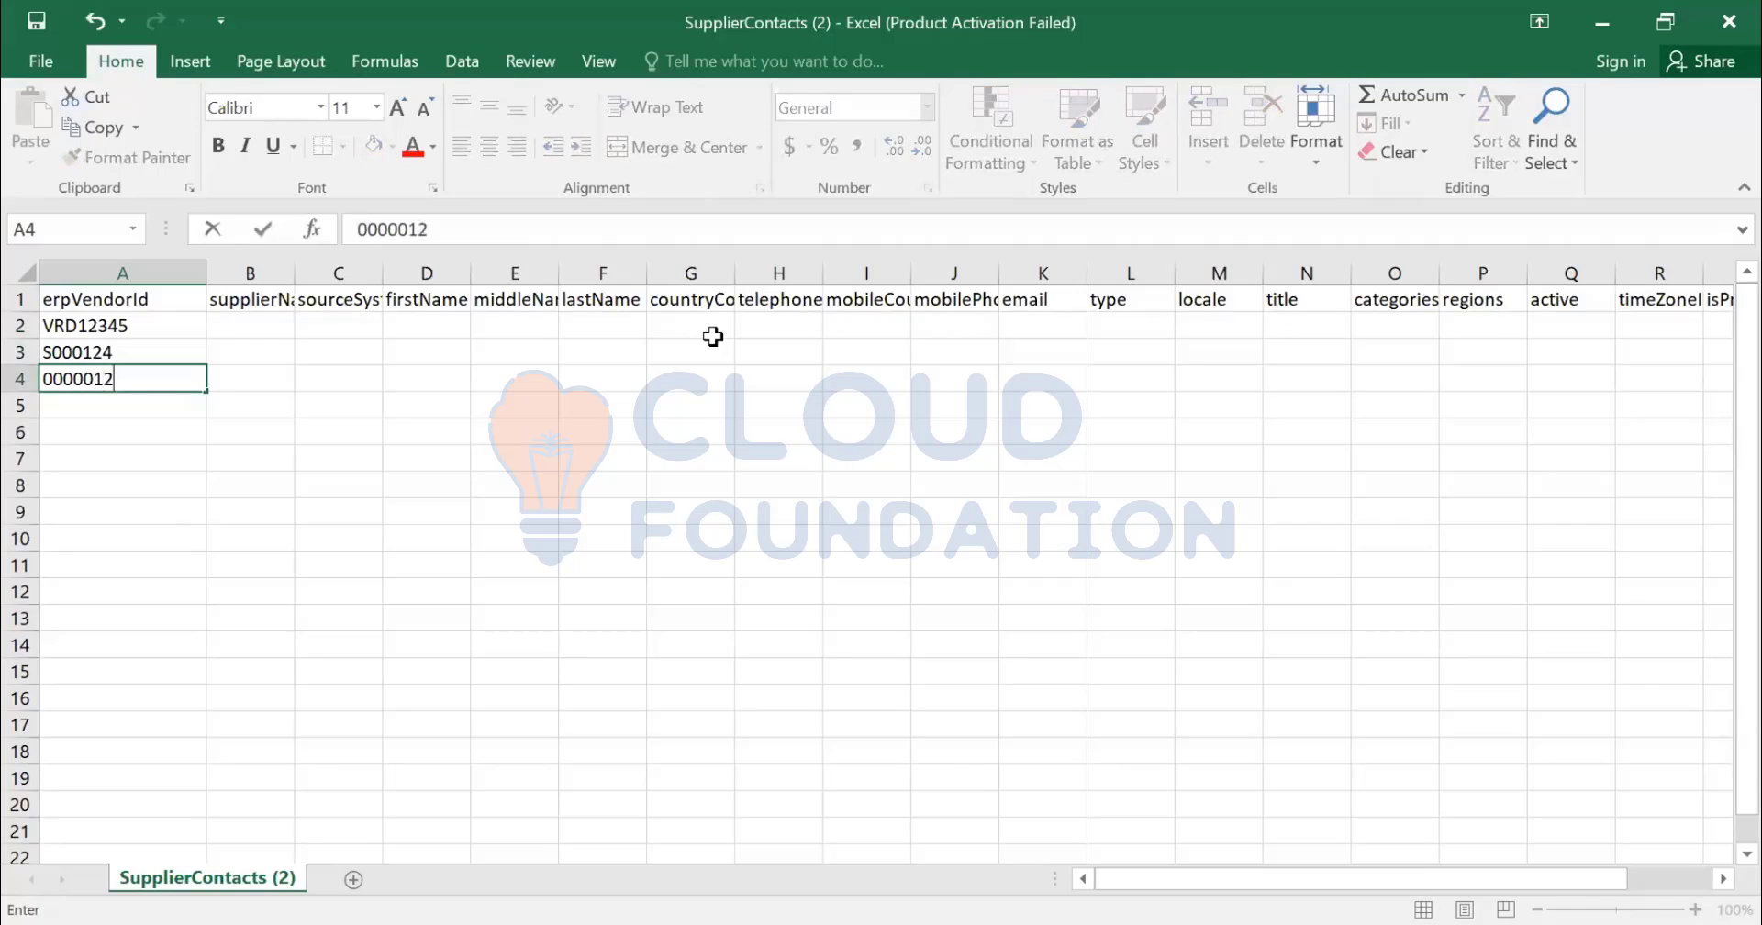
key(BackSpace)
key(BackSpace)
text(400000)
key(Return)
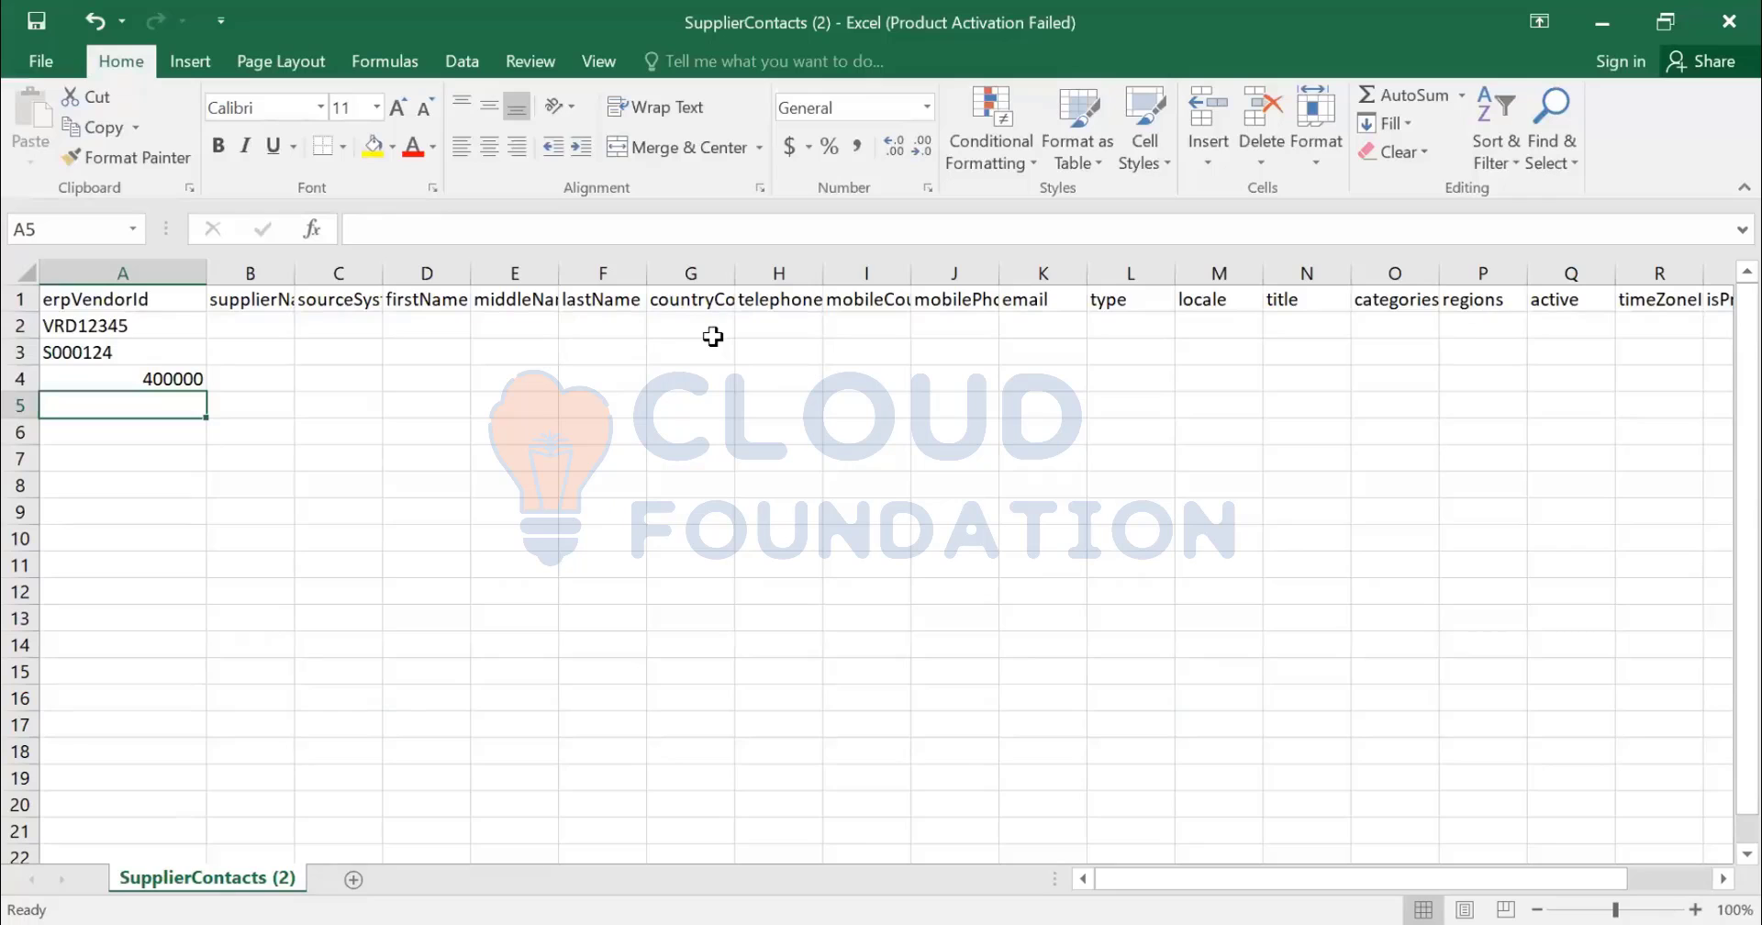
text('00002)
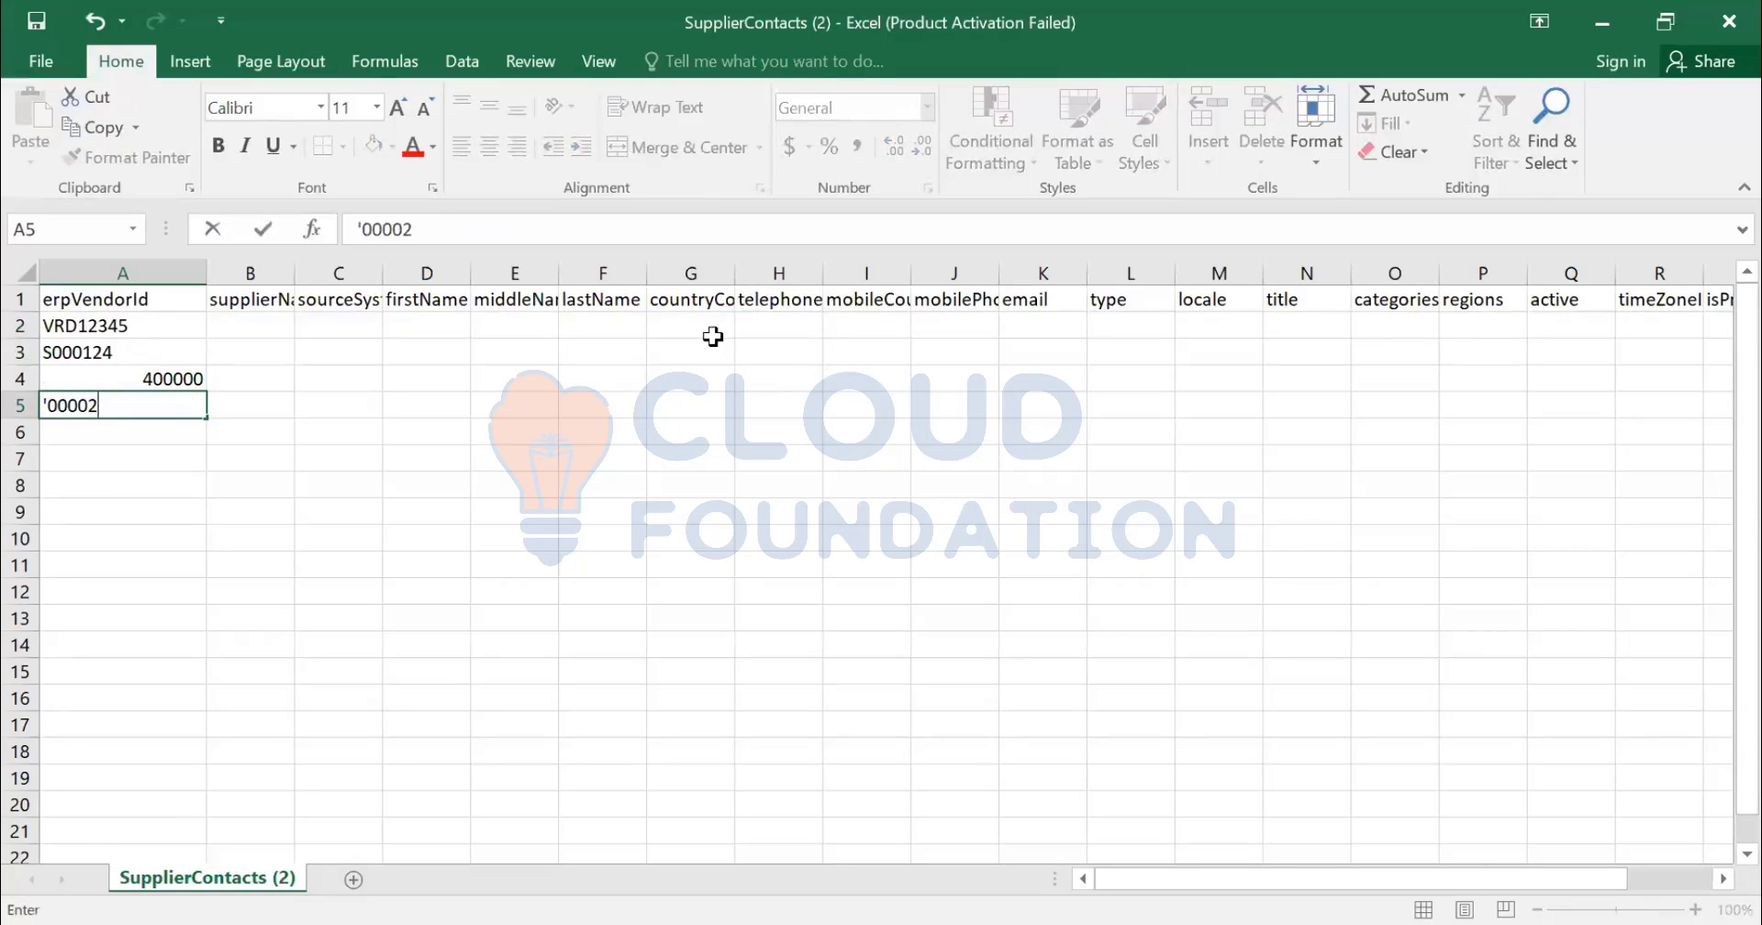
text(0001)
key(Return)
- Correct the A2 vendor ID to VDR12345
key(Up)
key(Up)
key(Up)
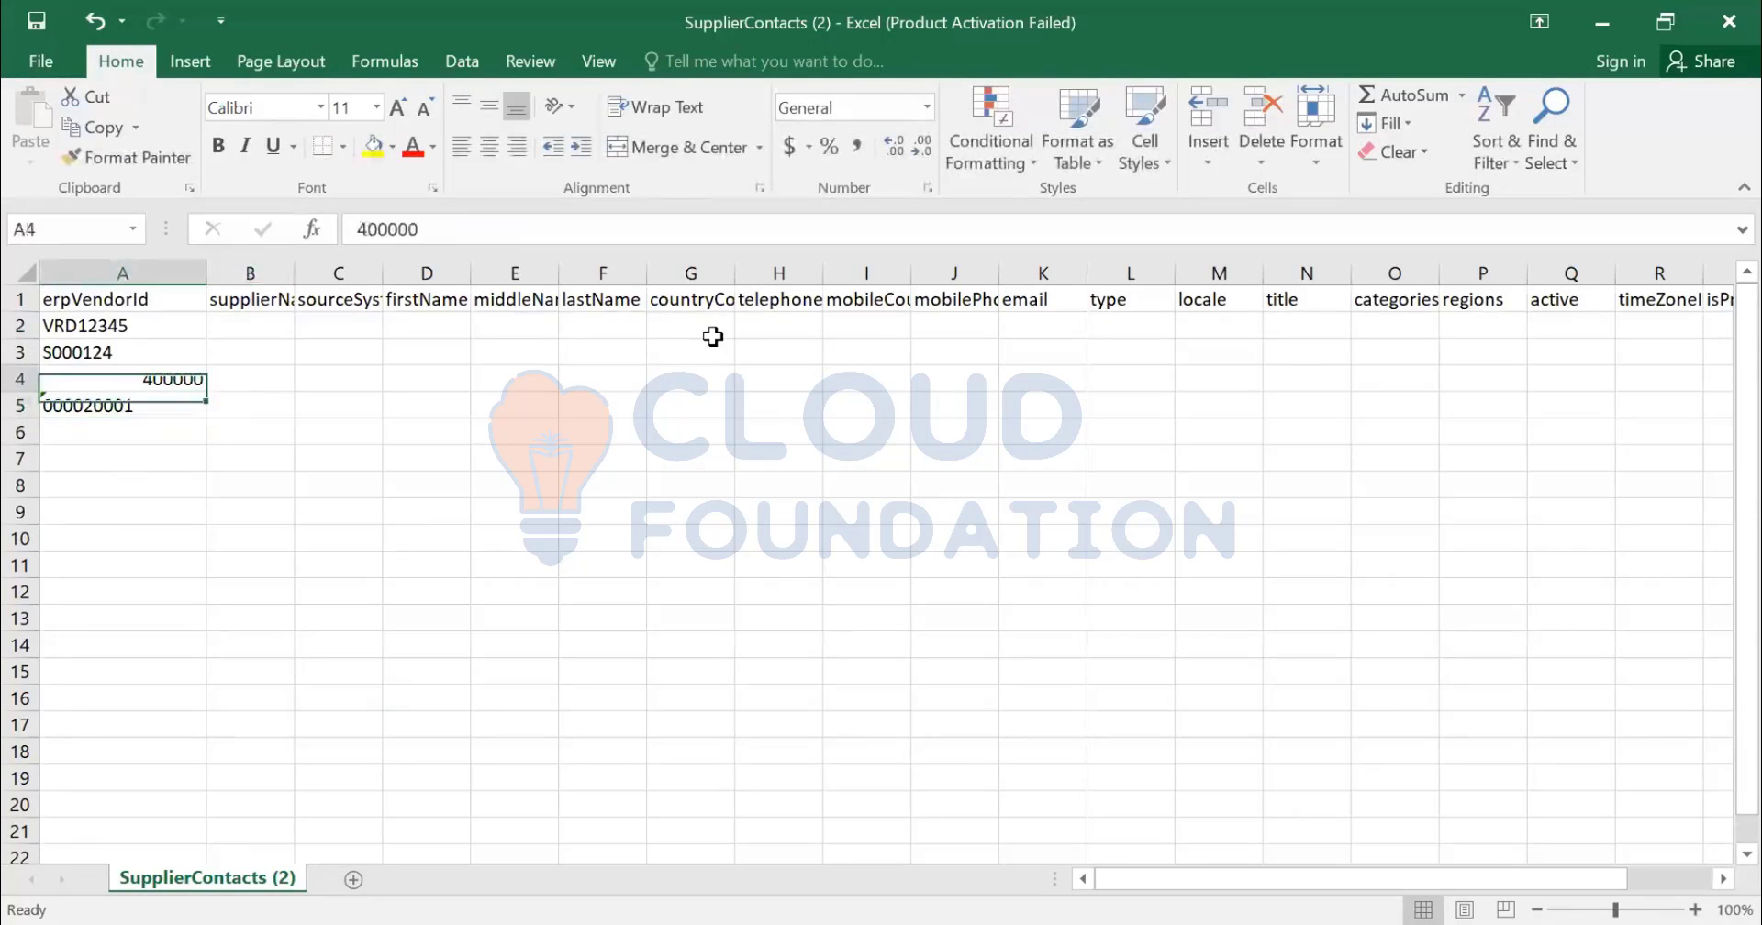
key(Up)
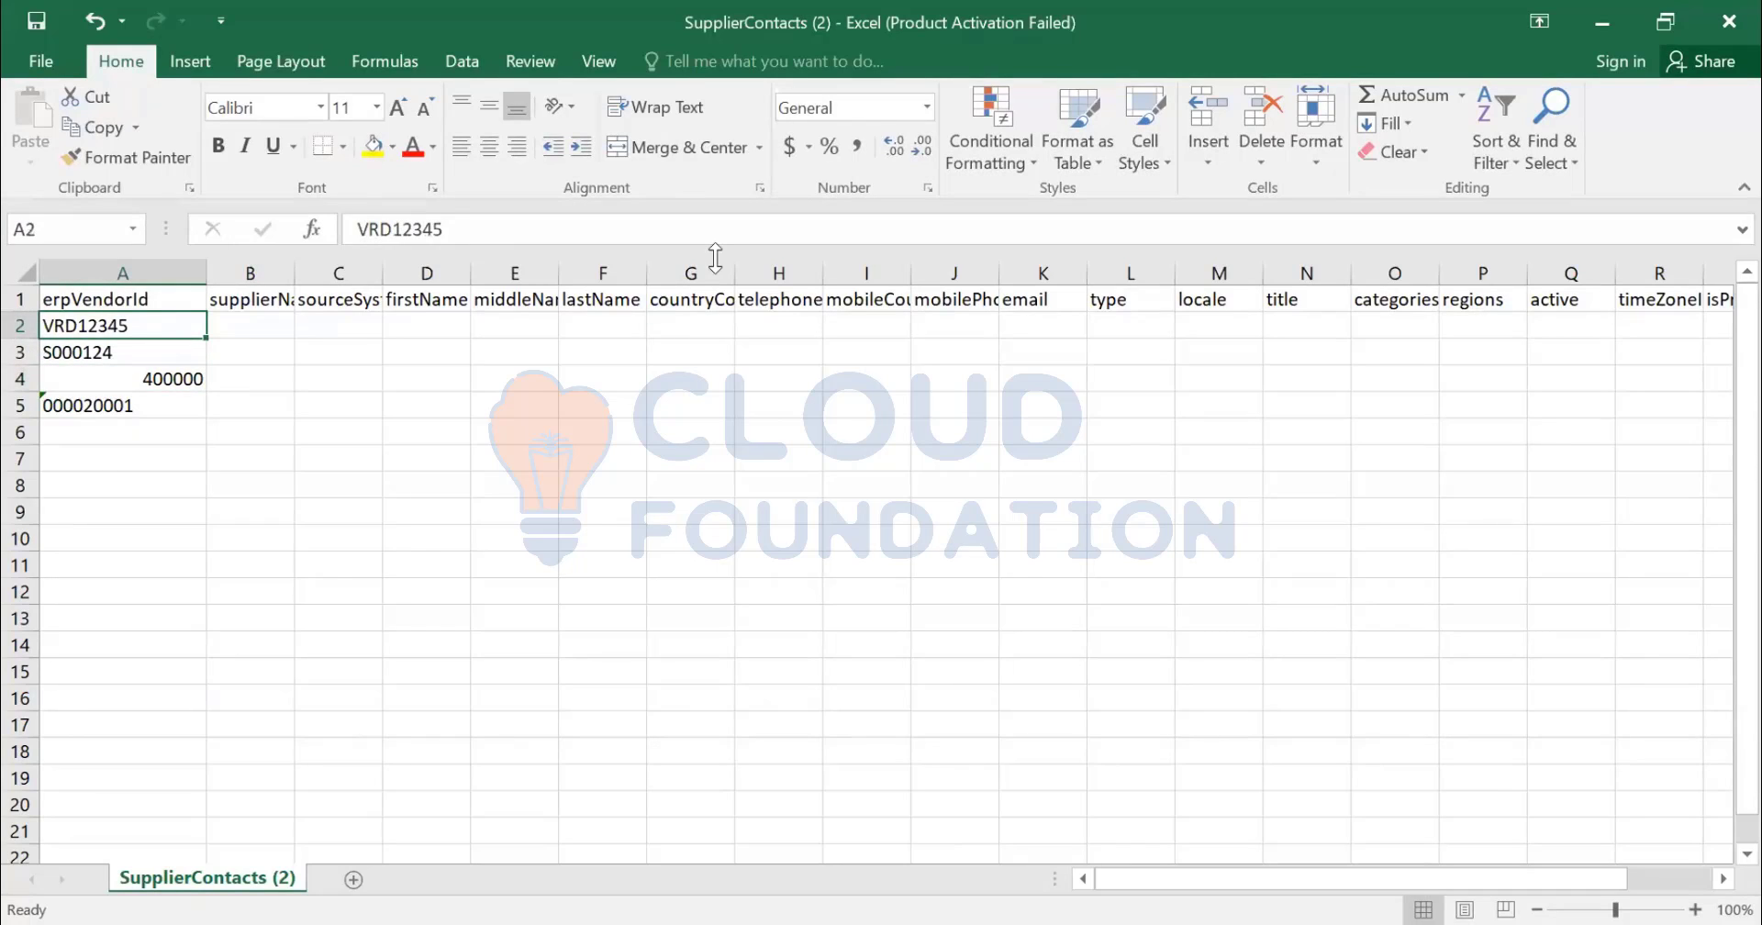
key(F2)
key(Home)
key(Right)
key(Delete)
key(Right)
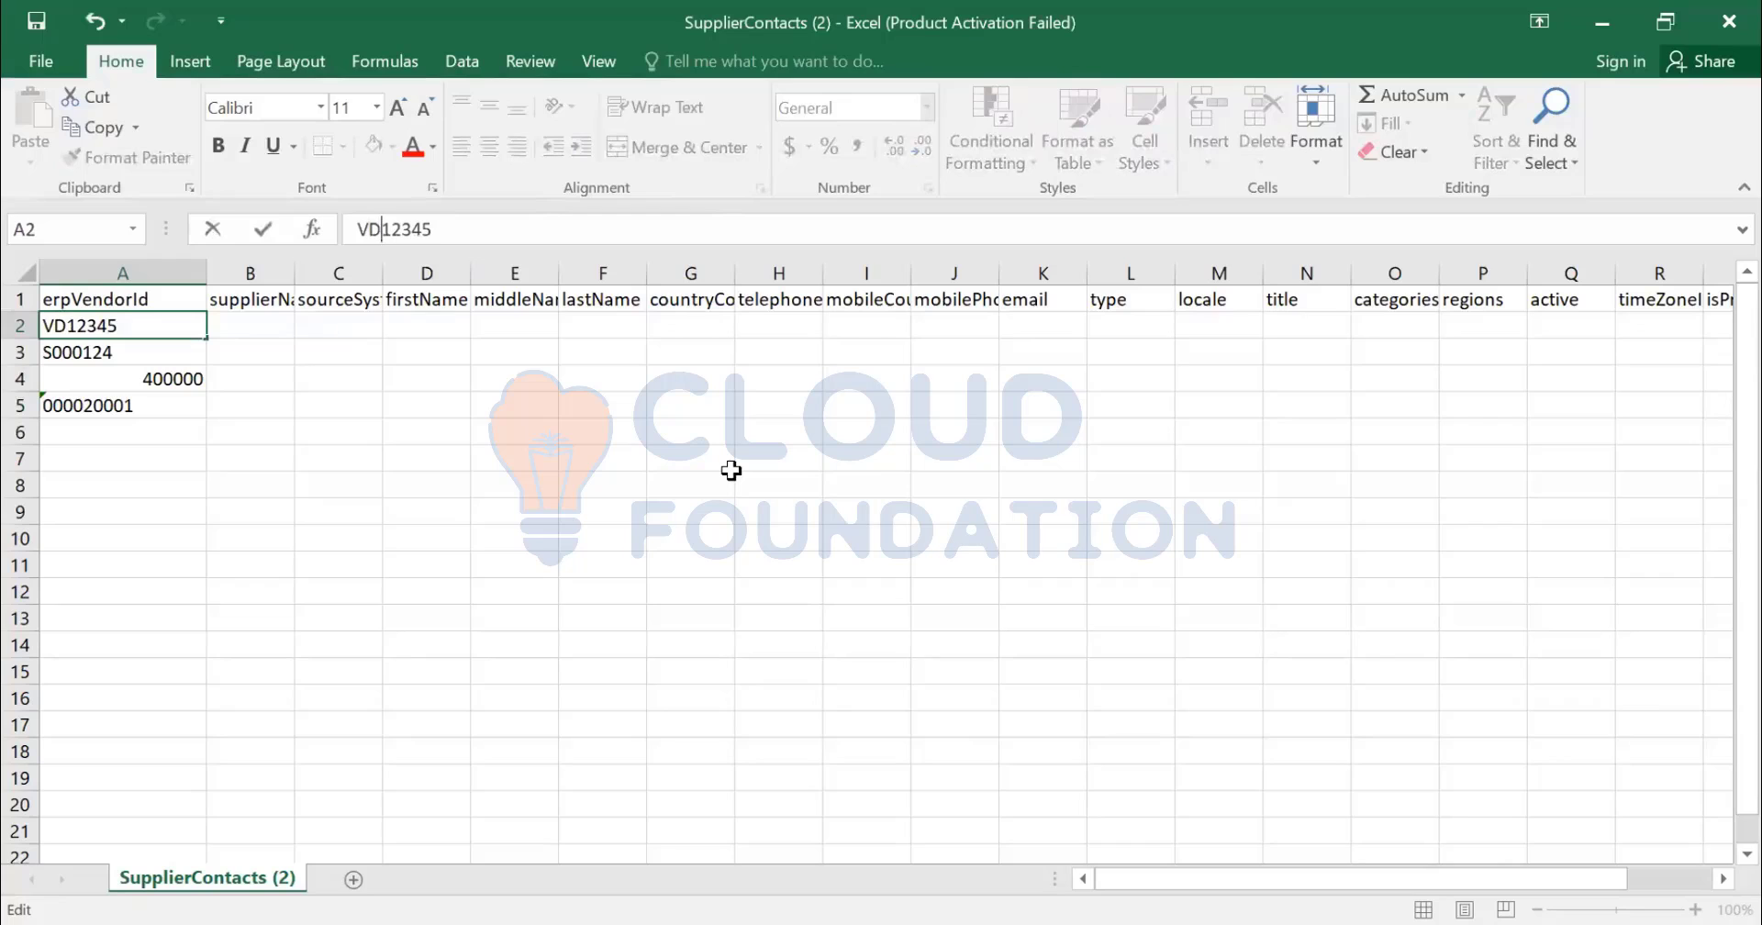
text(R)
key(Return)
- Review row 2's contact columns through lastUpdatedDate, then switch back to the Ariba import page
key(shift+Down)
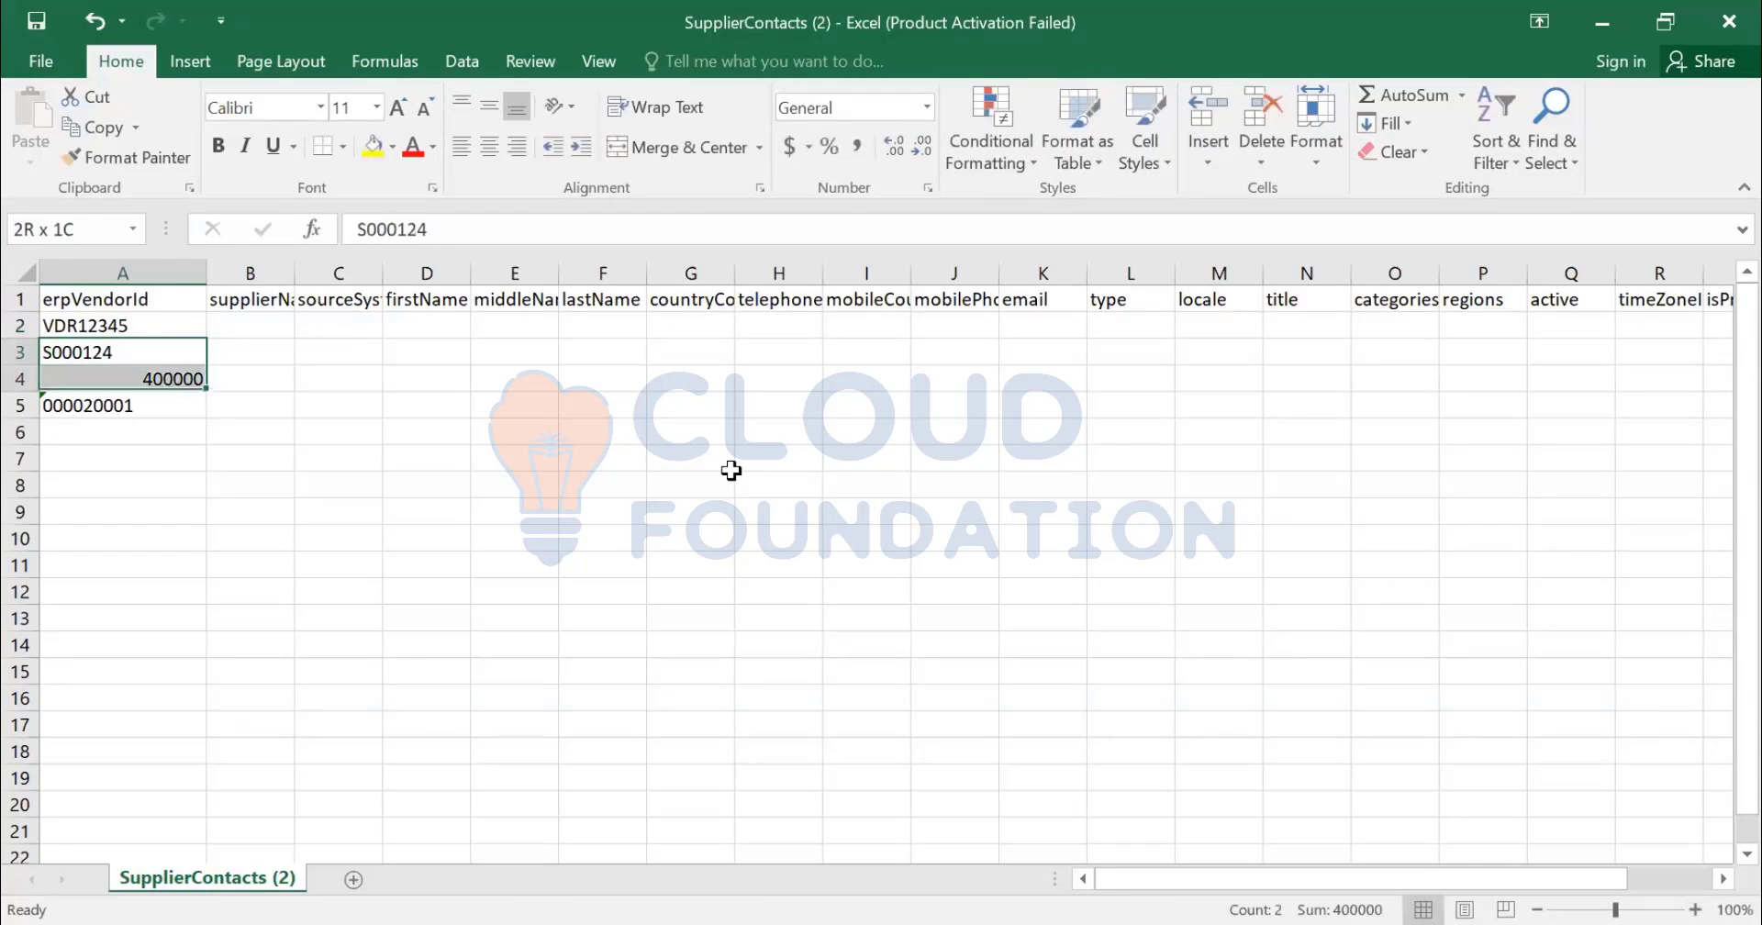
key(Down)
key(Up)
key(Up)
key(Right)
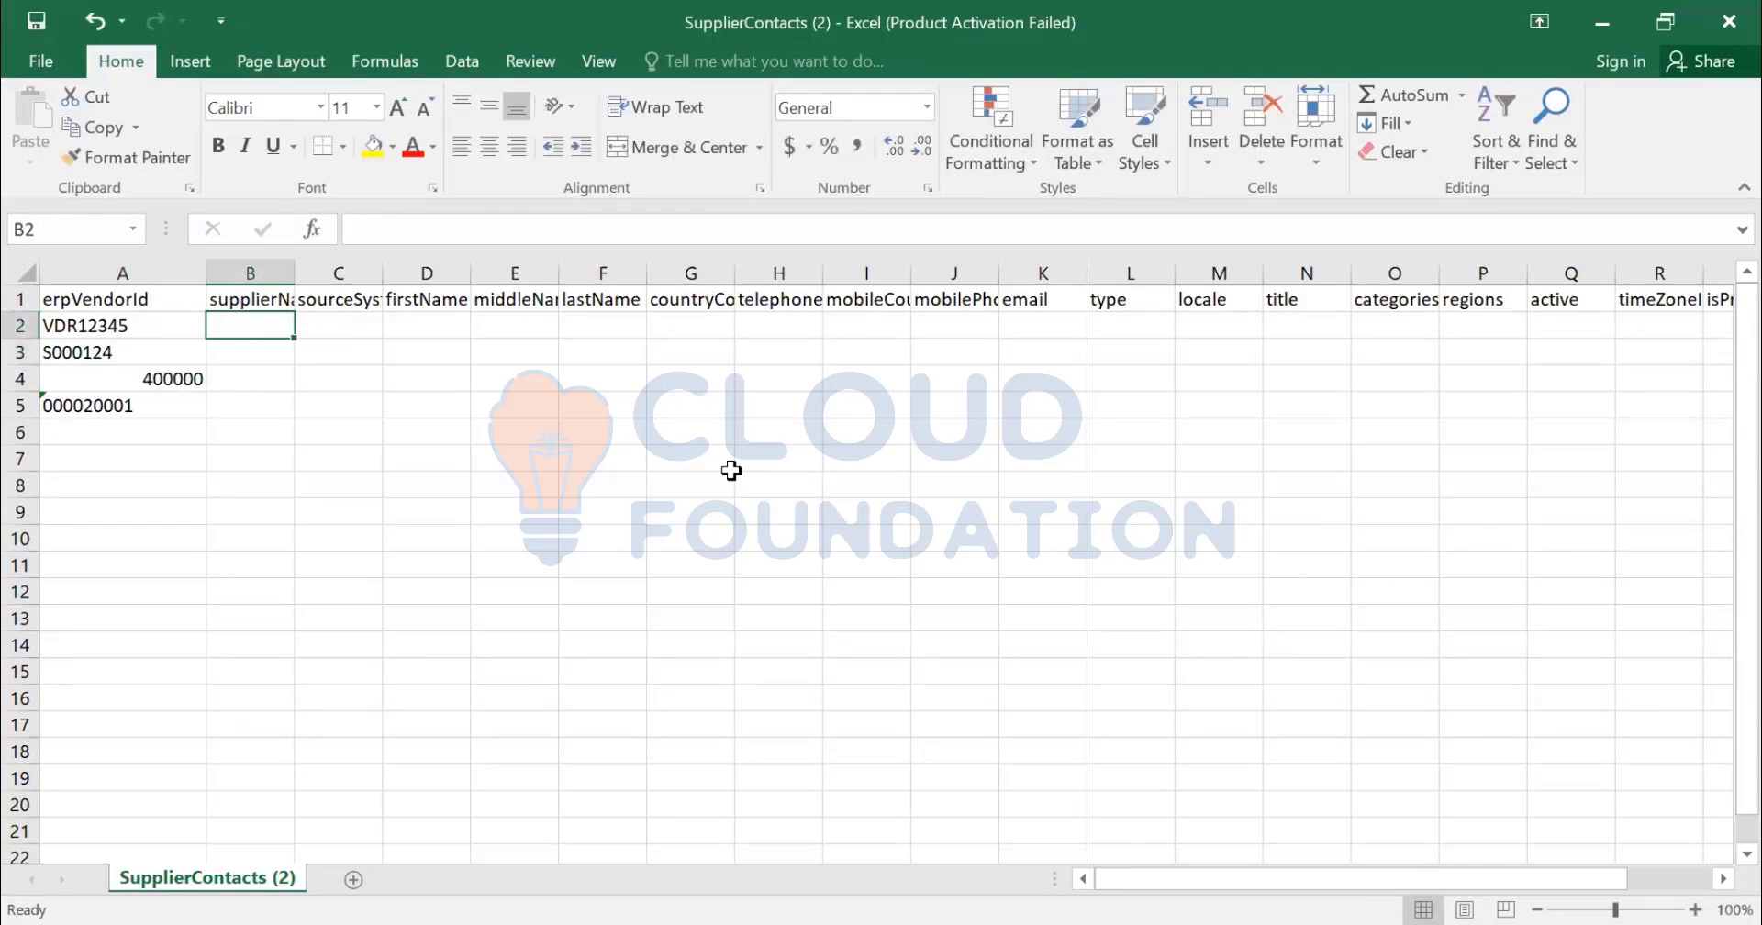
key(Right)
key(Right)
key(Right)
key(Right)
key(Right)
key(Right)
key(Right)
key(Right)
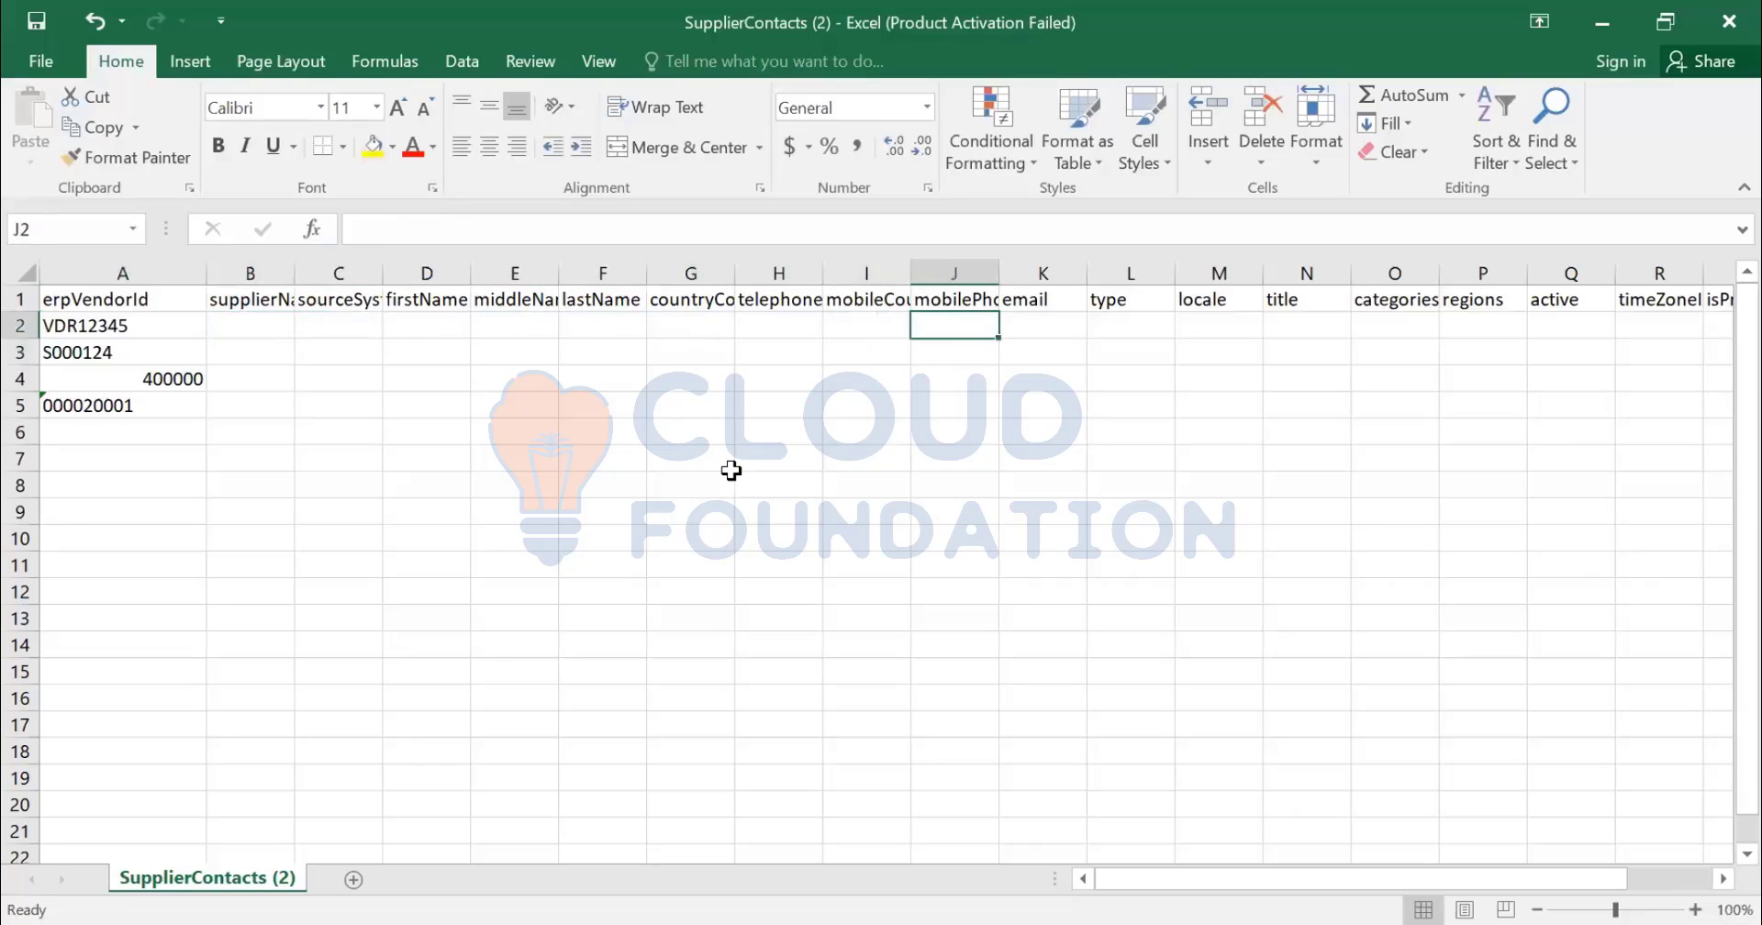
key(Right)
key(Right)
key(Right)
key(Right)
key(Right)
key(Right)
key(Right)
key(Right)
key(Right)
key(Right)
key(Right)
key(Right)
key(Right)
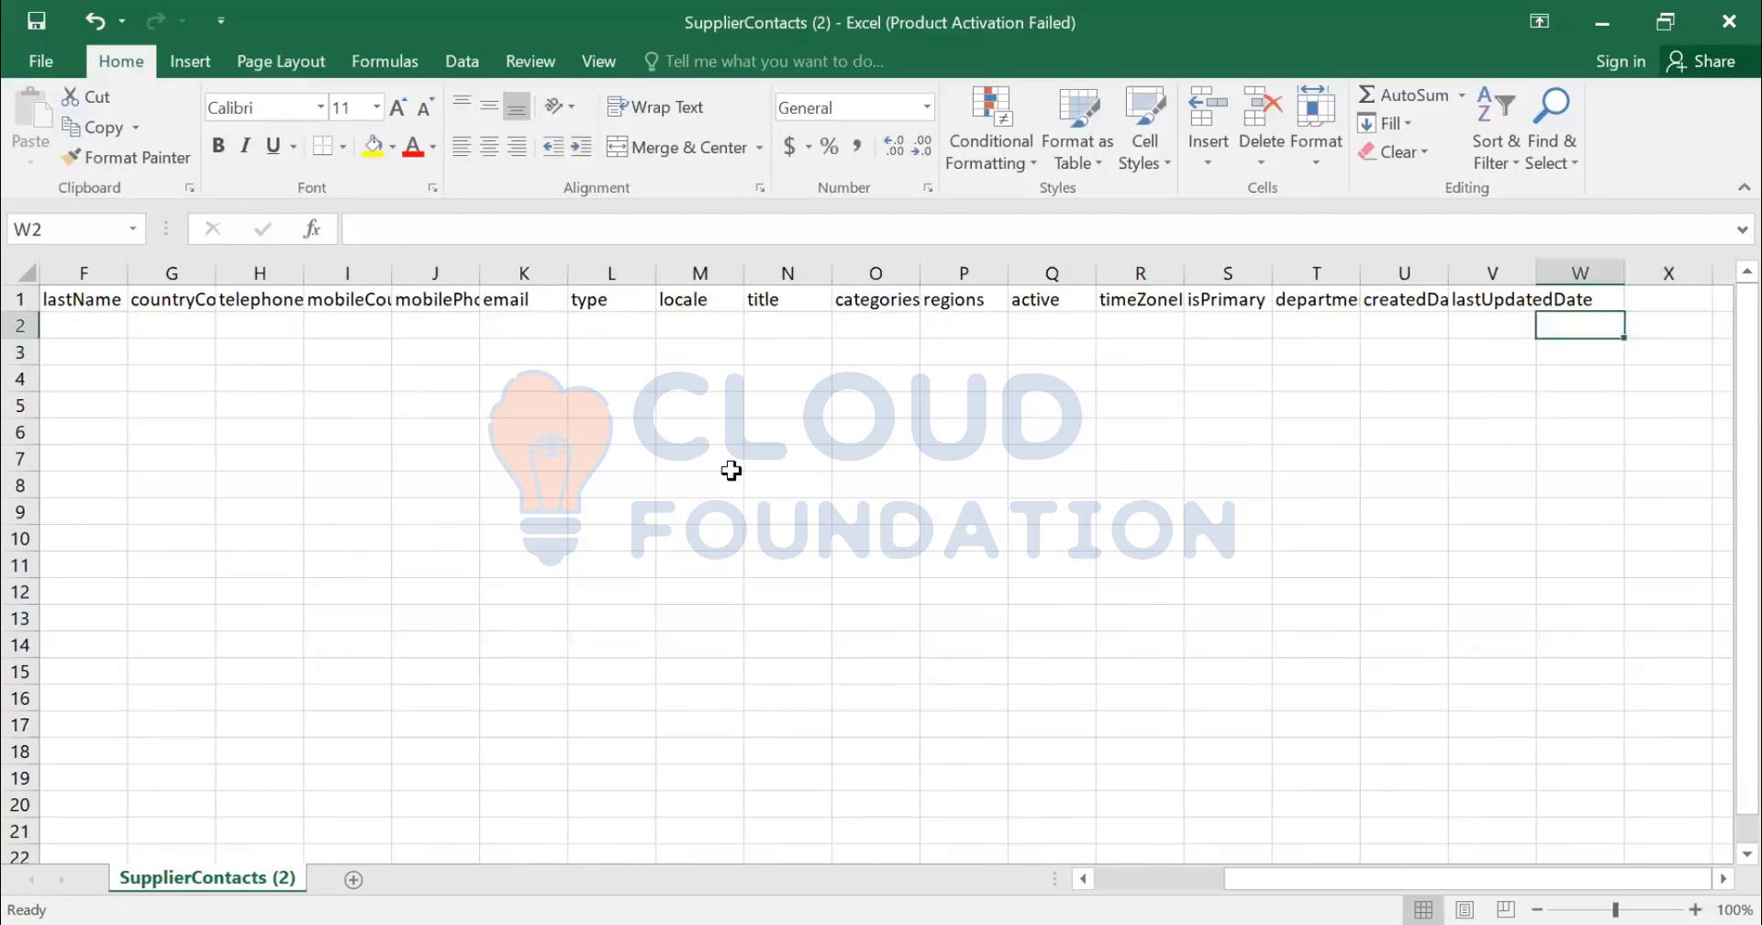
key(Left)
key(Left)
key(Left)
key(Left)
key(Up)
key(Down)
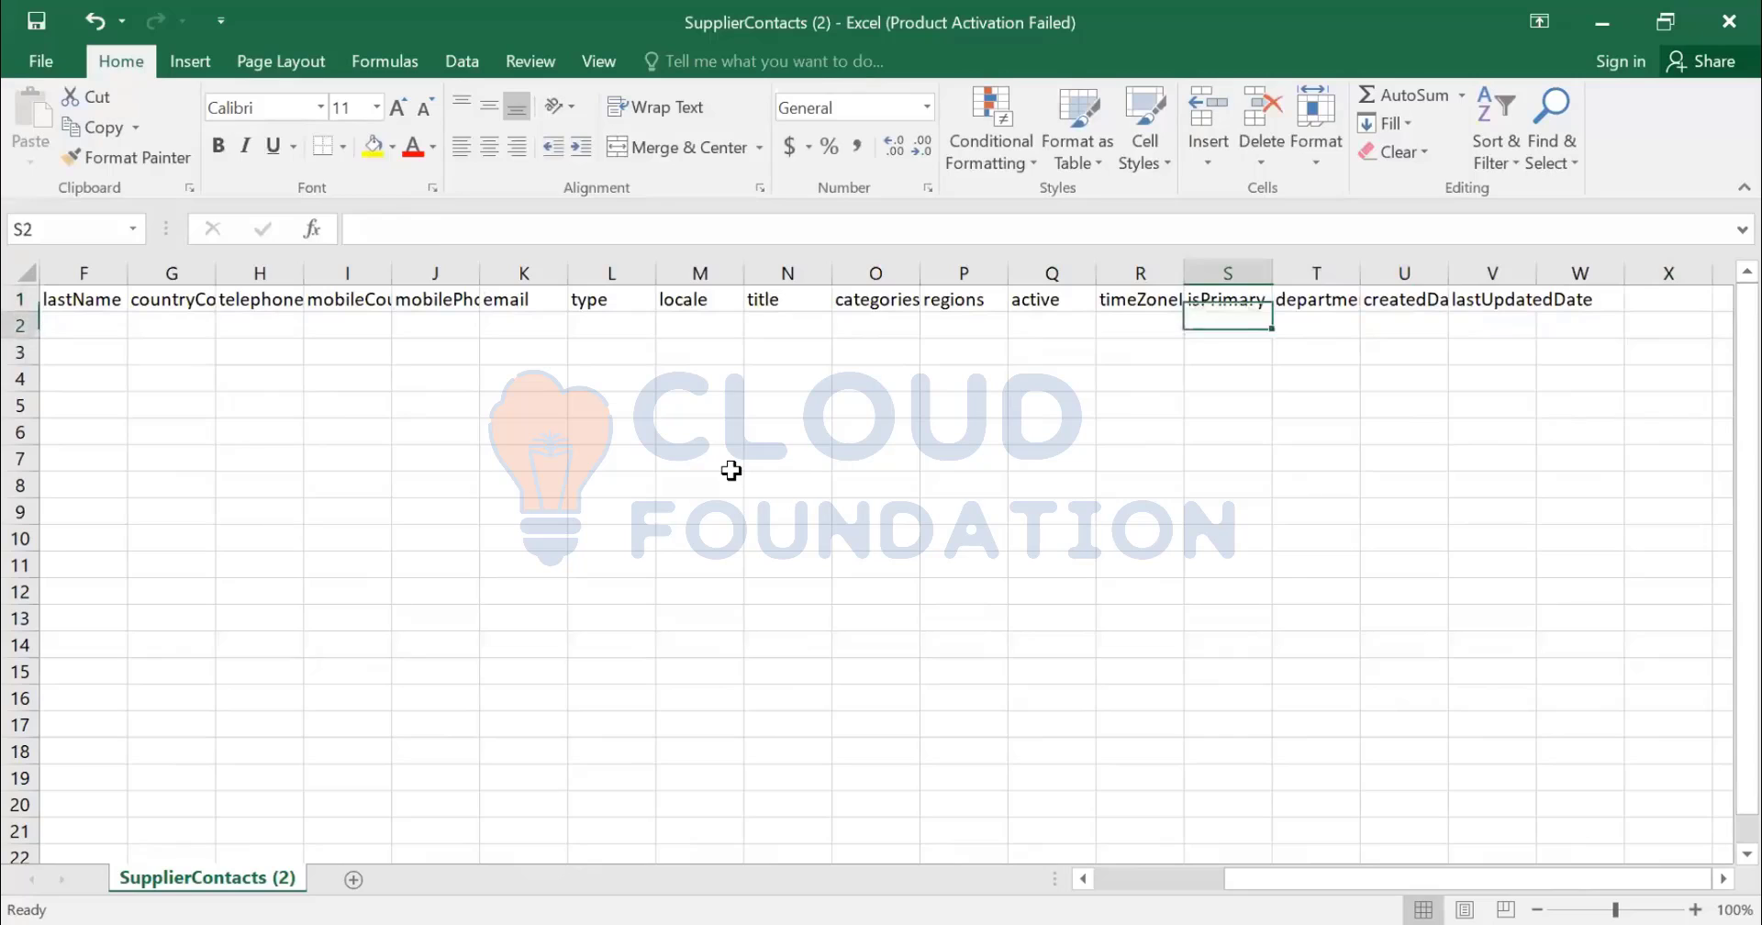
key(Left)
key(Left)
key(Left)
key(Right)
key(Right)
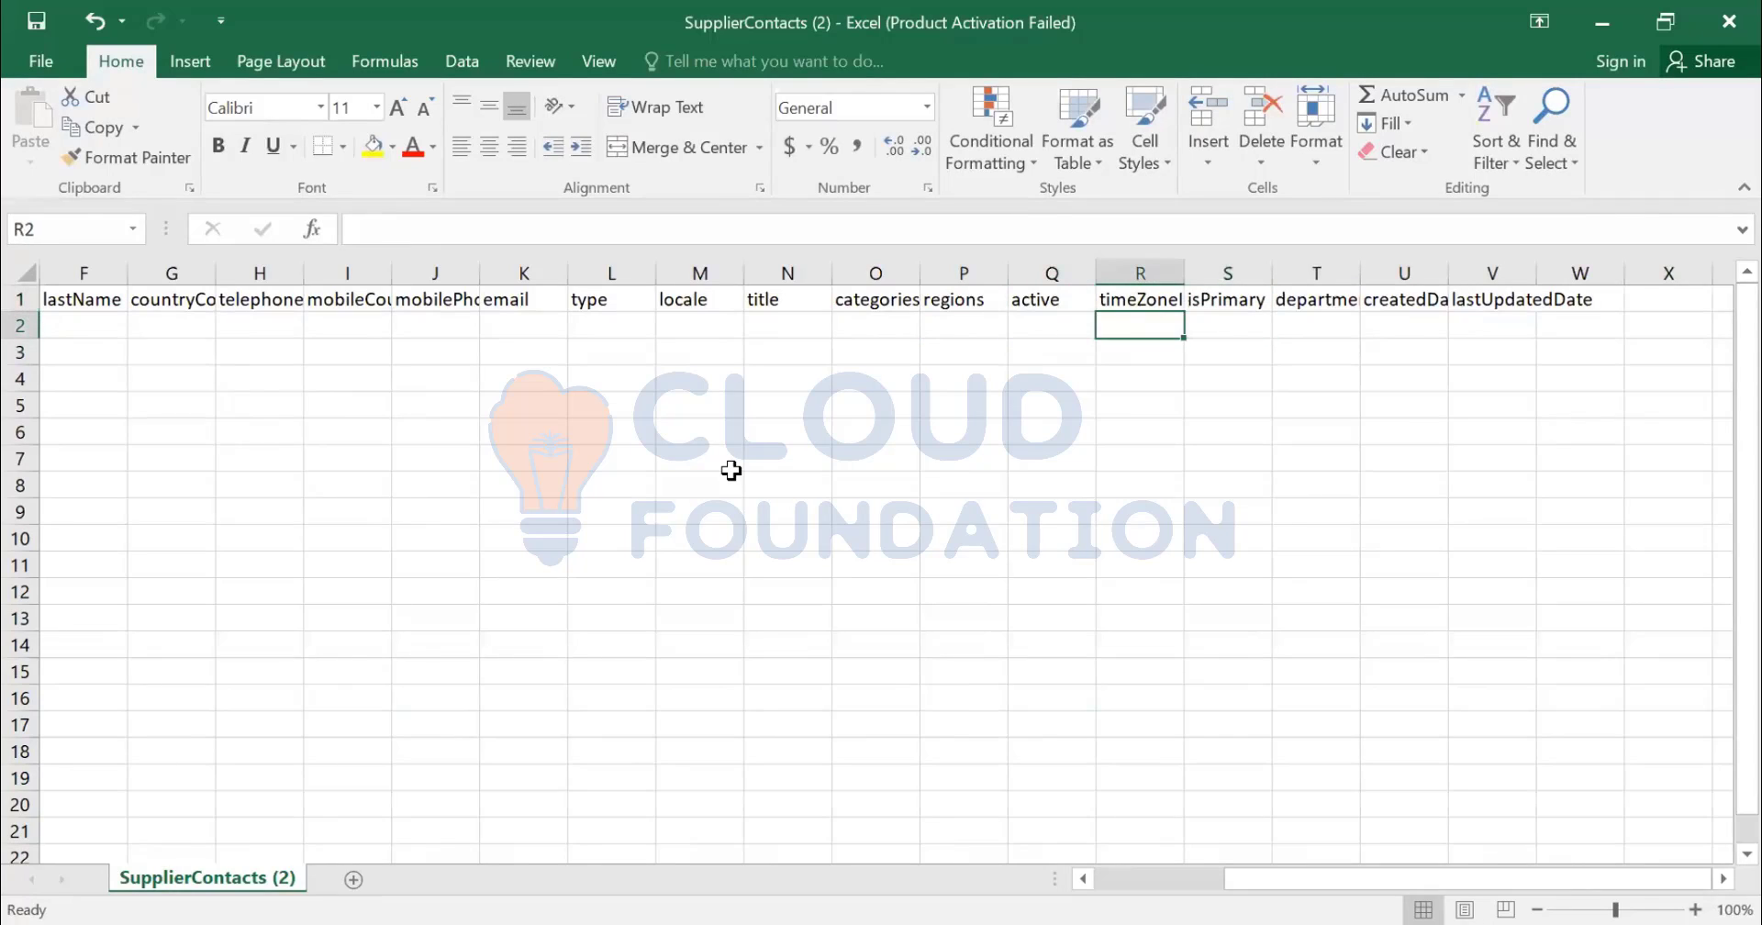
key(Right)
key(Down)
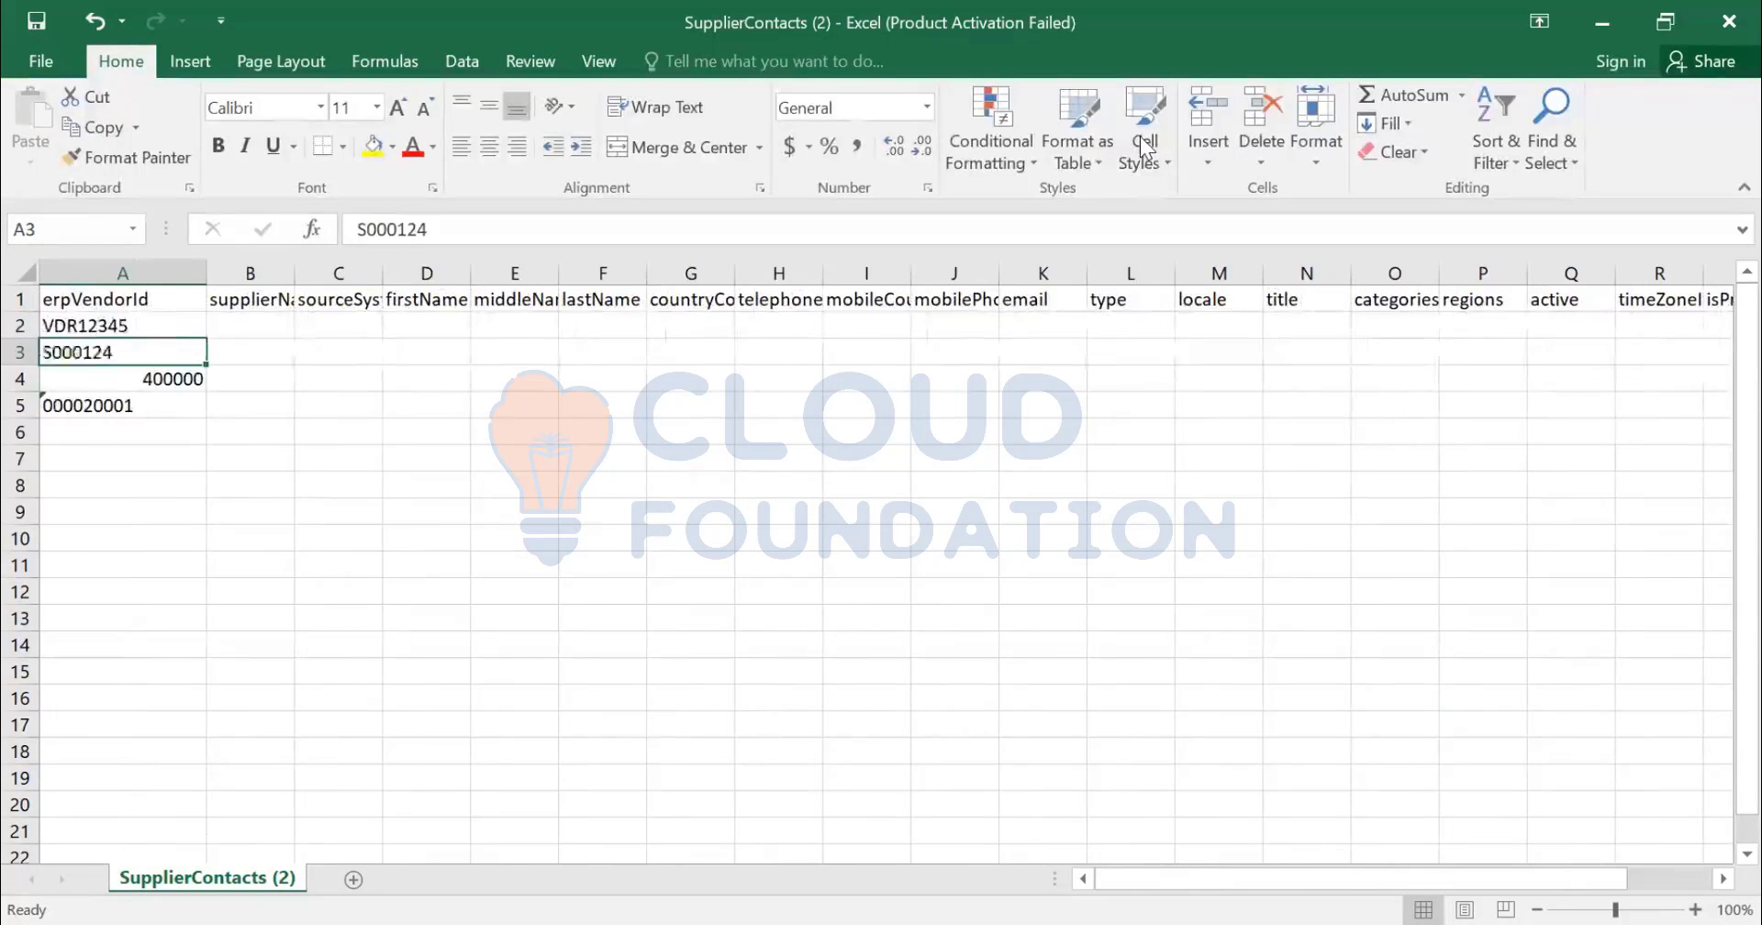
key(alt+Tab)
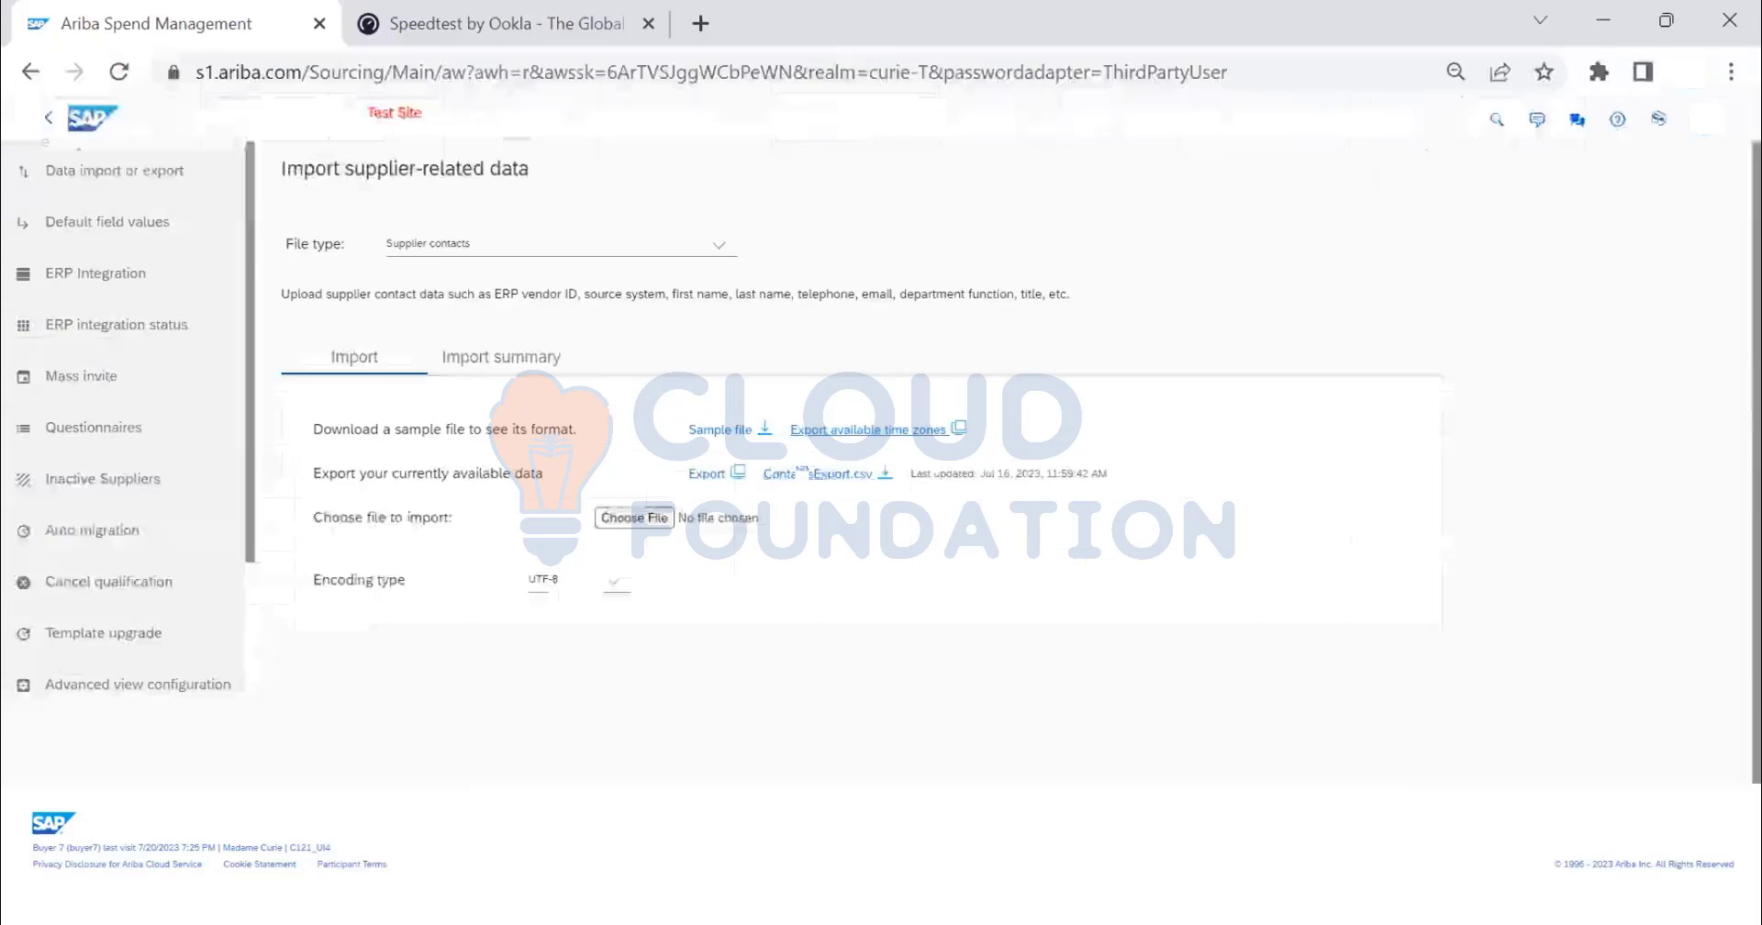
- Export the existing supplier contacts and open the downloaded ContactsExport (1).csv in Excel
click(711, 475)
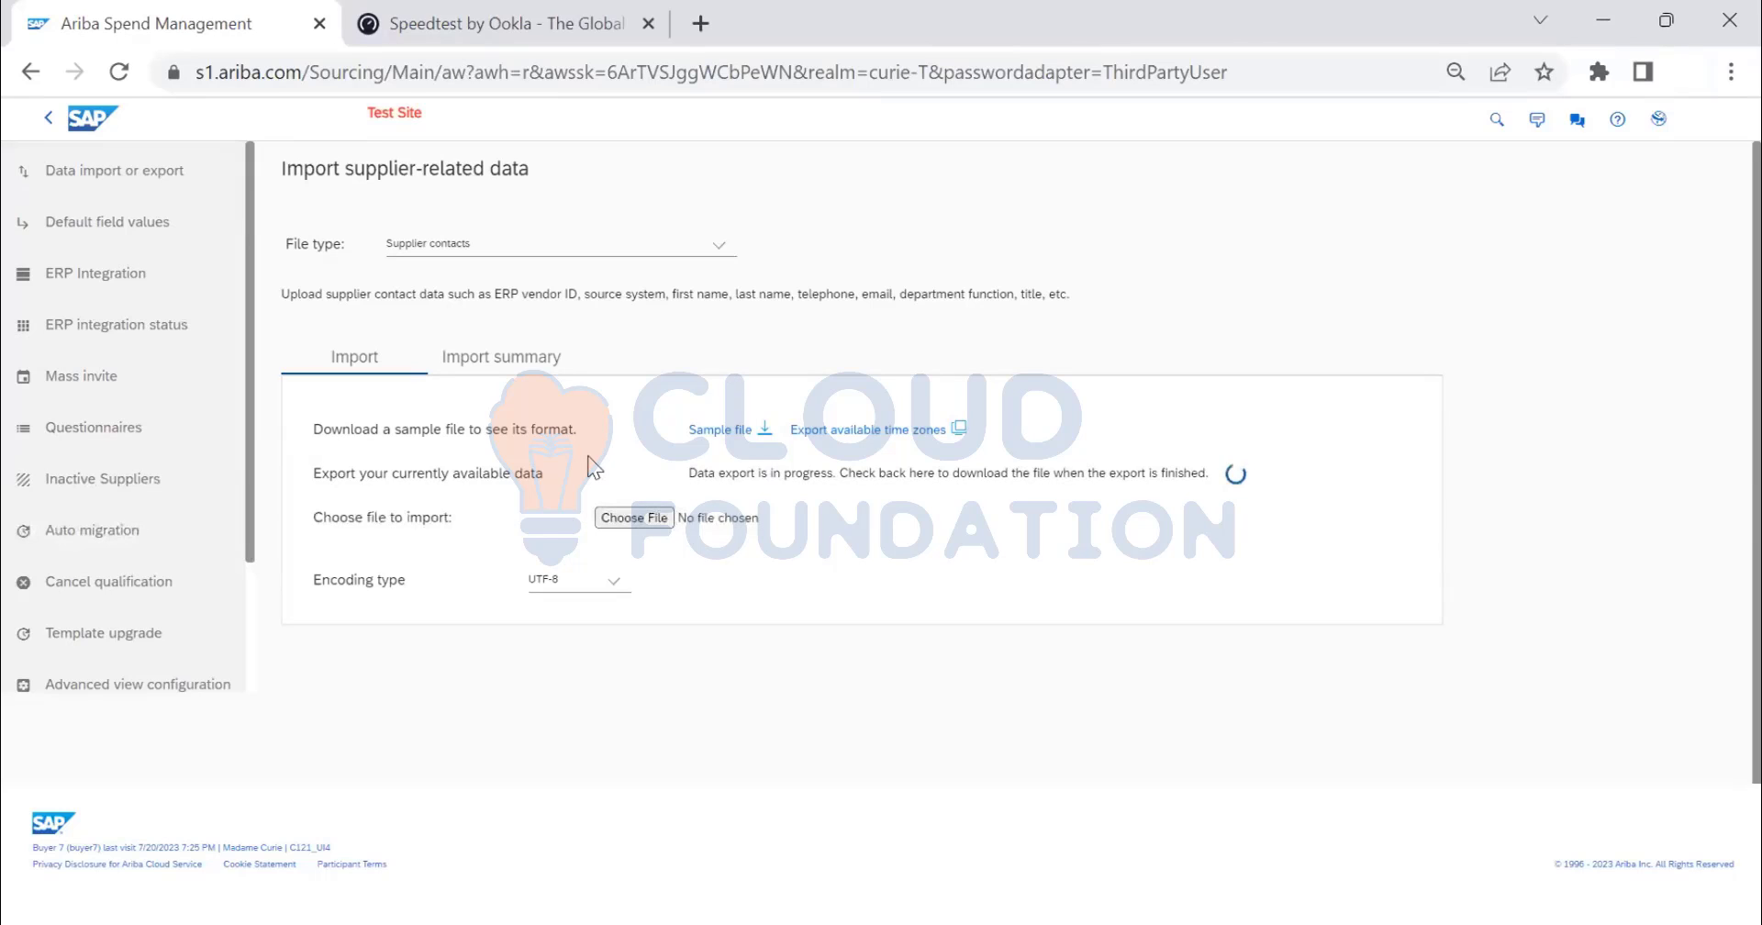
click(822, 475)
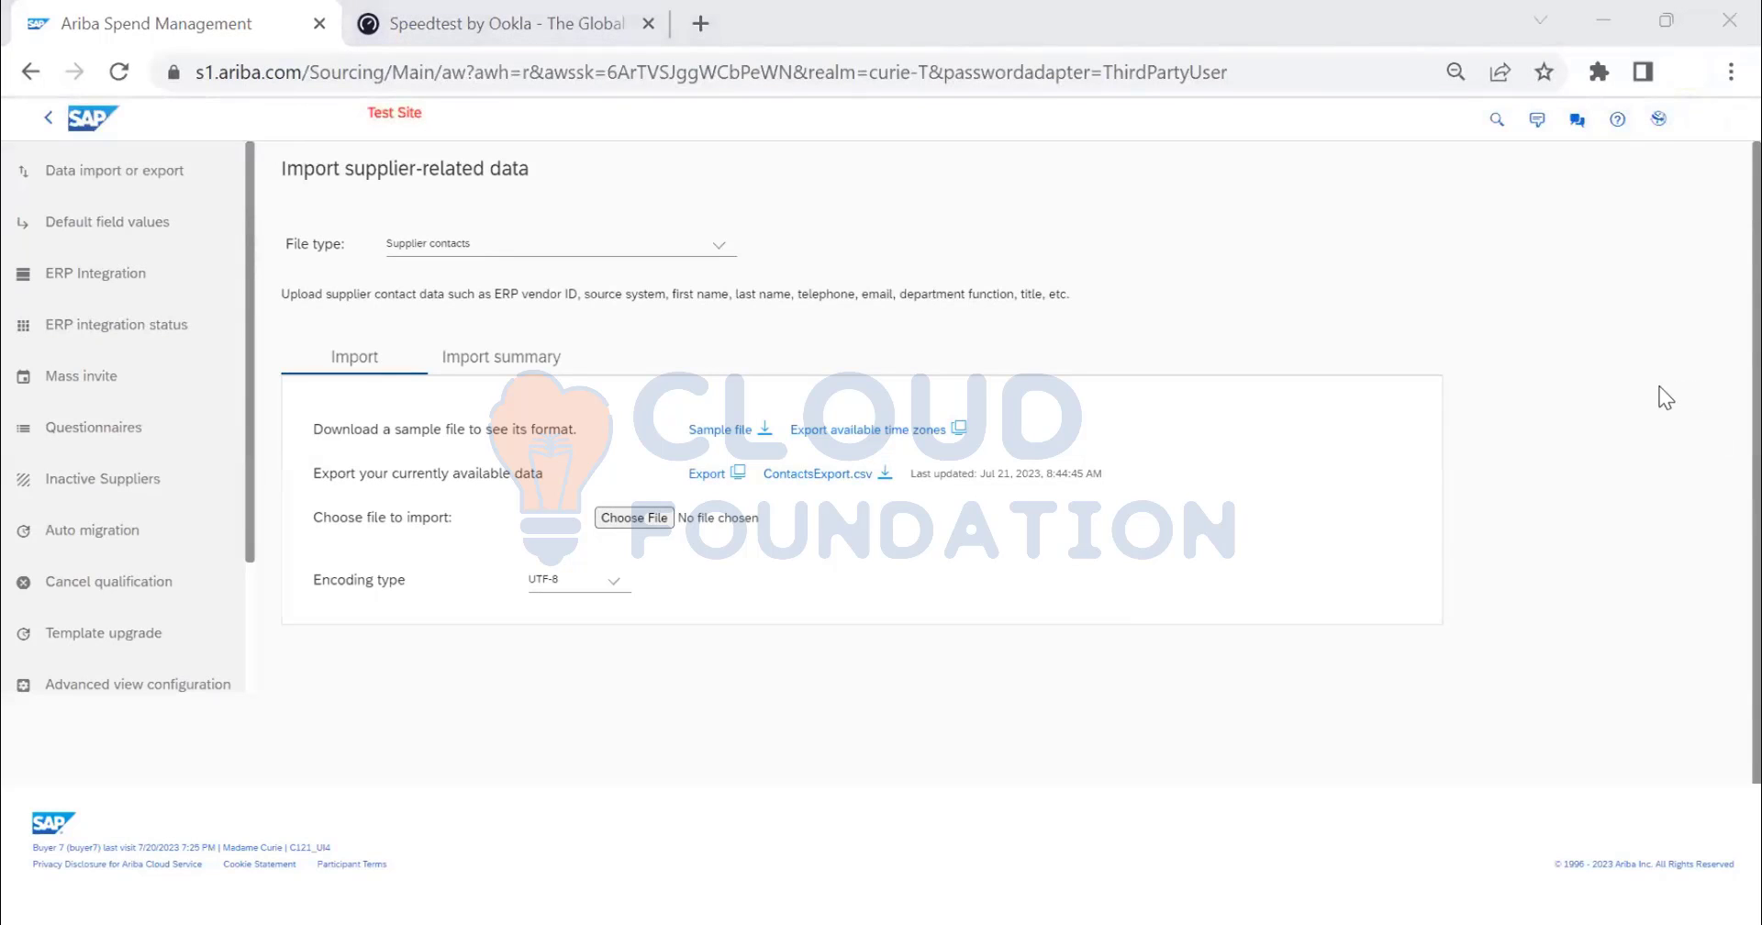
click(1631, 384)
click(817, 476)
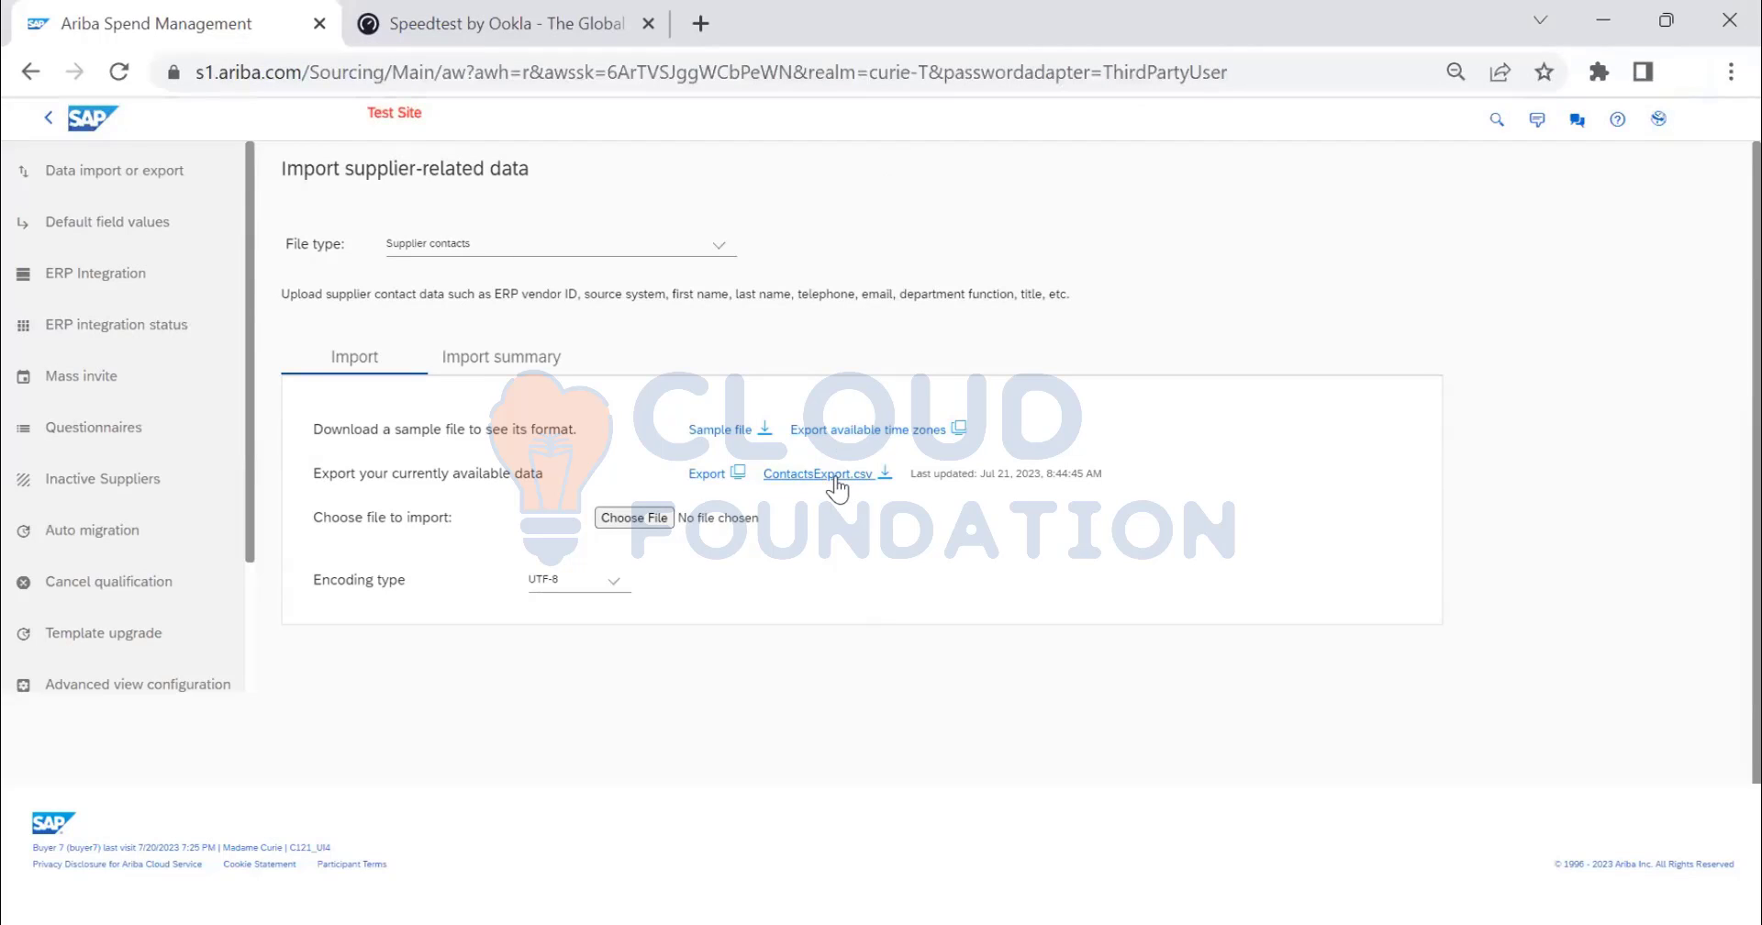
click(856, 476)
click(293, 886)
click(372, 710)
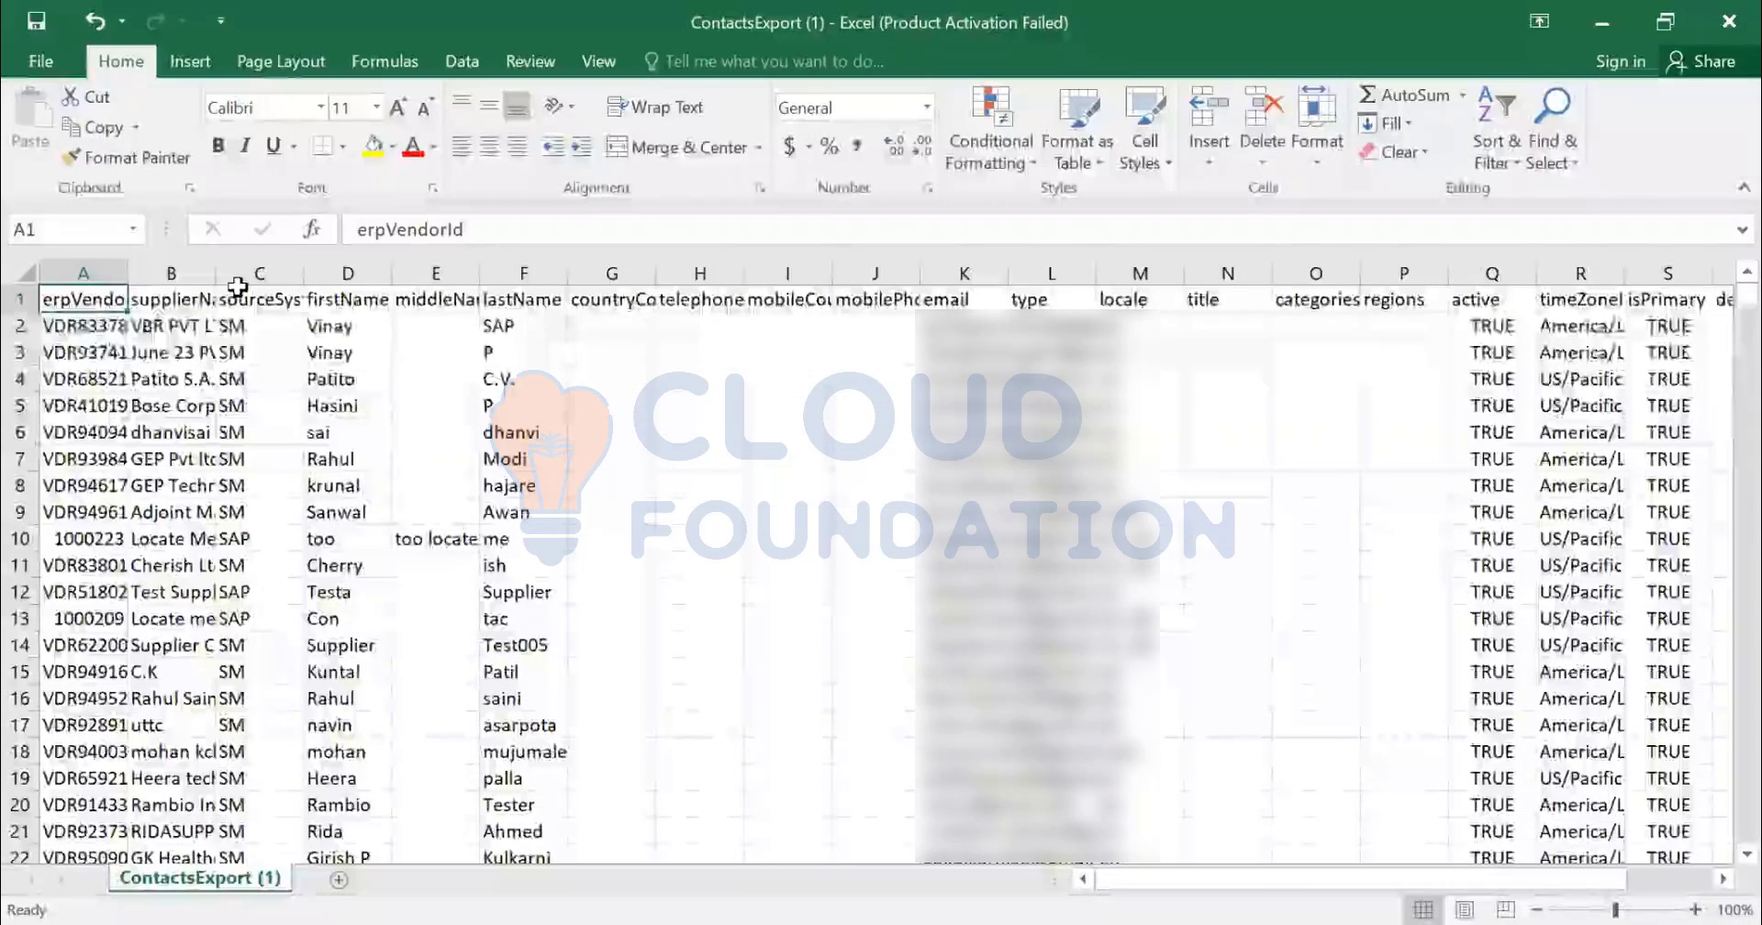
- Autofit the vendor ID and email columns and re-enter vendor ID 1000223 in A10
double_click(125, 272)
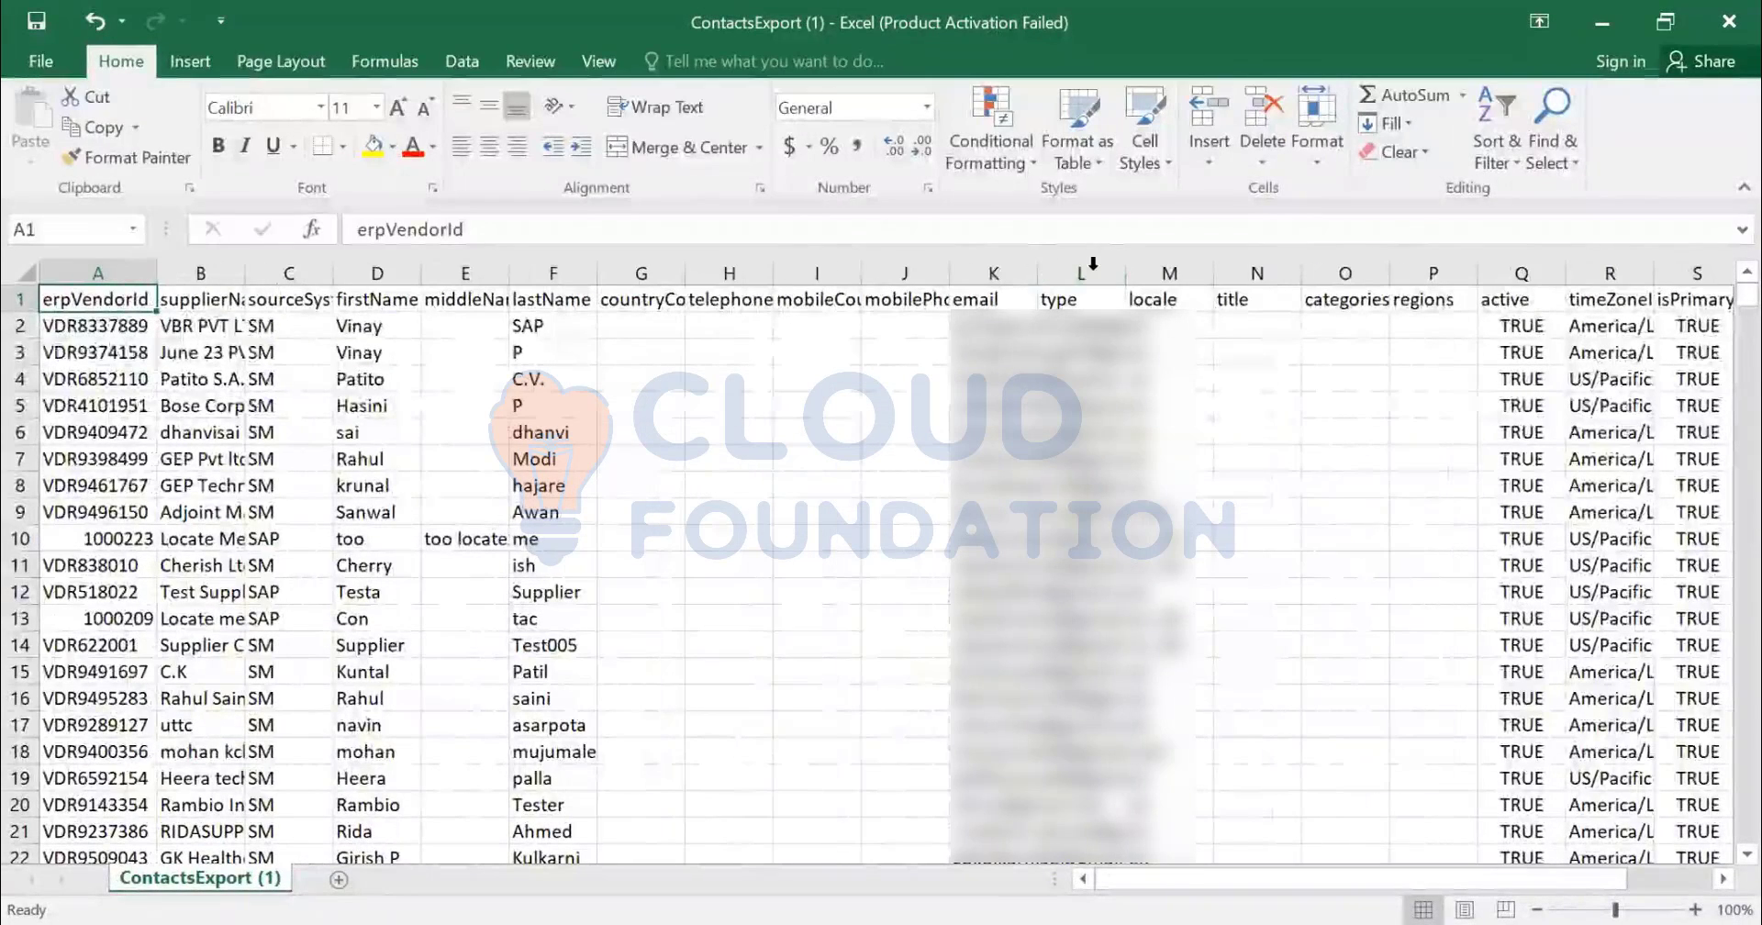
double_click(1038, 268)
click(73, 323)
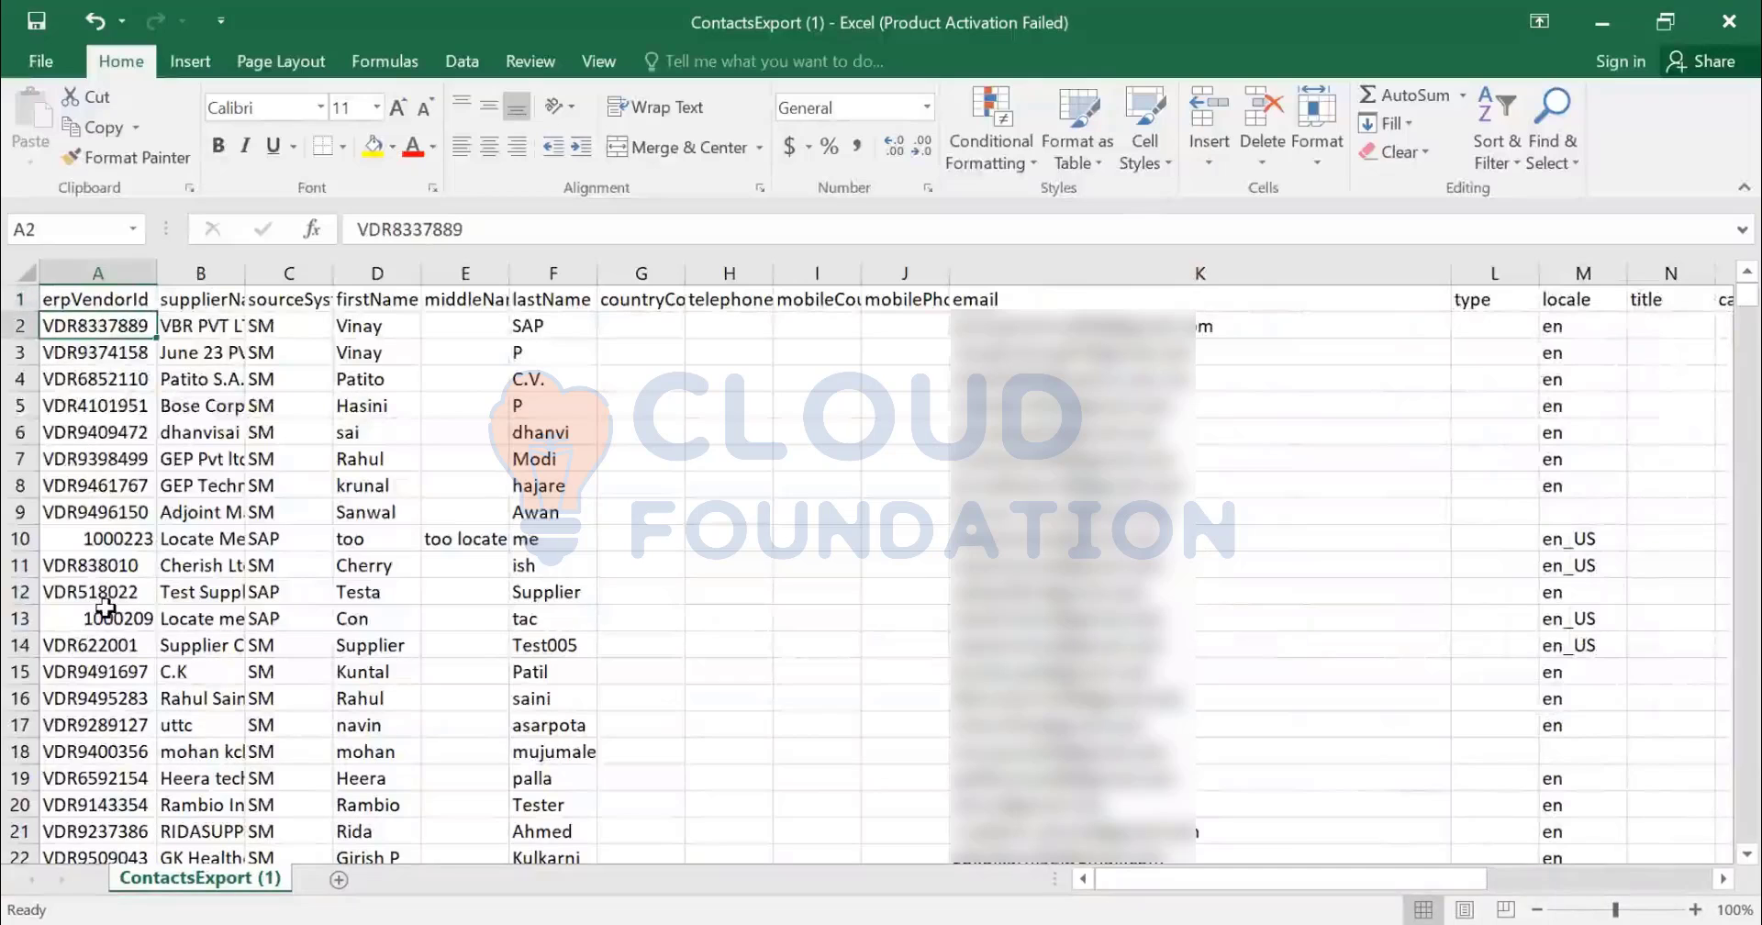
click(87, 543)
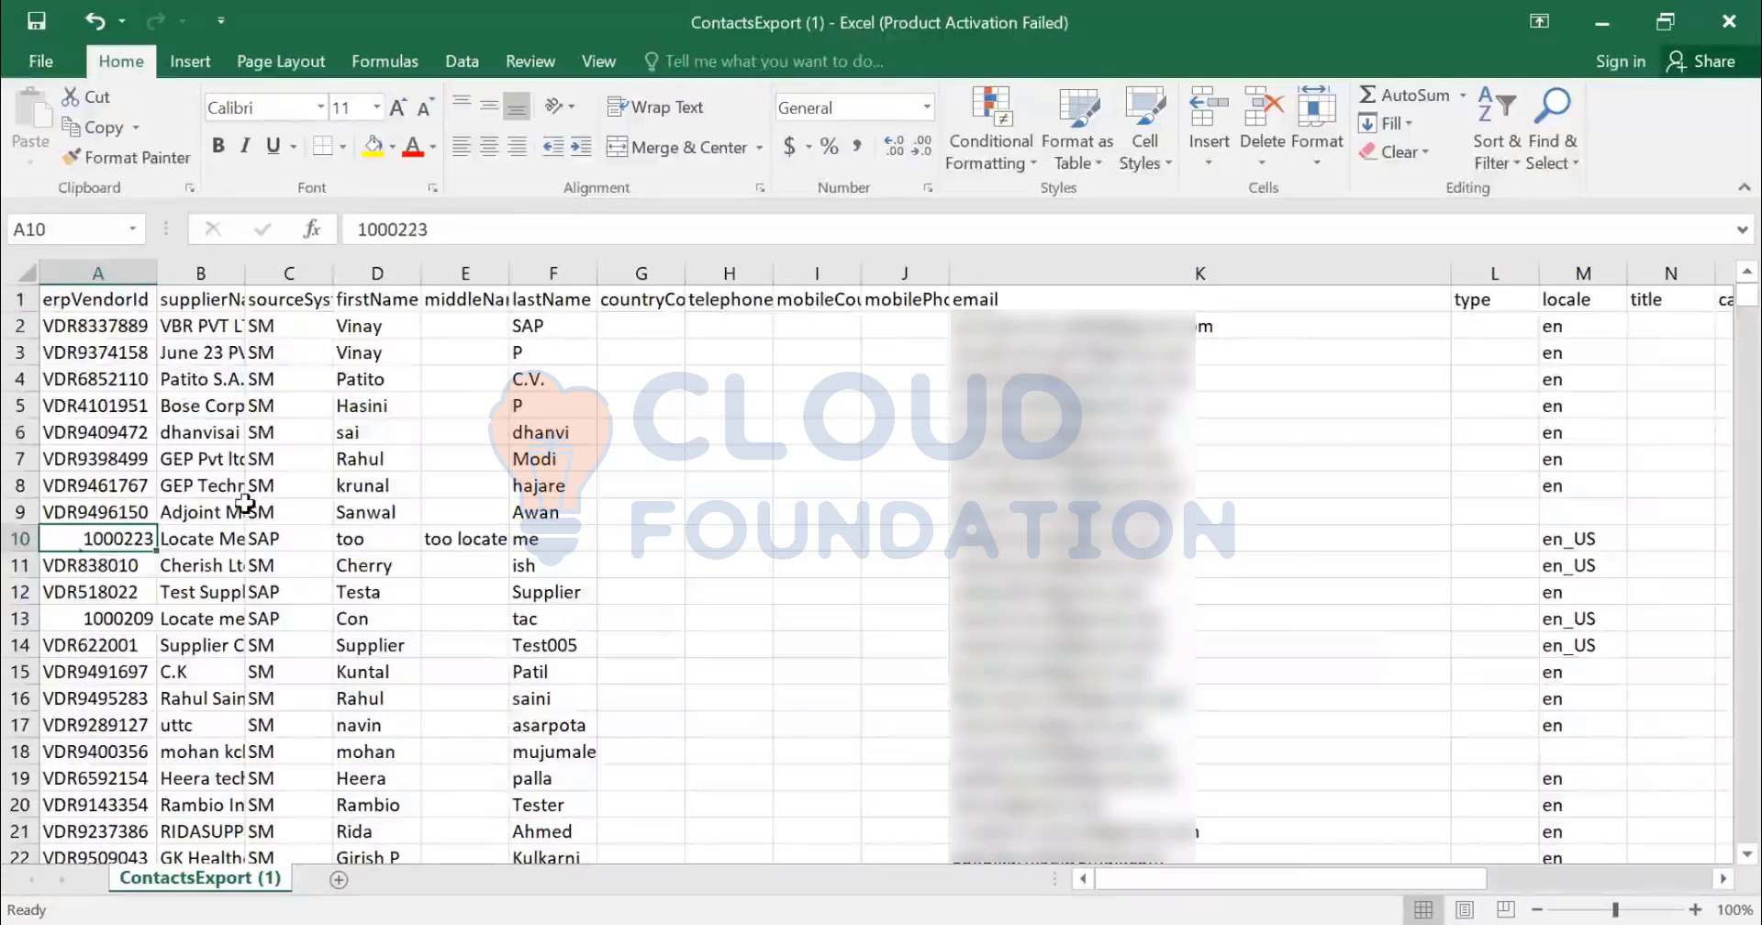
drag(442, 231, 261, 223)
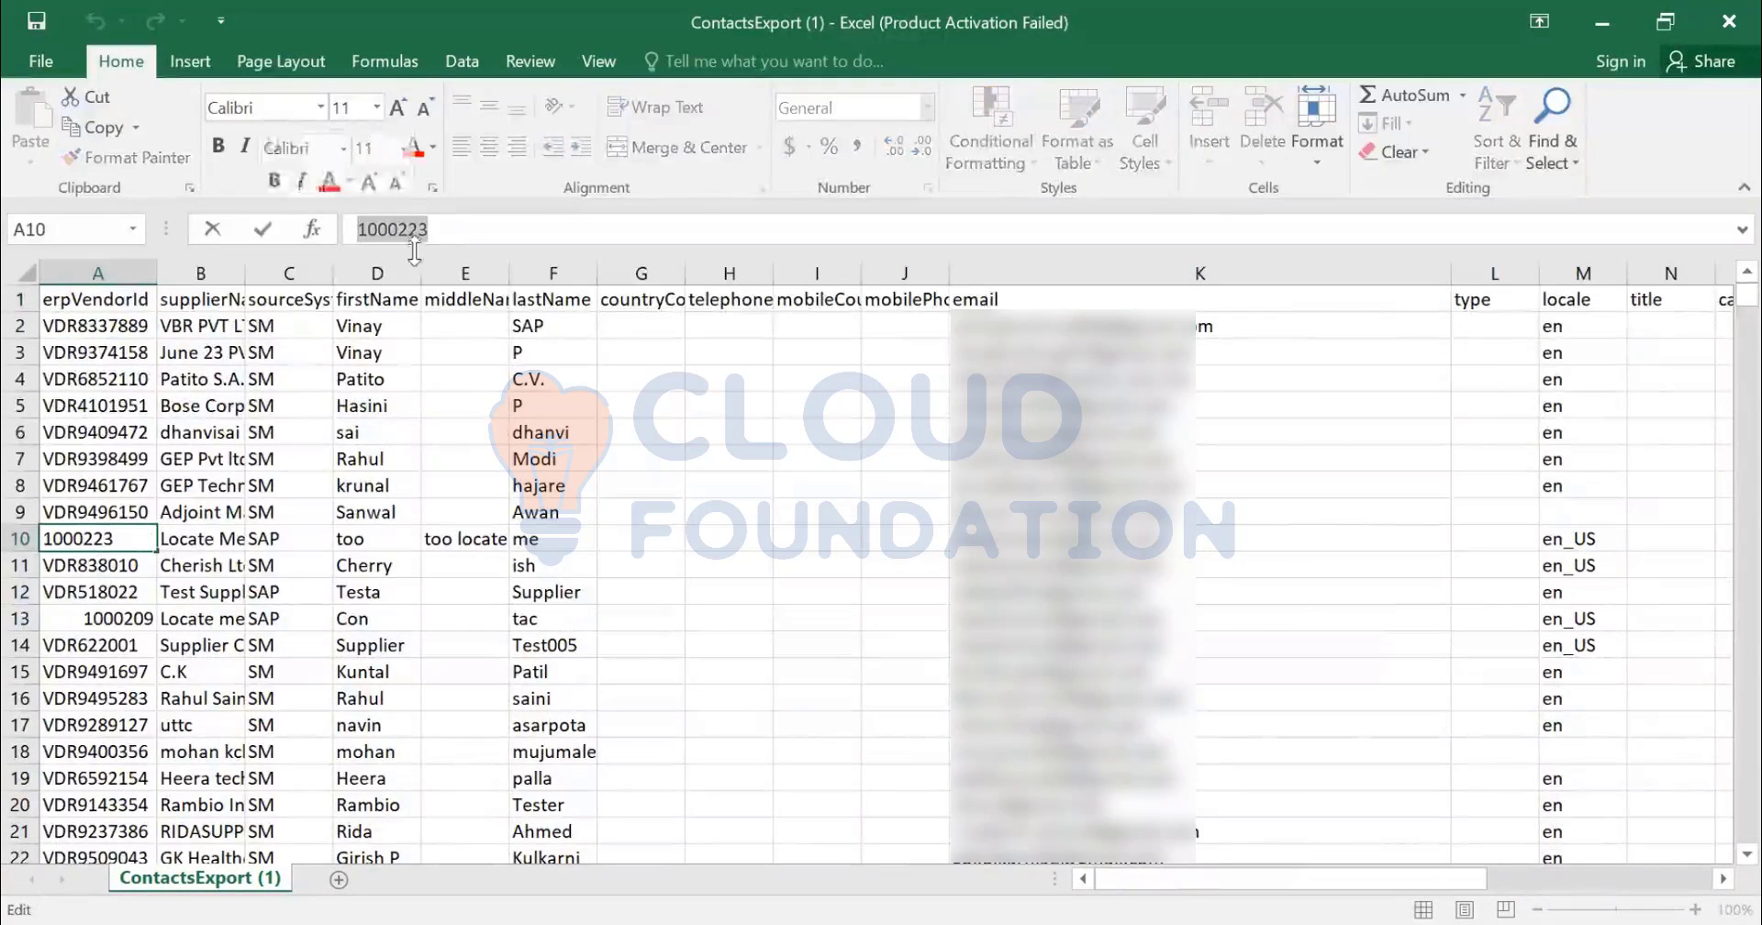
click(105, 618)
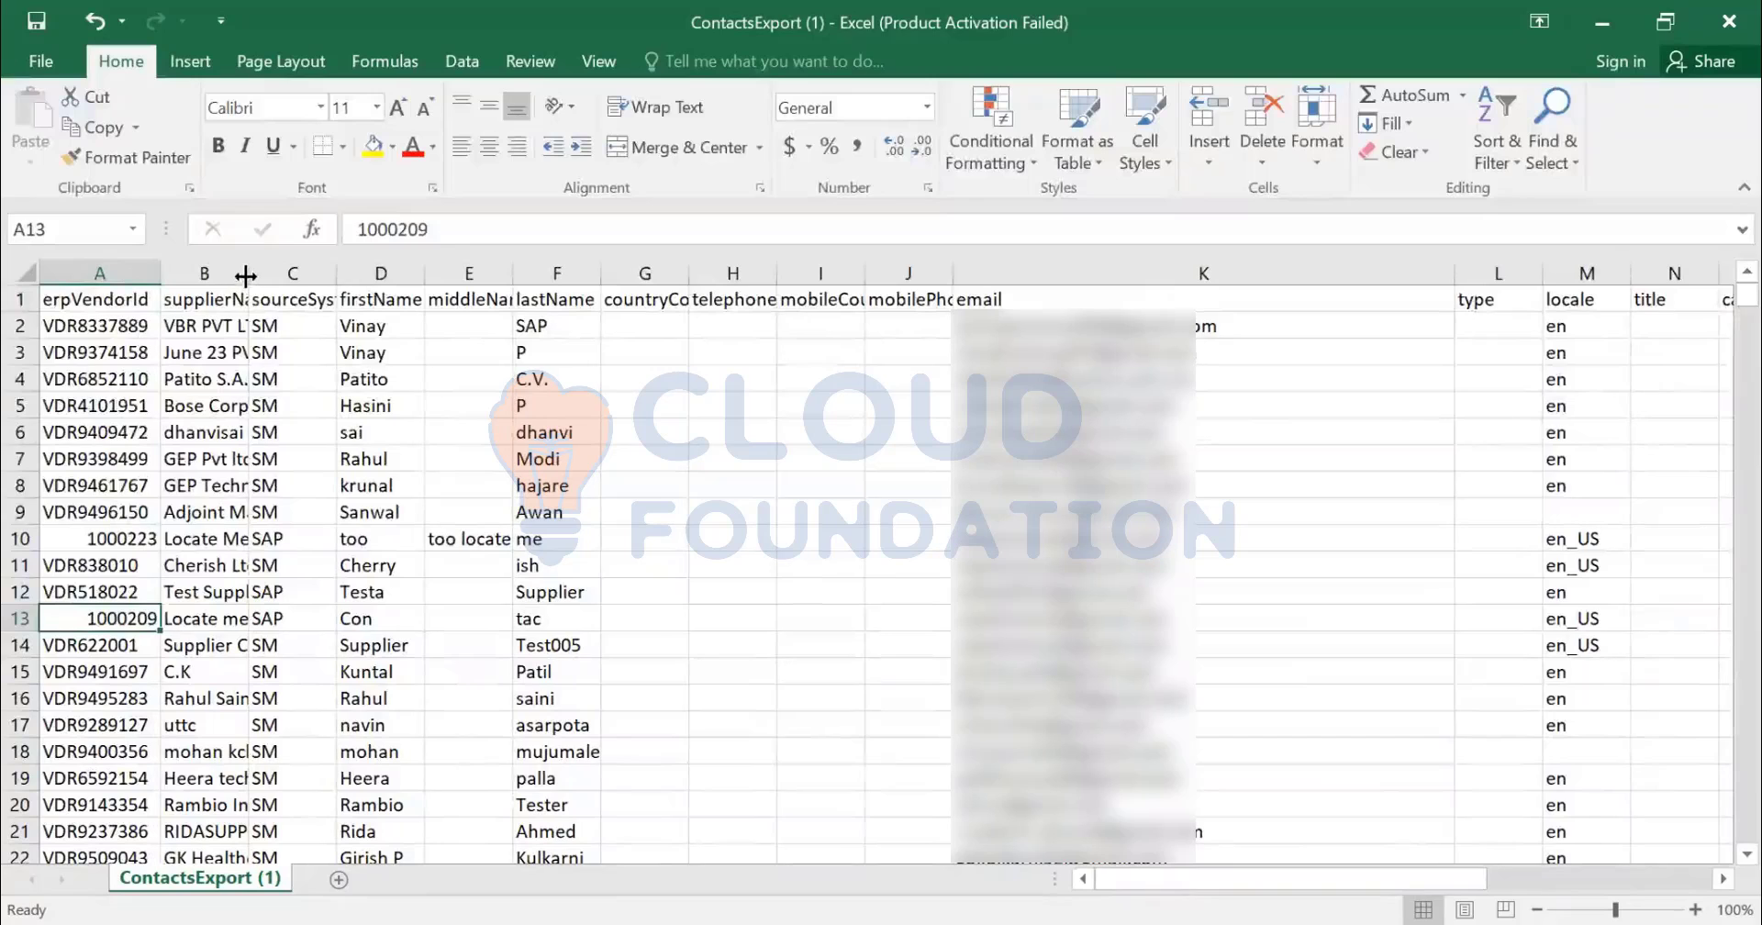
- Widen the supplierName and sourceSystem columns and check row 10's SAP source system
drag(246, 275, 524, 273)
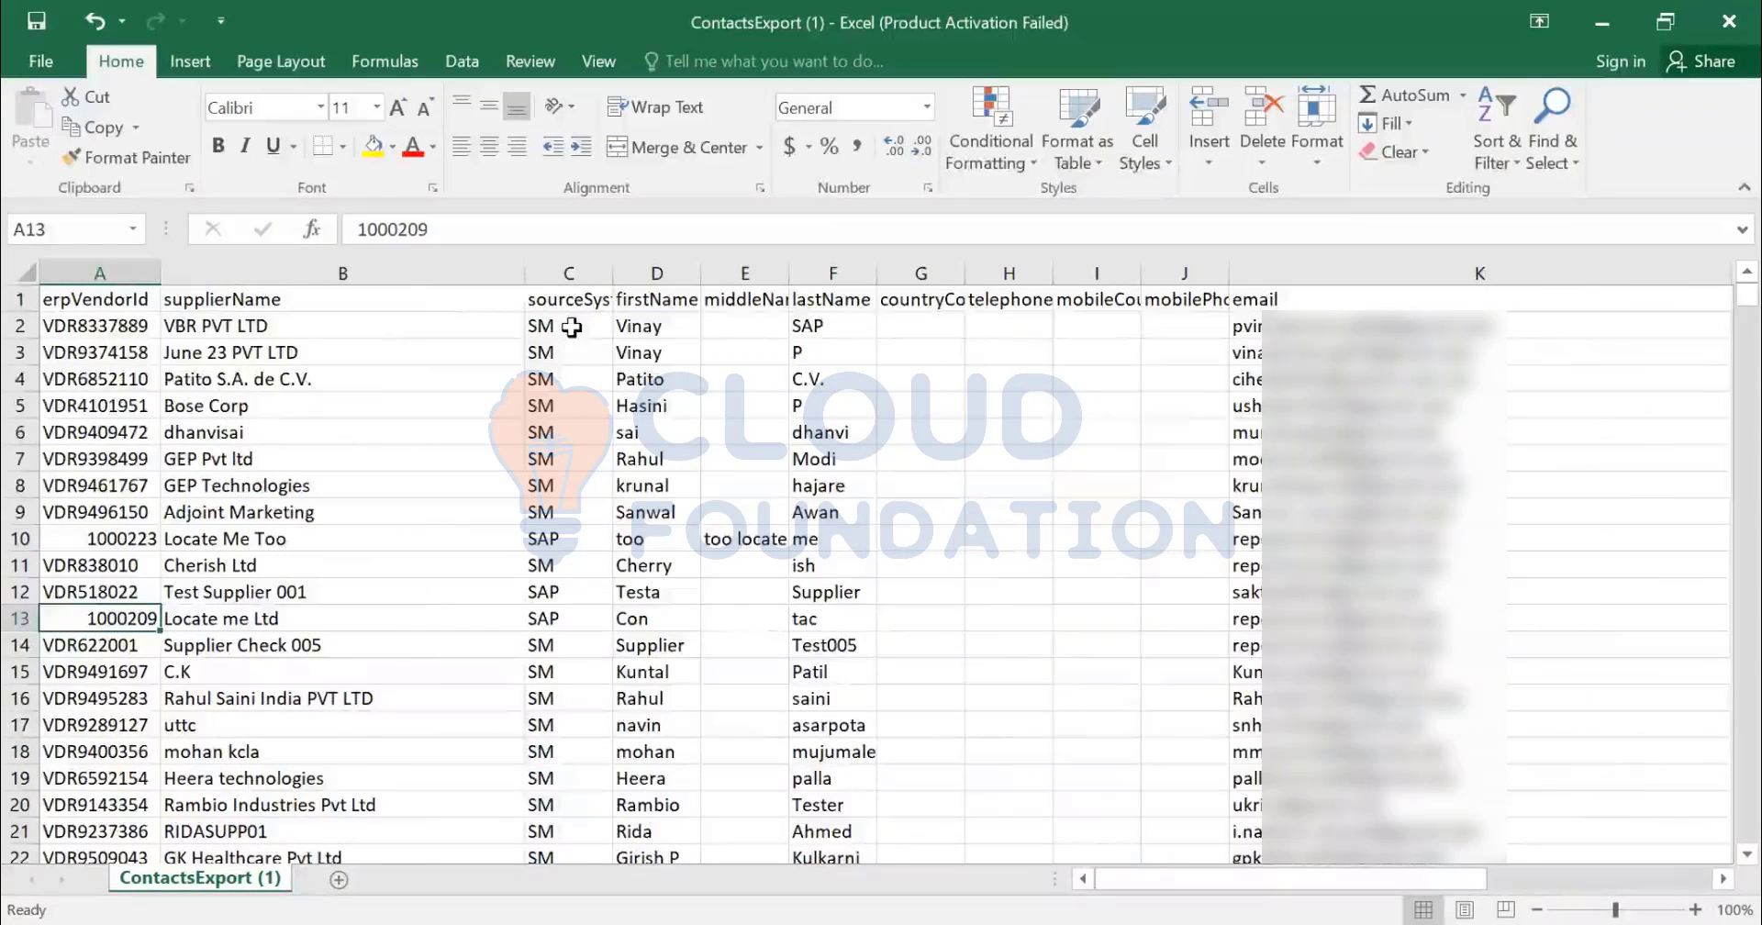
drag(571, 327, 587, 512)
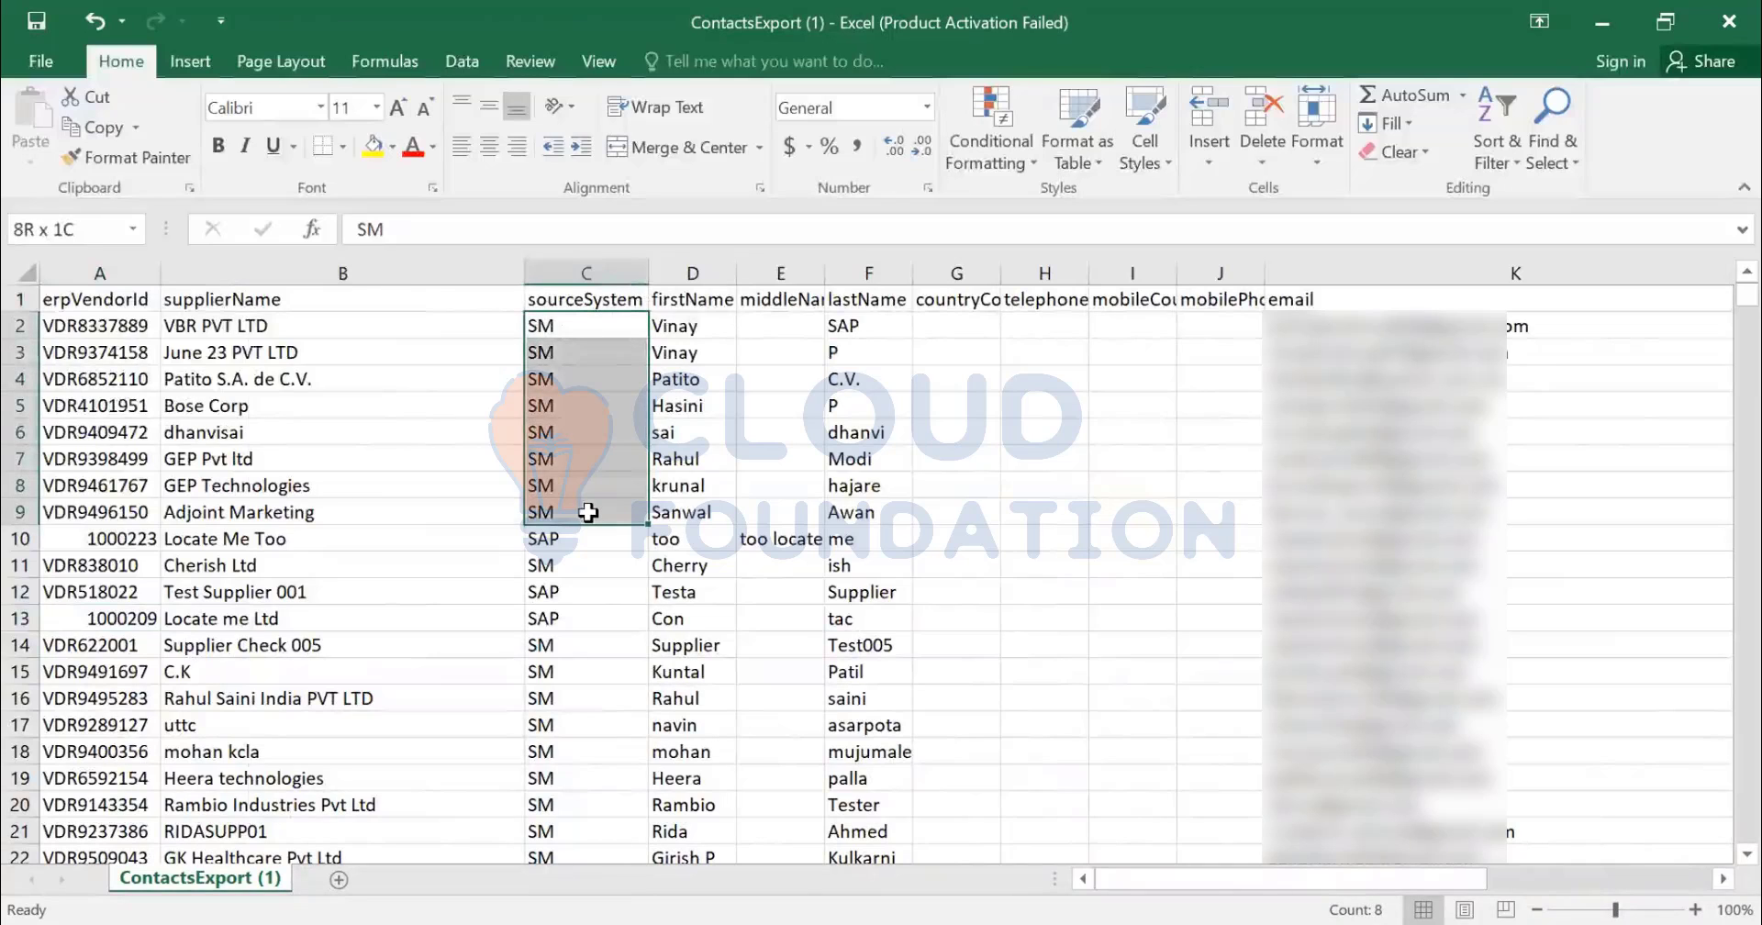
drag(97, 326, 101, 486)
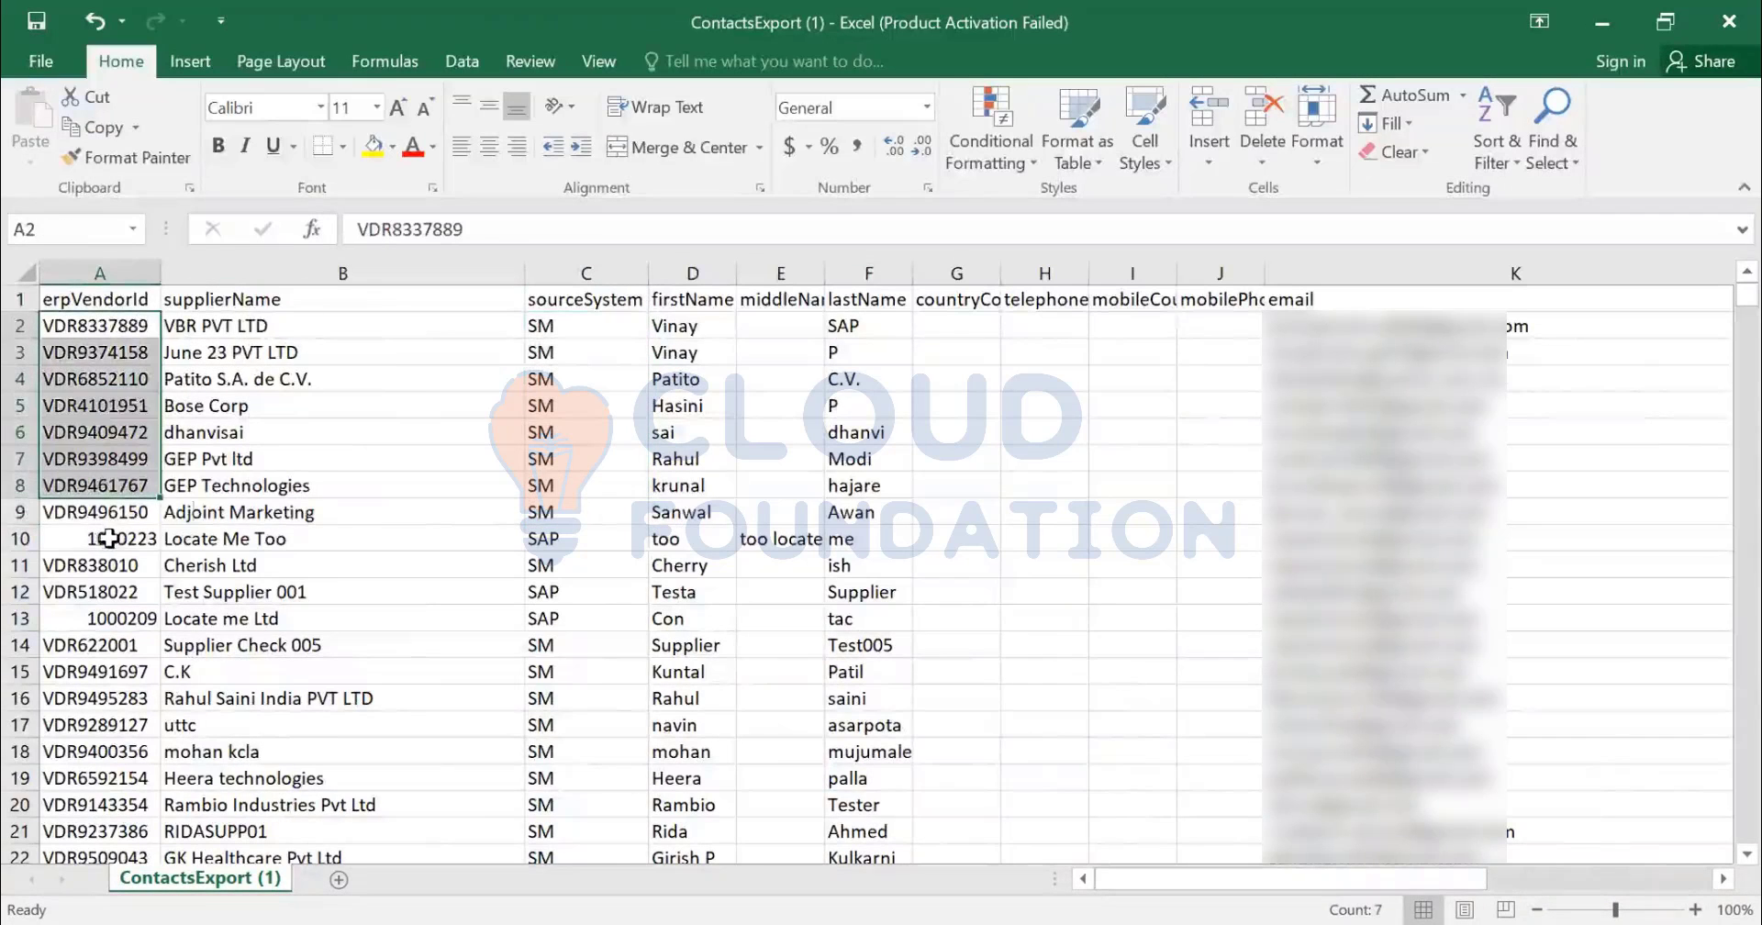
click(108, 538)
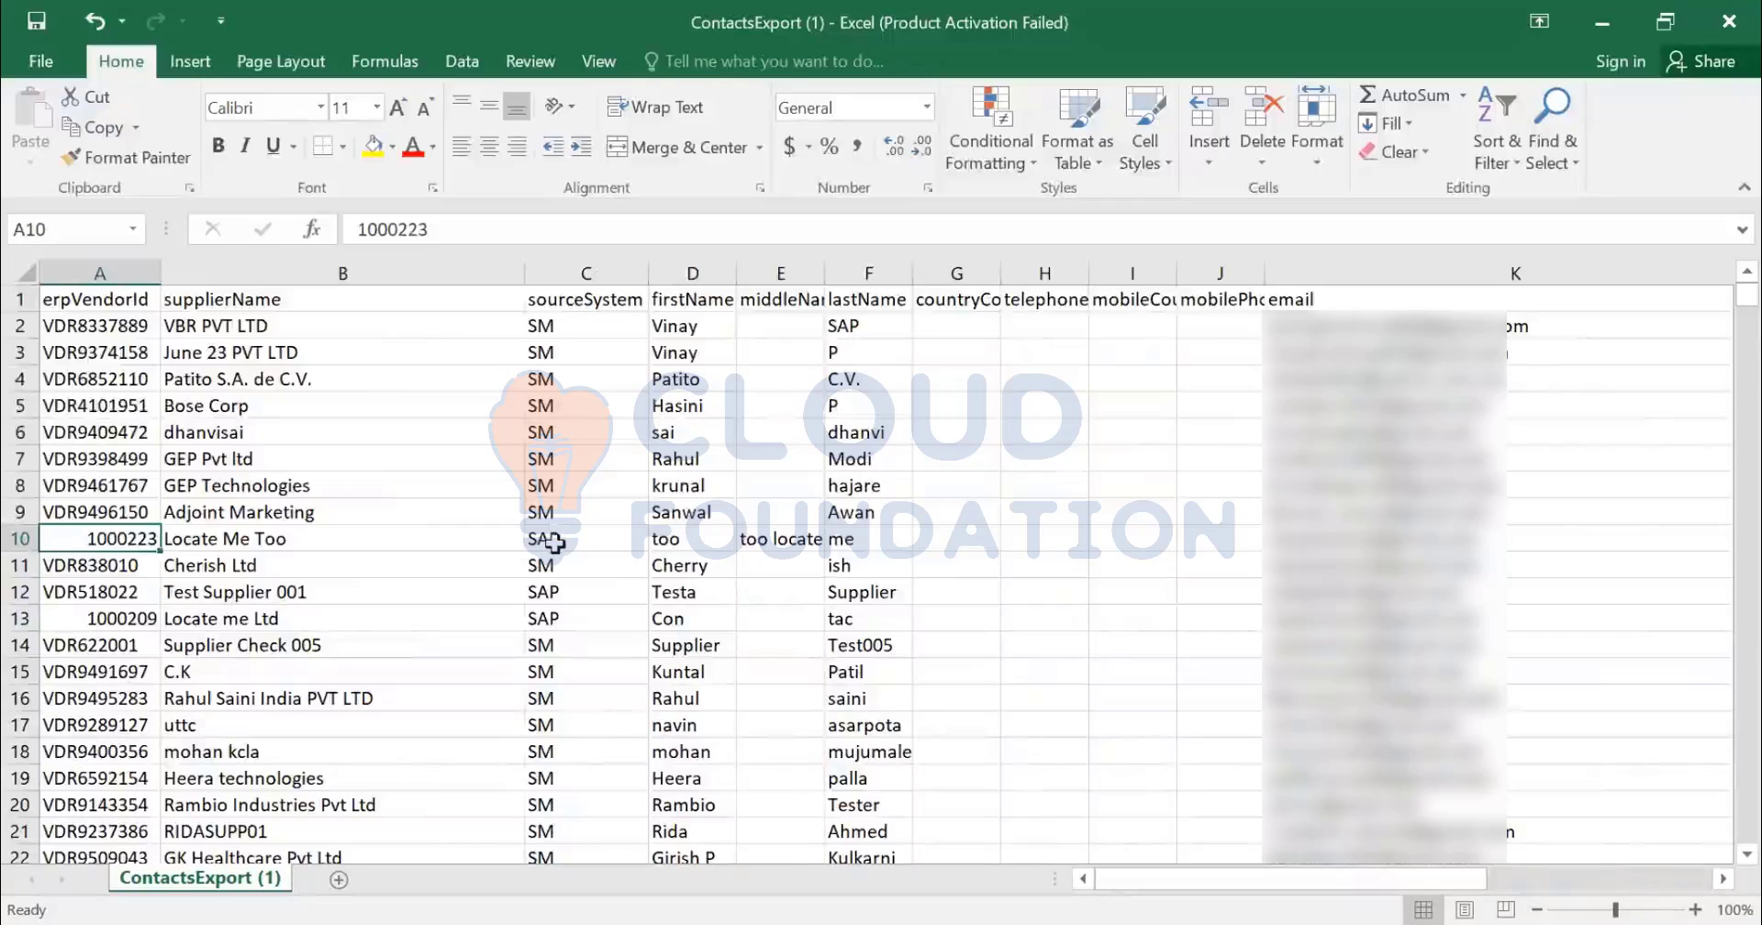
click(555, 543)
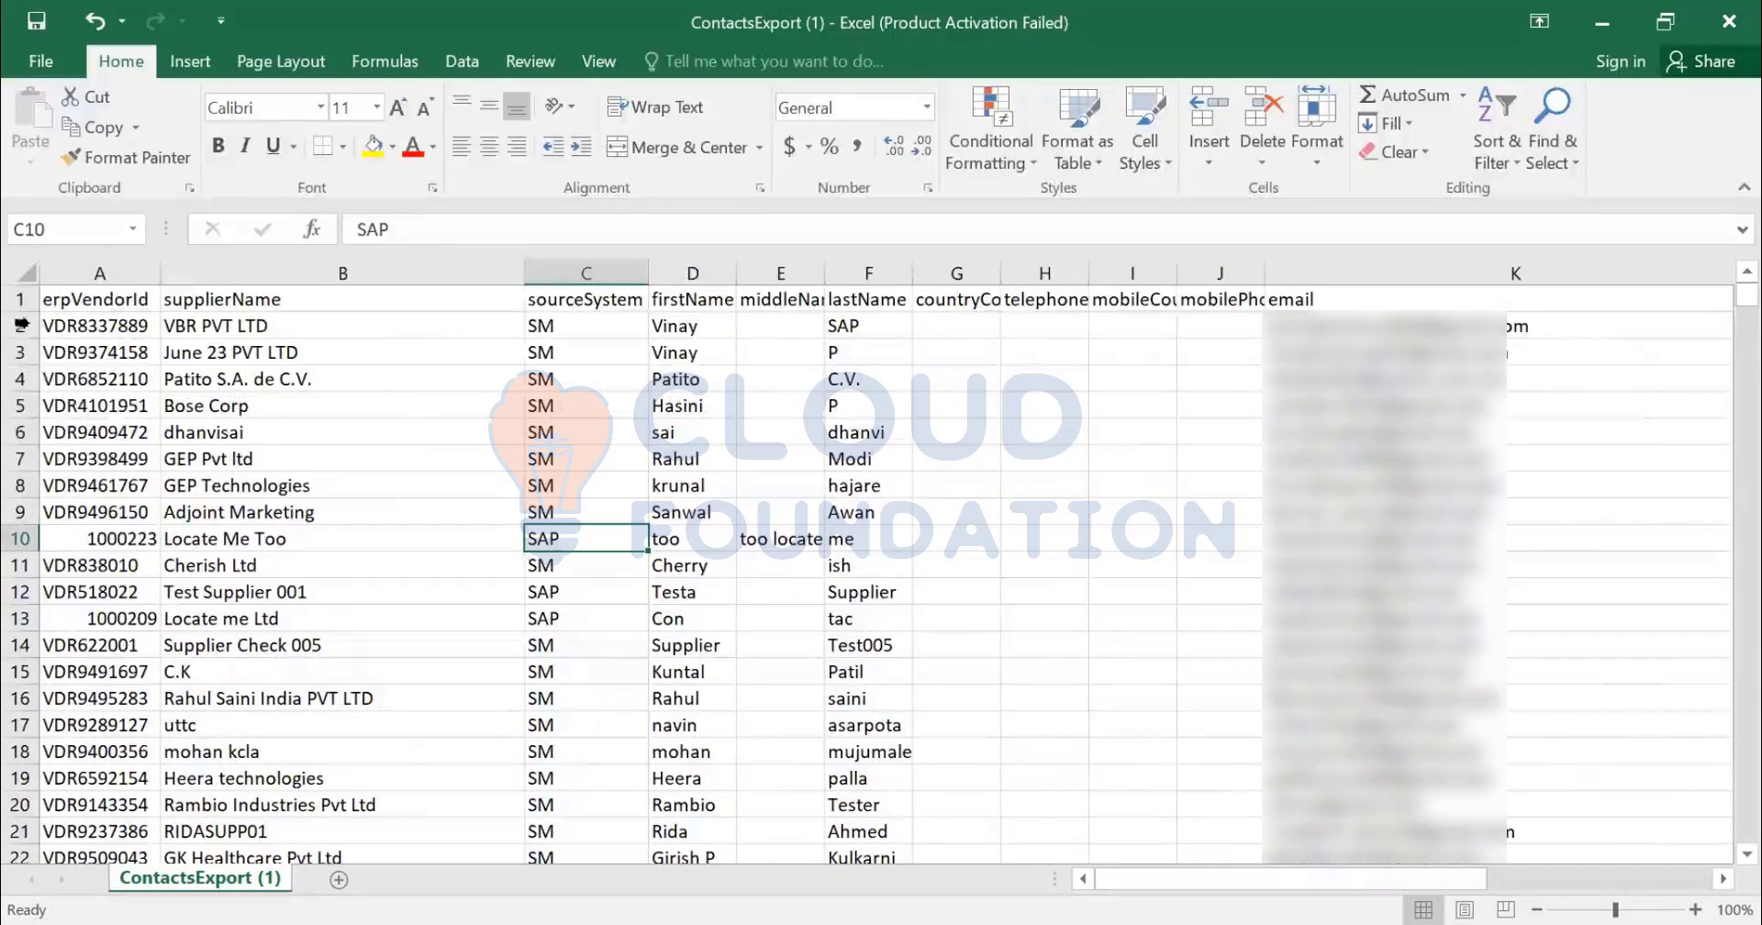
click(1338, 325)
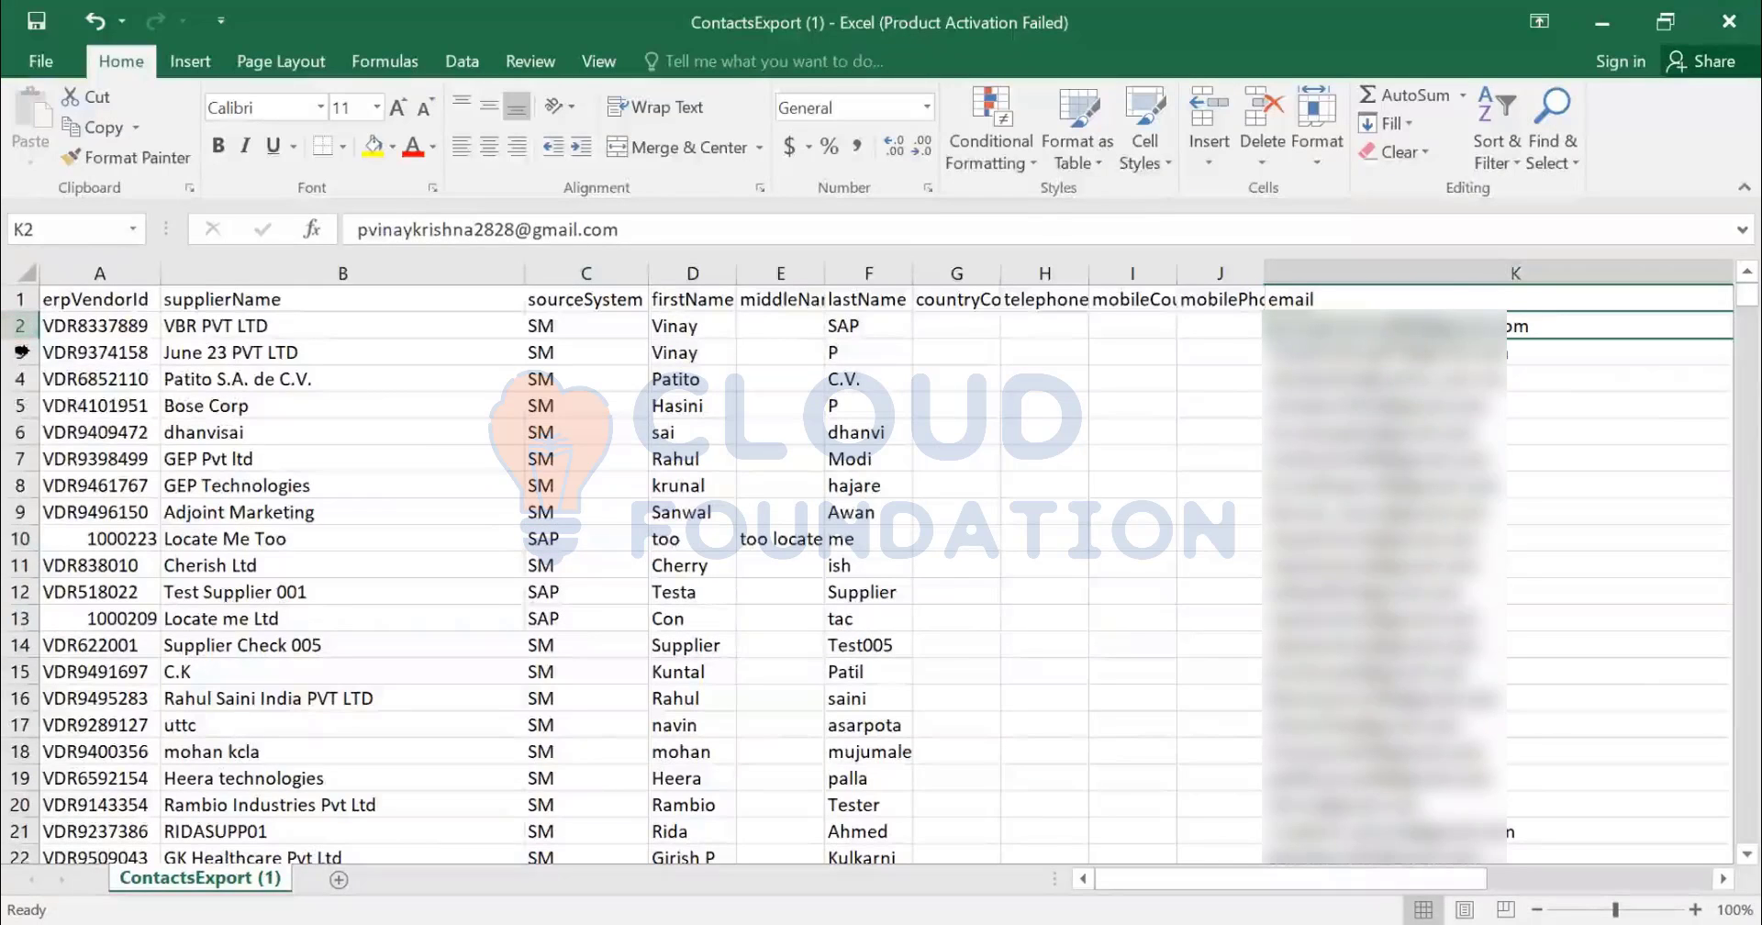
click(20, 352)
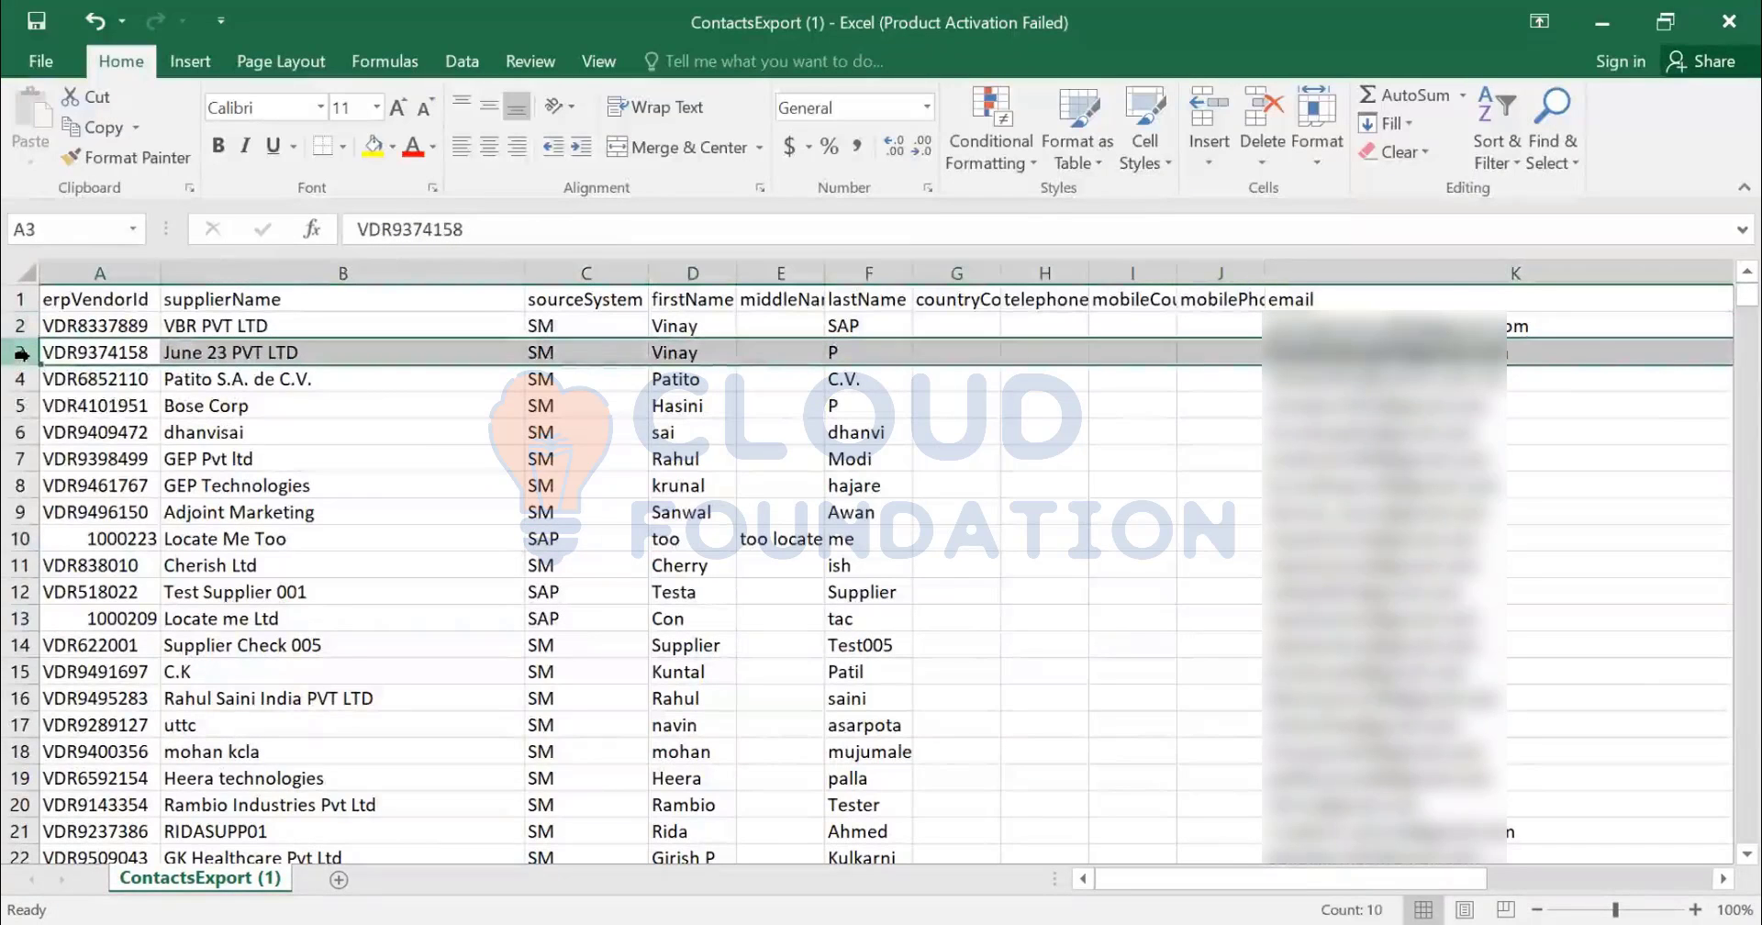
- Insert a copy of row 2 as row 3 with first name Ariba, last name seller and a new e-mail
key(ctrl+shift+plus)
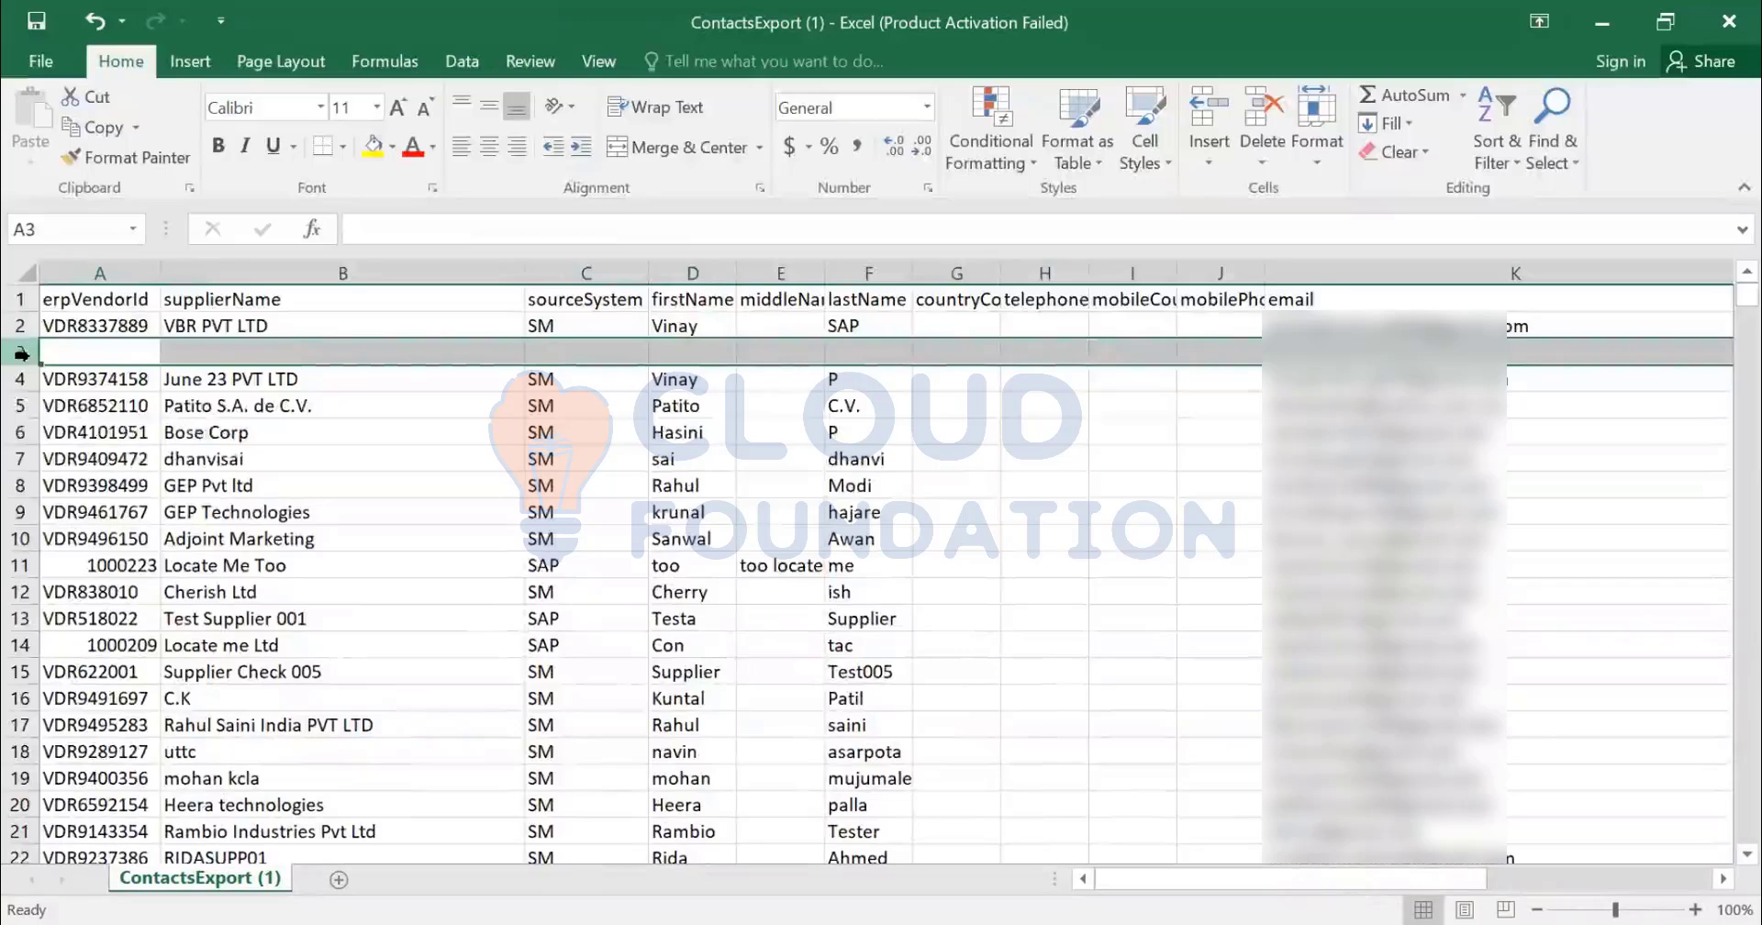
key(ctrl+d)
key(Right)
key(Right)
key(Right)
key(Right)
key(Right)
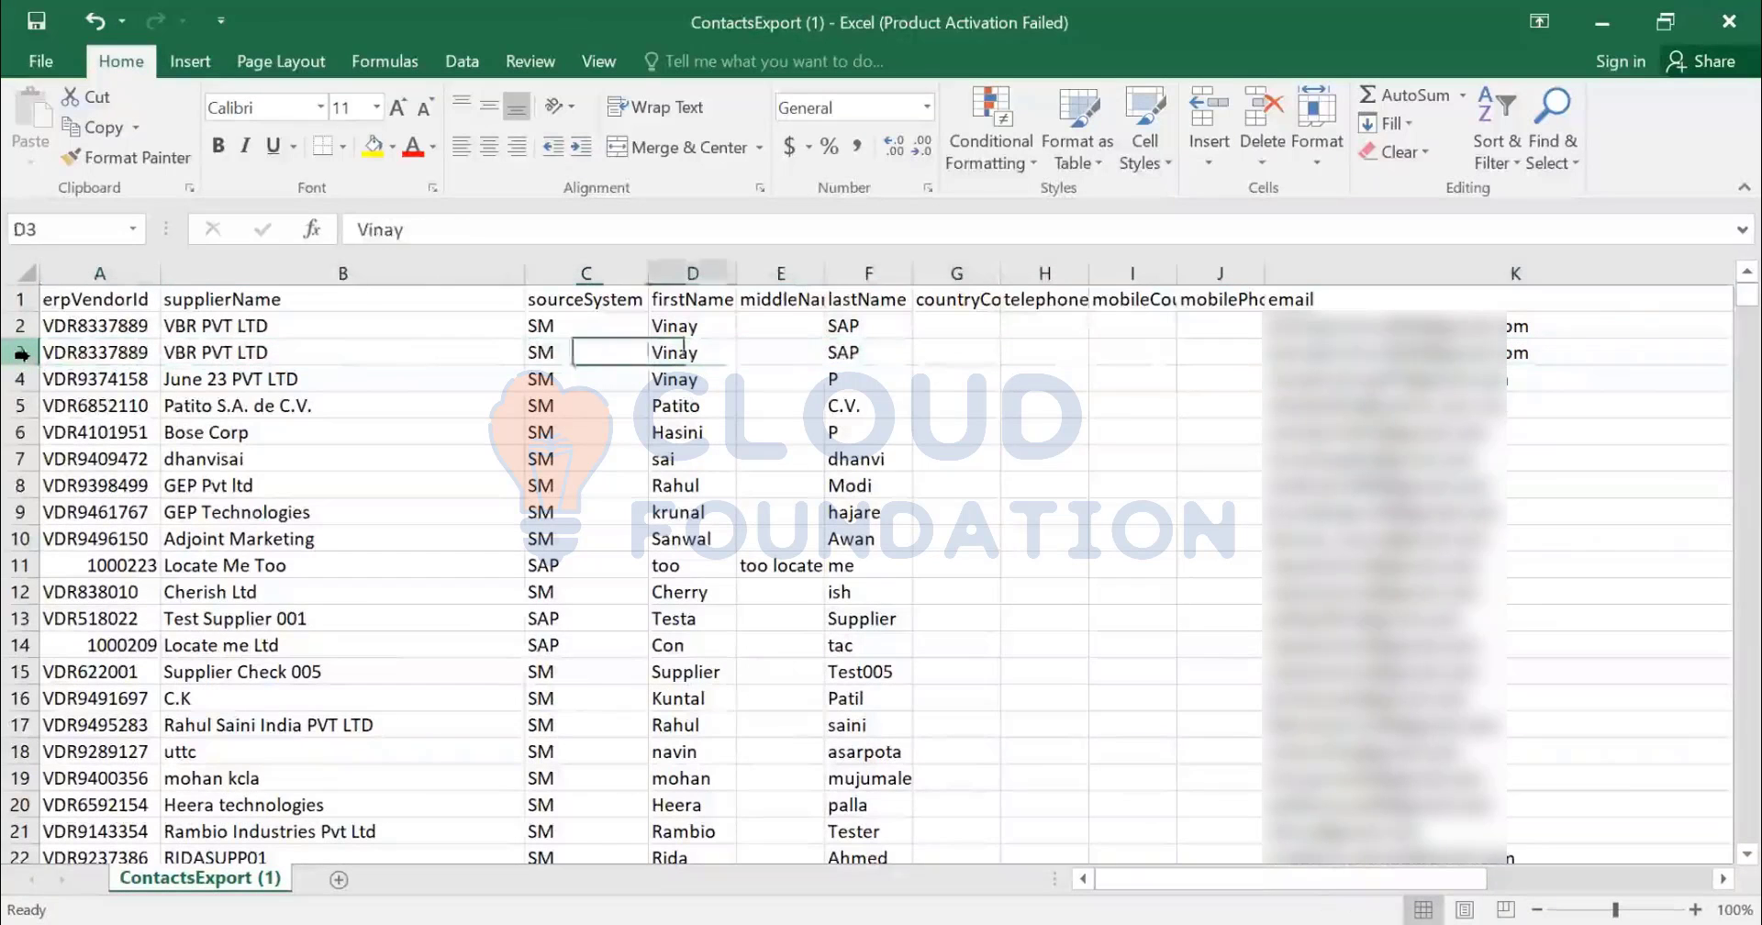
key(Right)
key(Left)
key(Left)
key(Left)
key(Left)
key(Left)
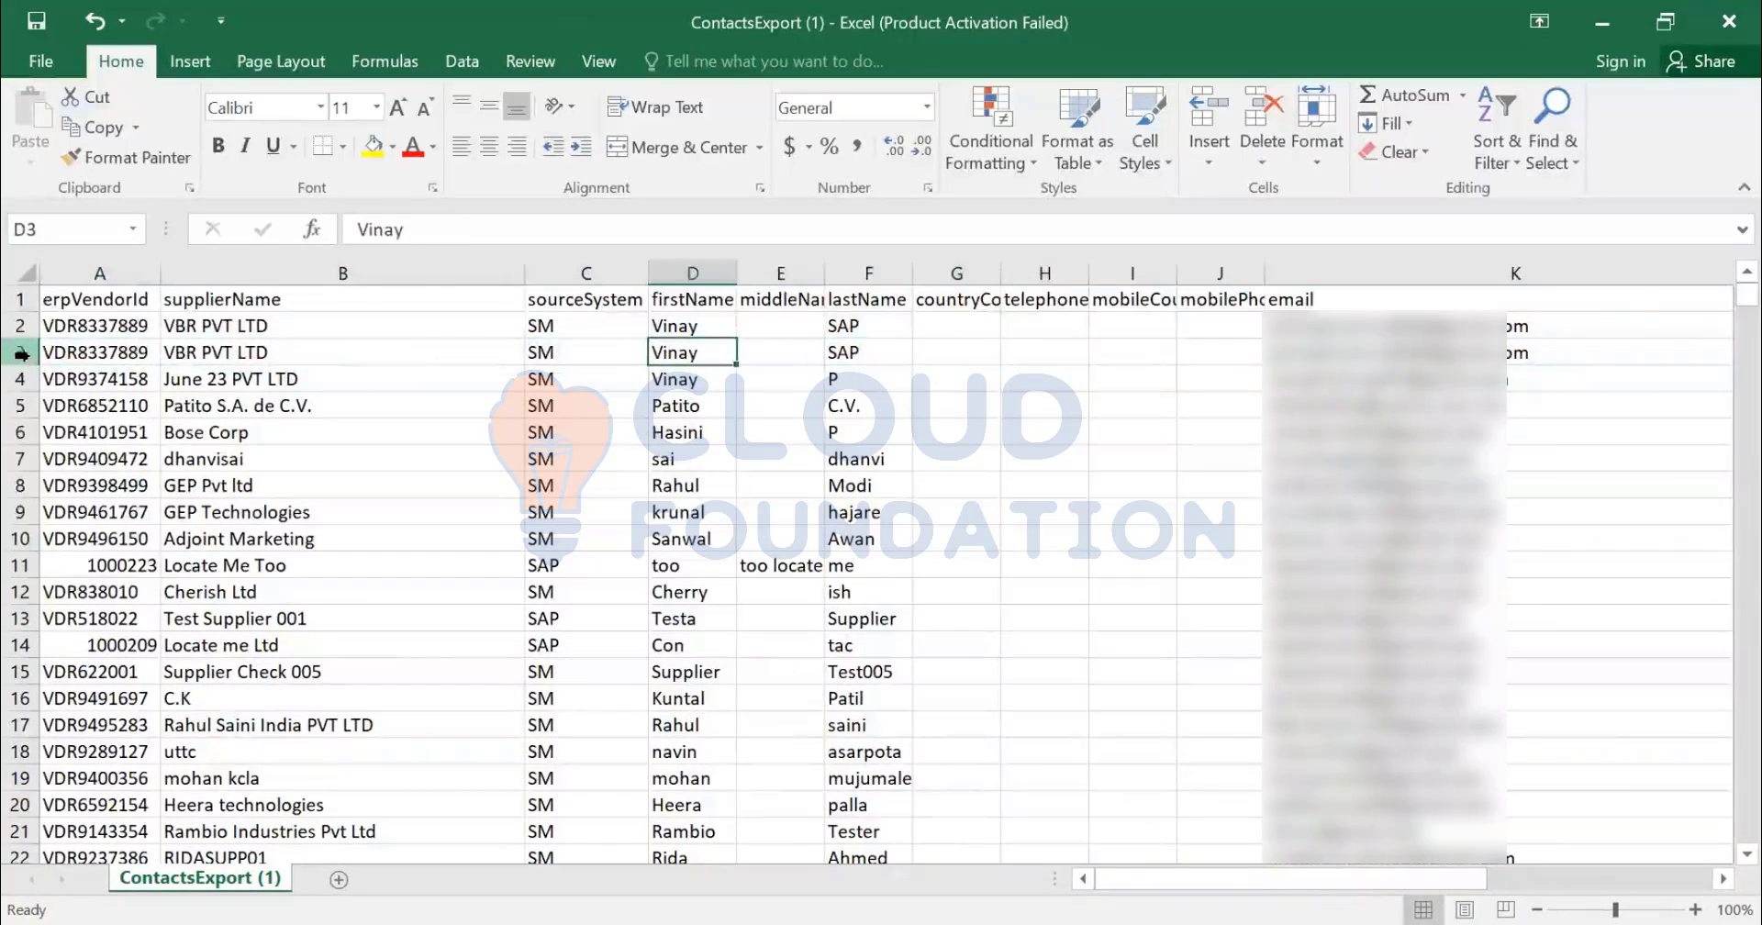
key(Right)
key(Right)
text(ariba)
key(Tab)
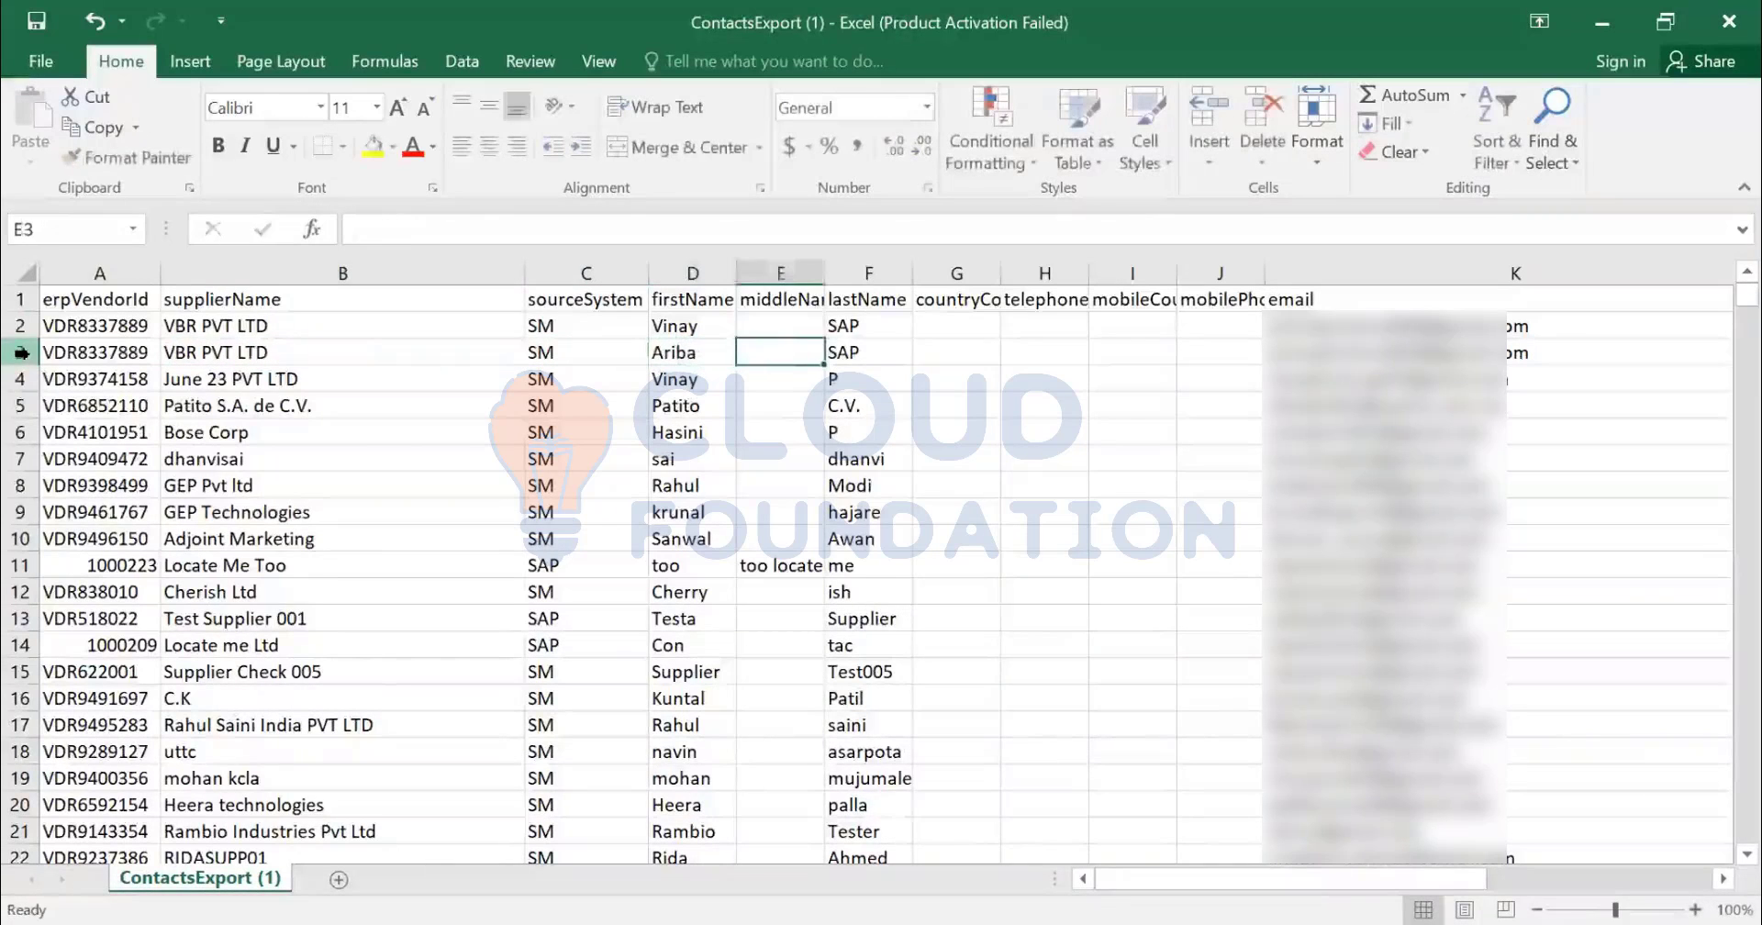
key(Tab)
text(seethaller)
key(Tab)
key(Tab)
key(Tab)
key(Tab)
key(Tab)
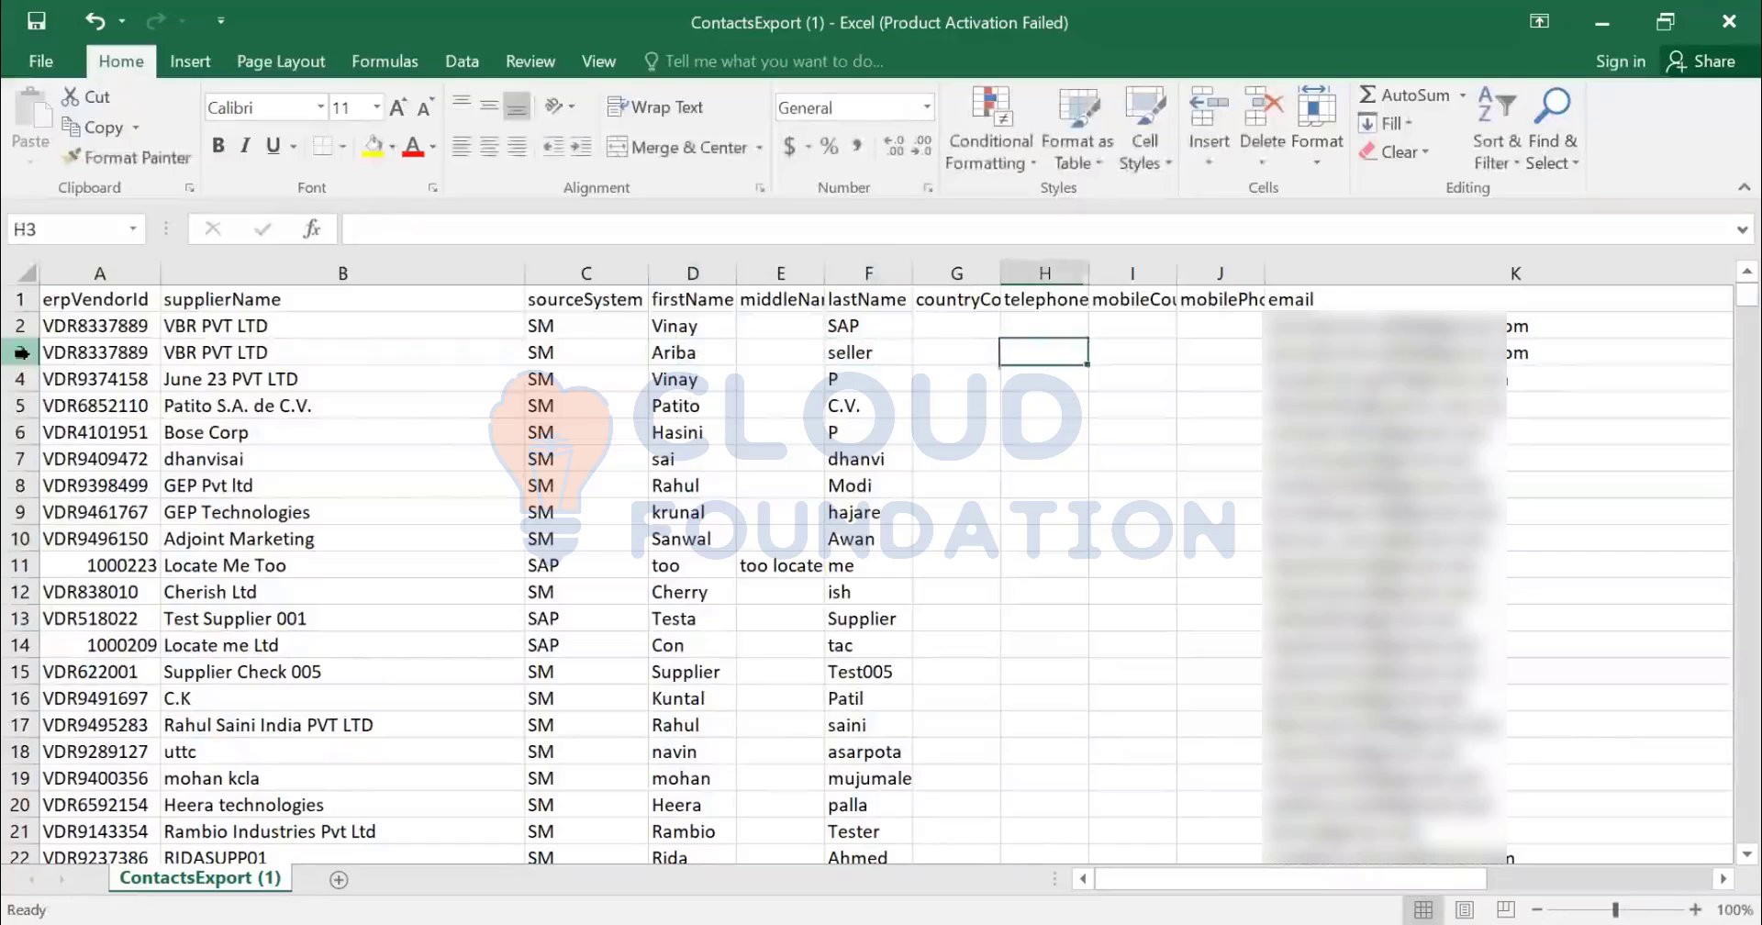
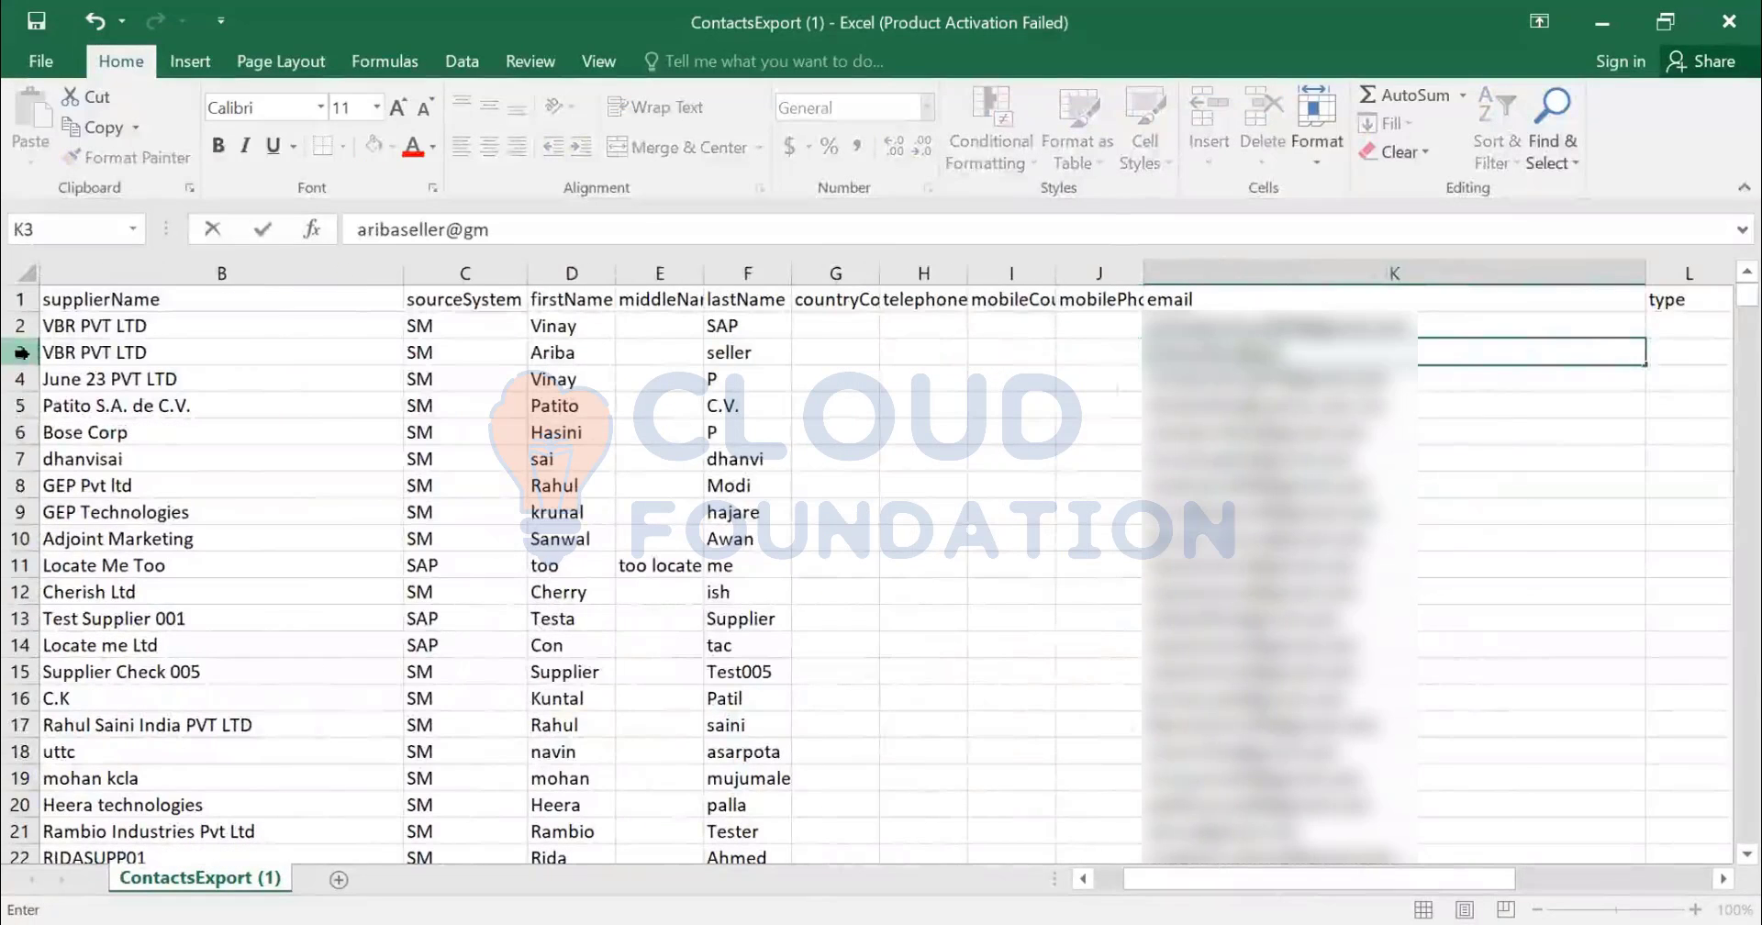
key(Tab)
key(Tab)
key(Tab)
key(Tab)
key(Tab)
key(Tab)
key(Tab)
key(Tab)
key(Tab)
key(Tab)
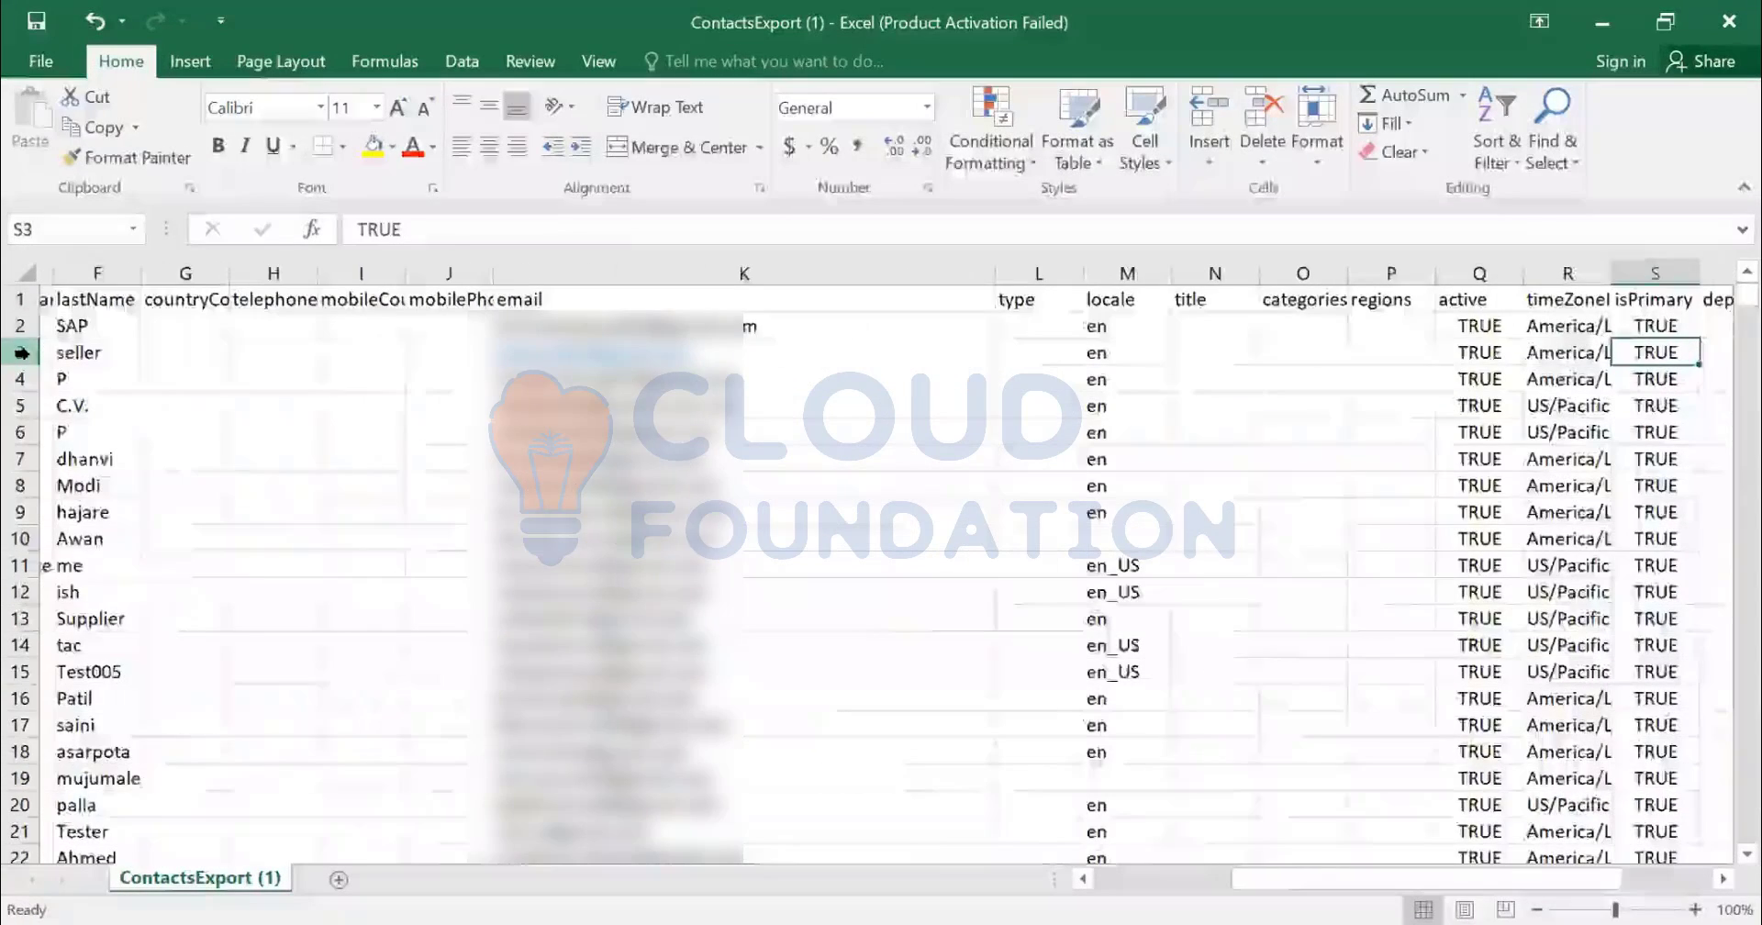
- Clear row 3's isPrimary flag, review the rest of the row, then jump down the list
key(Left)
key(Left)
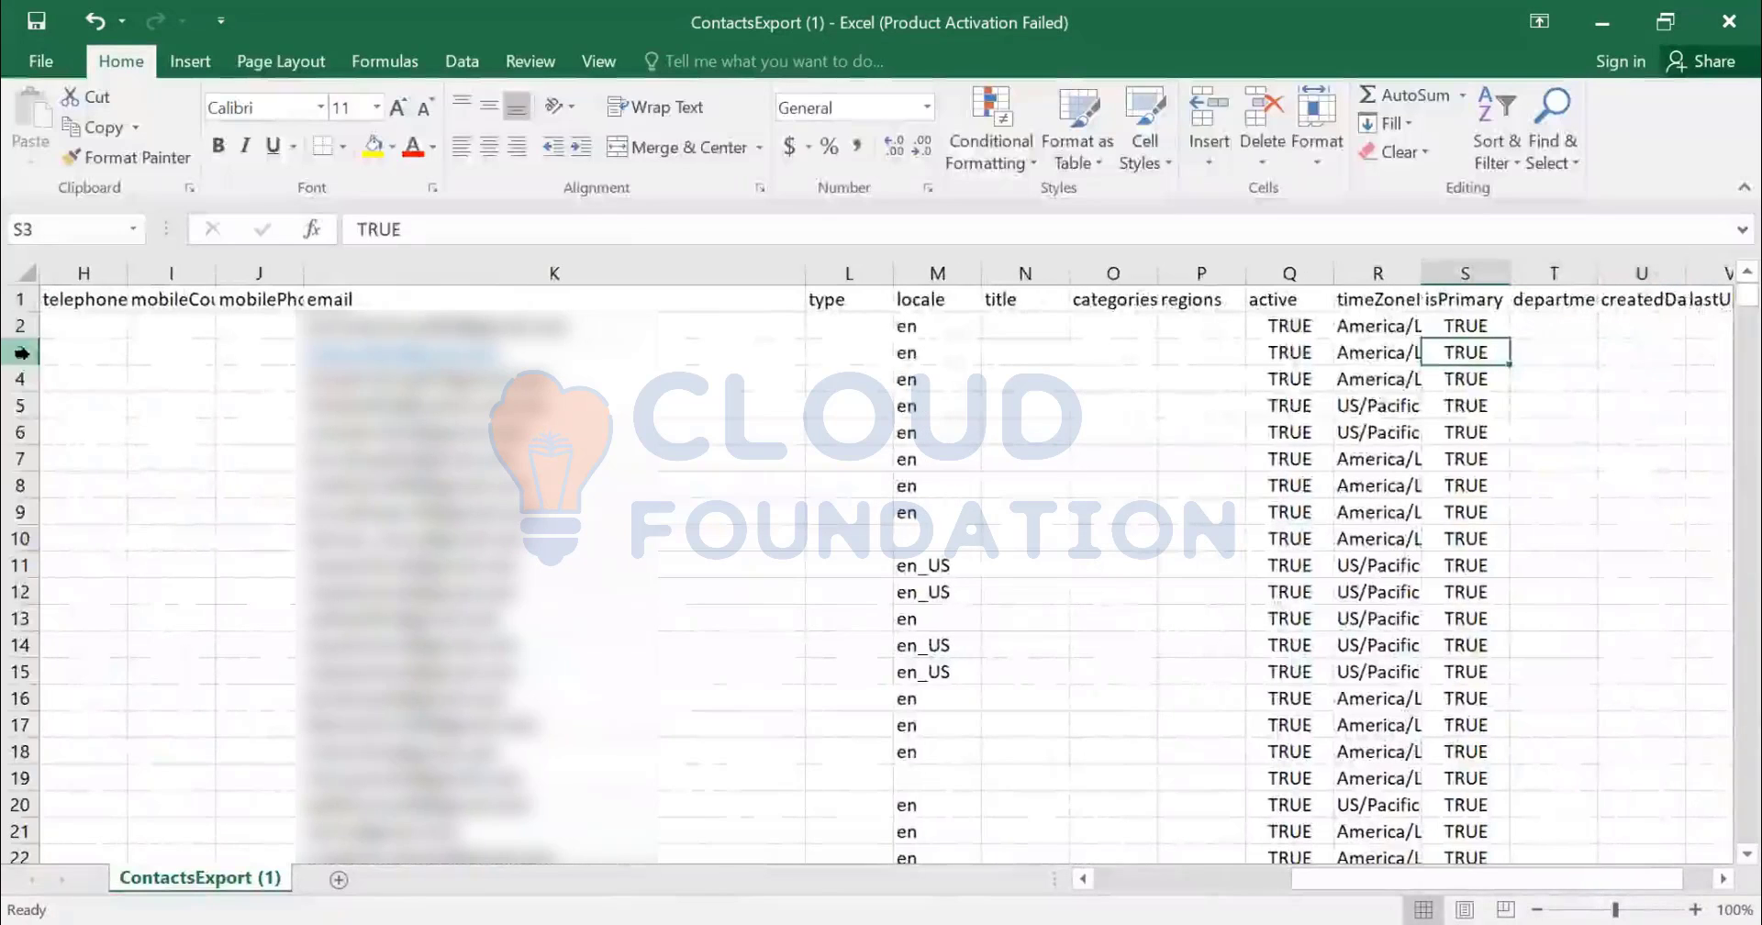
key(Delete)
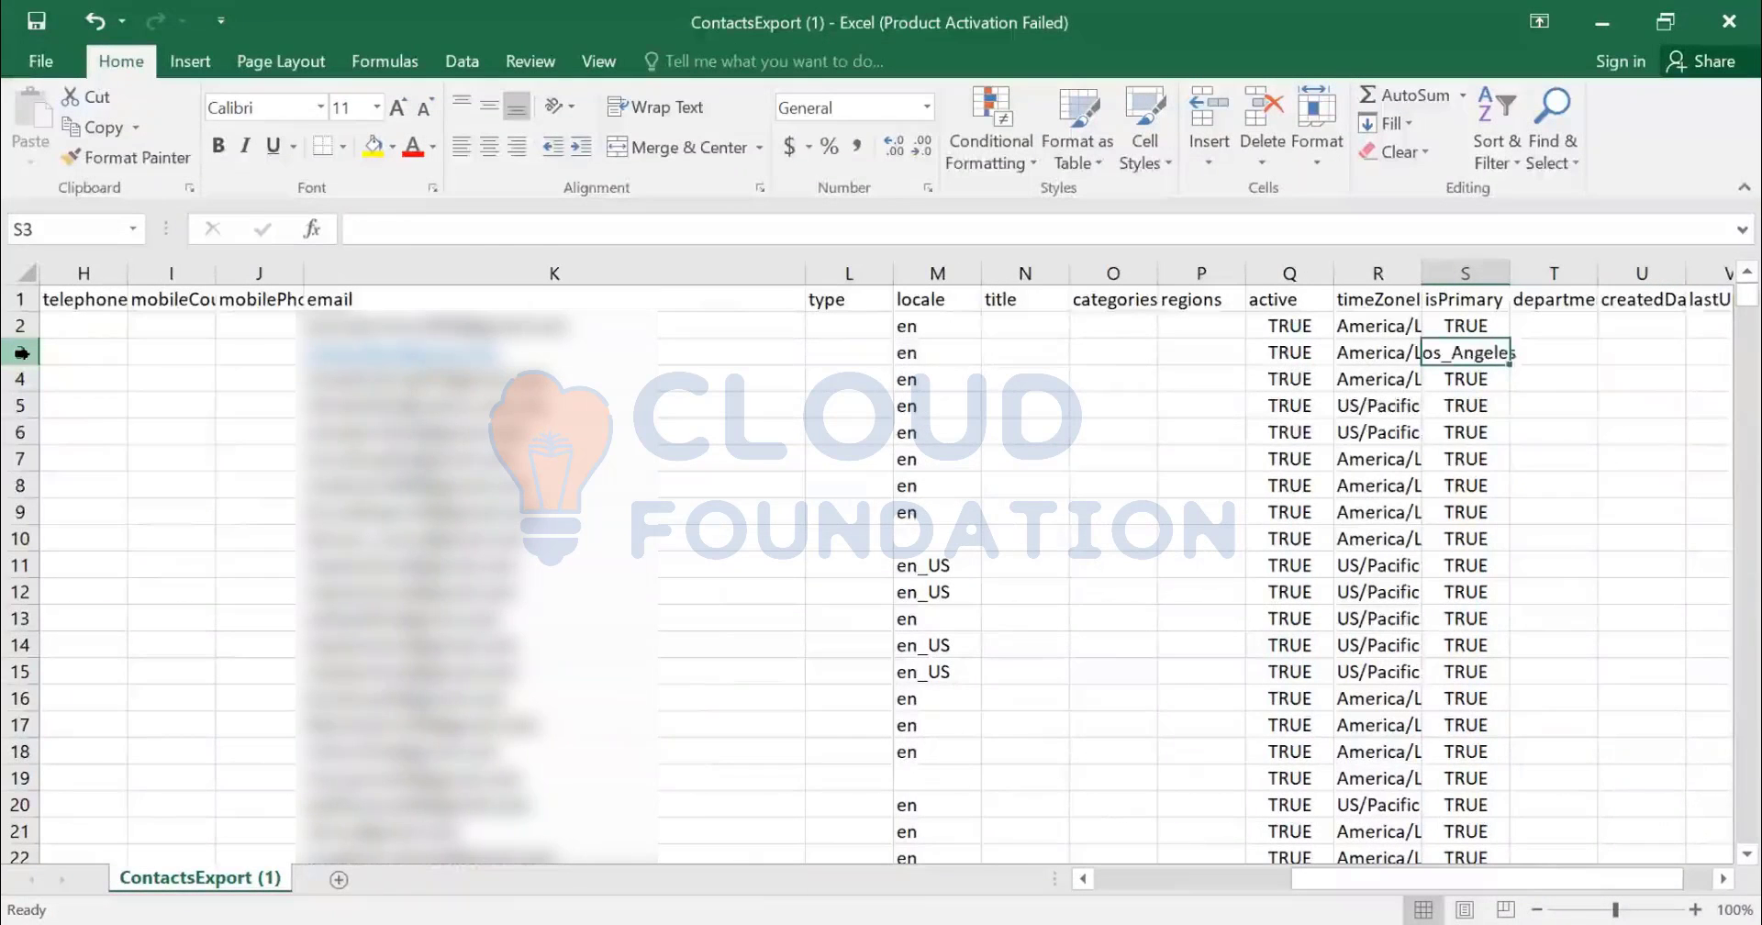
key(Left)
key(Left)
key(Right)
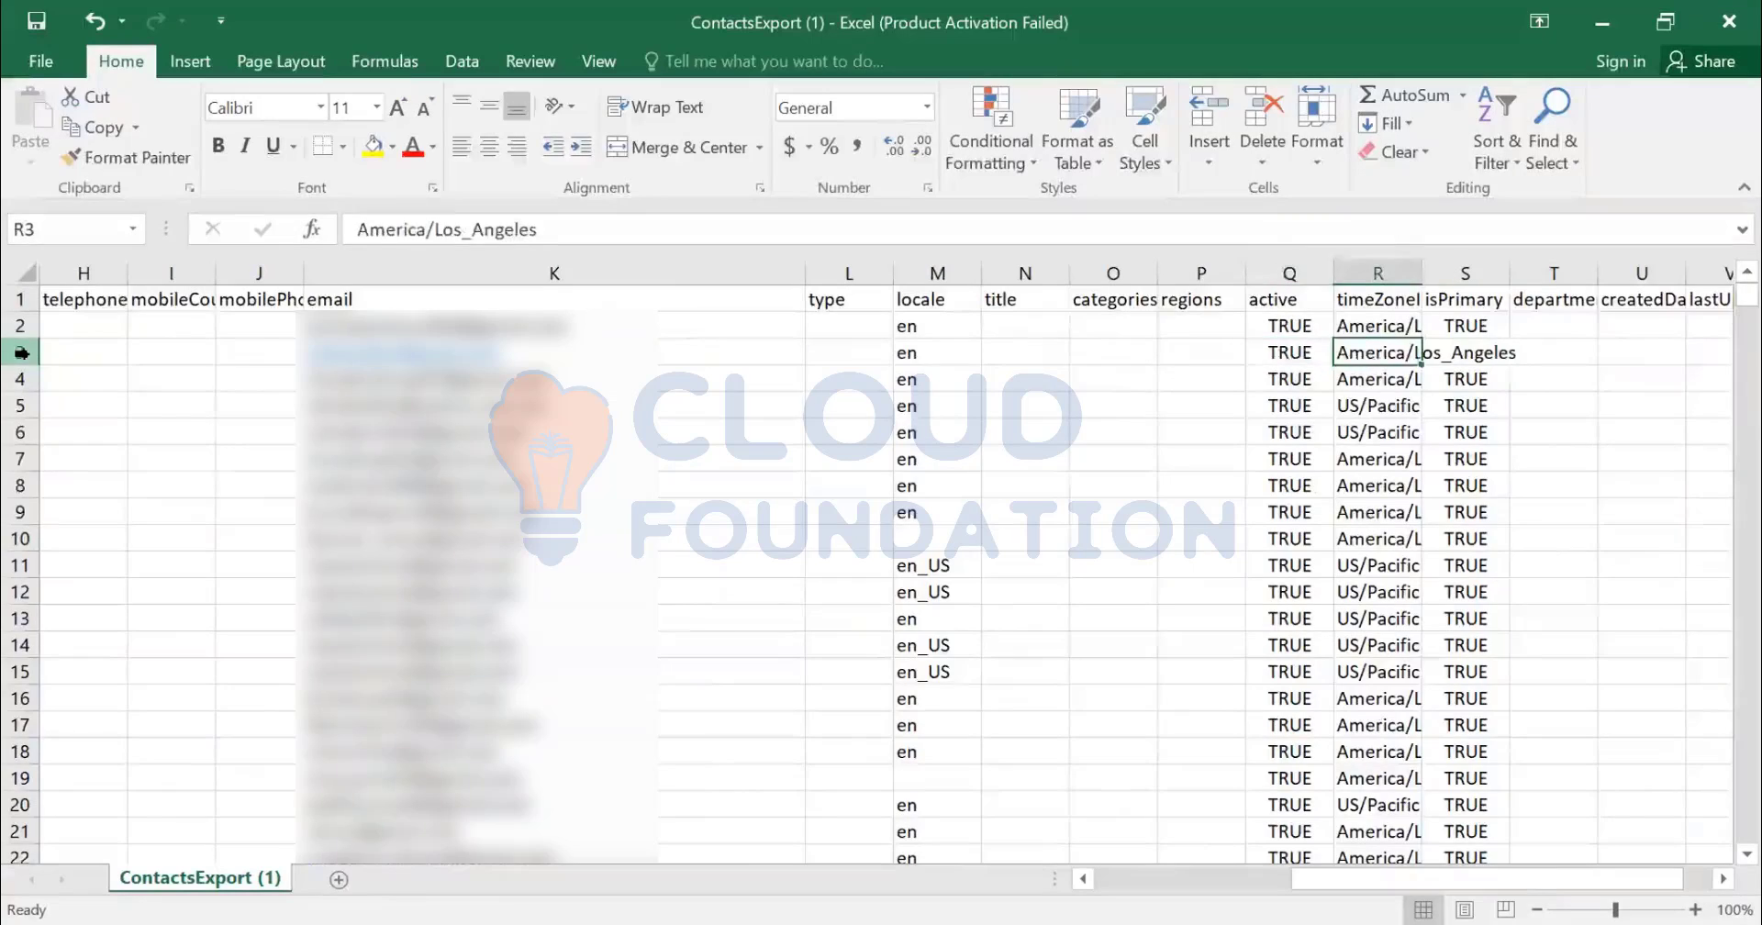
key(Left)
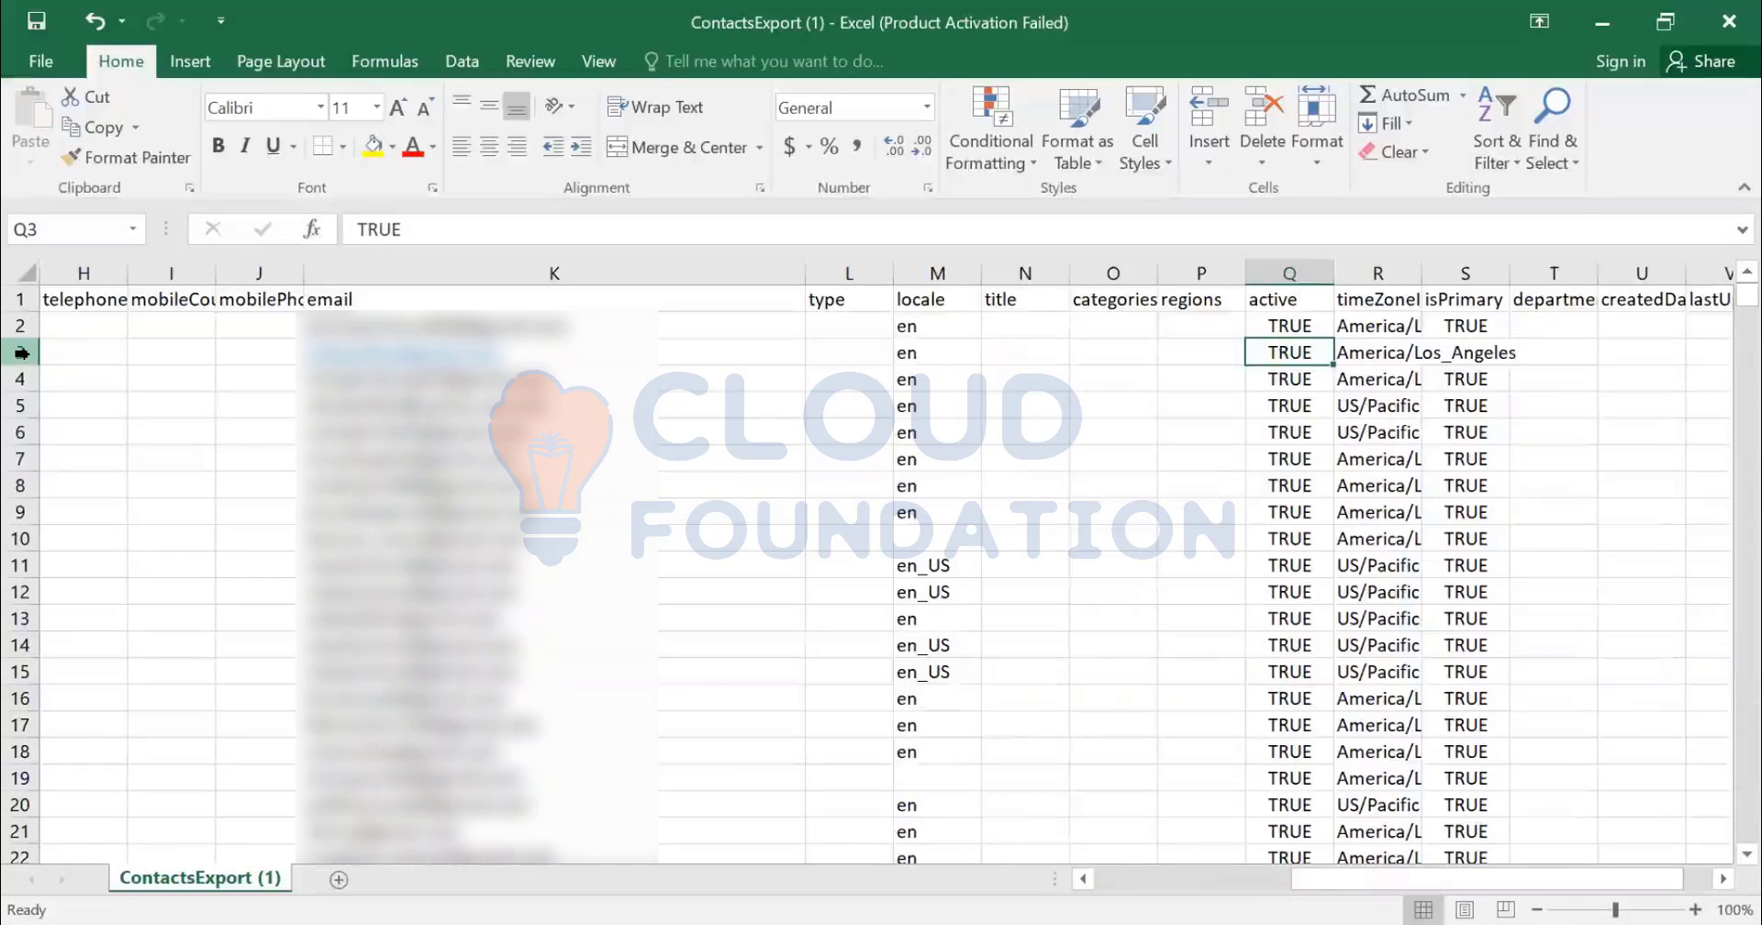
key(Right)
key(Right)
key(Right)
key(Right)
key(Right)
key(Right)
key(Right)
key(Right)
key(Right)
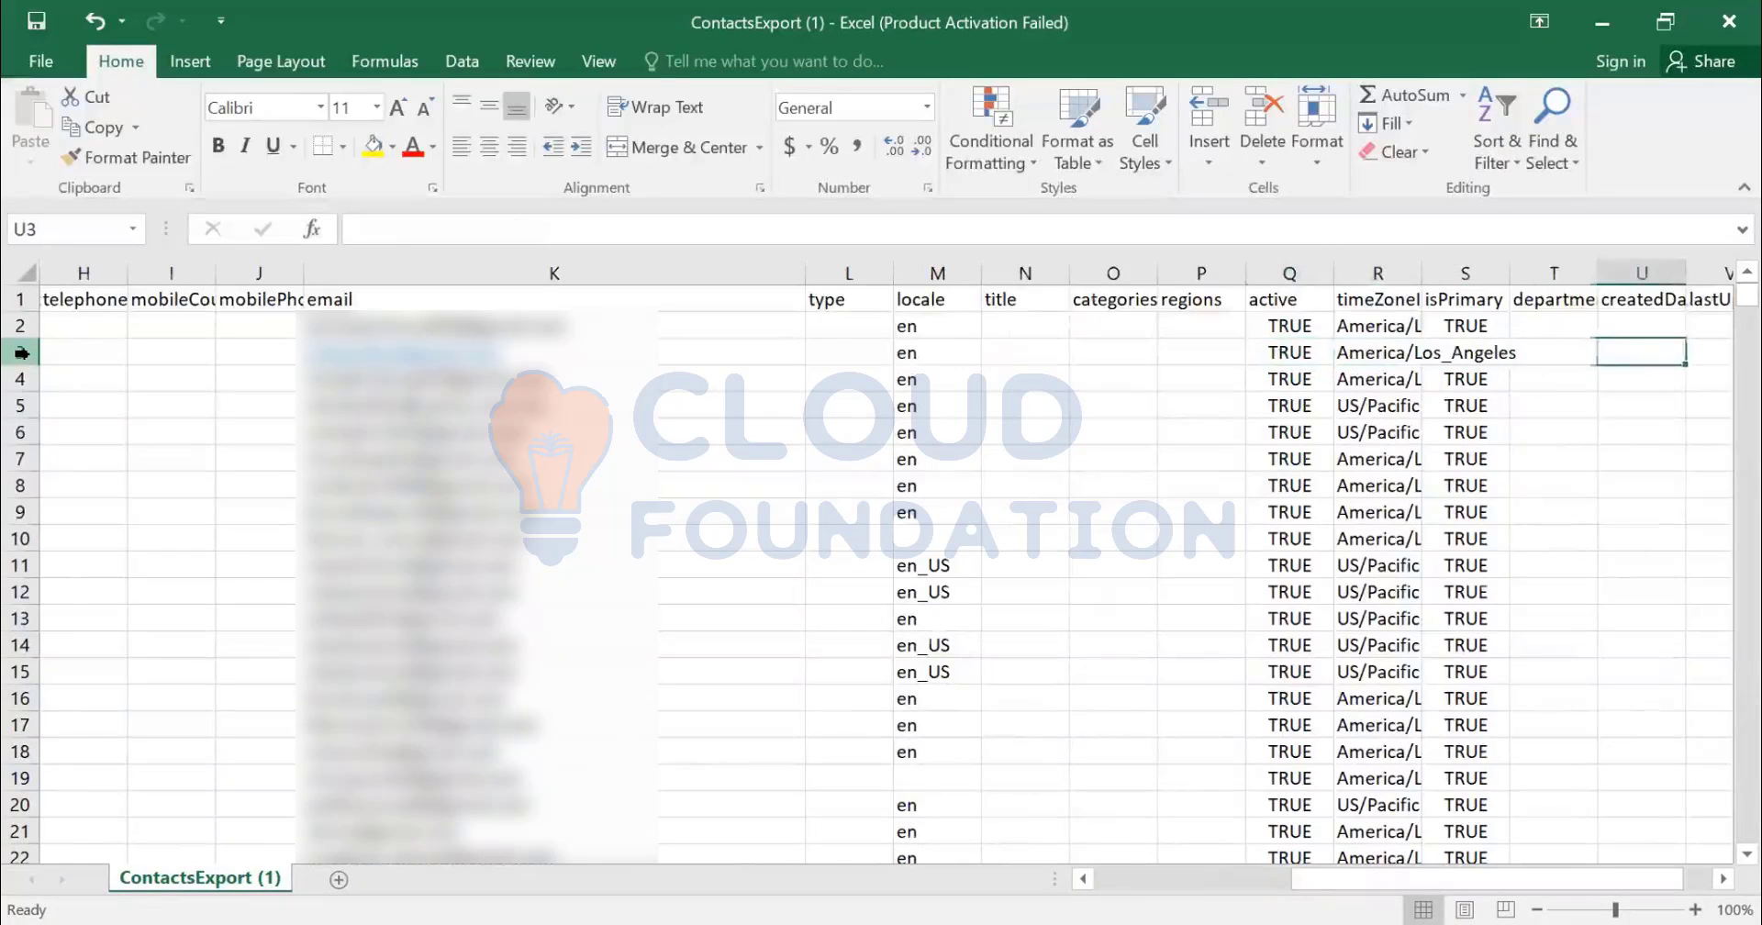
key(Left)
key(Left)
key(Left)
key(Left)
key(Left)
key(Left)
key(Left)
key(Left)
key(Left)
key(Left)
key(Left)
key(Left)
key(Left)
key(Left)
key(Left)
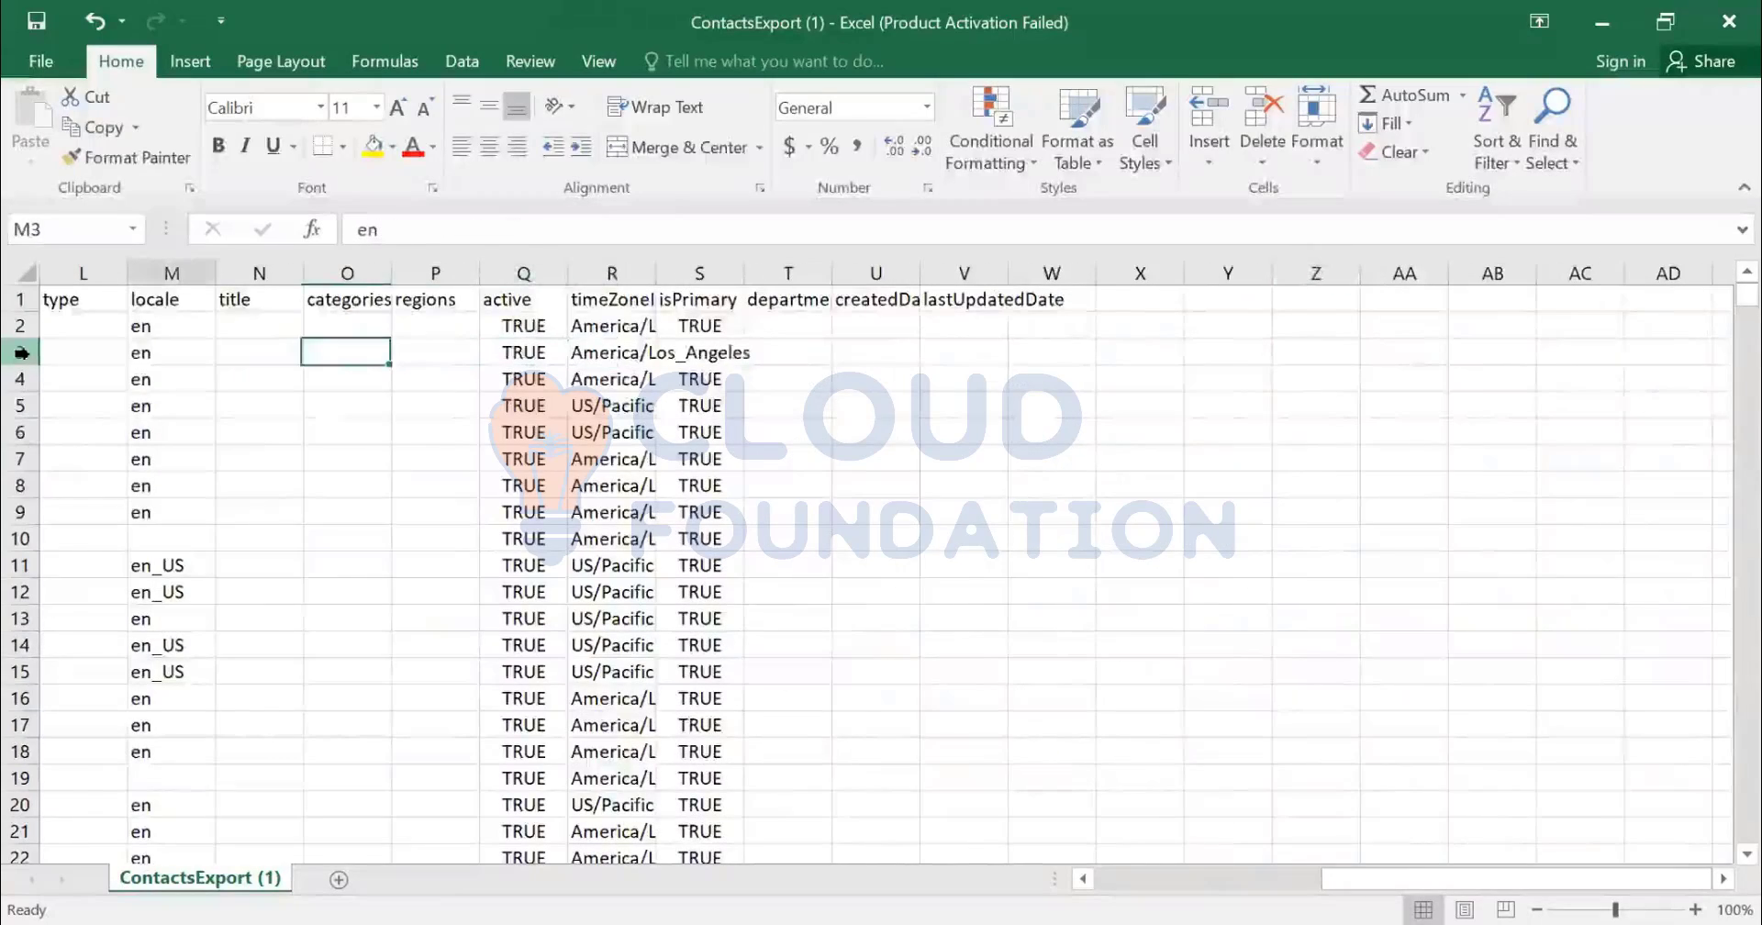
key(Left)
key(Left)
key(Left)
key(Left)
key(Left)
key(Left)
key(Left)
key(Left)
key(Left)
key(Left)
key(Down)
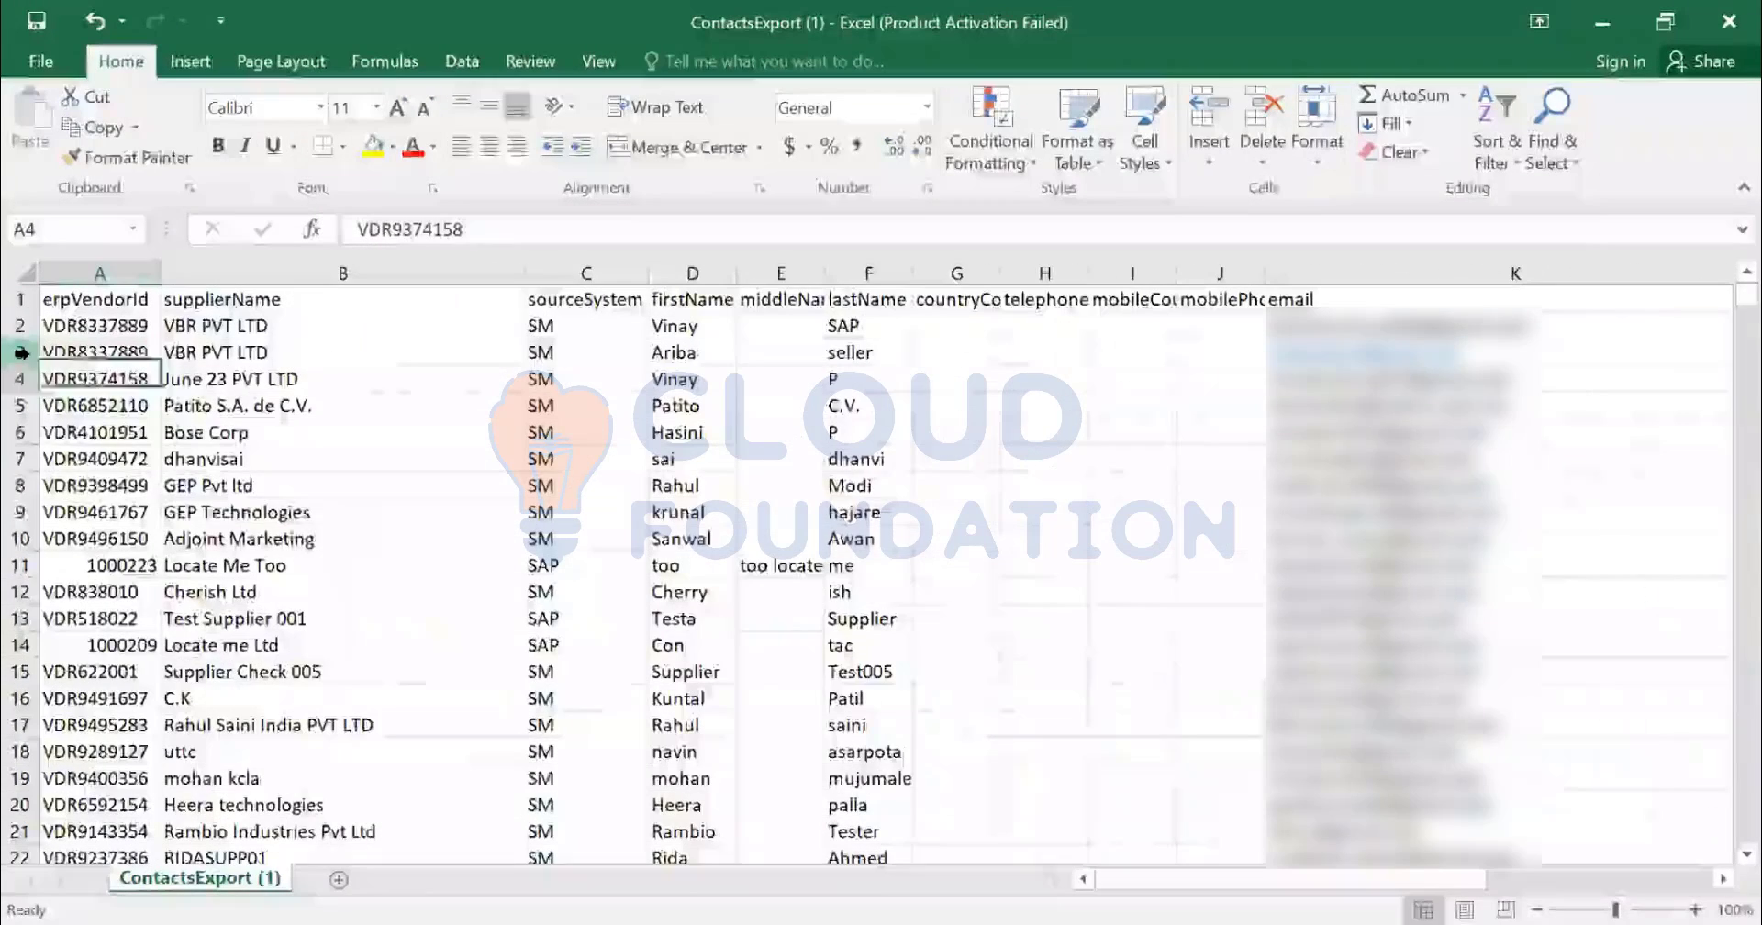
key(shift+space)
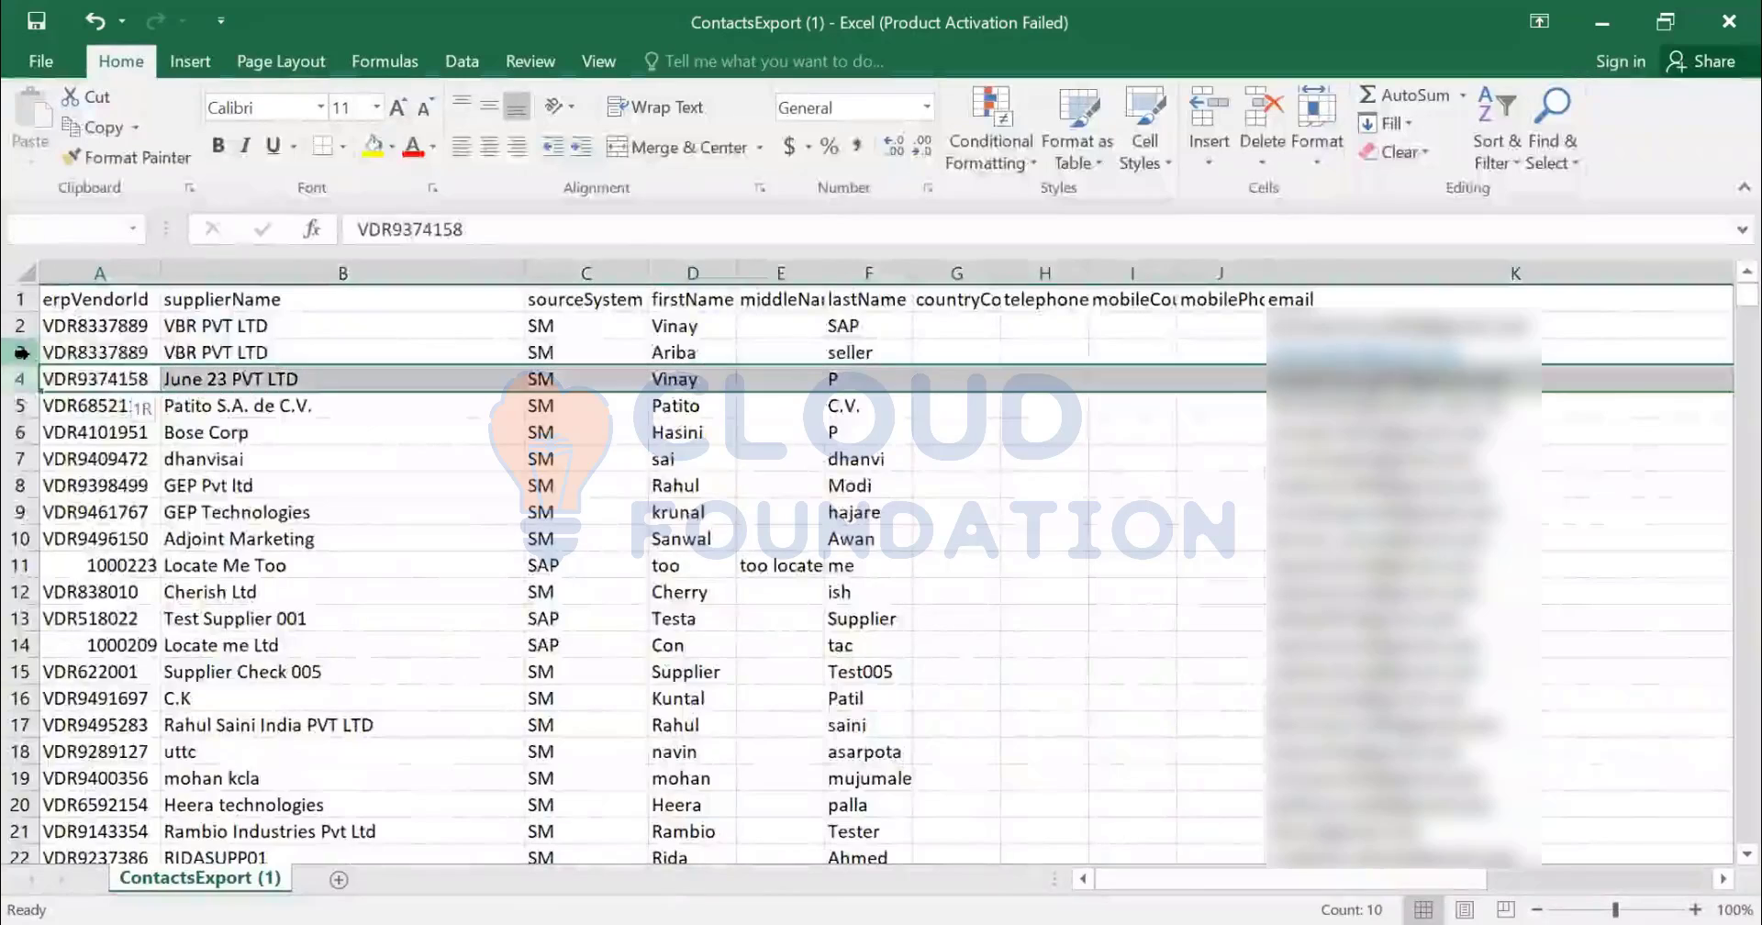
key(ctrl+Down)
- Search the sheet for aribaseller until the existing contact in row 1002 is reached
key(ctrl+Up)
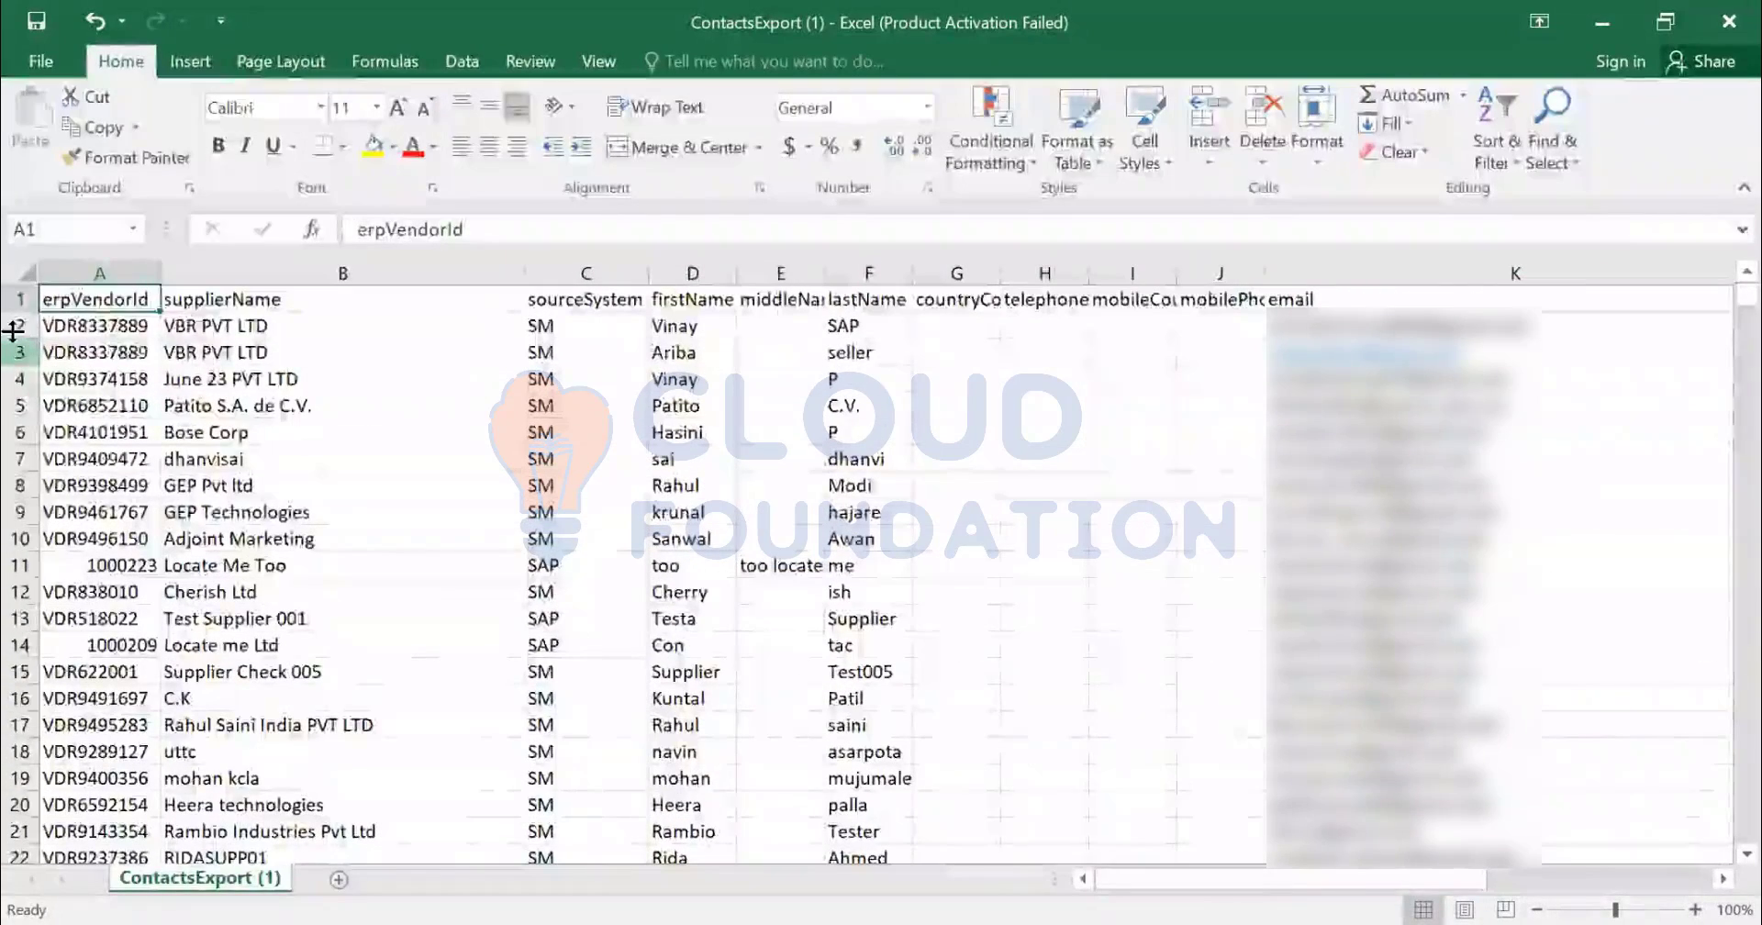
key(ctrl+f)
text(aribaseller)
key(Return)
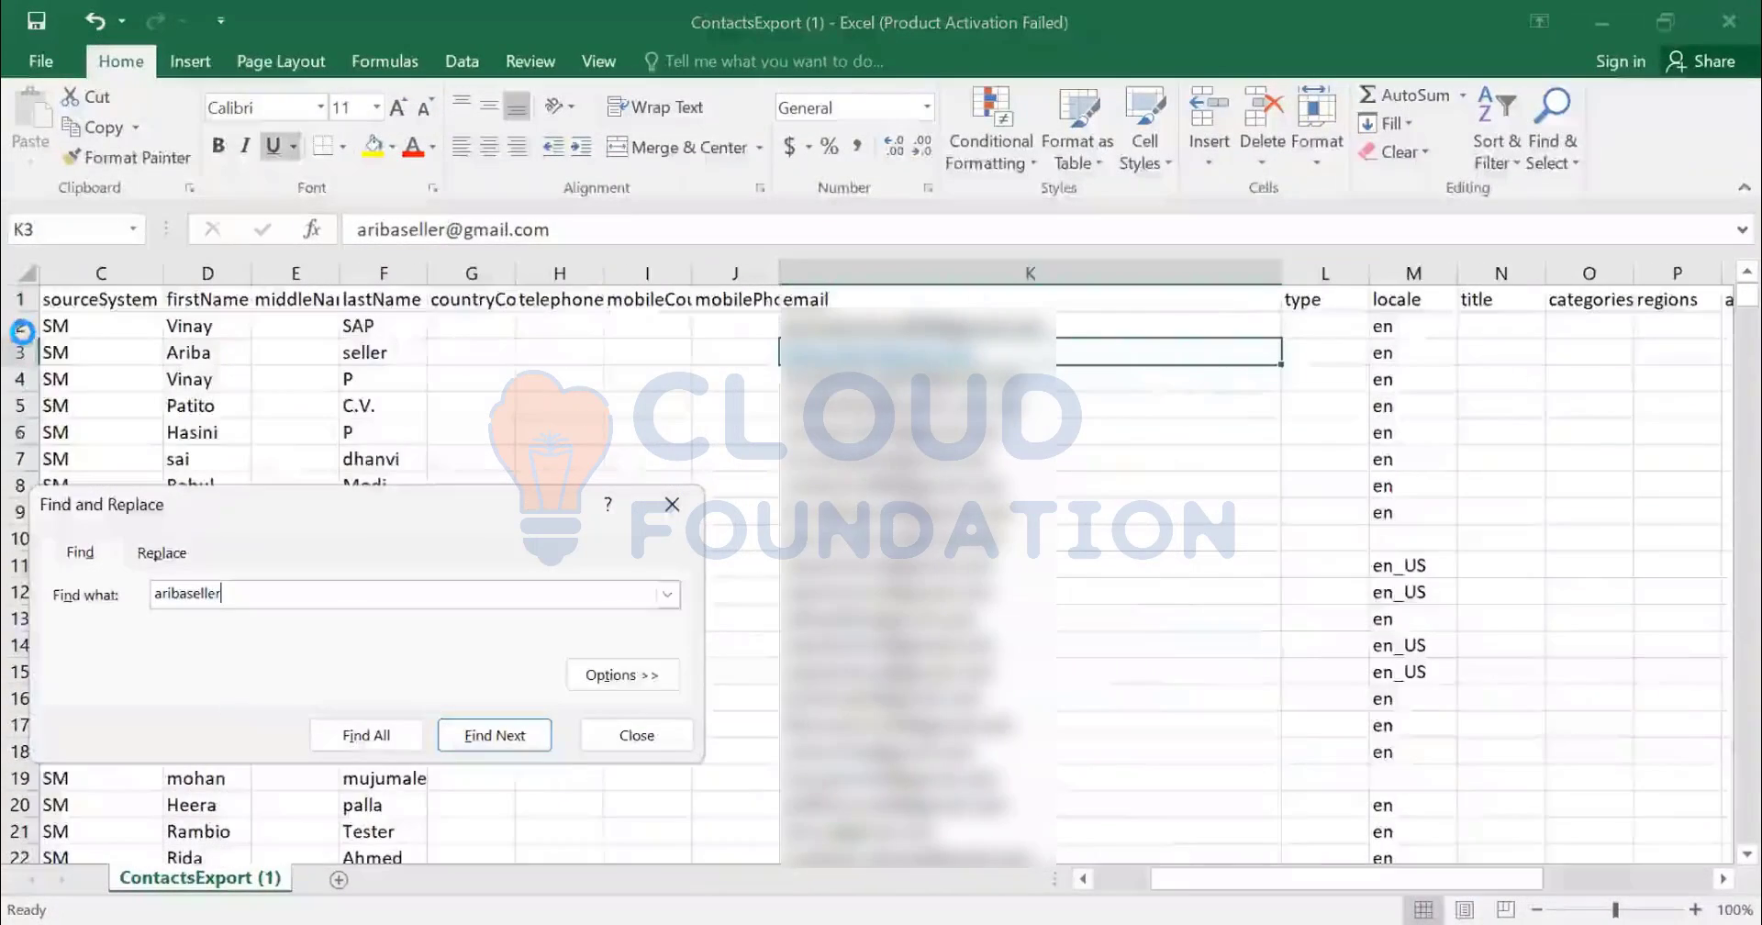
key(Return)
key(Return)
key(Return)
key(Return)
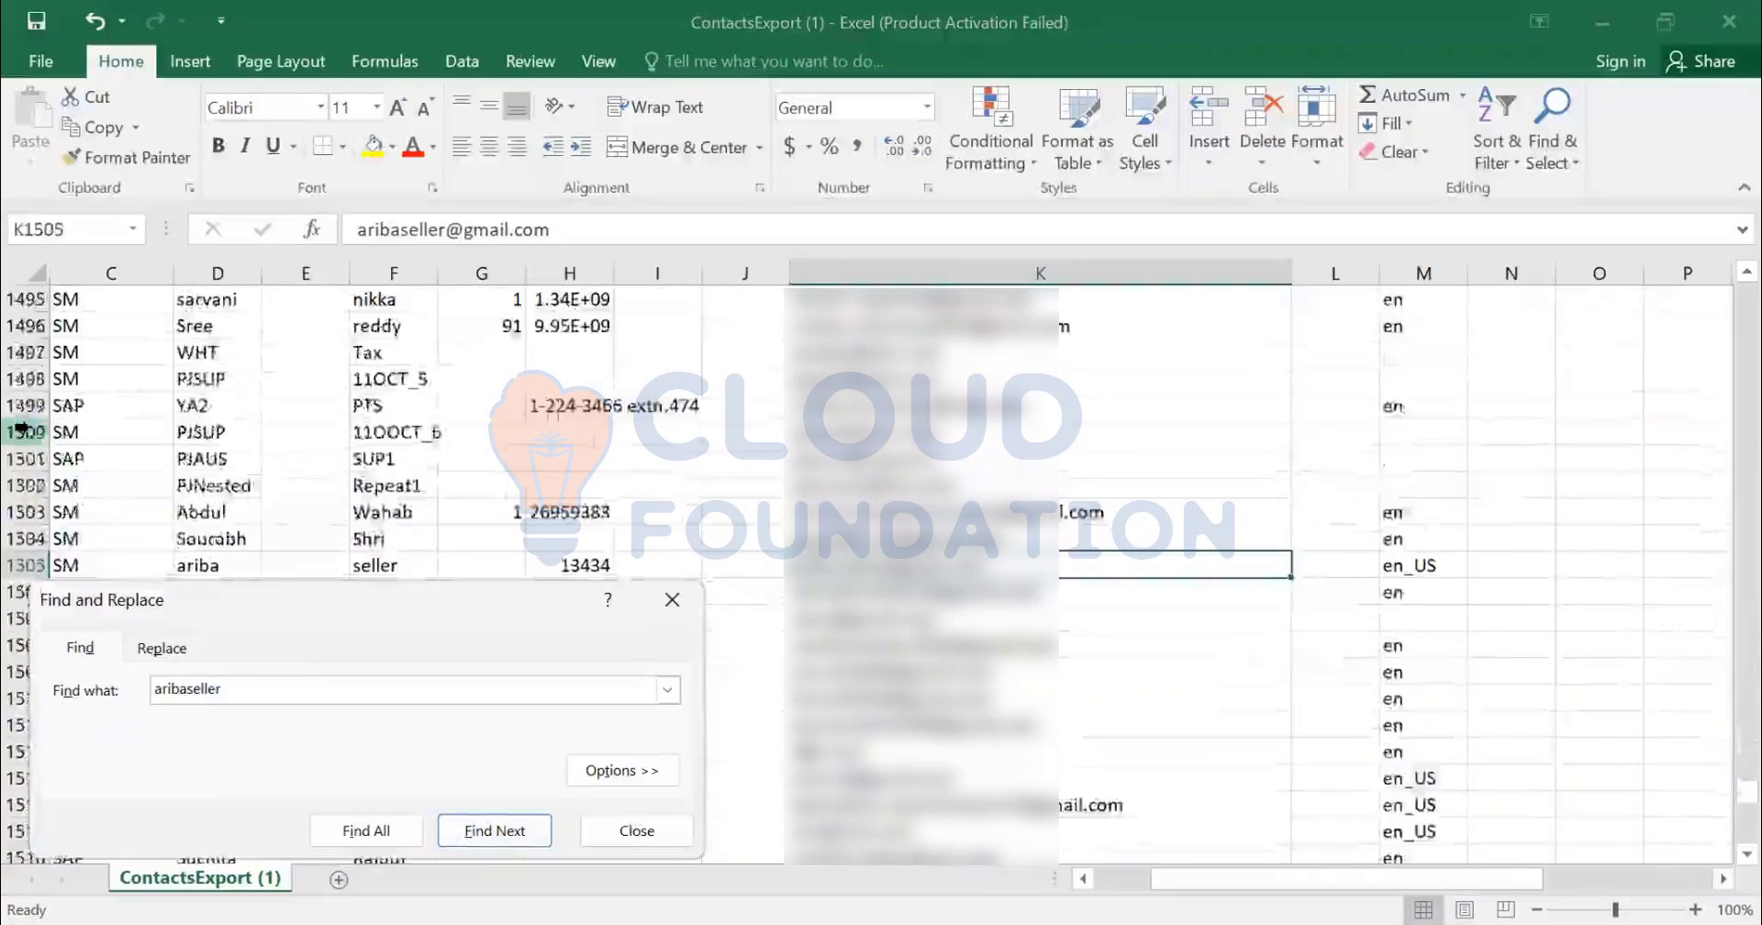
key(Return)
key(Return)
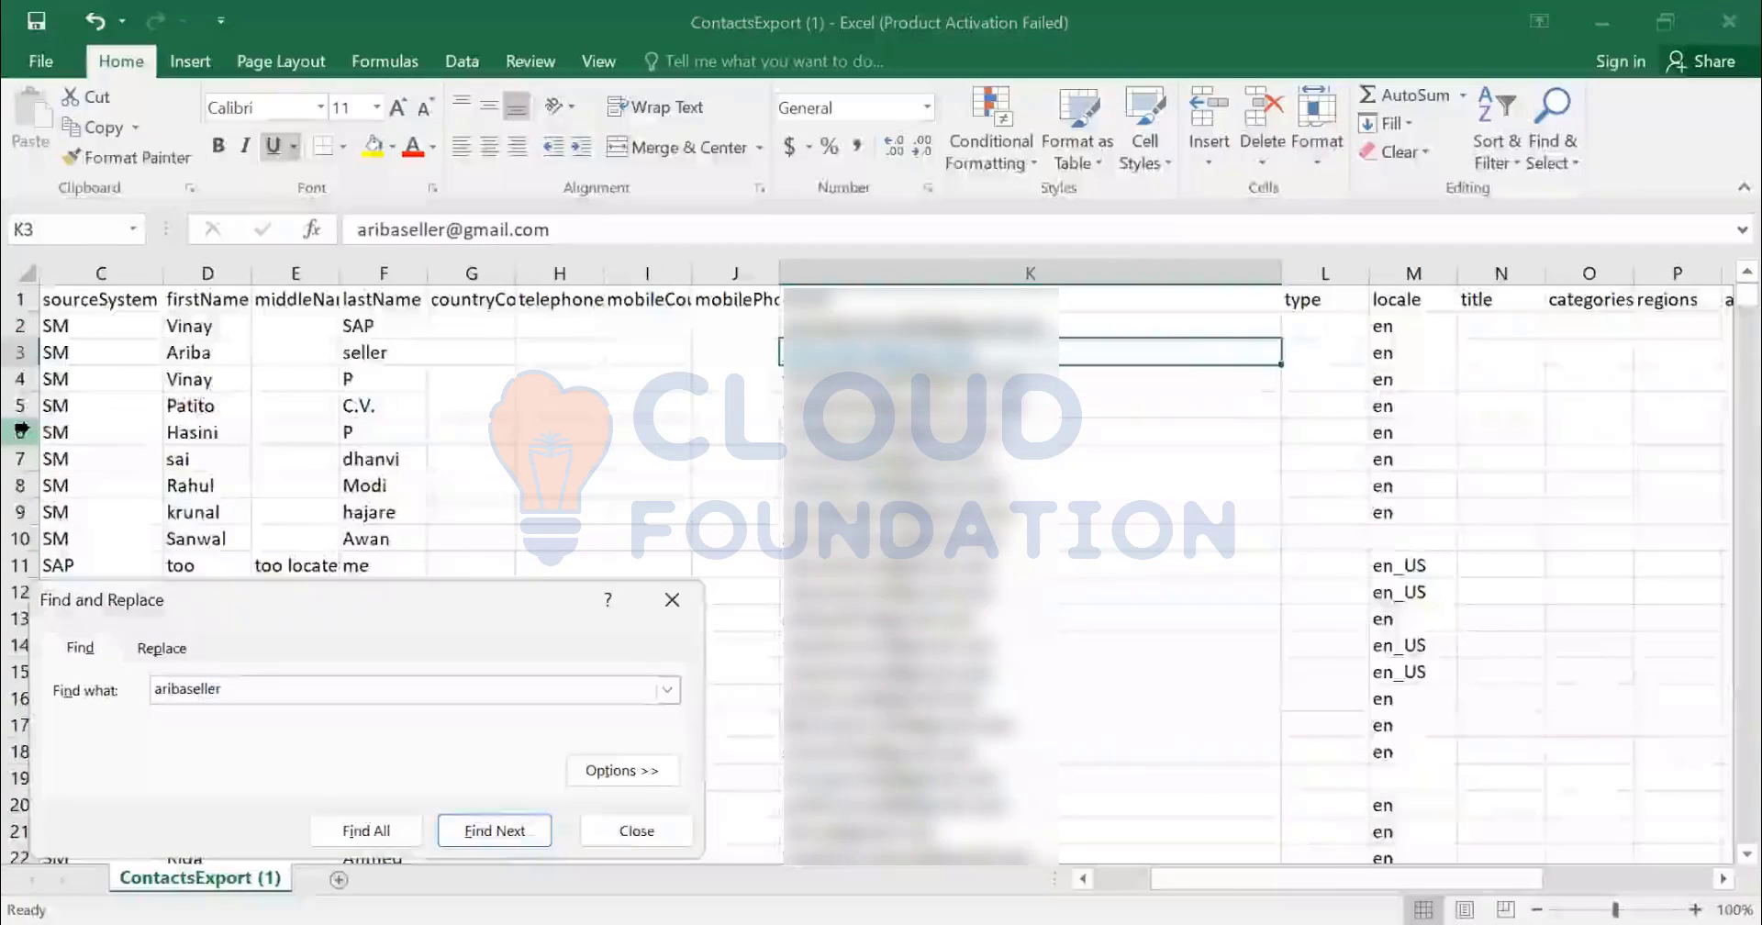
key(Escape)
key(Left)
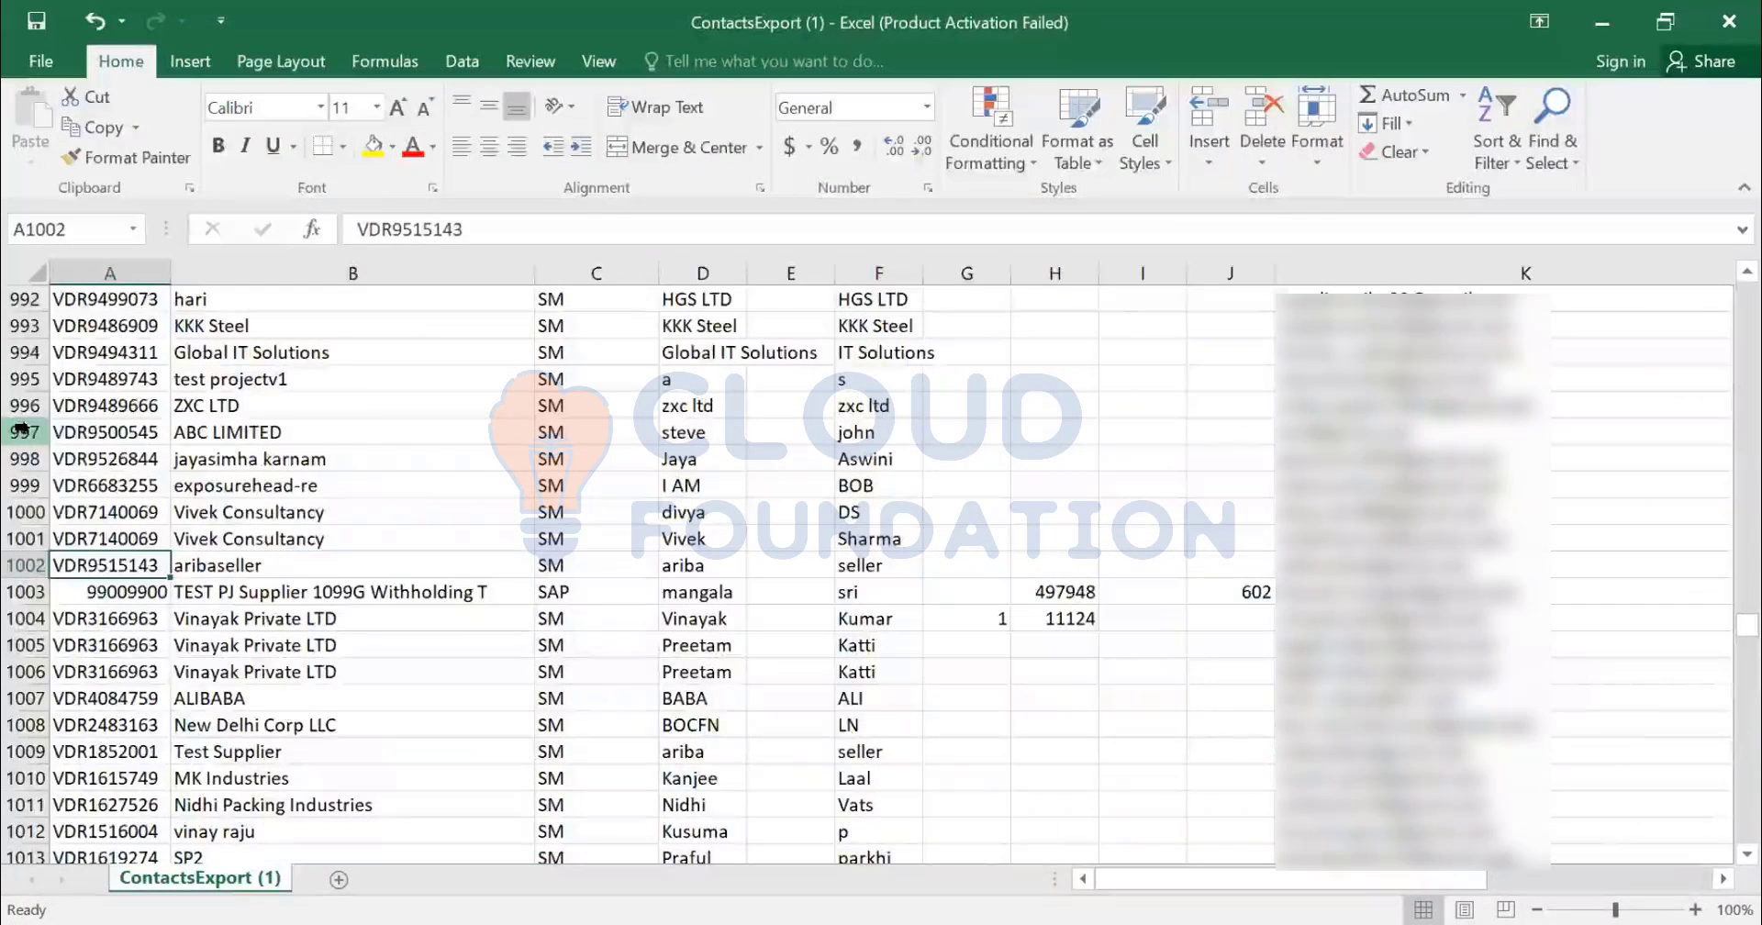
- Insert row 1003 and copy the vendor ID, supplier name and the name ariba seller down from row 1002
key(Down)
key(shift+space)
key(ctrl+shift+plus)
key(Left)
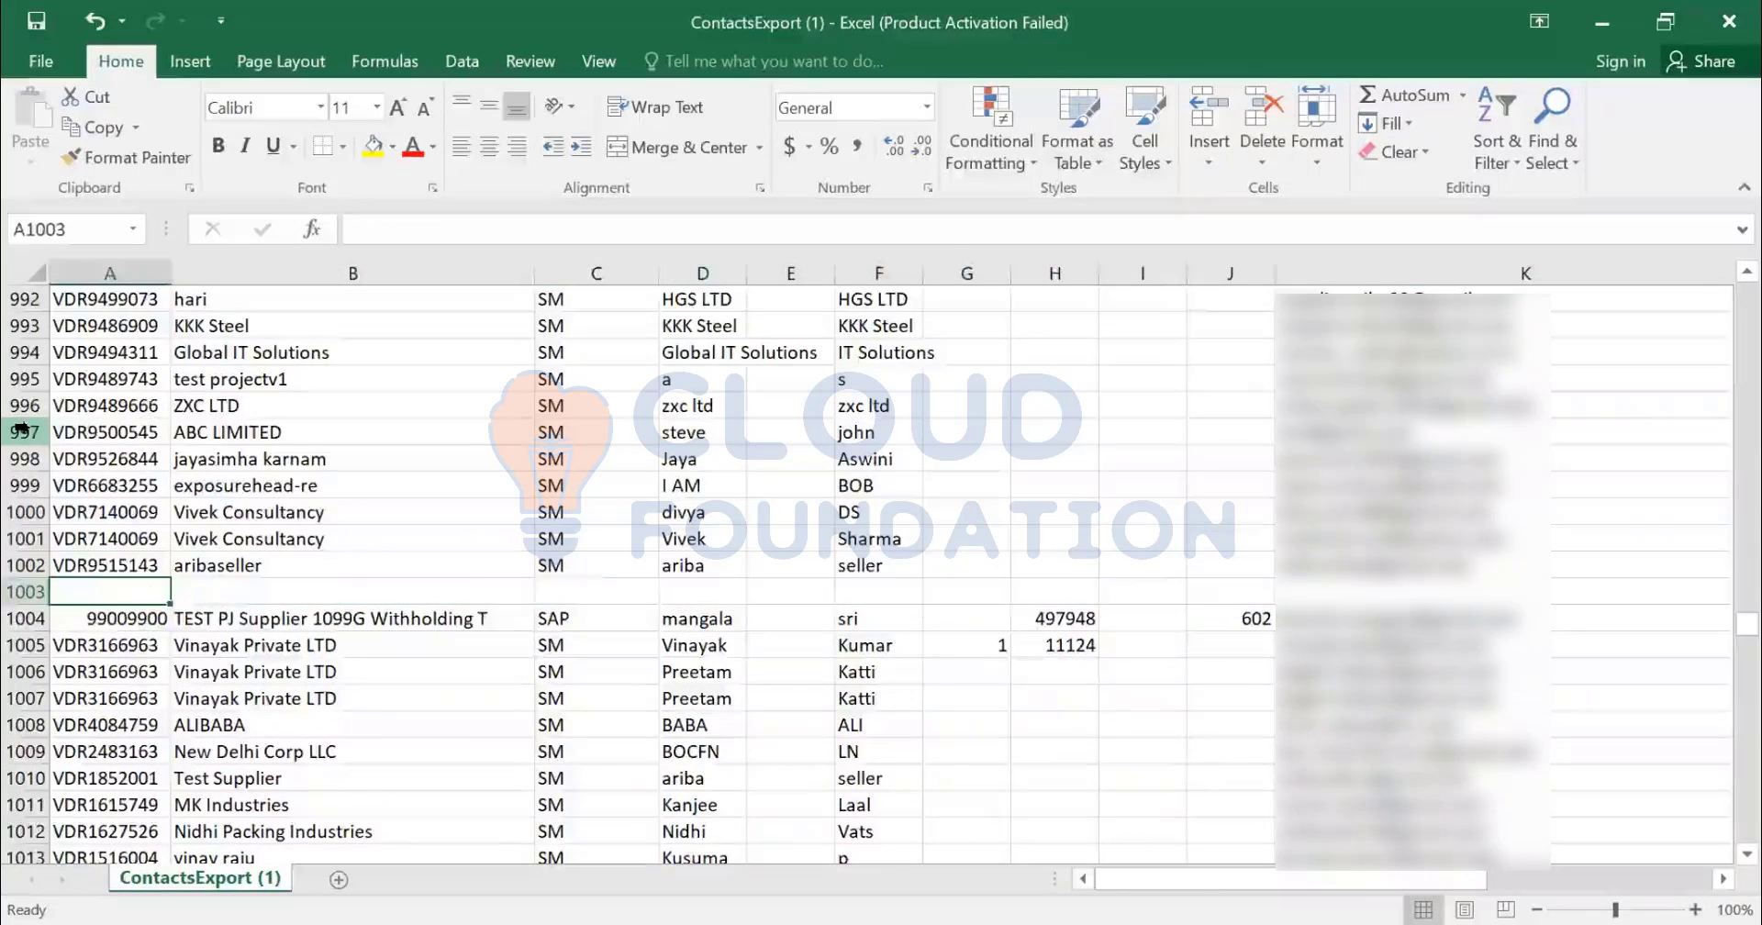
key(ctrl+d)
key(Right)
key(ctrl+d)
key(Right)
key(ctrl+Right)
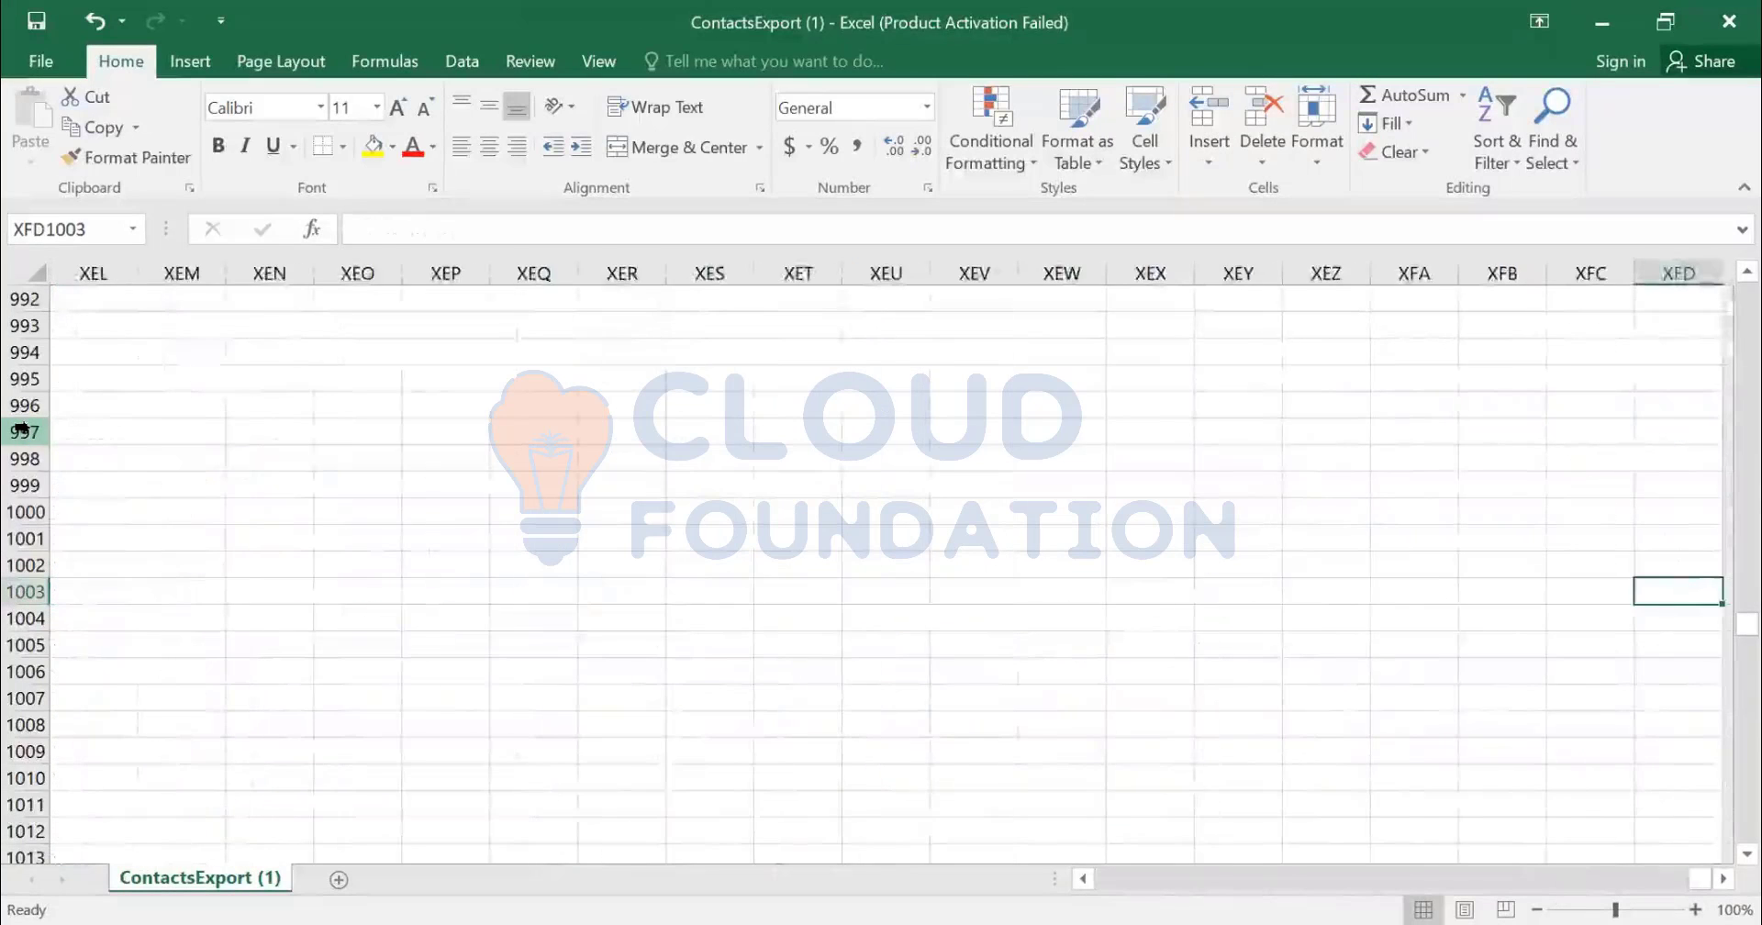
key(Home)
key(Right)
key(Right)
key(Right)
key(ctrl+d)
key(Right)
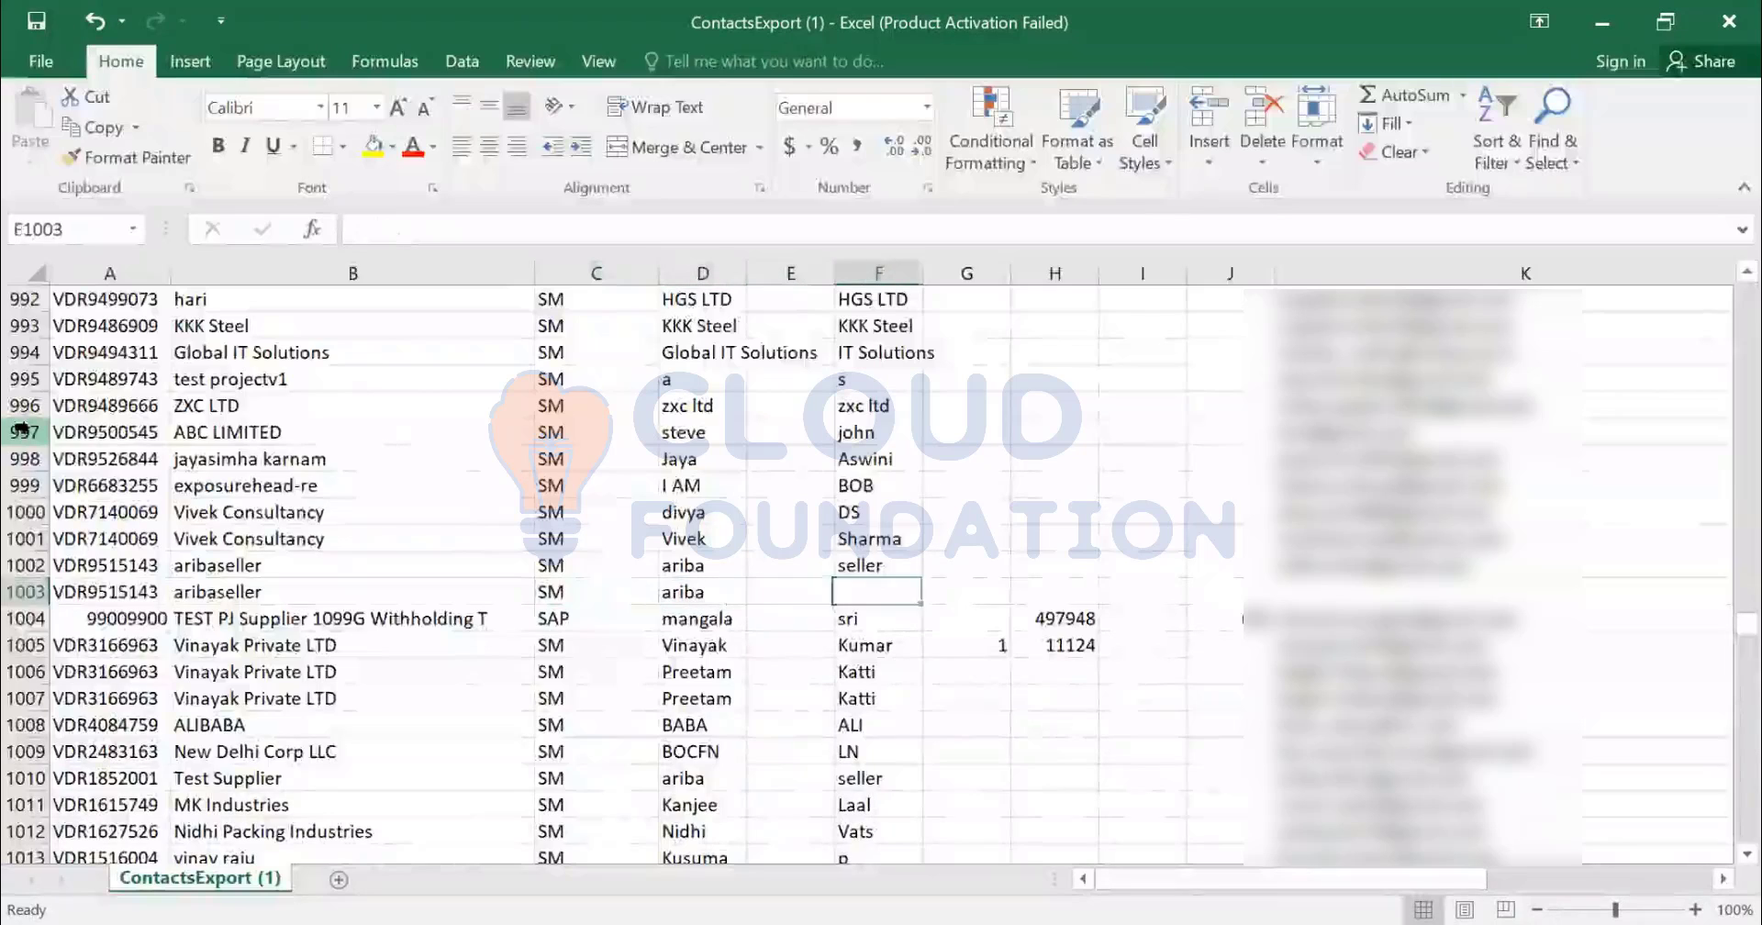
key(ctrl+d)
key(Right)
key(Right)
key(Right)
key(Right)
key(Right)
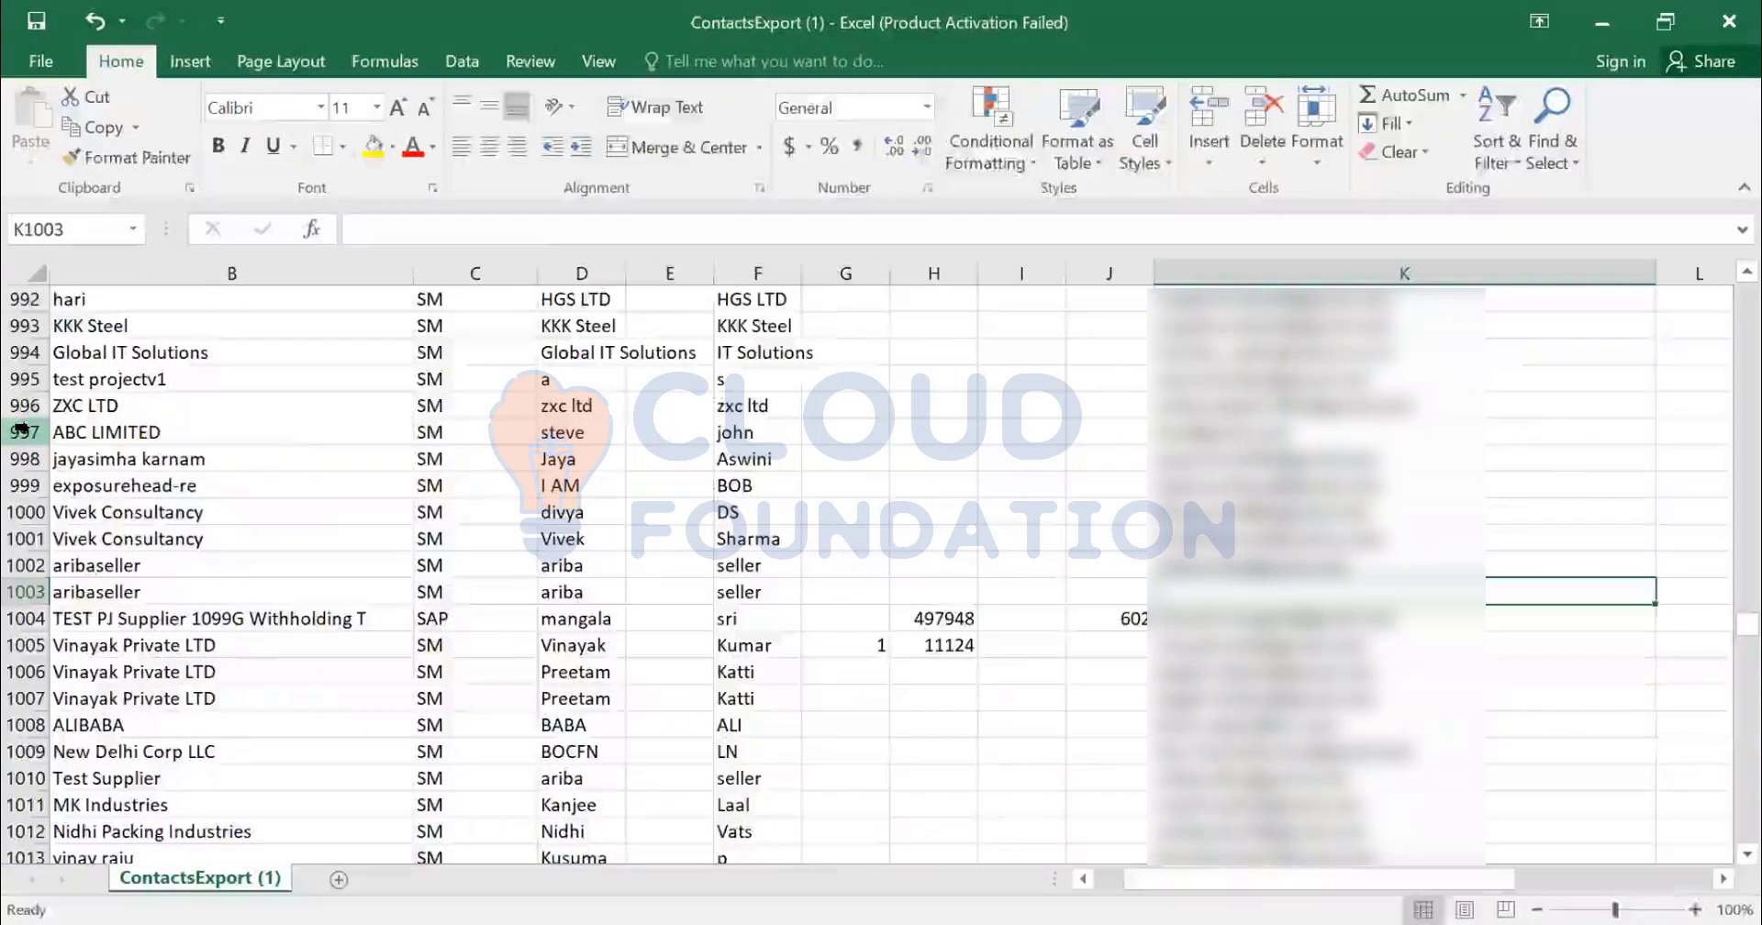
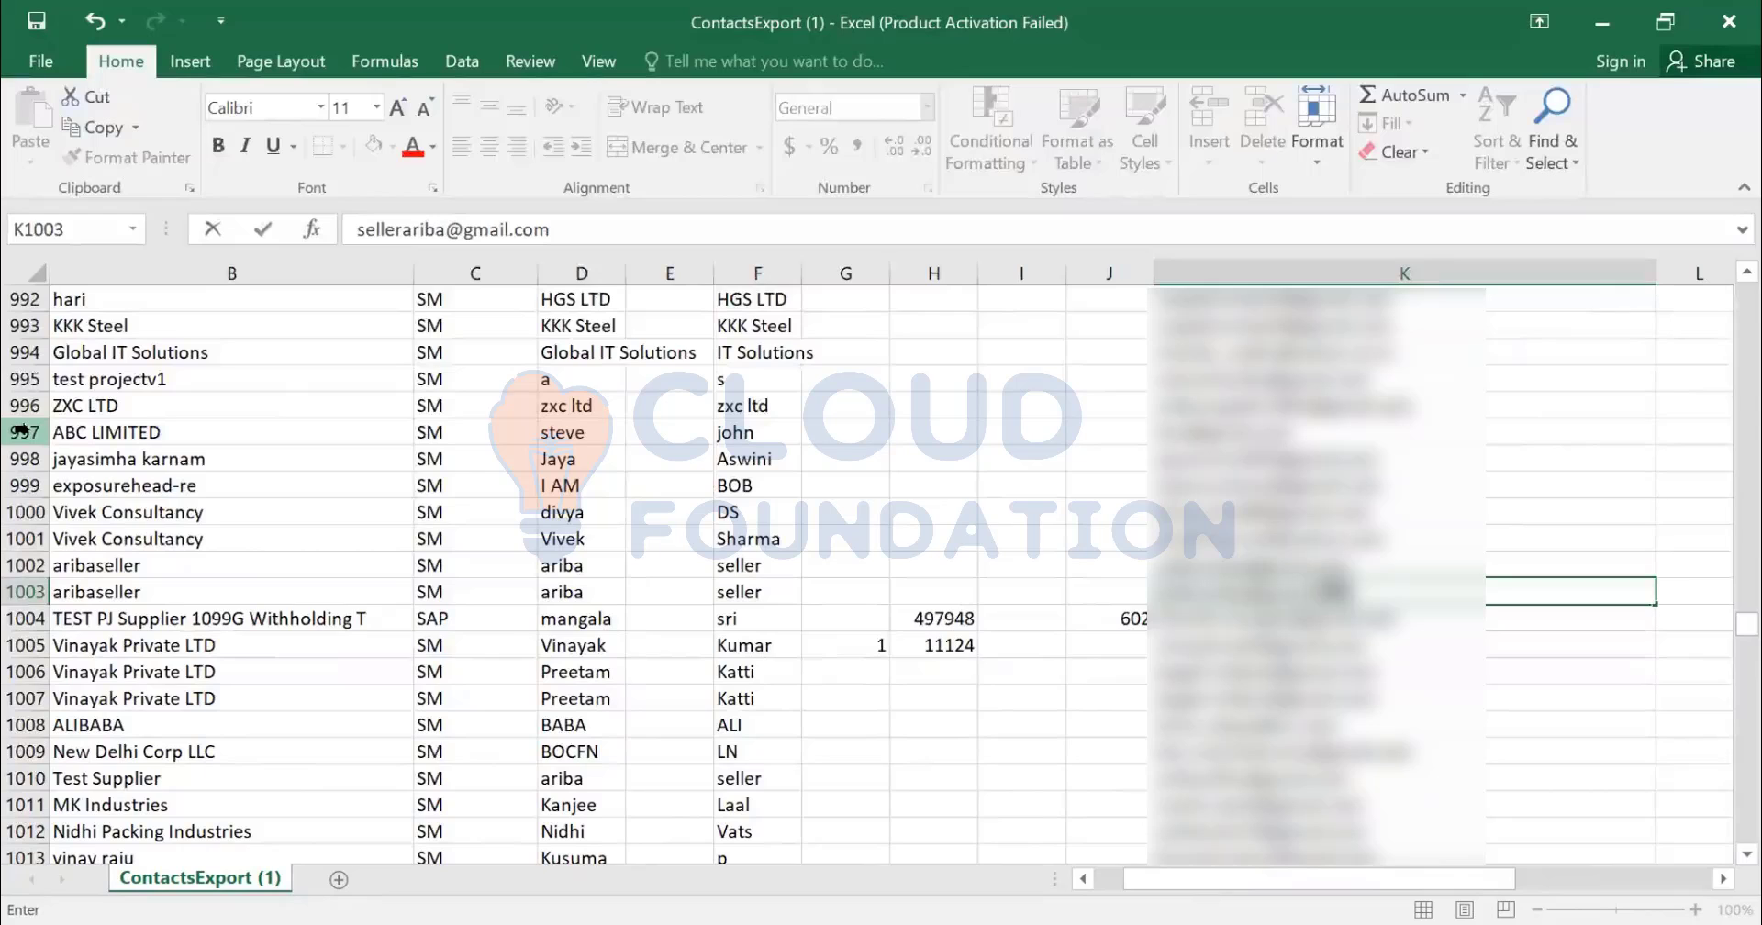
- Enter the new contact's own e-mail address in row 1003
key(Tab)
key(Tab)
- Set locale en, active TRUE, time zone America/Los_Angeles and primary TRUE for row 1003
text(e)
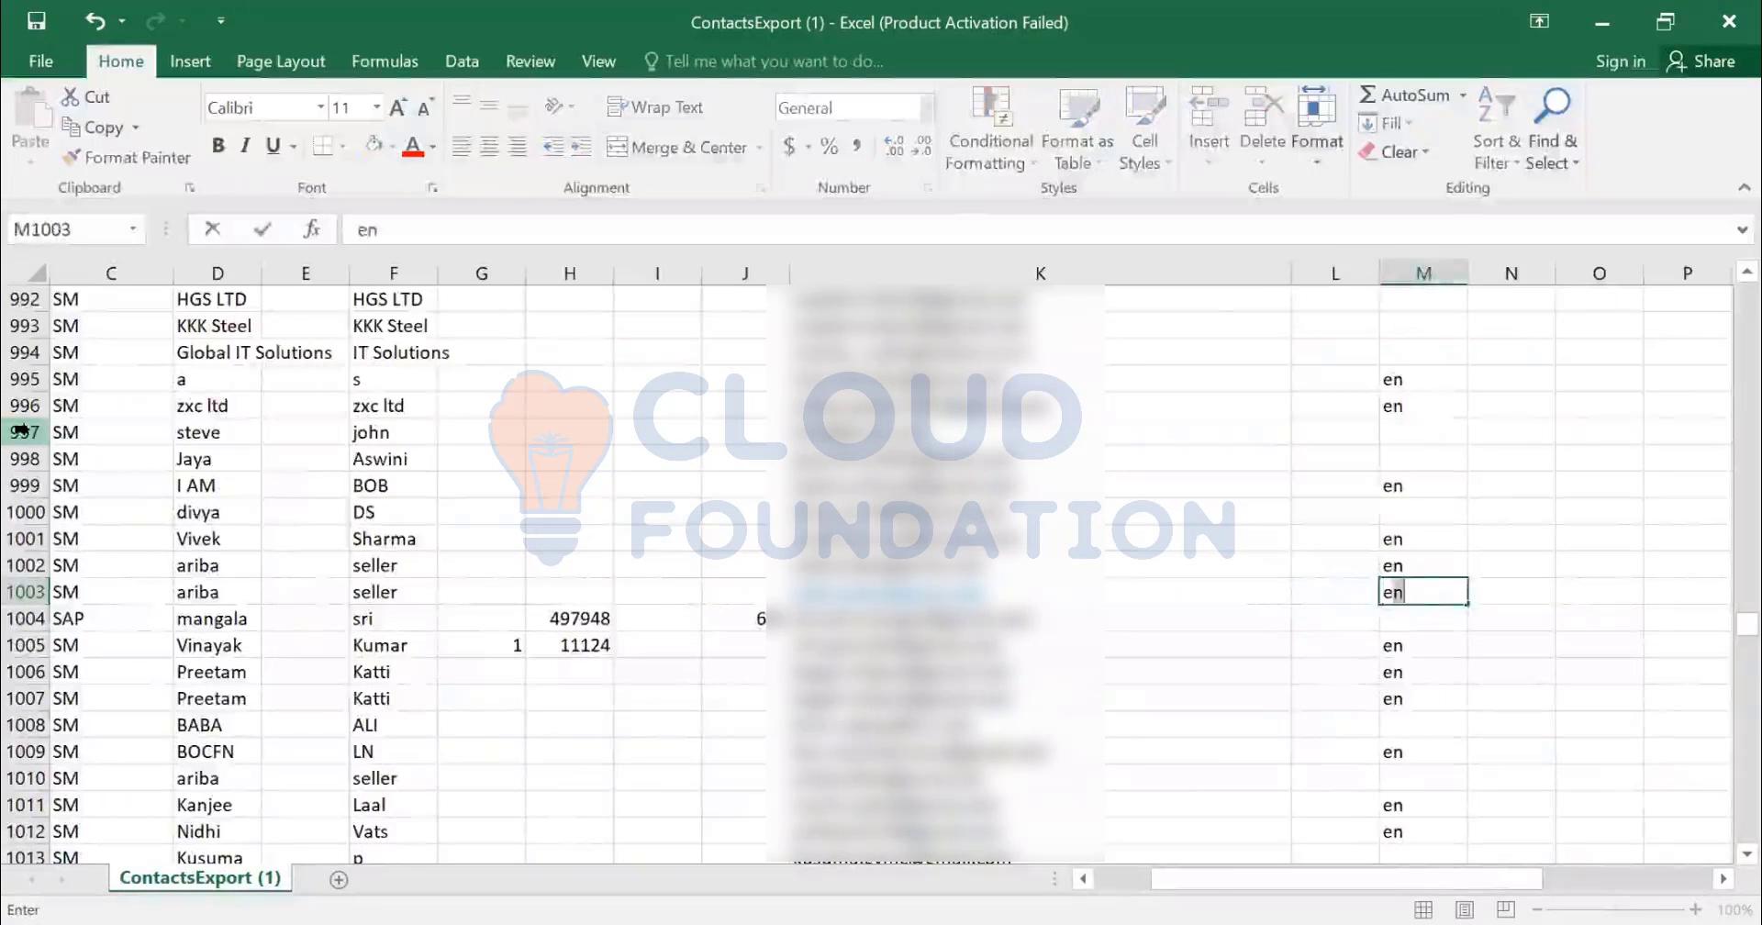
key(Tab)
key(Tab)
key(Tab)
key(Tab)
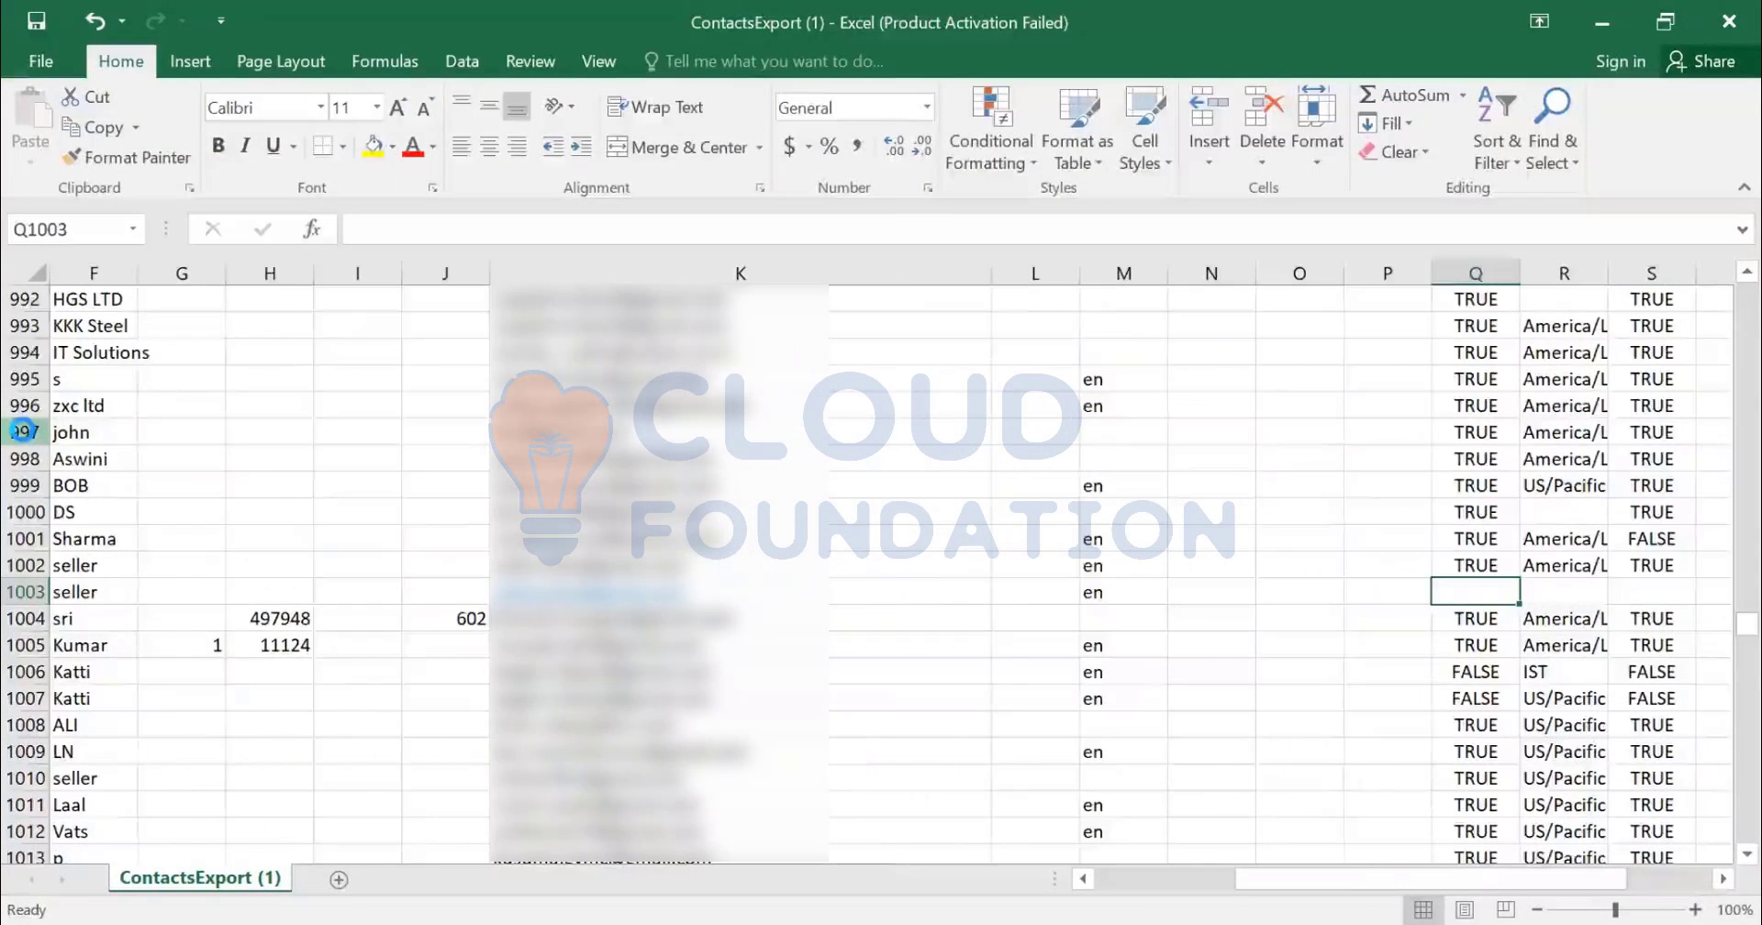
text(TRUE)
key(Tab)
text(America/Los_Angeles)
key(Tab)
text(TRUE)
key(Tab)
key(Tab)
key(Tab)
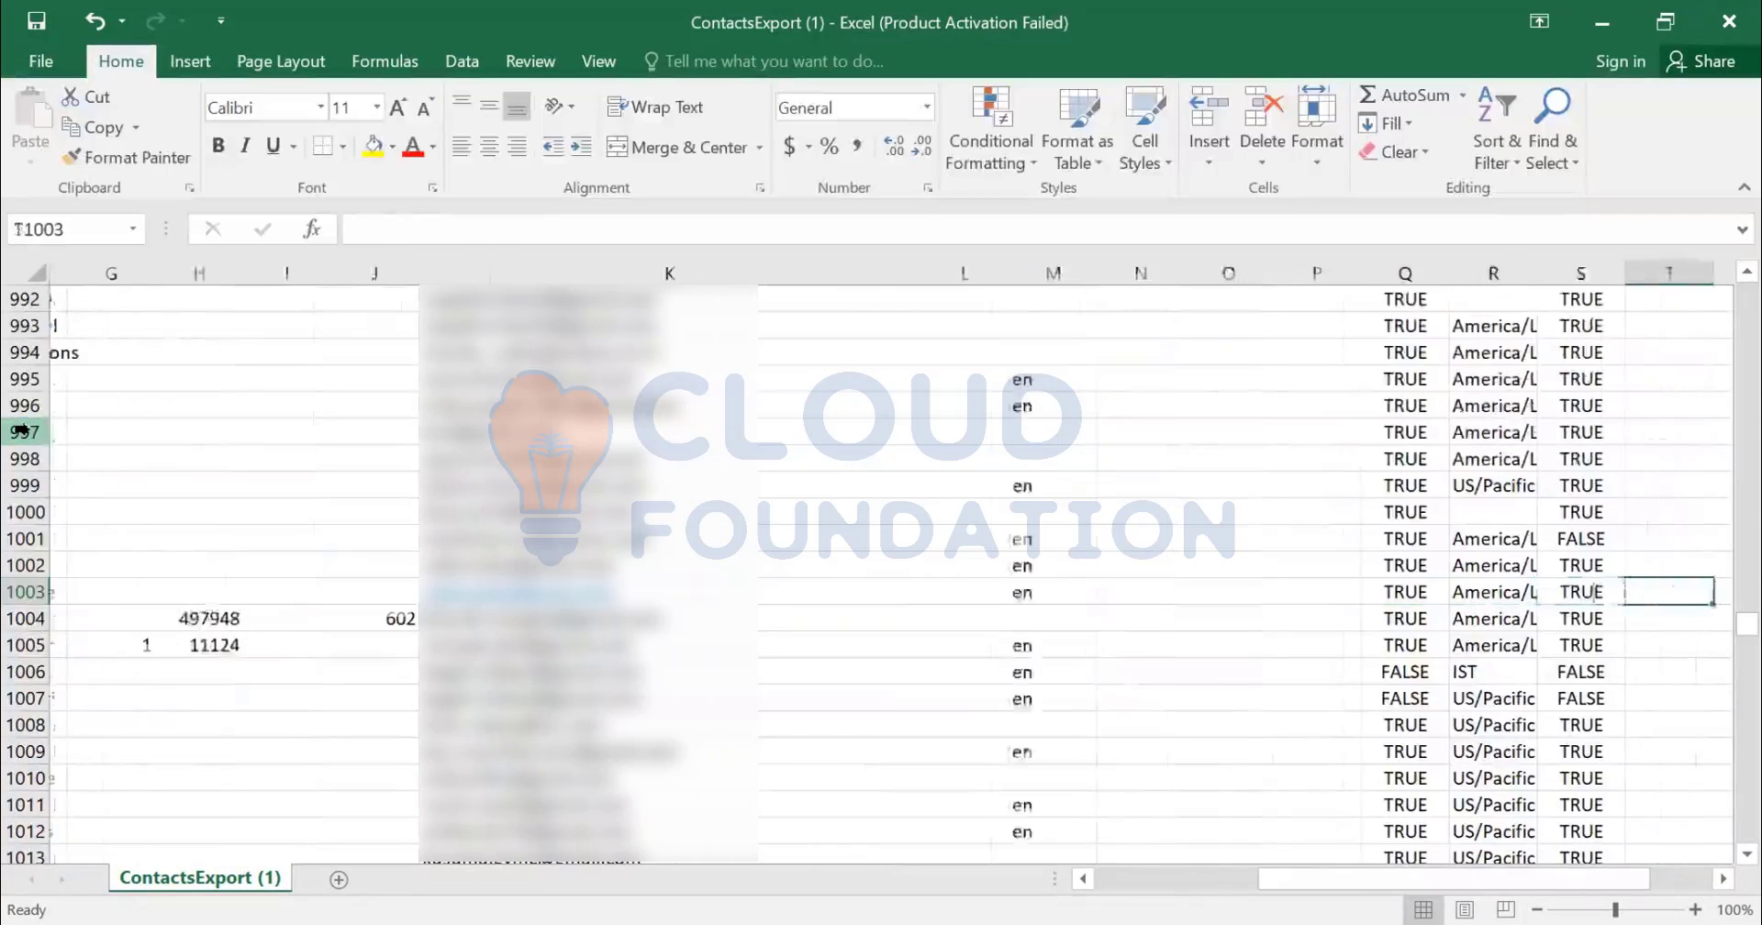
key(Left)
key(Left)
key(Left)
key(Left)
key(Left)
key(Right)
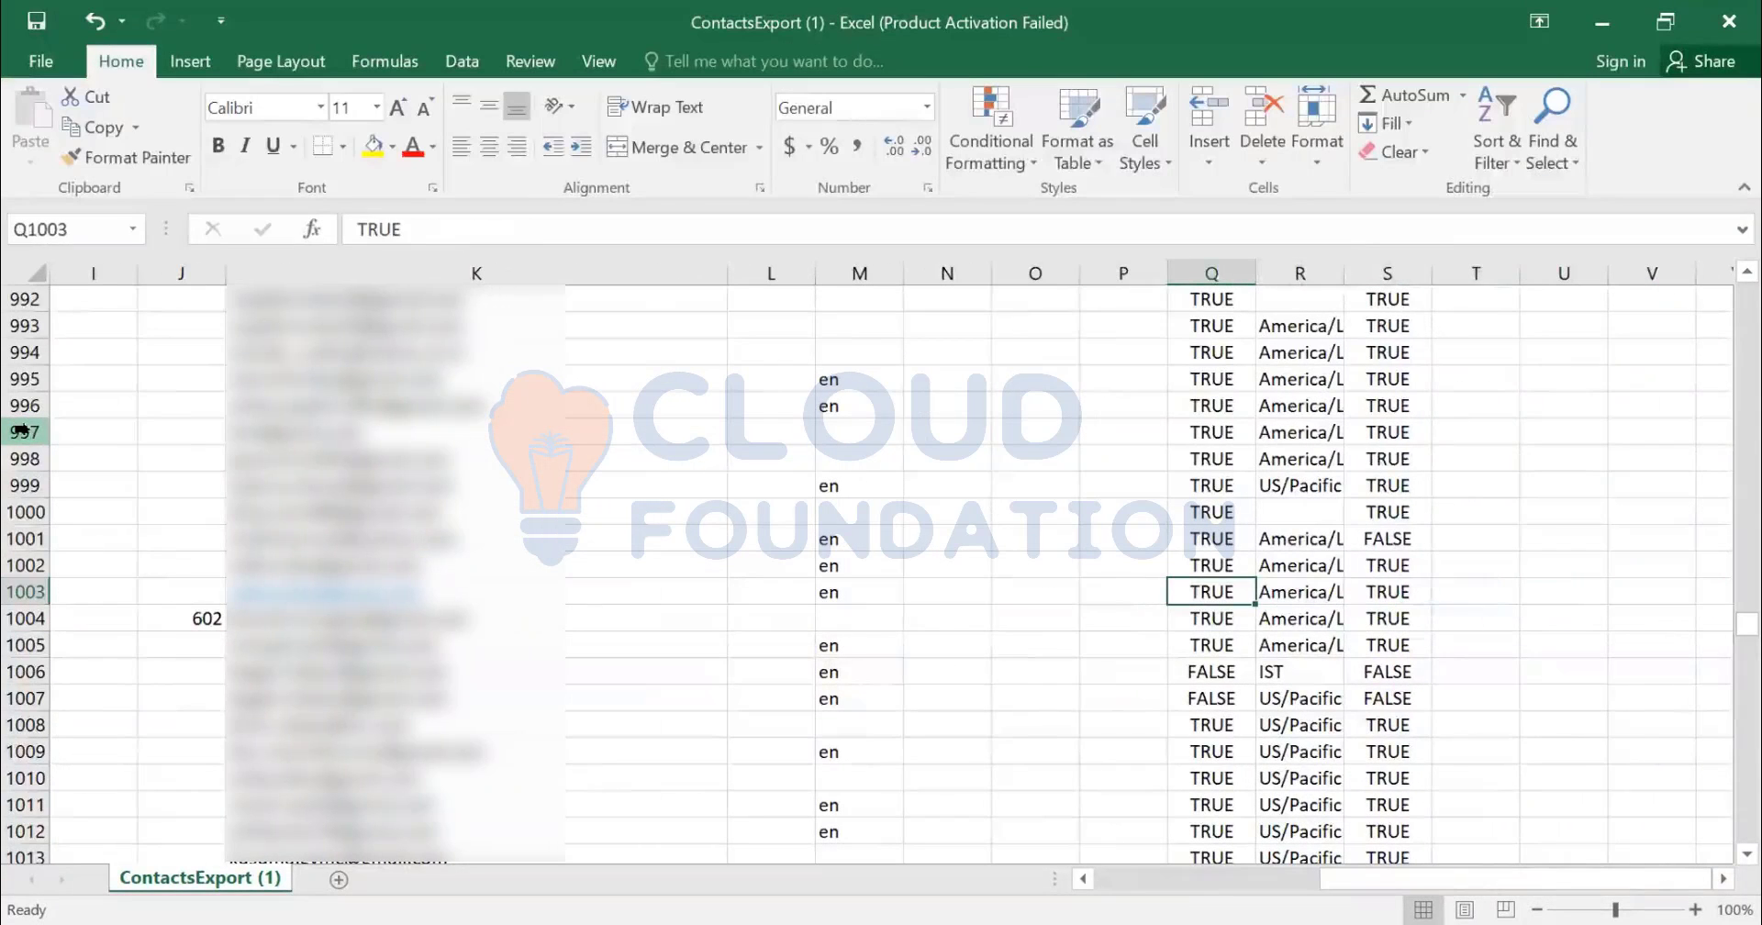
text(F)
key(Escape)
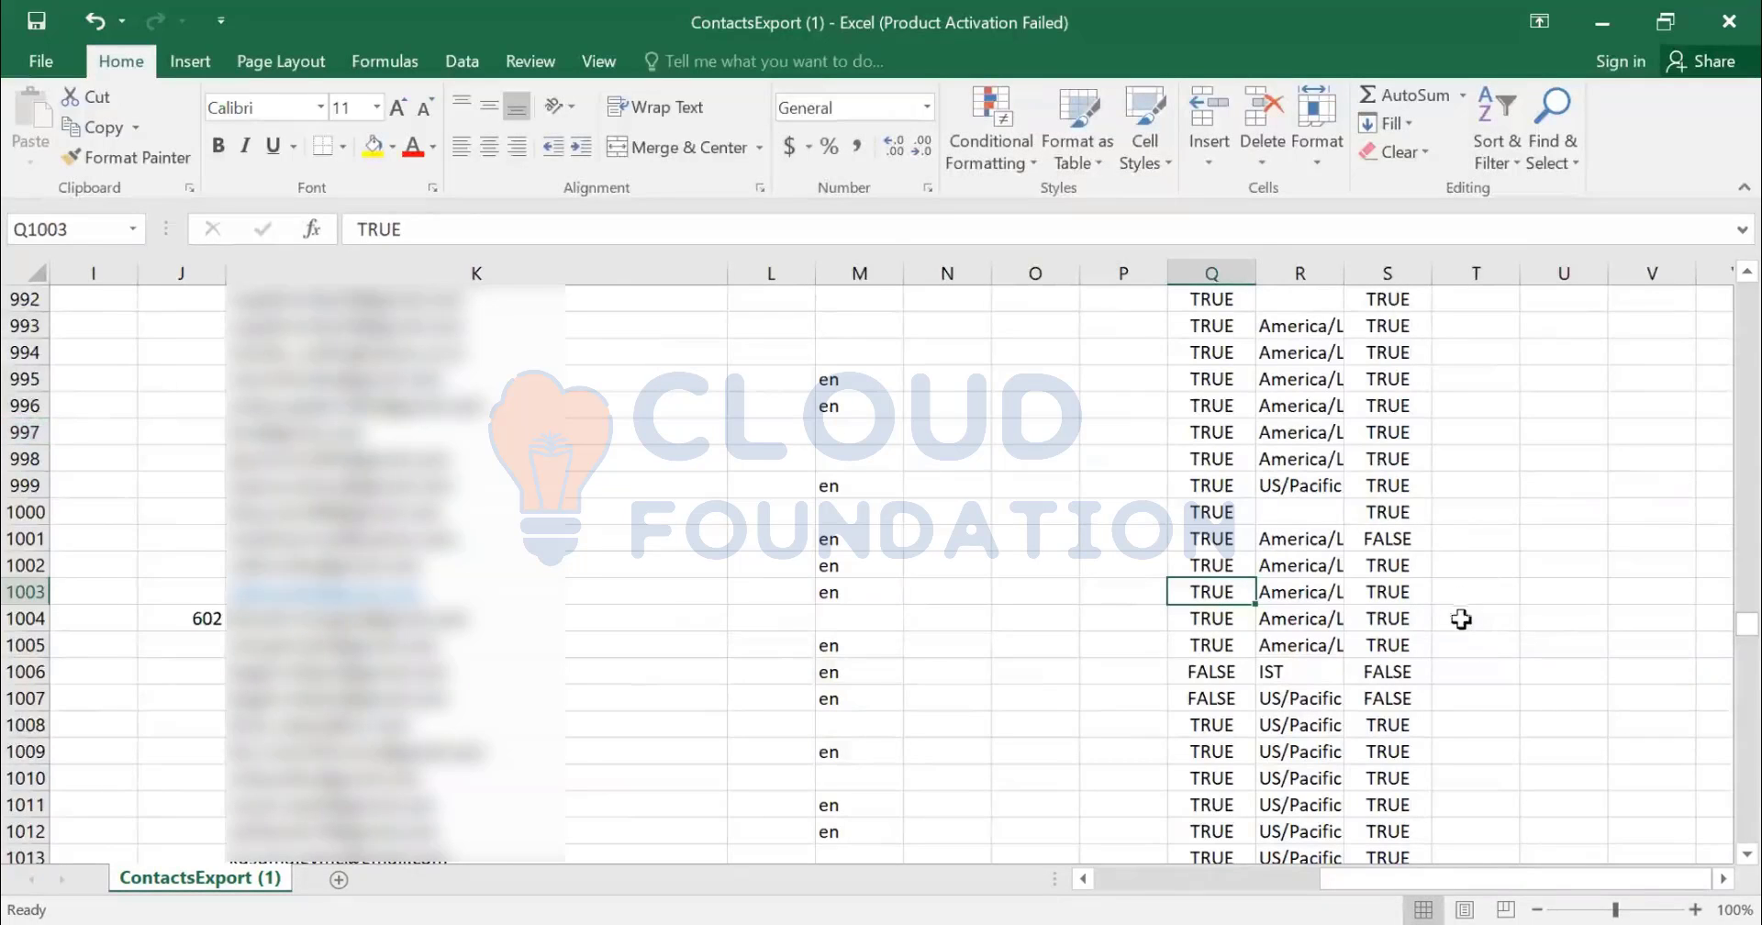
- Delete rows 2 through 1001, which sit above the two aribaseller contacts
scroll(1437, 612, up, 20)
scroll(1437, 613, up, 8)
scroll(1408, 576, down, 16)
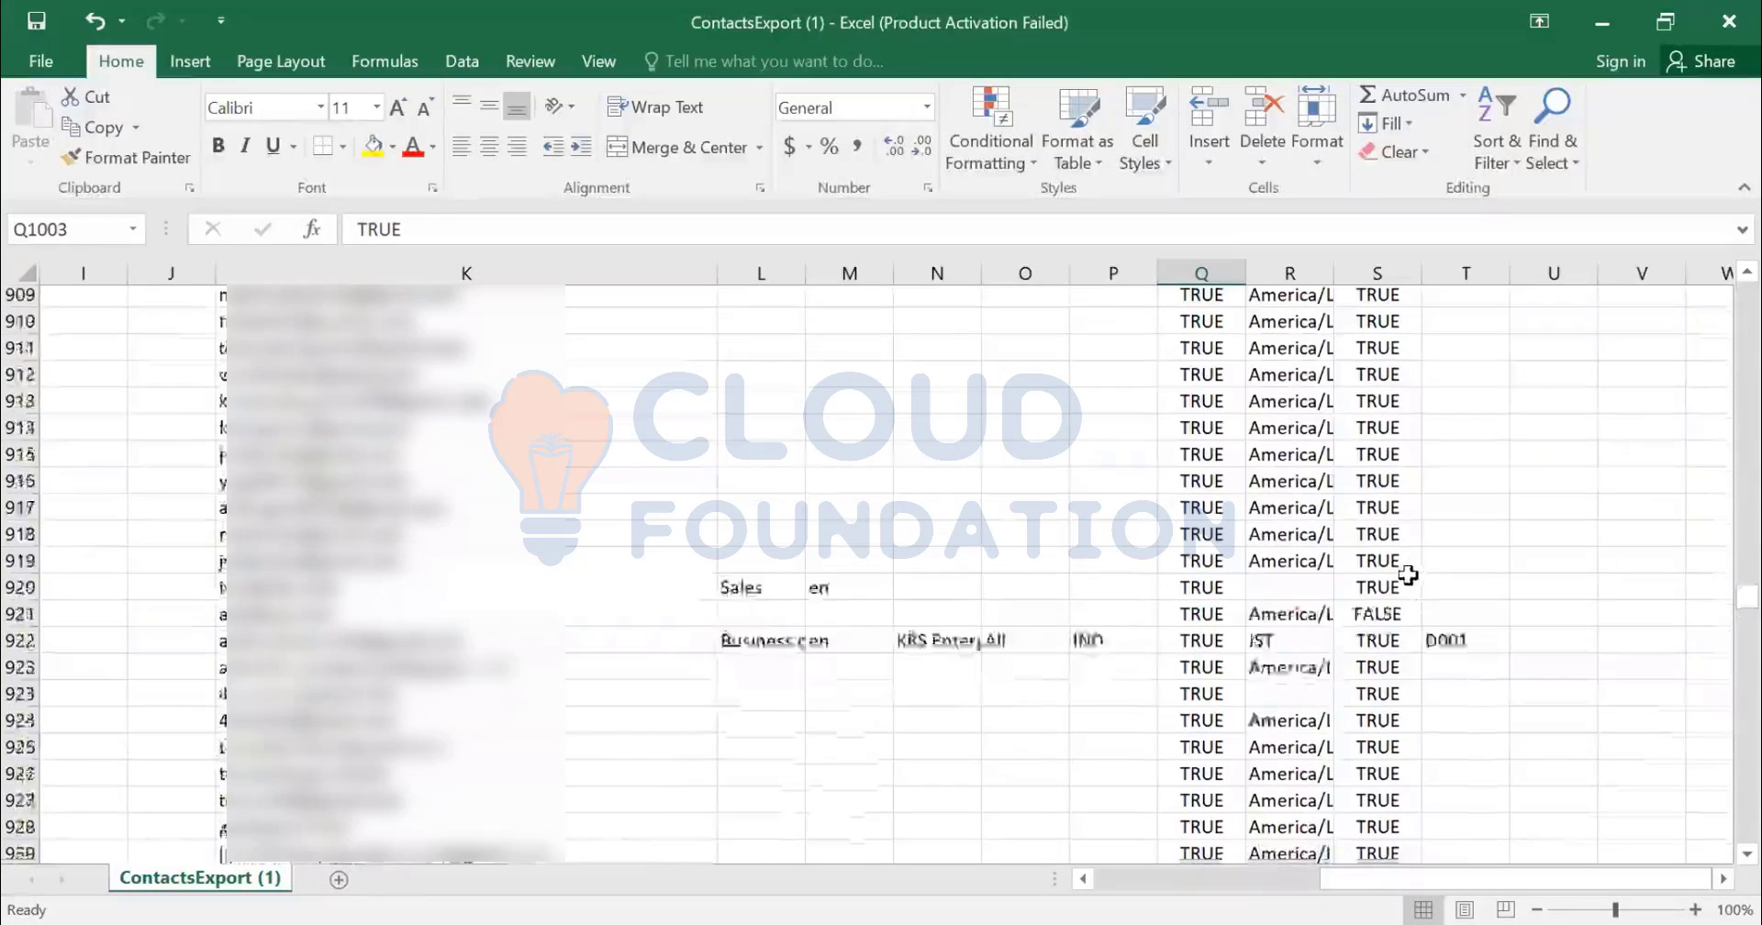
scroll(1407, 573, down, 5)
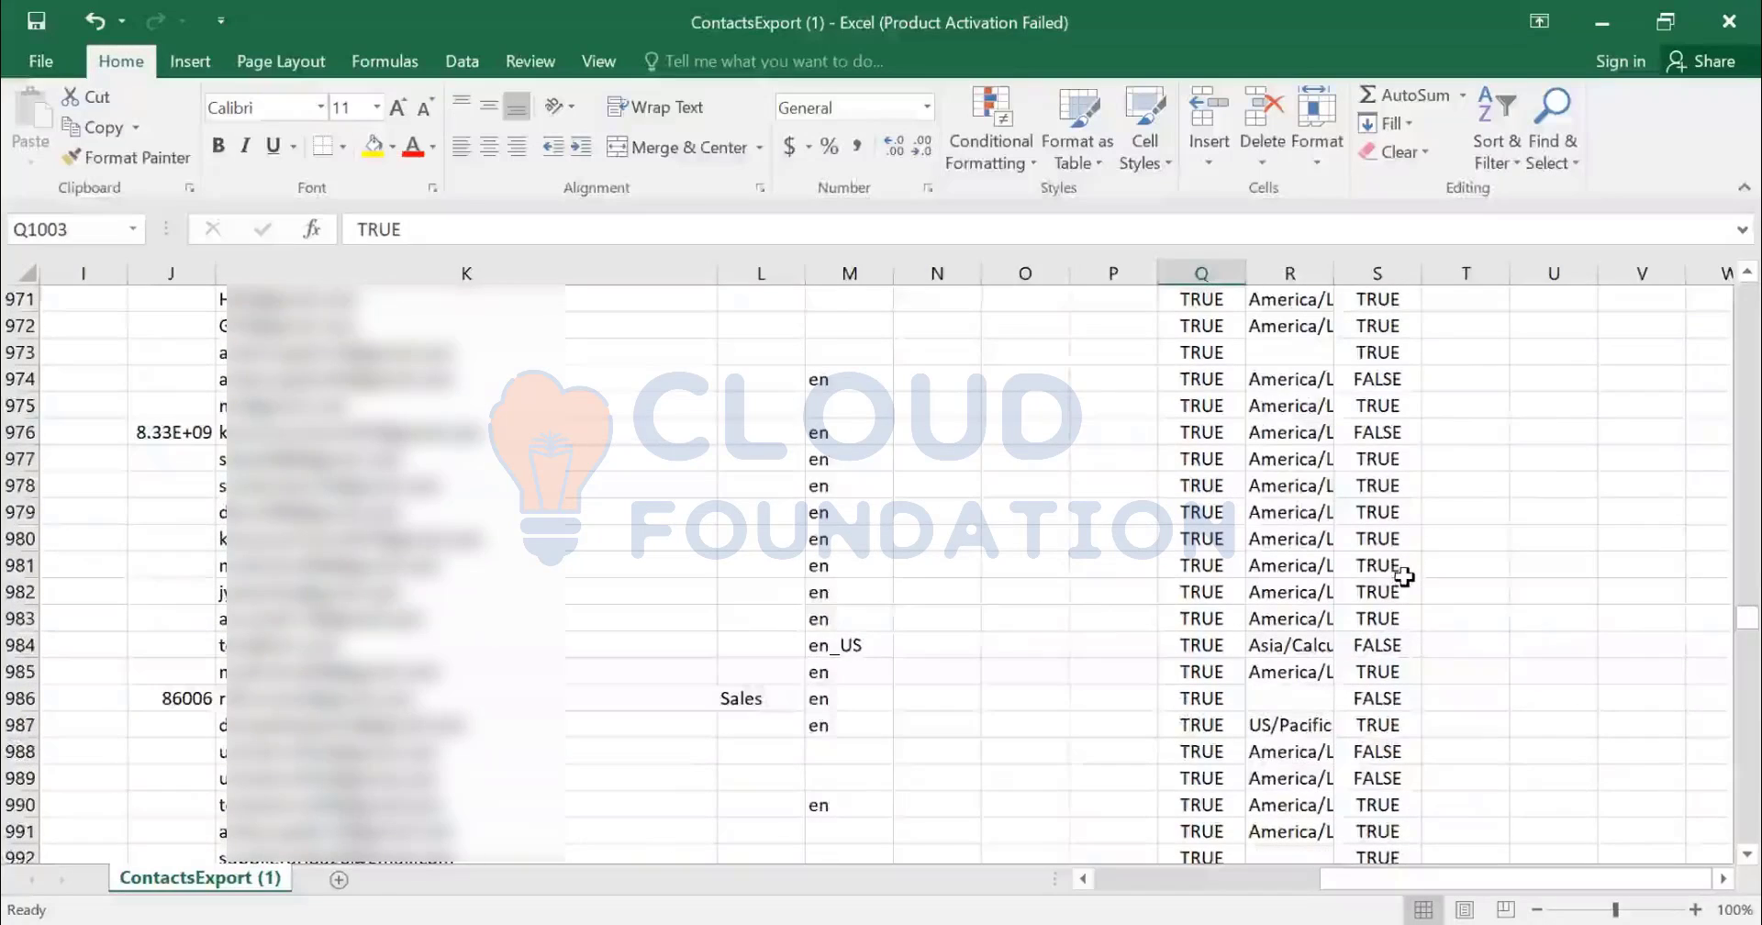
key(Left)
key(Left)
key(Left)
key(Left)
key(Left)
key(Left)
key(Home)
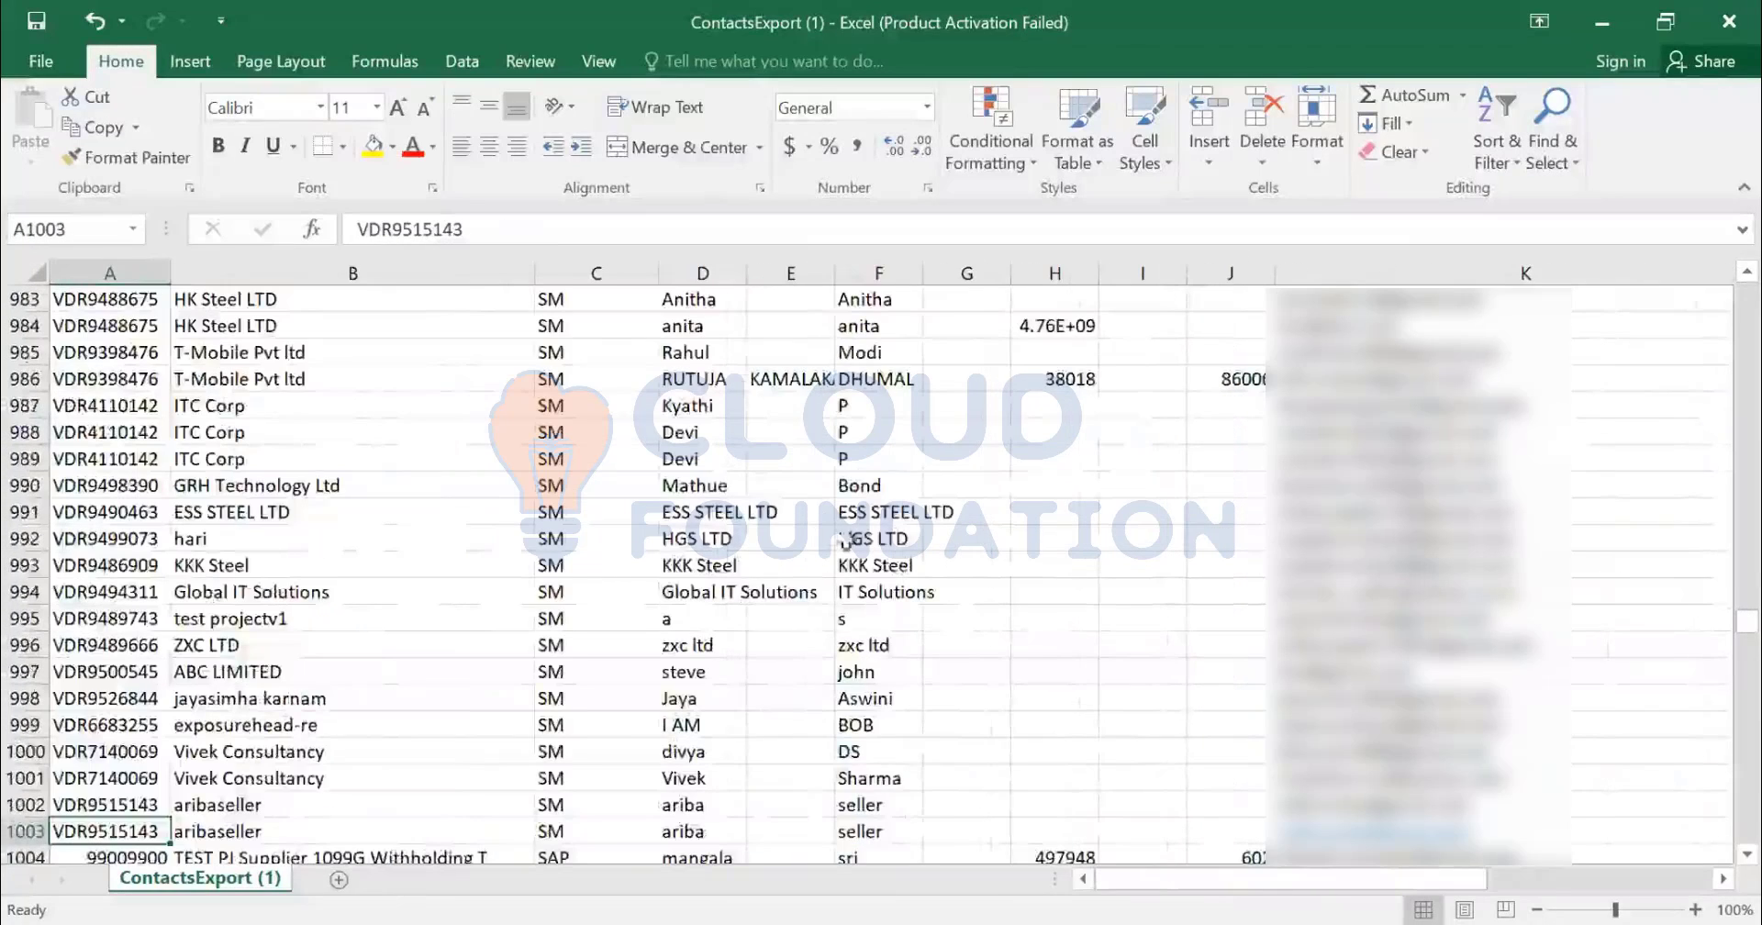
scroll(236, 627, down, 1)
scroll(236, 627, down, 1)
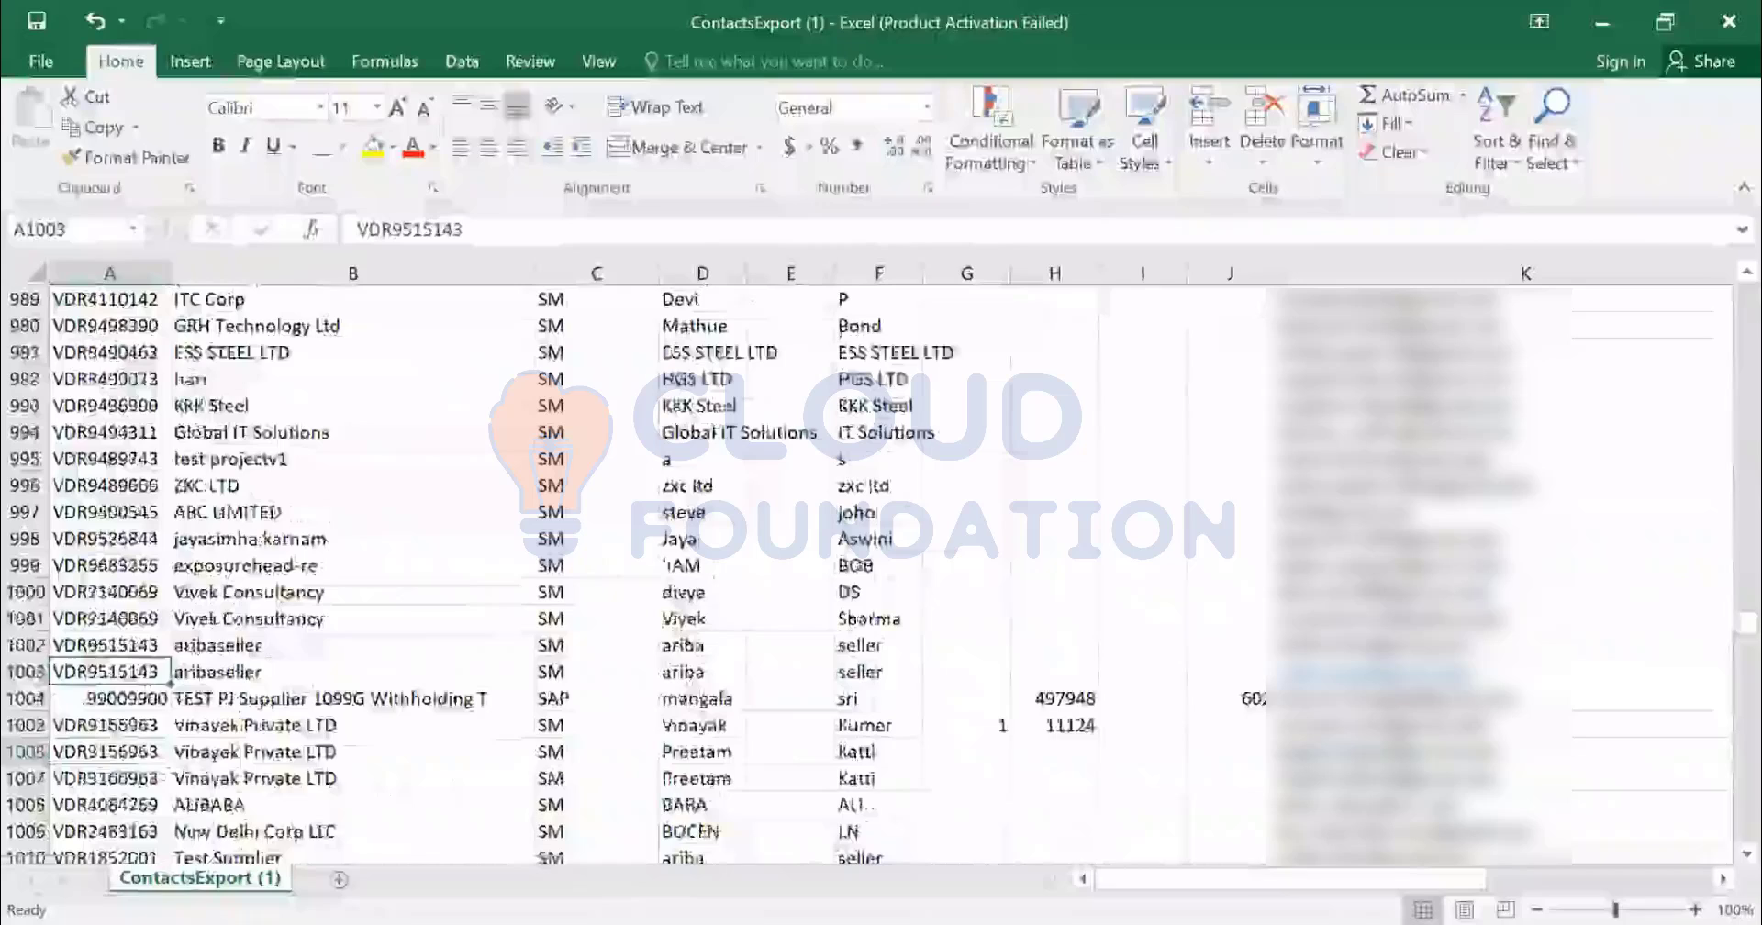
click(20, 617)
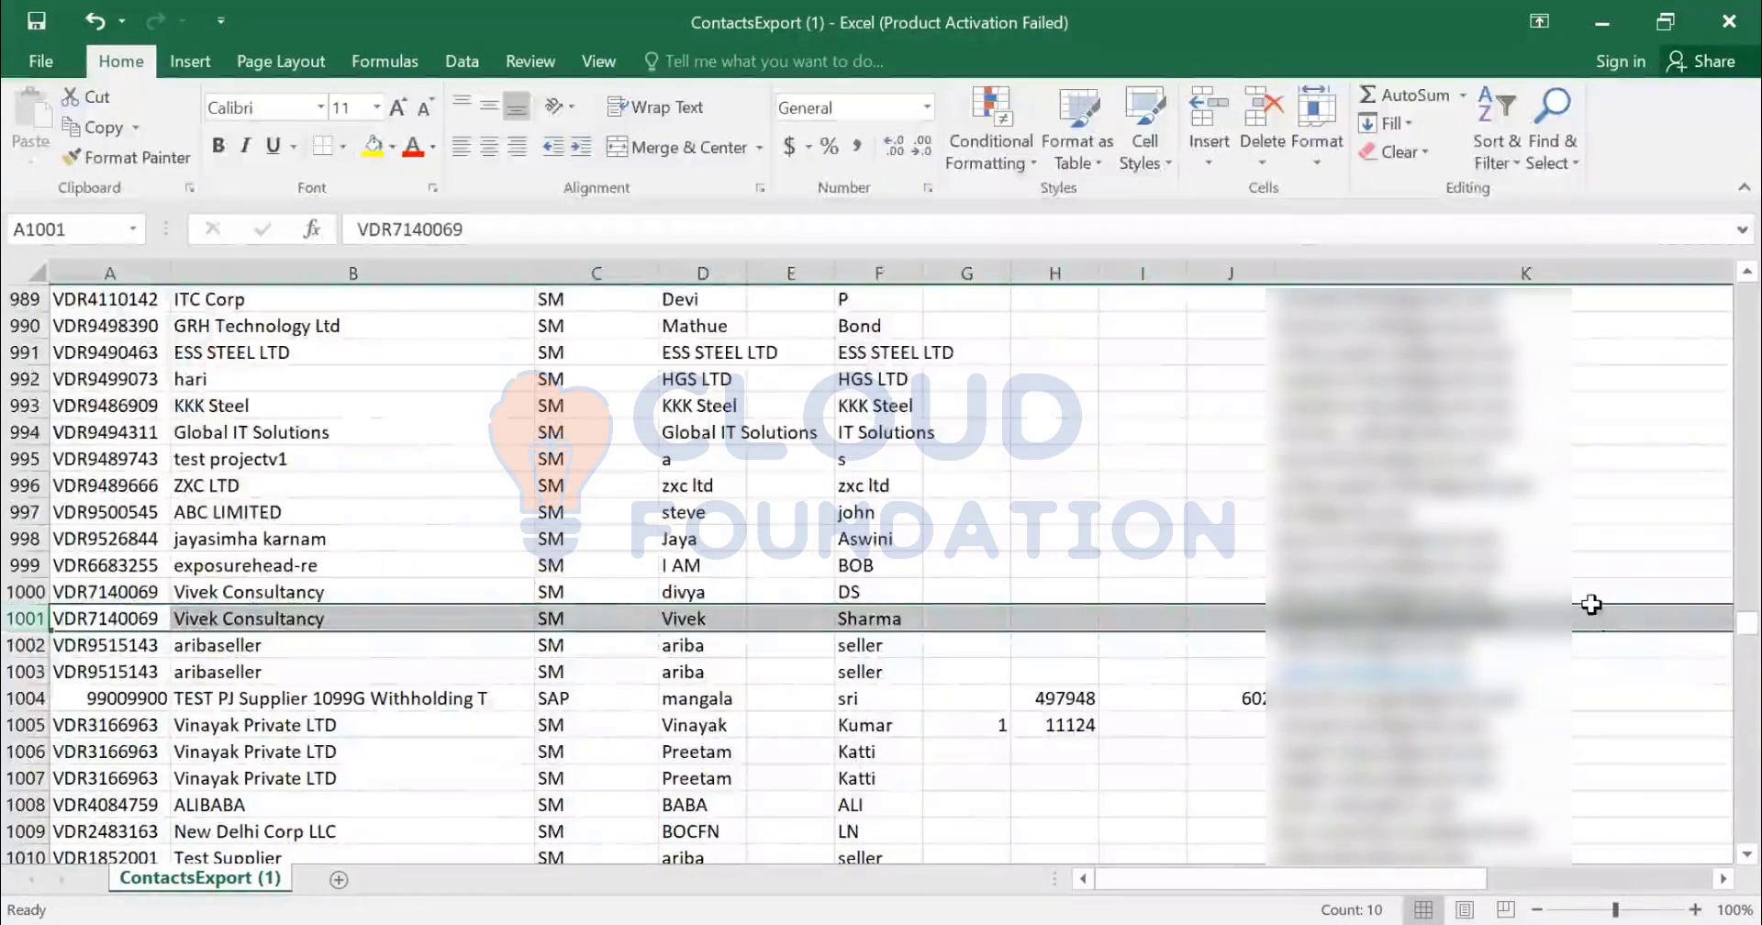
key(ctrl+shift+Up)
key(shift+Down)
key(ctrl+minus)
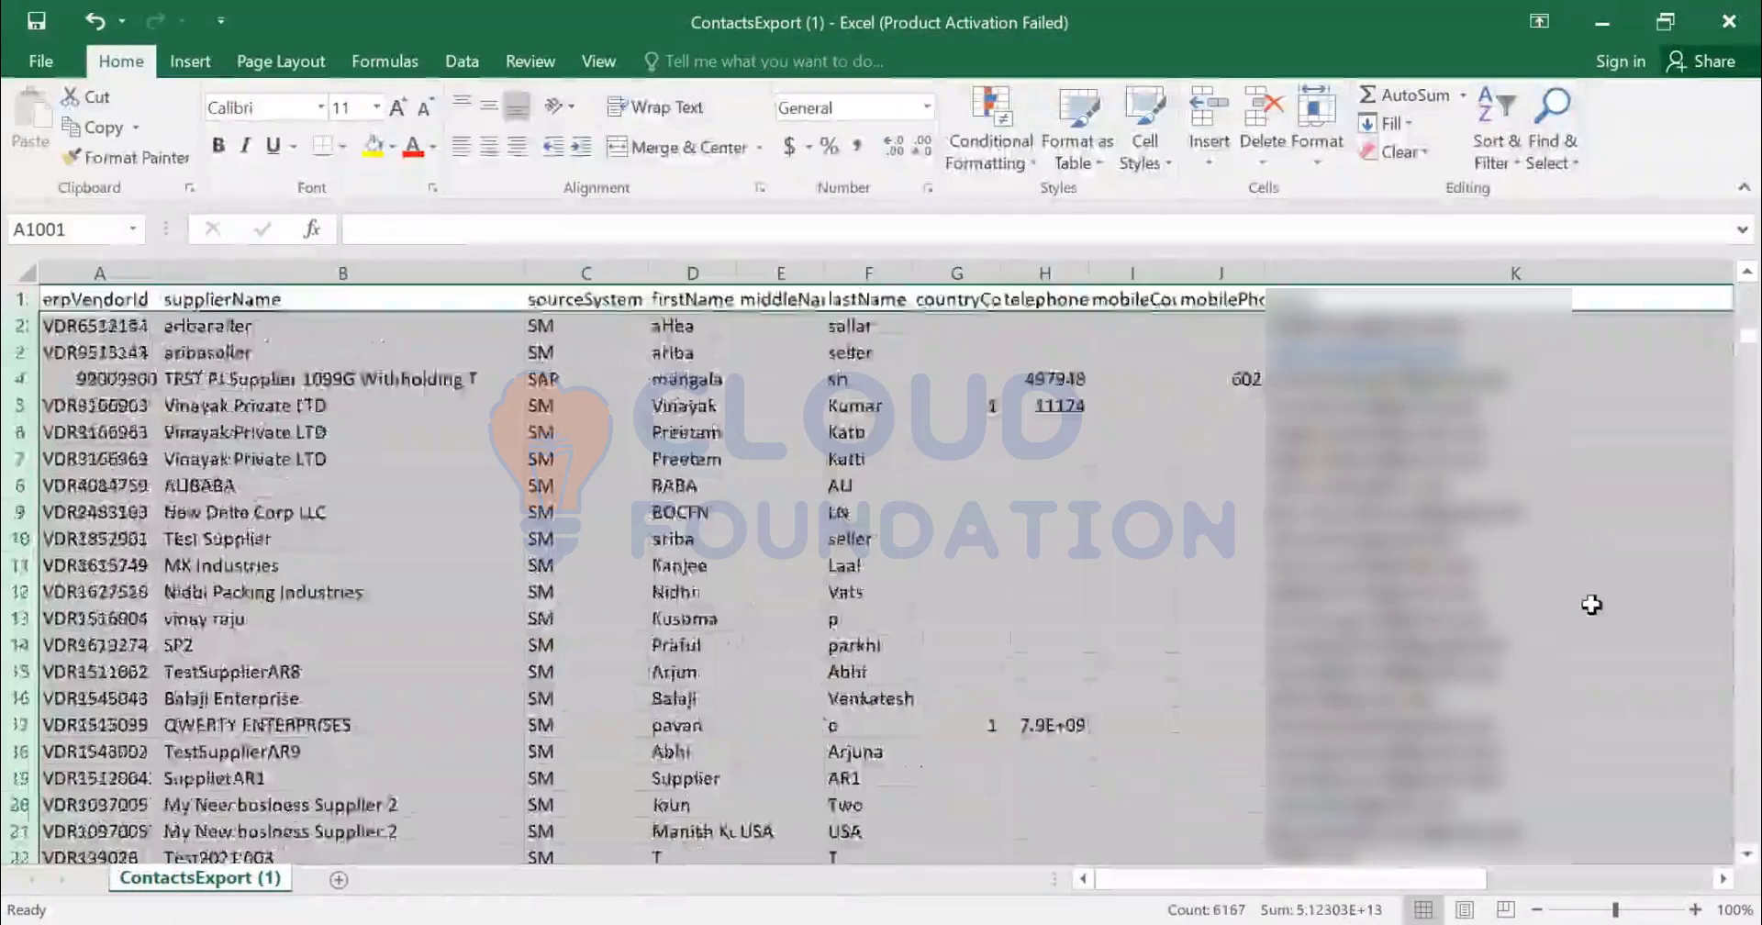
- Clear all remaining contacts in rows 4 to 631
key(Left)
key(ctrl+Up)
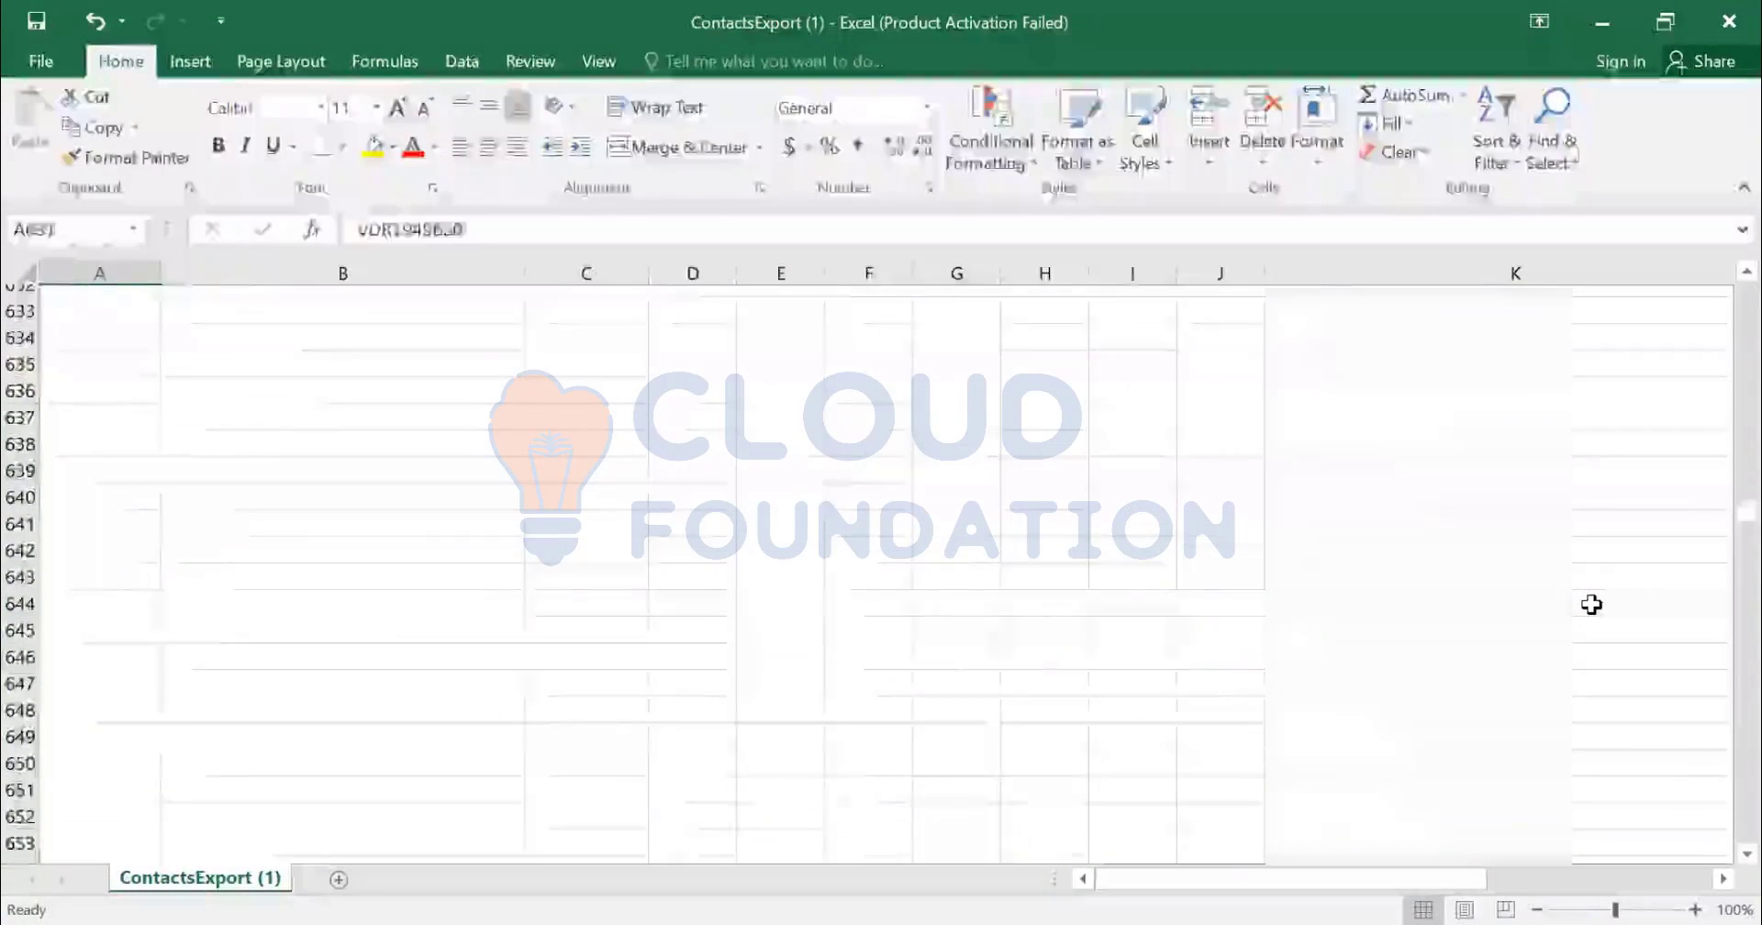
key(ctrl+Up)
key(Down)
key(Down)
key(Down)
key(shift+space)
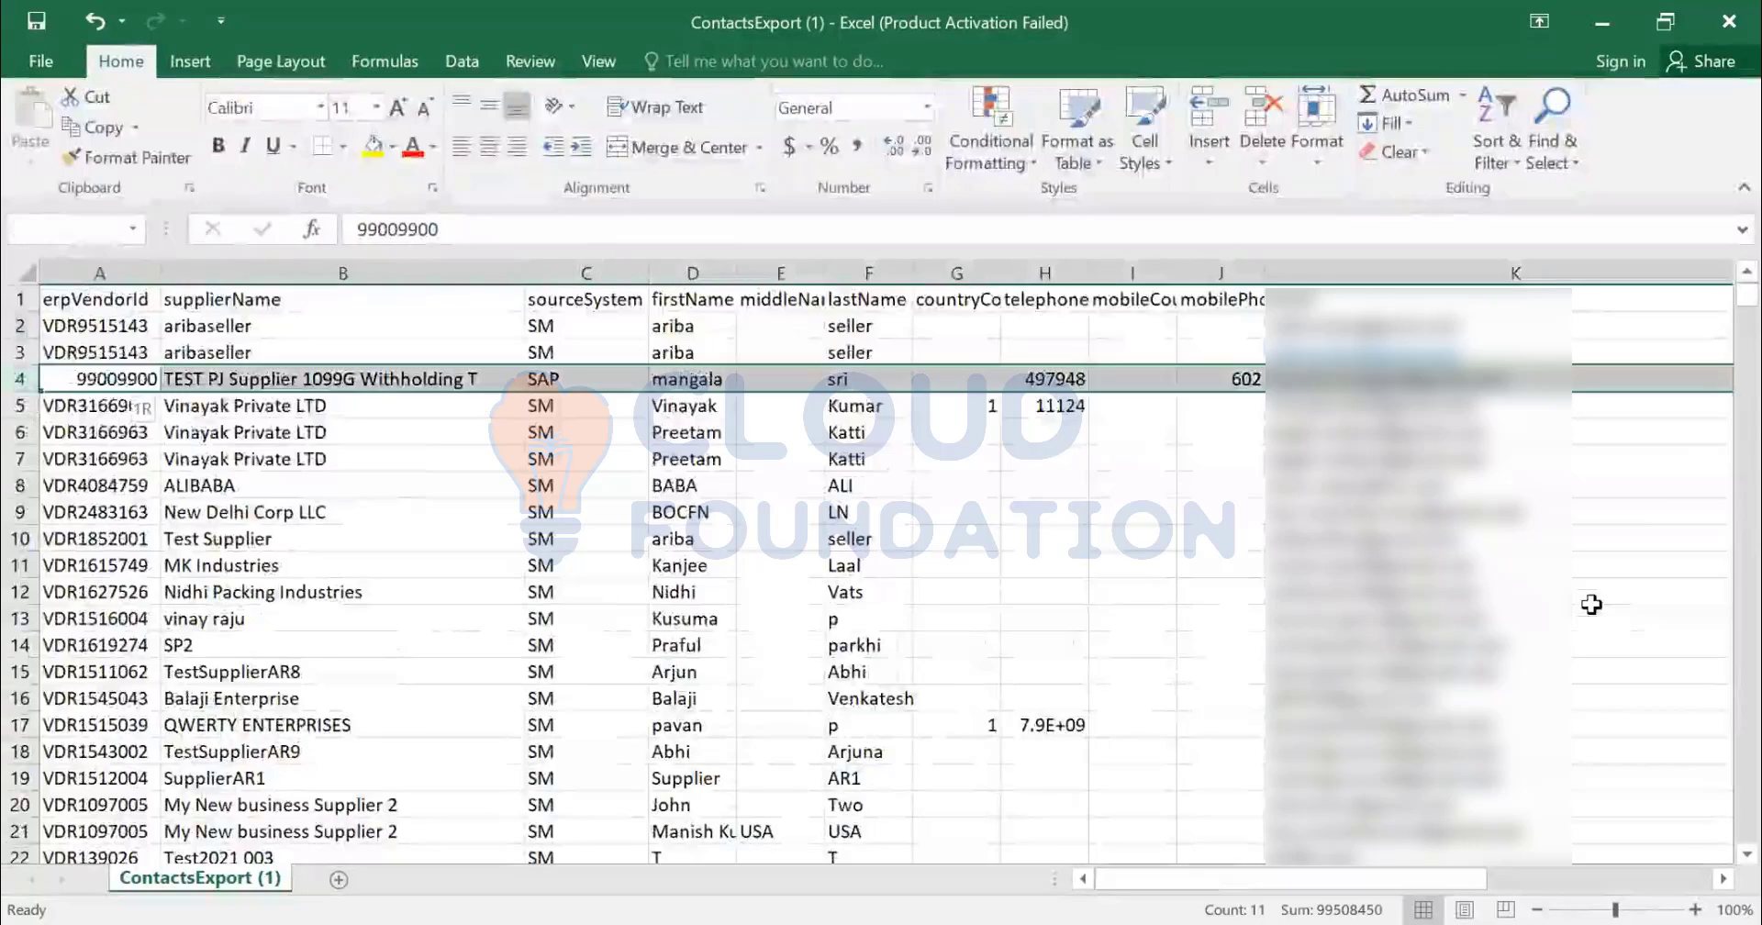
key(ctrl+shift+Down)
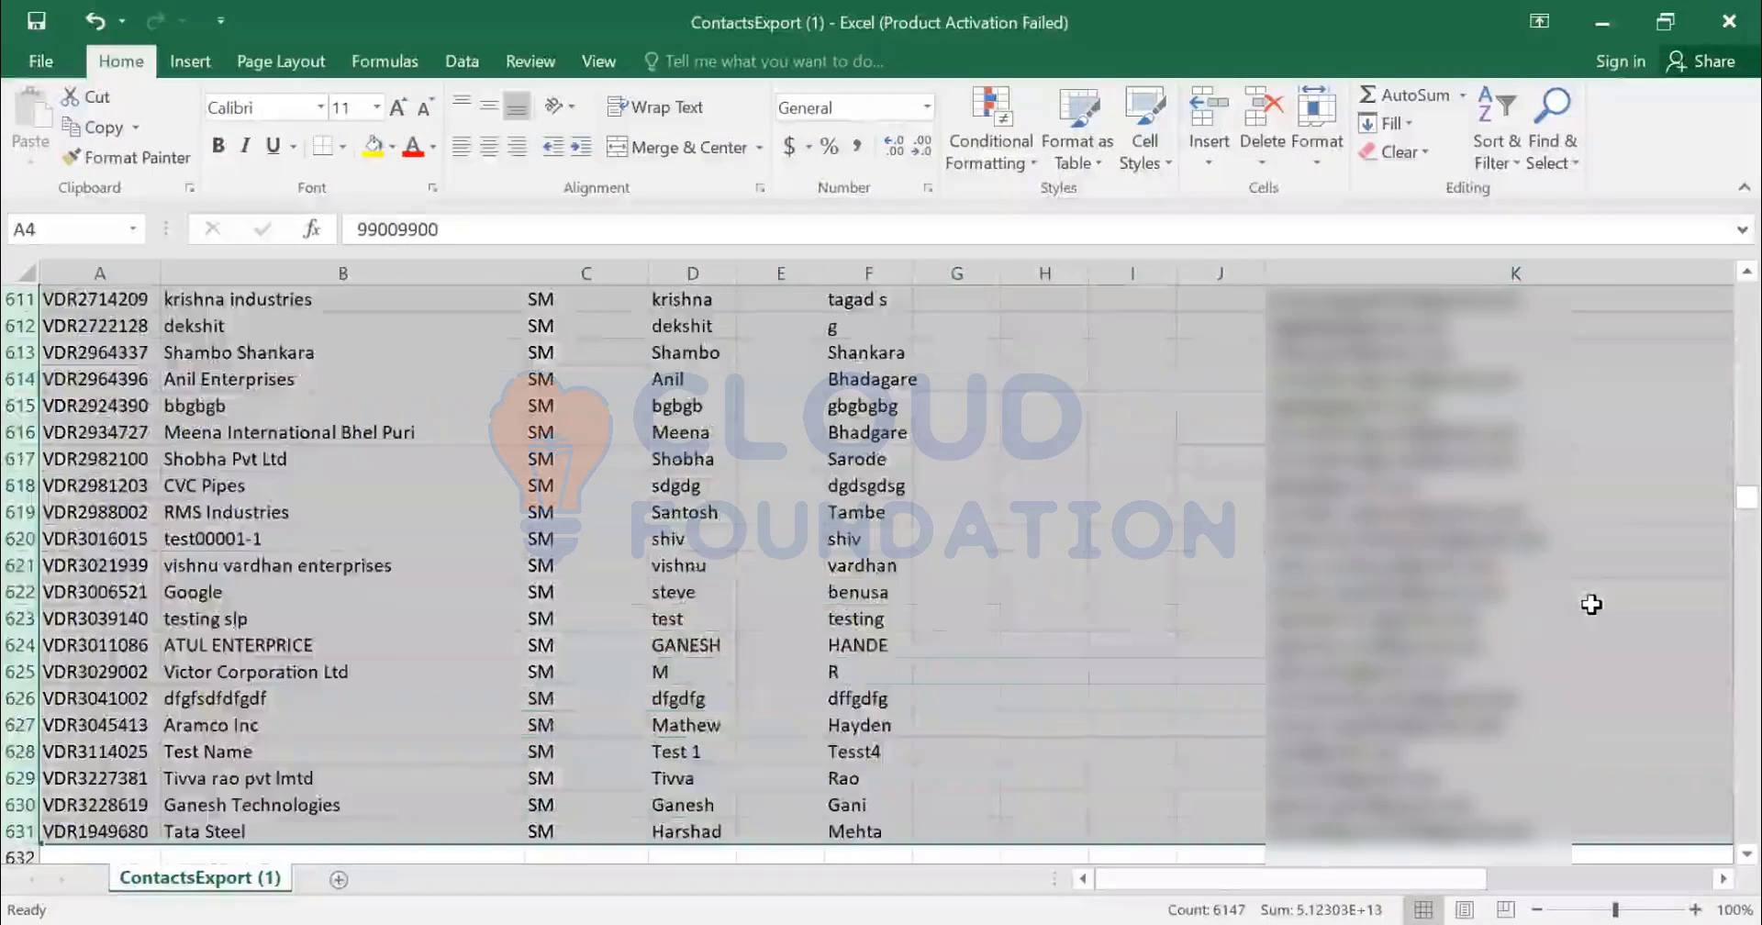
scroll(1169, 526, up, 6)
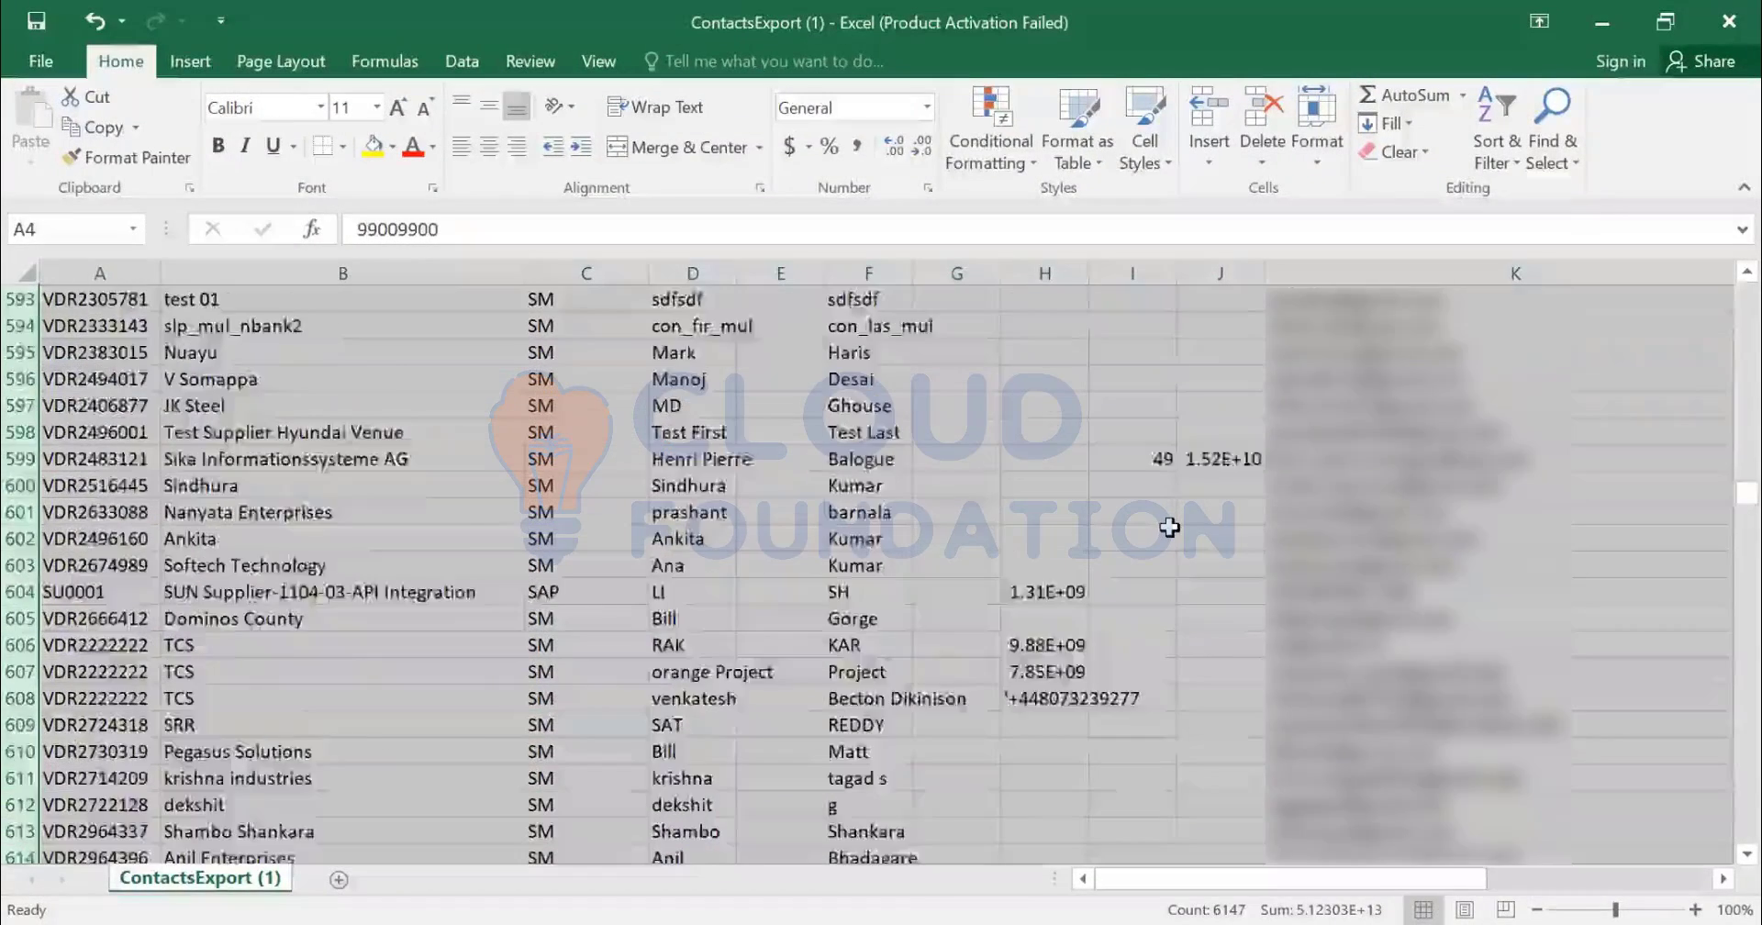
scroll(1169, 527, up, 6)
key(Delete)
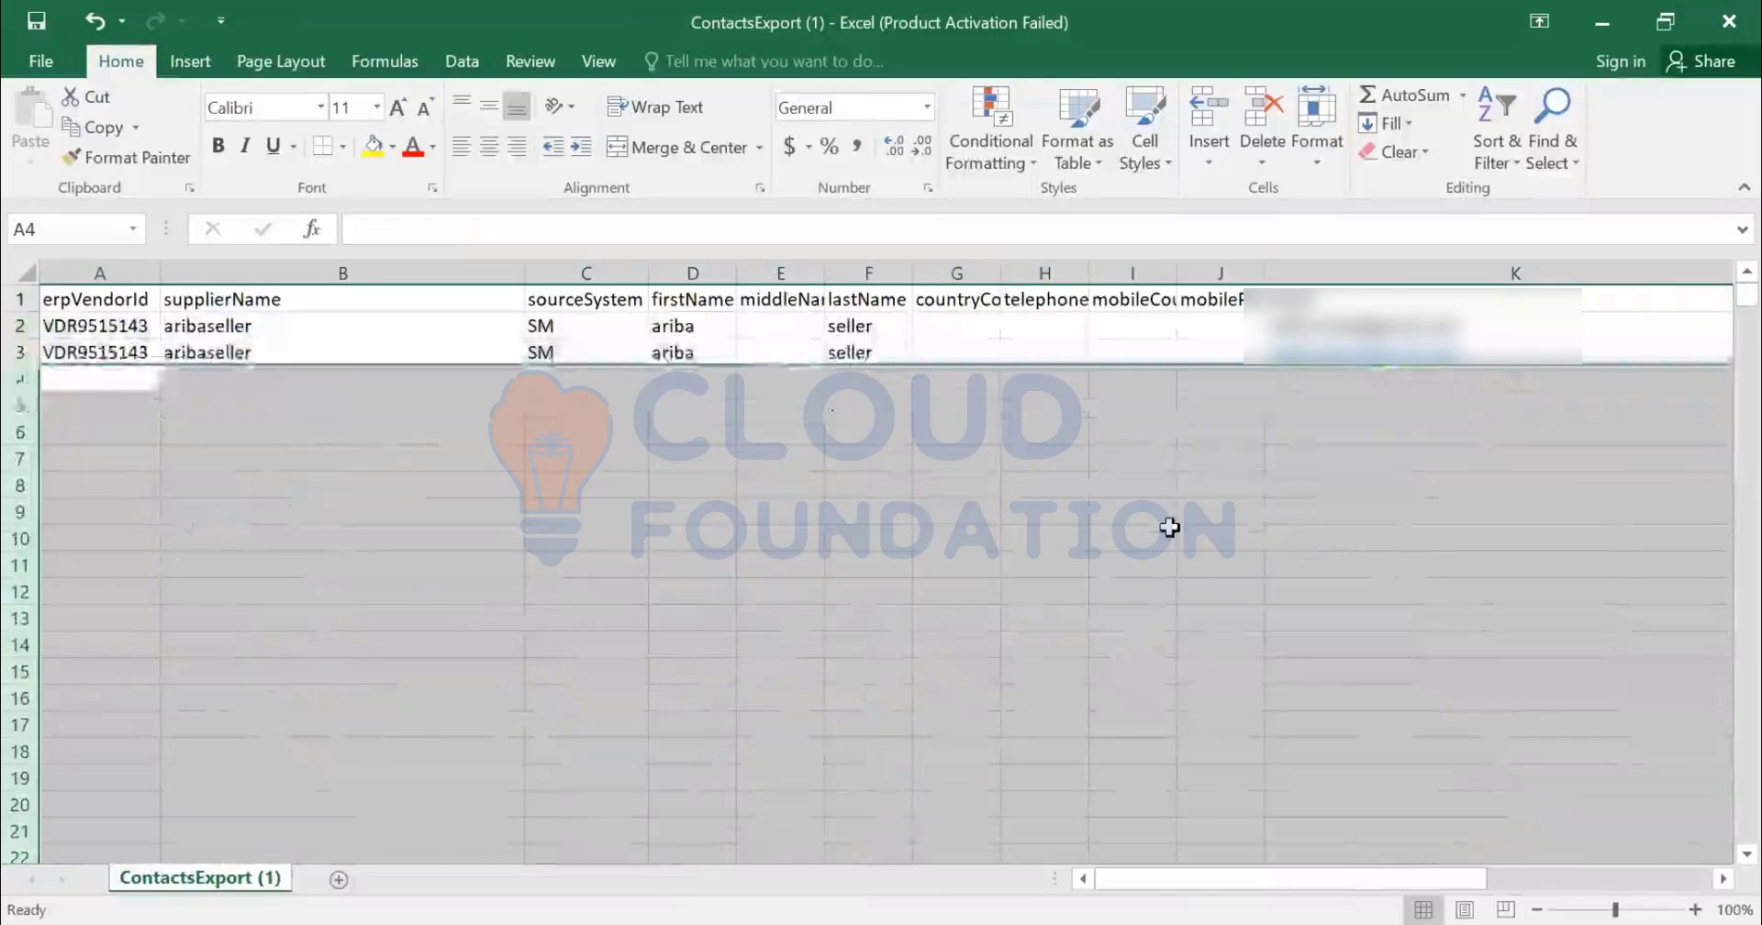
- Insert a '2' before the @ in cell K3's e-mail address and confirm it
key(ctrl+Home)
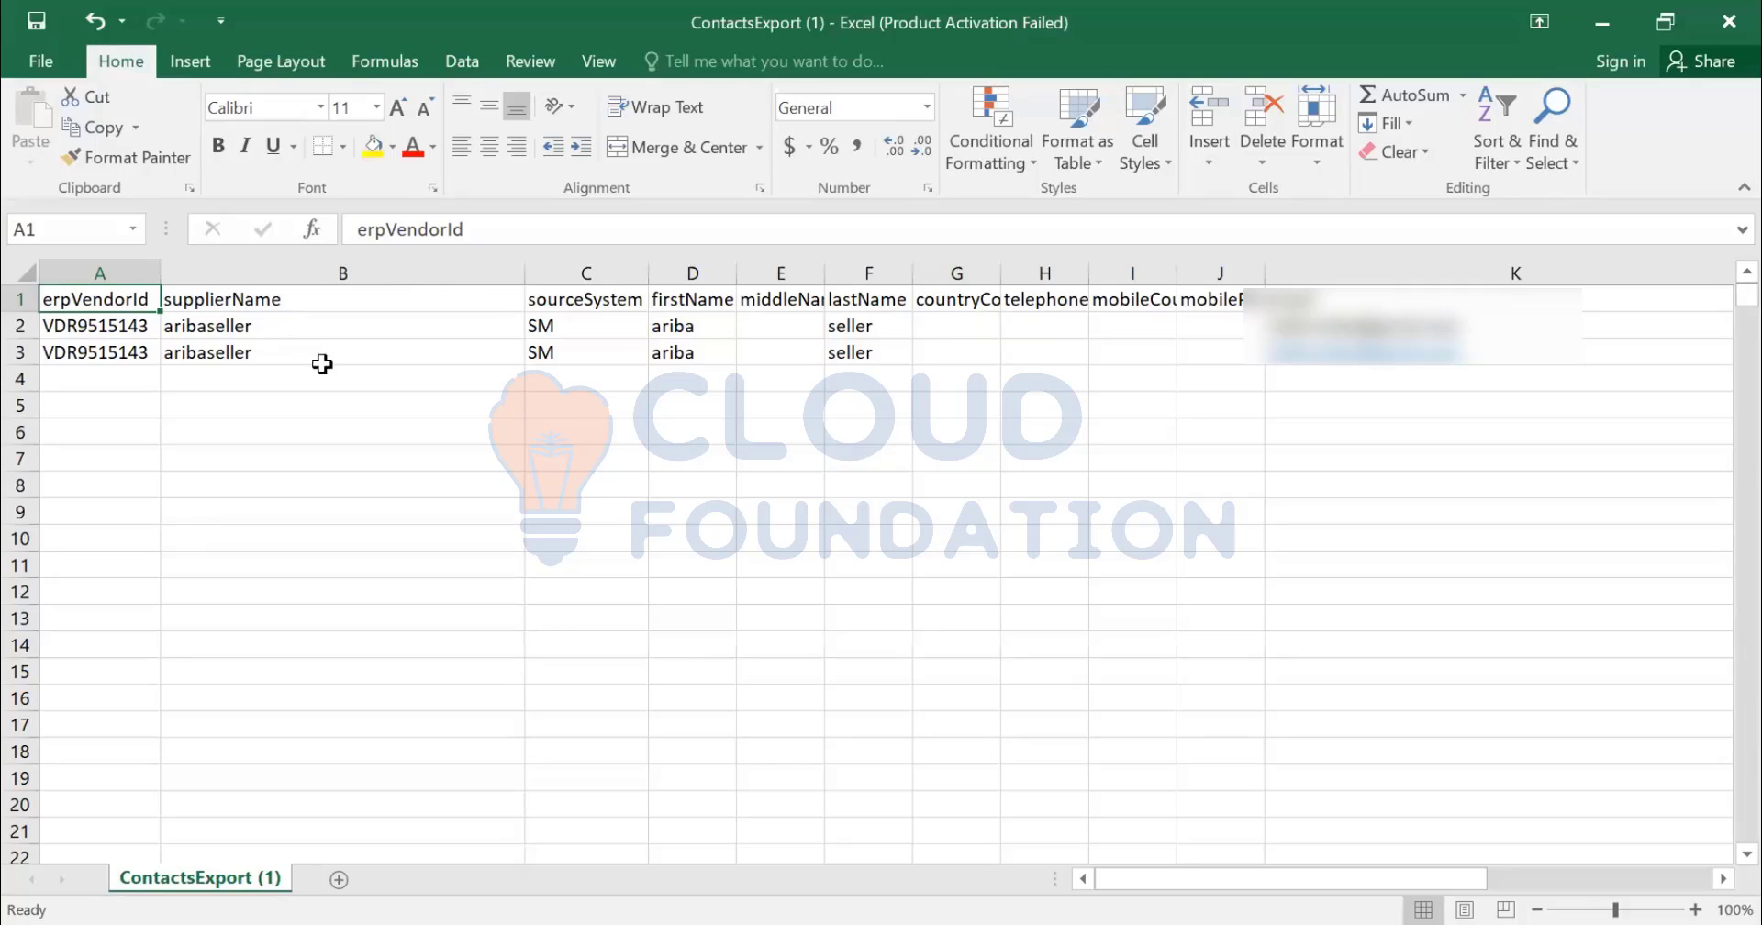
click(1496, 353)
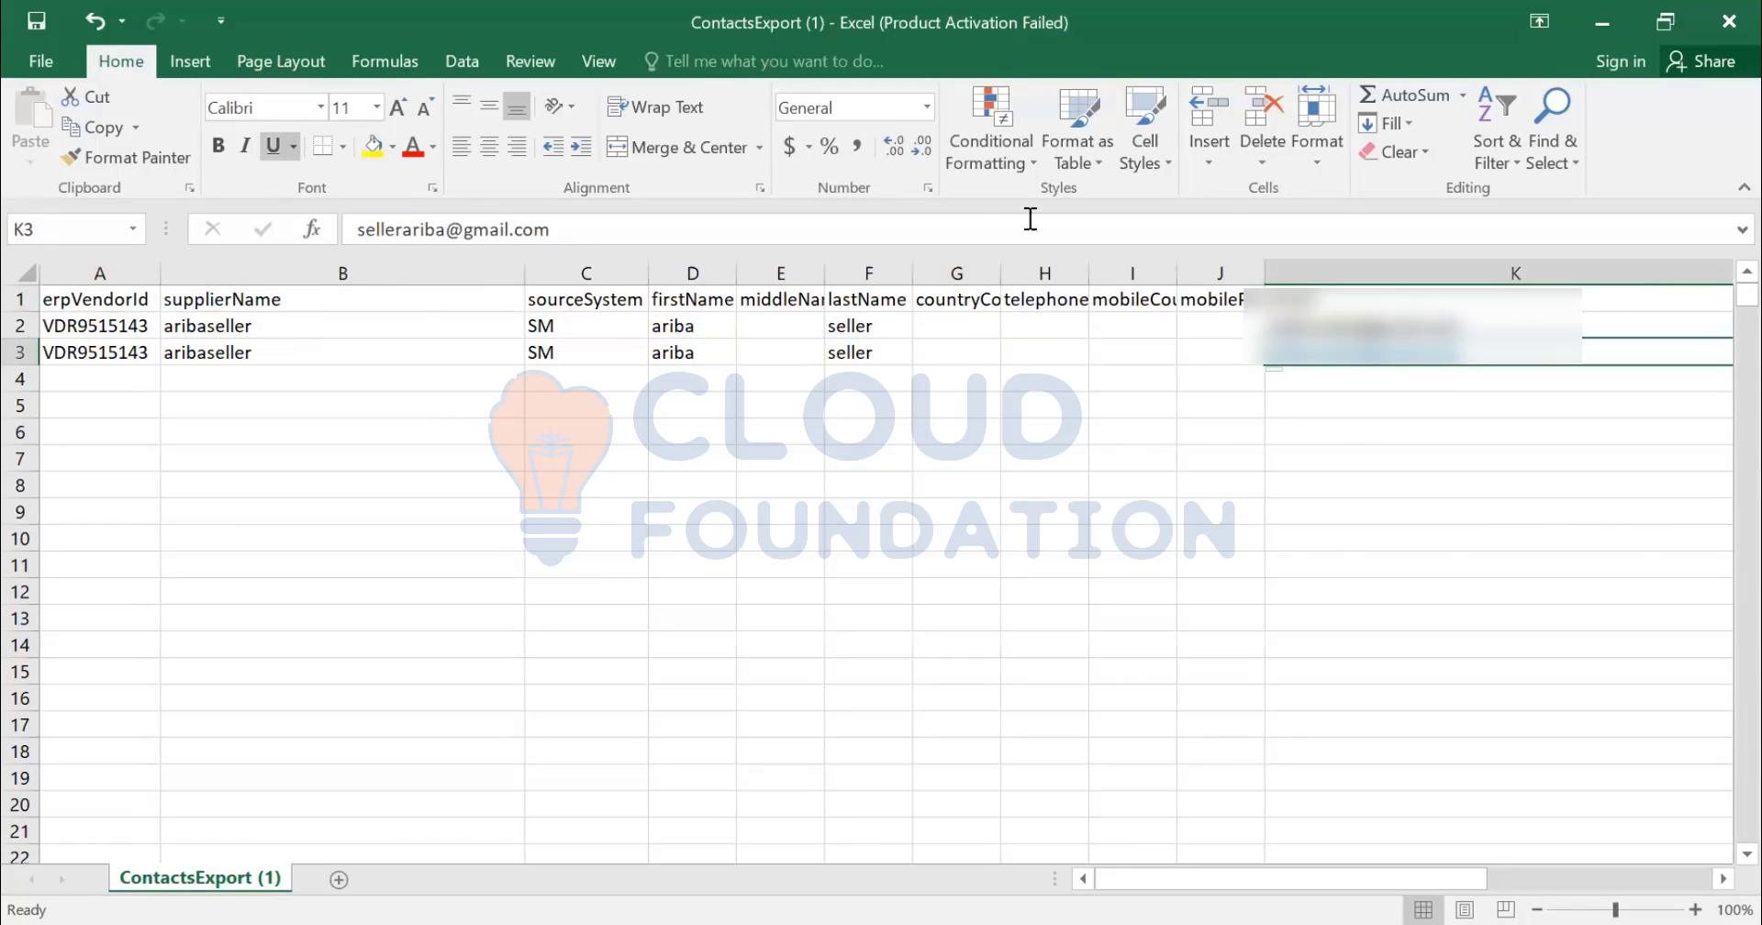
click(439, 230)
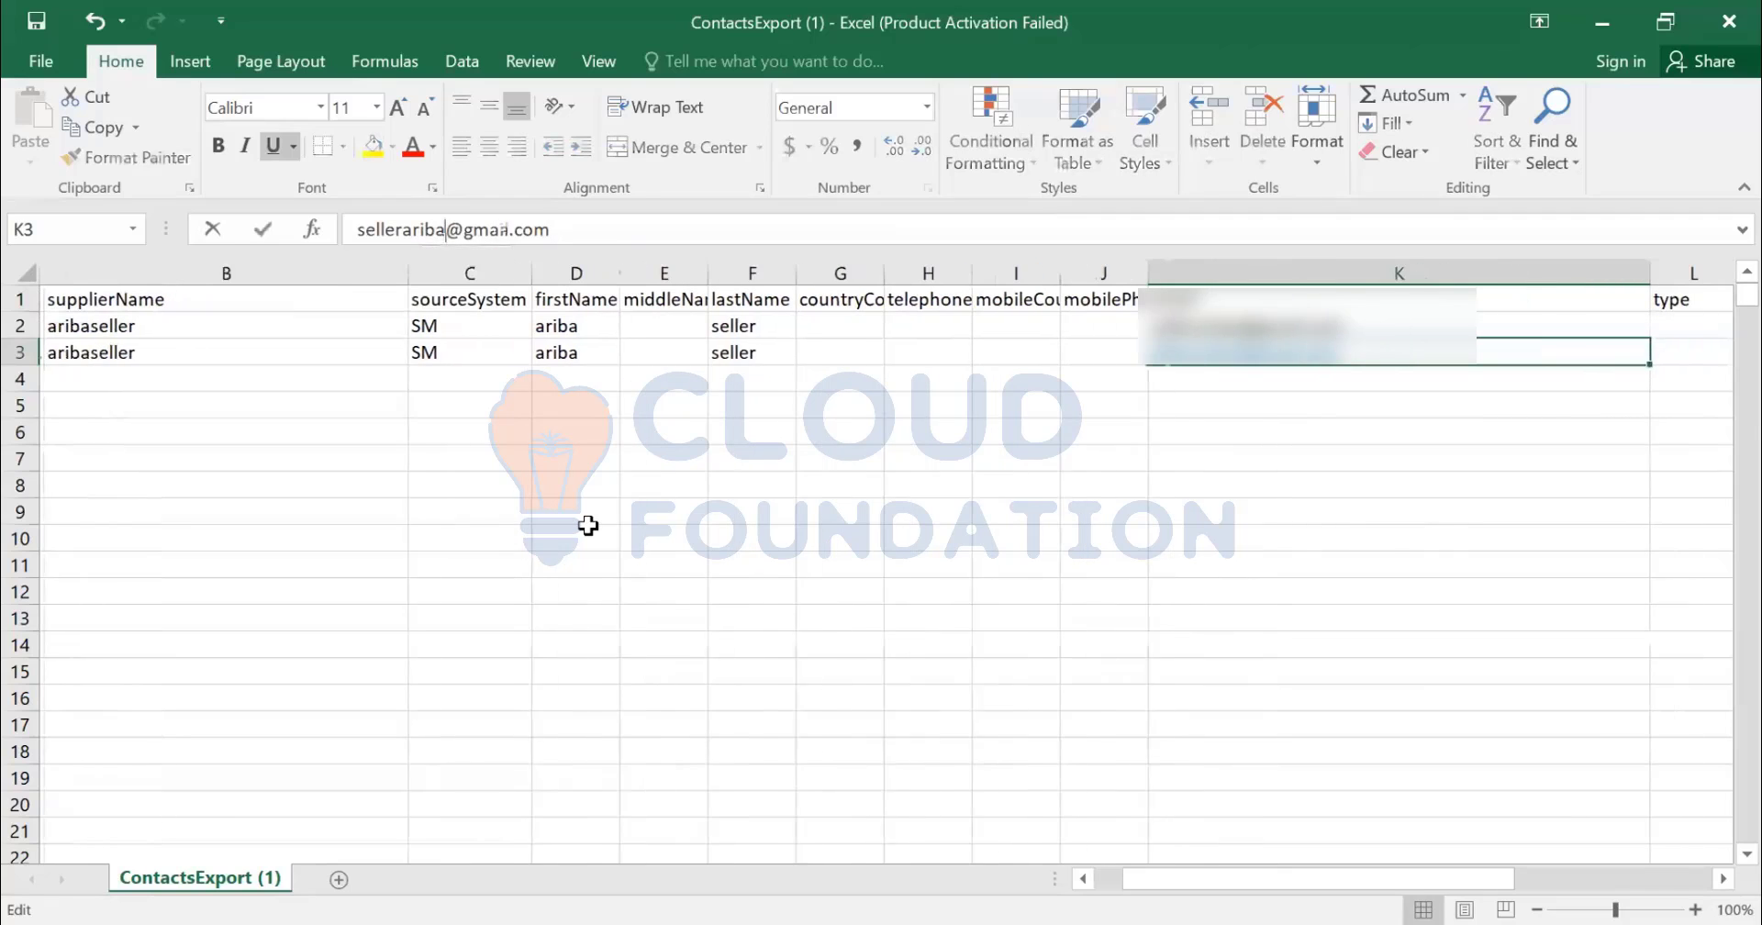
text(2)
key(Return)
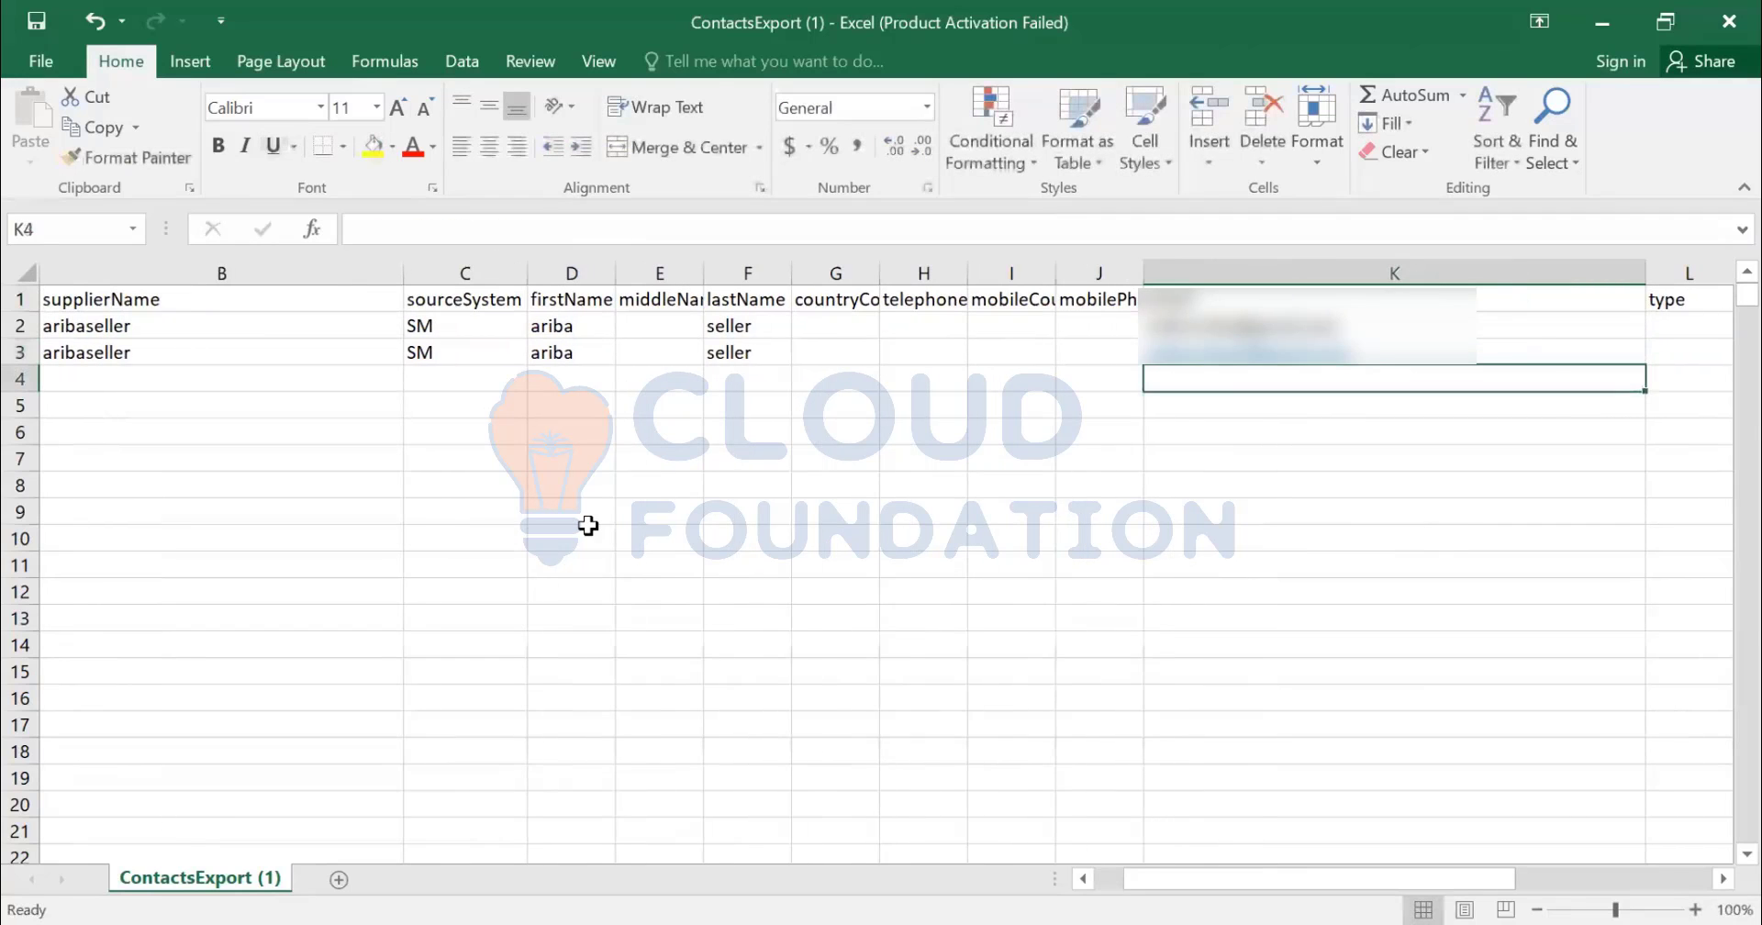
key(Up)
key(Right)
key(Right)
key(Right)
key(Right)
key(Right)
key(Right)
key(Right)
key(Right)
key(Right)
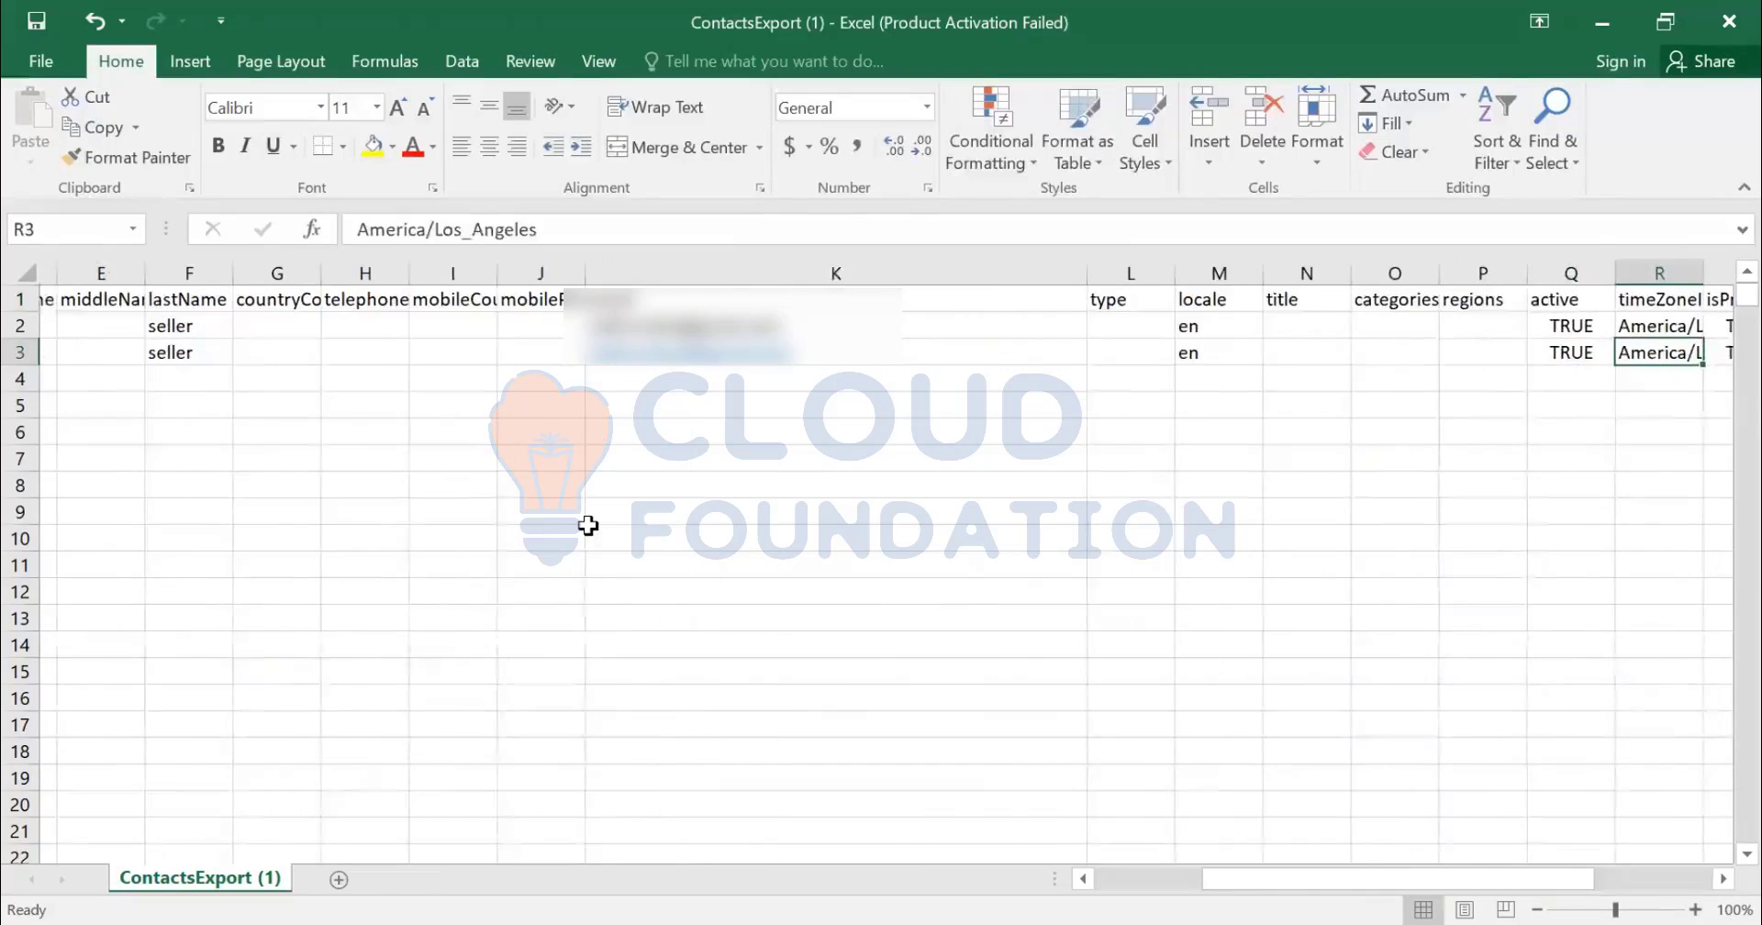
key(Left)
key(Left)
key(Left)
key(Left)
key(Left)
key(Left)
key(Left)
key(Left)
key(Left)
key(Left)
key(Left)
key(Left)
key(Left)
key(Left)
key(Left)
key(Left)
key(Left)
key(Left)
key(Left)
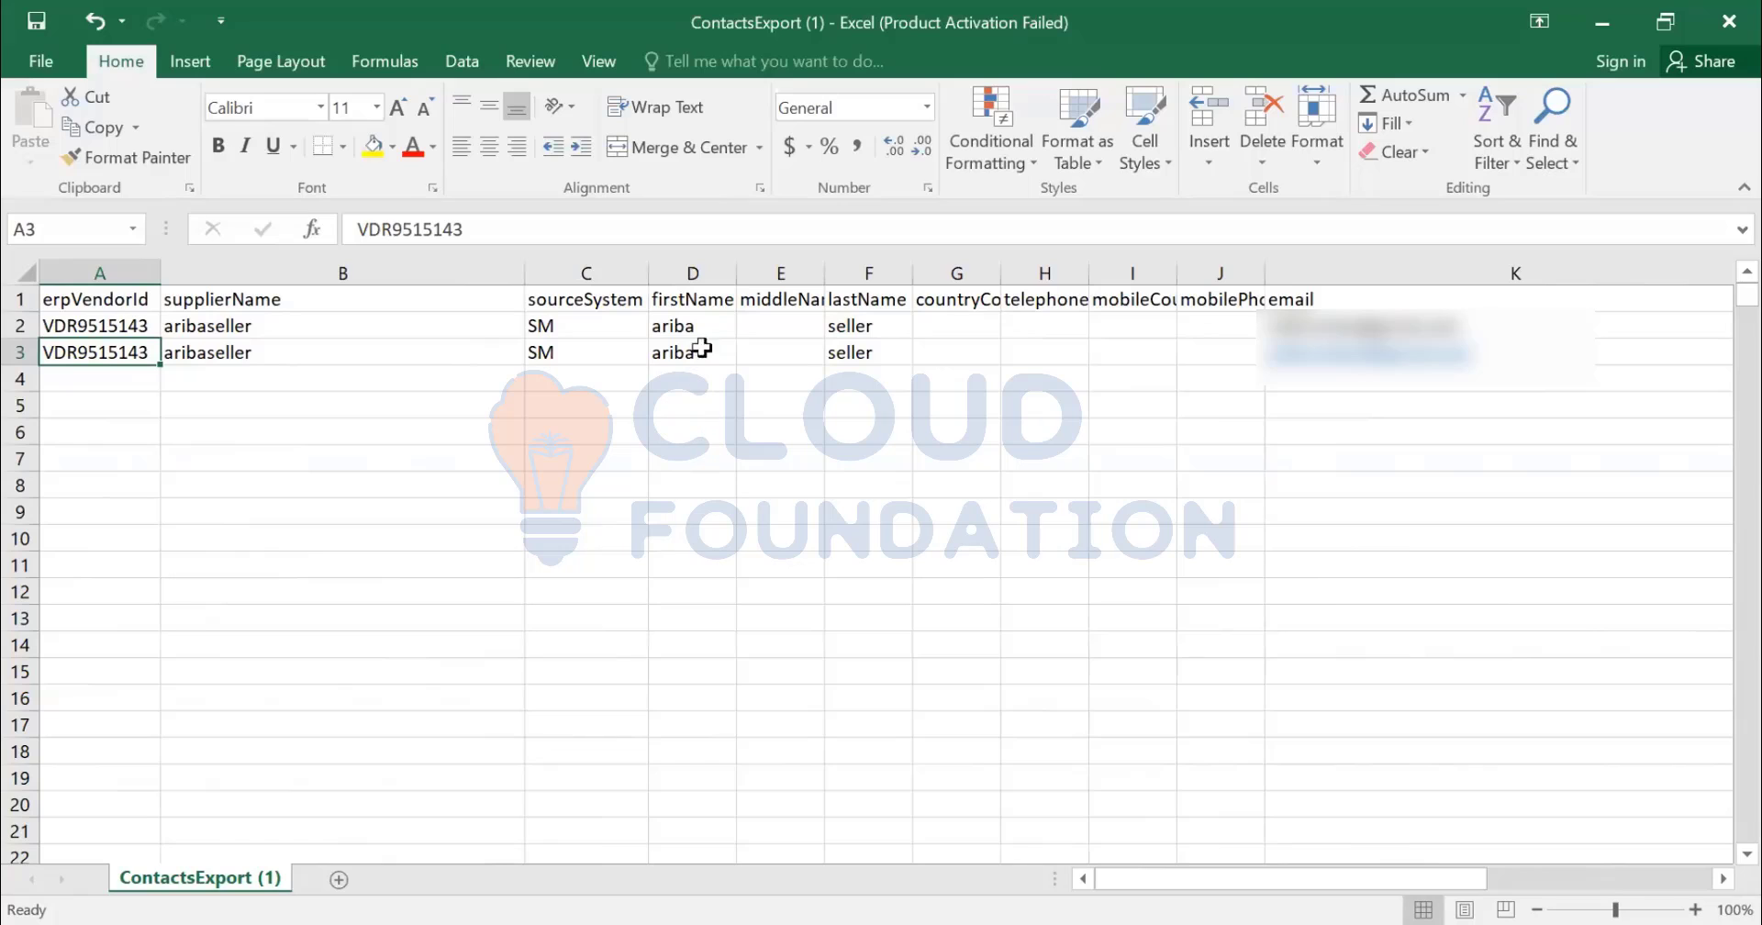
- Insert a cus_refID column before firstName with values MDG123 and MDG245
click(692, 269)
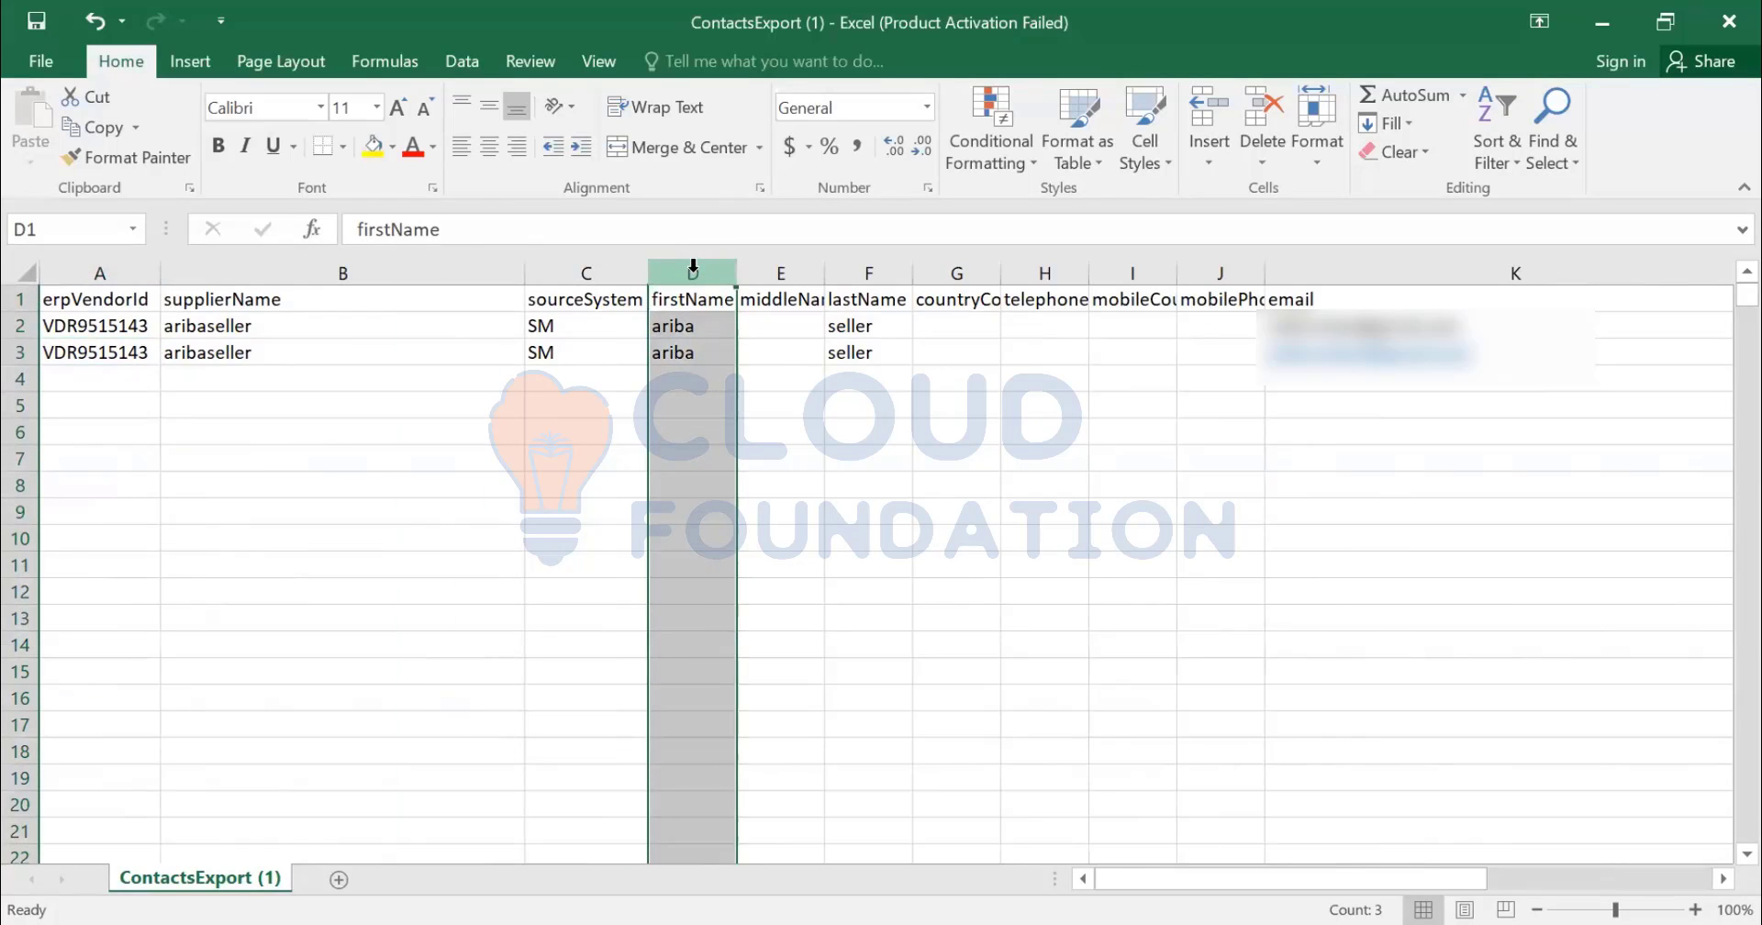
key(ctrl+shift+equal)
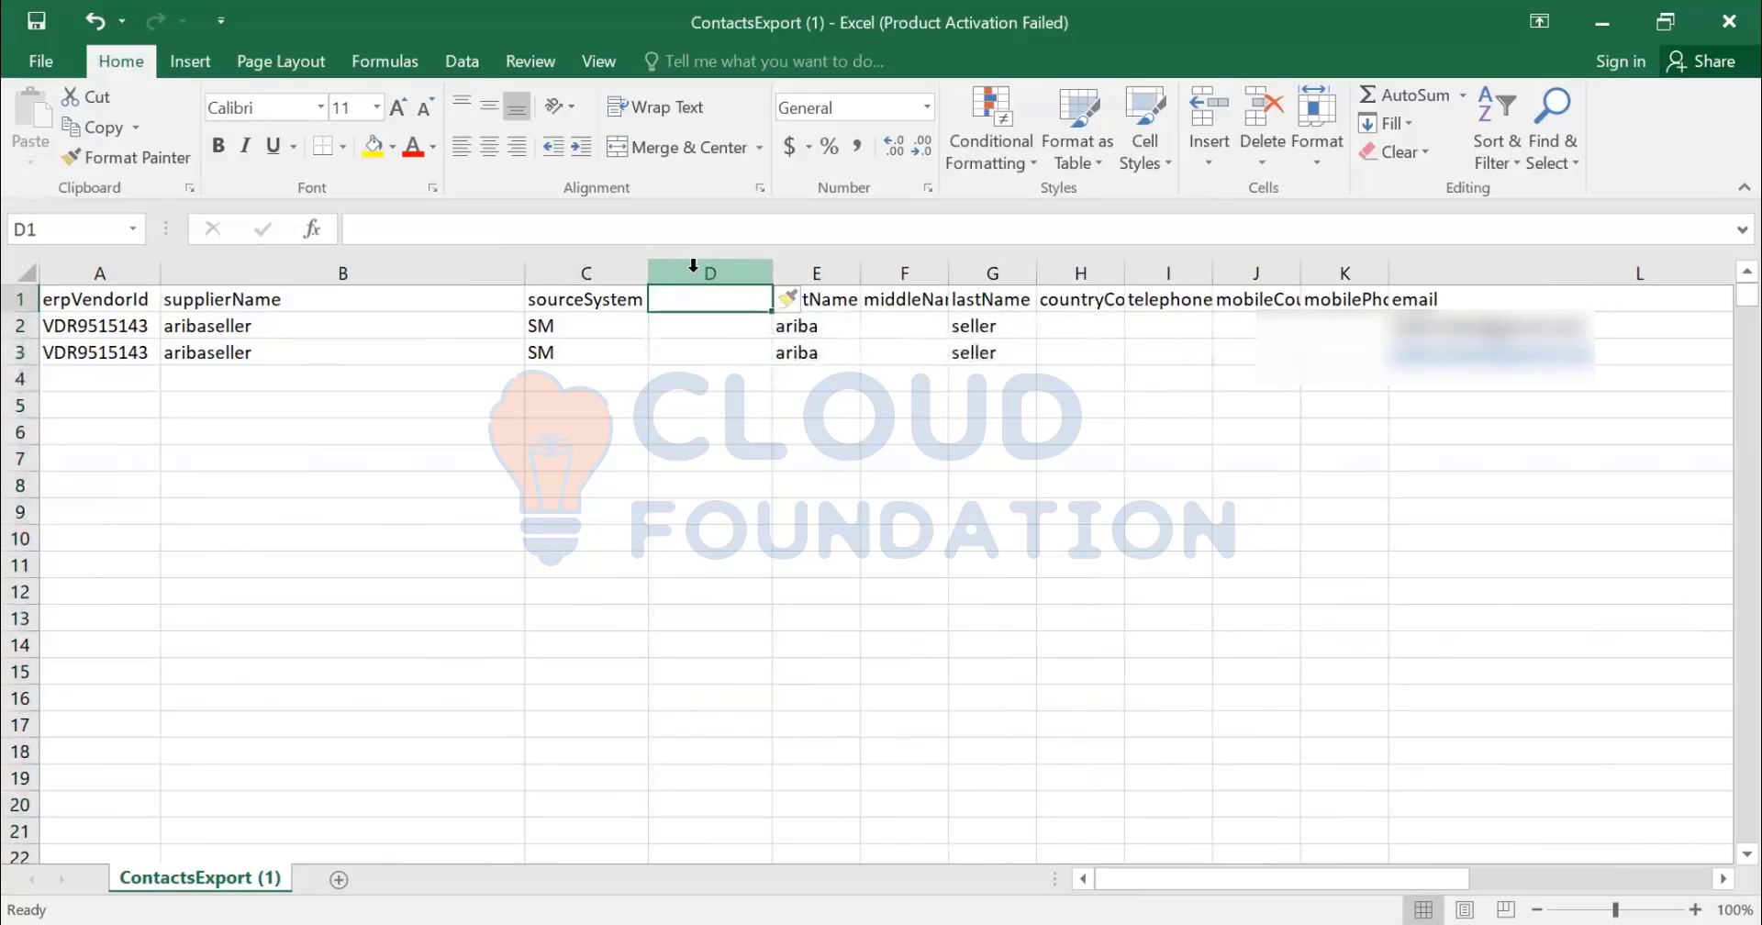
text(CUS)
key(BackSpace)
key(BackSpace)
key(BackSpace)
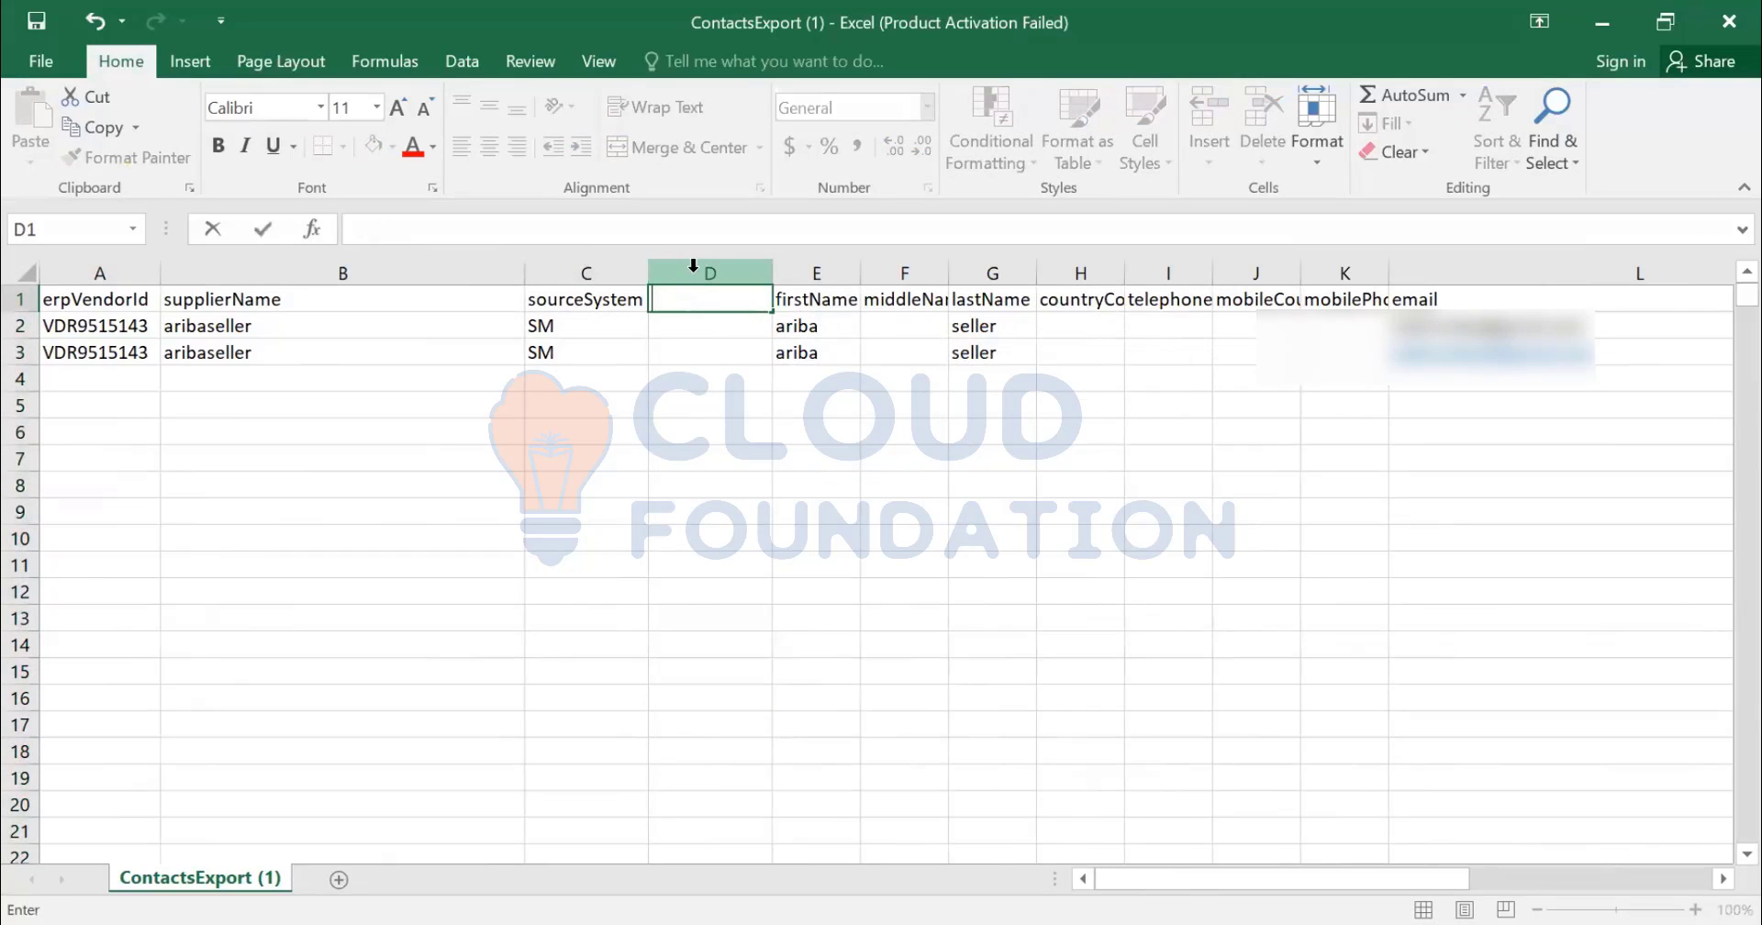
text(cus_ref)
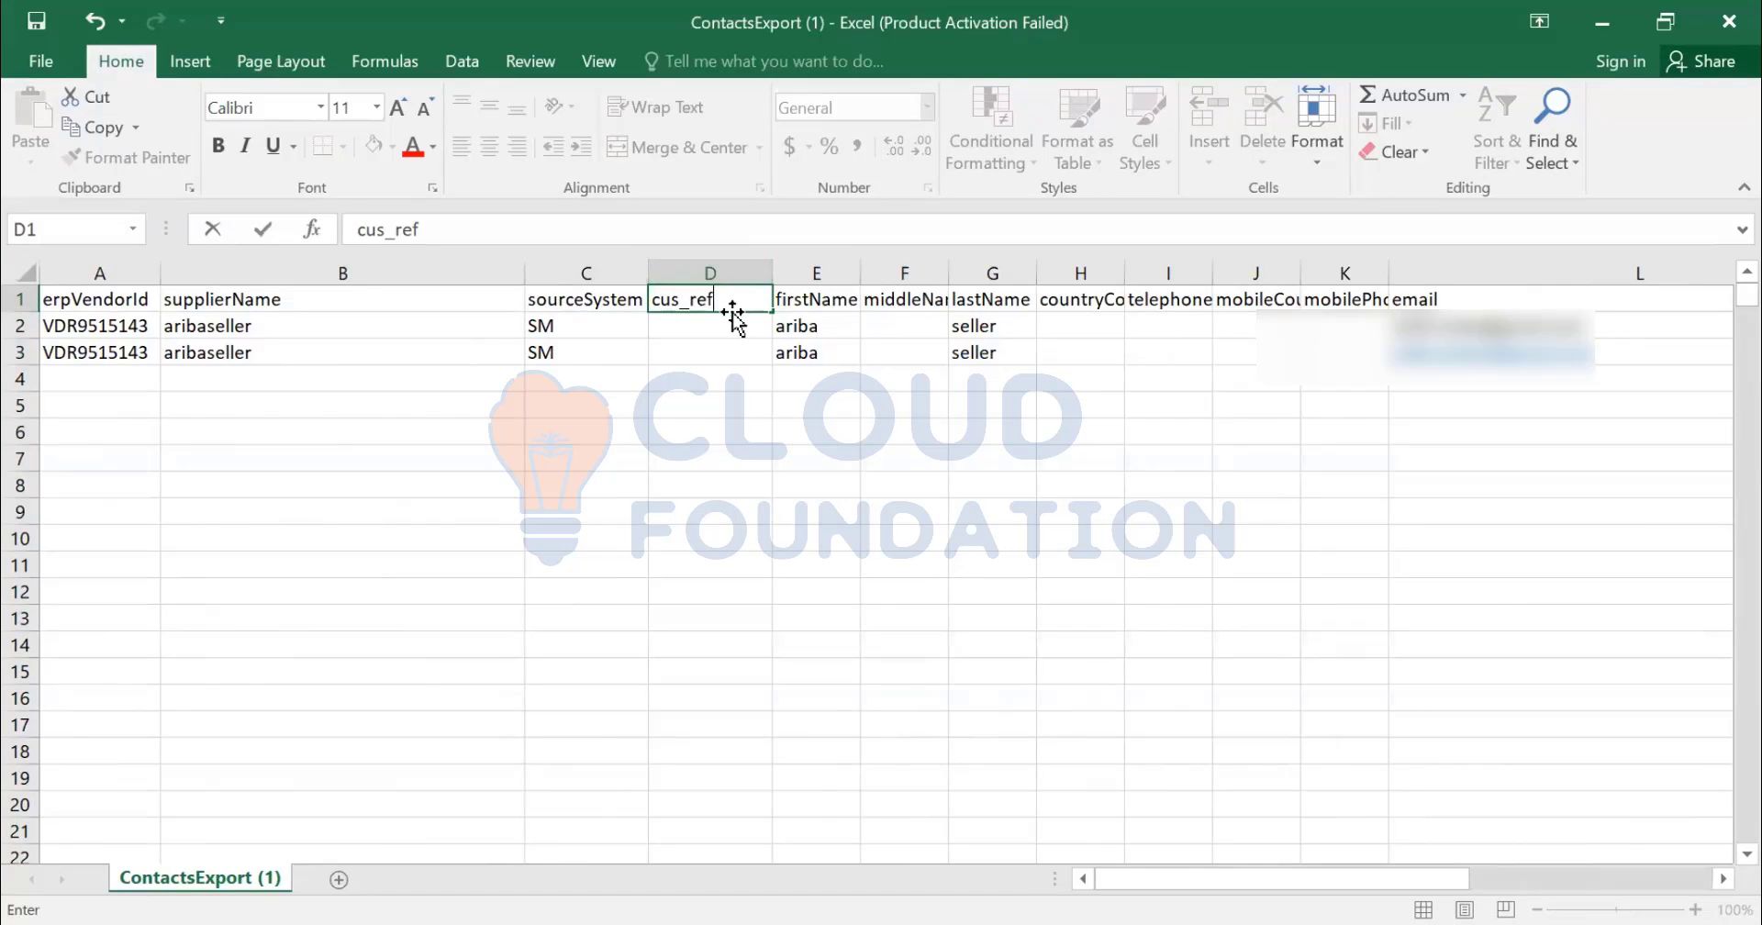
text(ID)
key(Return)
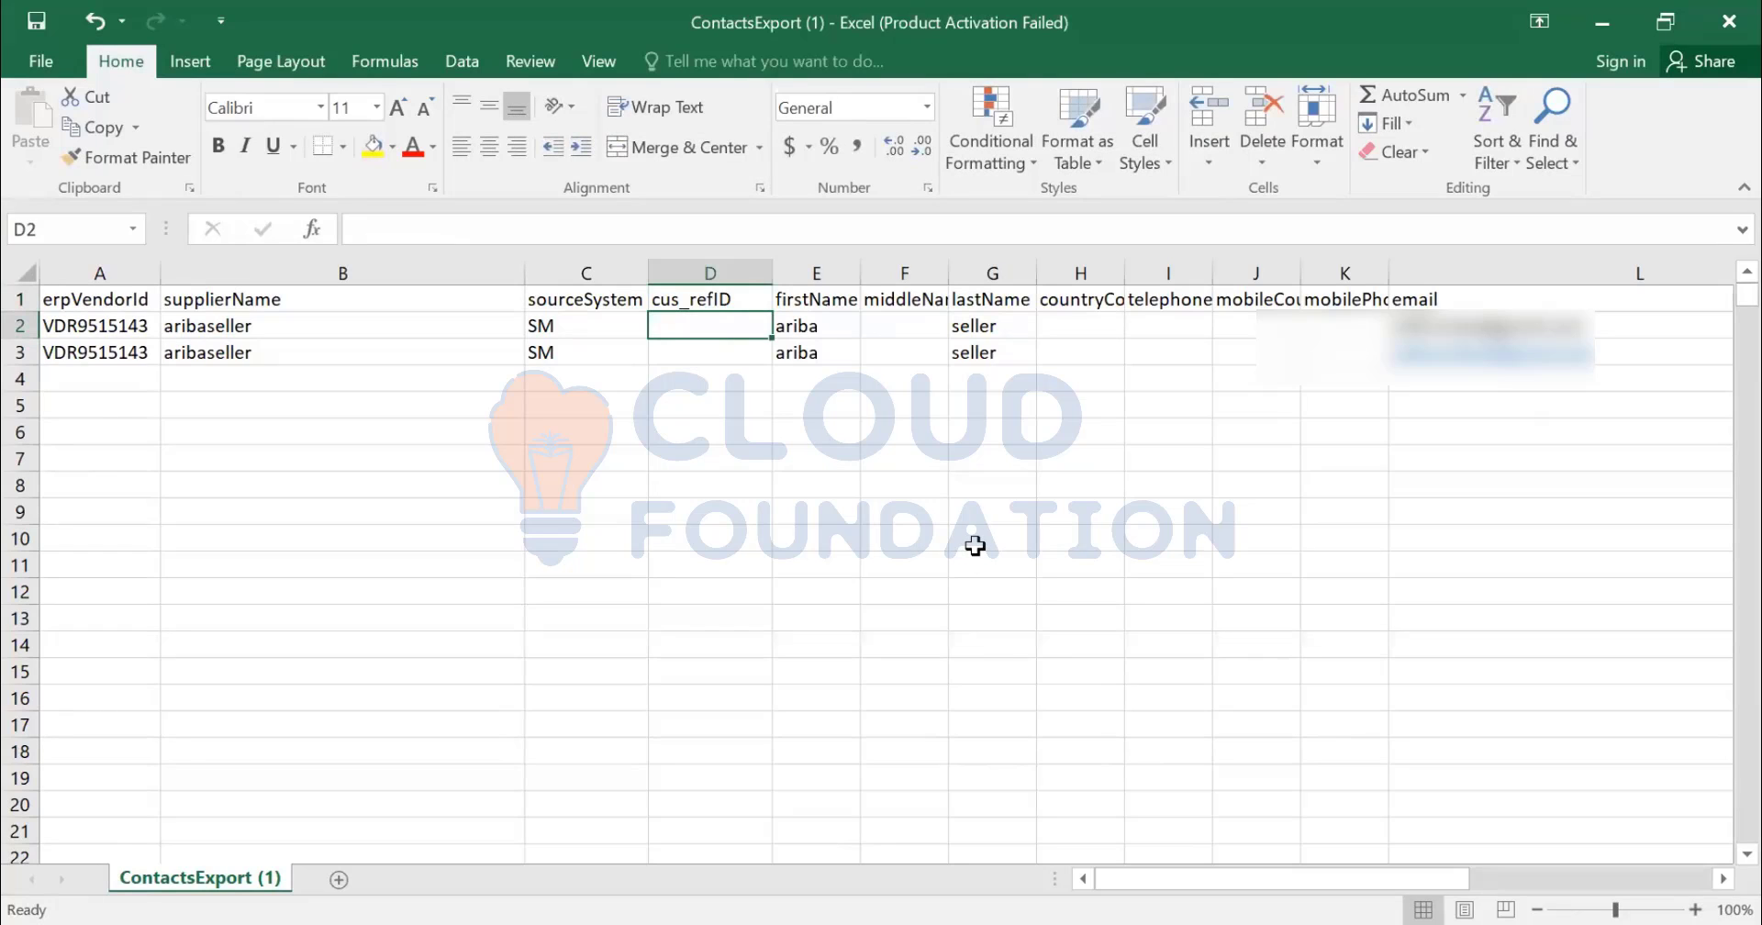
text(s)
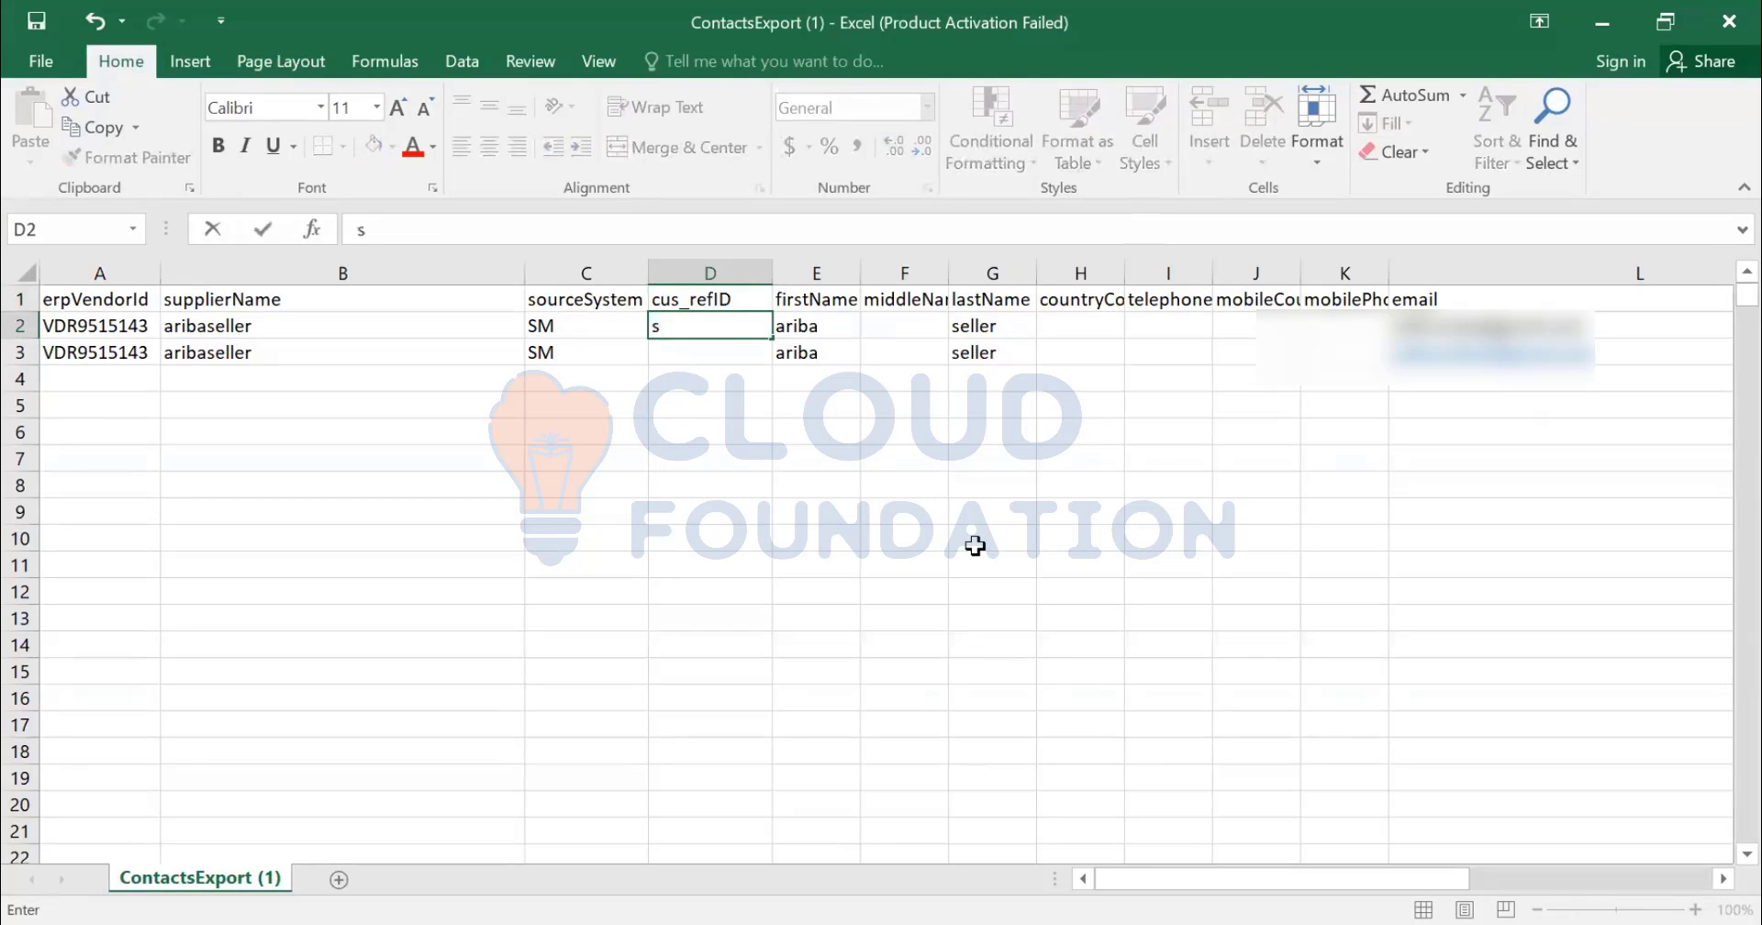
text(MDG123)
key(Return)
text(MDG2)
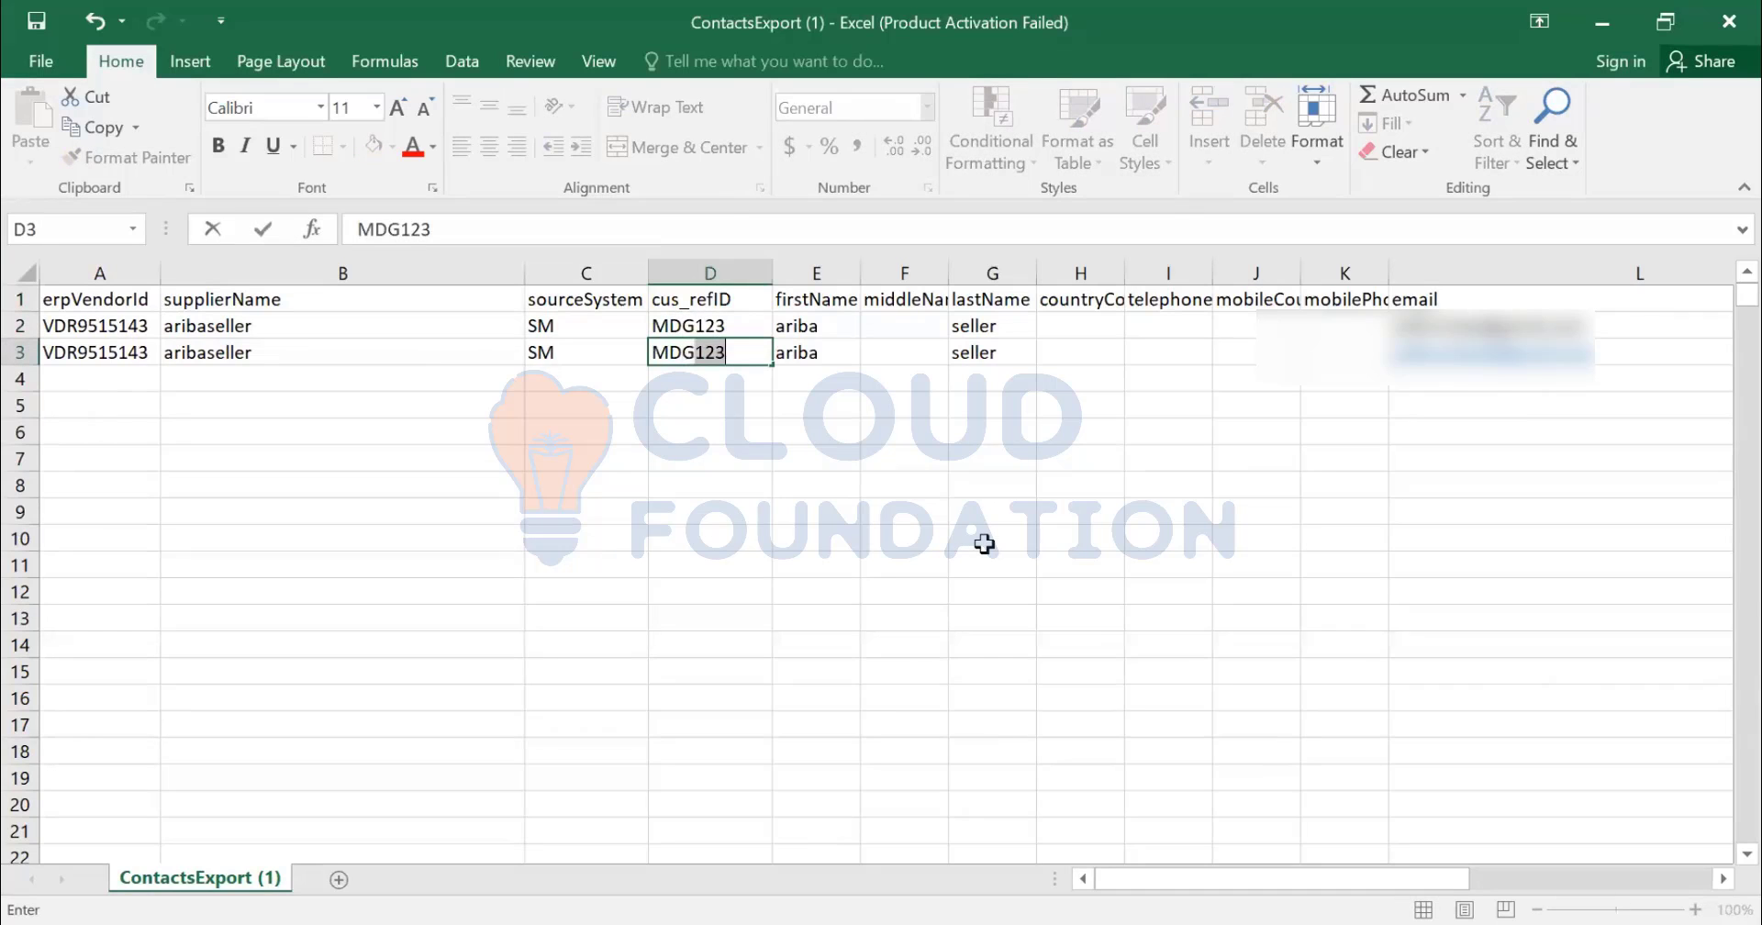
text(45)
key(Return)
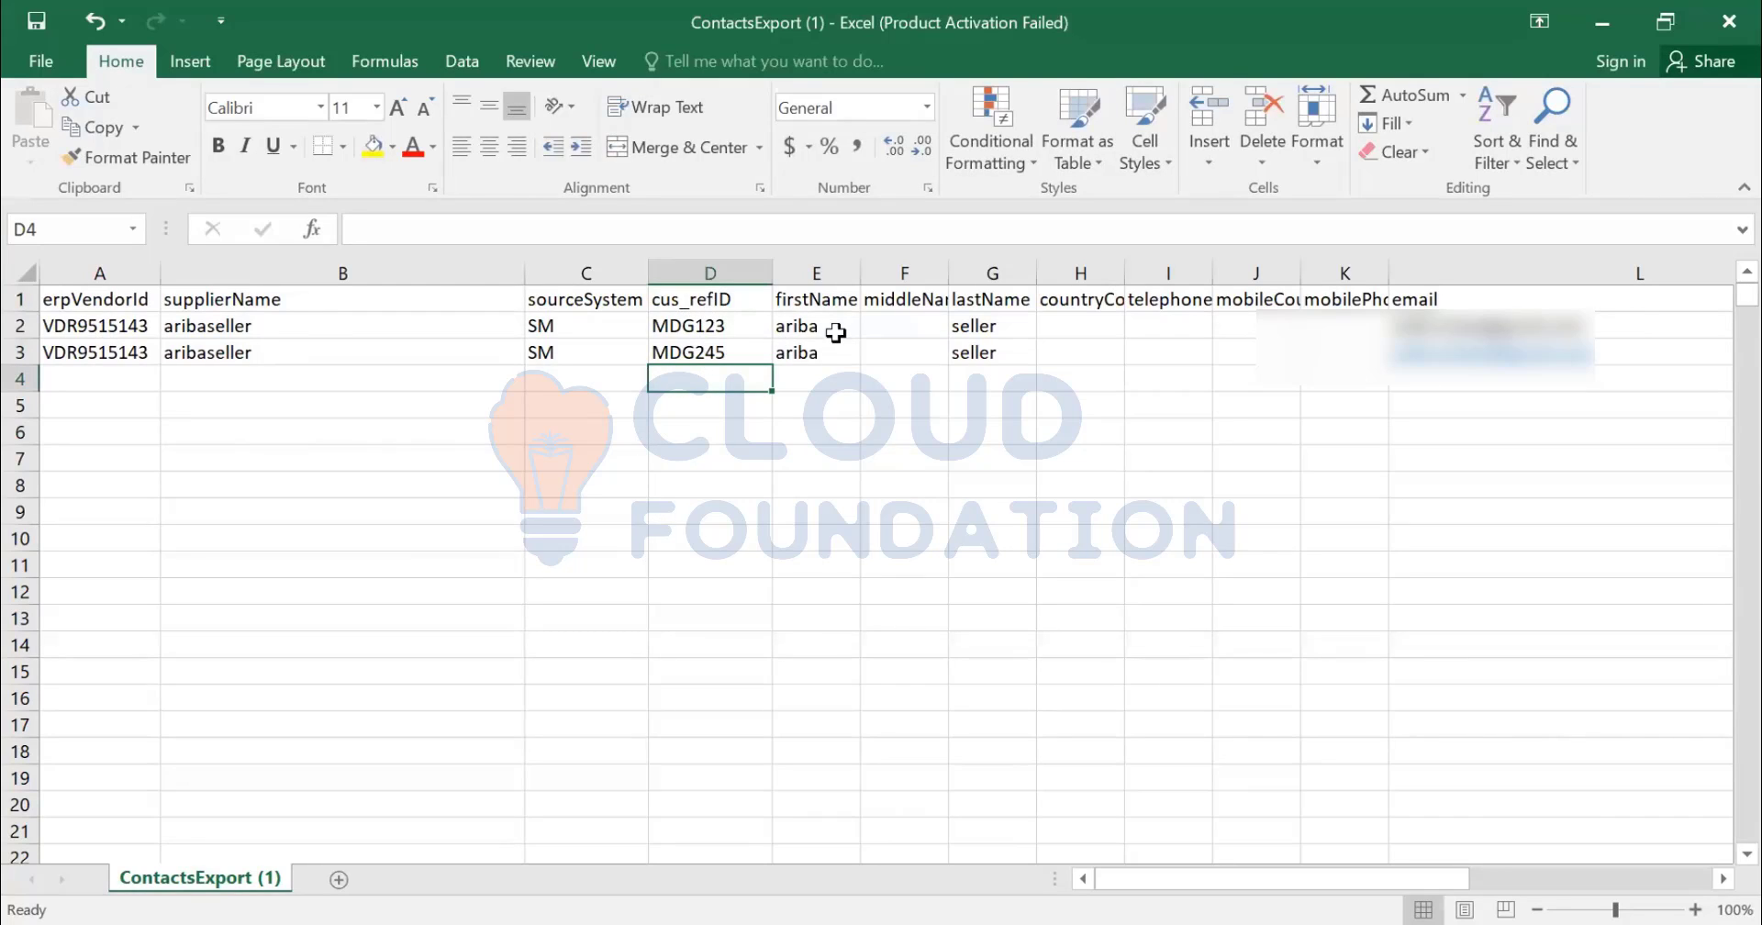
- Review the cus_refID header and its values, leaving them unchanged
drag(720, 295, 724, 319)
click(725, 320)
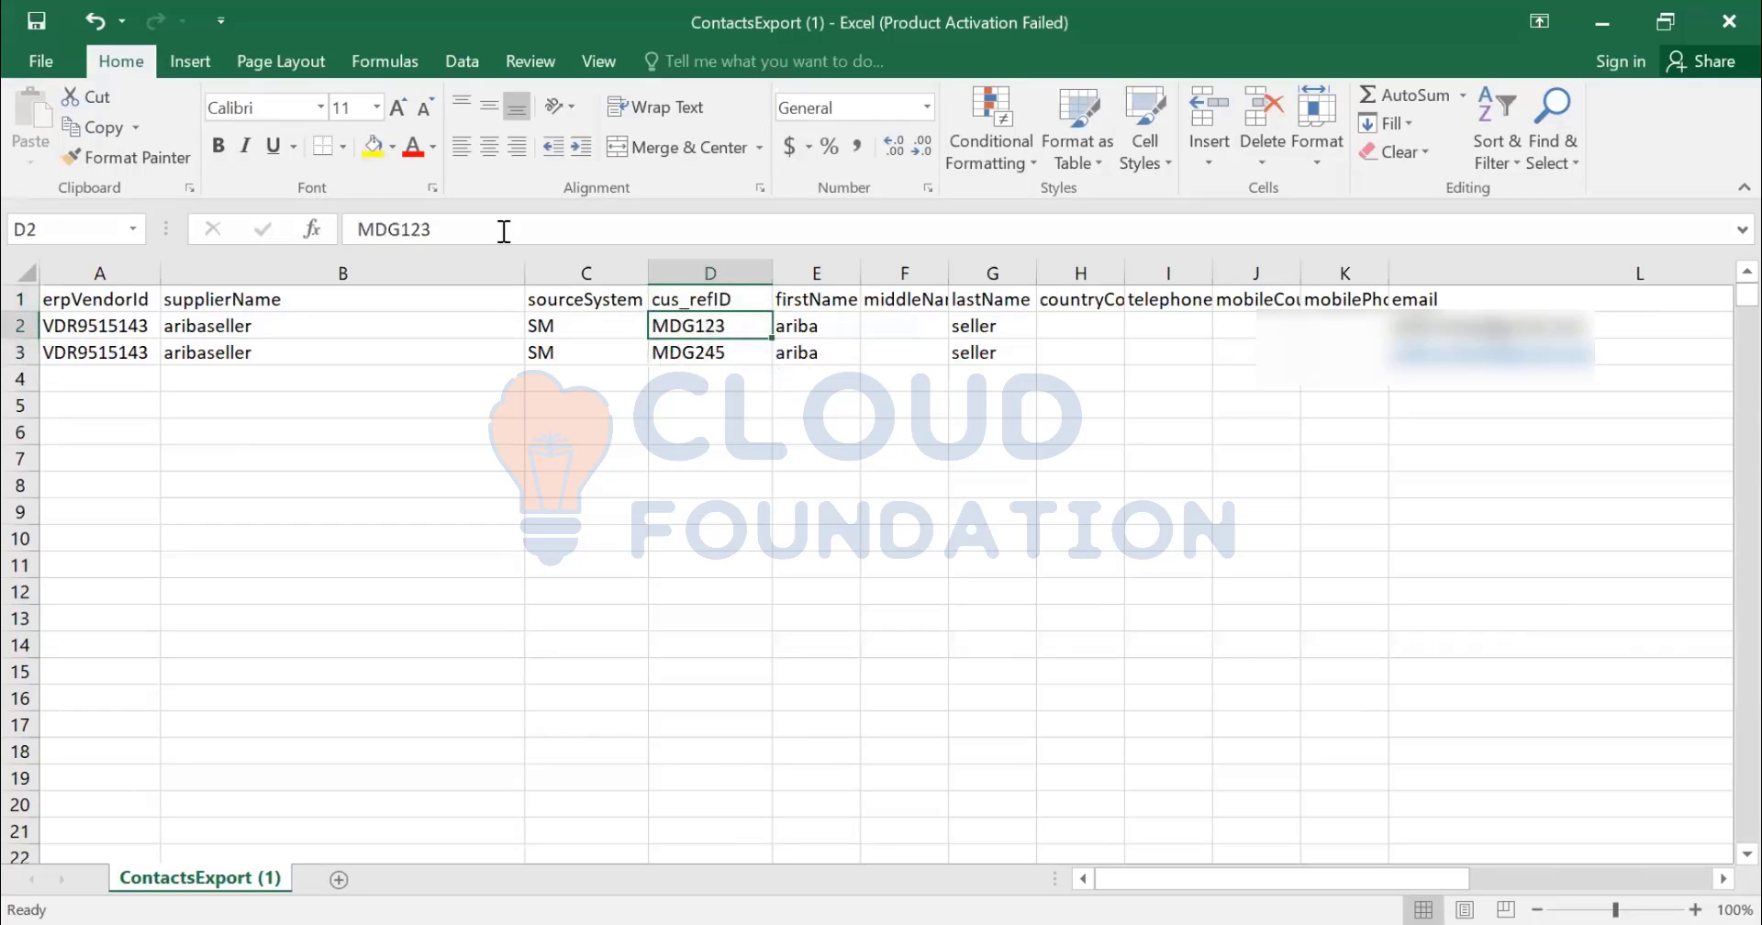
key(Up)
click(443, 231)
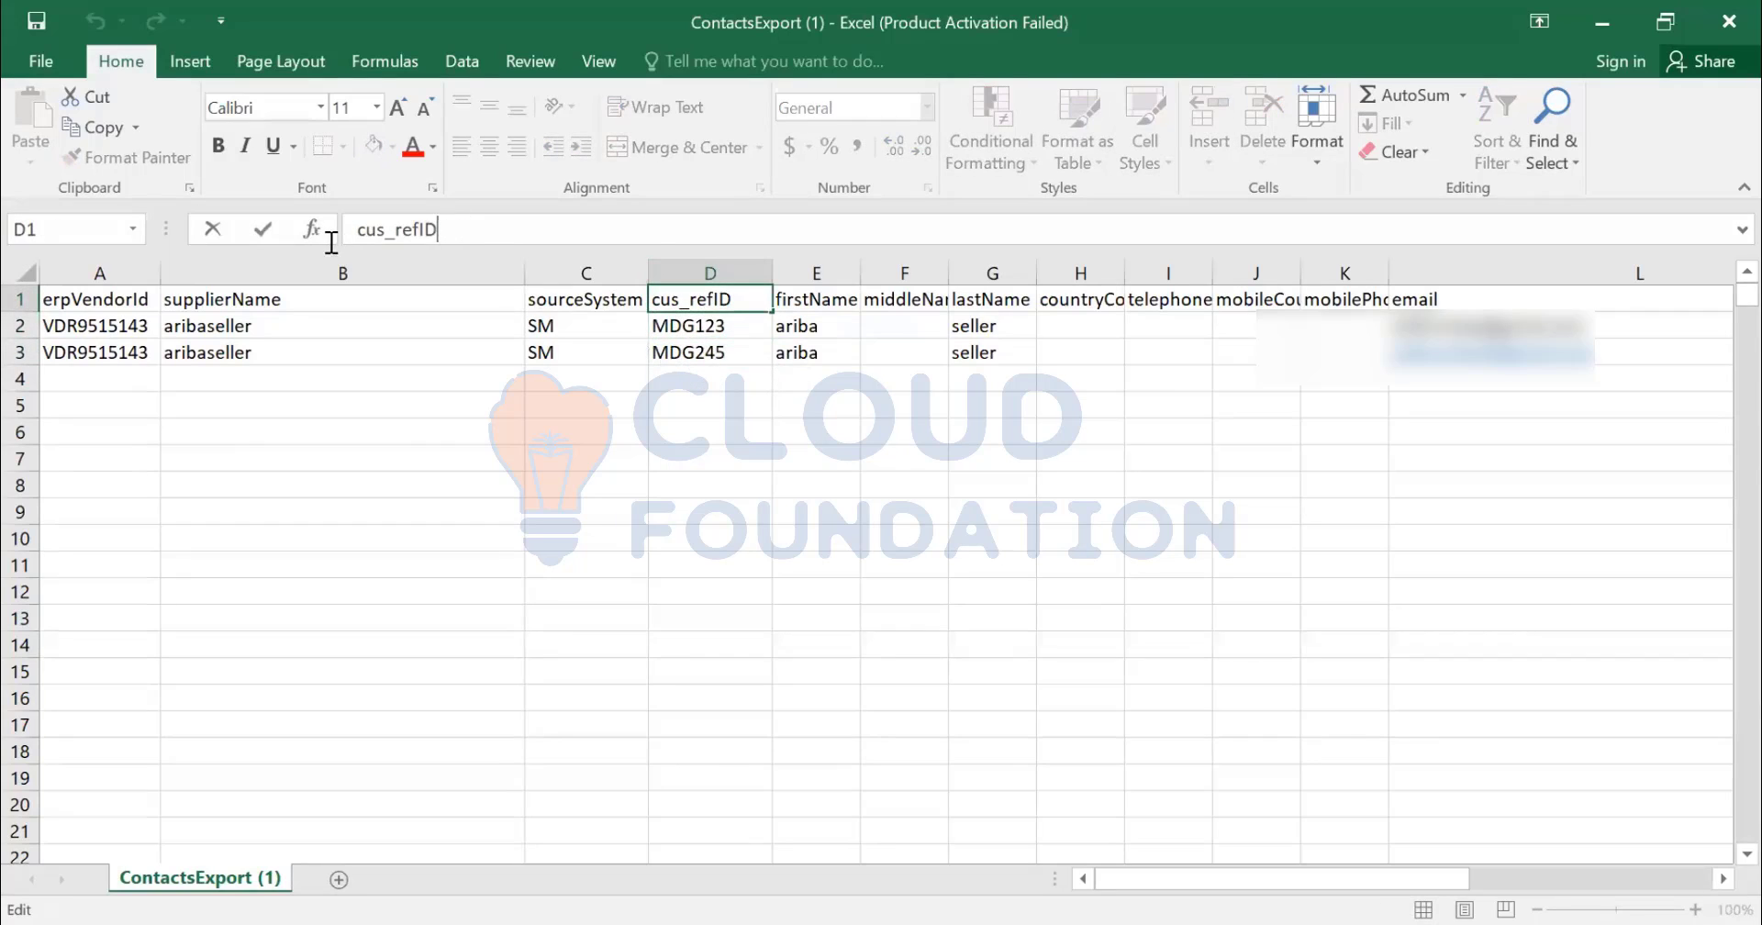
drag(347, 235, 453, 237)
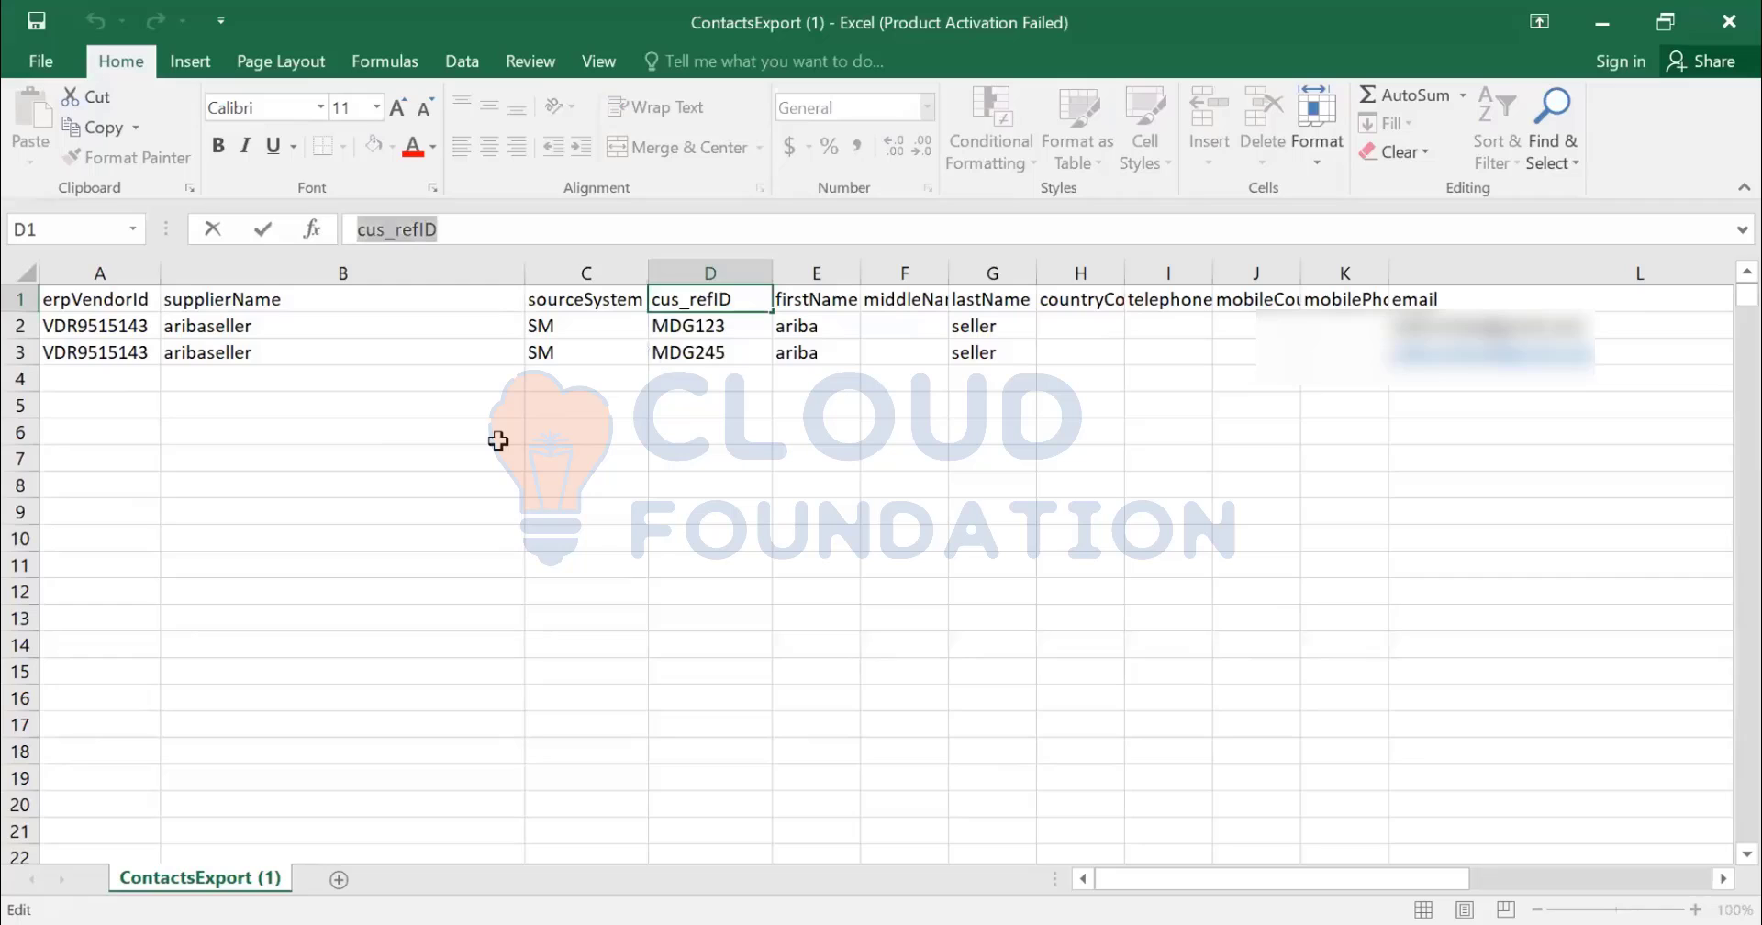
click(719, 373)
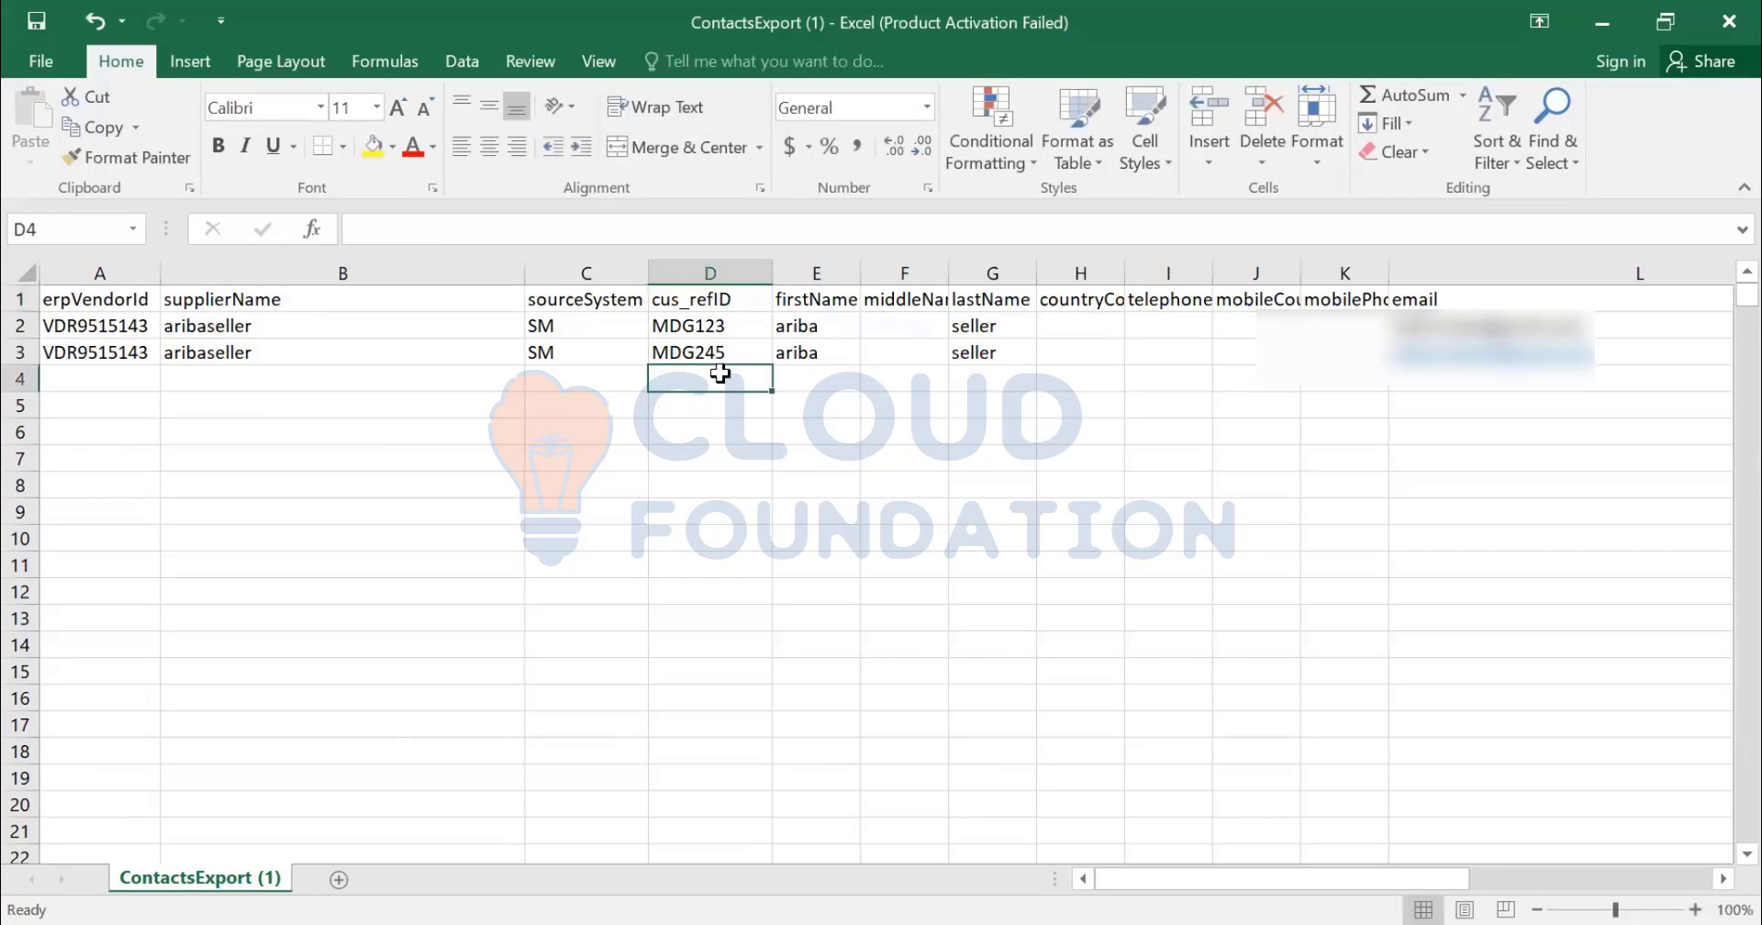
click(715, 301)
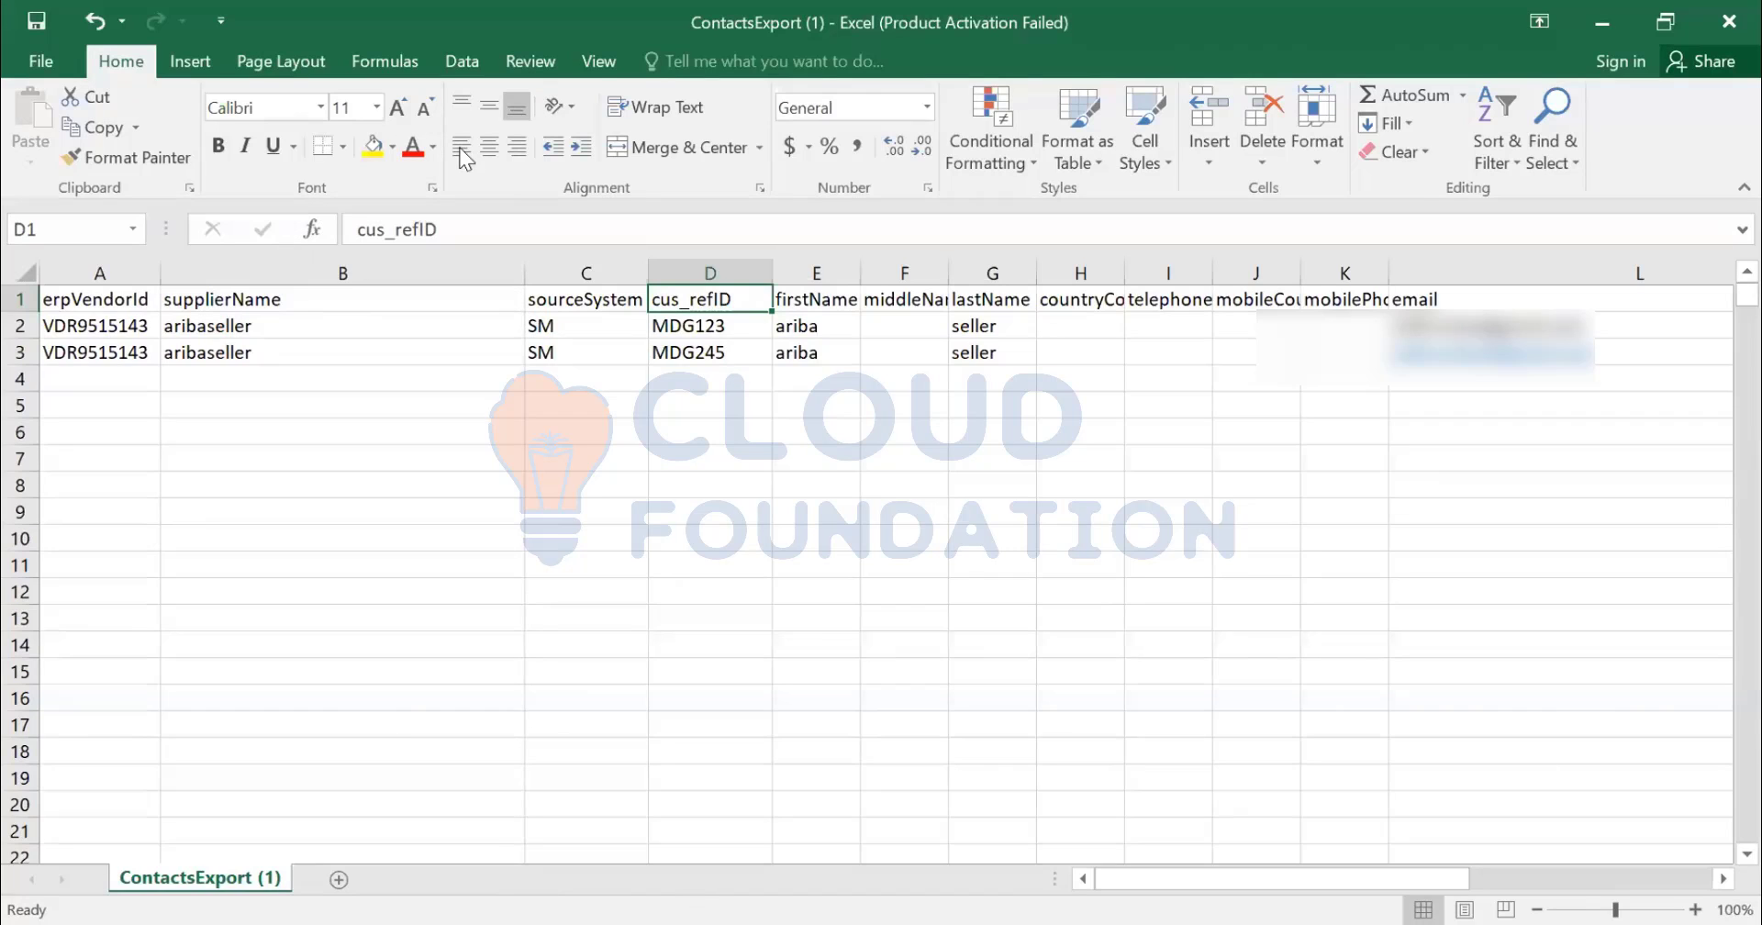
click(301, 326)
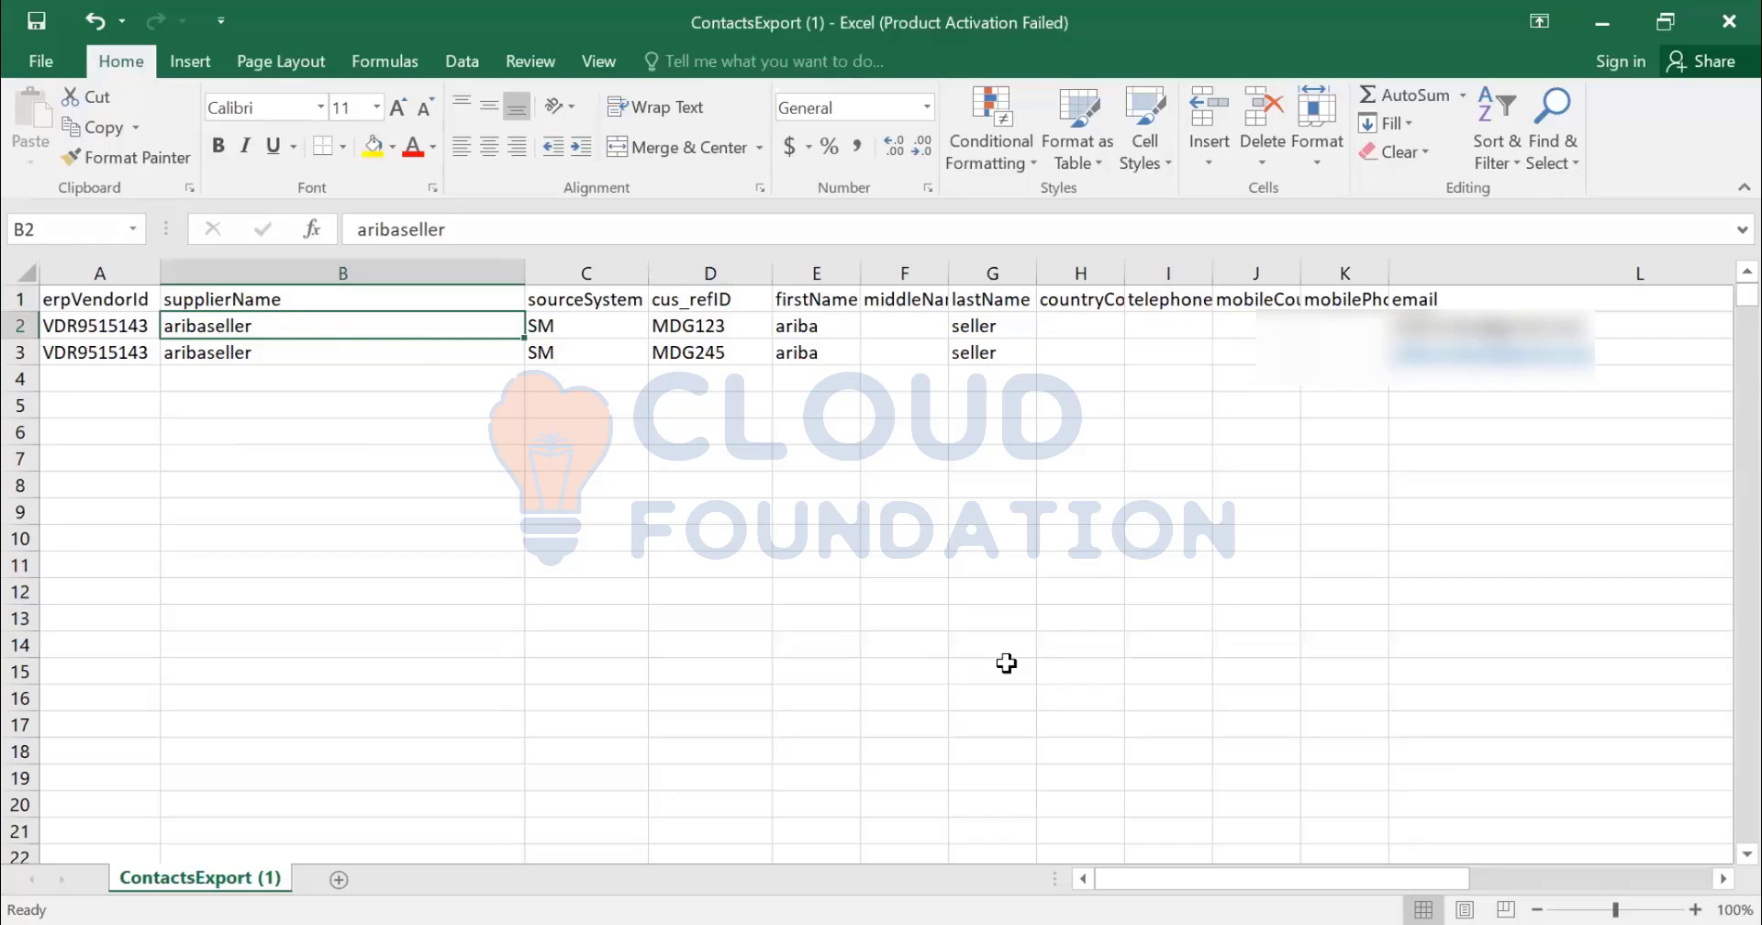
- Save as CSV, delete the cus_refID column, then save again keeping CSV format
key(ctrl+s)
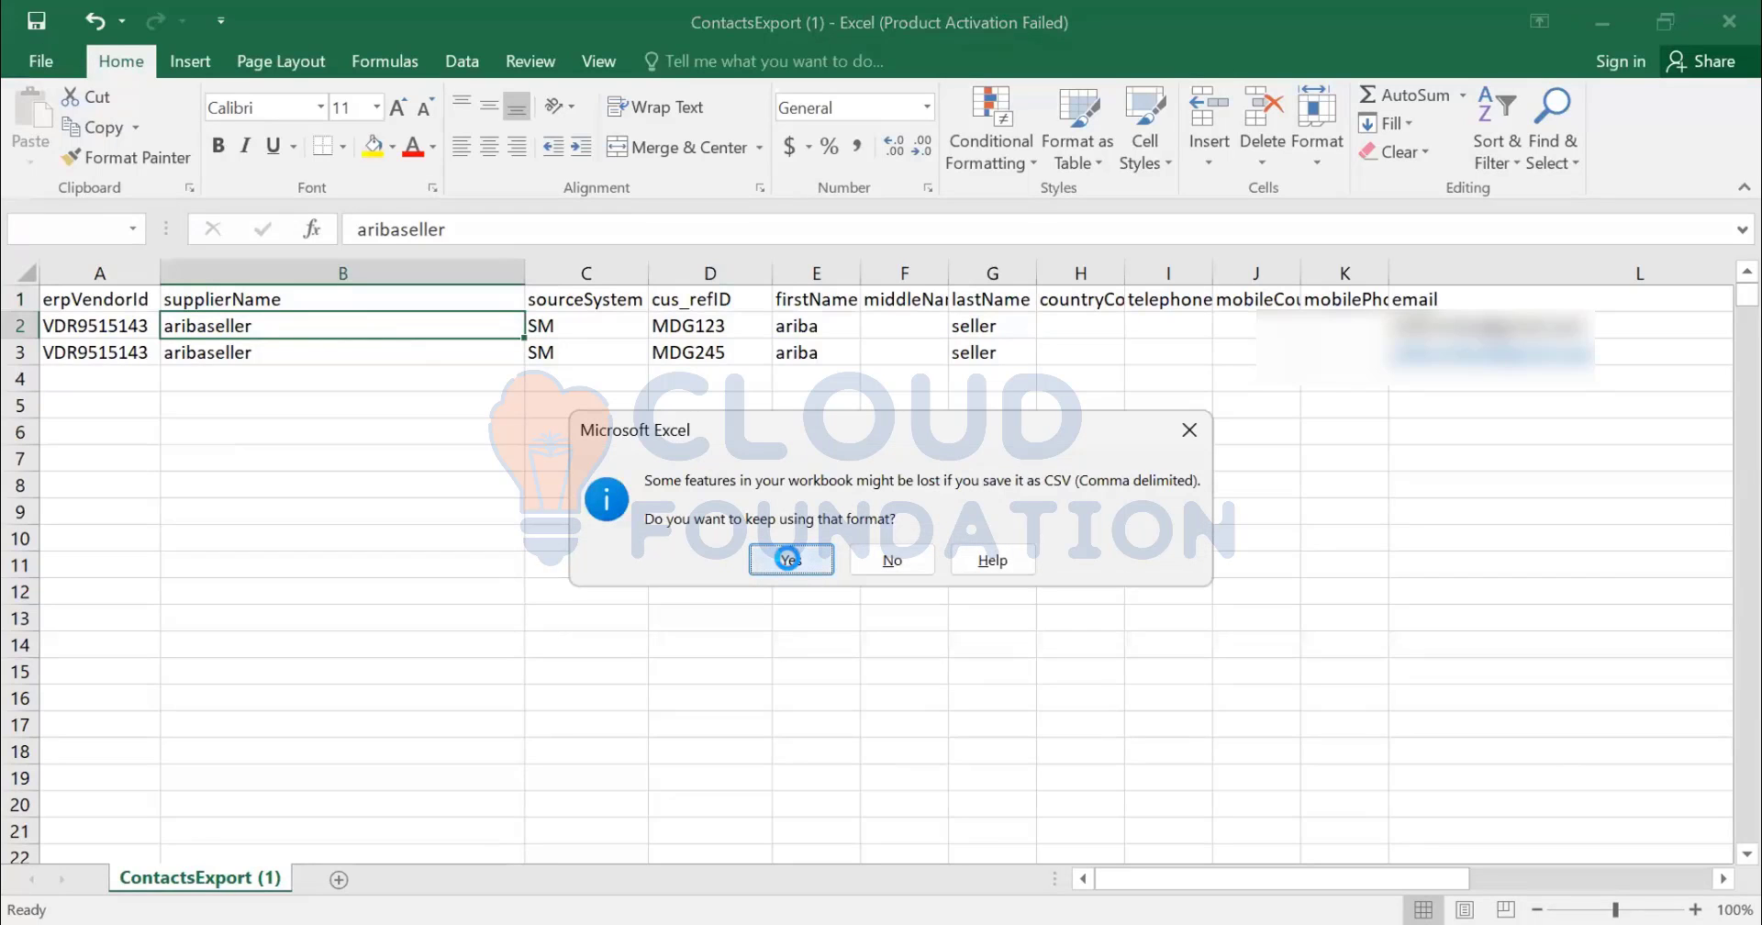
click(791, 559)
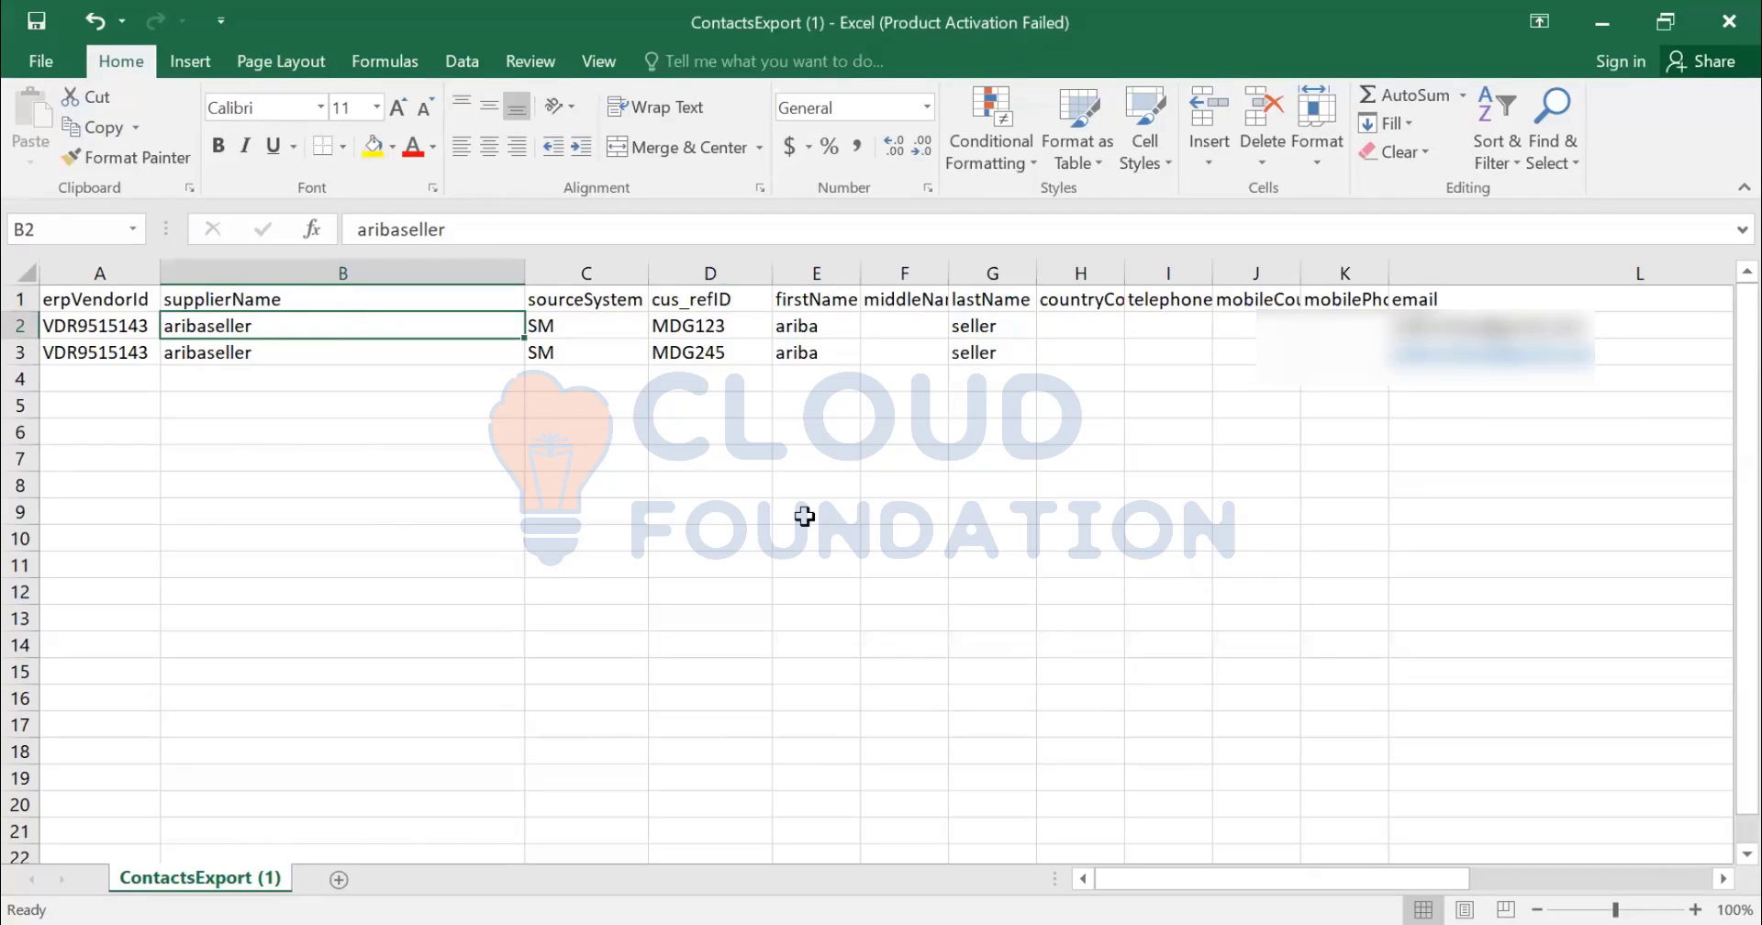
click(703, 266)
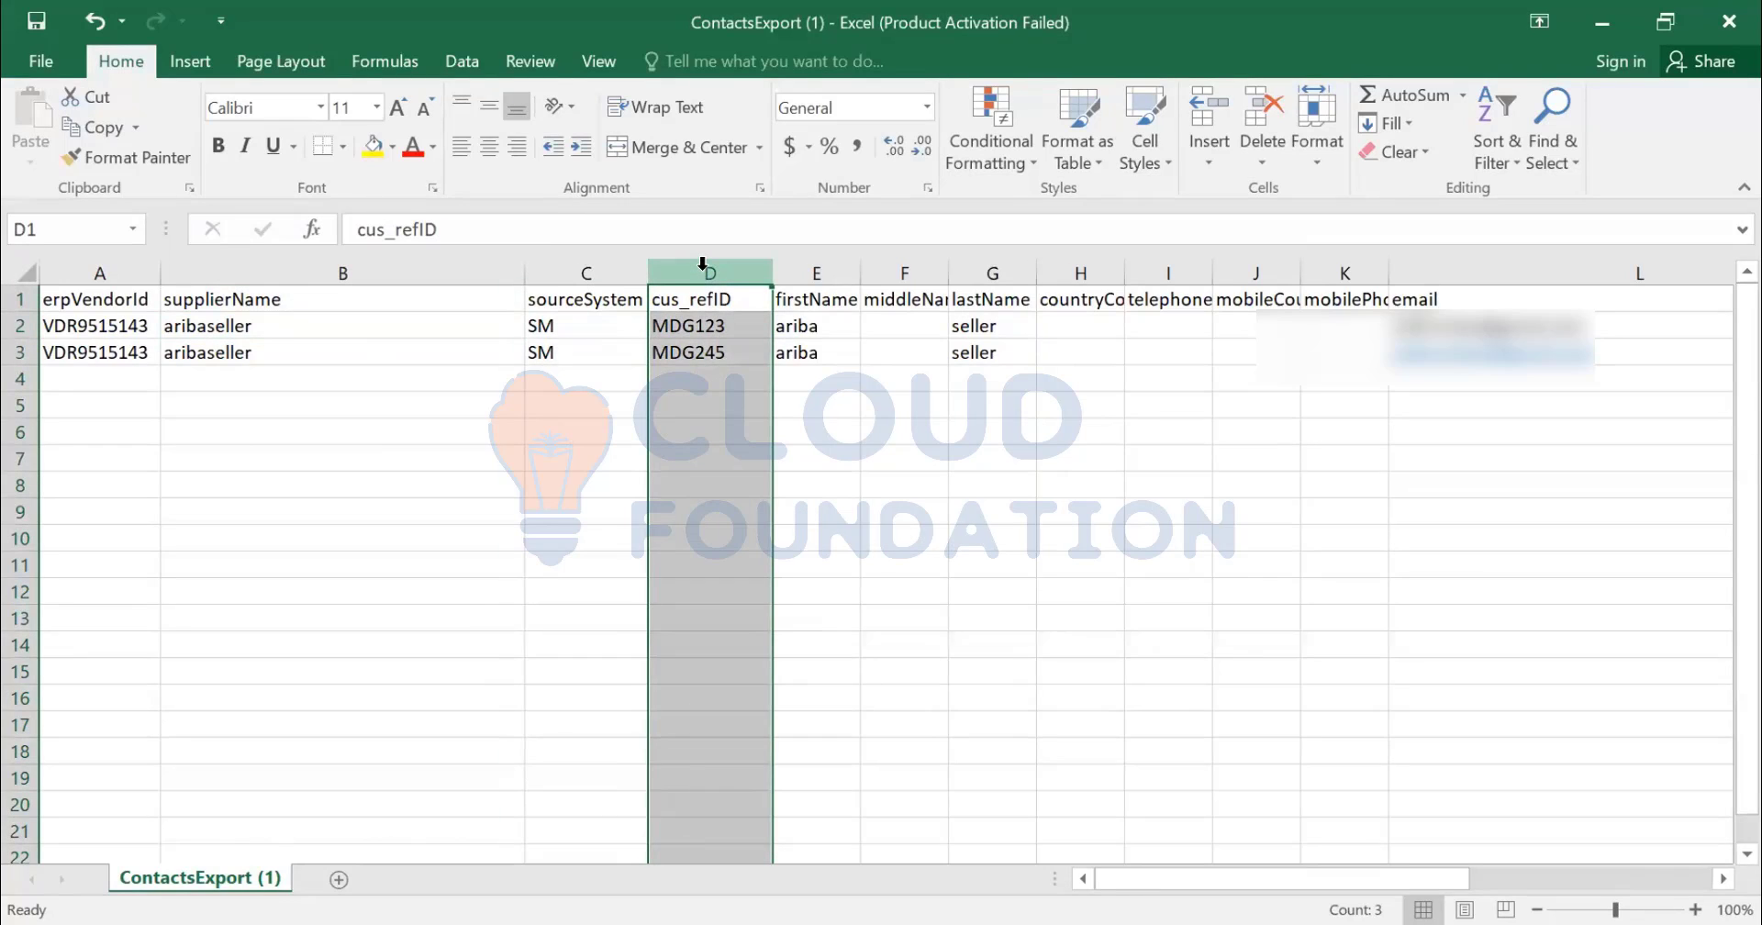
key(ctrl+minus)
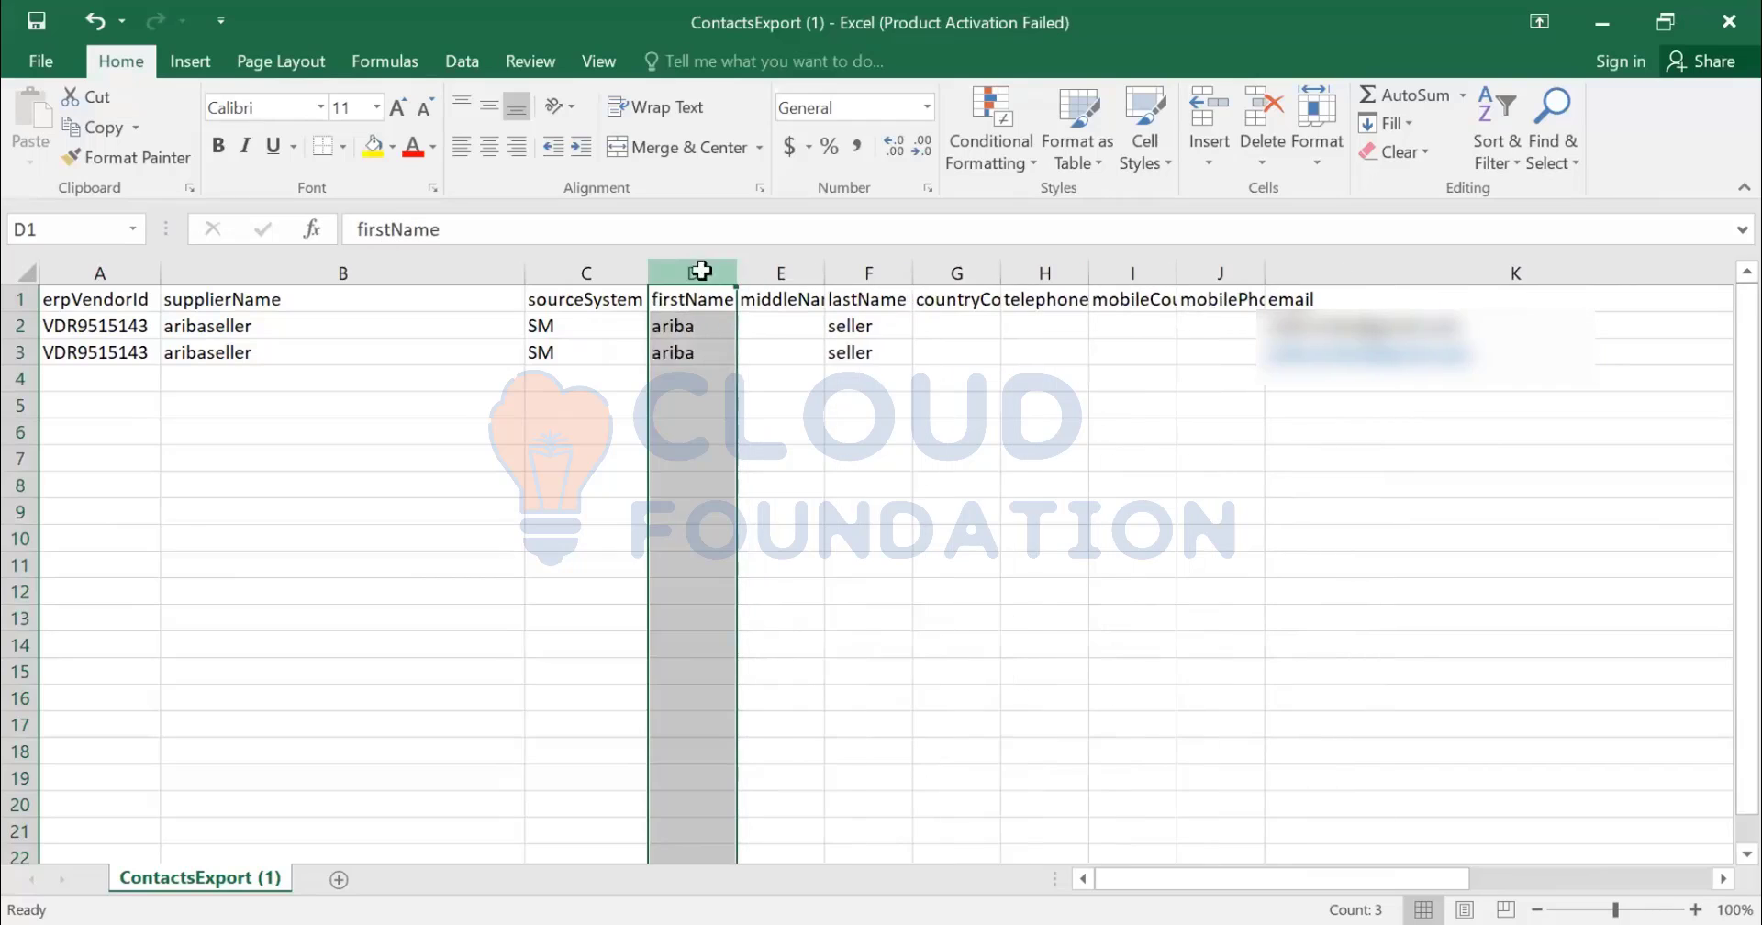
click(786, 450)
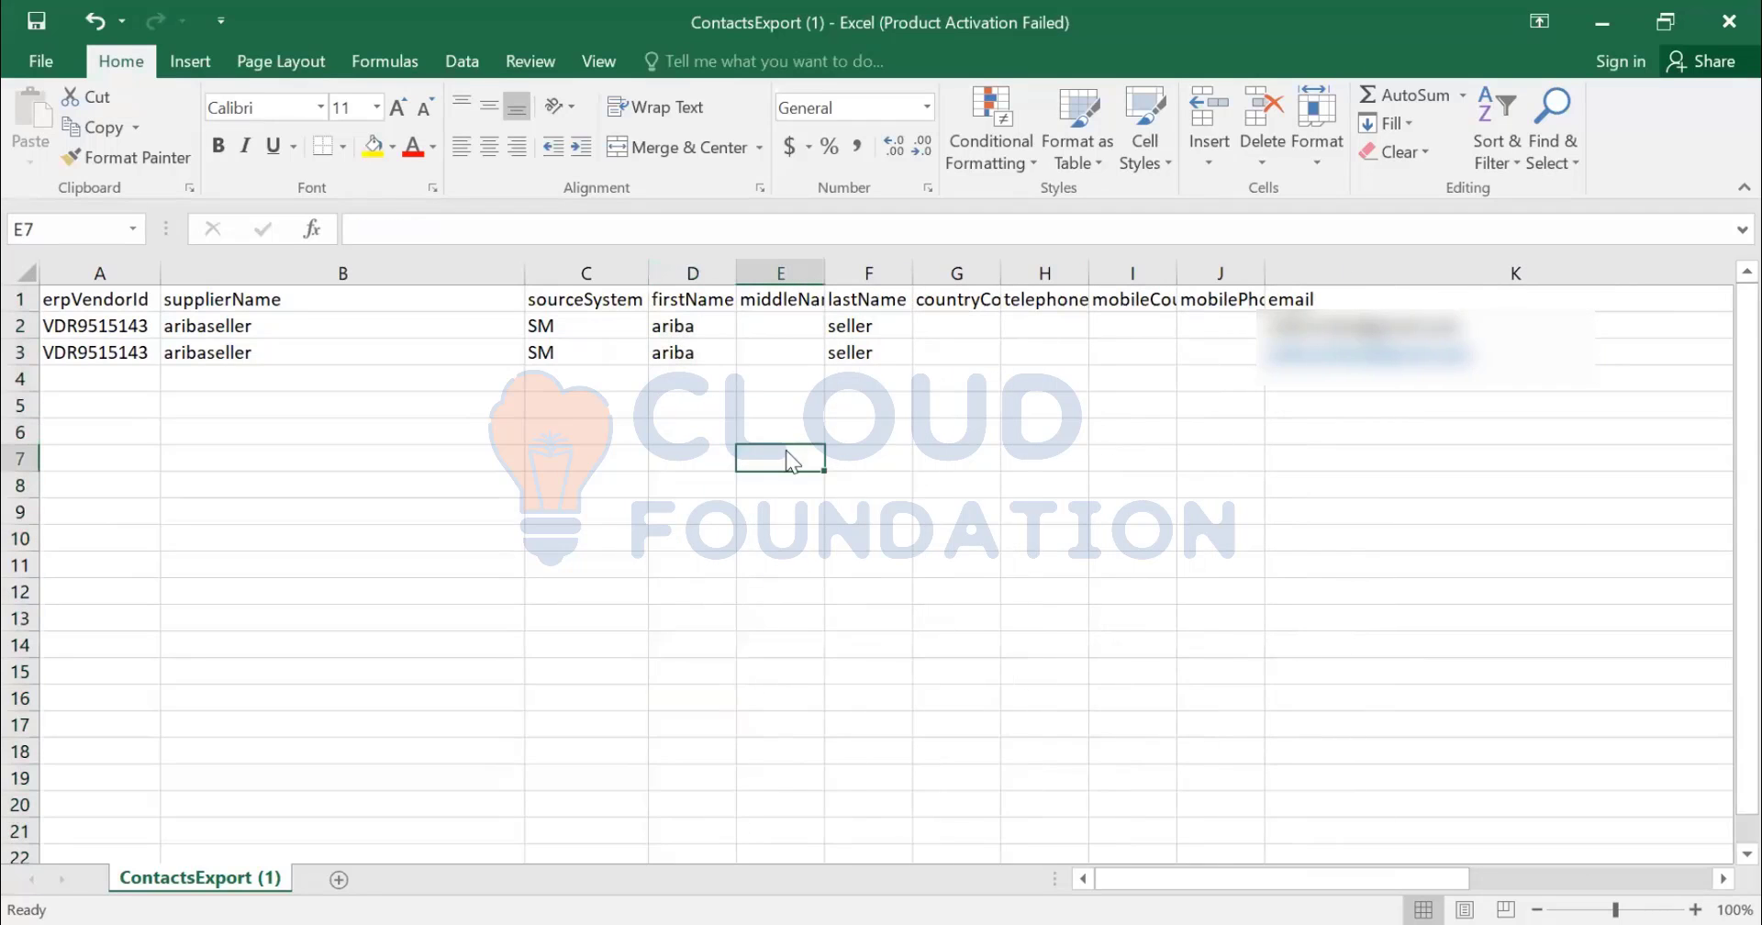
key(ctrl+s)
click(786, 556)
- Upload ContactsExport (1).csv from Downloads as the supplier contacts import file
key(alt+Tab)
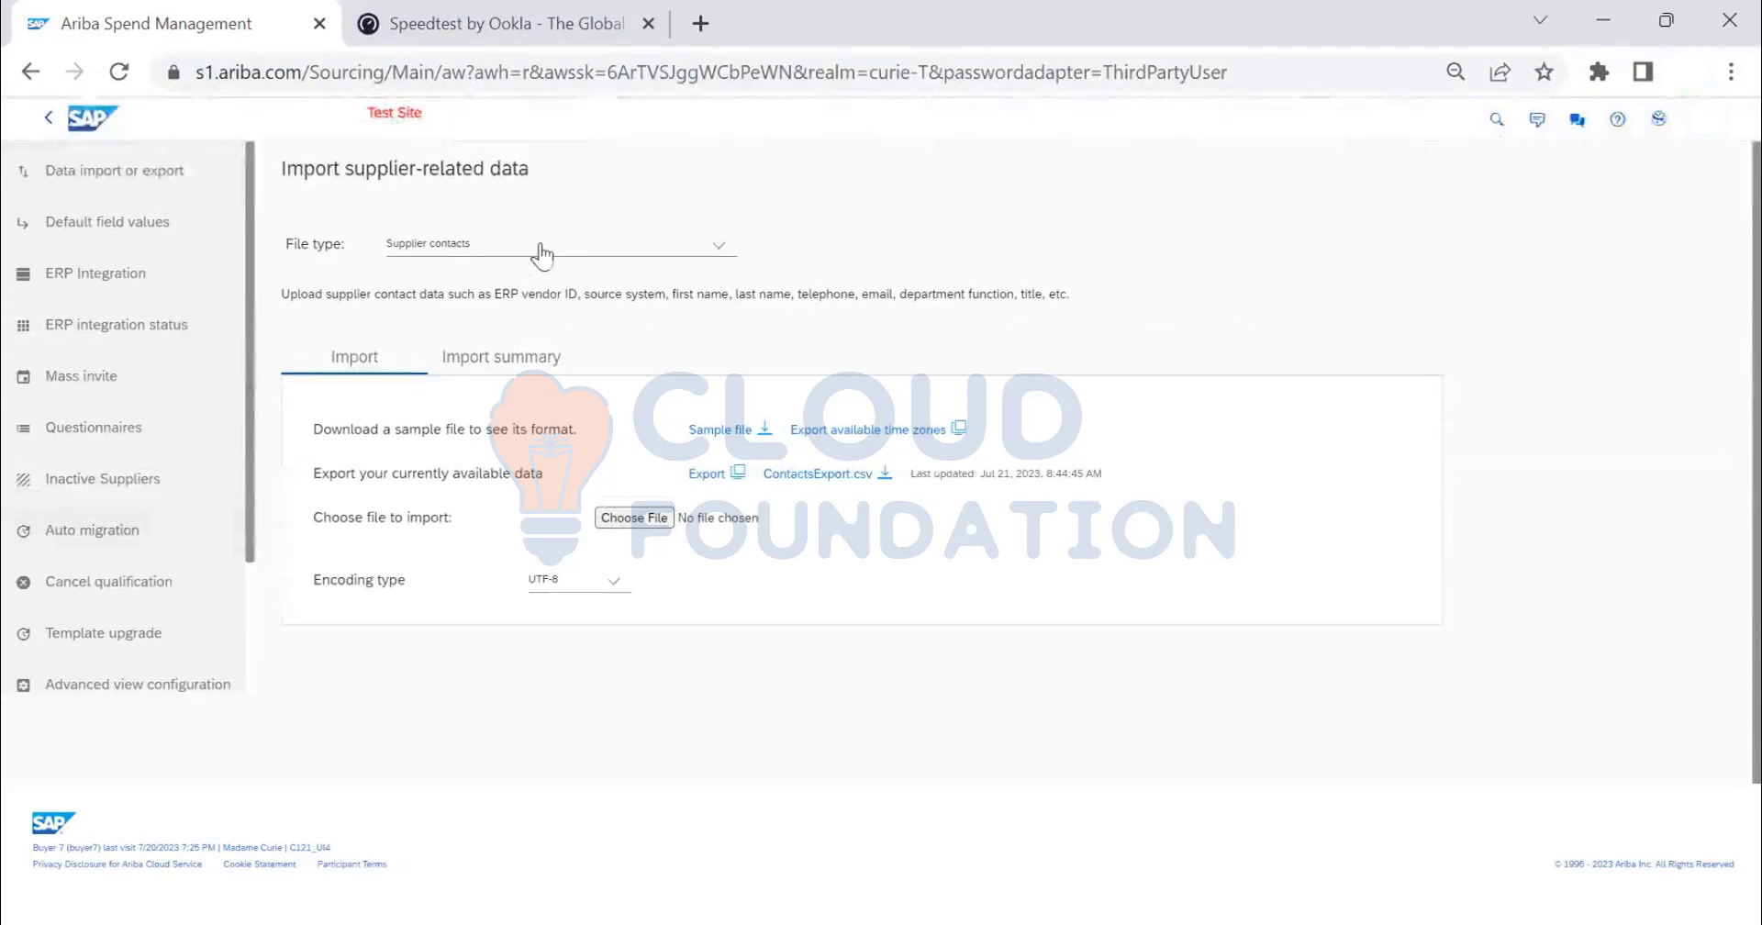
click(651, 510)
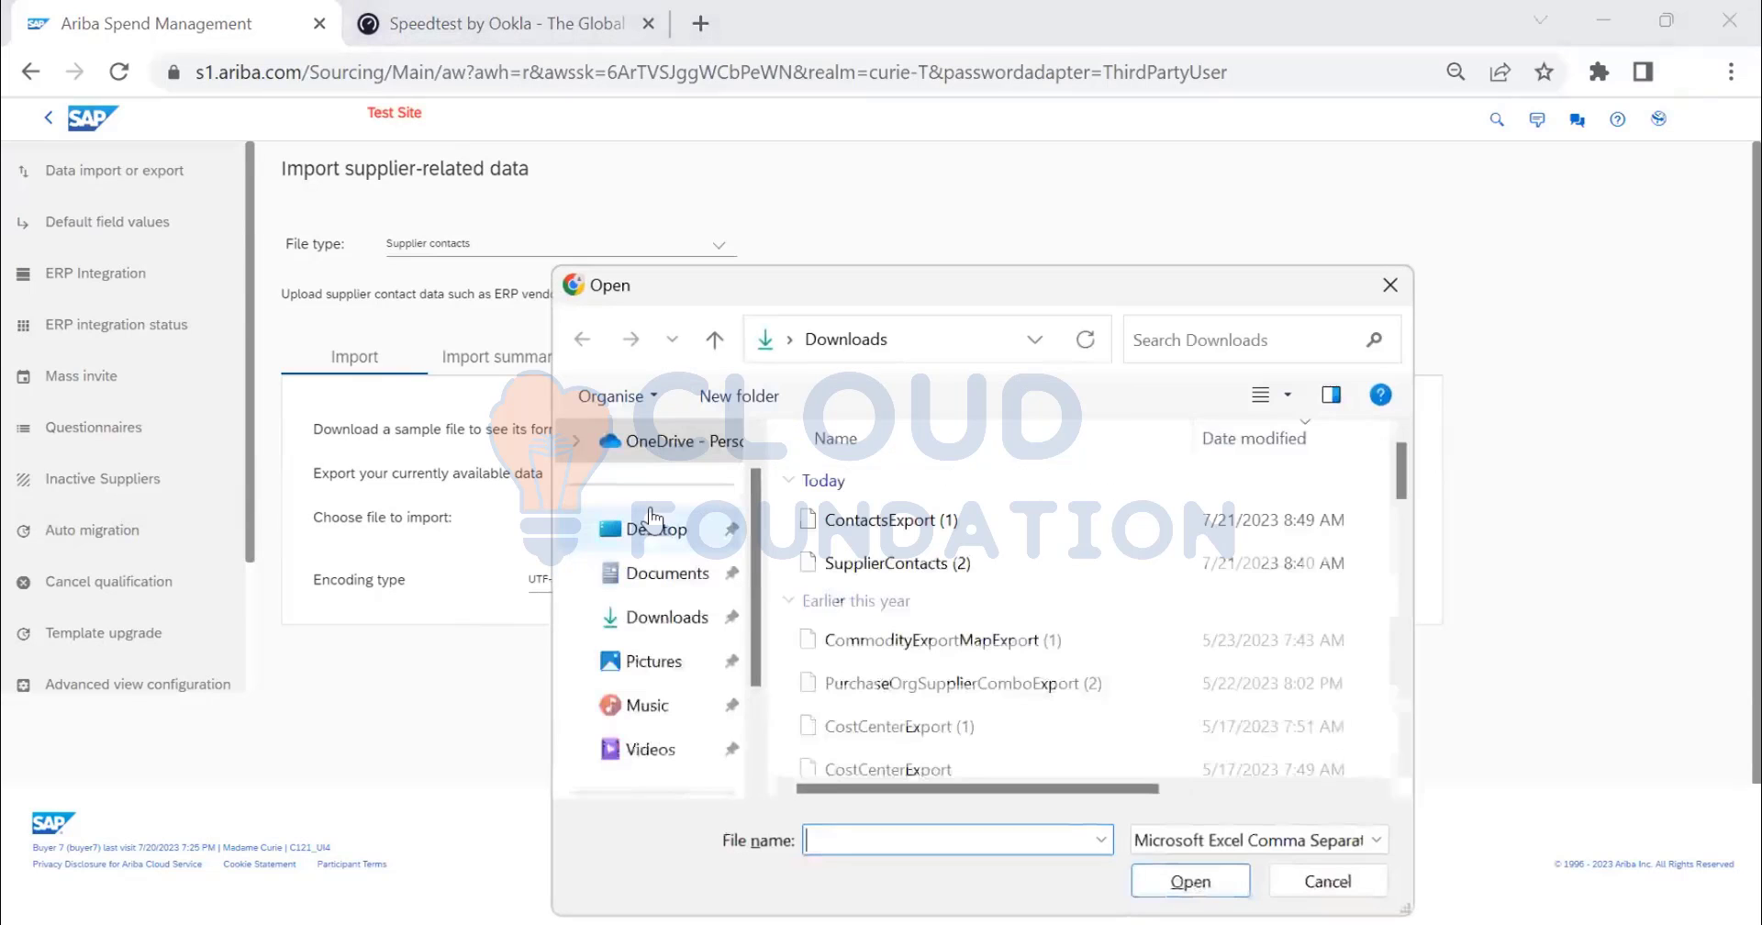
click(923, 532)
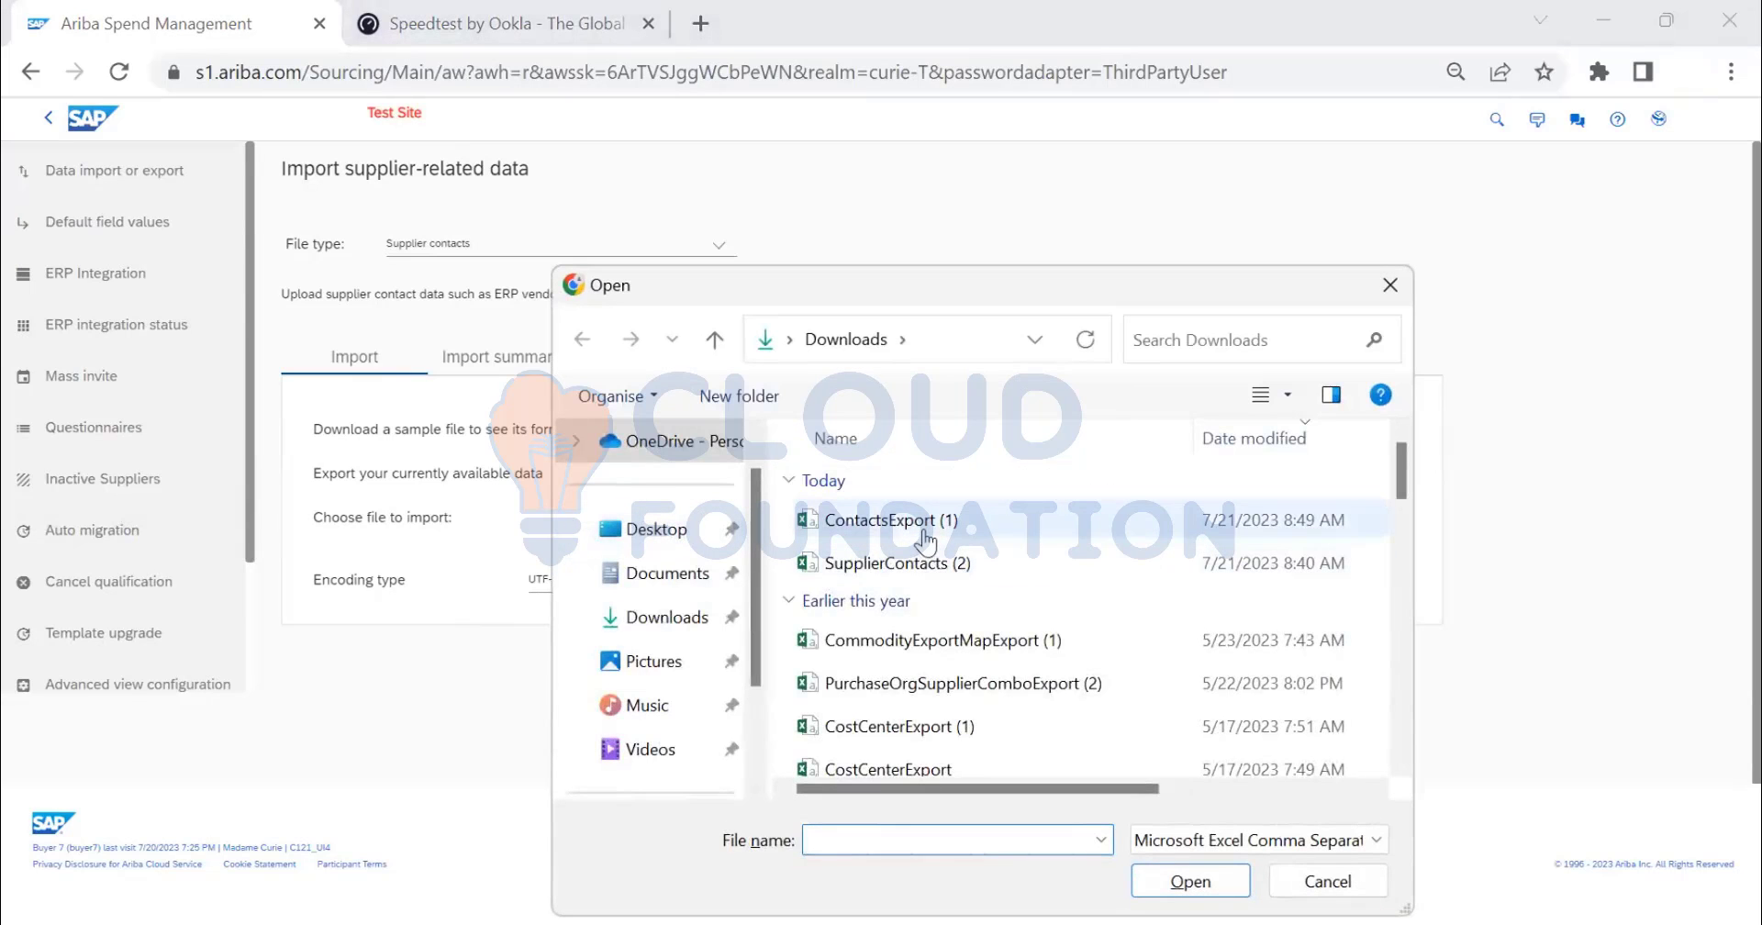
click(1181, 883)
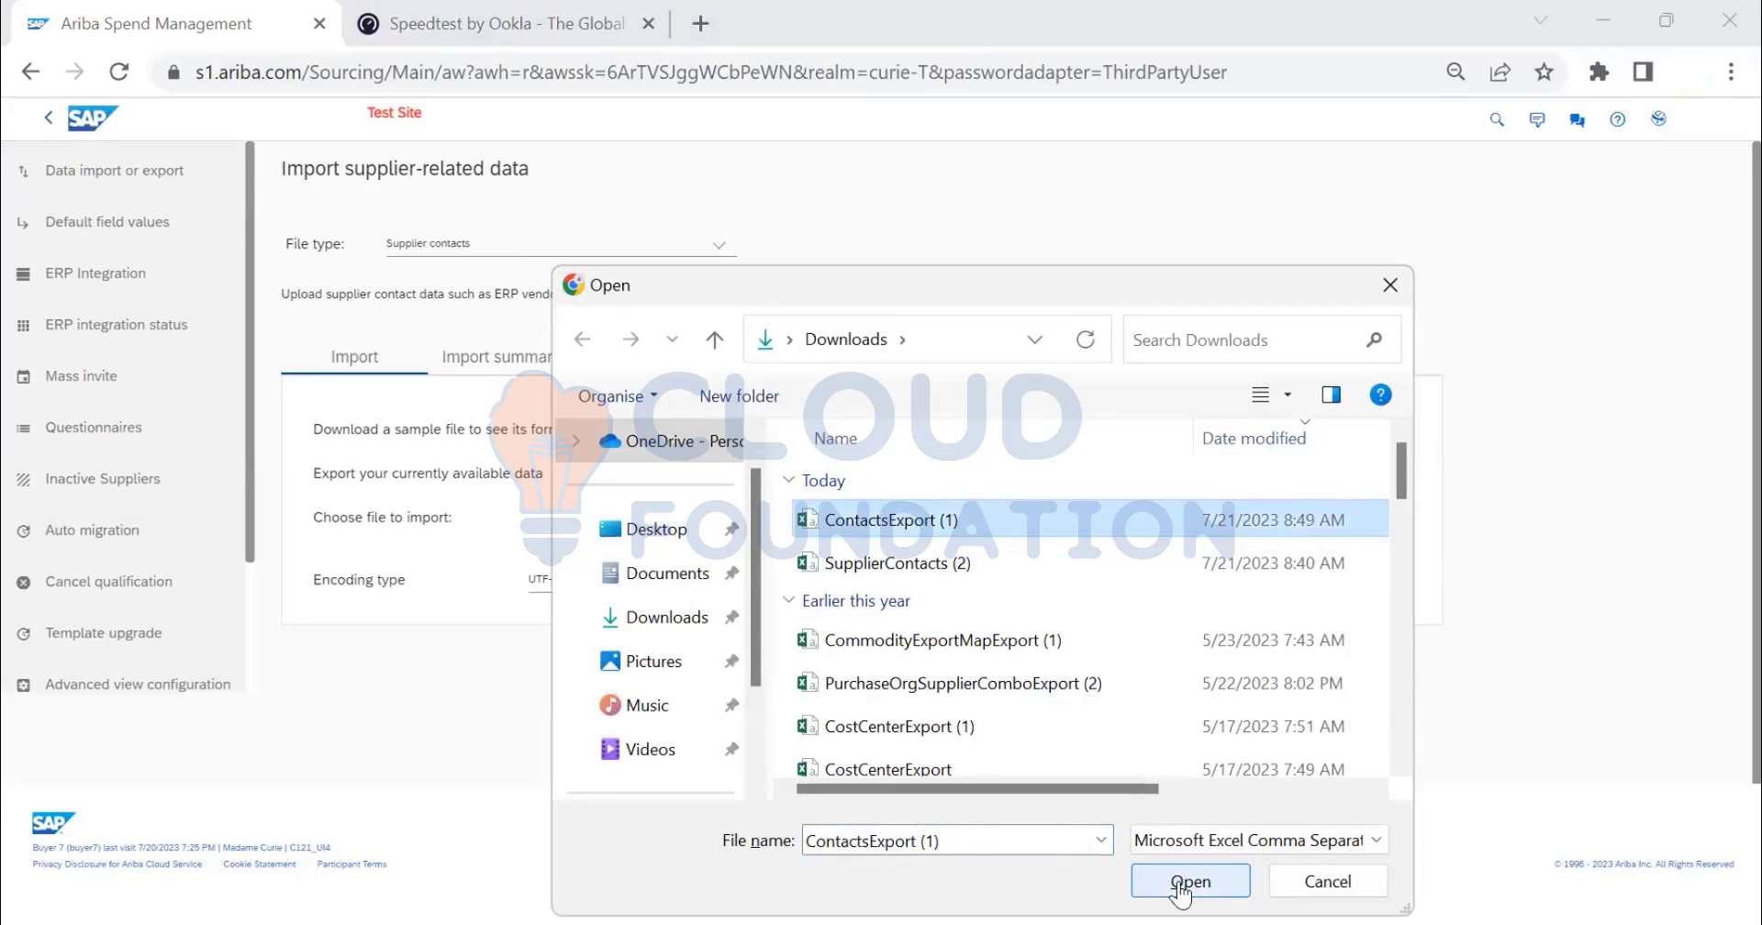
click(1181, 883)
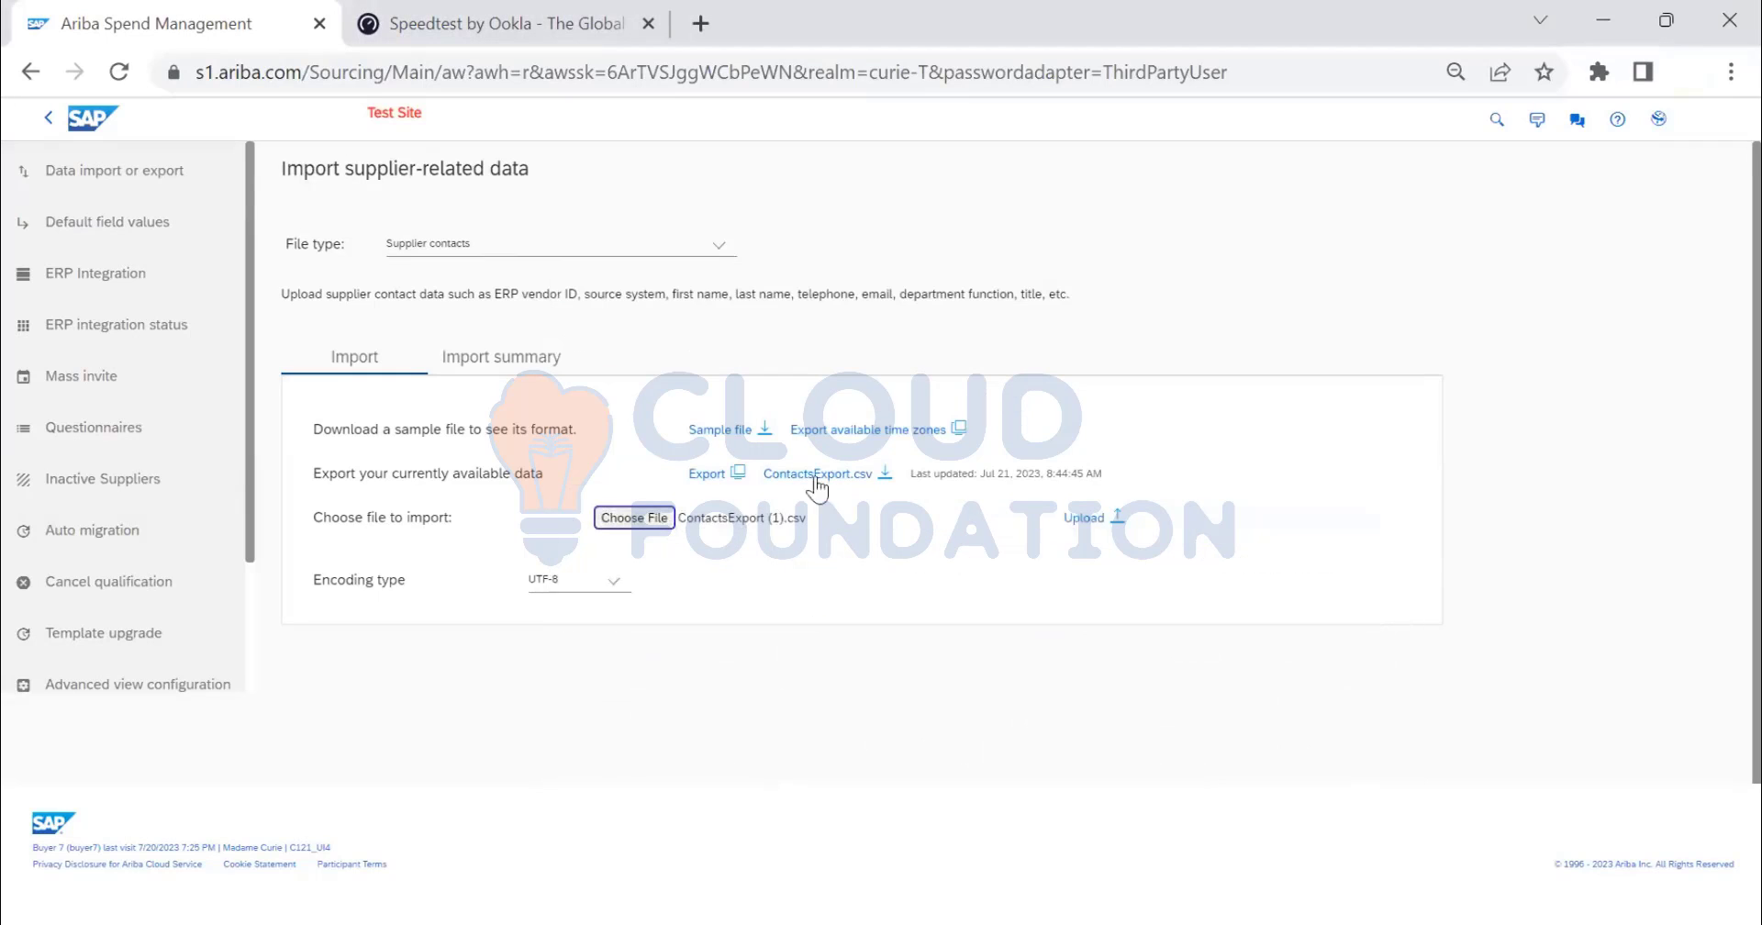
click(1083, 519)
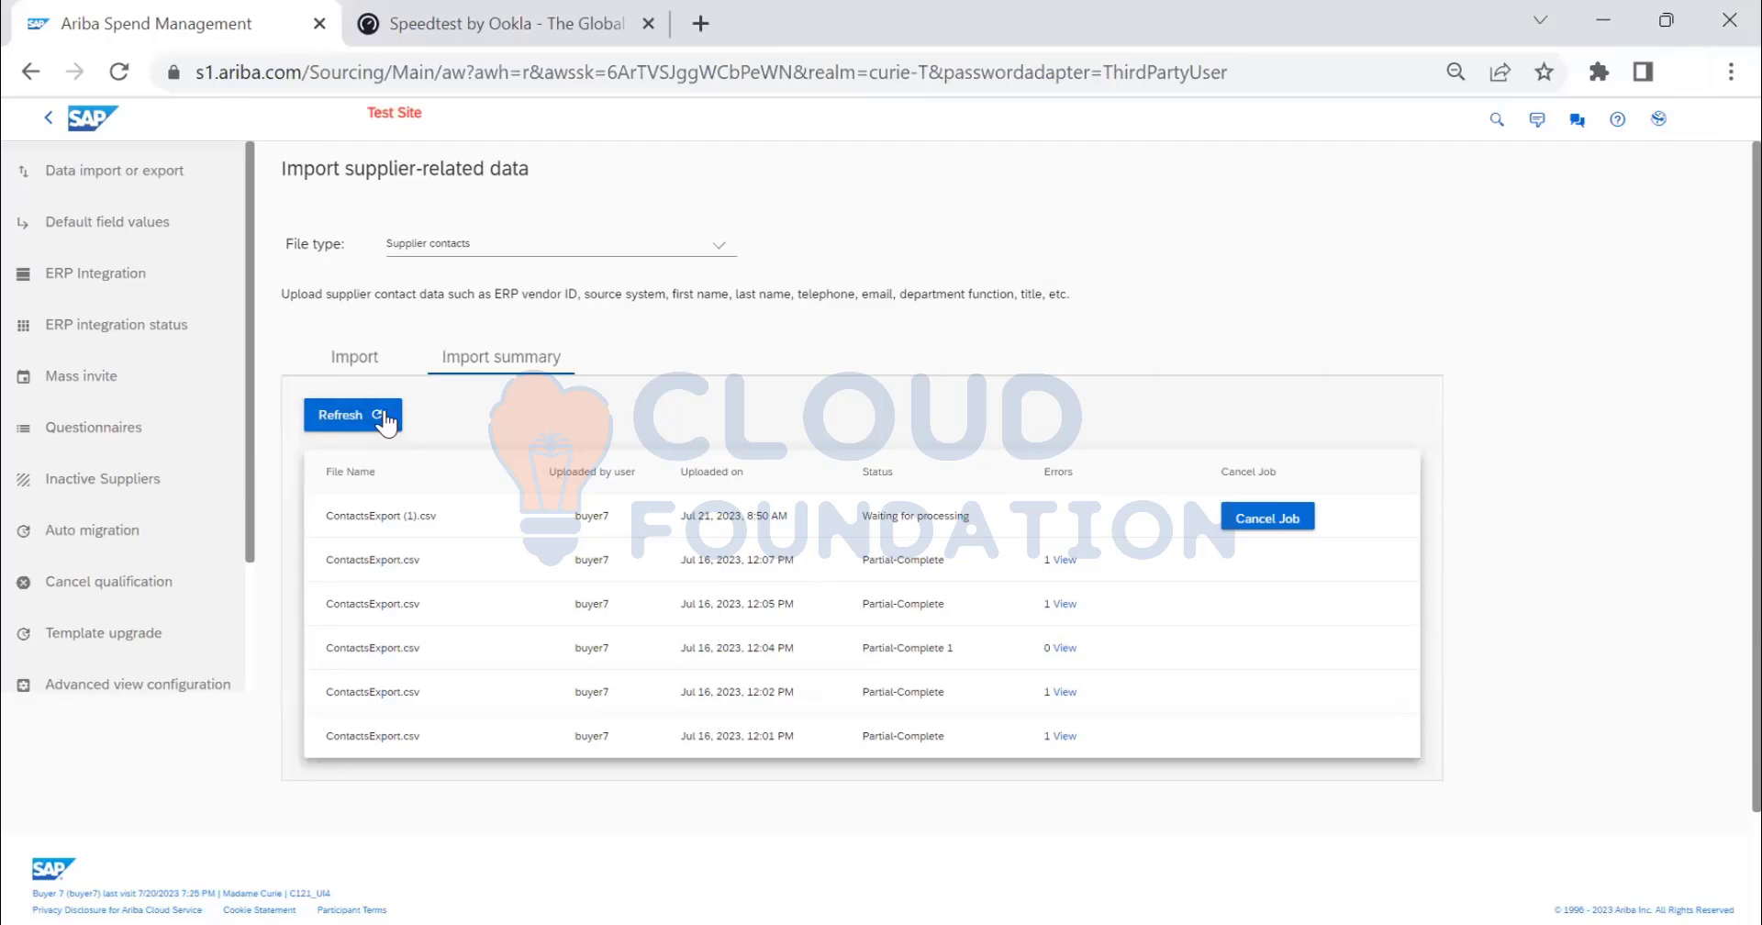
- Refresh the import summary and confirm ContactsExport (1).csv is still waiting for processing
click(385, 421)
click(367, 367)
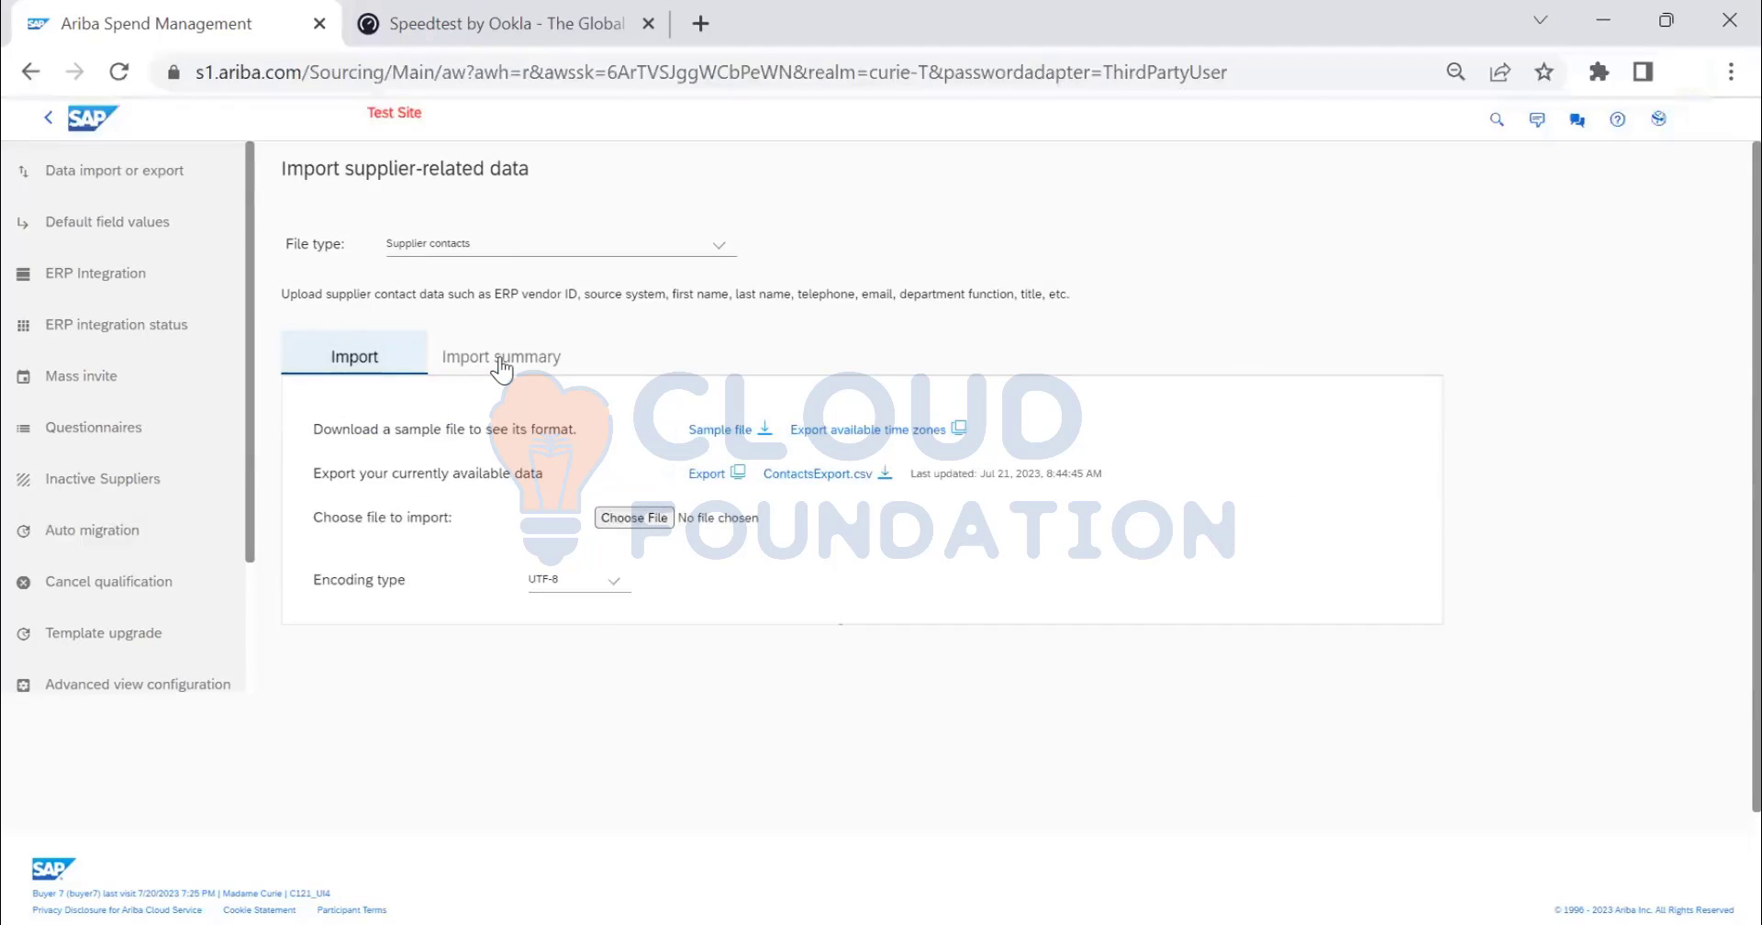
click(501, 360)
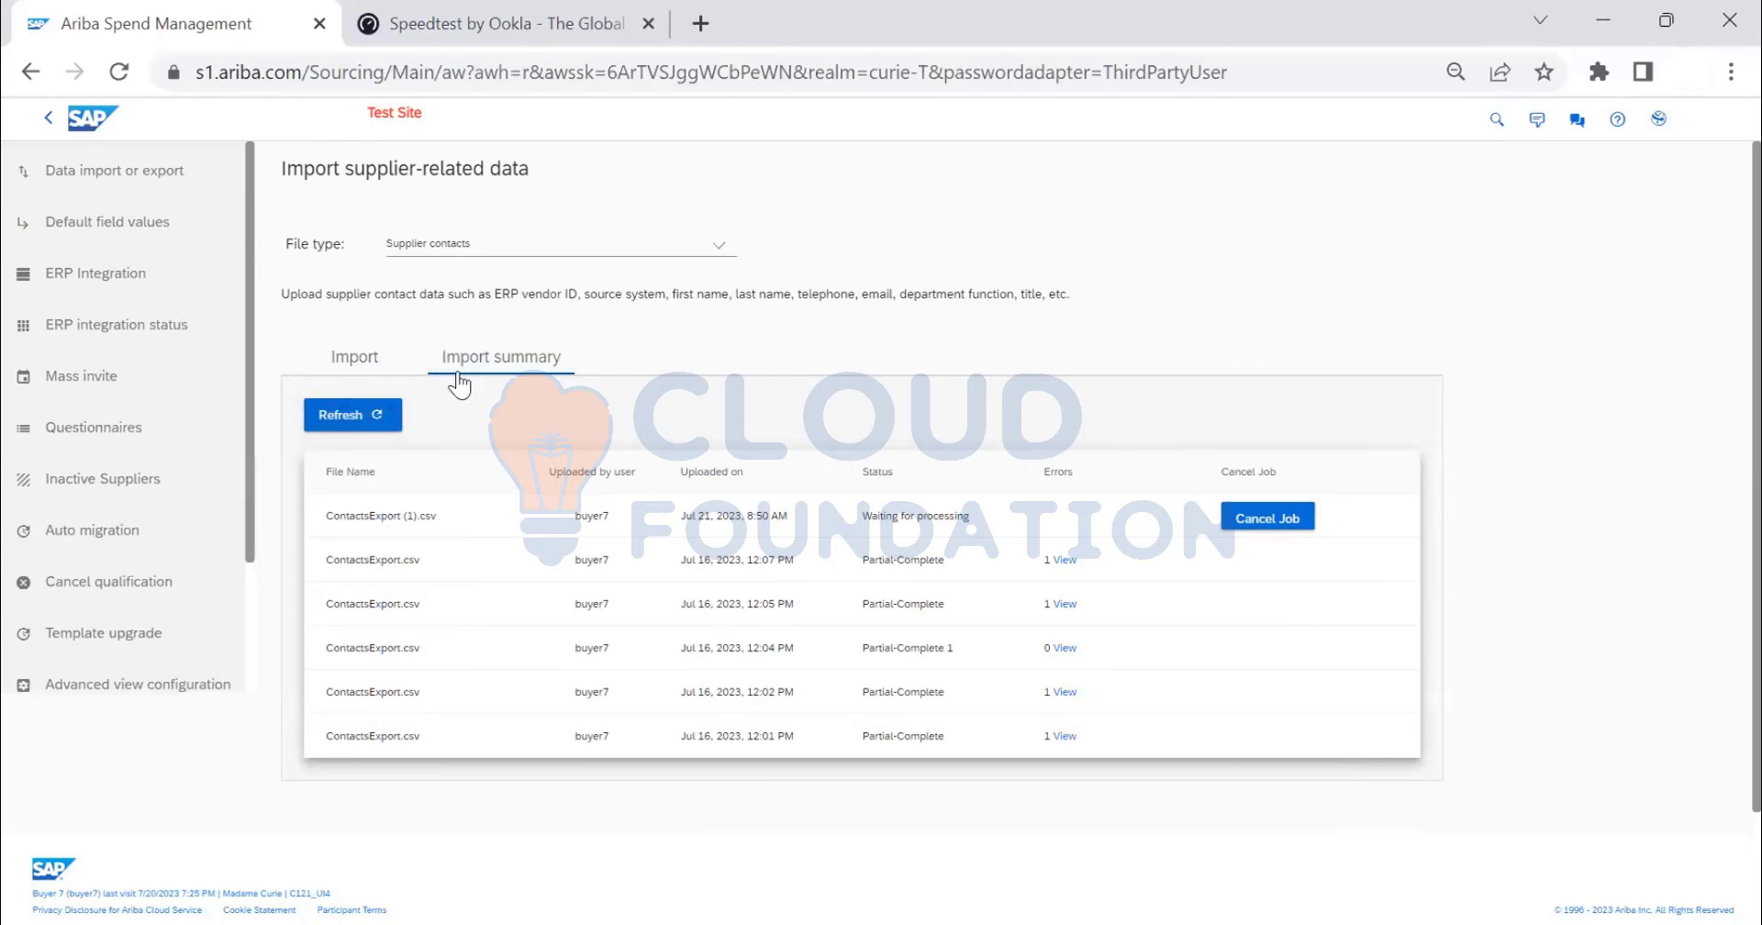
click(341, 362)
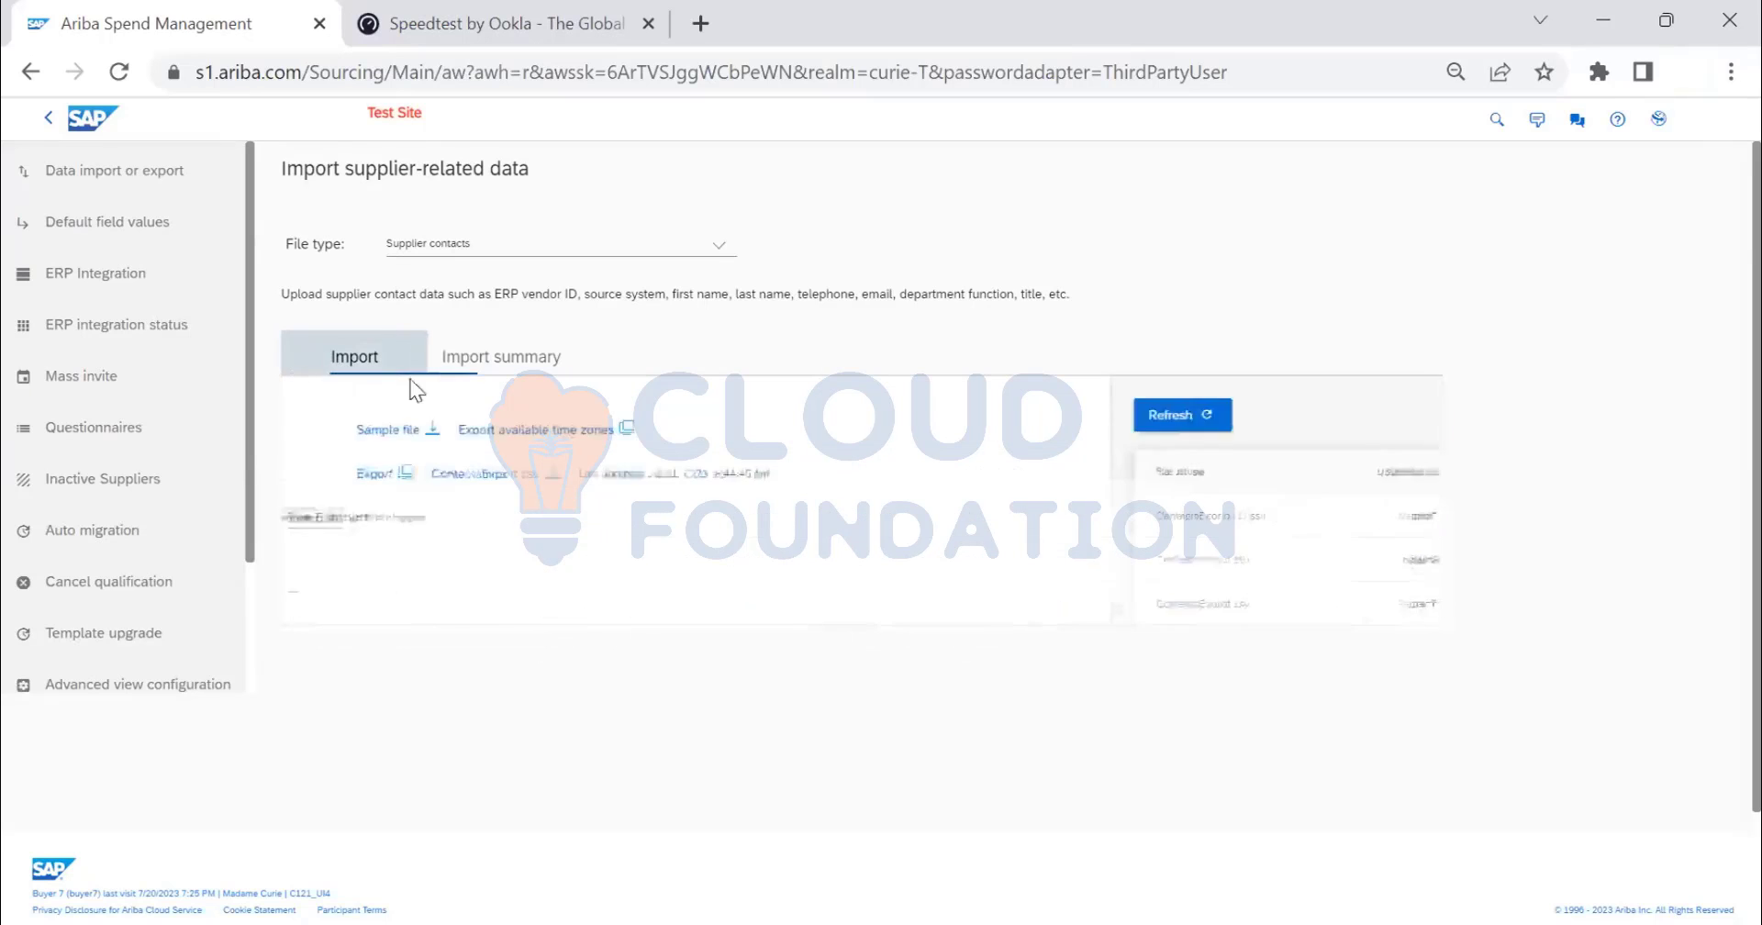
click(472, 367)
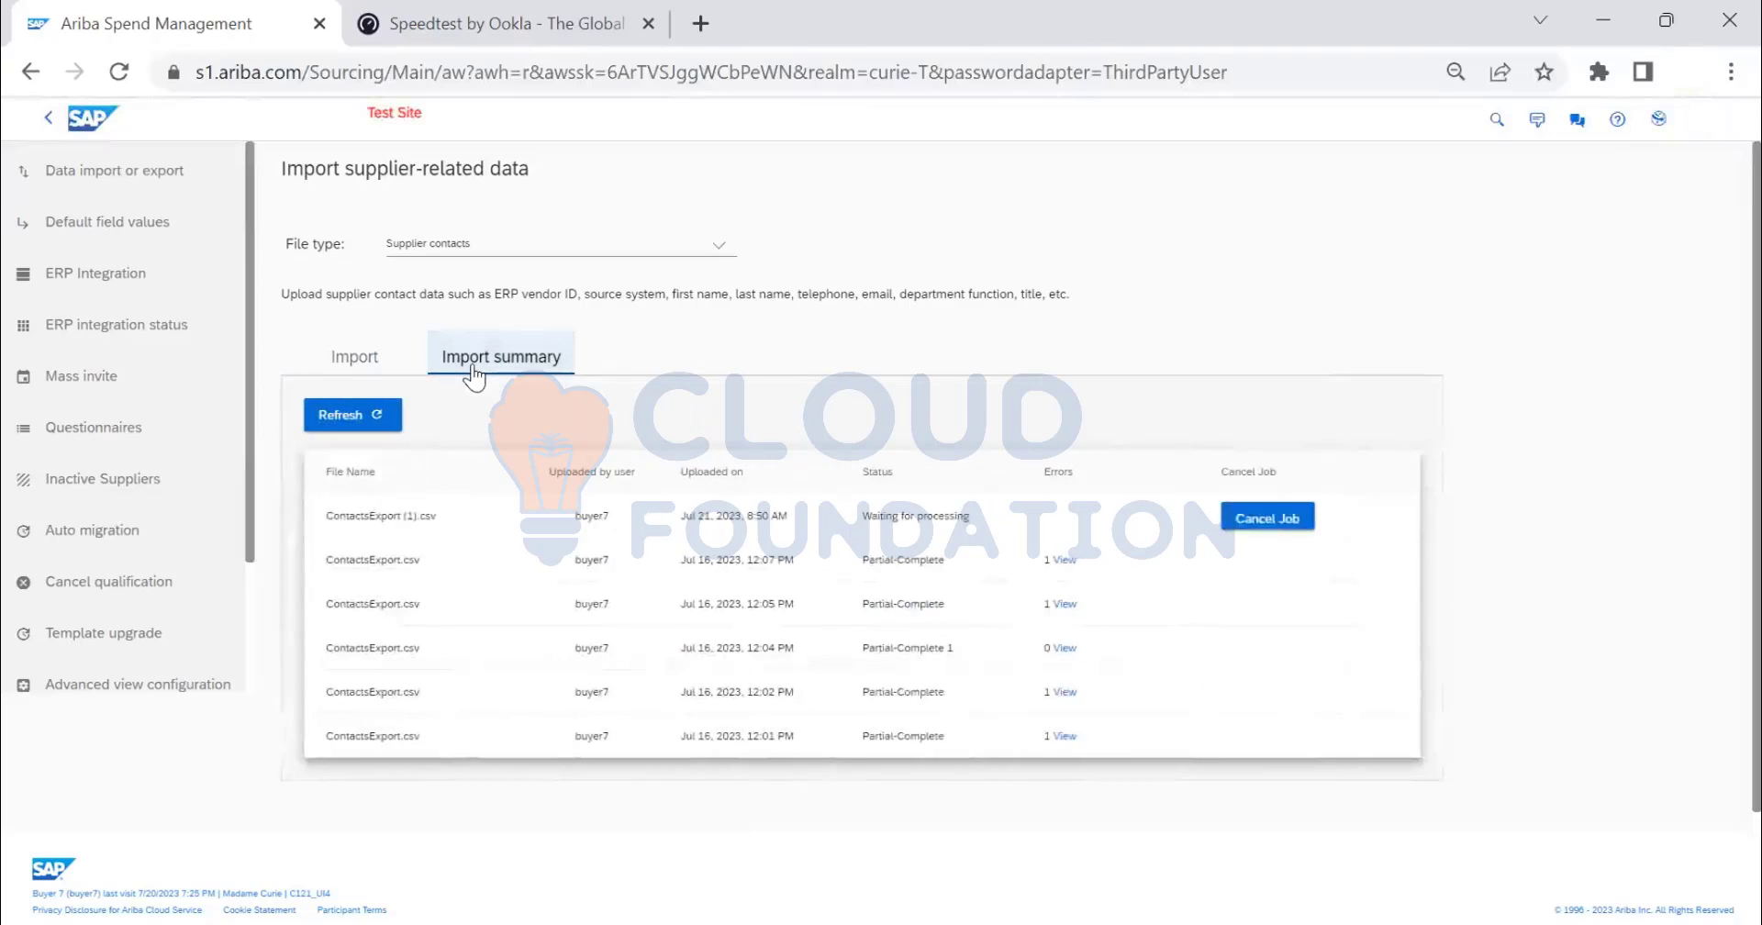
click(369, 365)
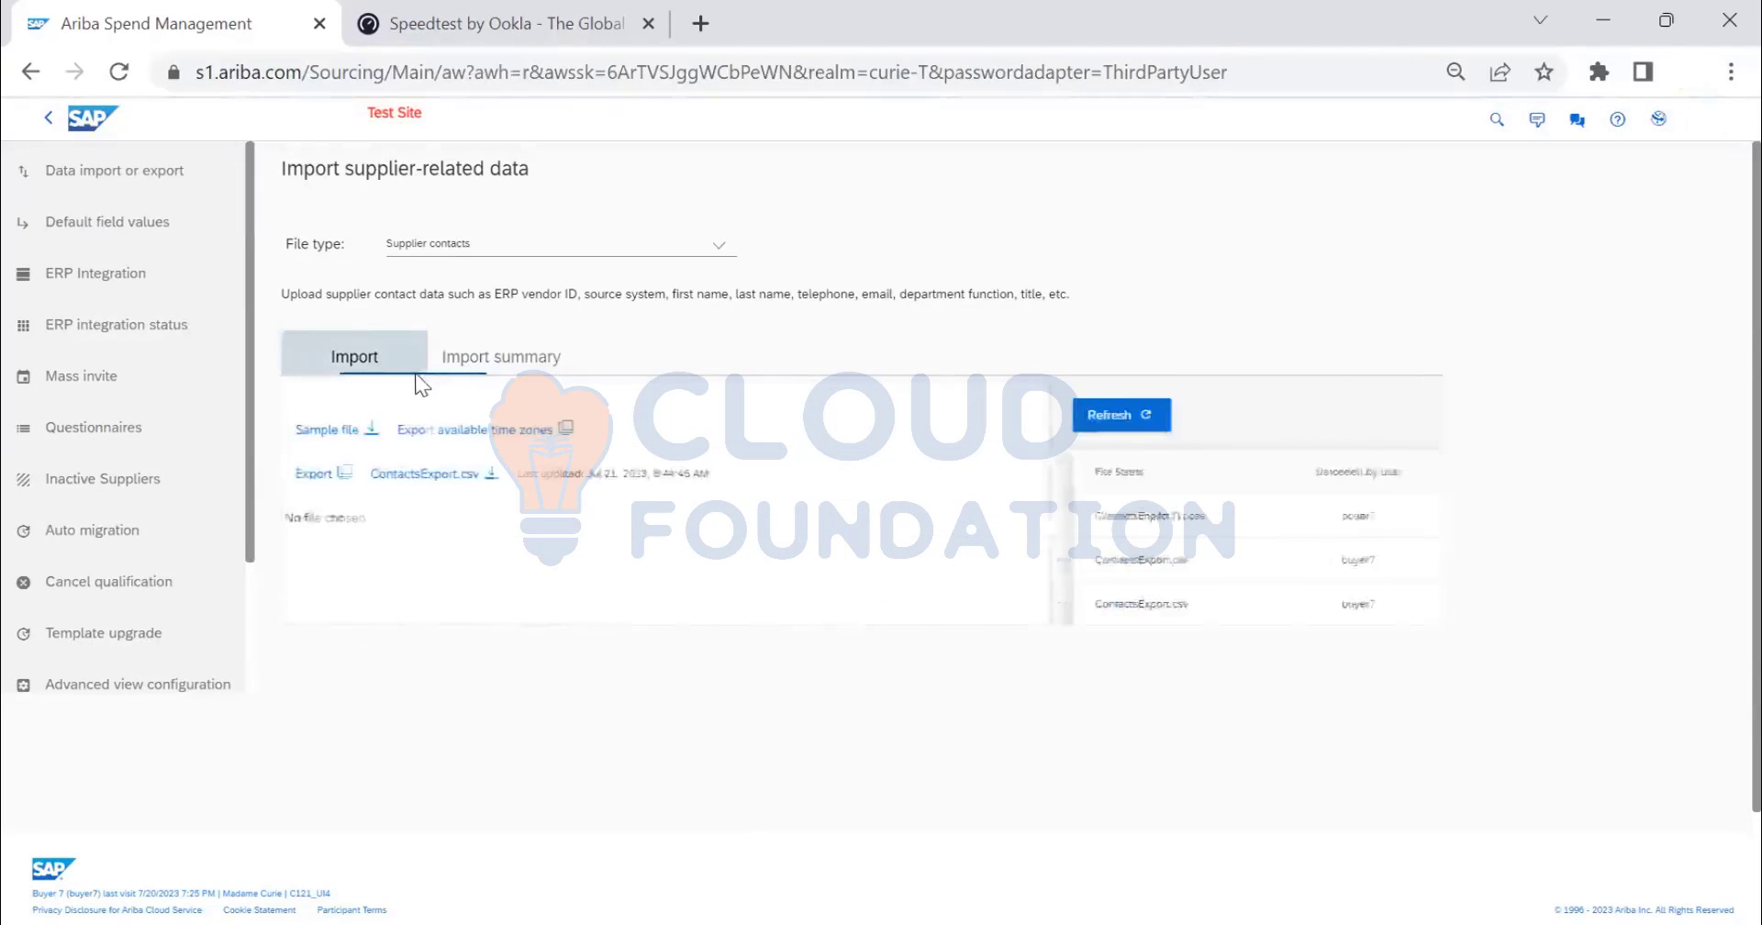
click(490, 371)
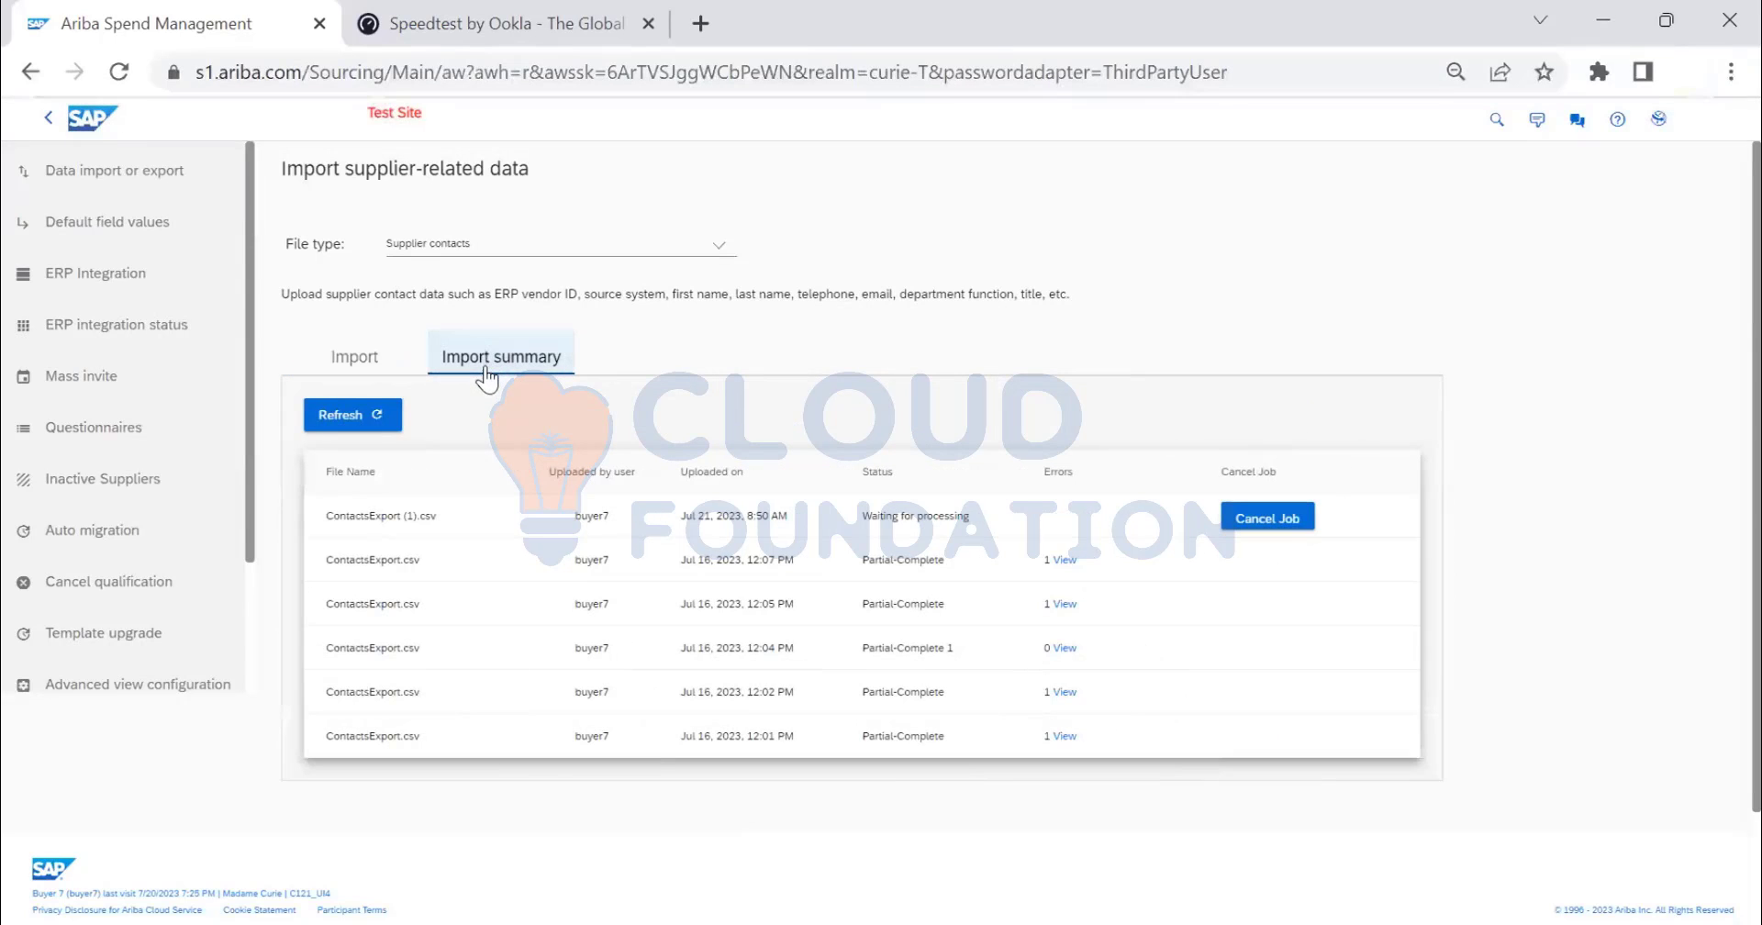
scroll(576, 624, down, 1)
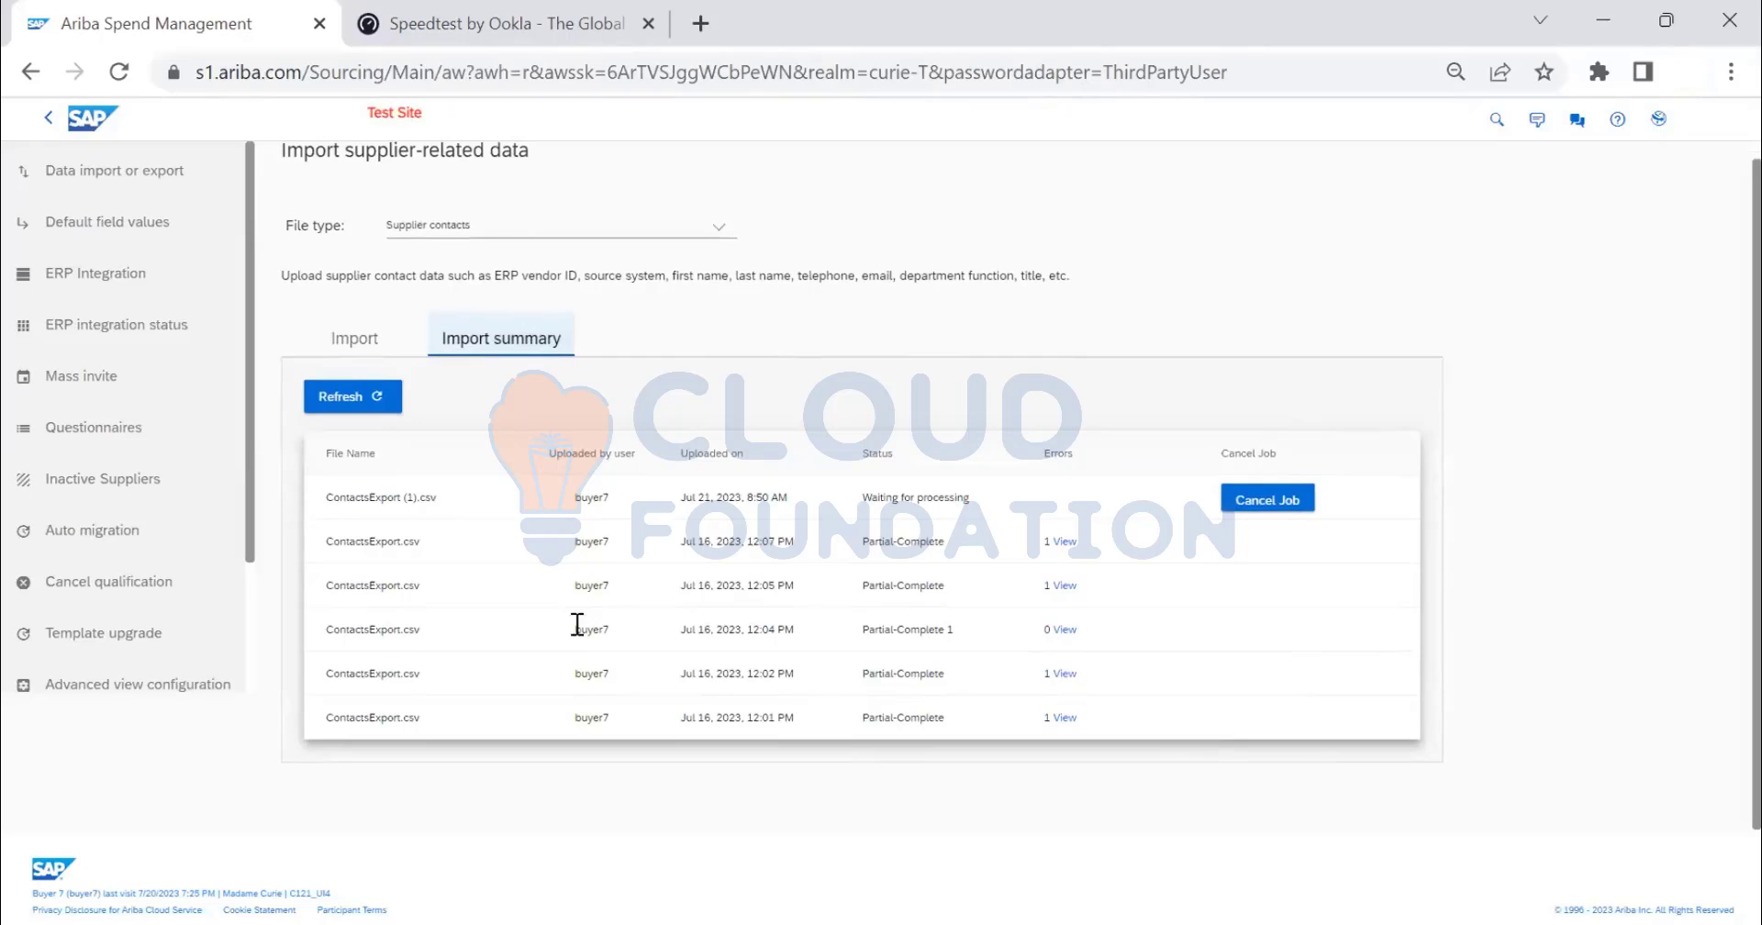
scroll(353, 390, up, 1)
click(355, 356)
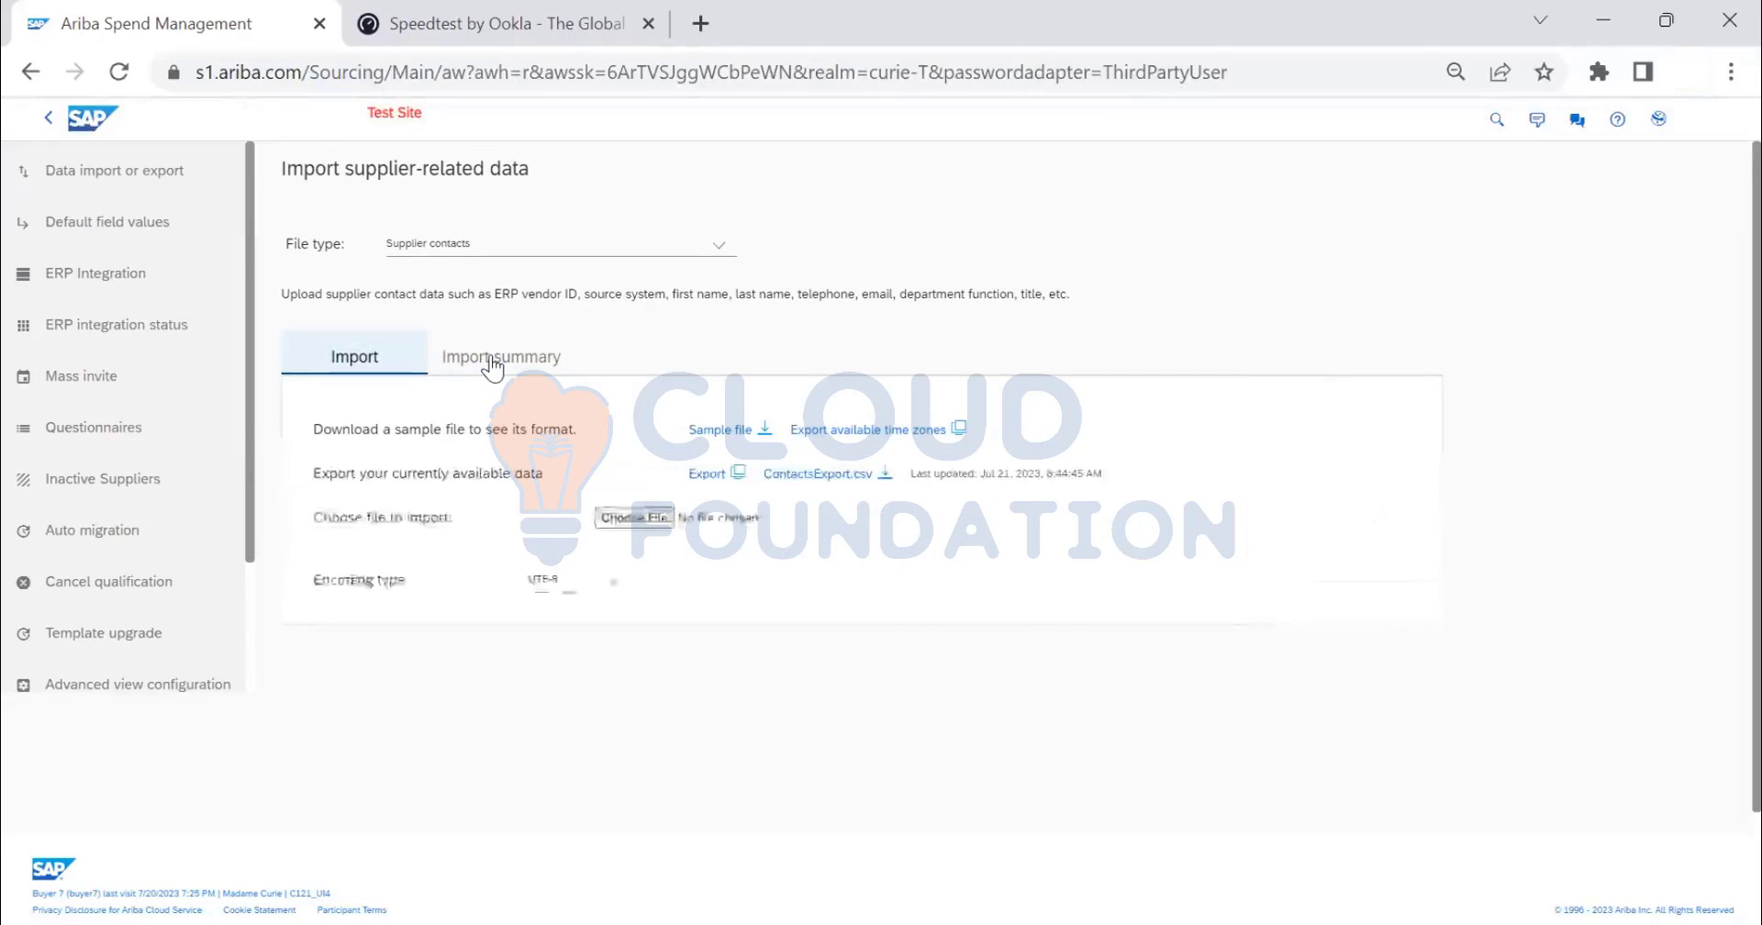
click(492, 360)
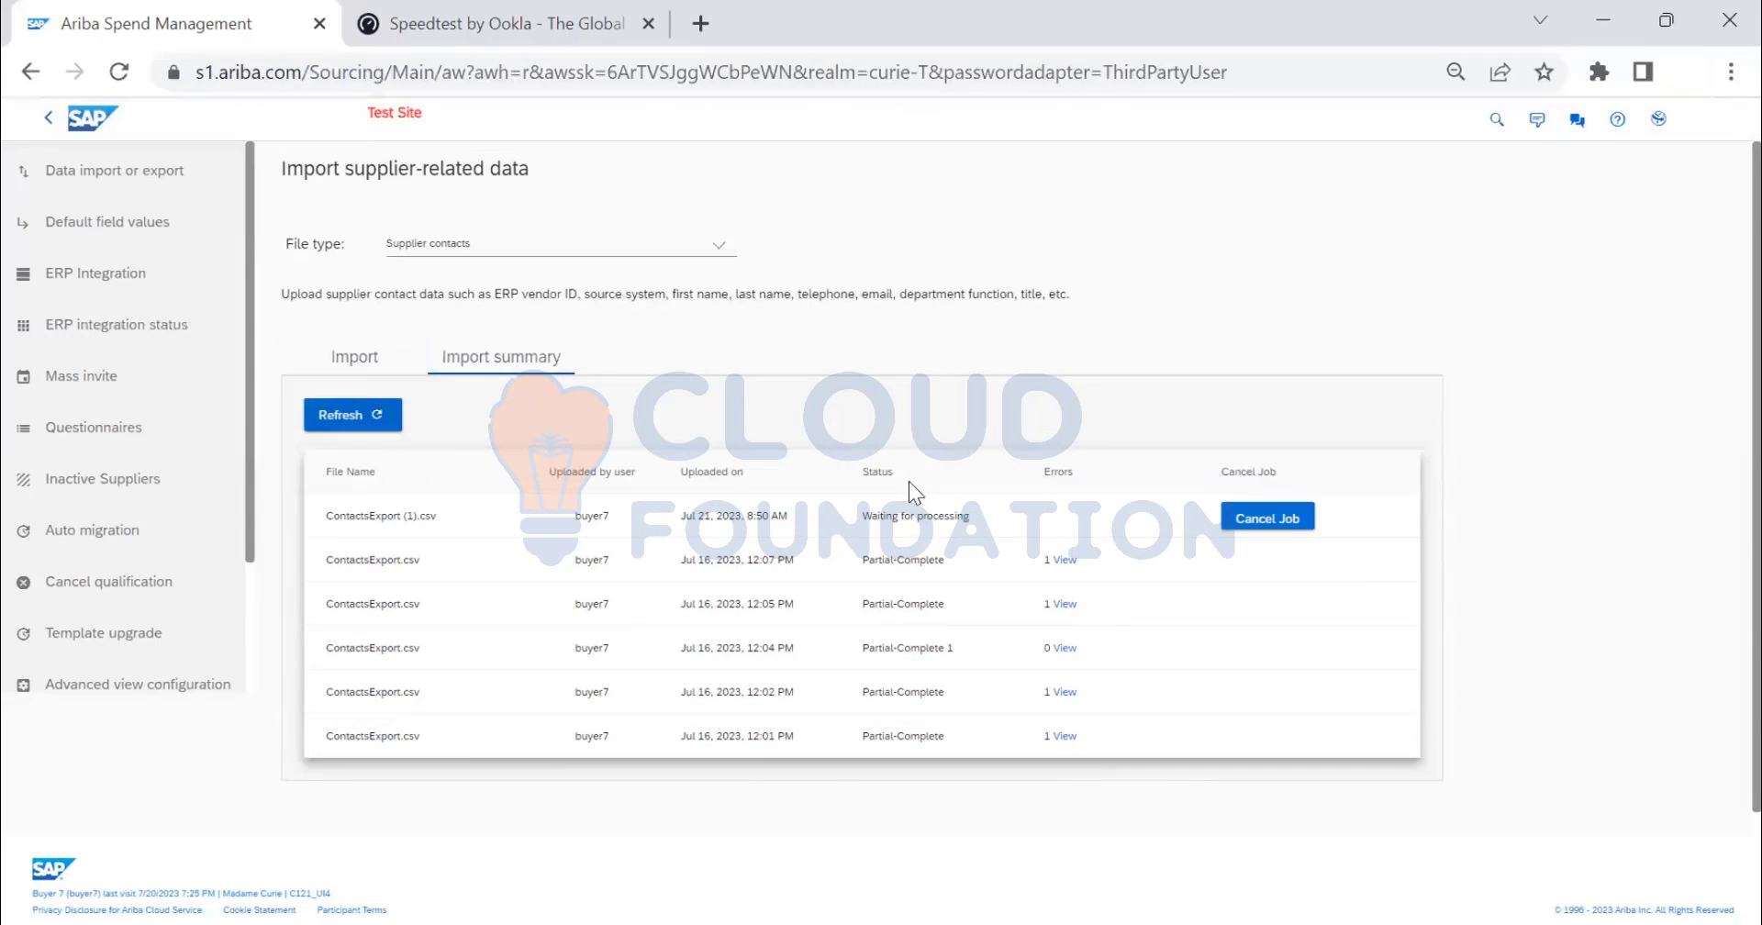
click(347, 359)
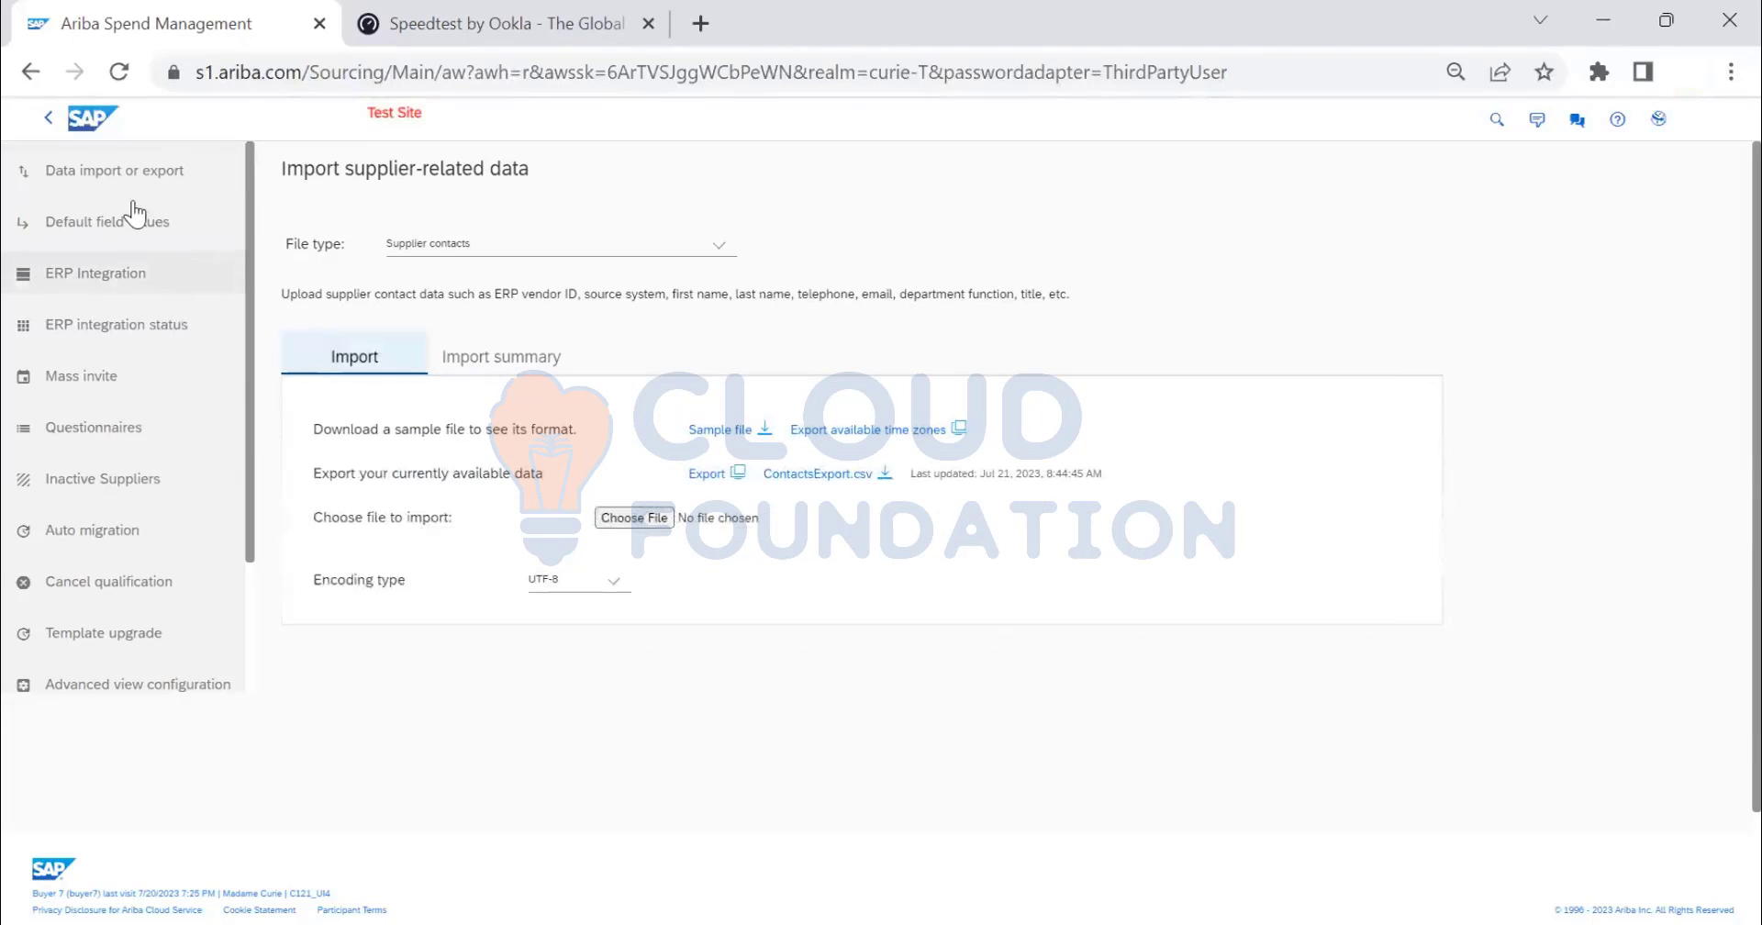
click(112, 122)
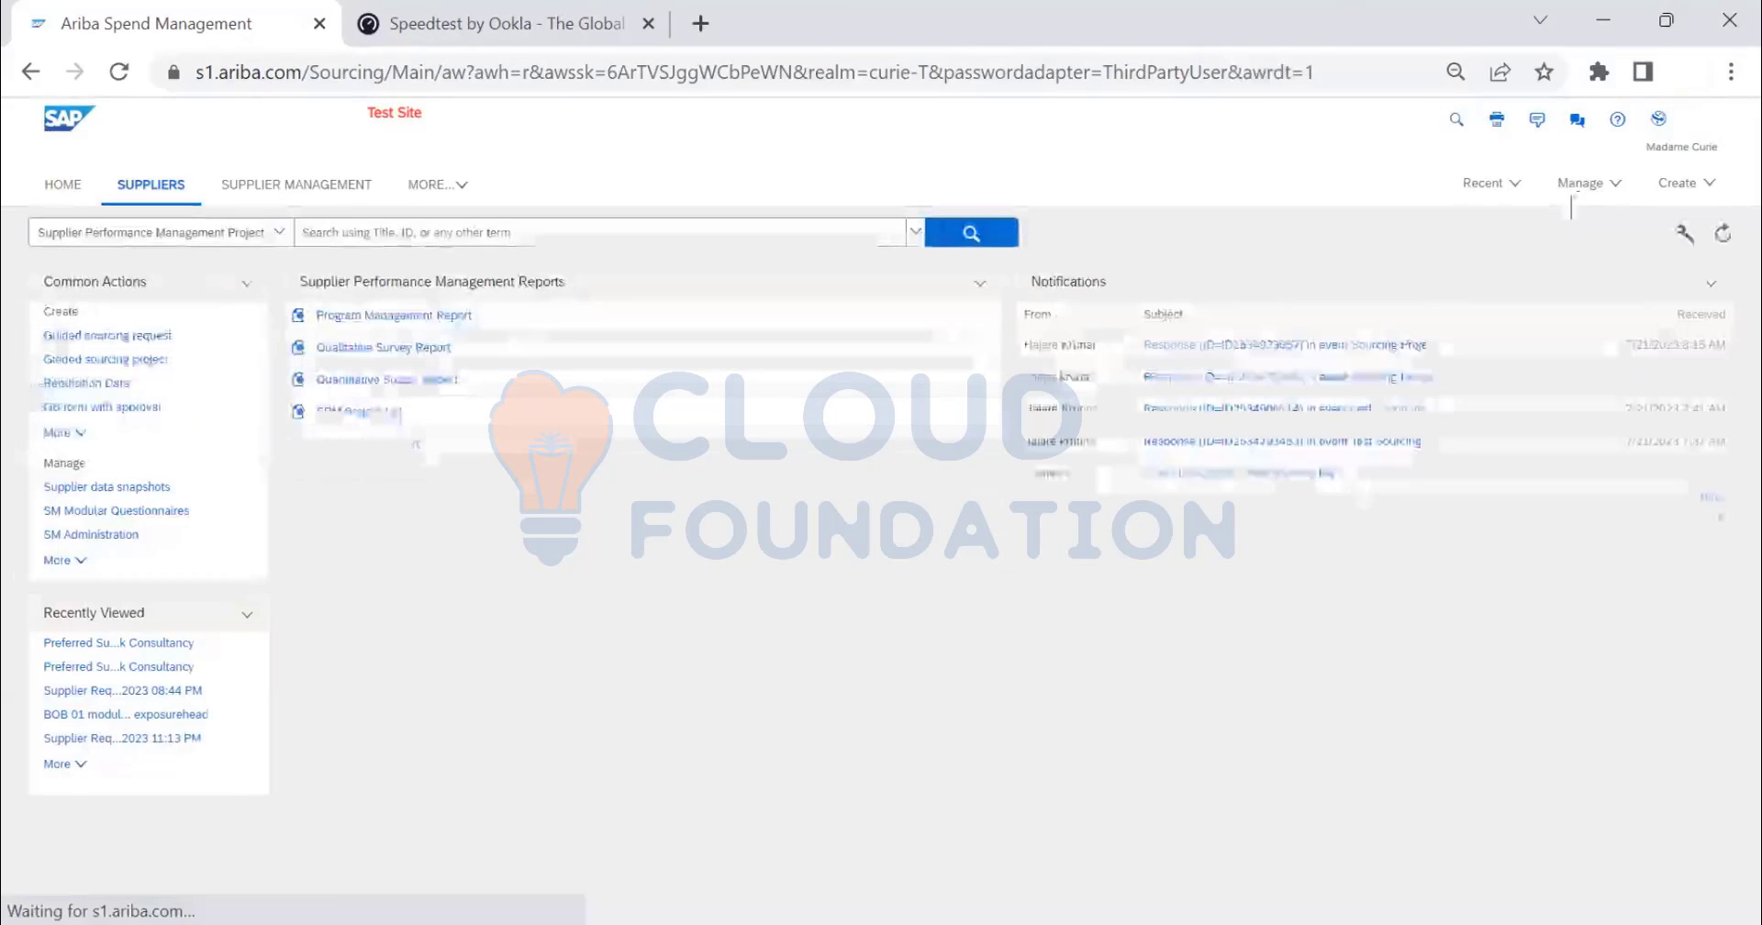
- Go to Manage > Administration > Site Manager > Data Import/Export and download the data dictionary
click(1580, 183)
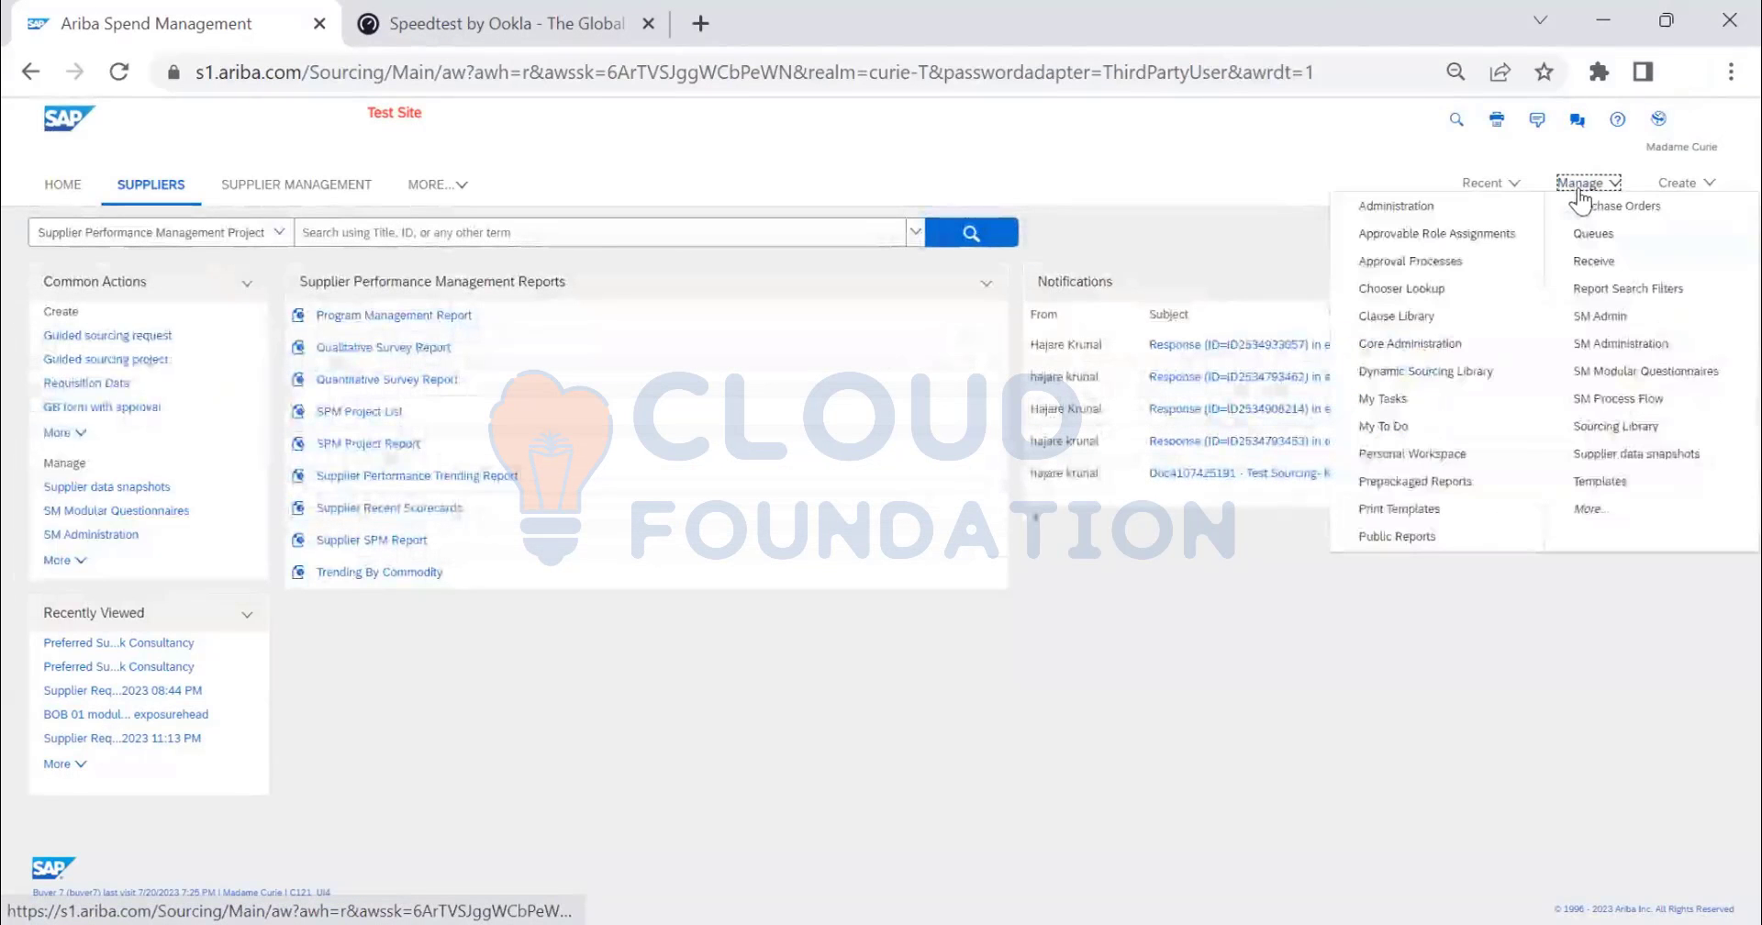
click(1438, 217)
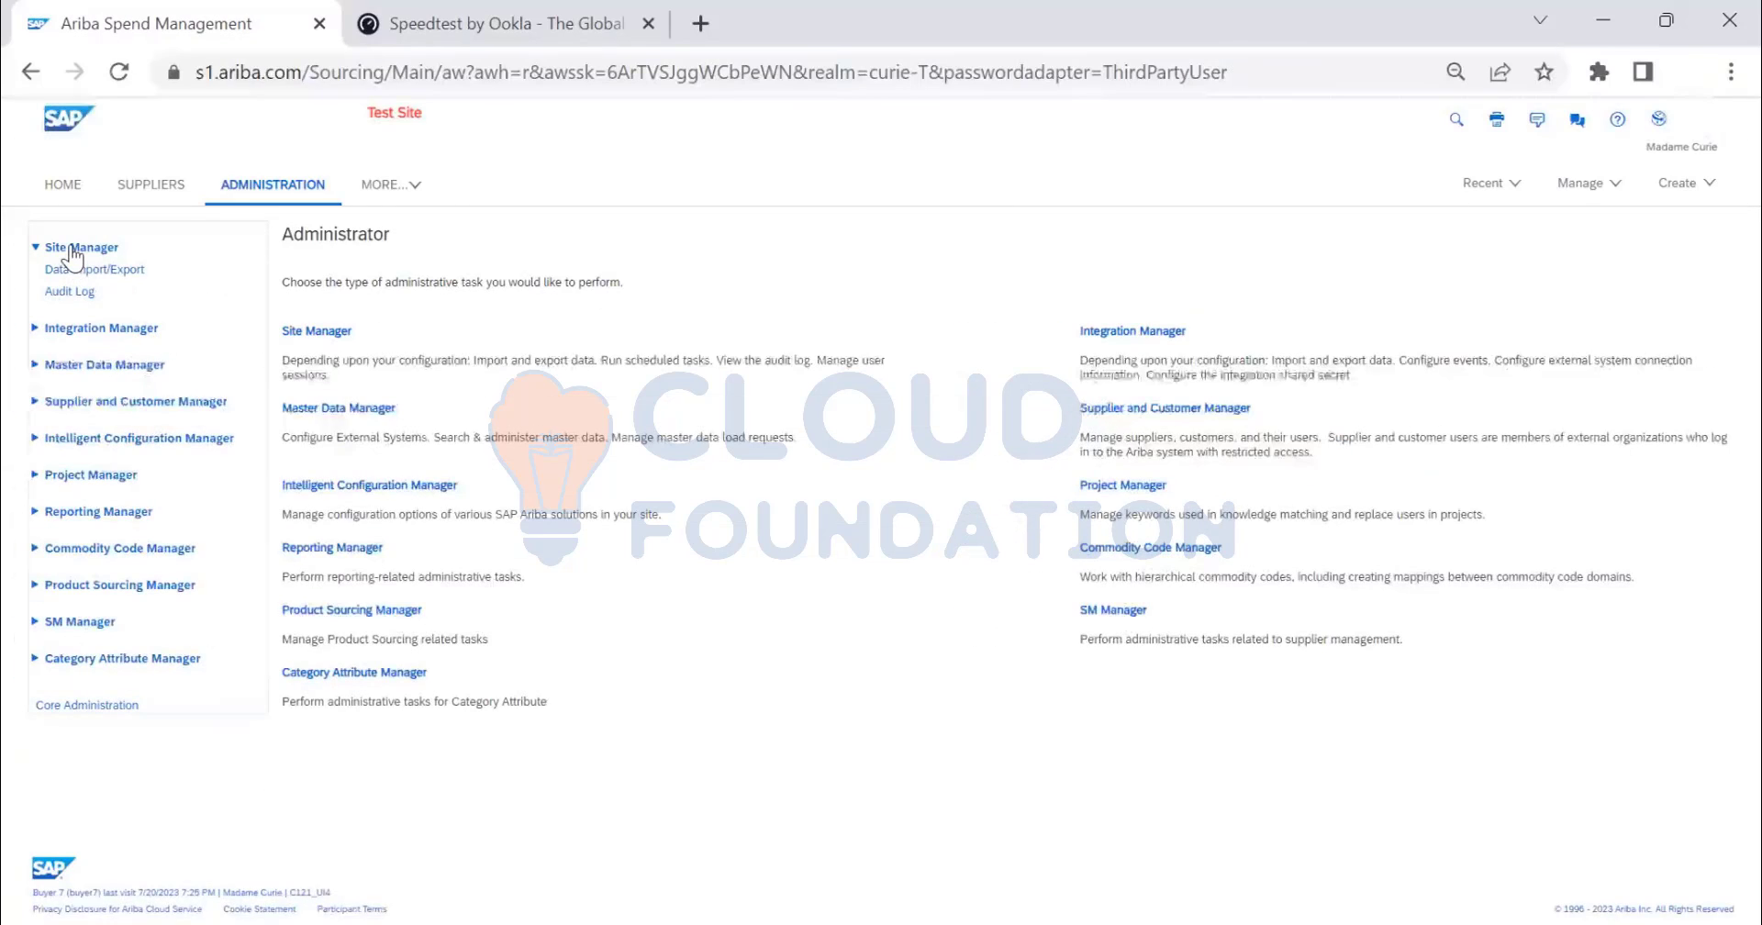
click(81, 247)
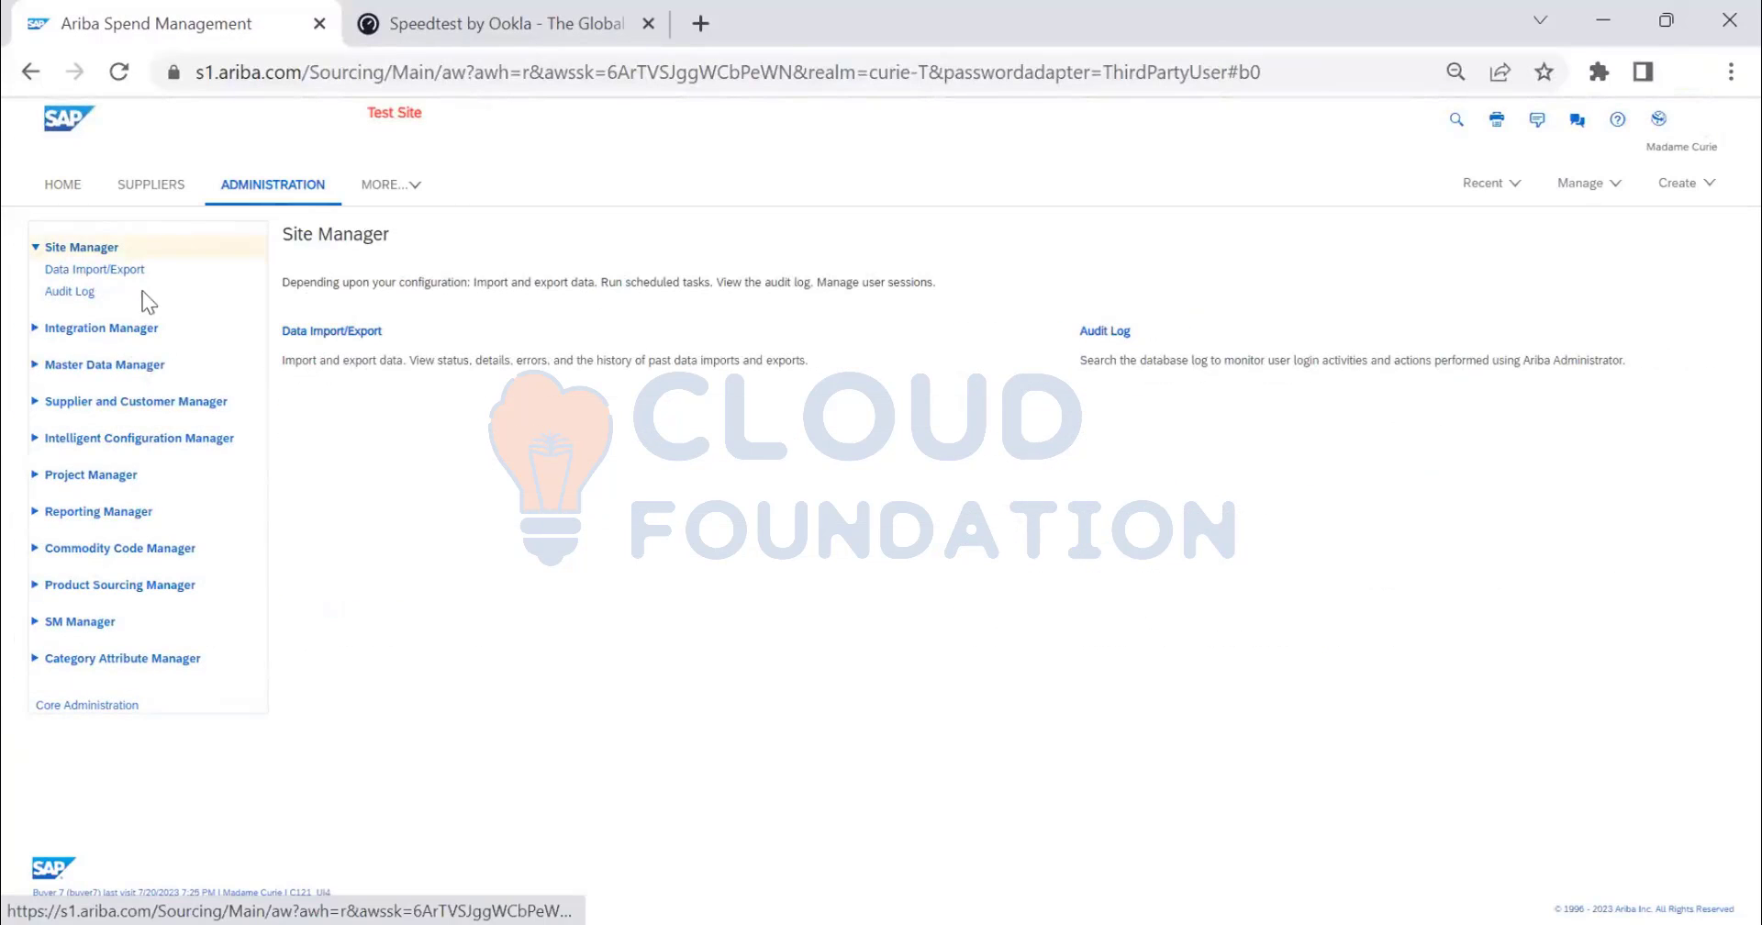
click(108, 271)
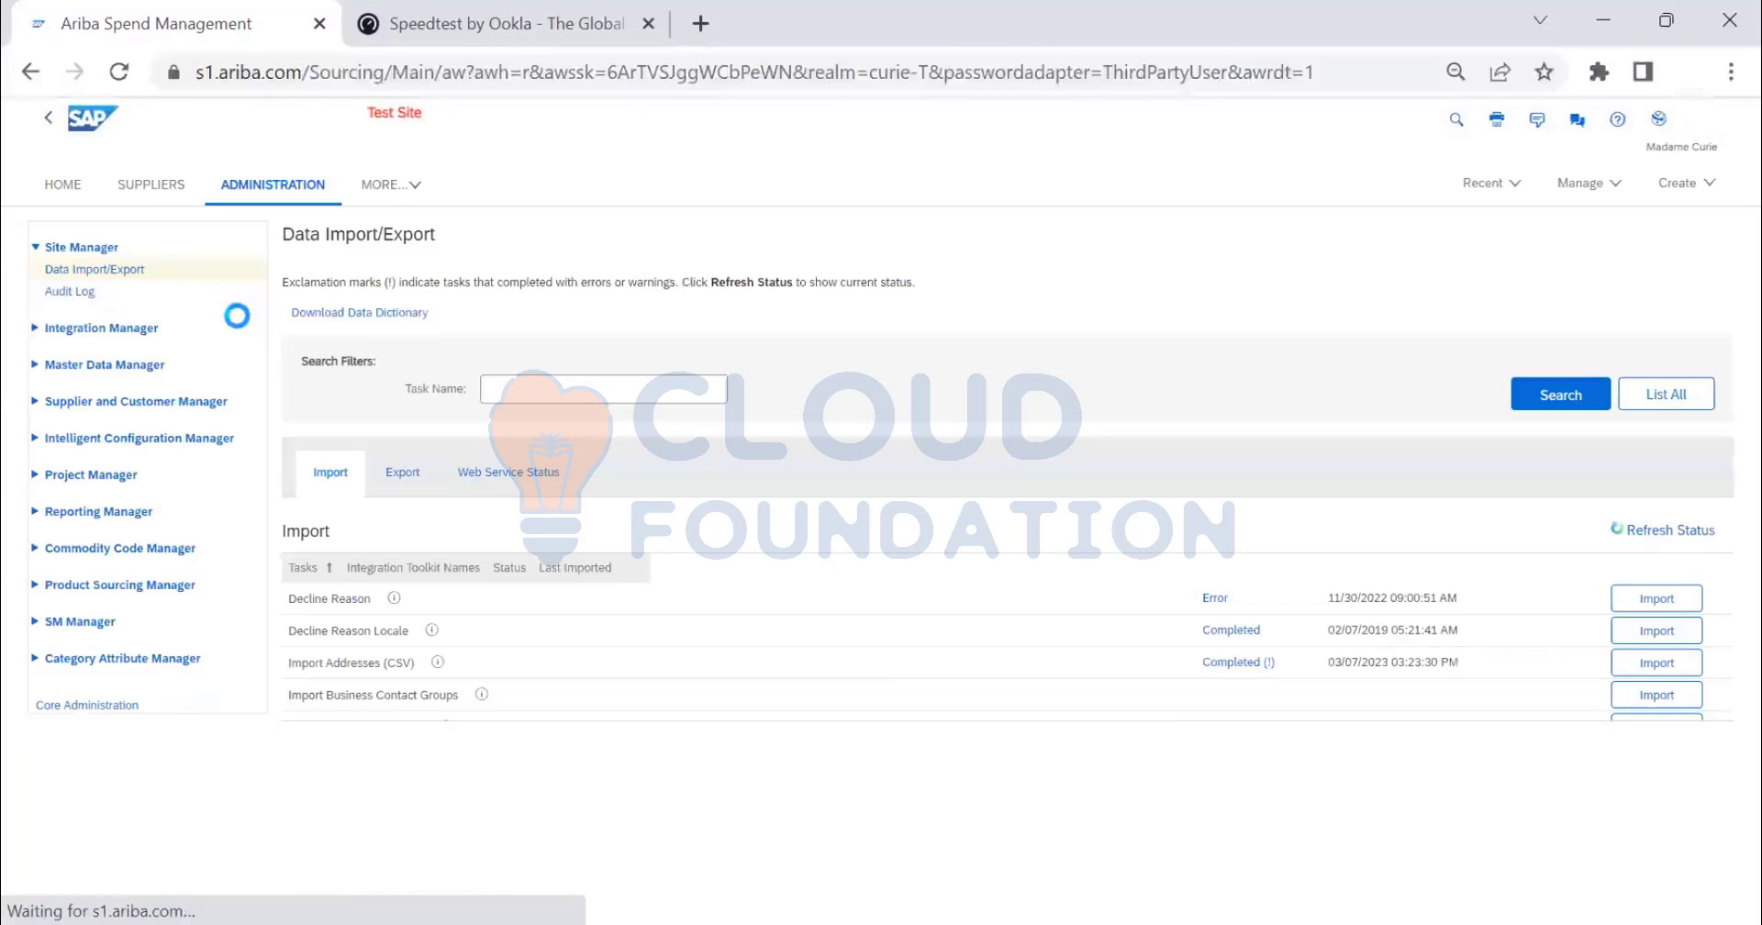
click(382, 317)
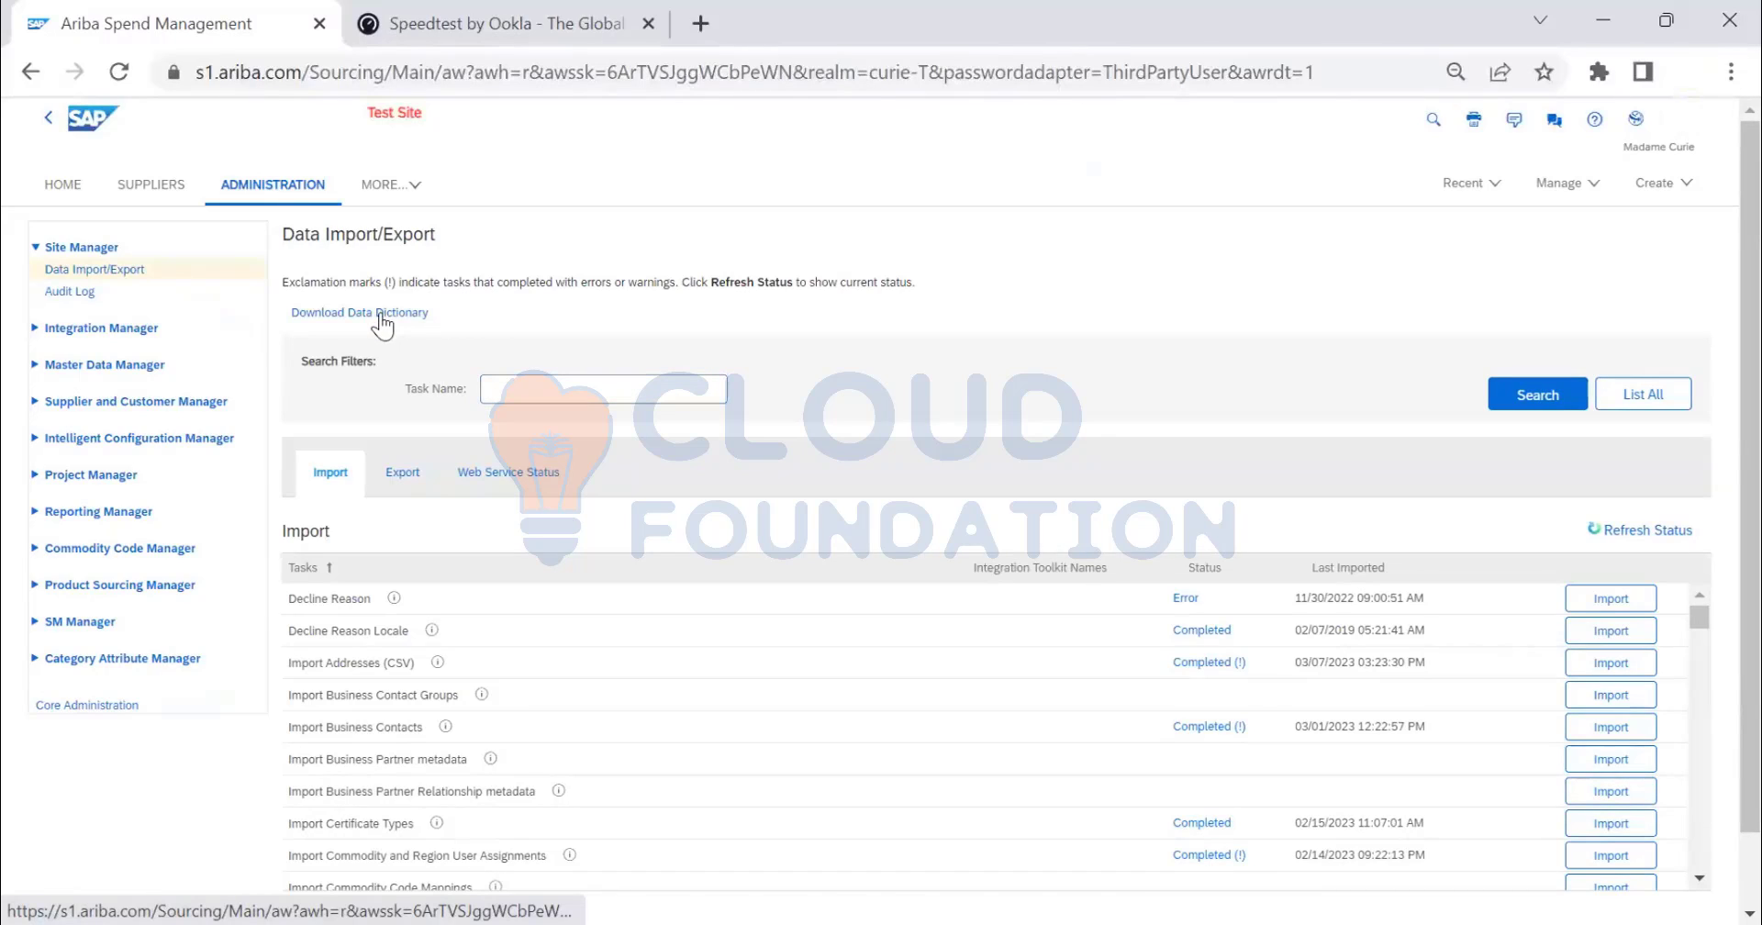
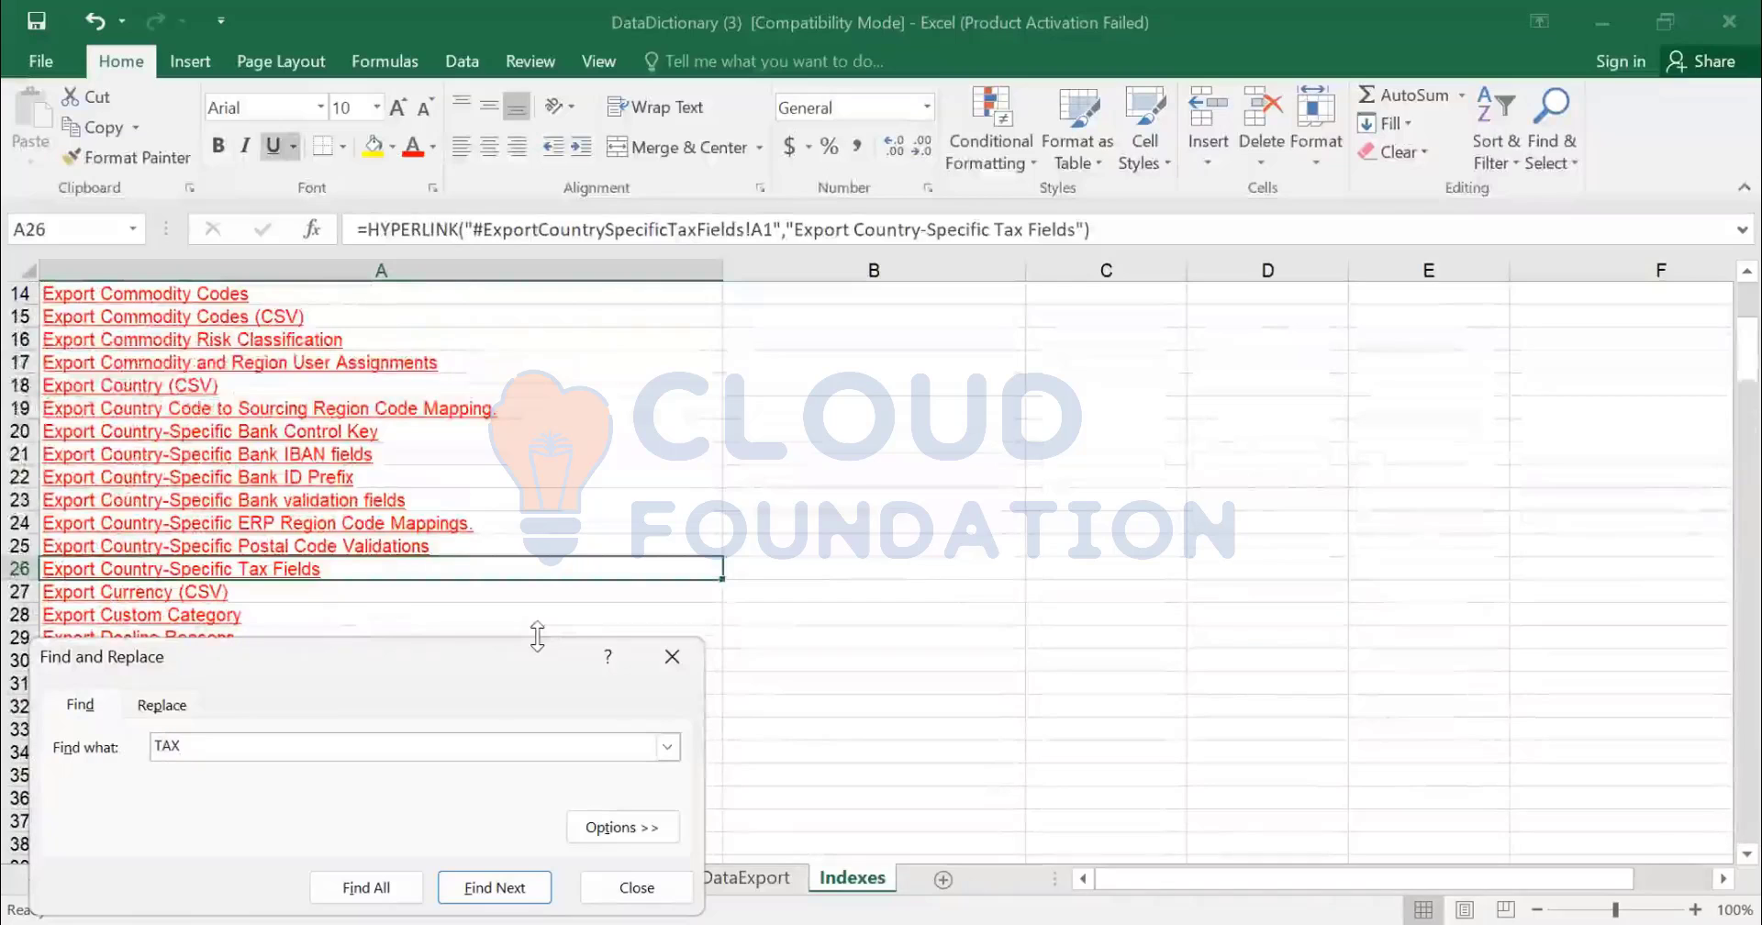
- Step through the TAX search matches and select the Import Country-Specific Tax Fields entry in A108
key(Return)
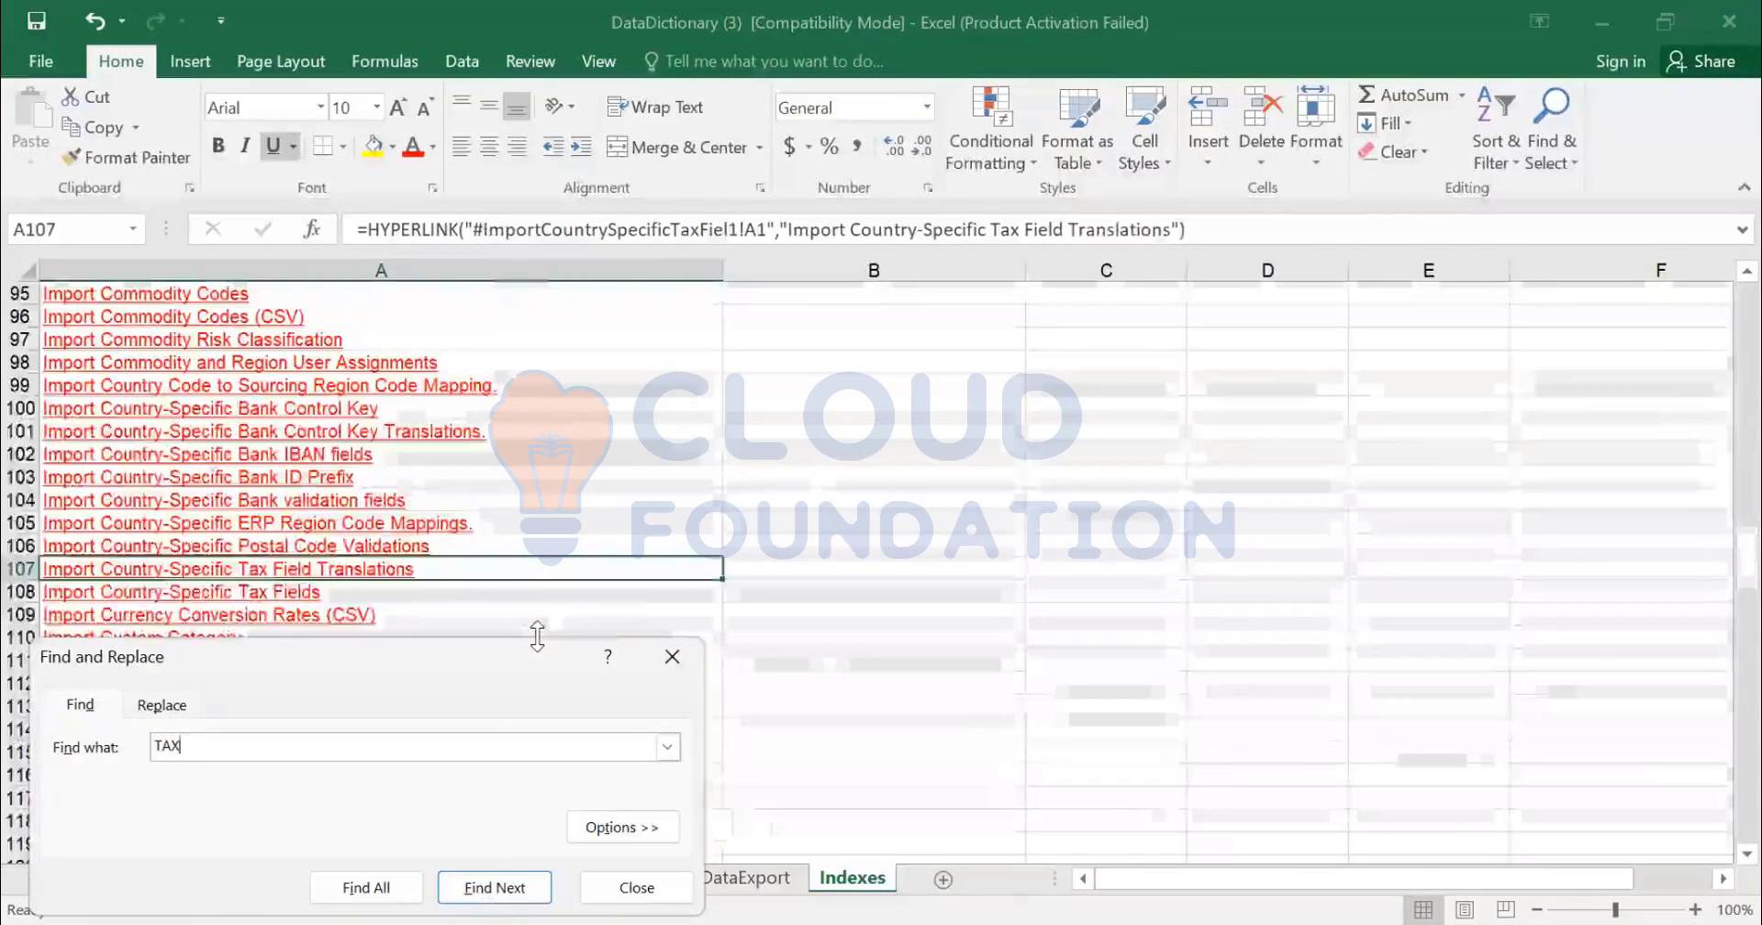
key(Return)
key(Return)
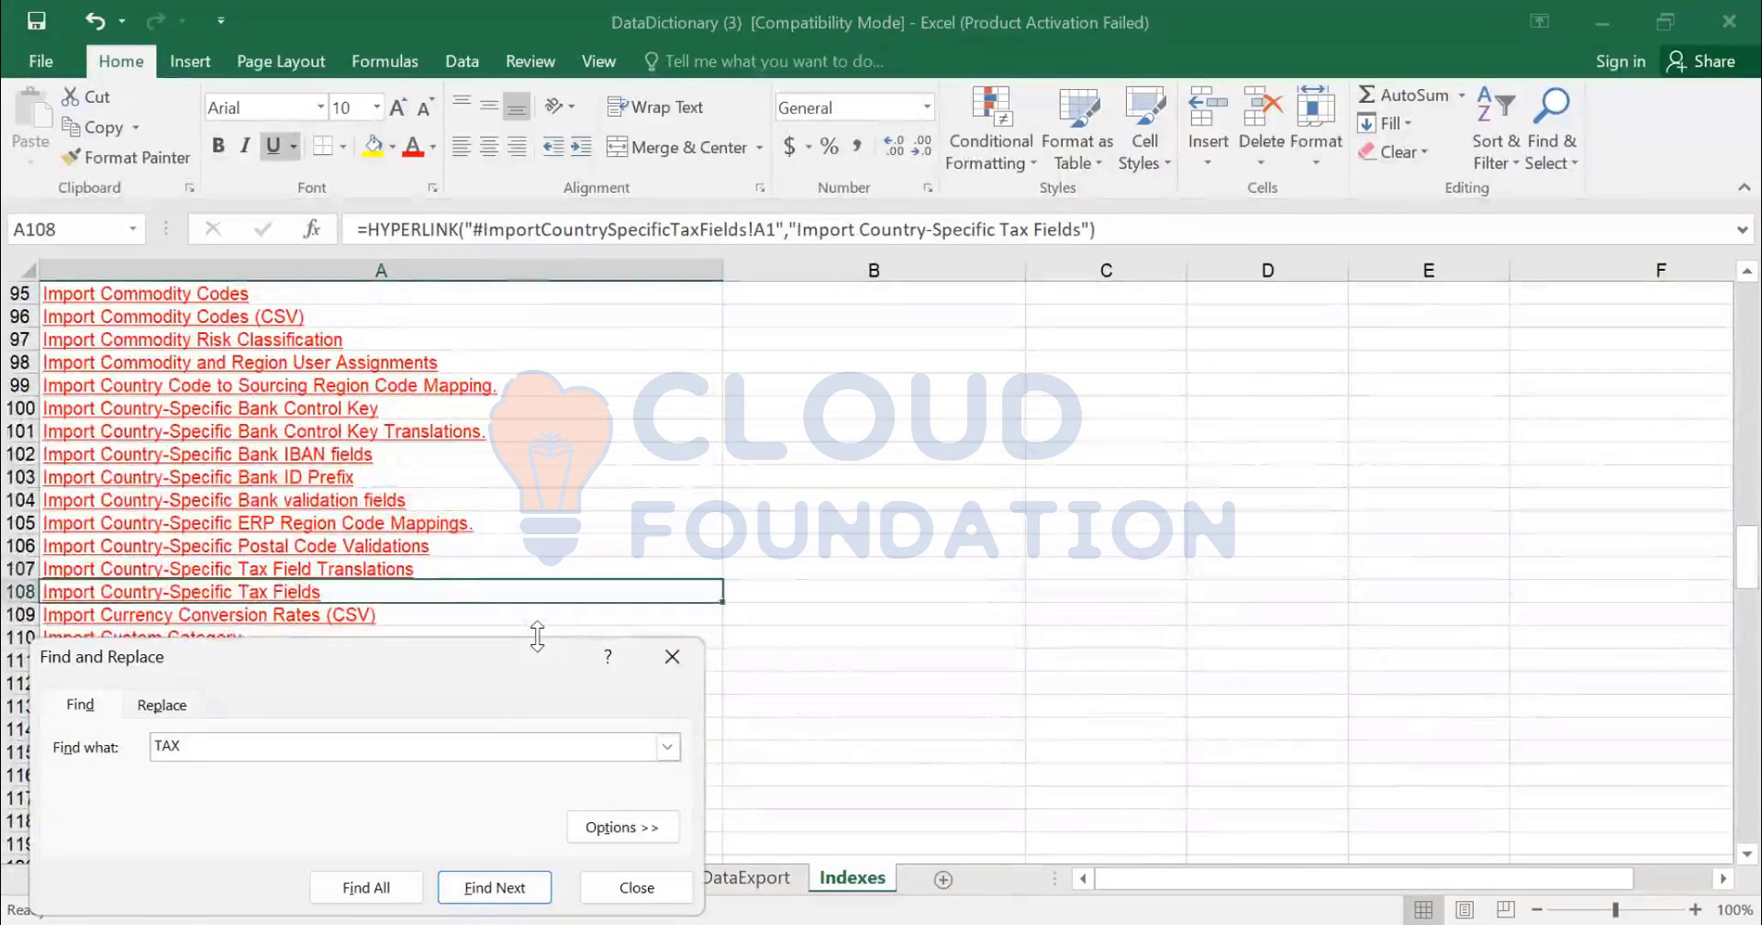
key(Escape)
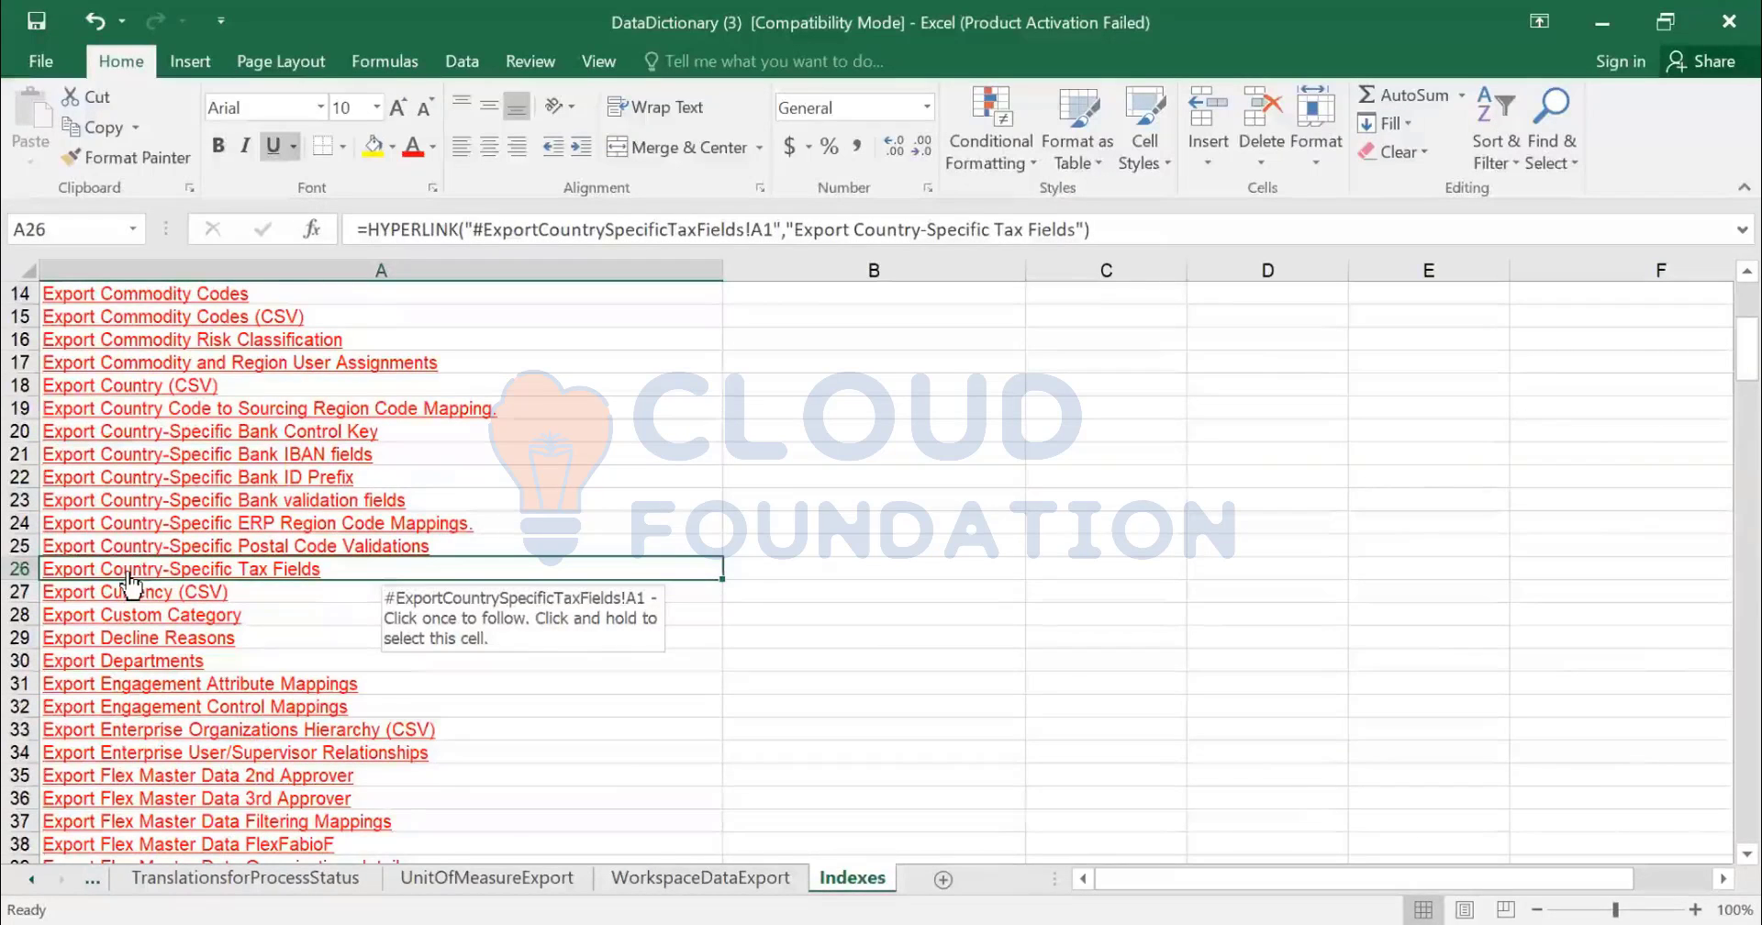
key(shift+F4)
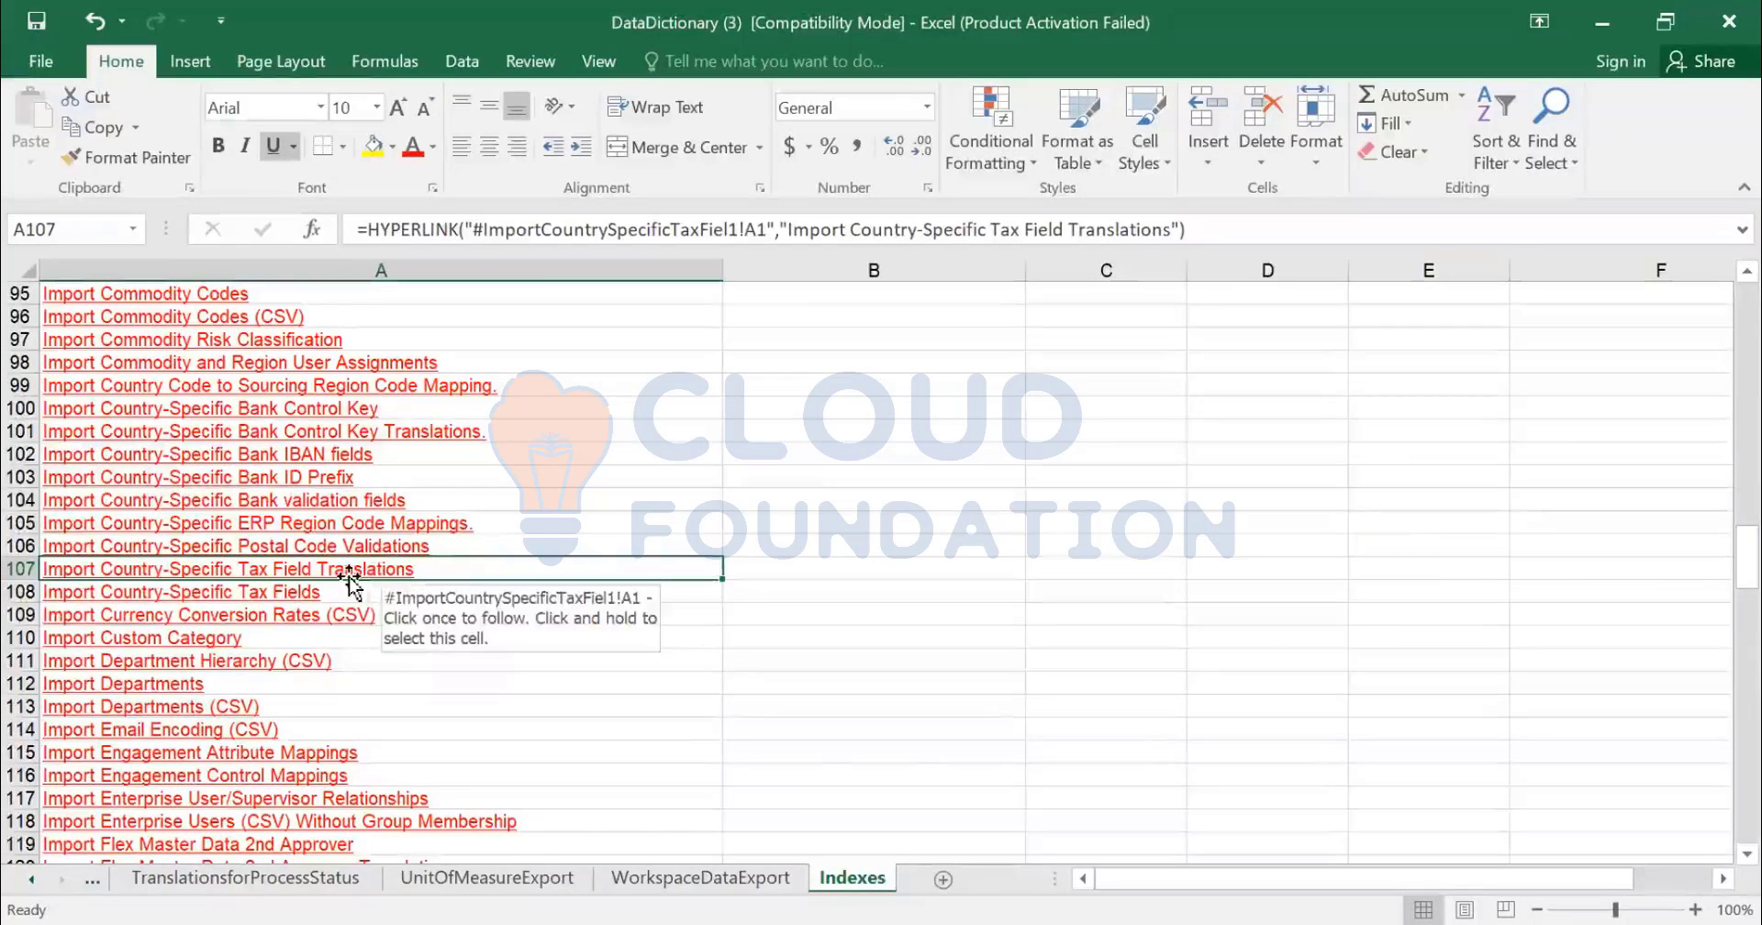
click(249, 592)
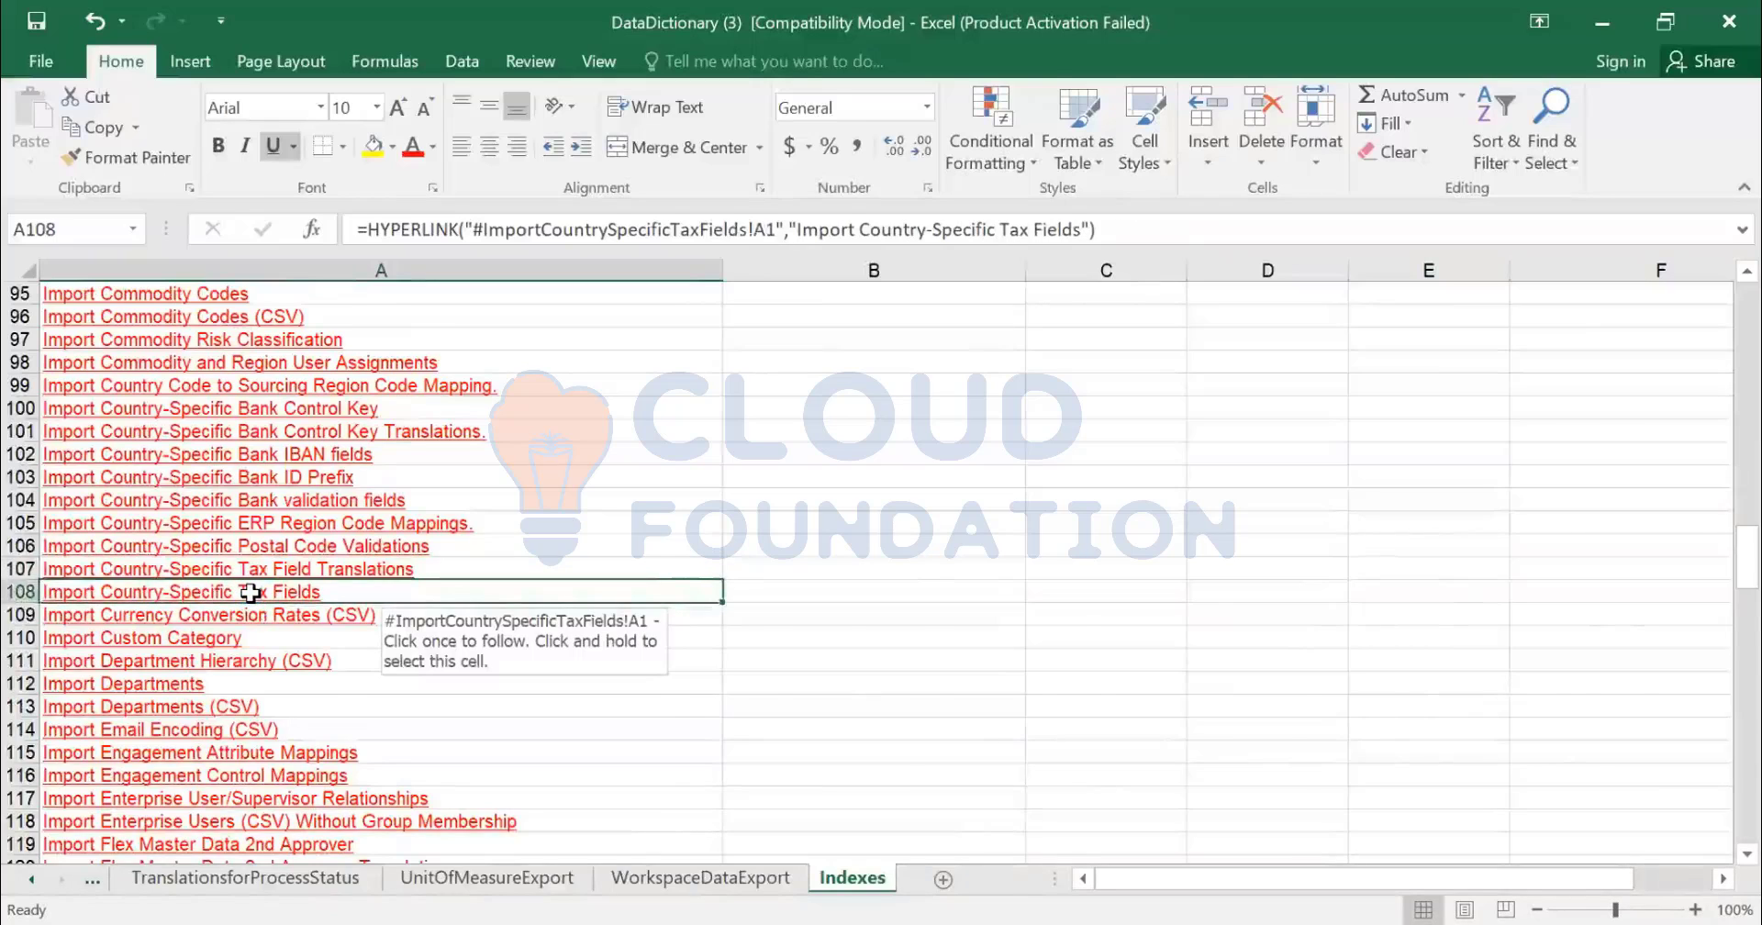
- Open the ImportCountrySpecificTaxFields sheet and check its task name, description and SapTaxMetadata.csv data file
click(250, 592)
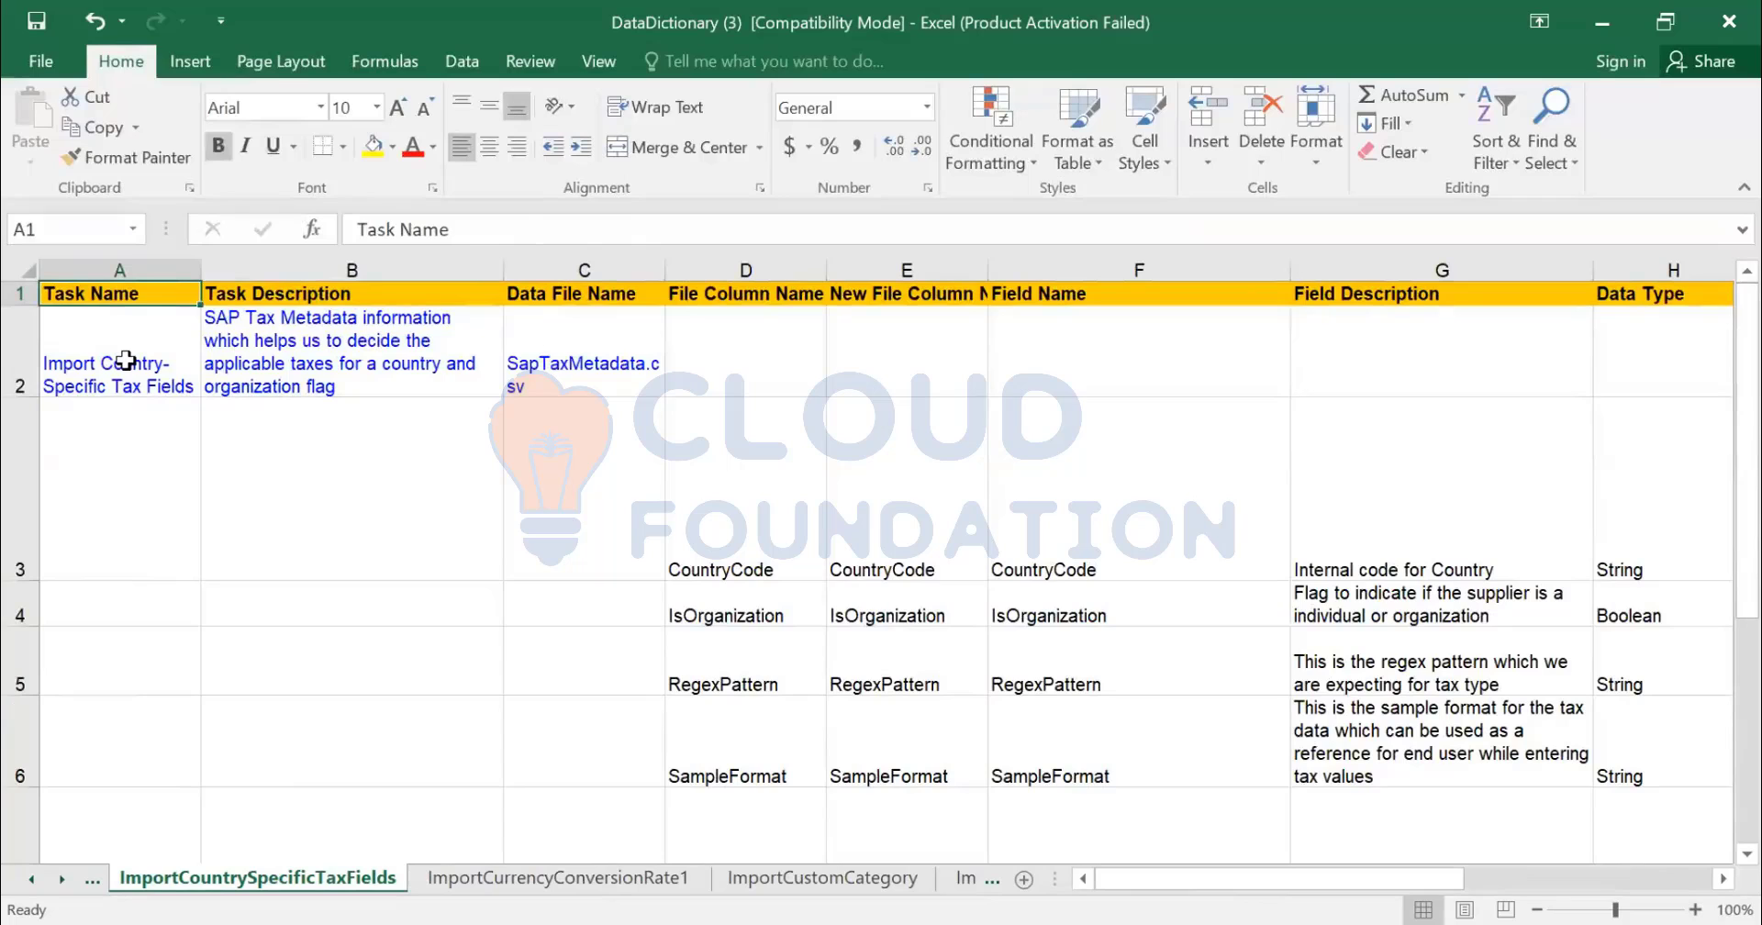
click(114, 332)
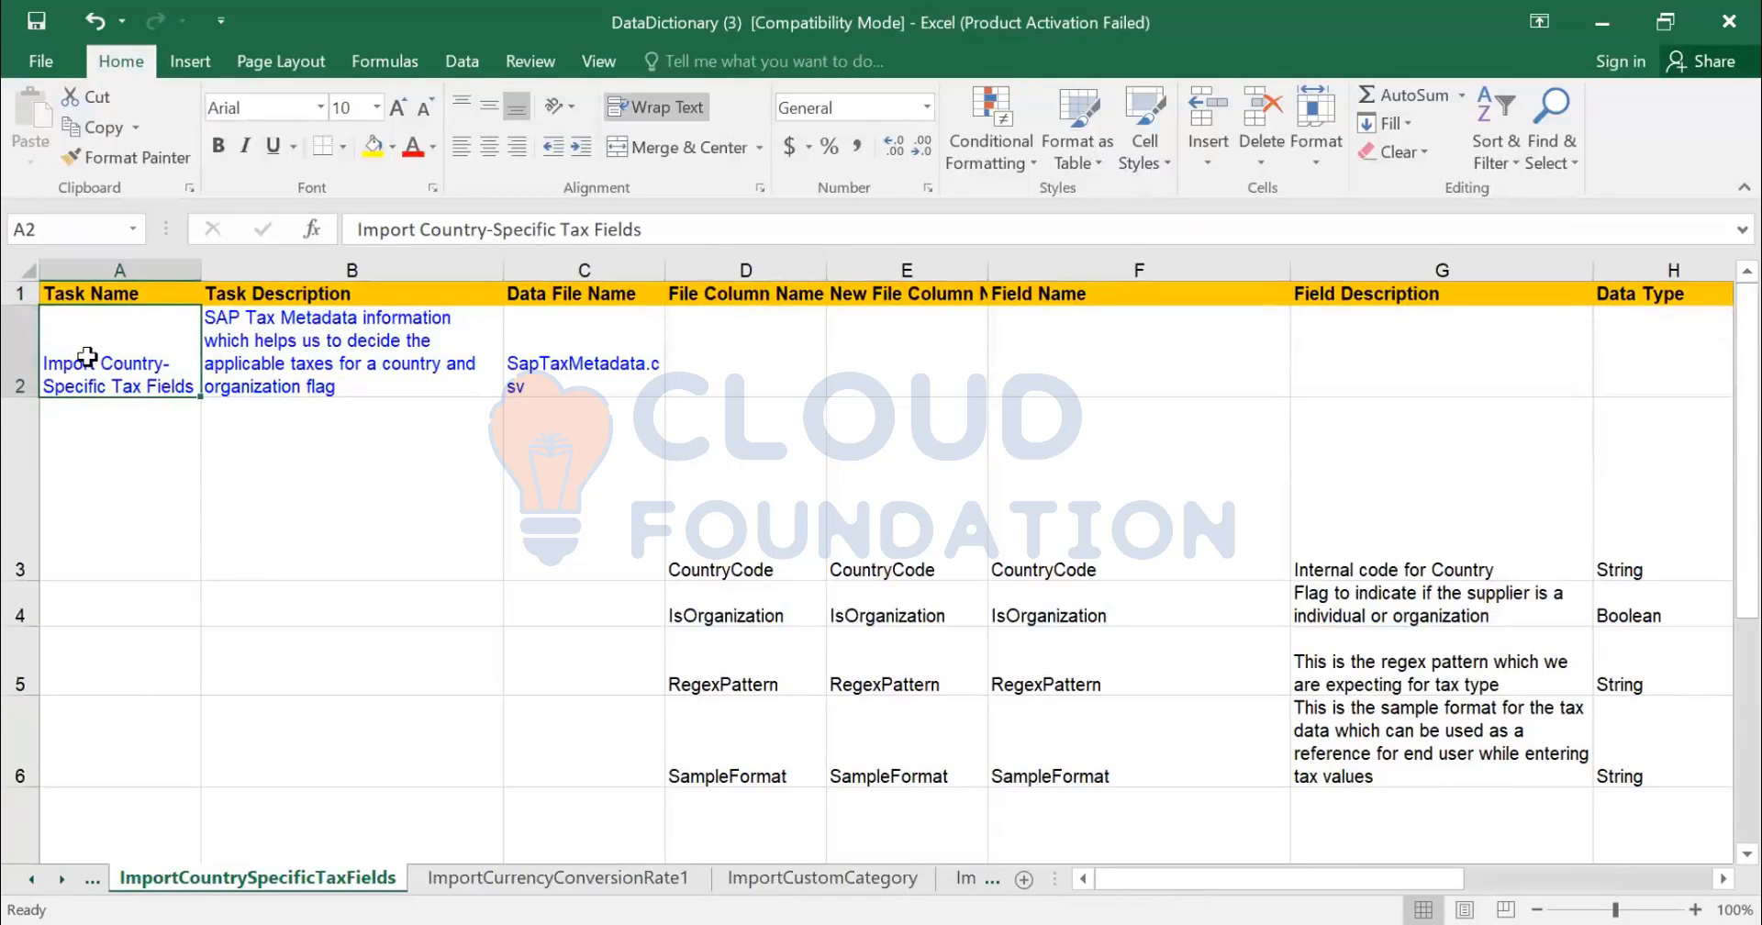
click(298, 353)
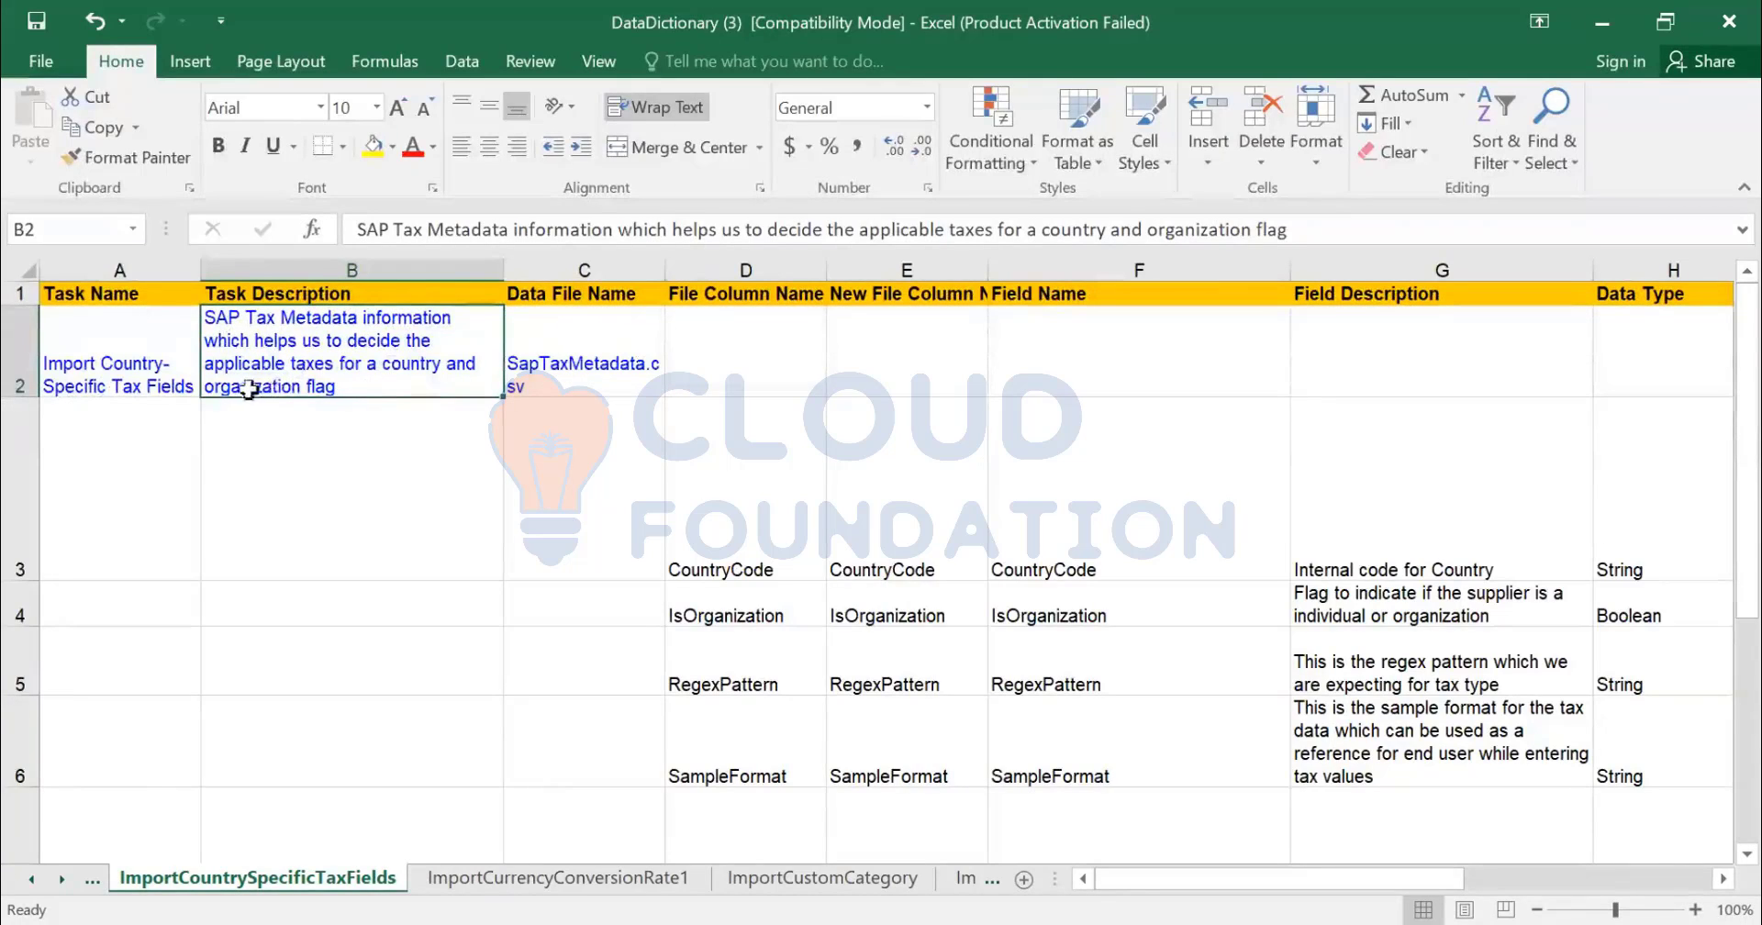
click(575, 382)
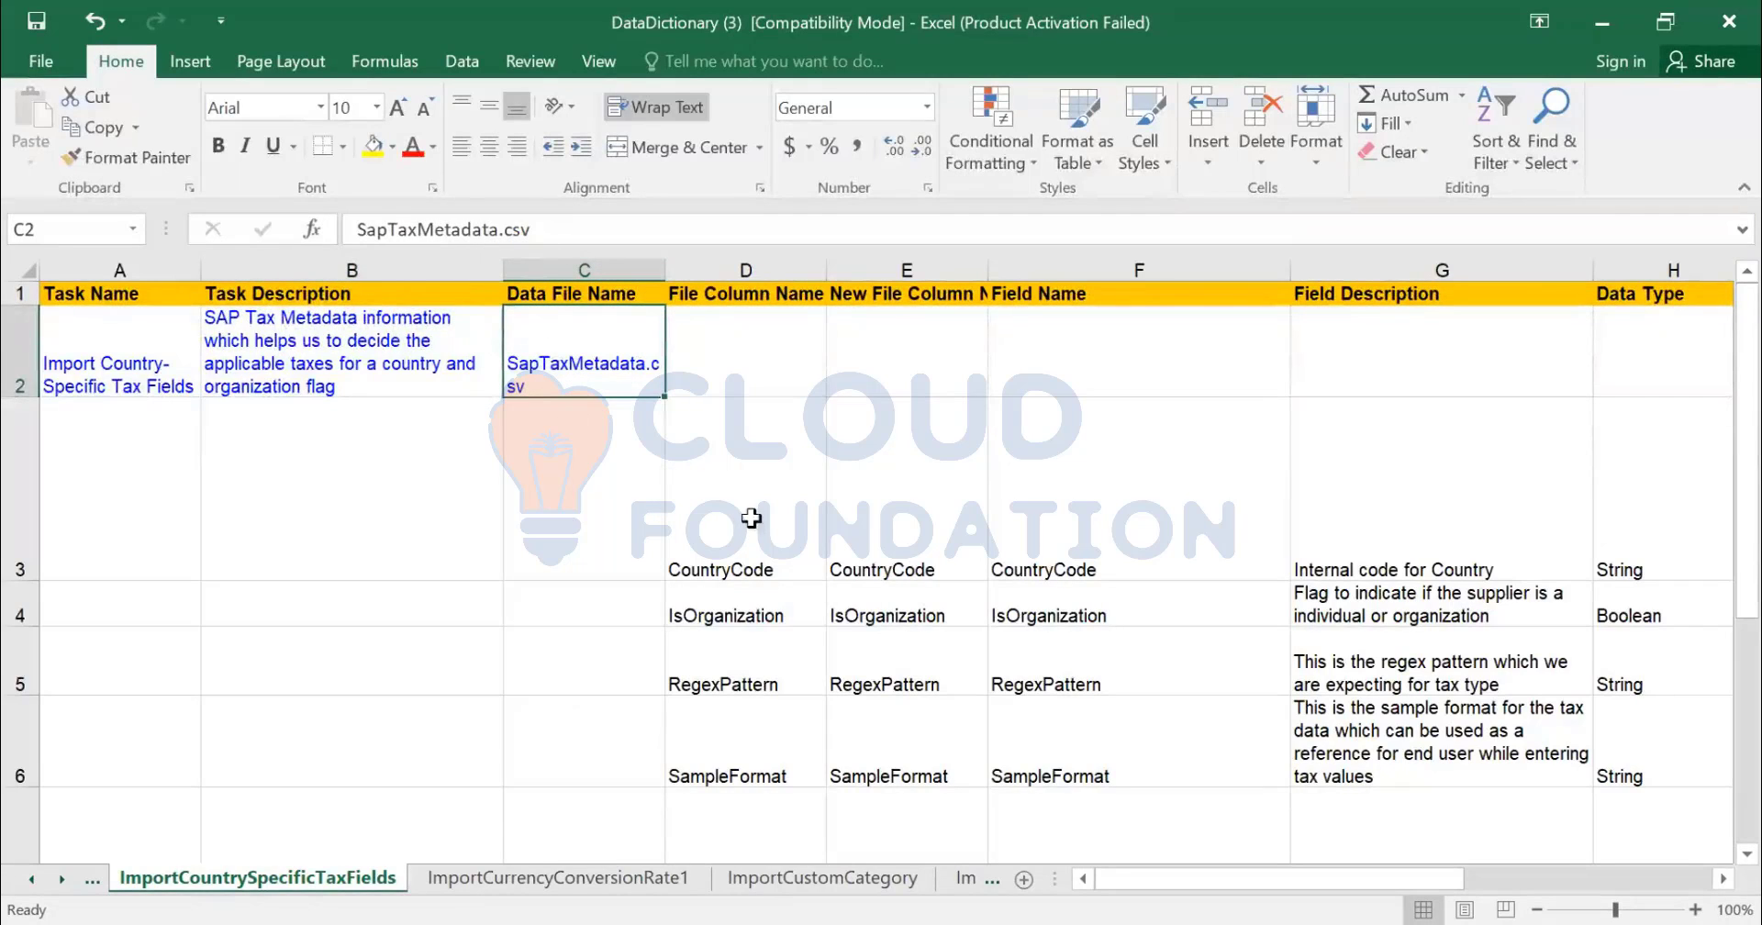
- Review the file and field column names in columns D–F, such as CountryCode and SampleFormat
click(755, 562)
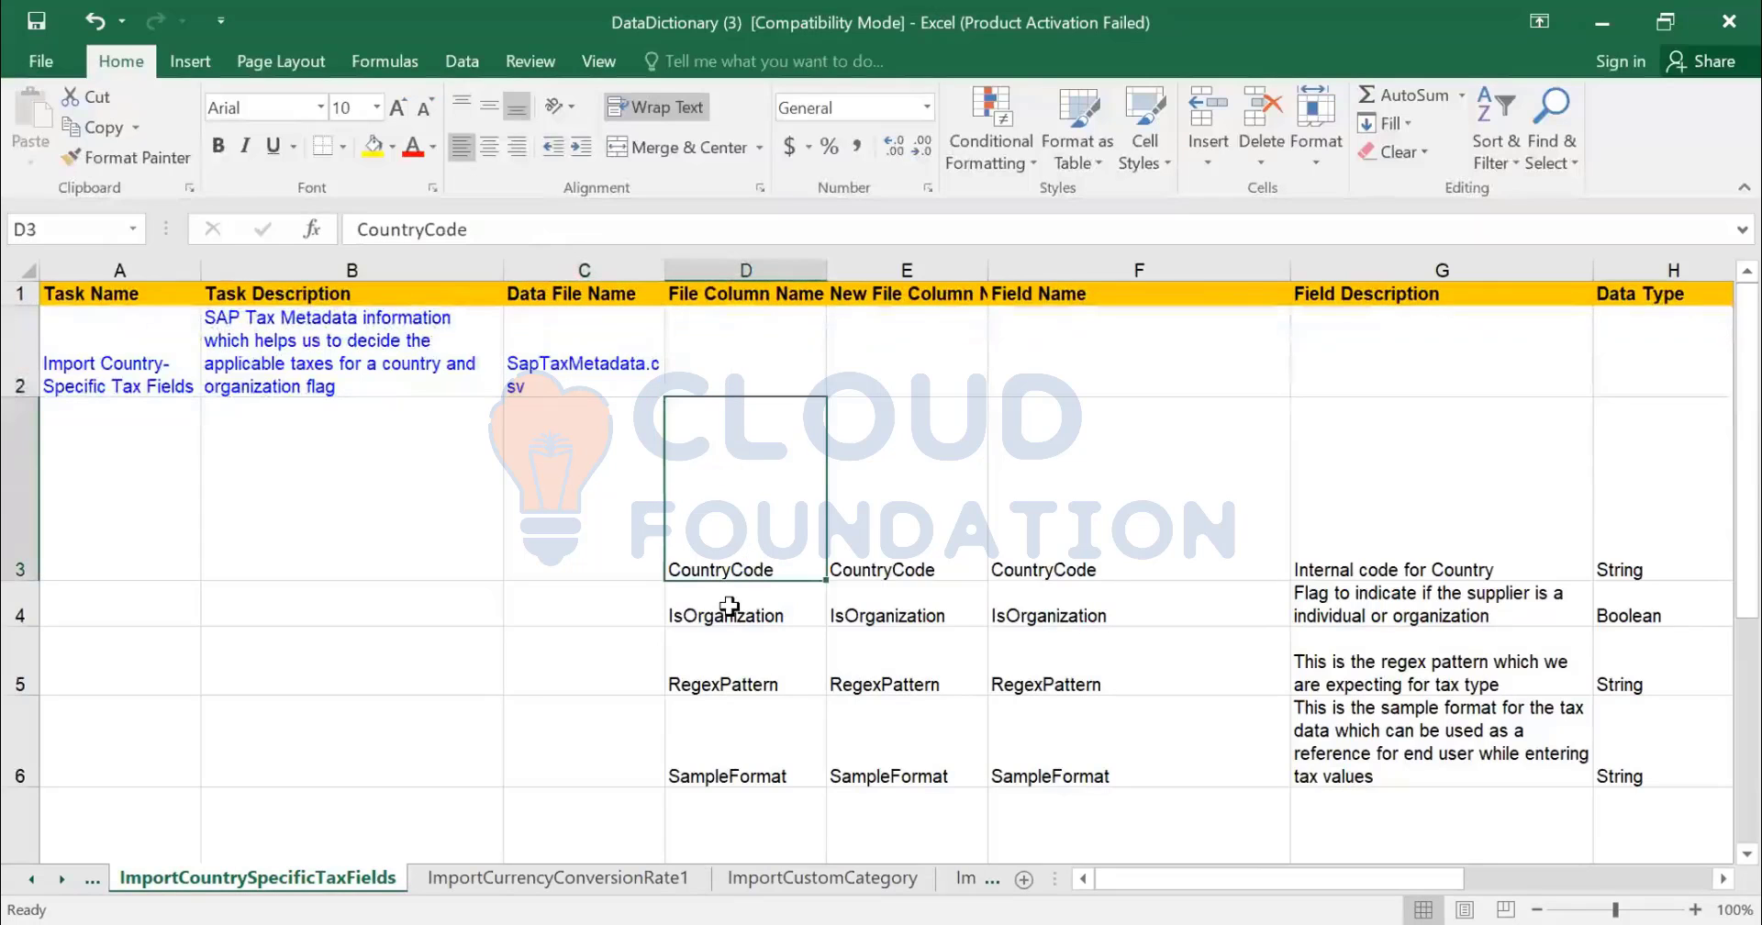
key(Down)
key(Down)
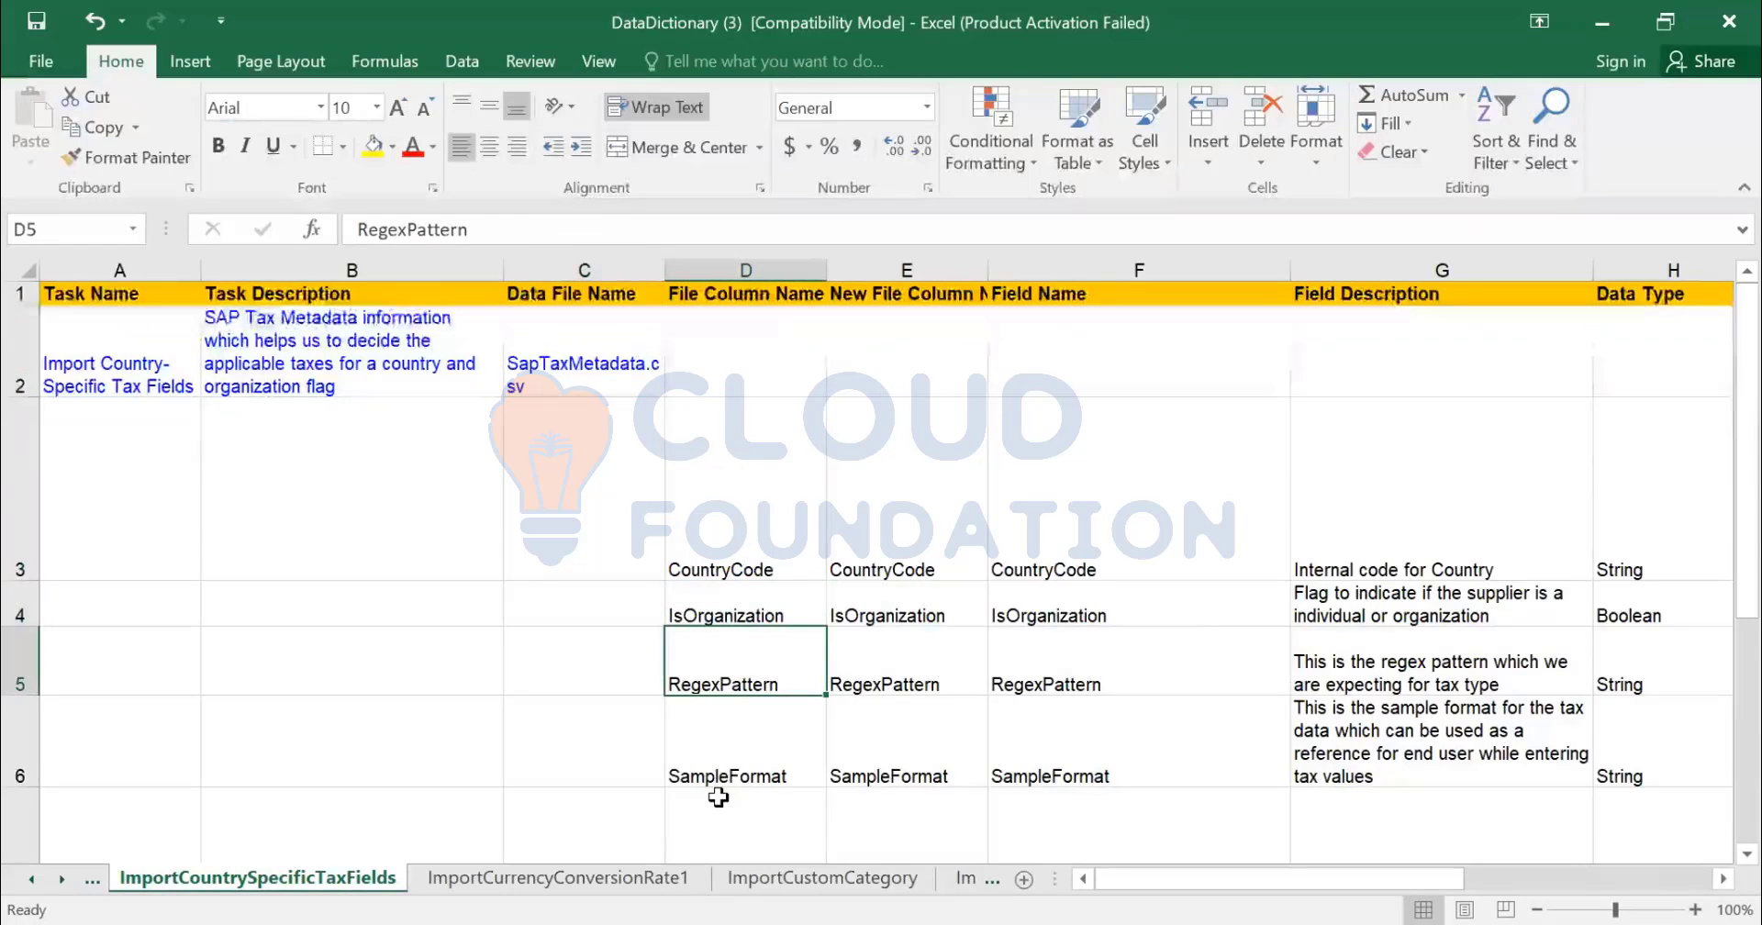
key(Down)
scroll(909, 738, down, 3)
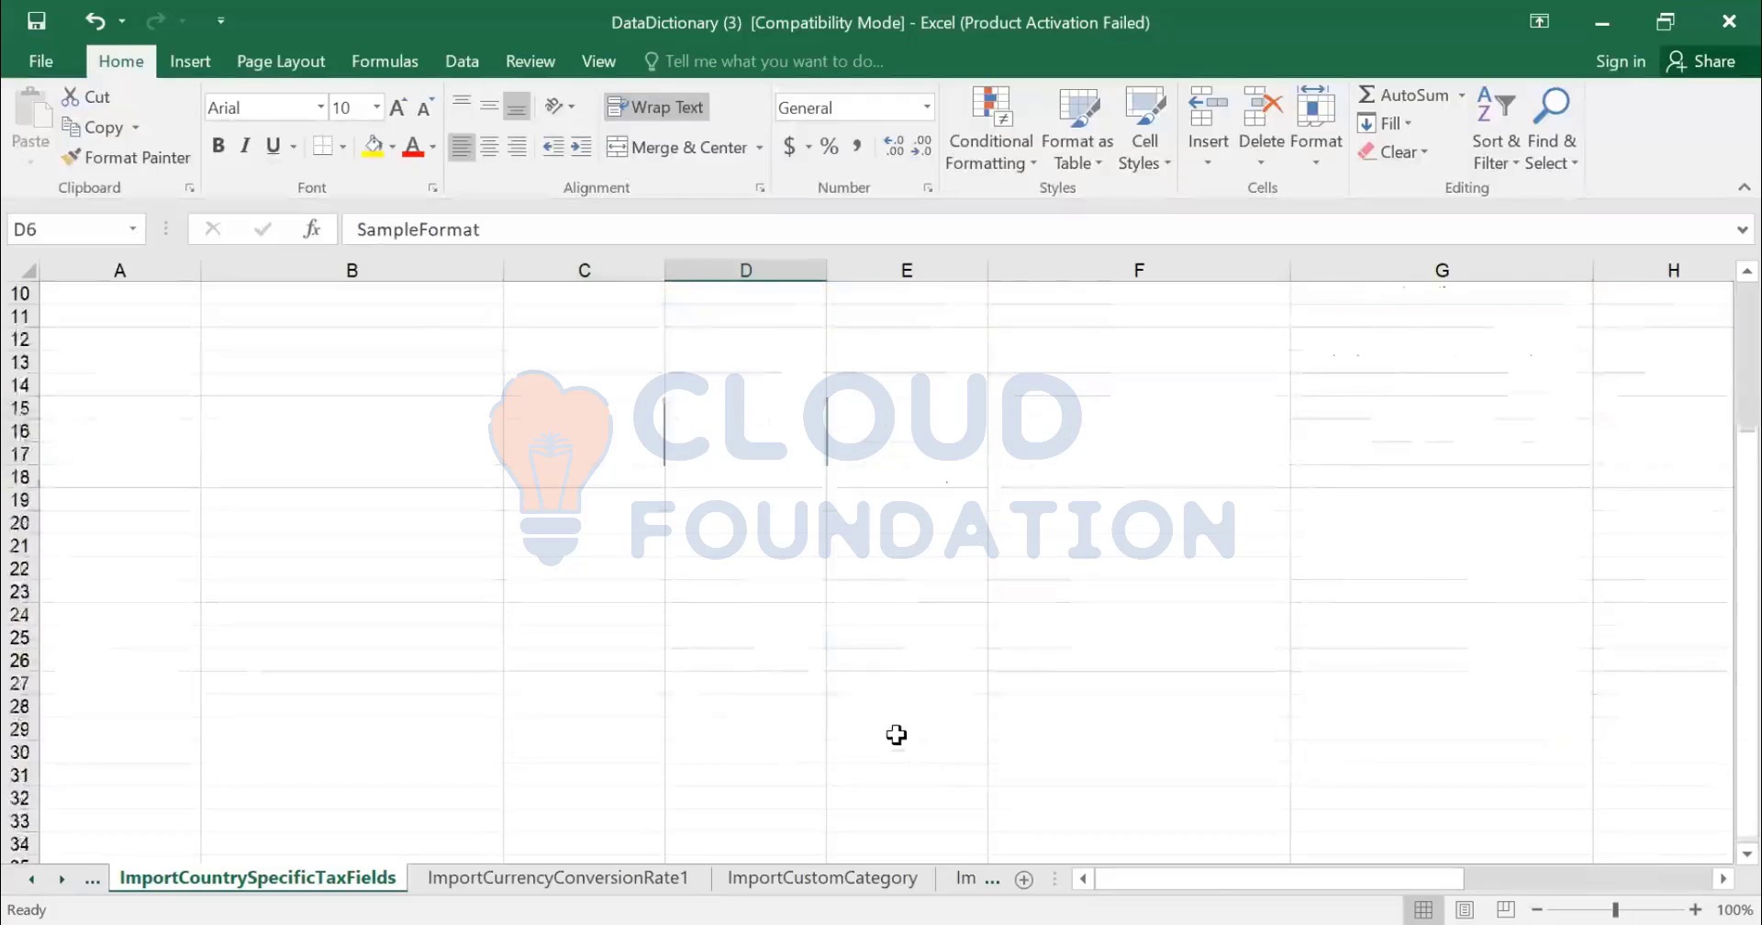
scroll(897, 734, up, 2)
scroll(775, 696, up, 1)
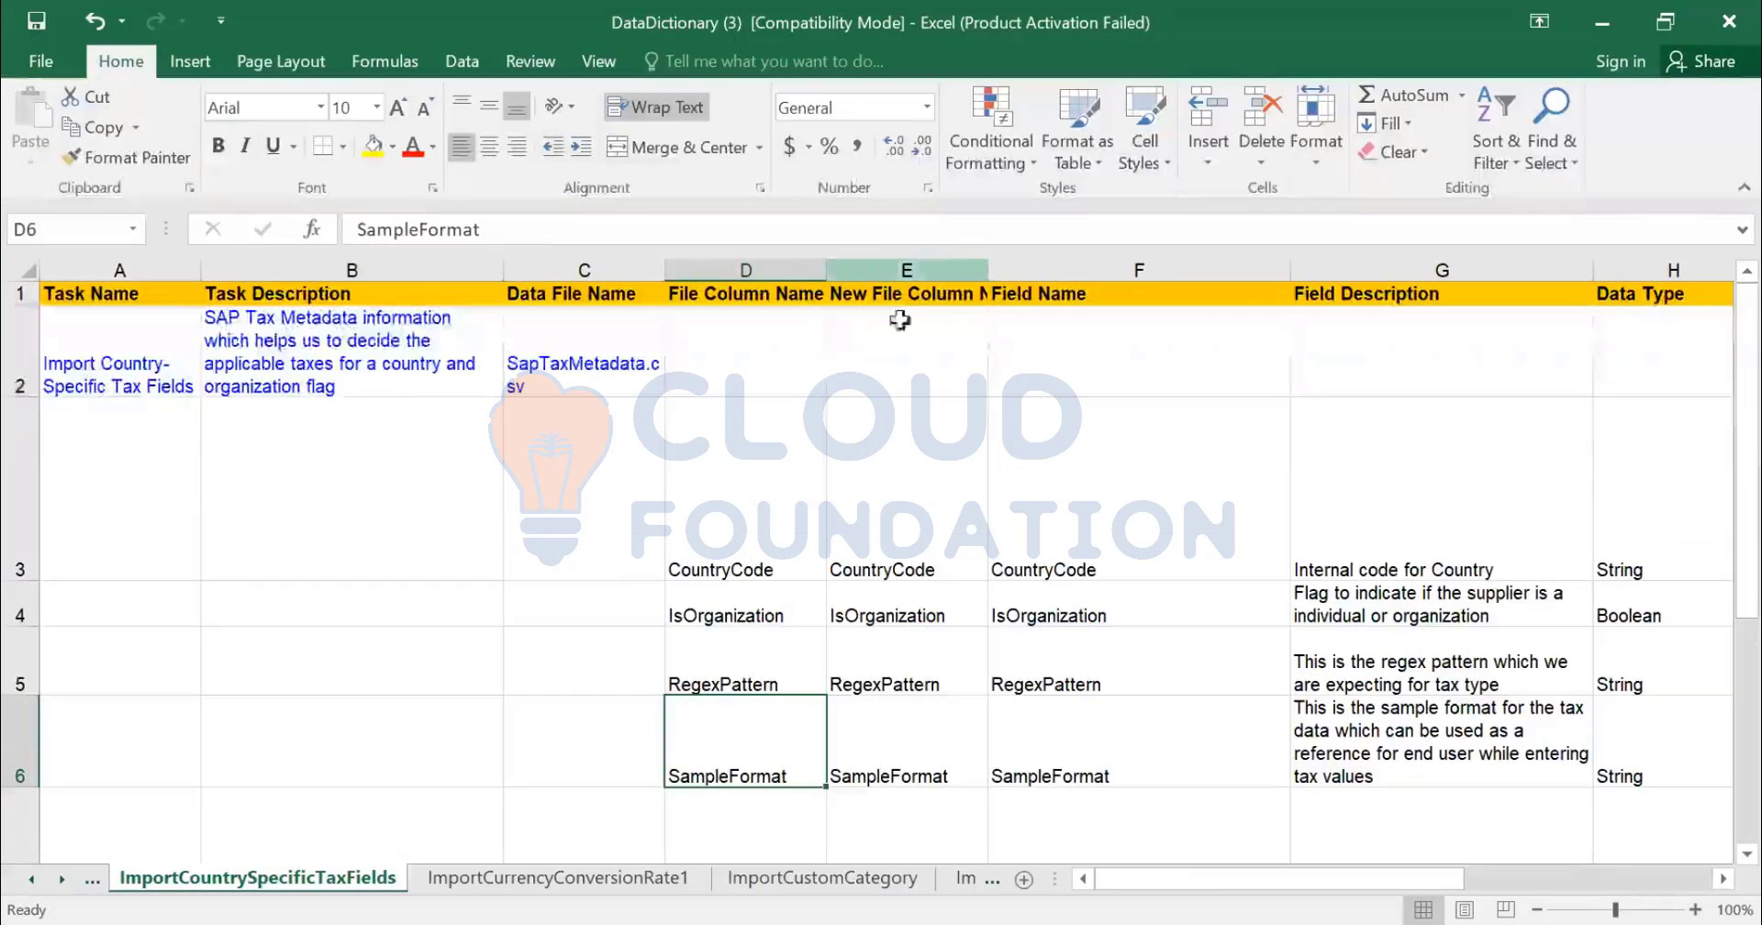
click(907, 270)
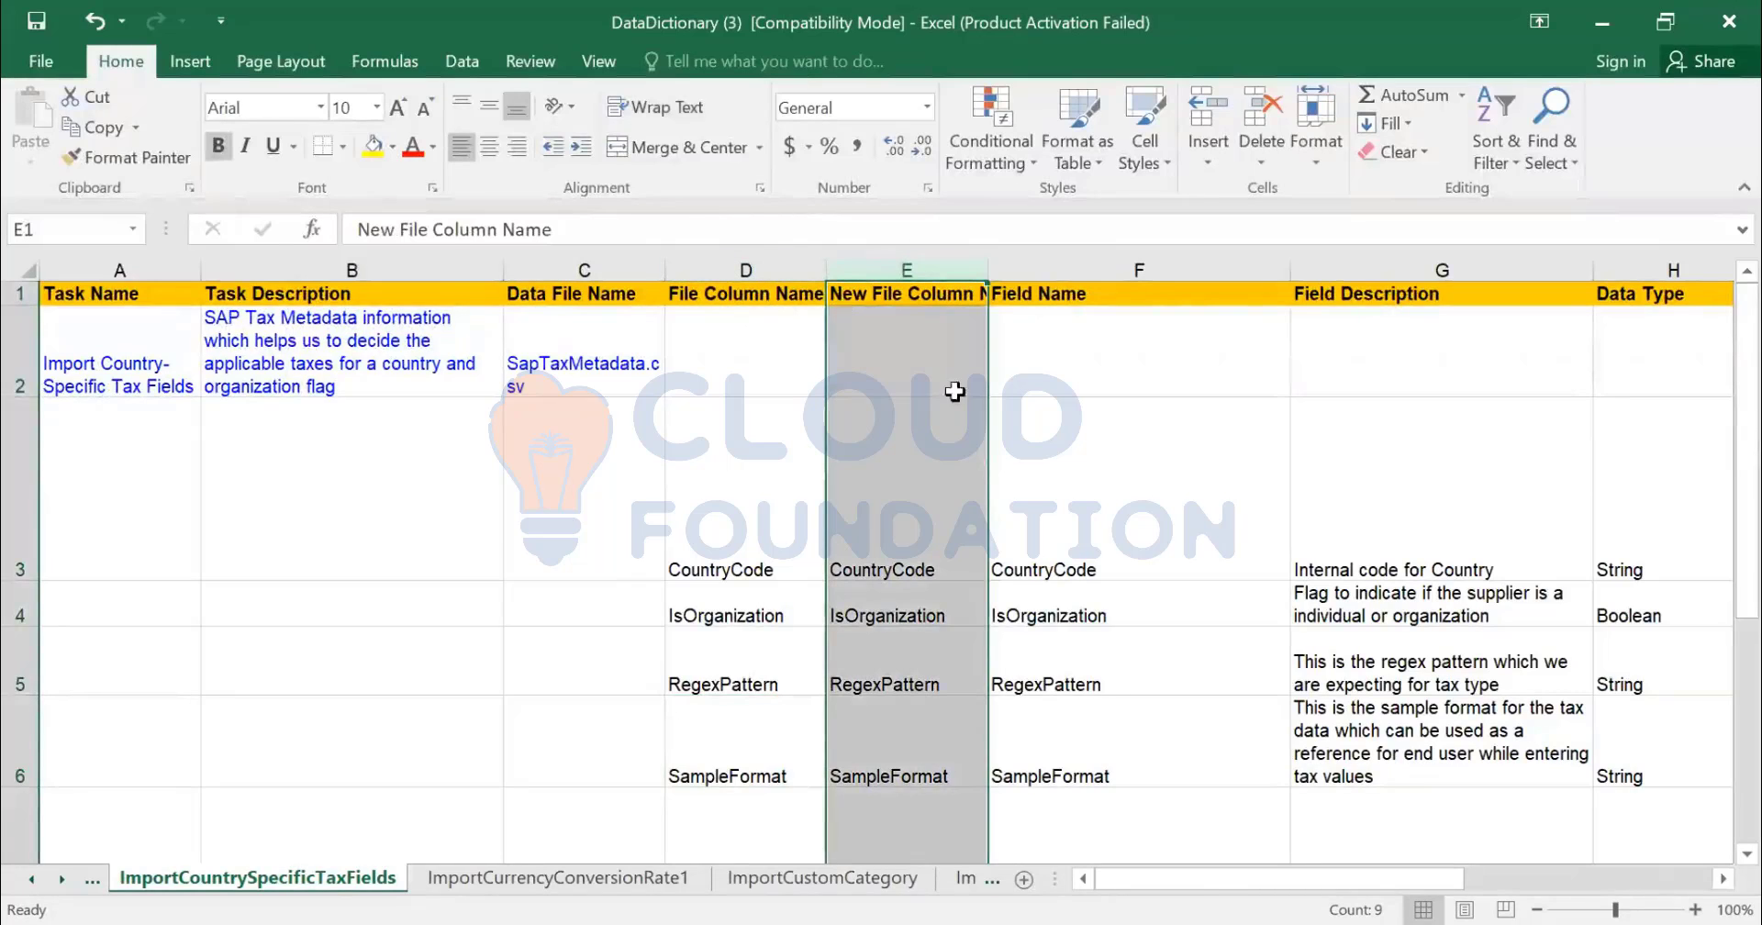
scroll(884, 468, down, 1)
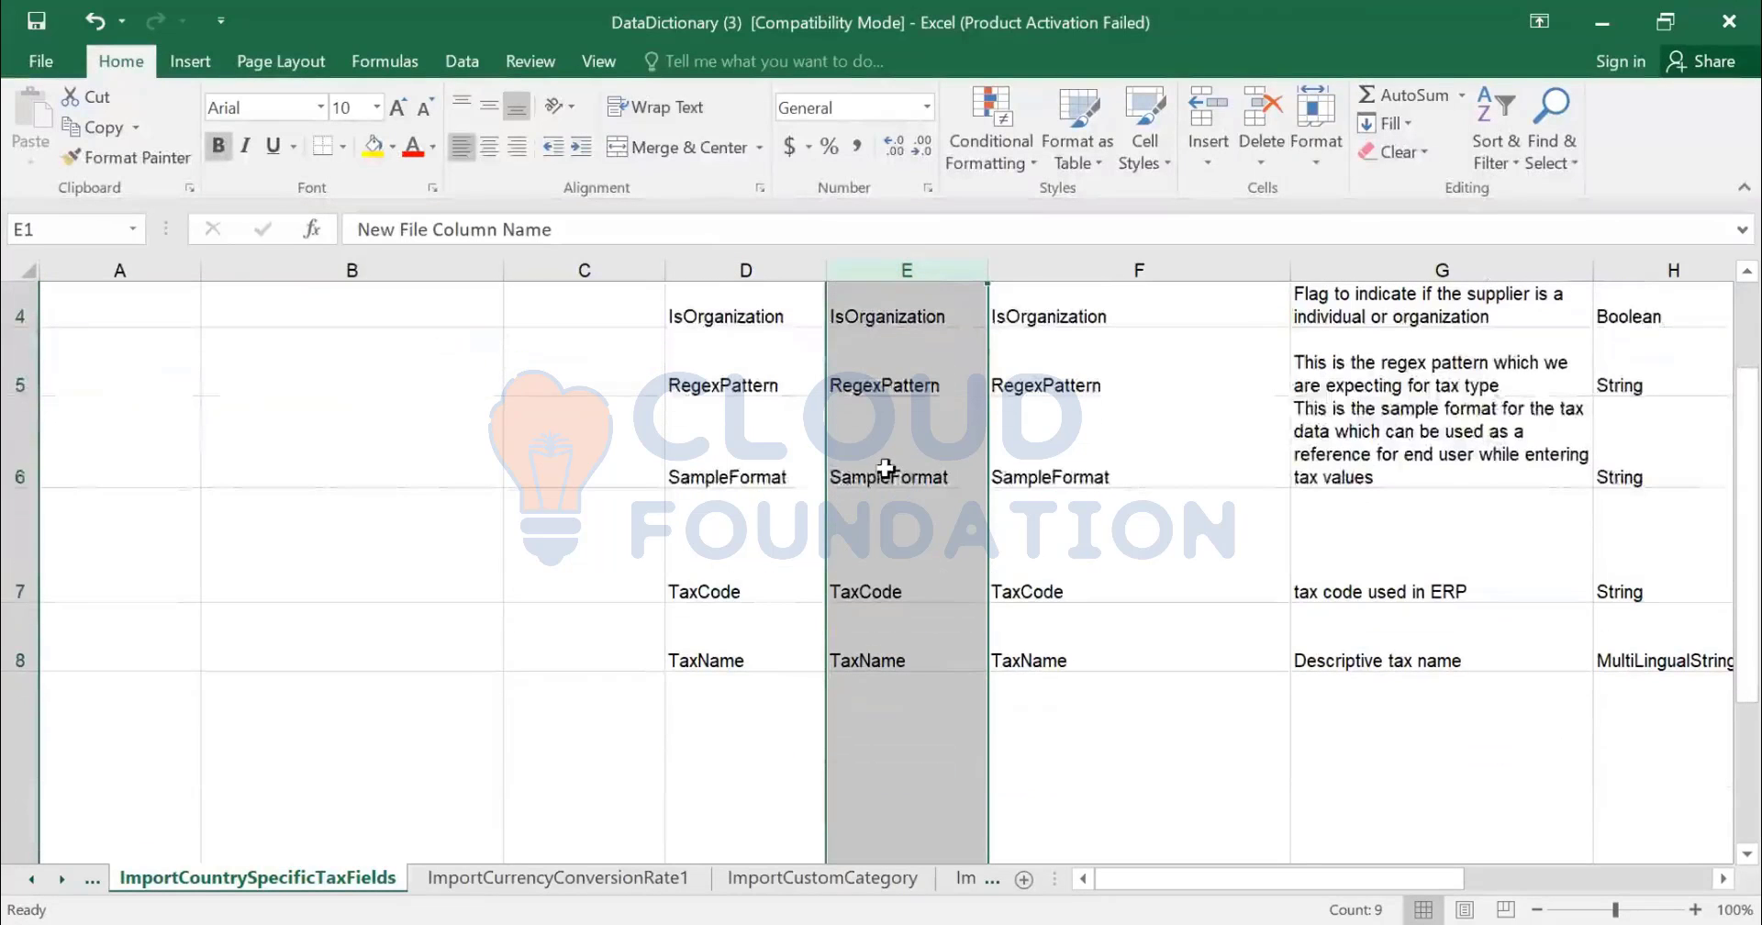
scroll(944, 425, up, 1)
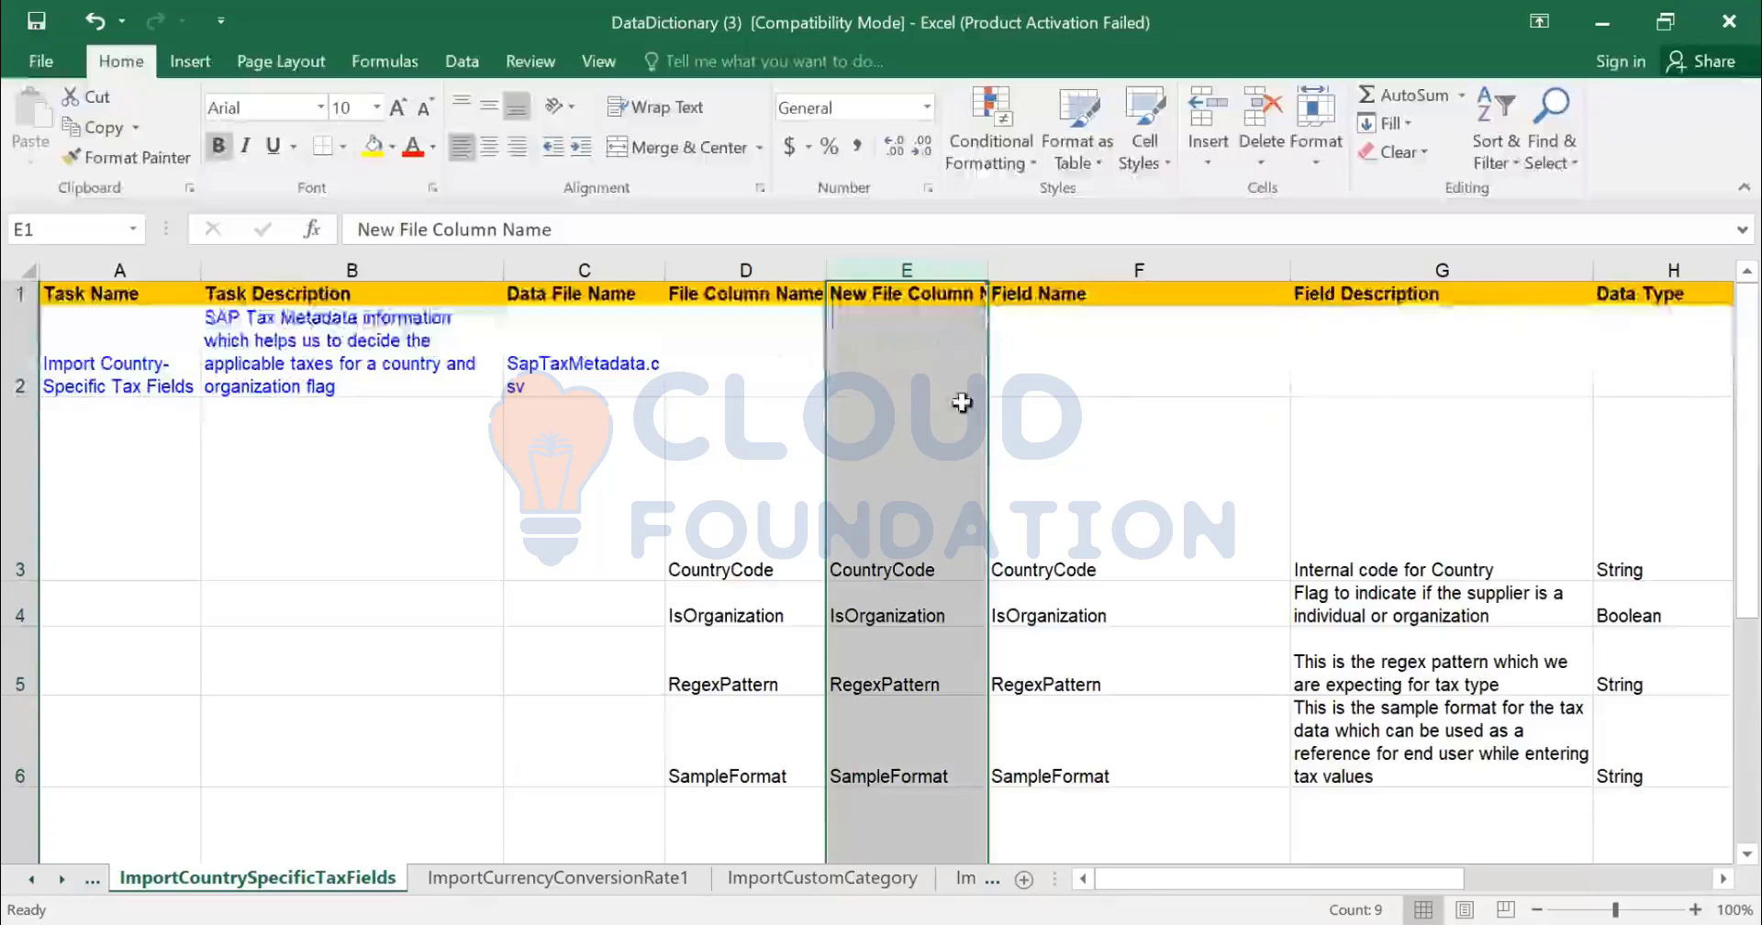
click(758, 554)
click(1083, 560)
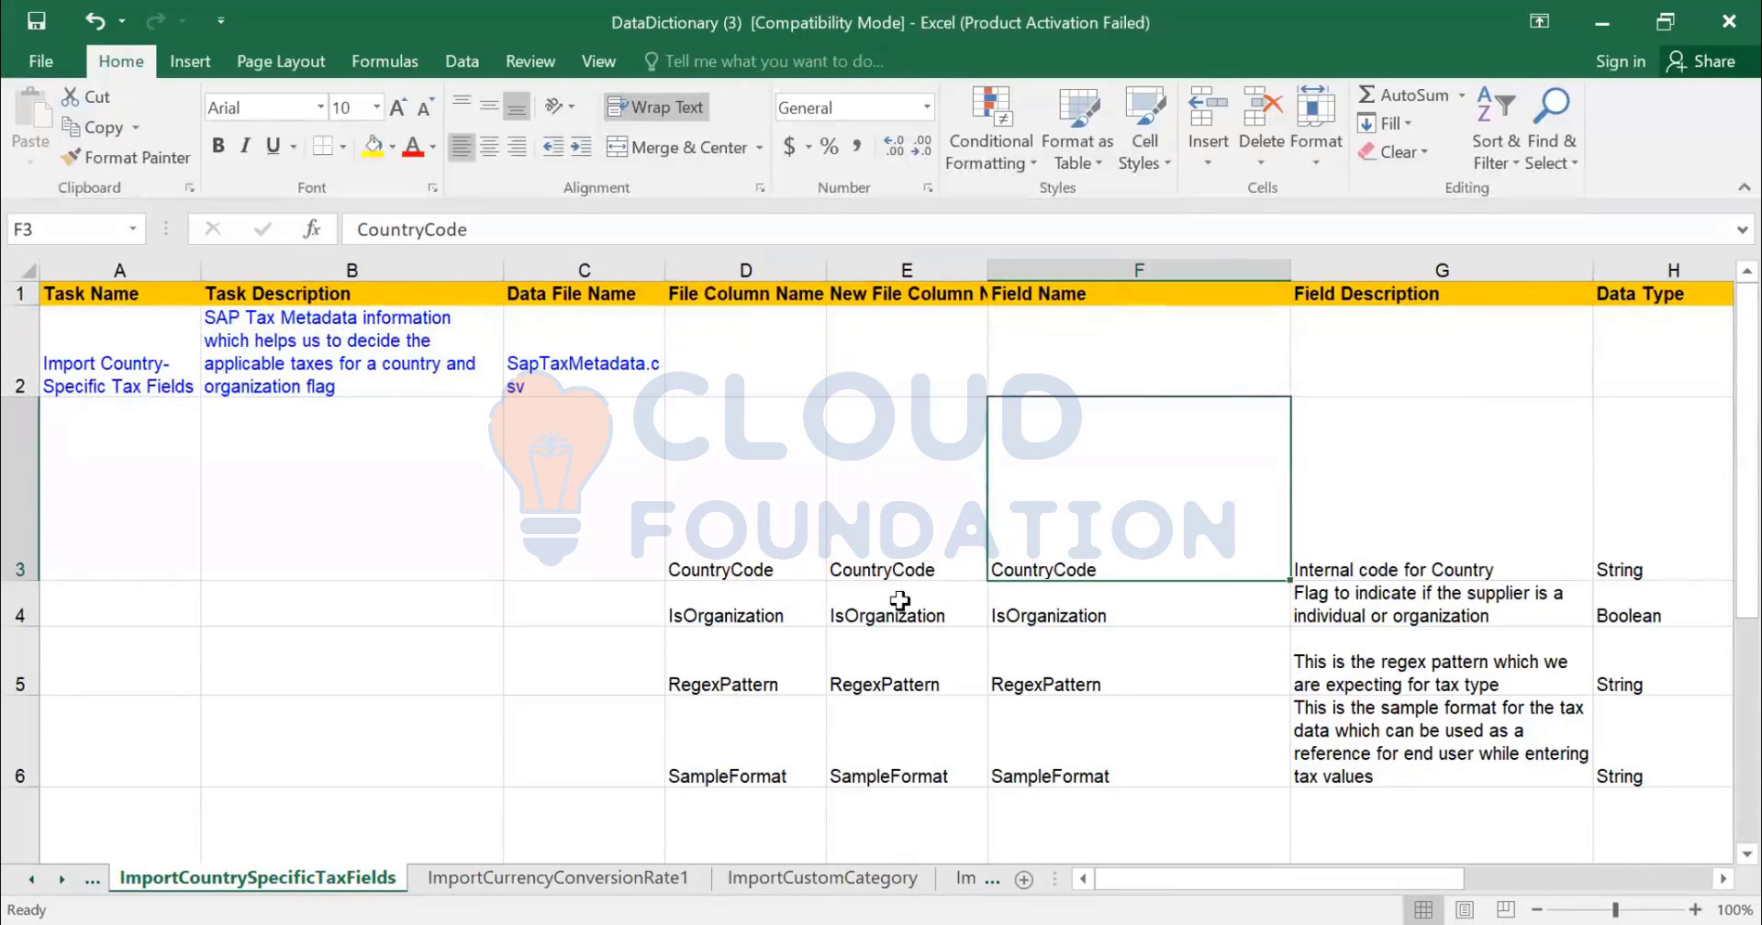
click(1395, 562)
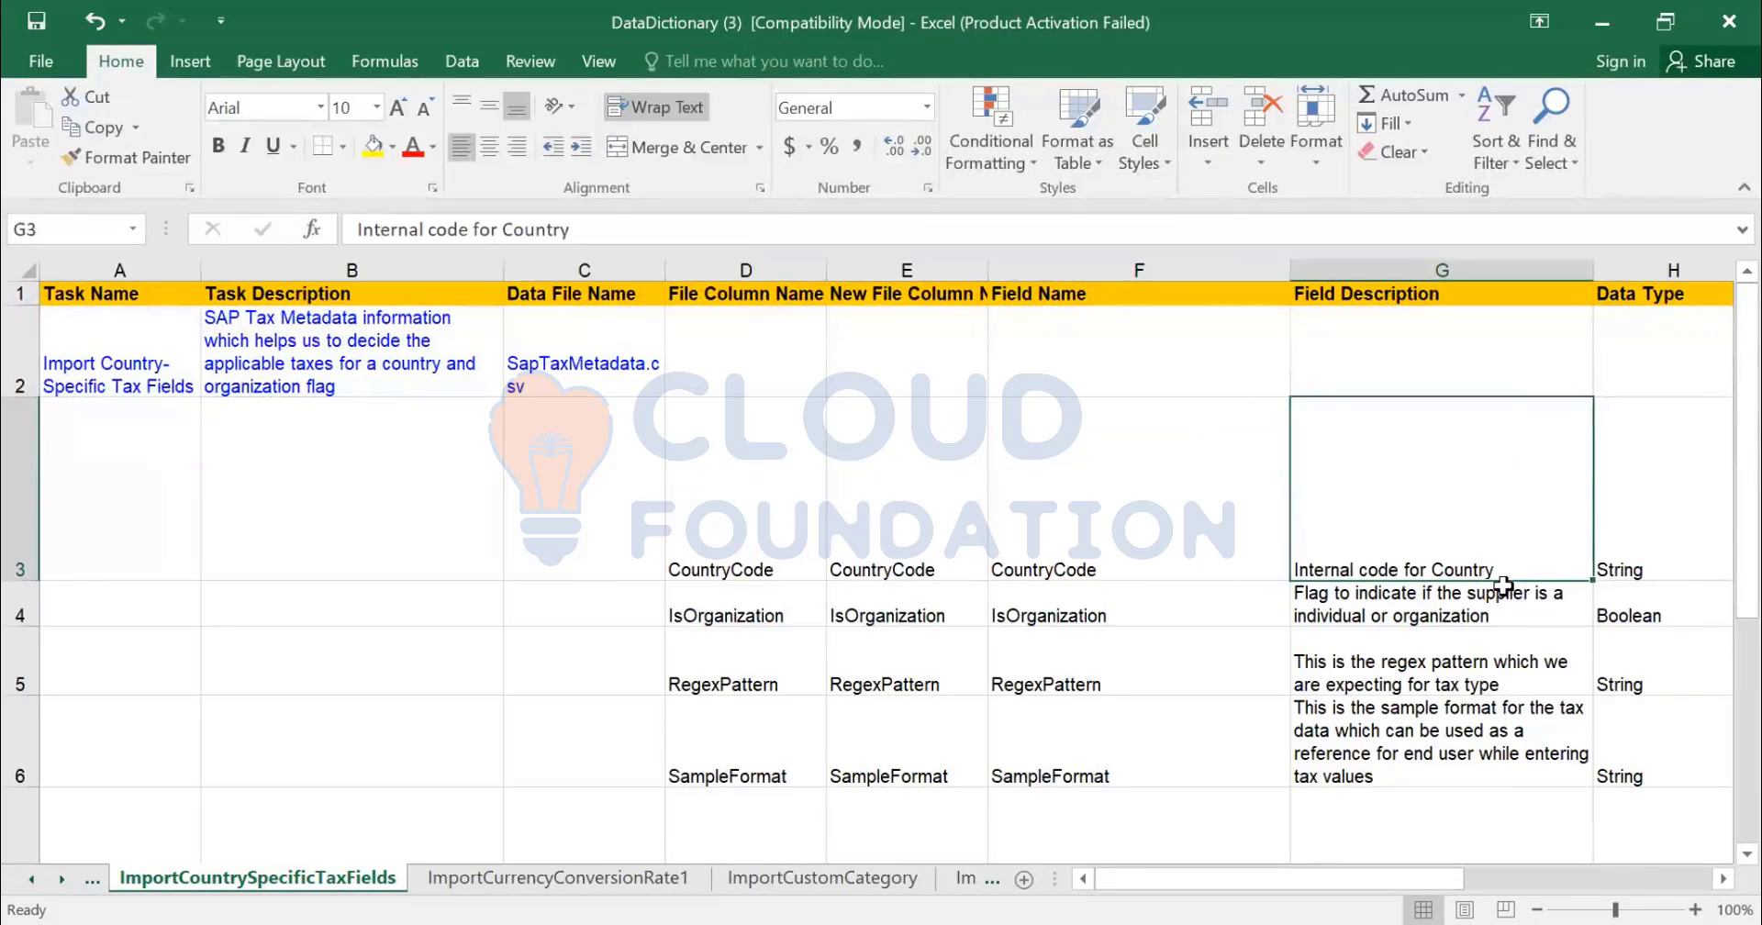
key(Right)
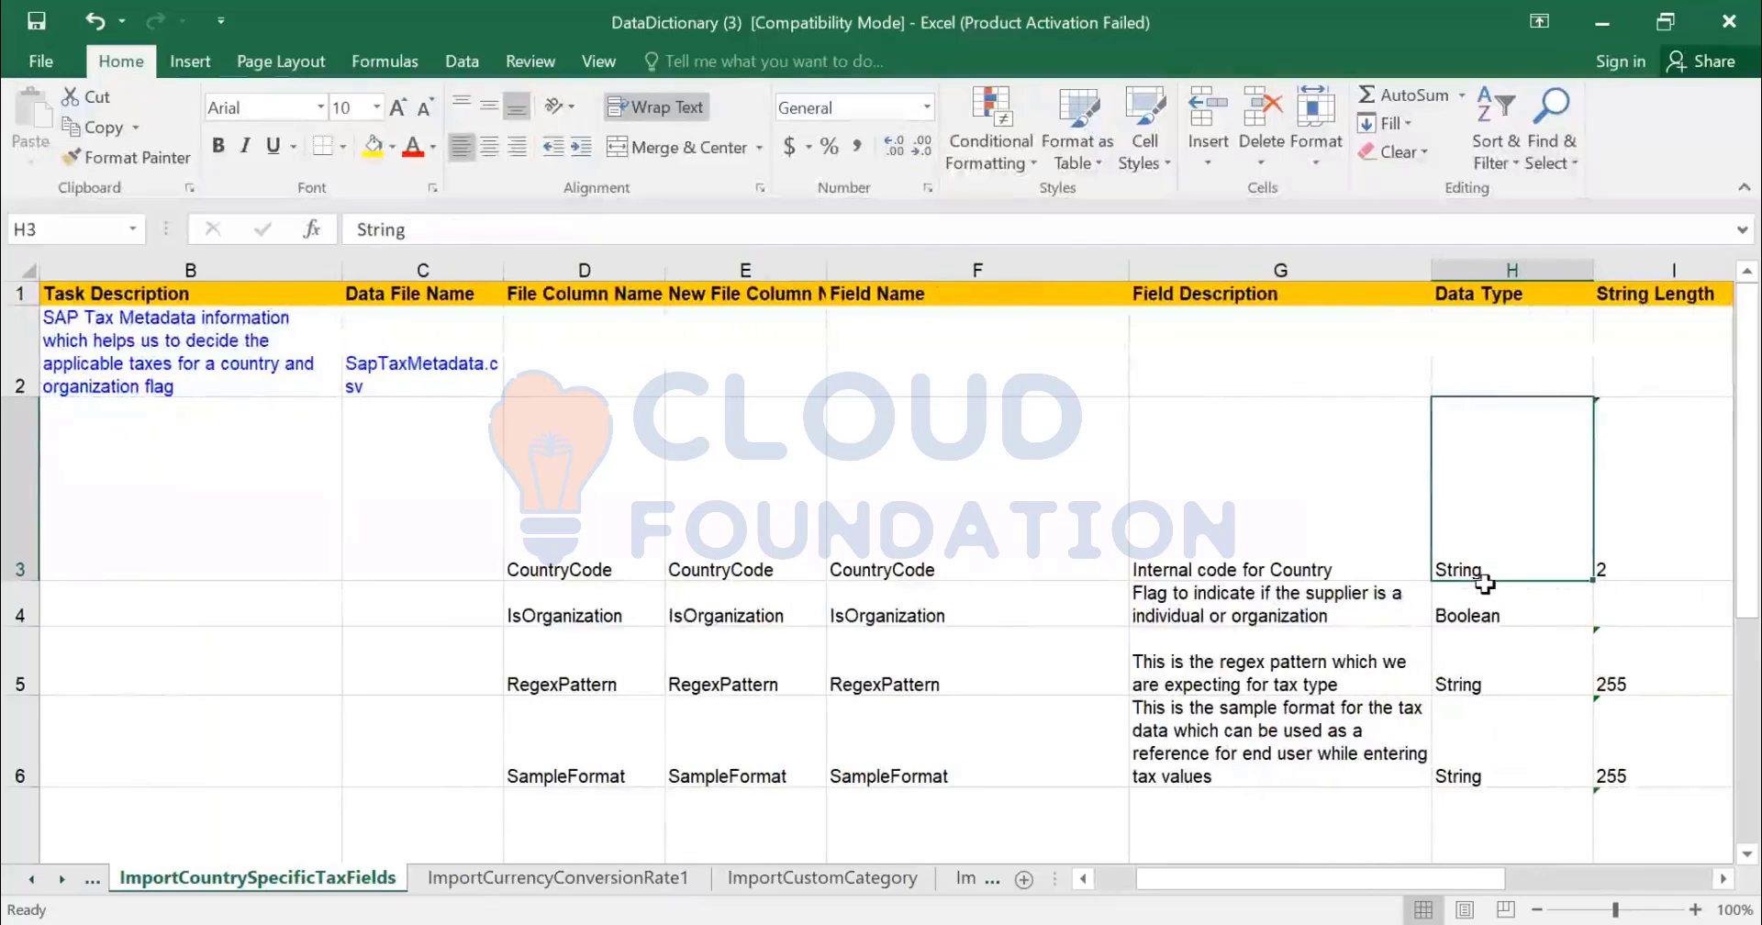
key(Right)
click(1005, 571)
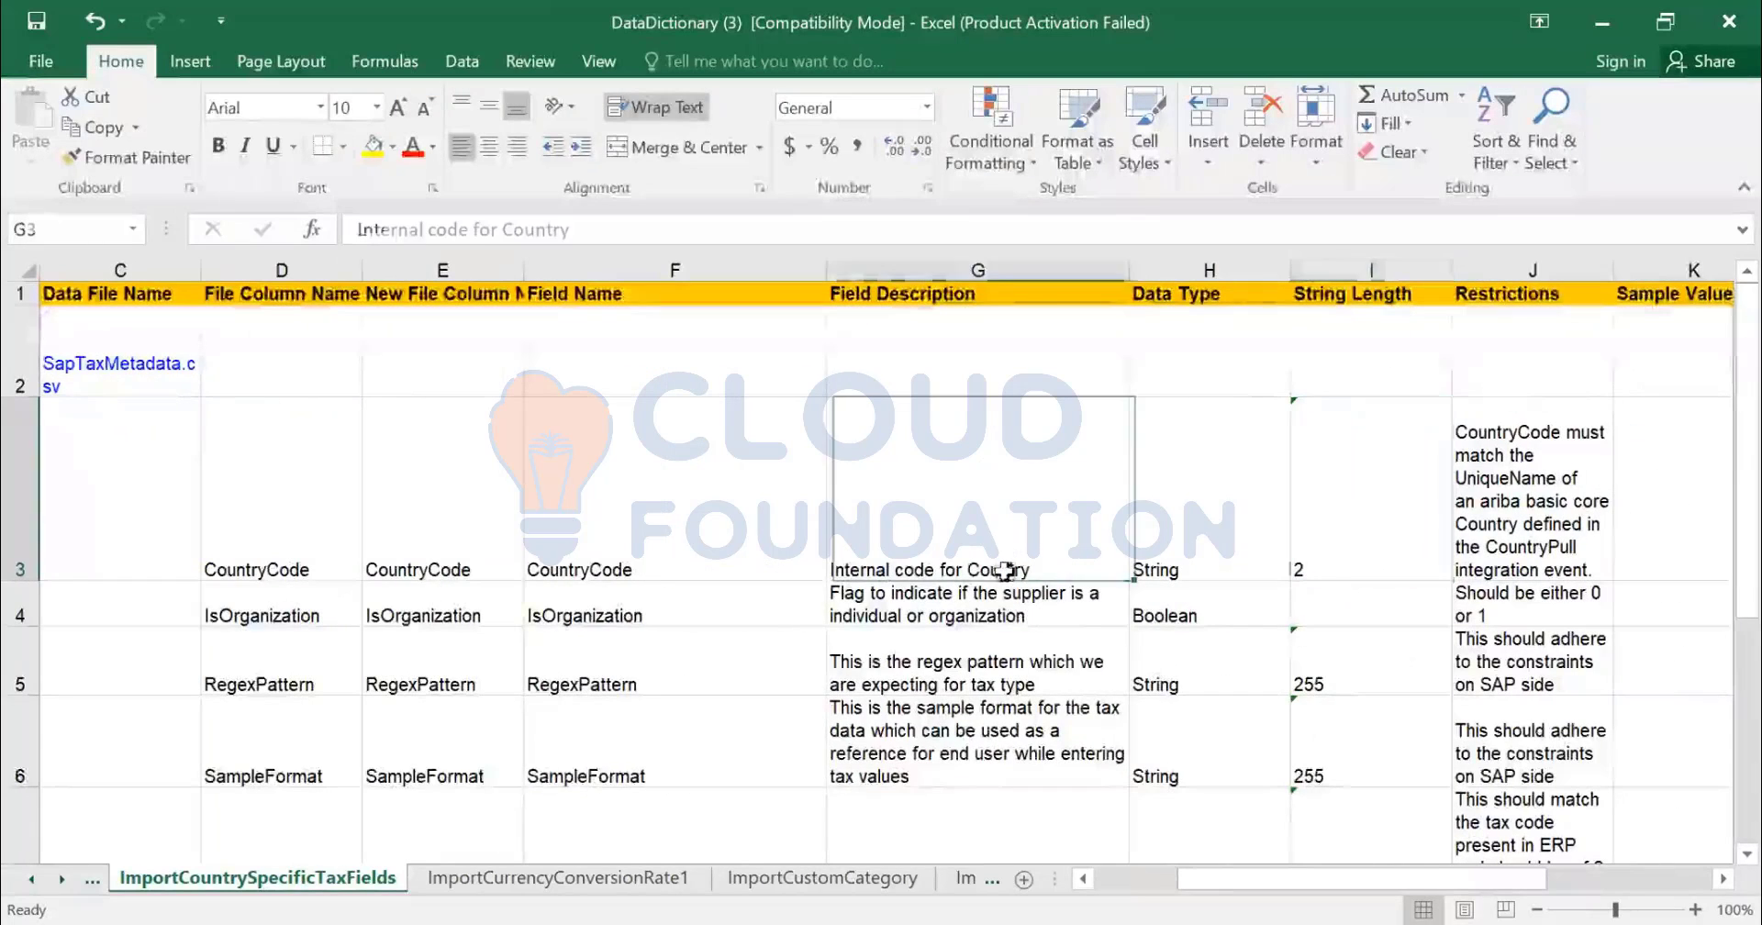
click(1354, 546)
click(1496, 509)
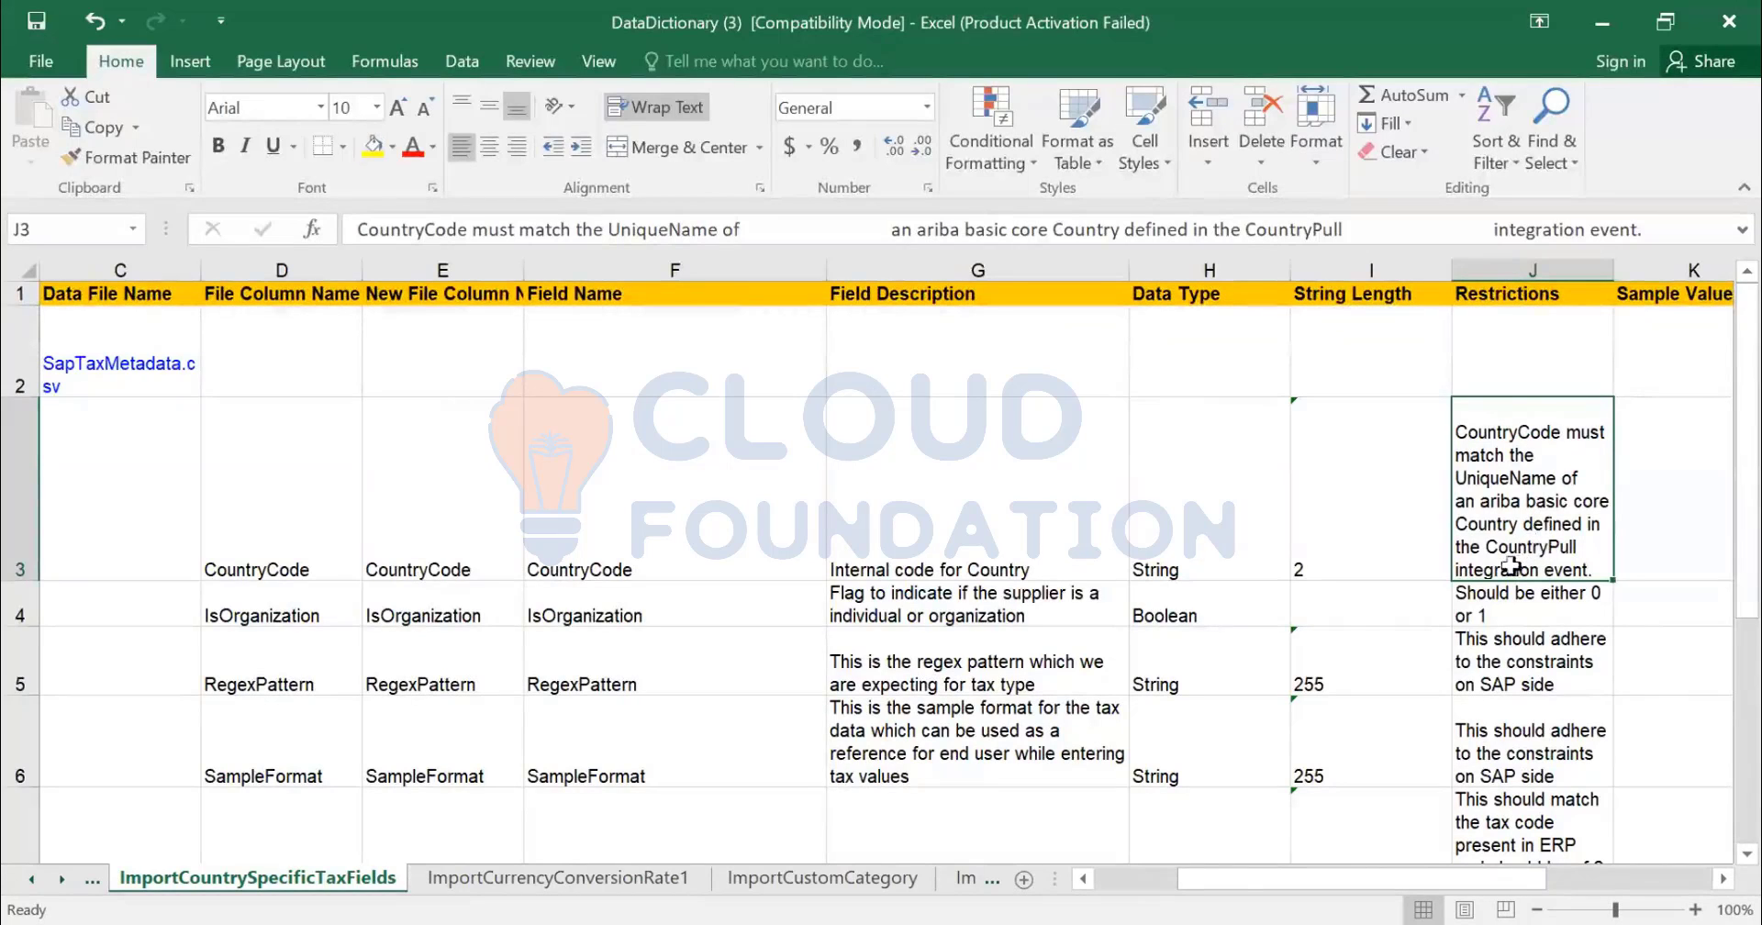
scroll(1243, 502, right, 2)
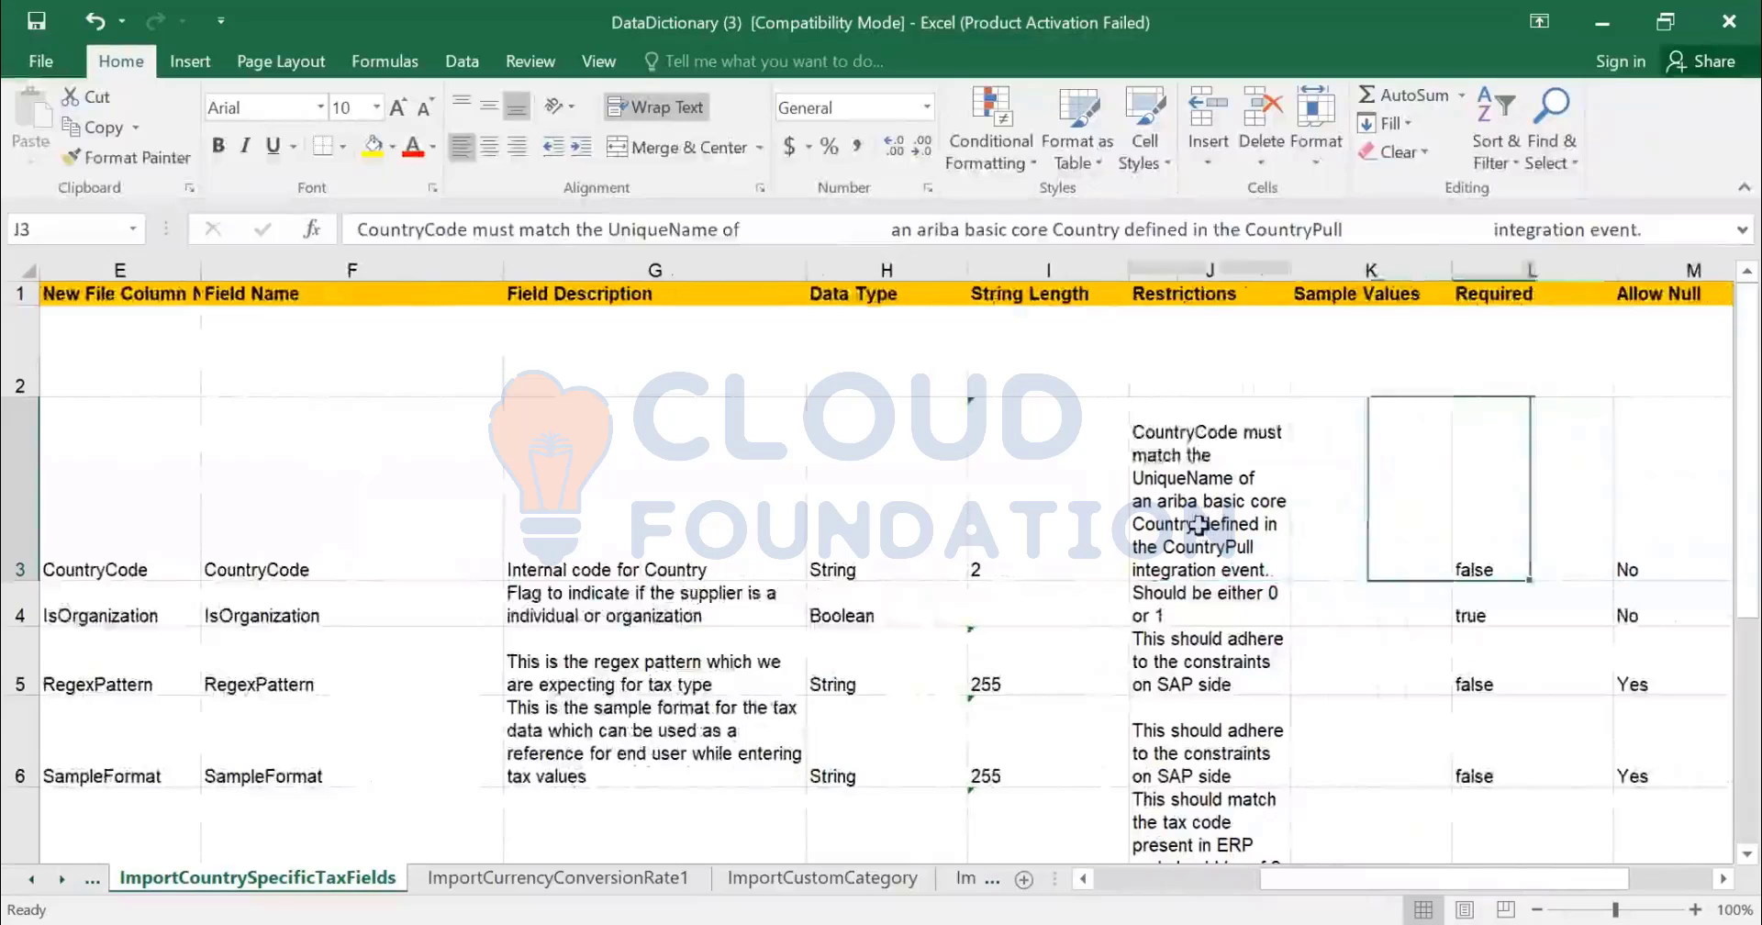
click(1398, 530)
click(1532, 563)
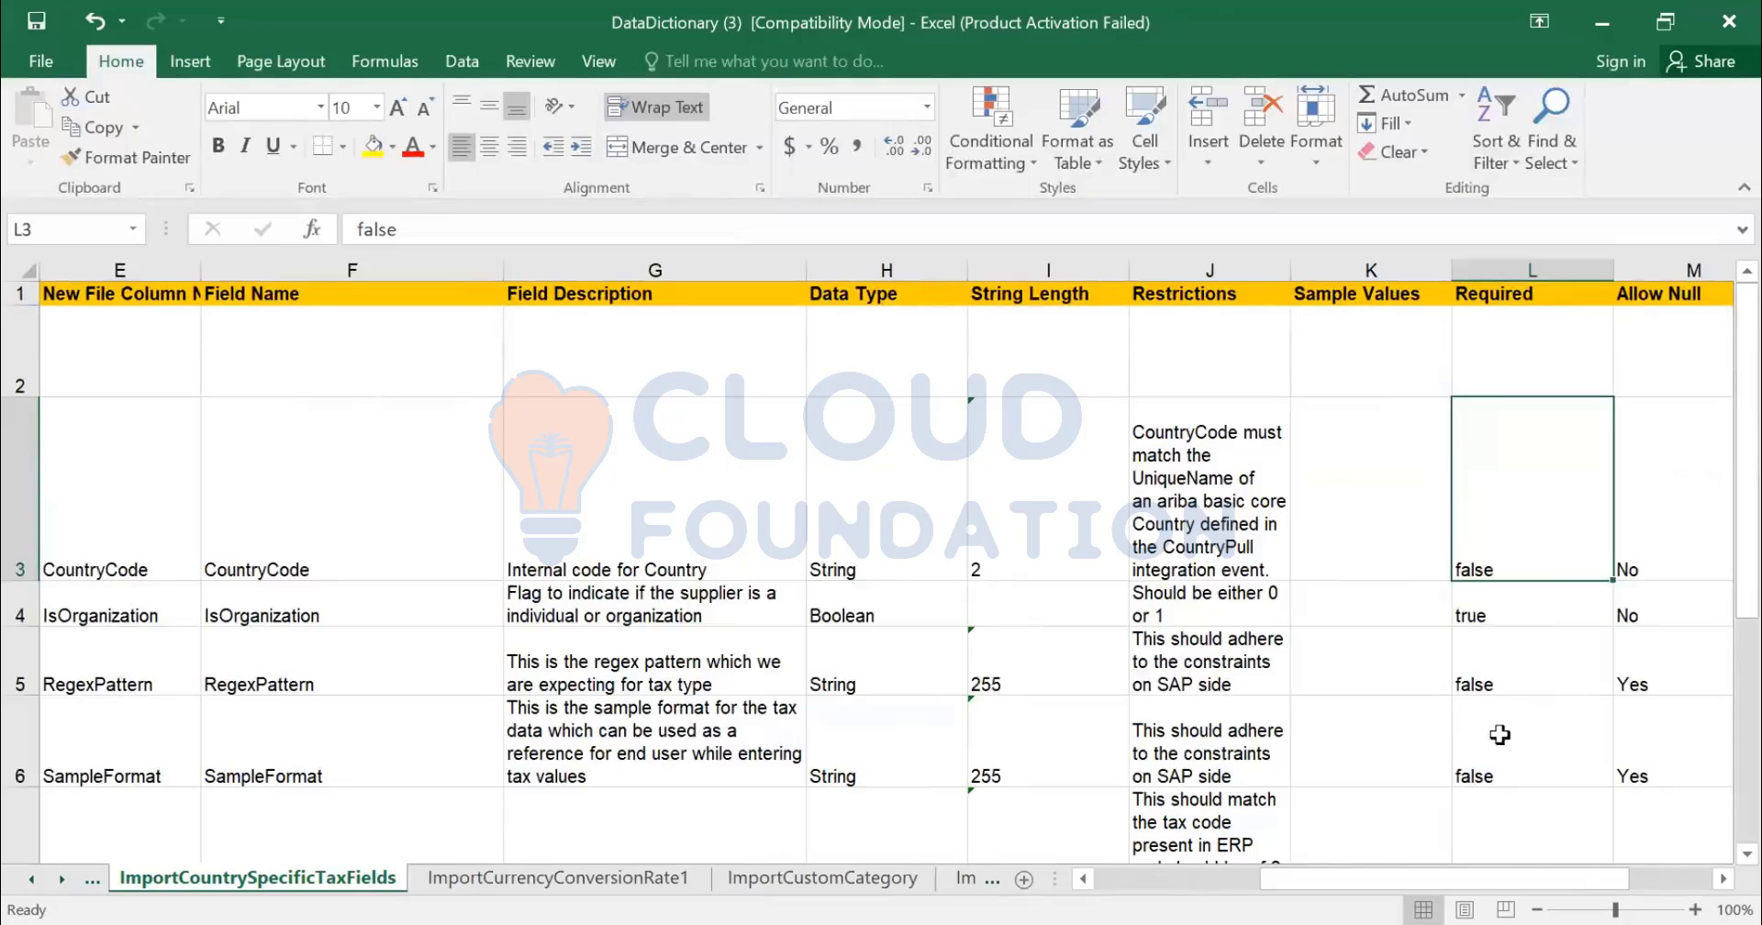
click(1491, 609)
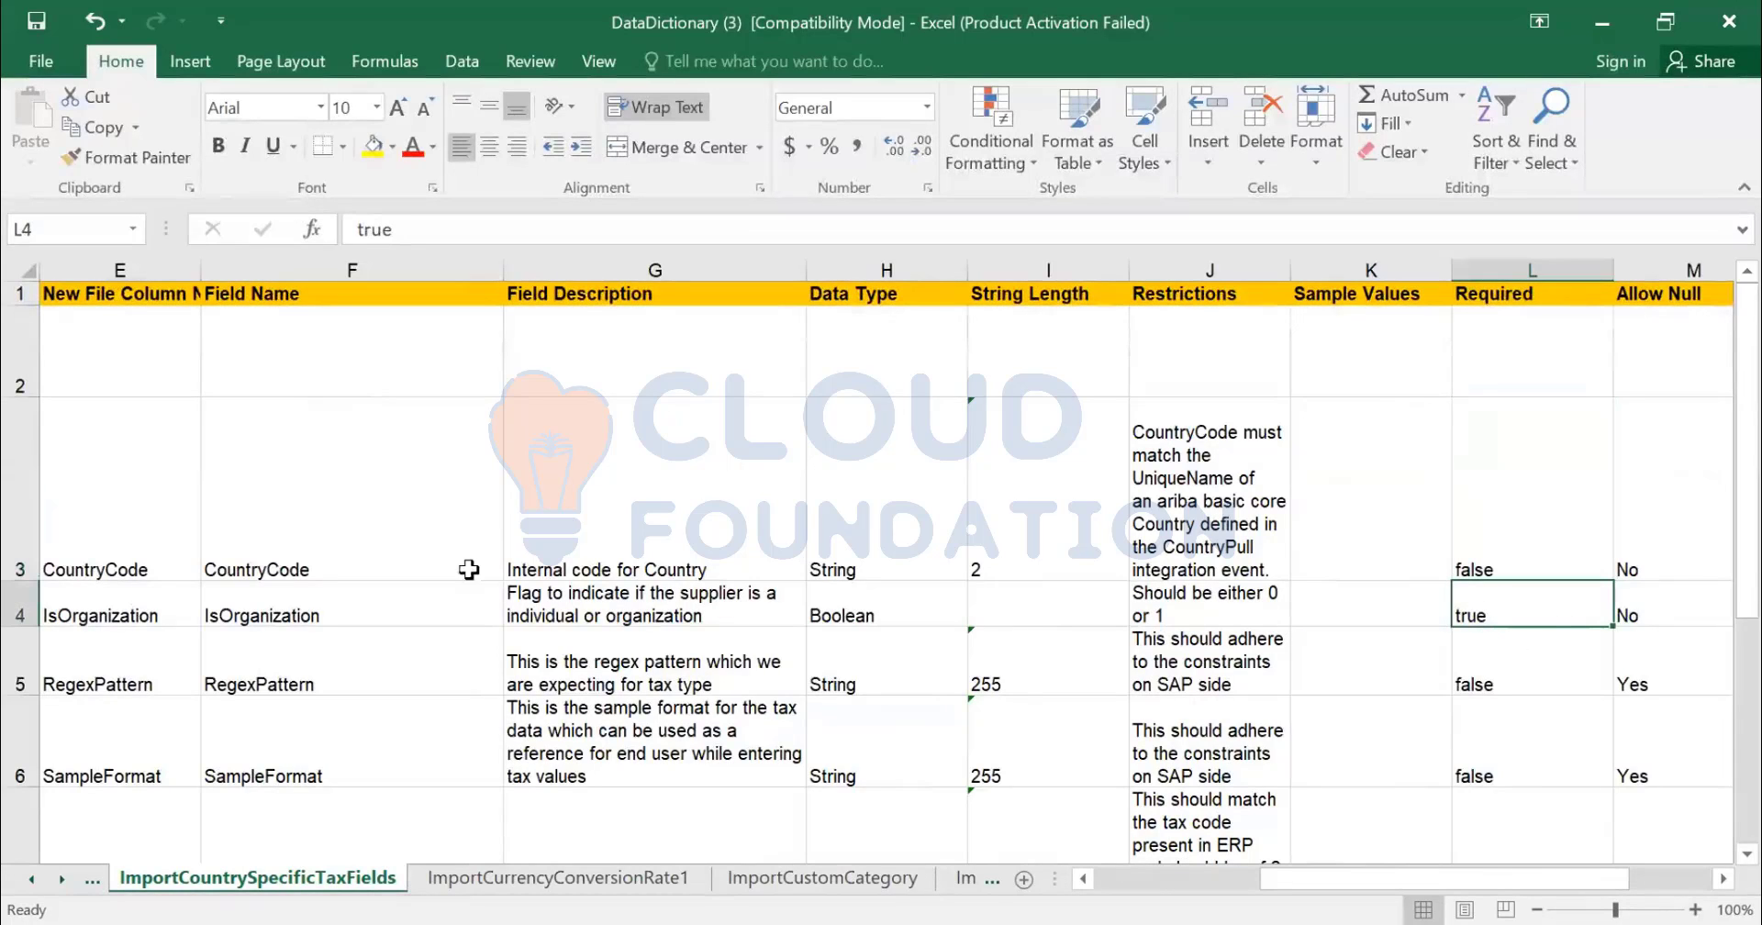
click(1628, 620)
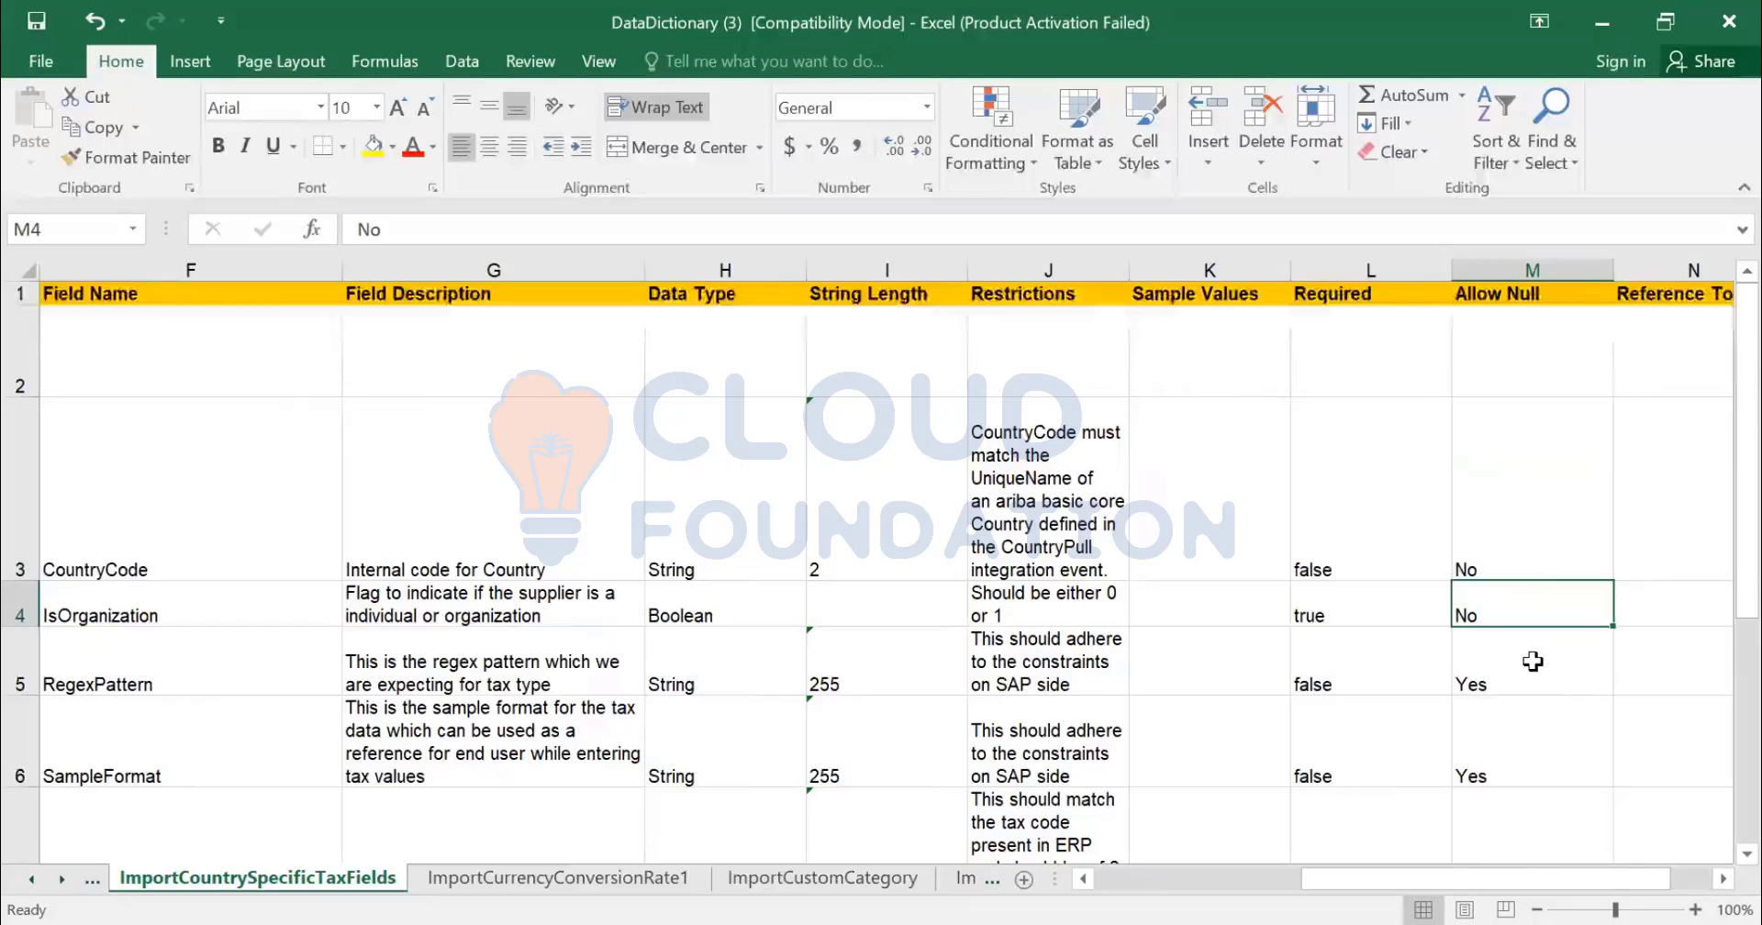
click(1503, 694)
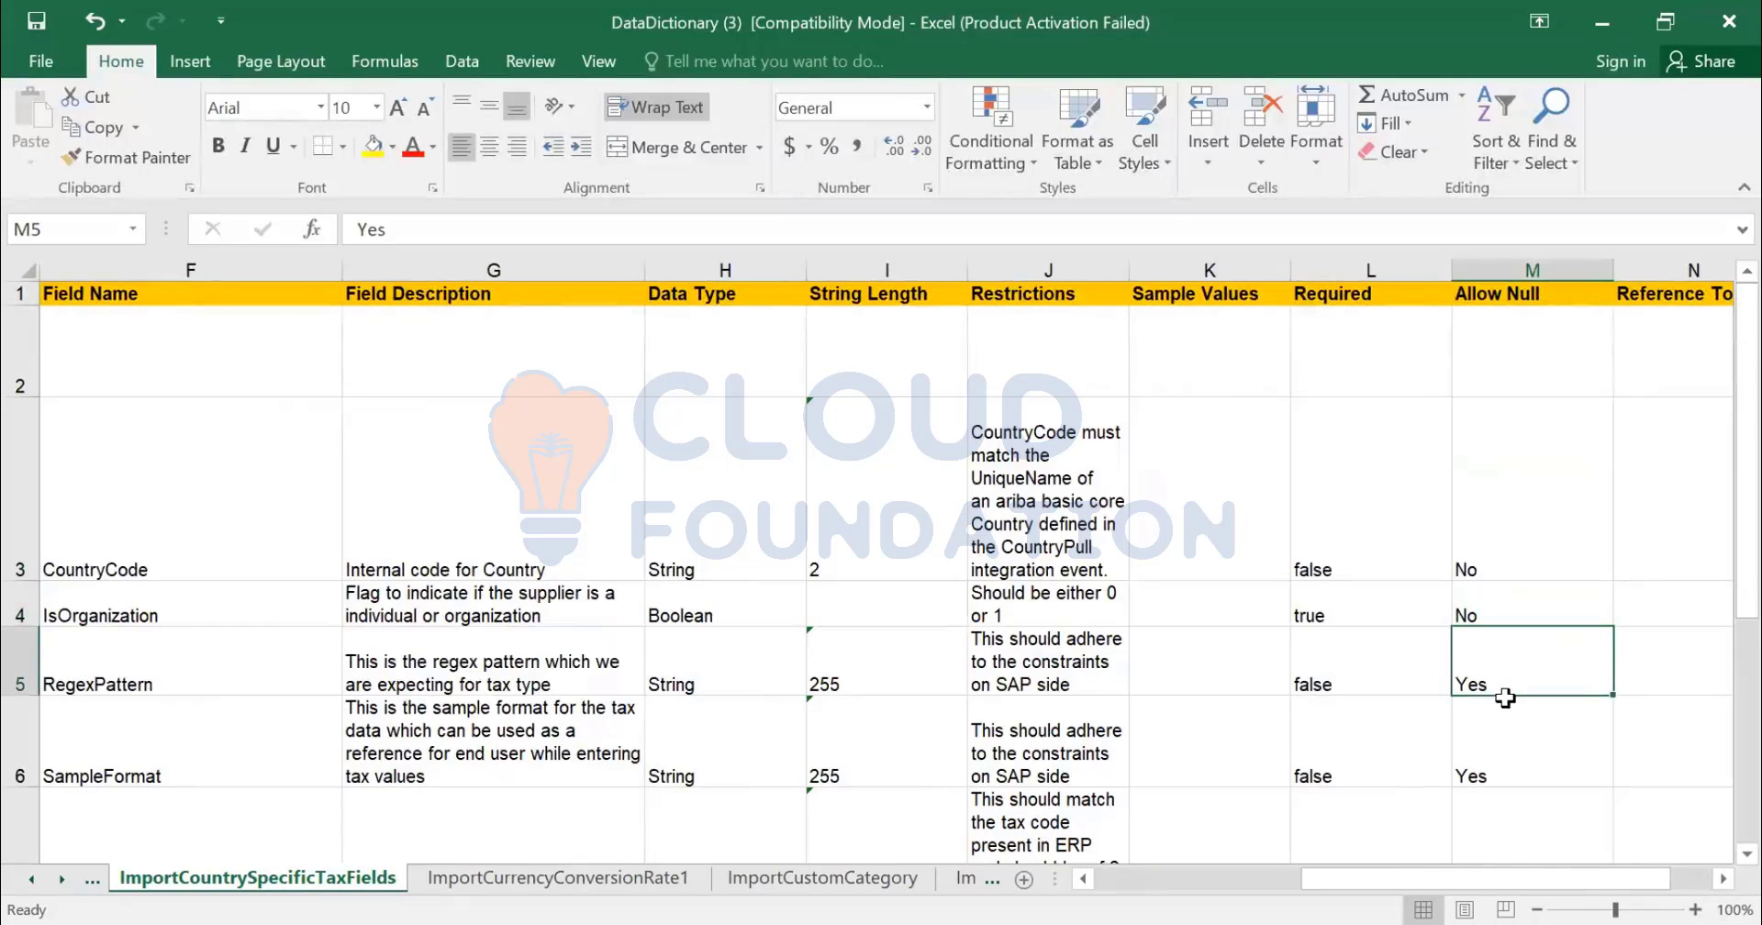
key(Right)
key(Right)
scroll(1492, 817, down, 2)
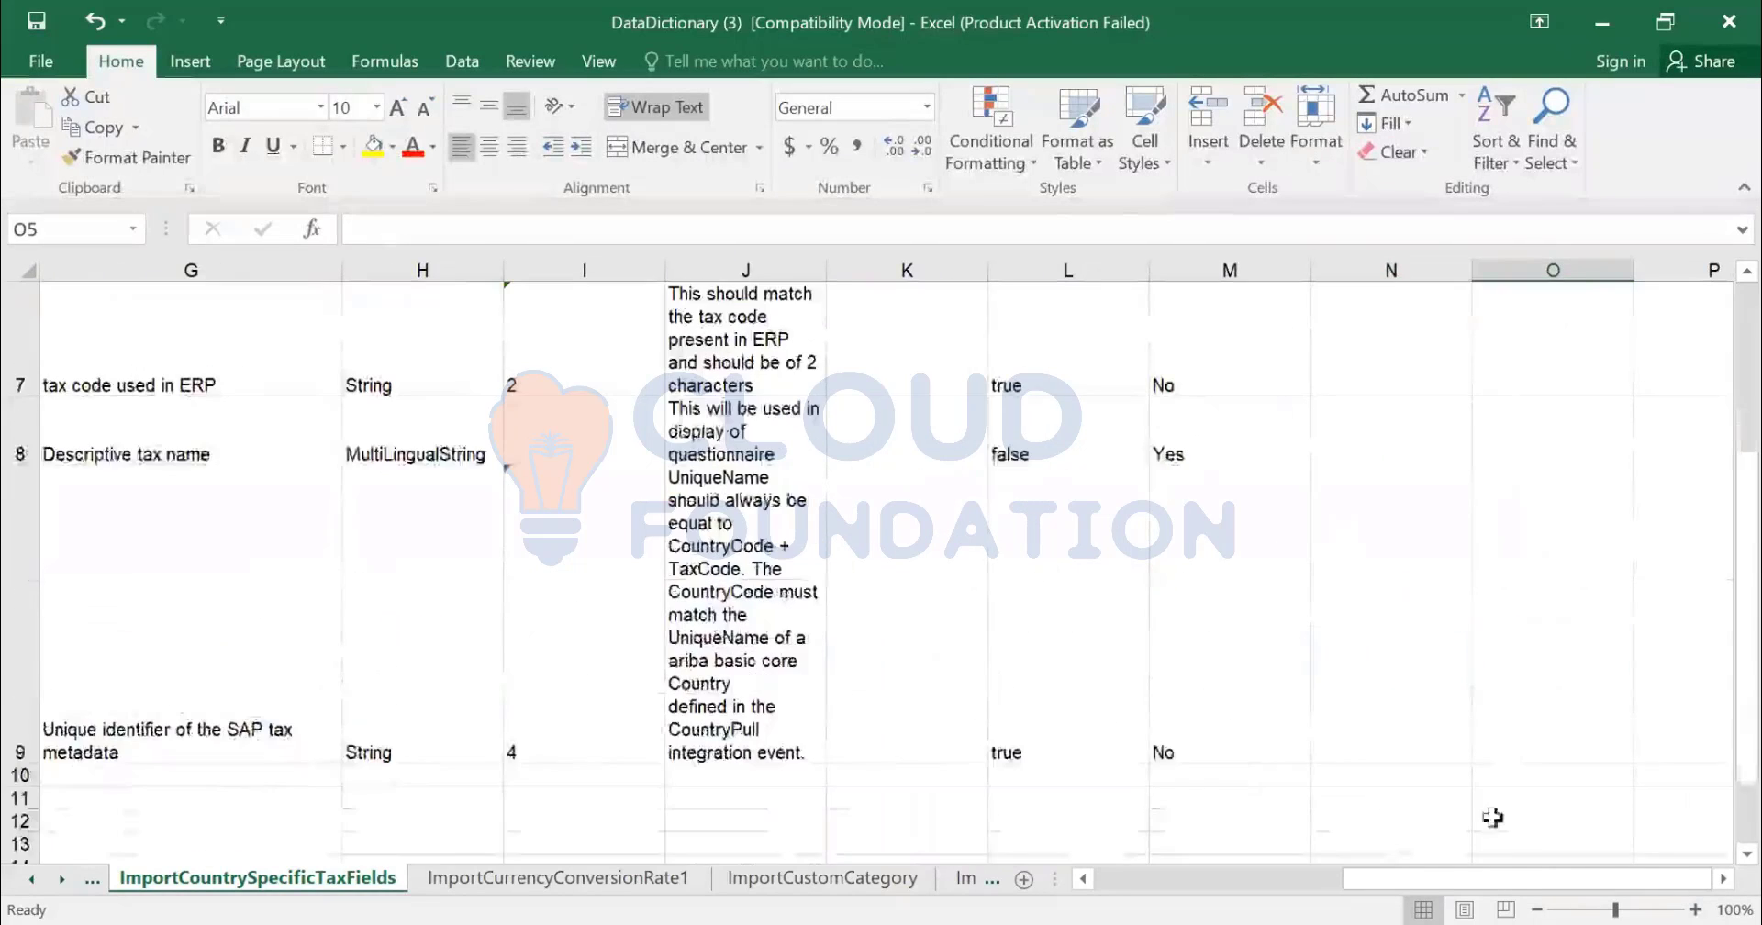
scroll(1493, 817, down, 3)
scroll(1168, 759, up, 4)
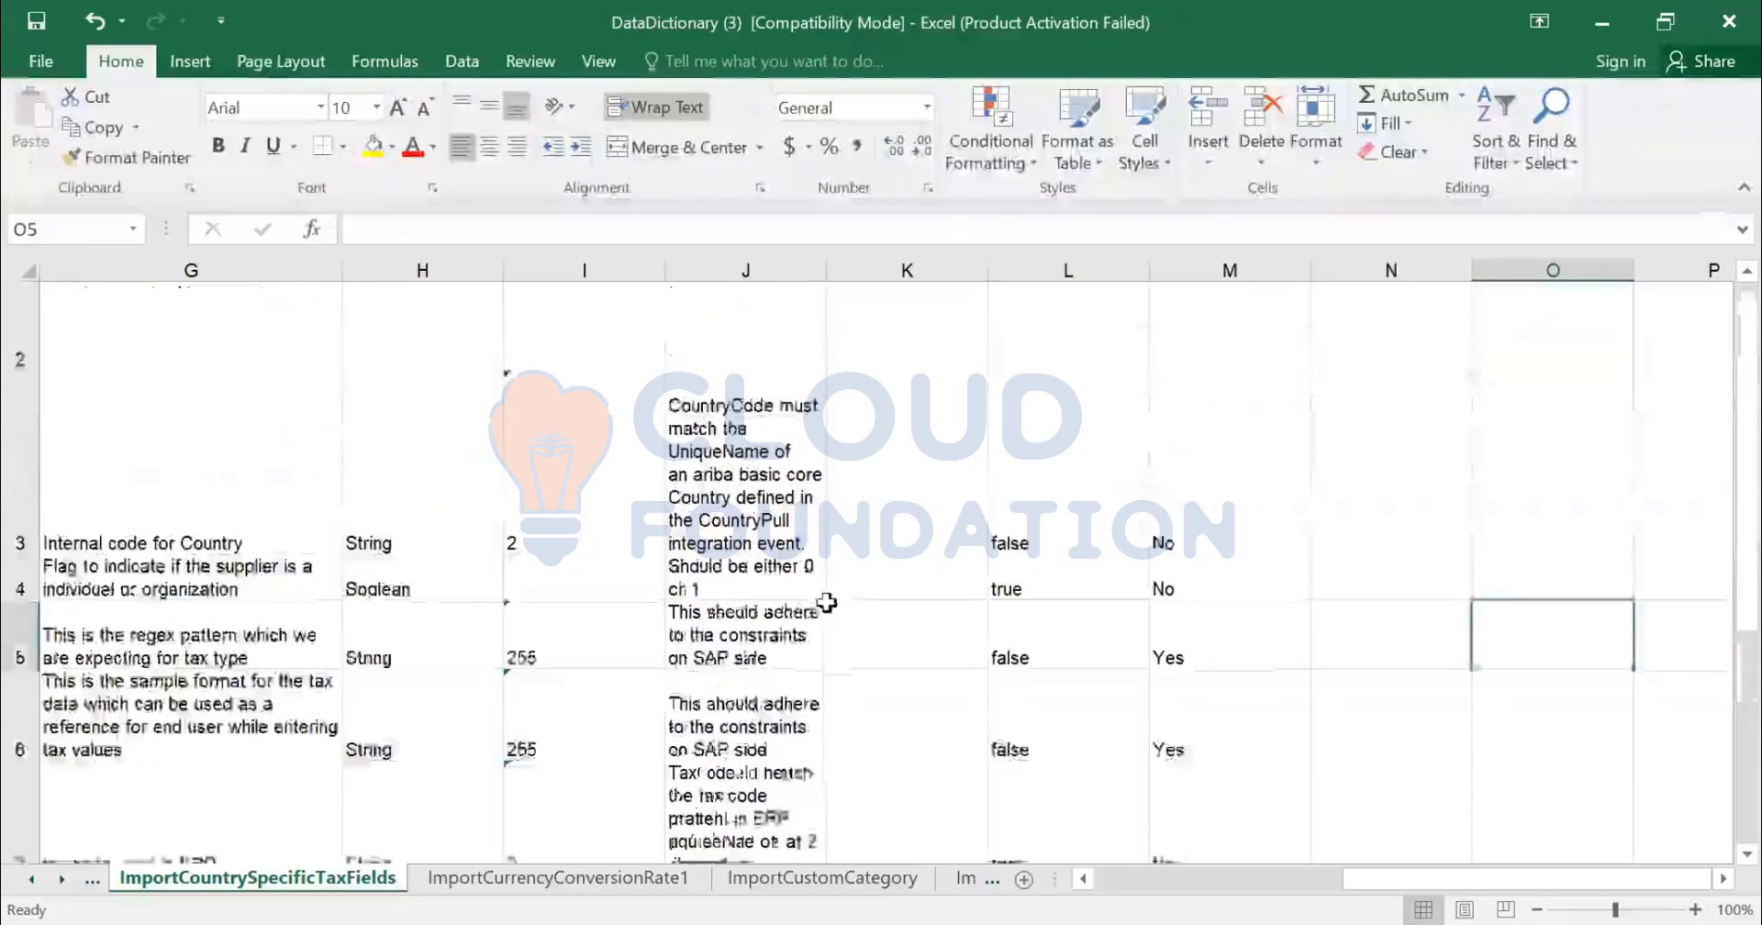
scroll(827, 603, down, 2)
click(1027, 596)
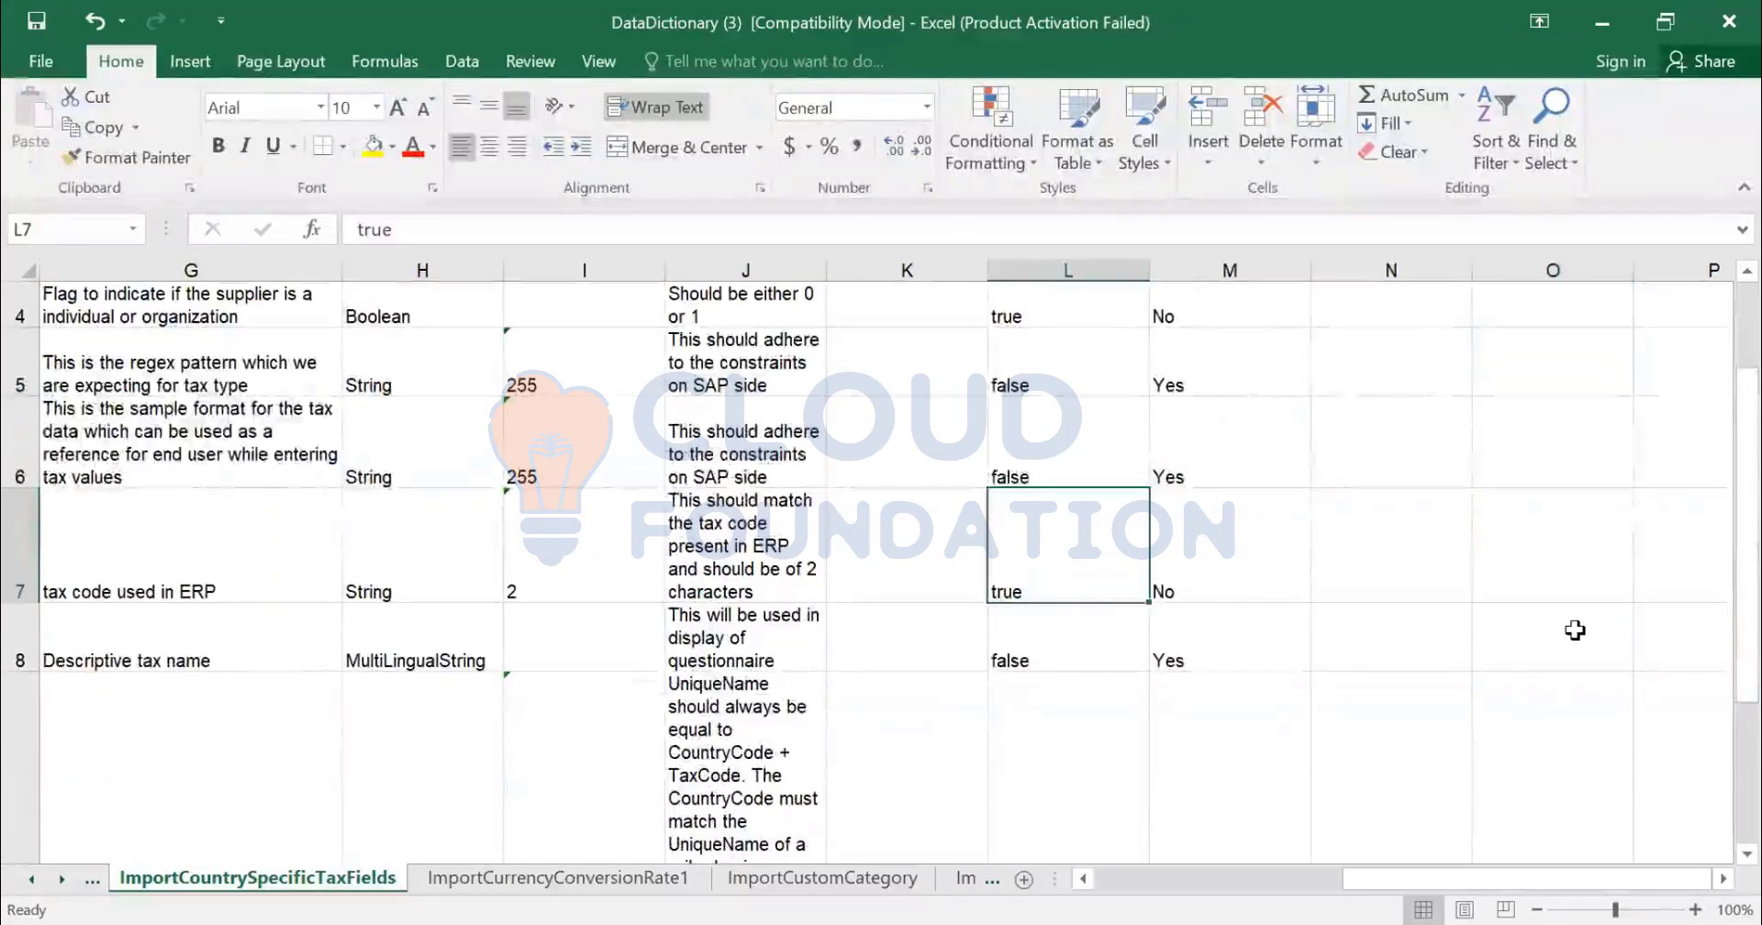
key(Home)
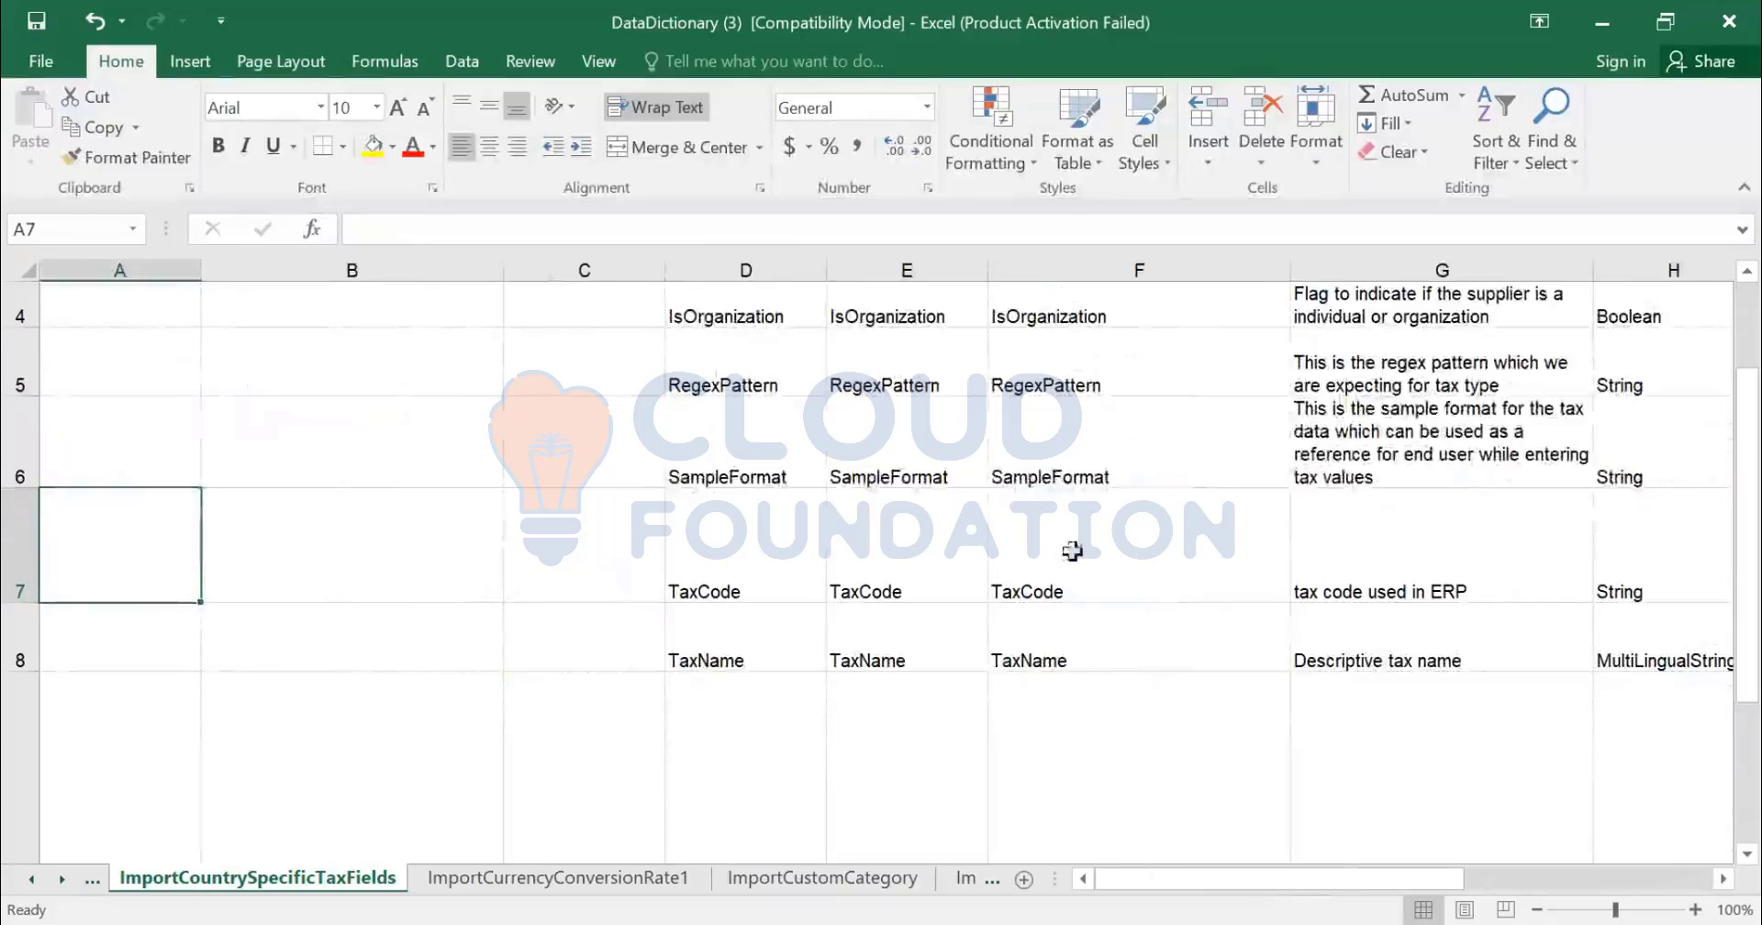
ctrl+scroll(1070, 555, down, 2)
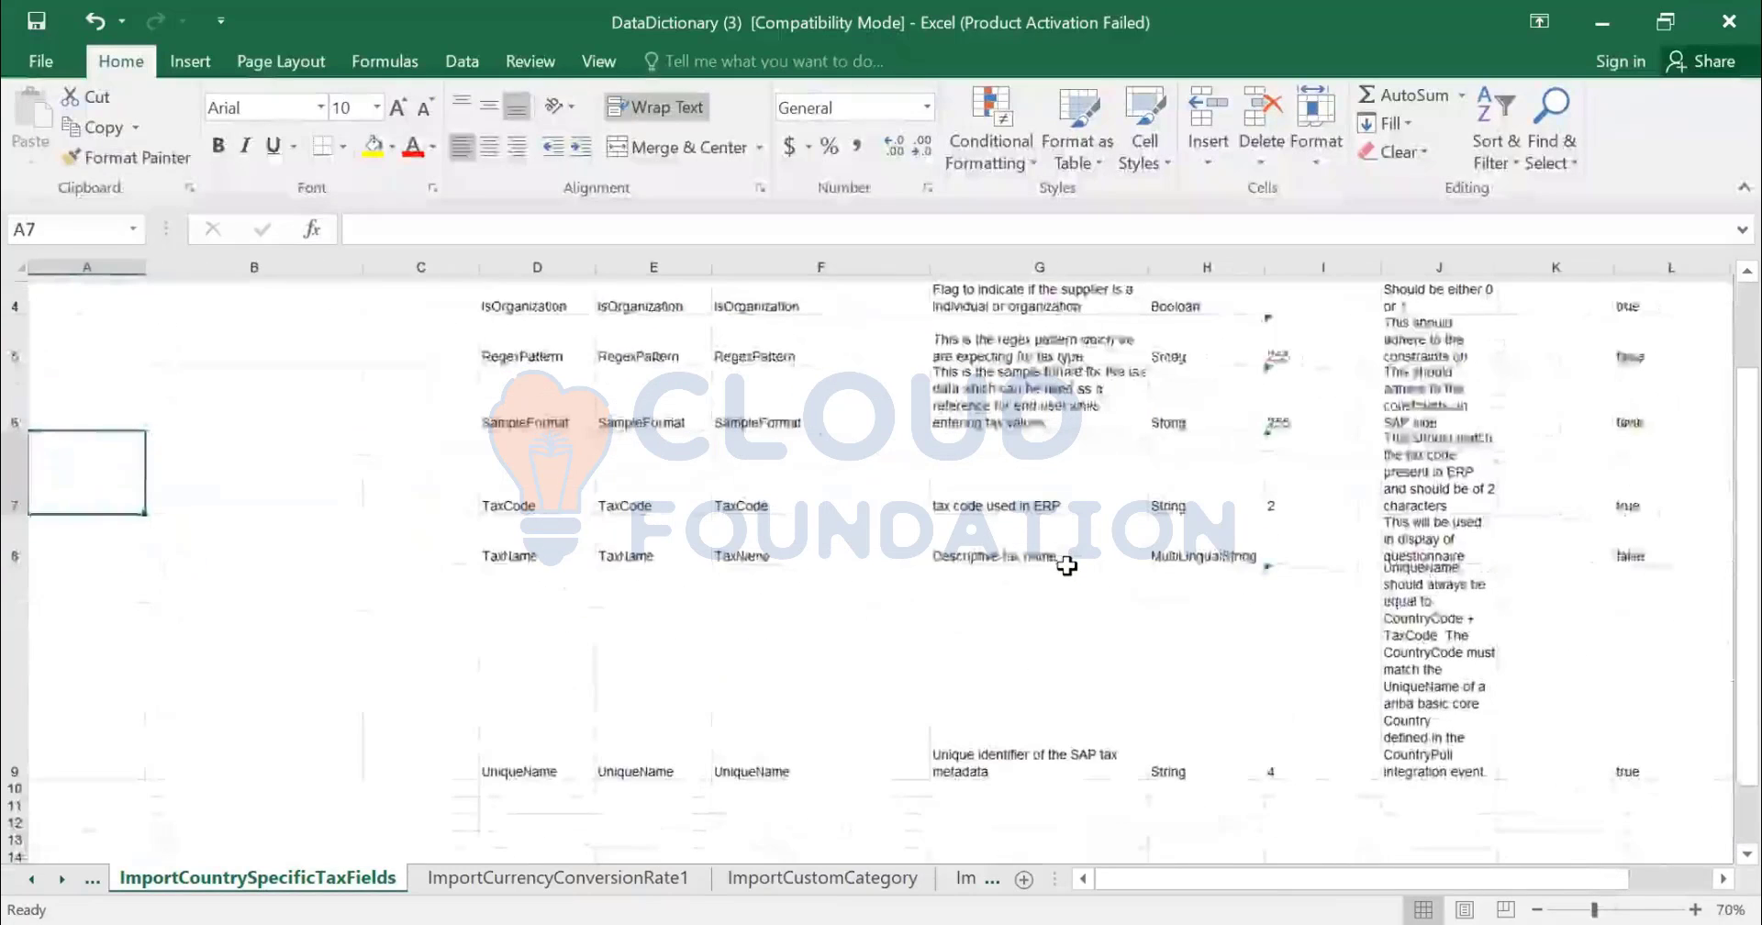
scroll(1069, 573, up, 1)
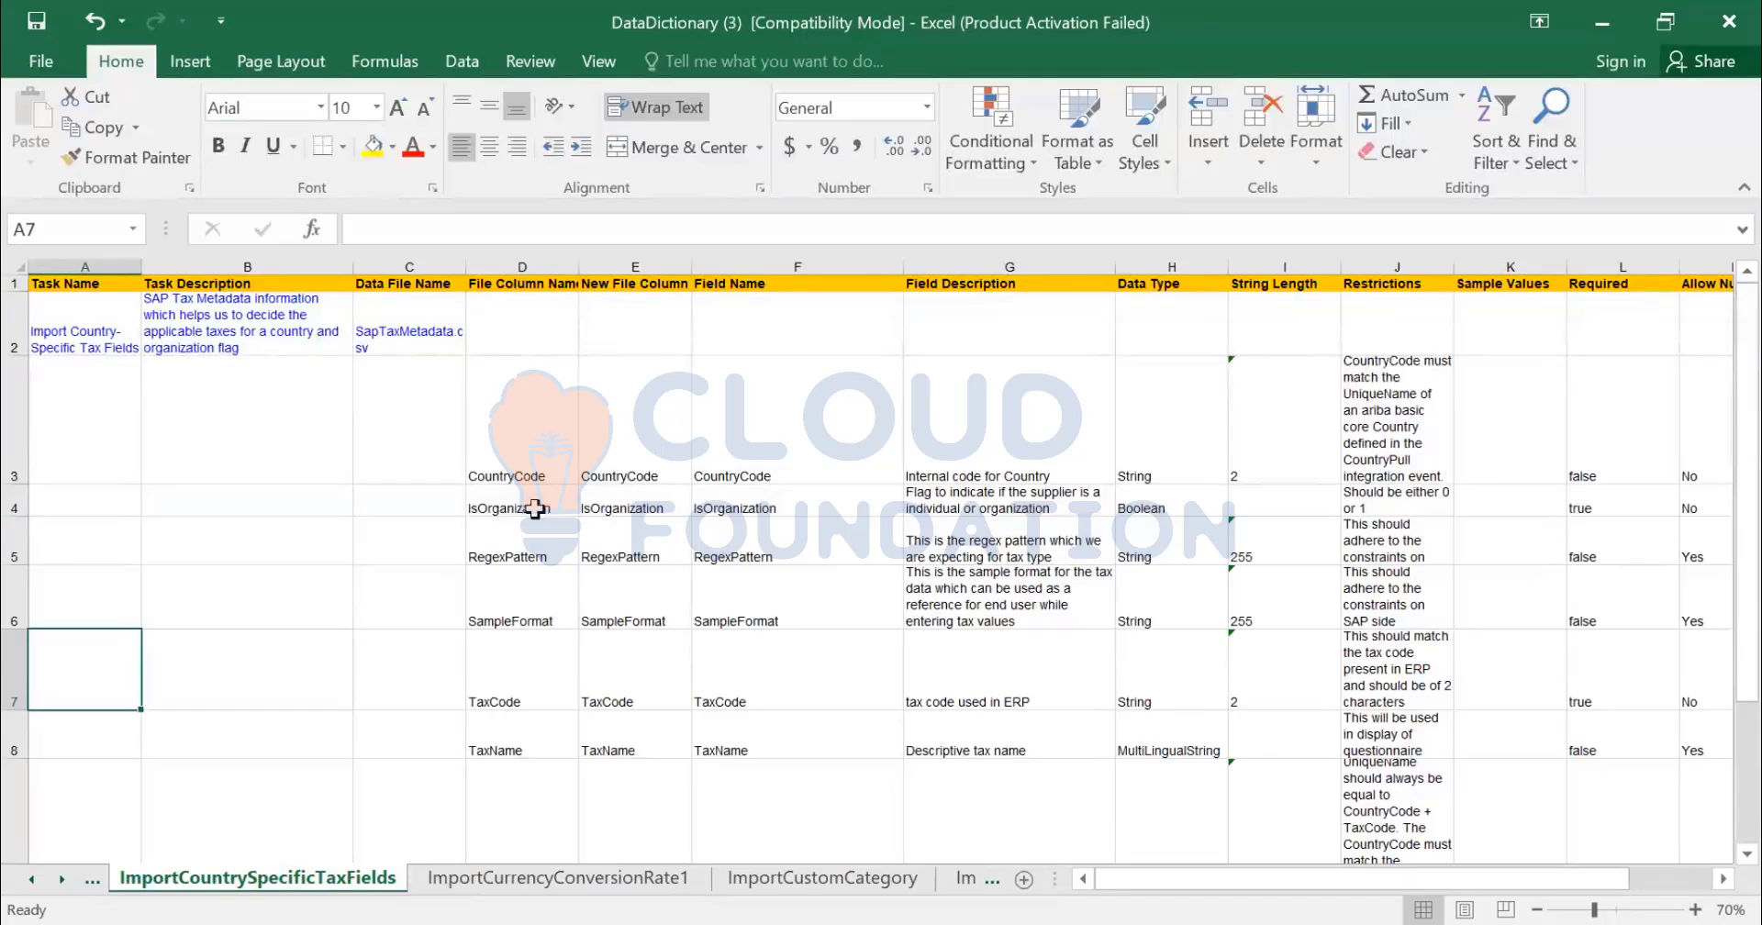
click(540, 549)
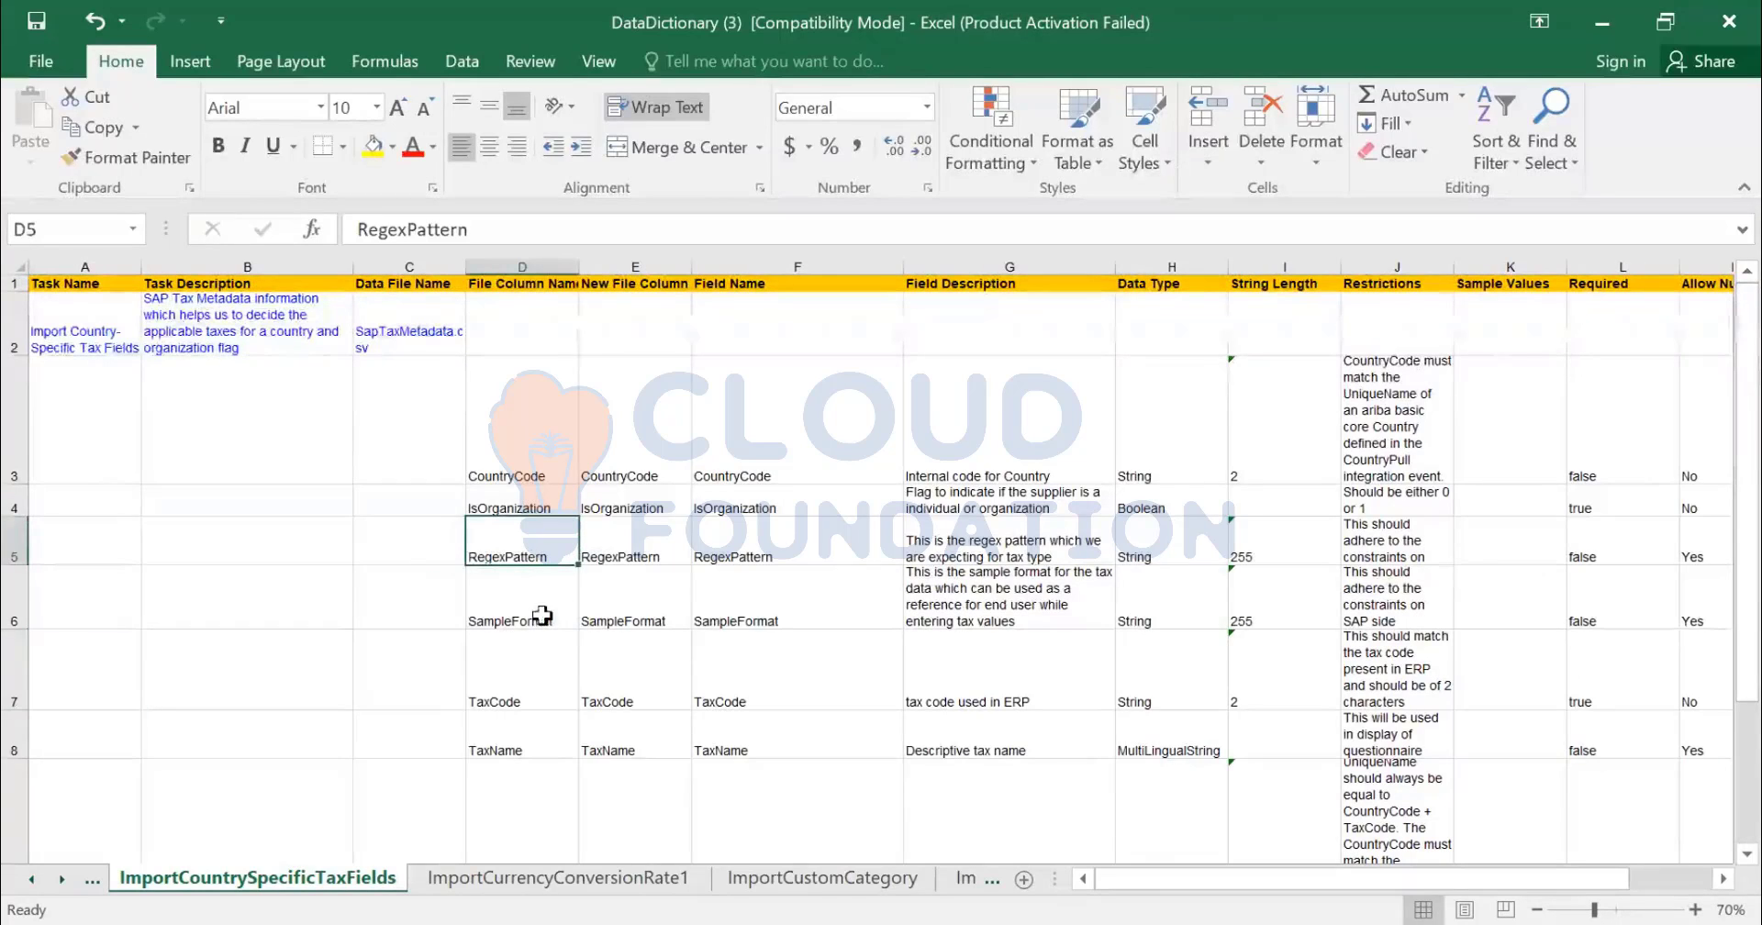
click(544, 619)
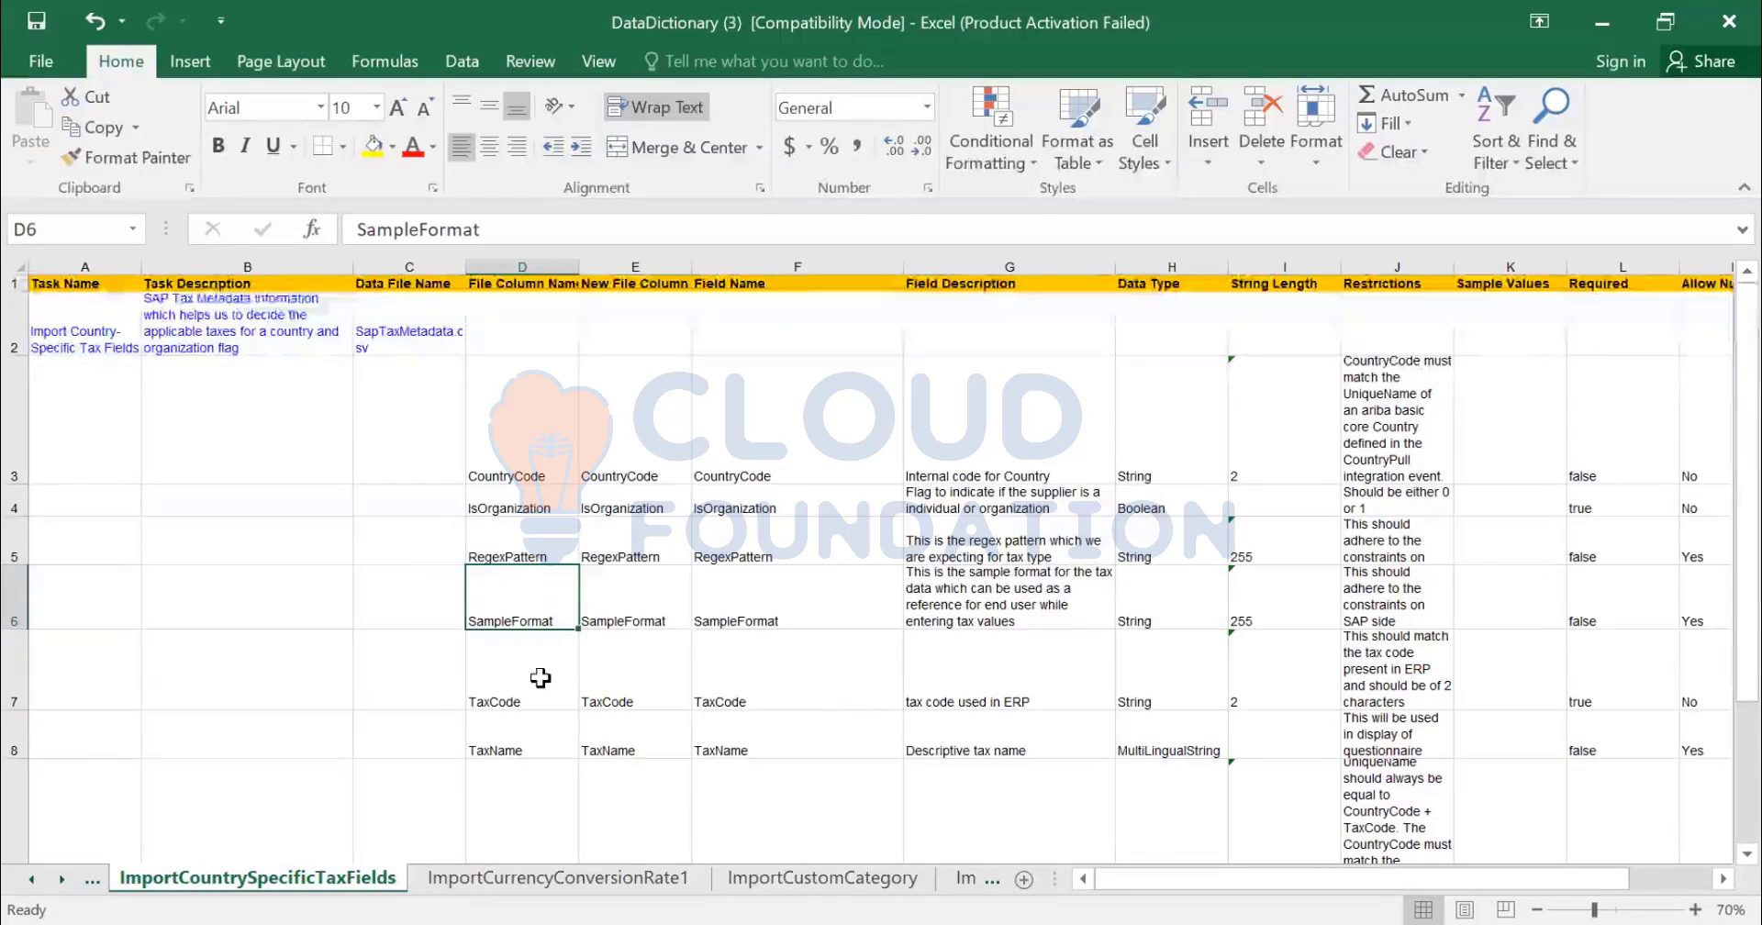
scroll(686, 705, down, 1)
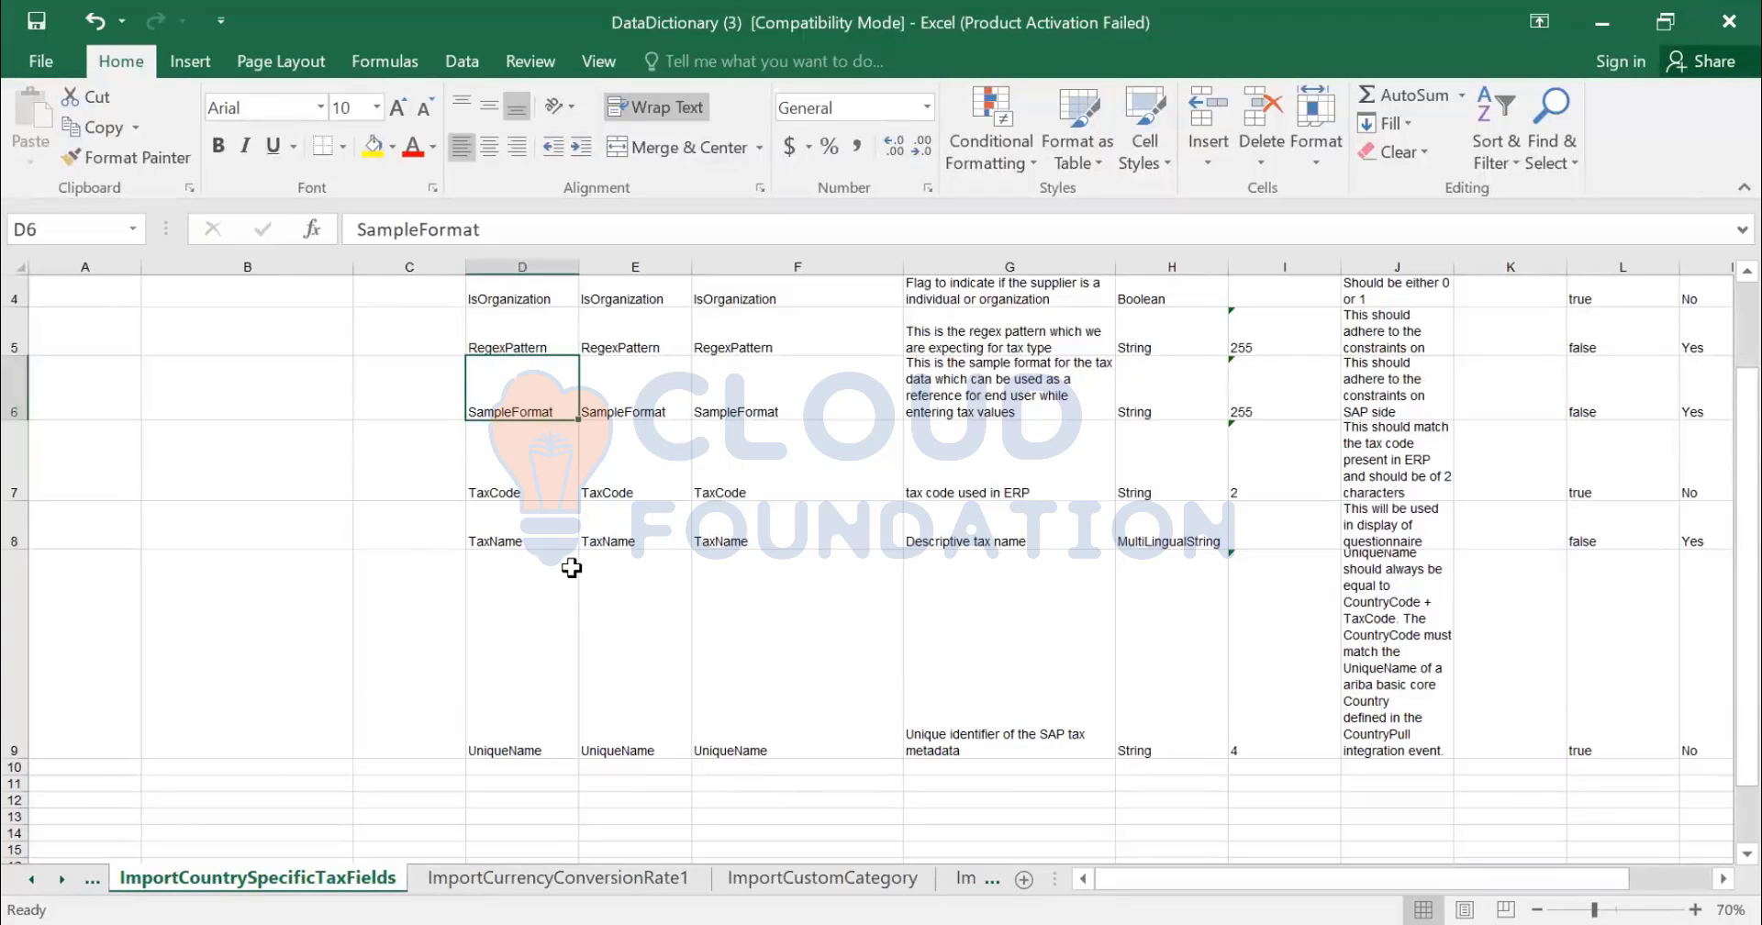
scroll(564, 569, up, 1)
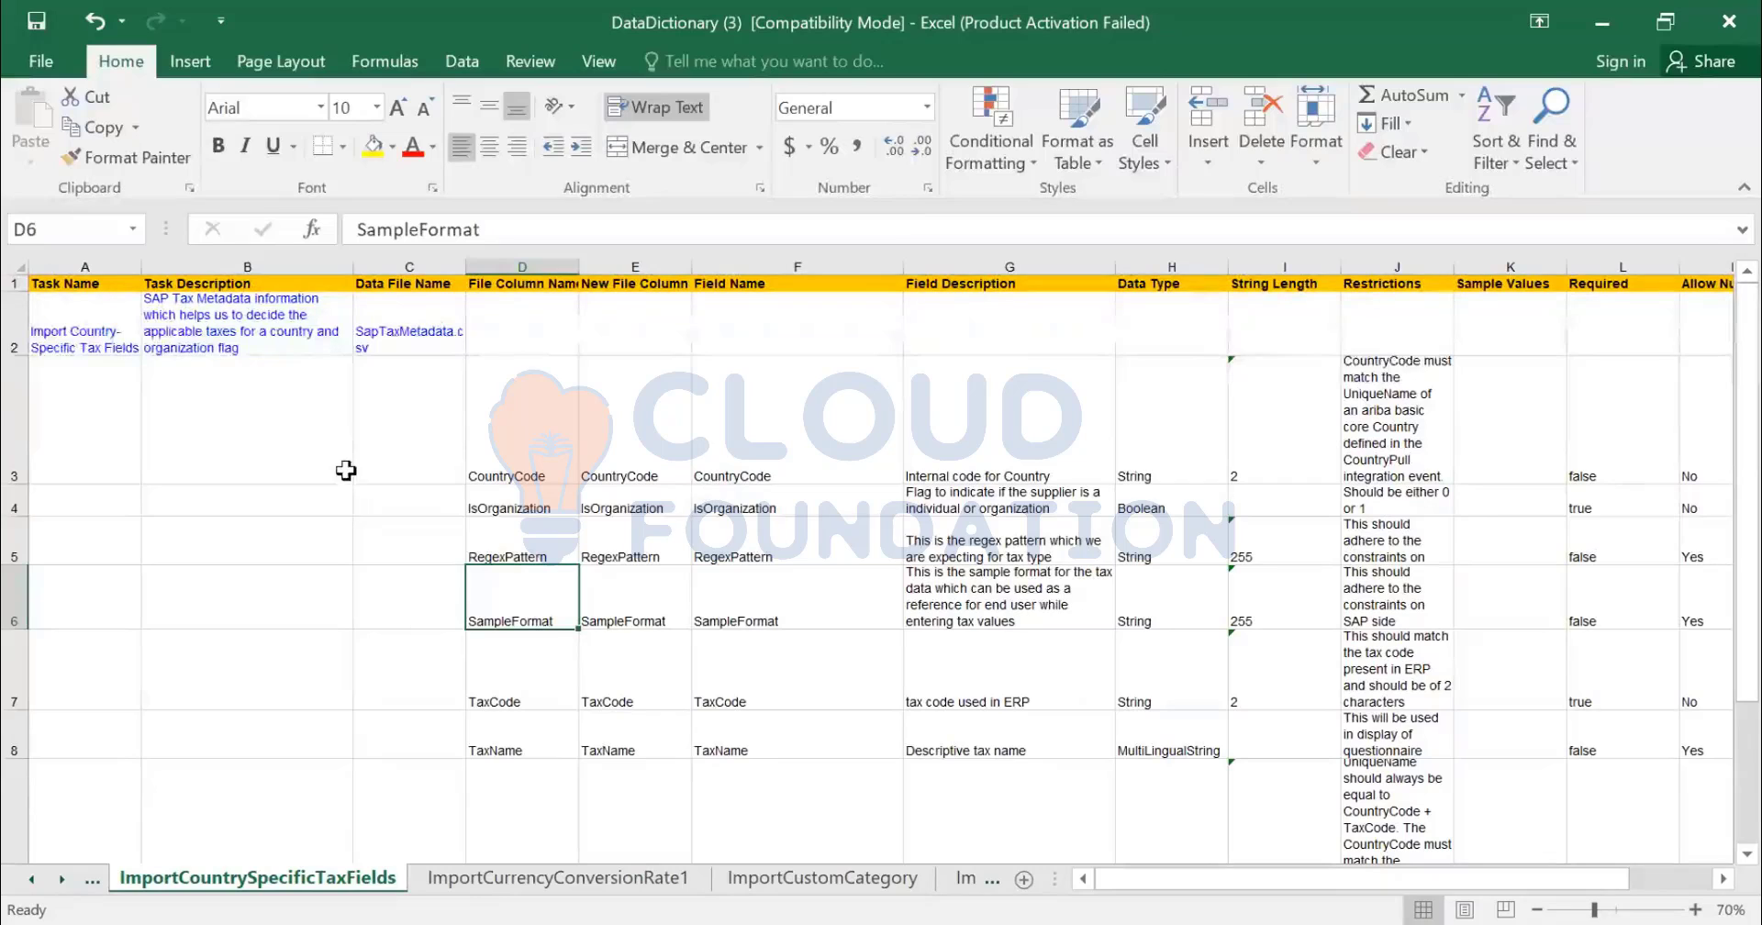
- Browse back through the earlier ImportCountrySpecific sheet tabs
click(93, 883)
right_click(103, 879)
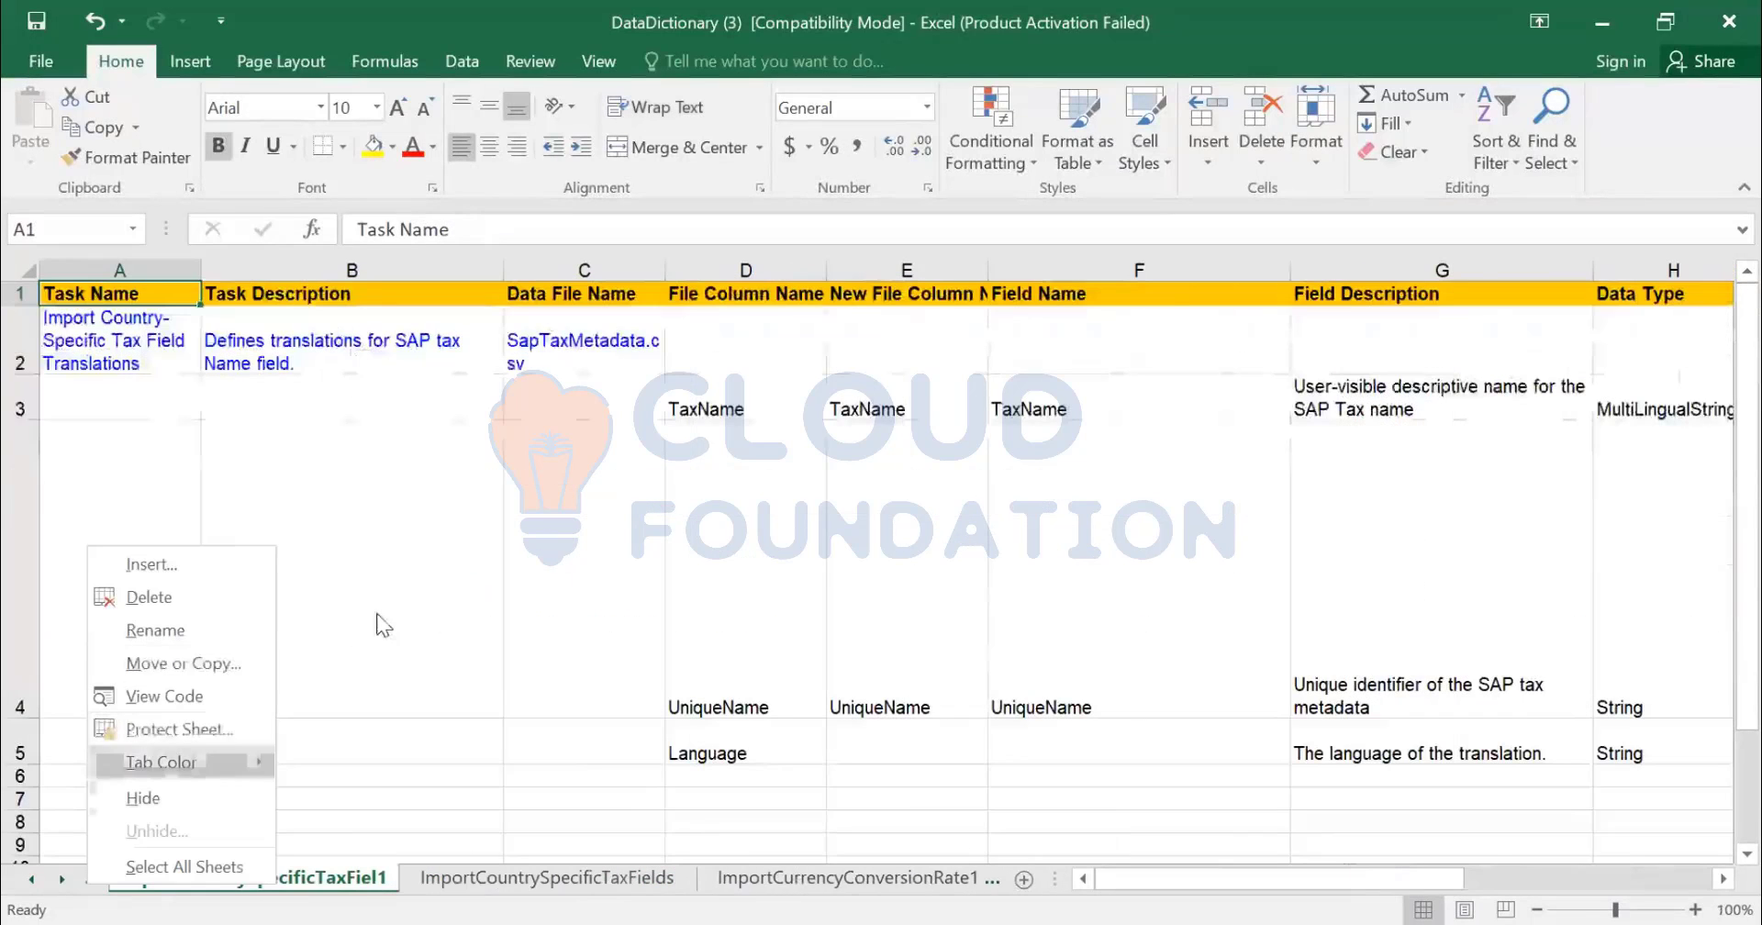
key(Escape)
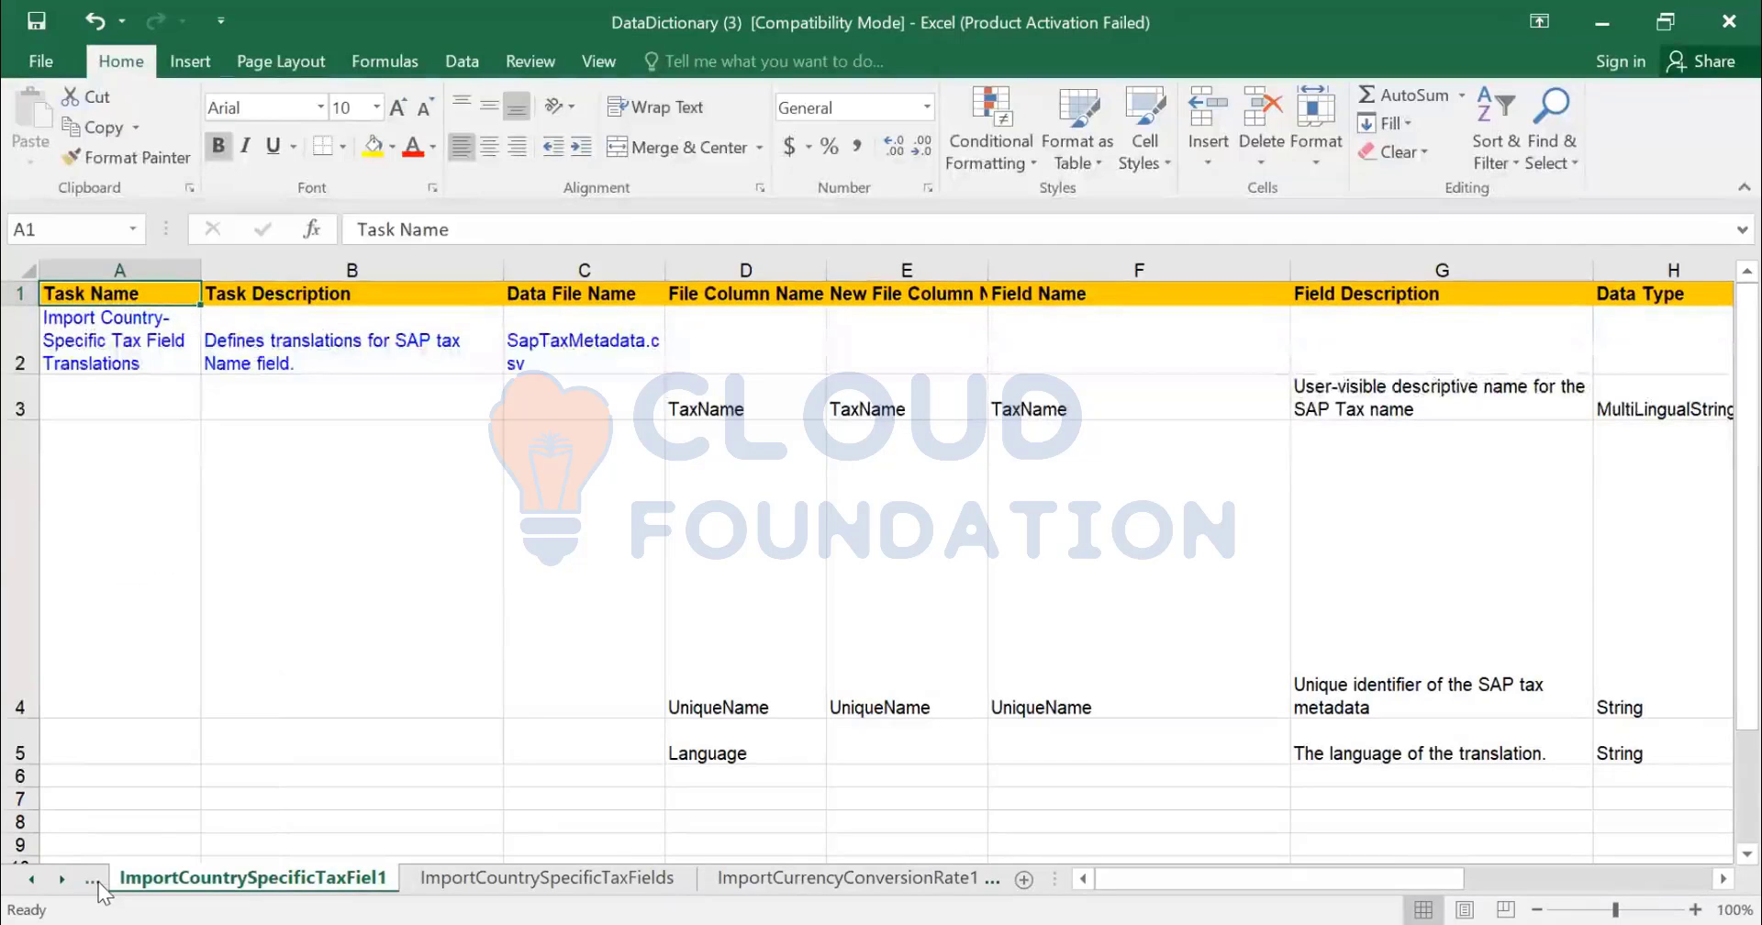
click(93, 880)
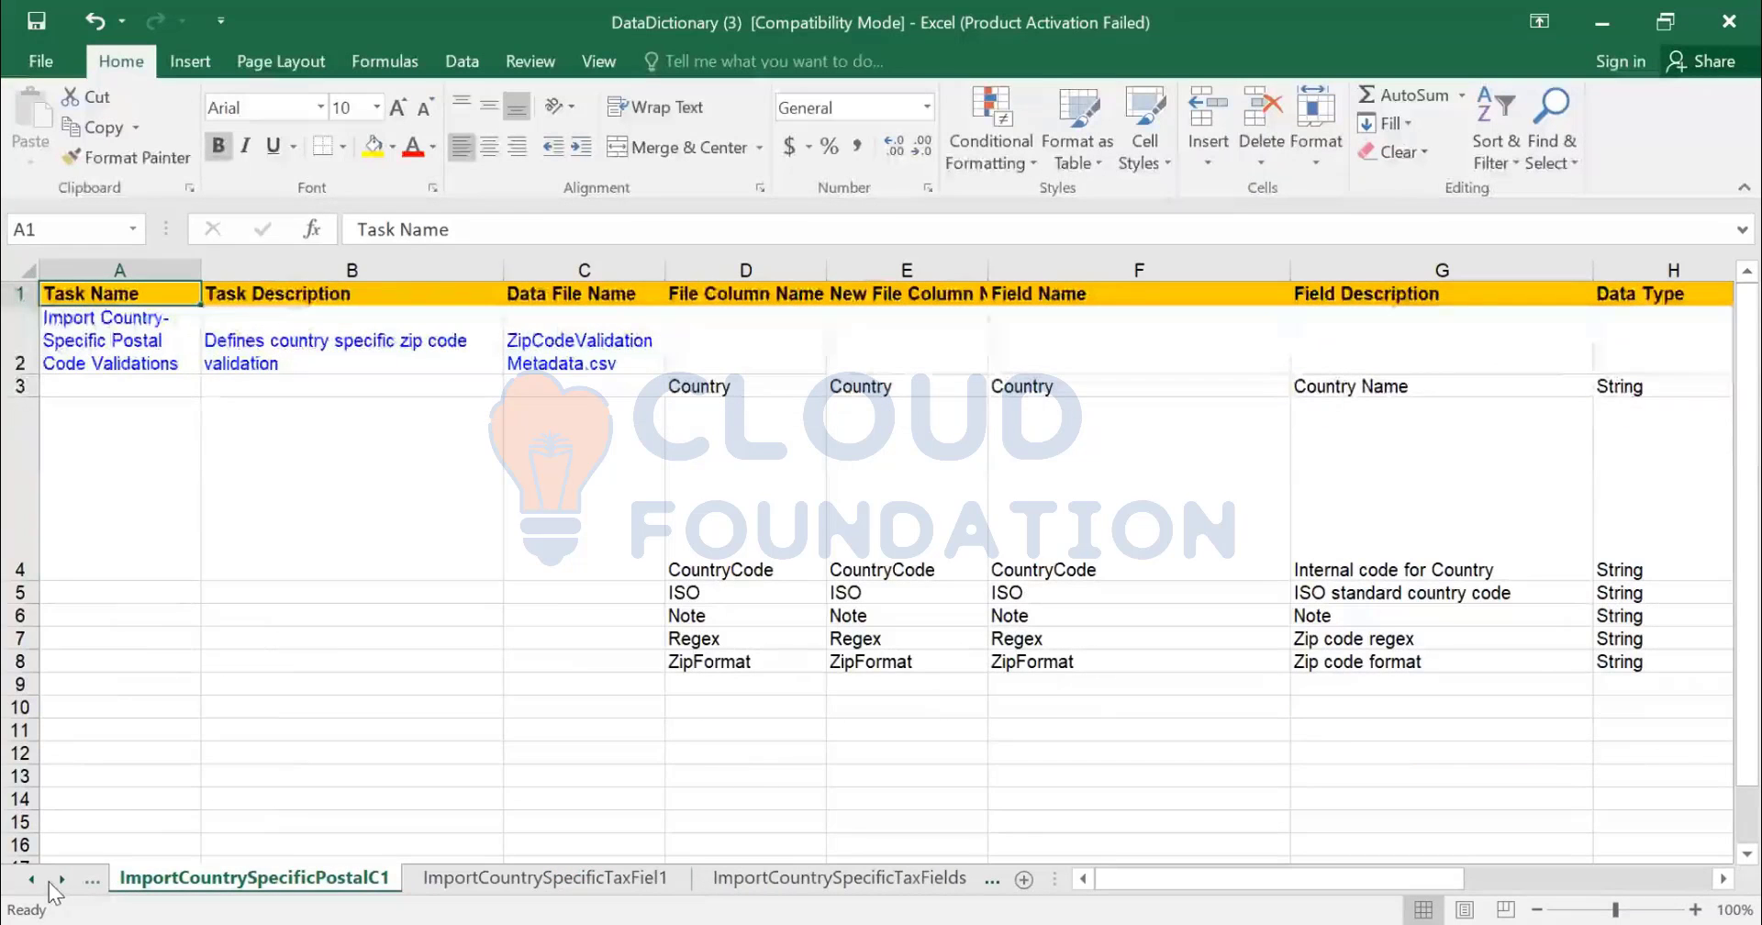
right_click(53, 884)
key(Escape)
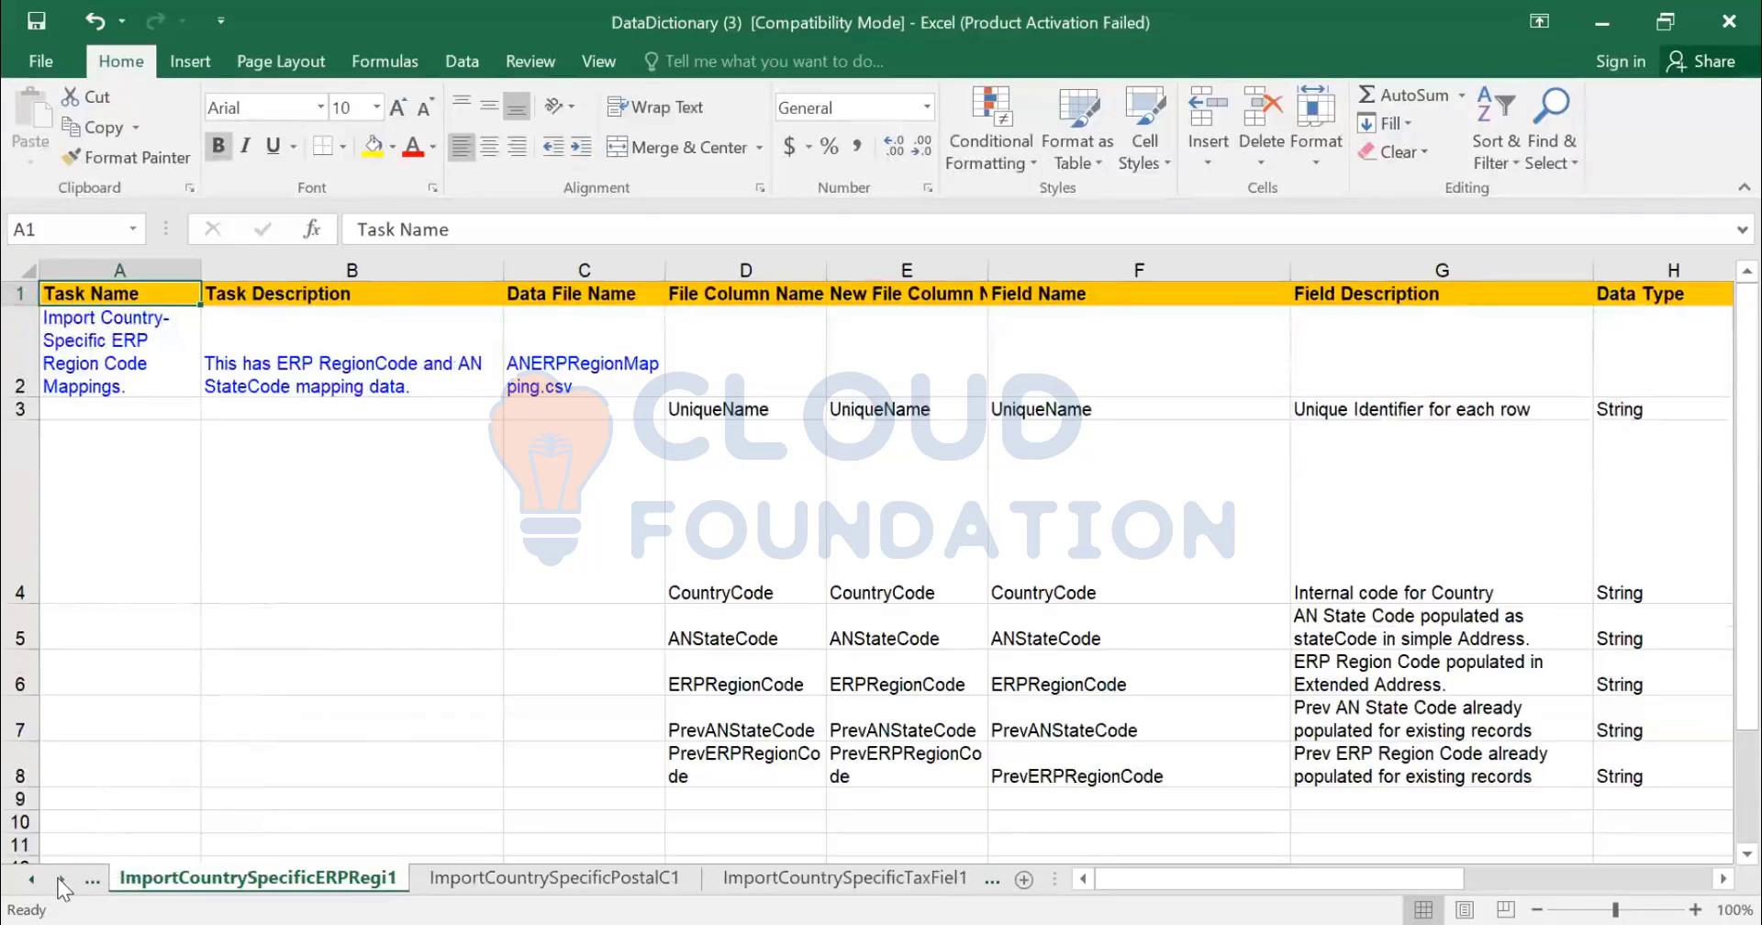
- List all workbook sheets in the Activate dialog and select Indexes
right_click(57, 881)
drag(422, 512, 427, 831)
click(115, 844)
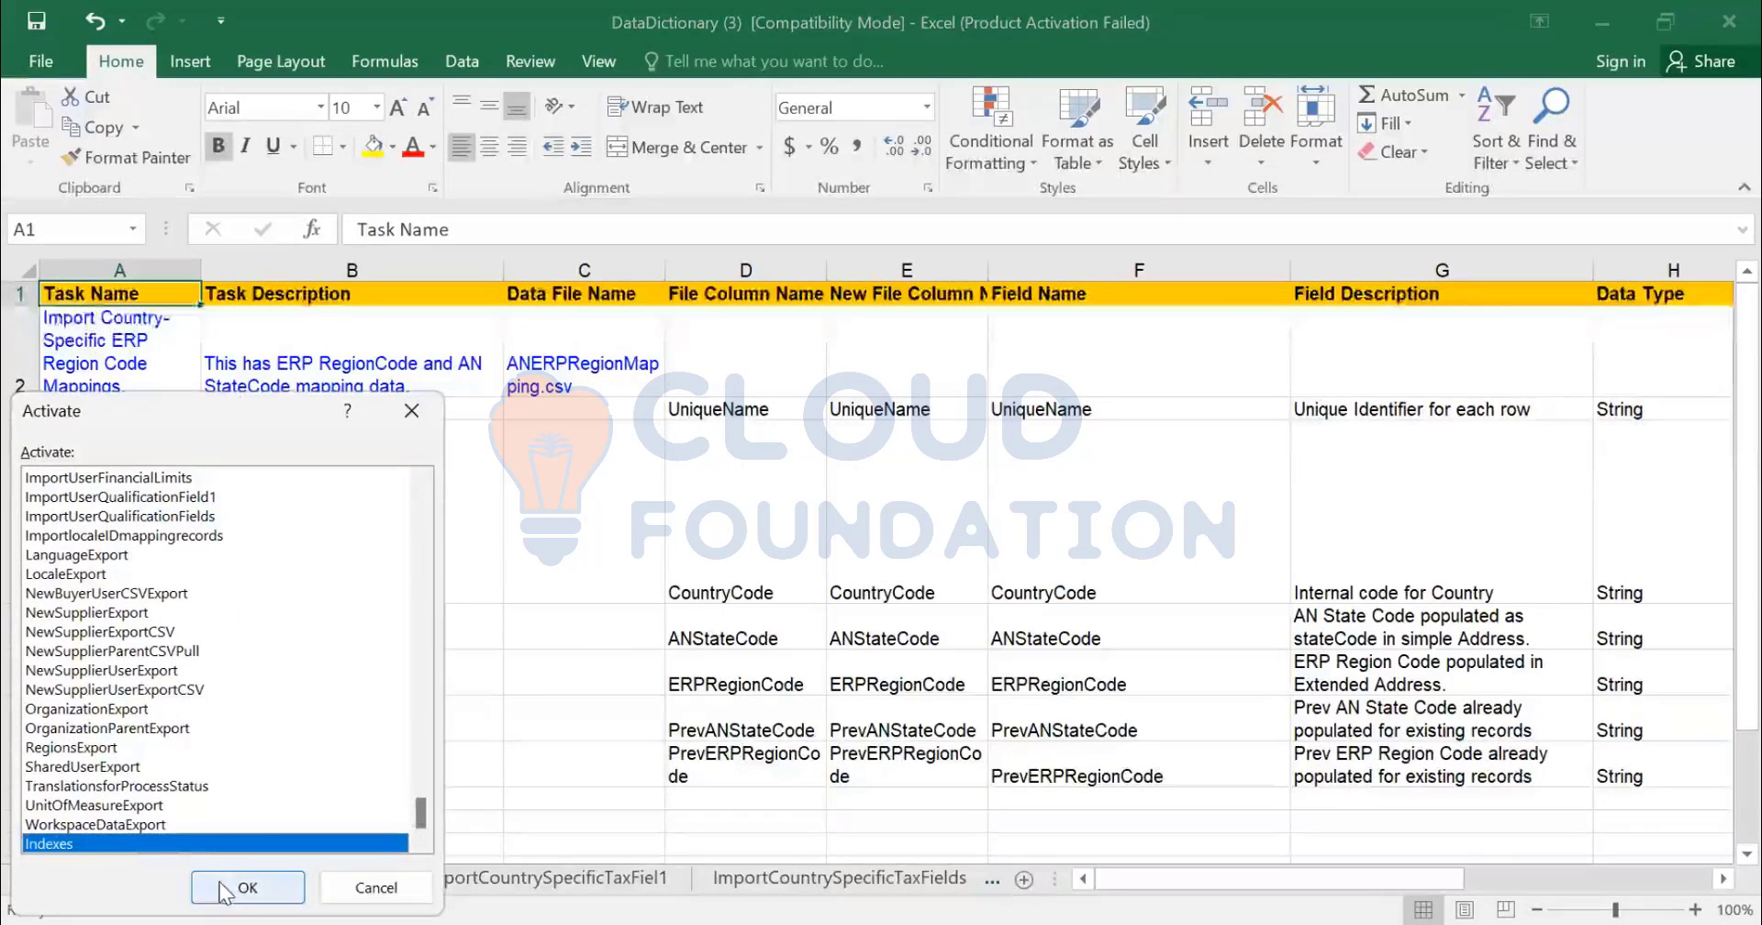
- Go to the Indexes sheet and scroll through its list of task hyperlinks
key(Return)
scroll(312, 550, up, 20)
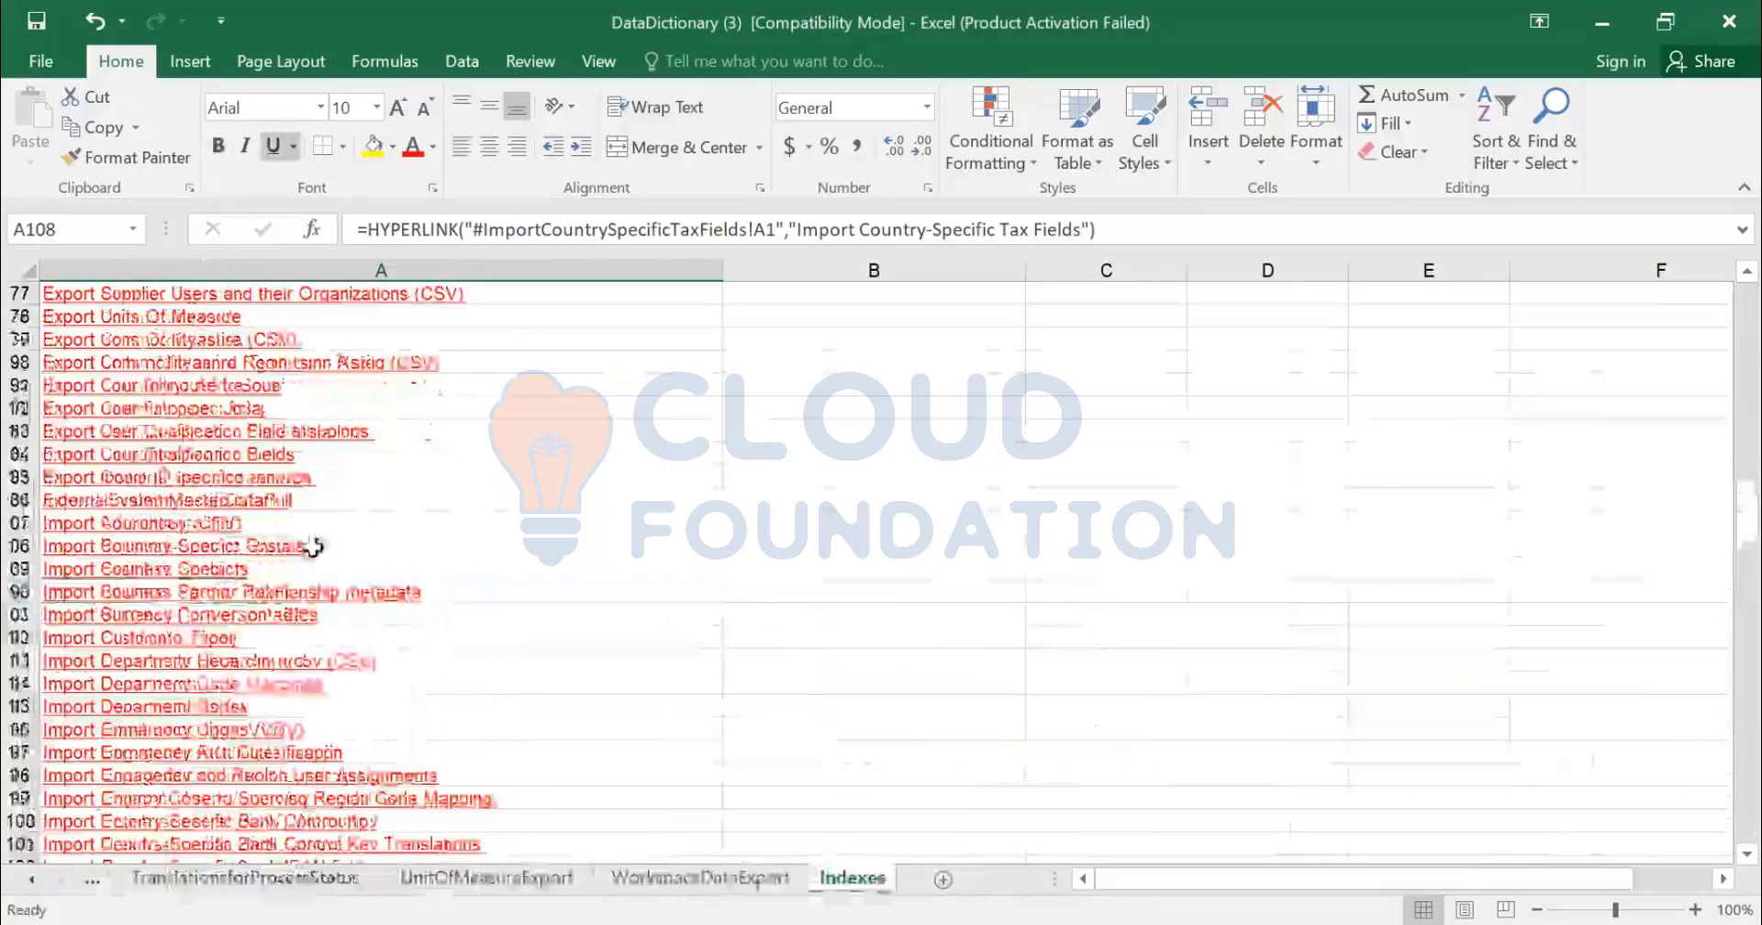
scroll(312, 550, up, 3)
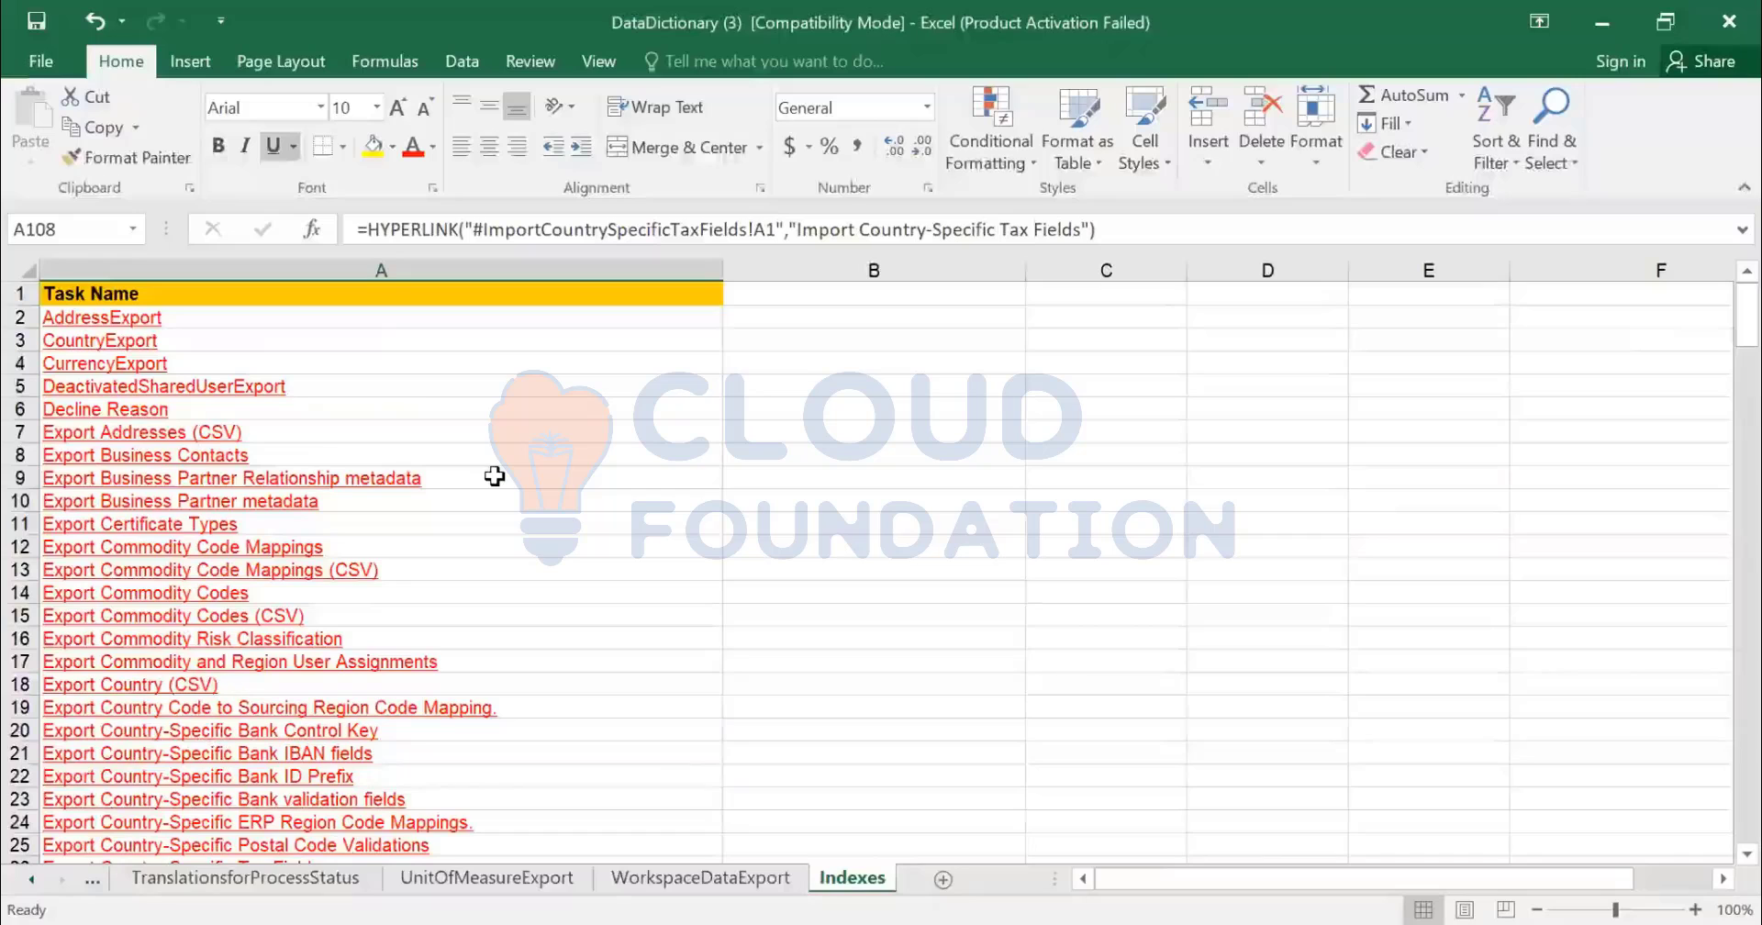
key(ctrl+f)
key(Escape)
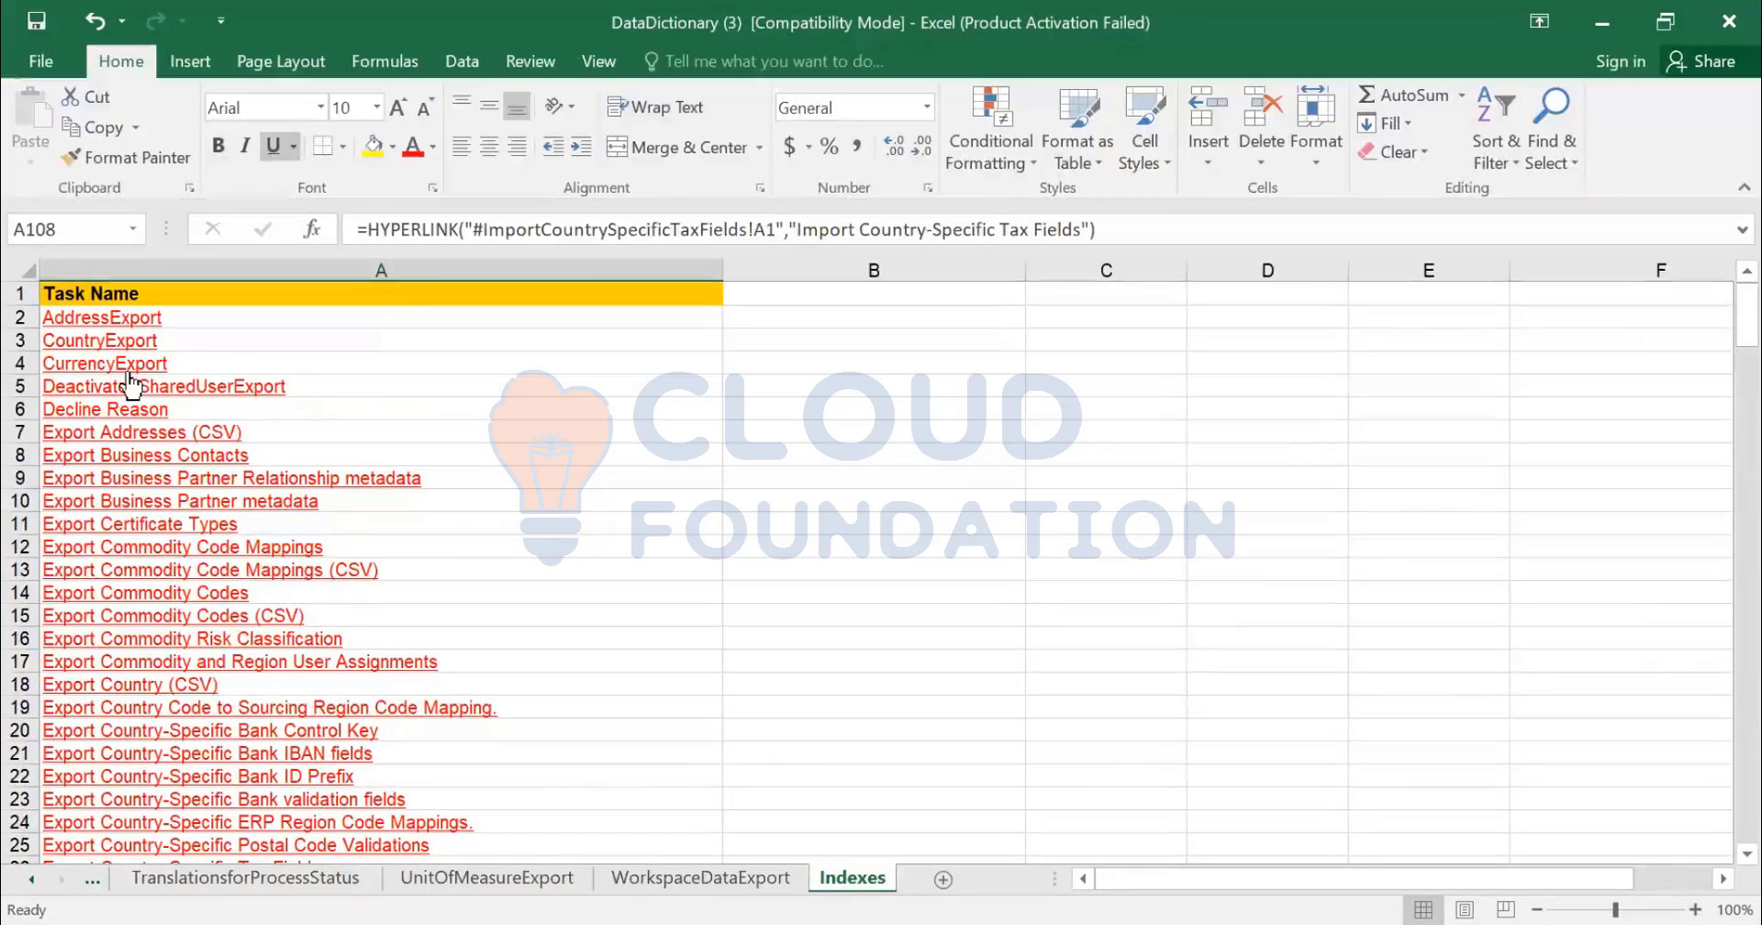
scroll(256, 555, down, 8)
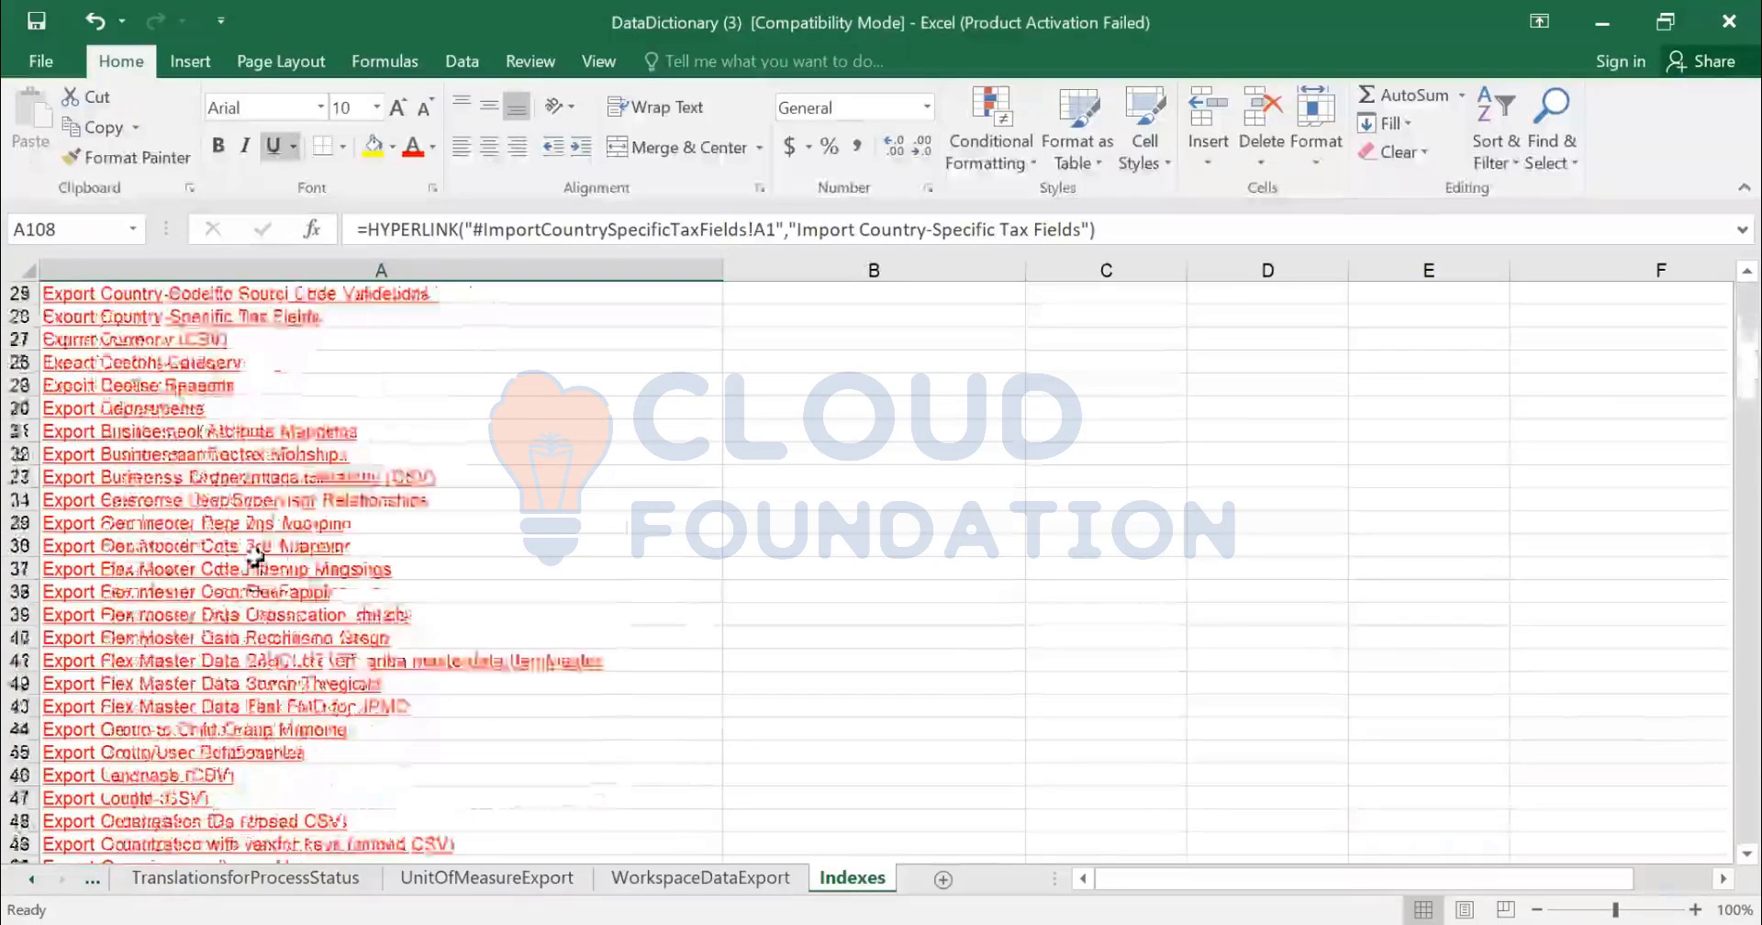
scroll(255, 556, down, 15)
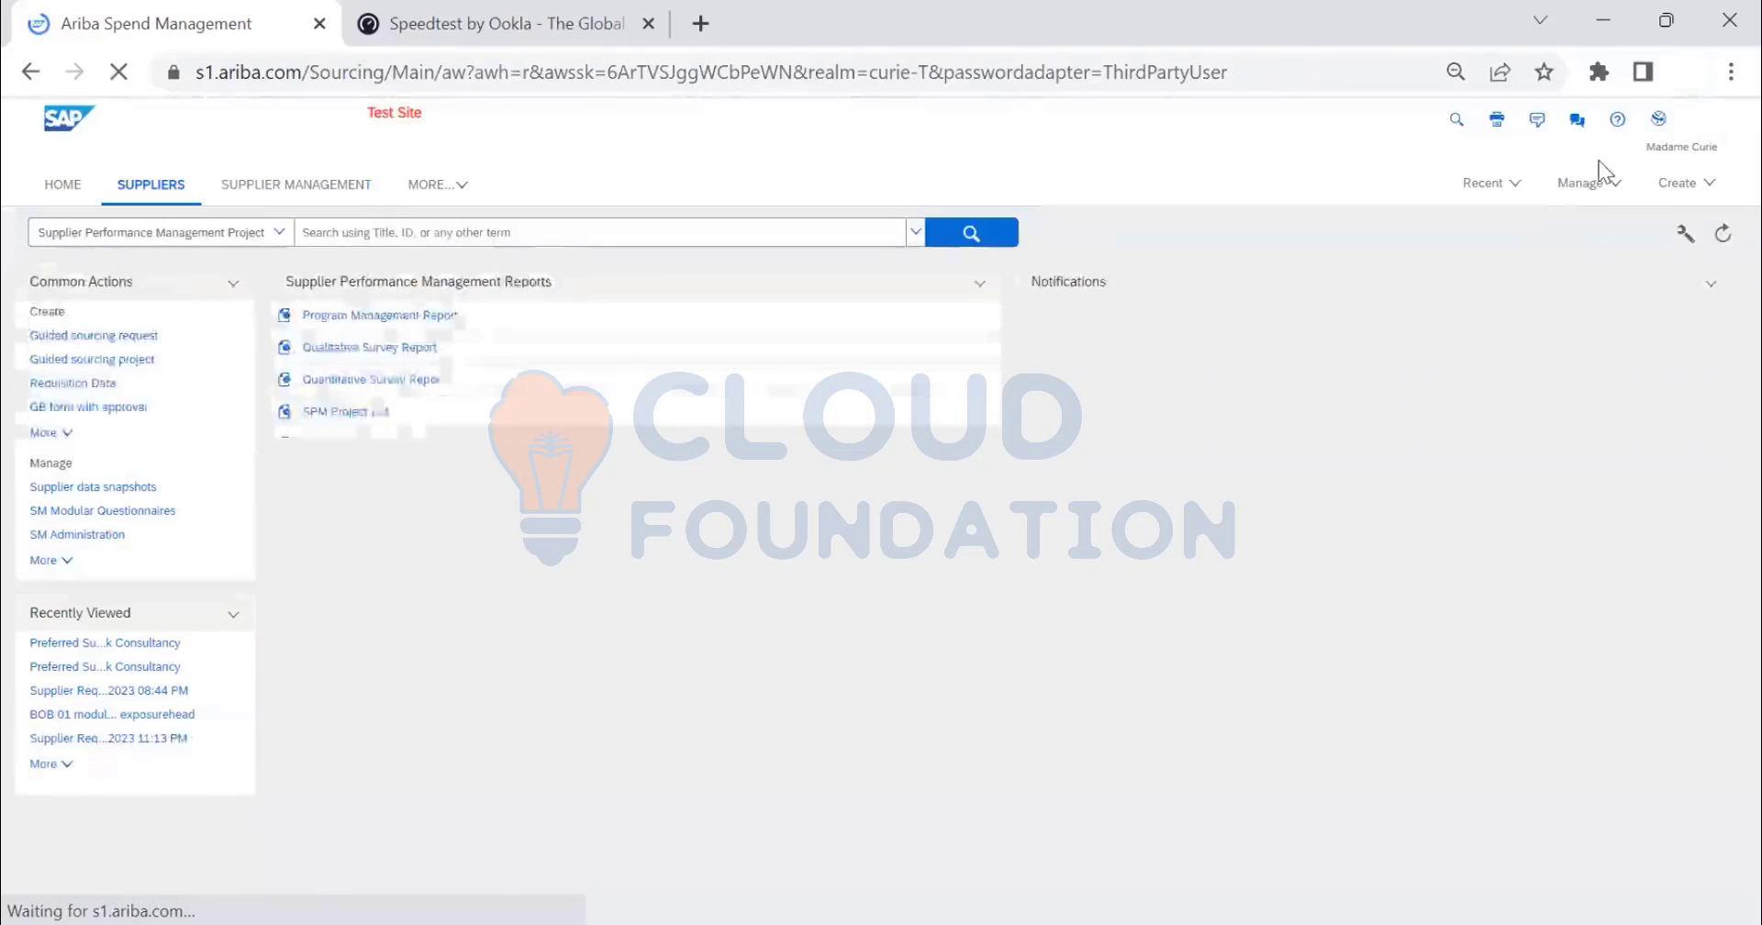
- Use Manage > SM Administration to reach the import page with File type Suppliers
click(1578, 184)
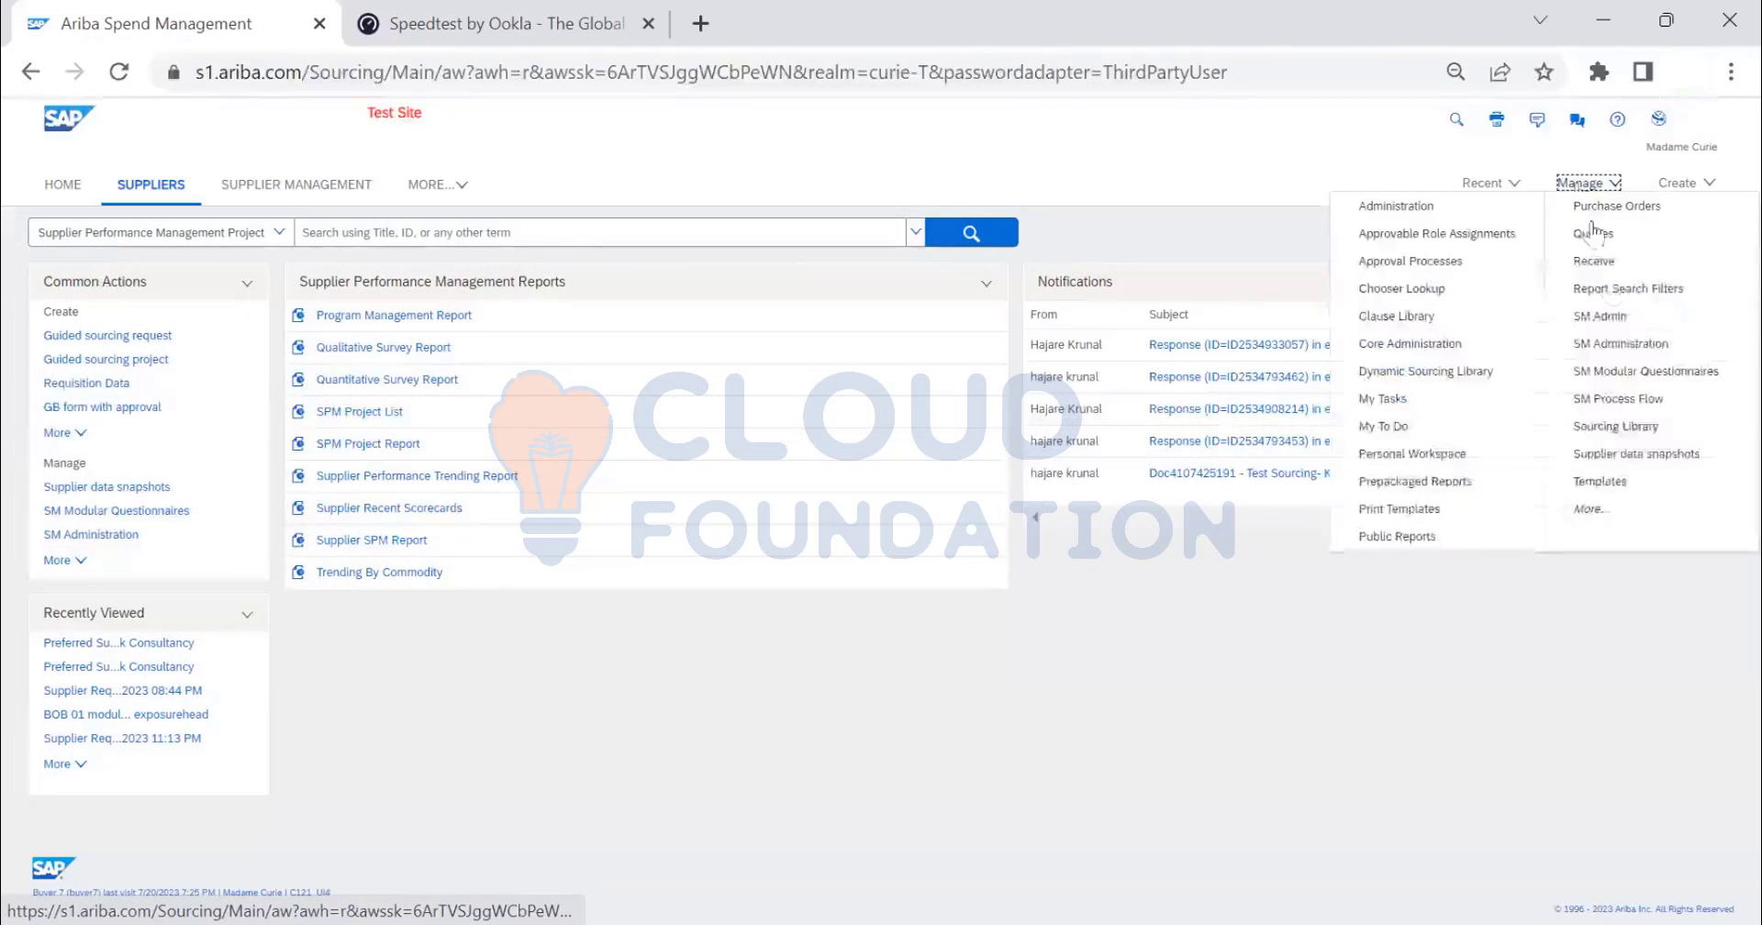
click(1615, 344)
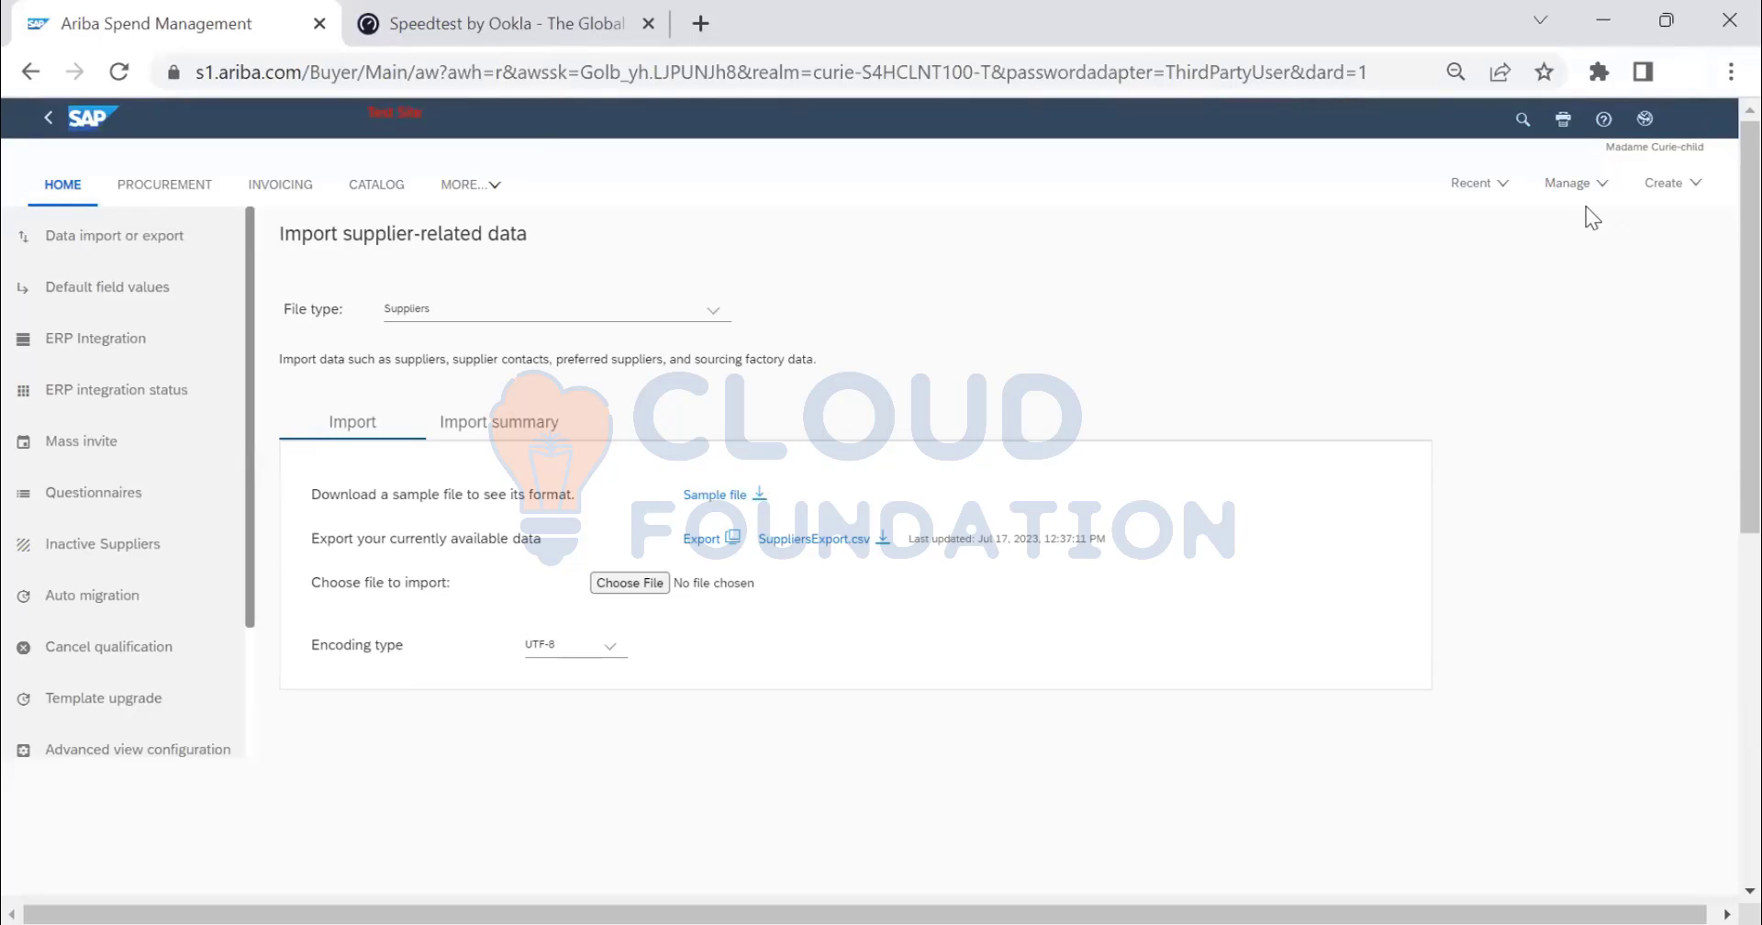
- Switch File type to Supplier contacts to check its import history, then go HOME
click(564, 315)
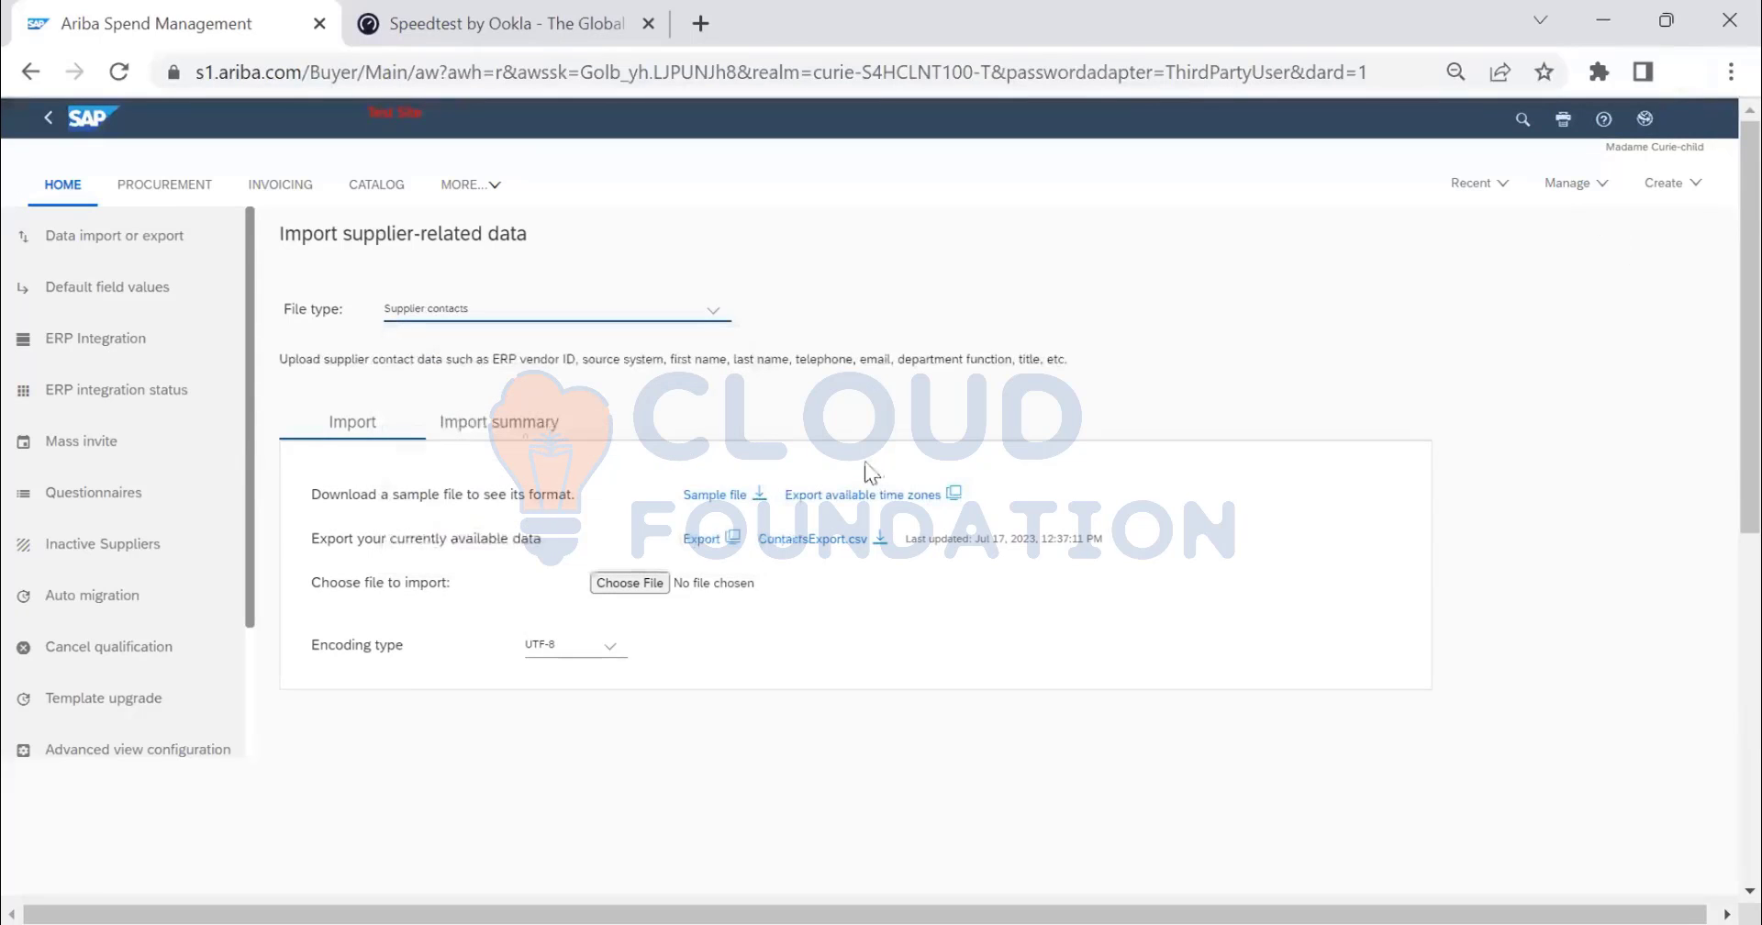
click(517, 433)
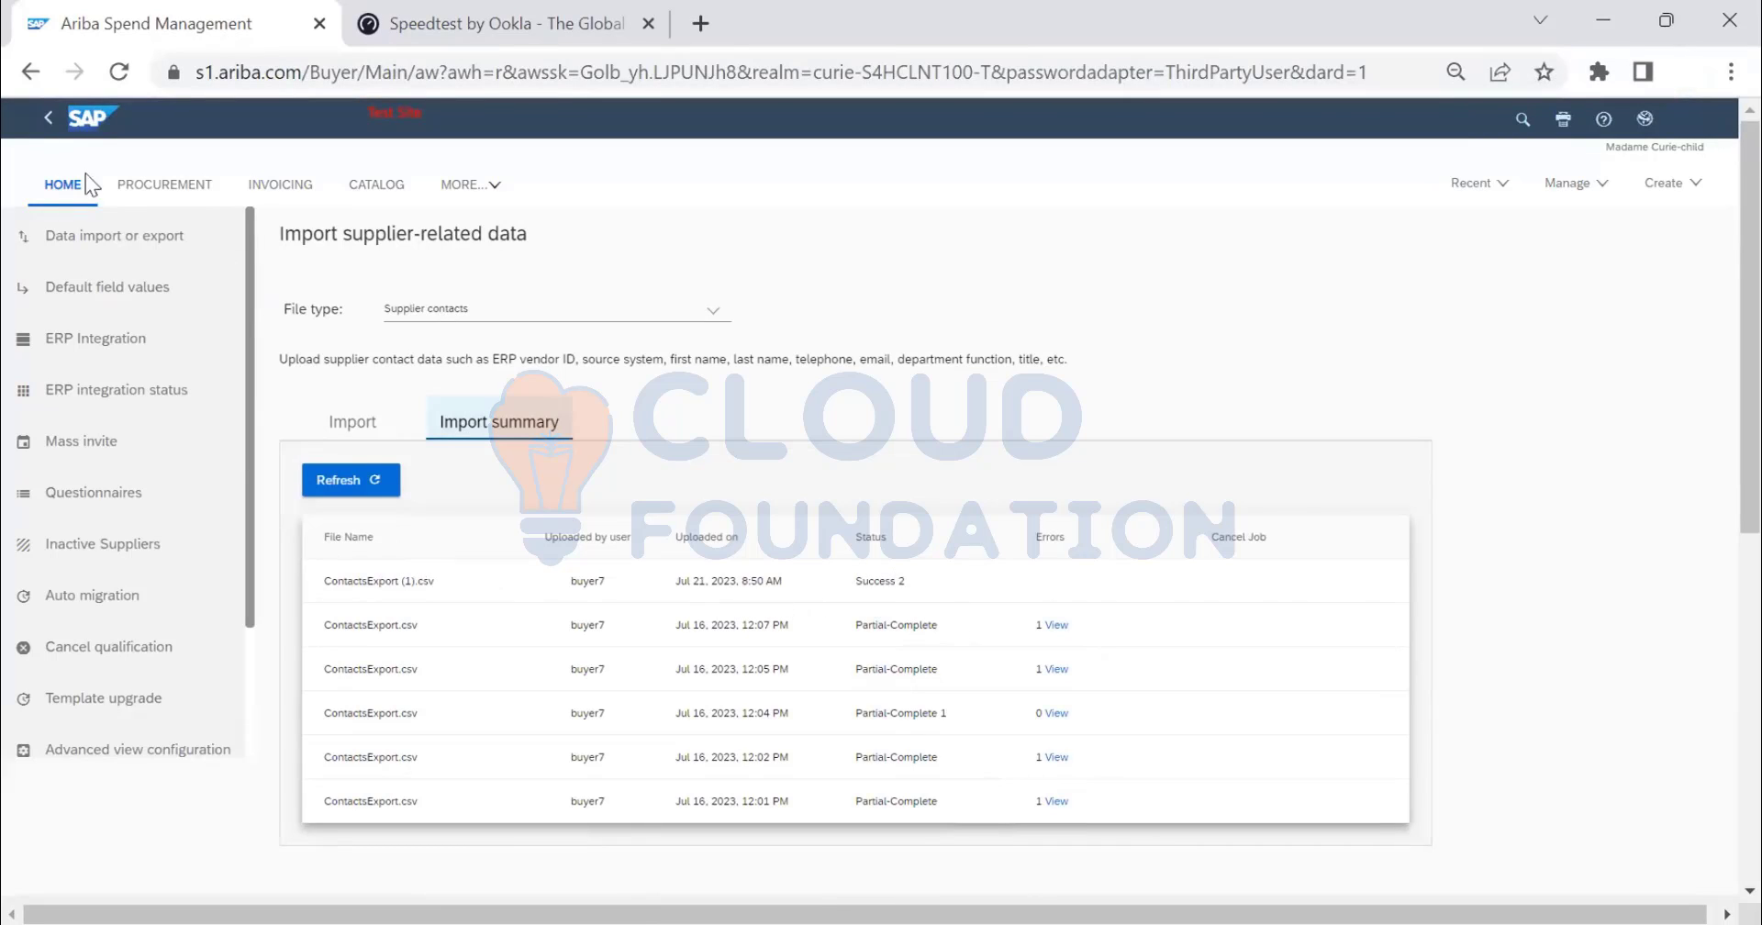
click(61, 185)
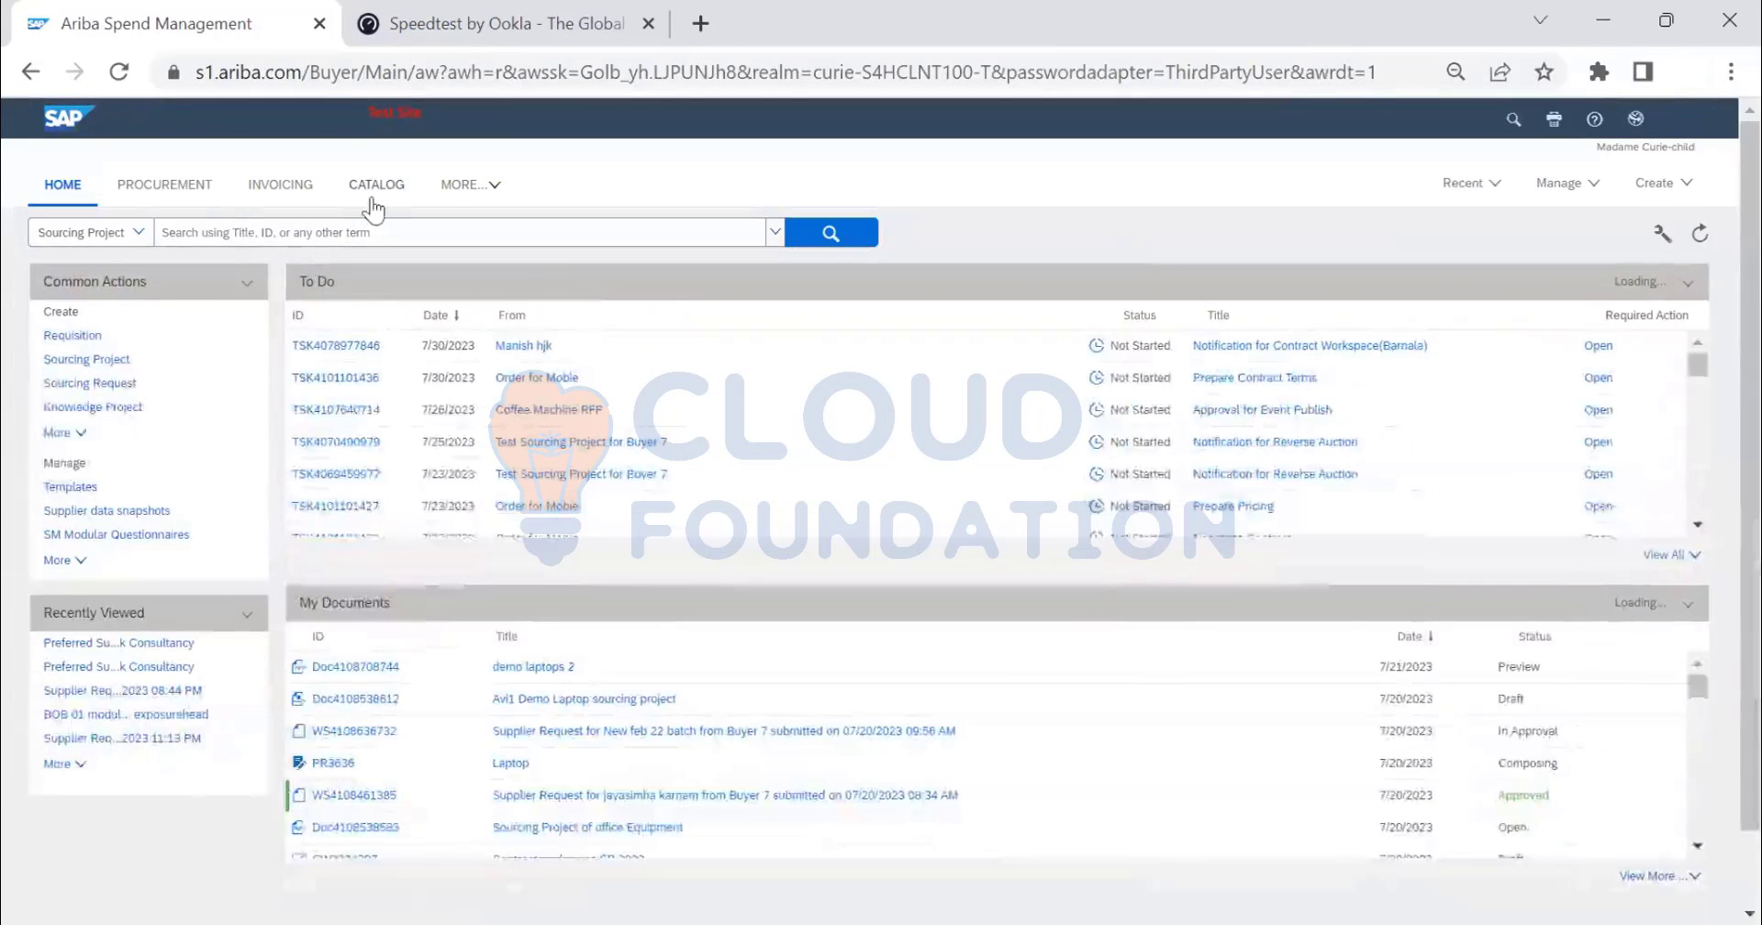
- Look through the MORE workspace and Create menus, then return via Manage > SM Administration
click(463, 185)
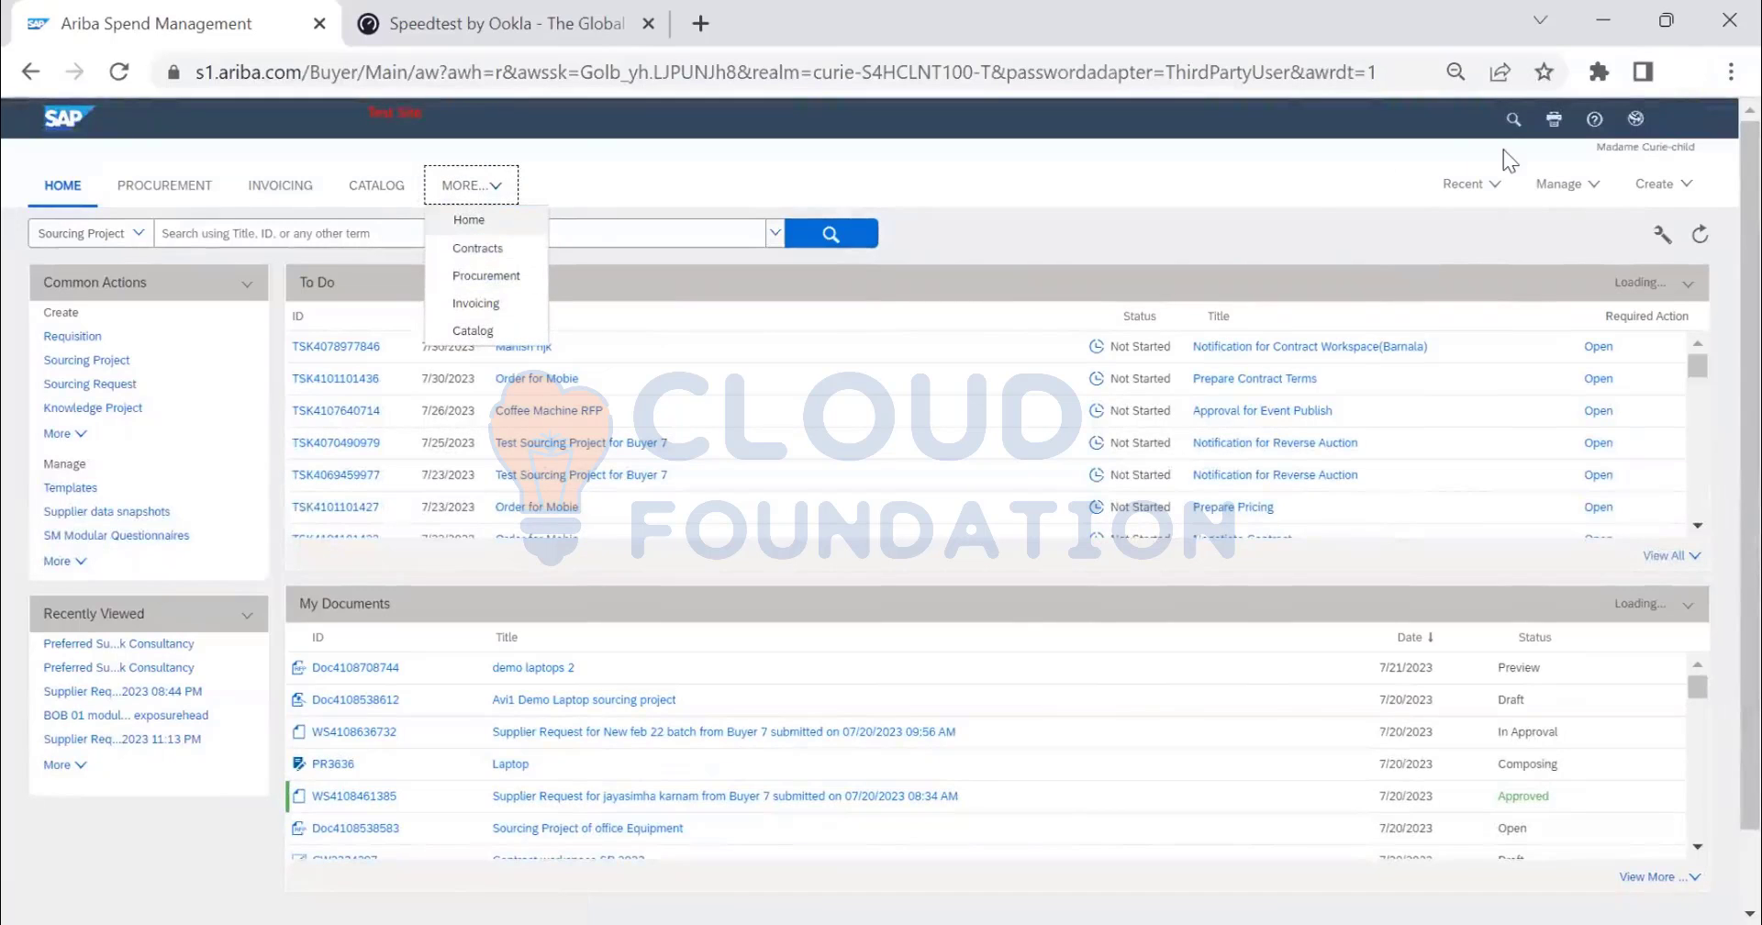
click(1289, 206)
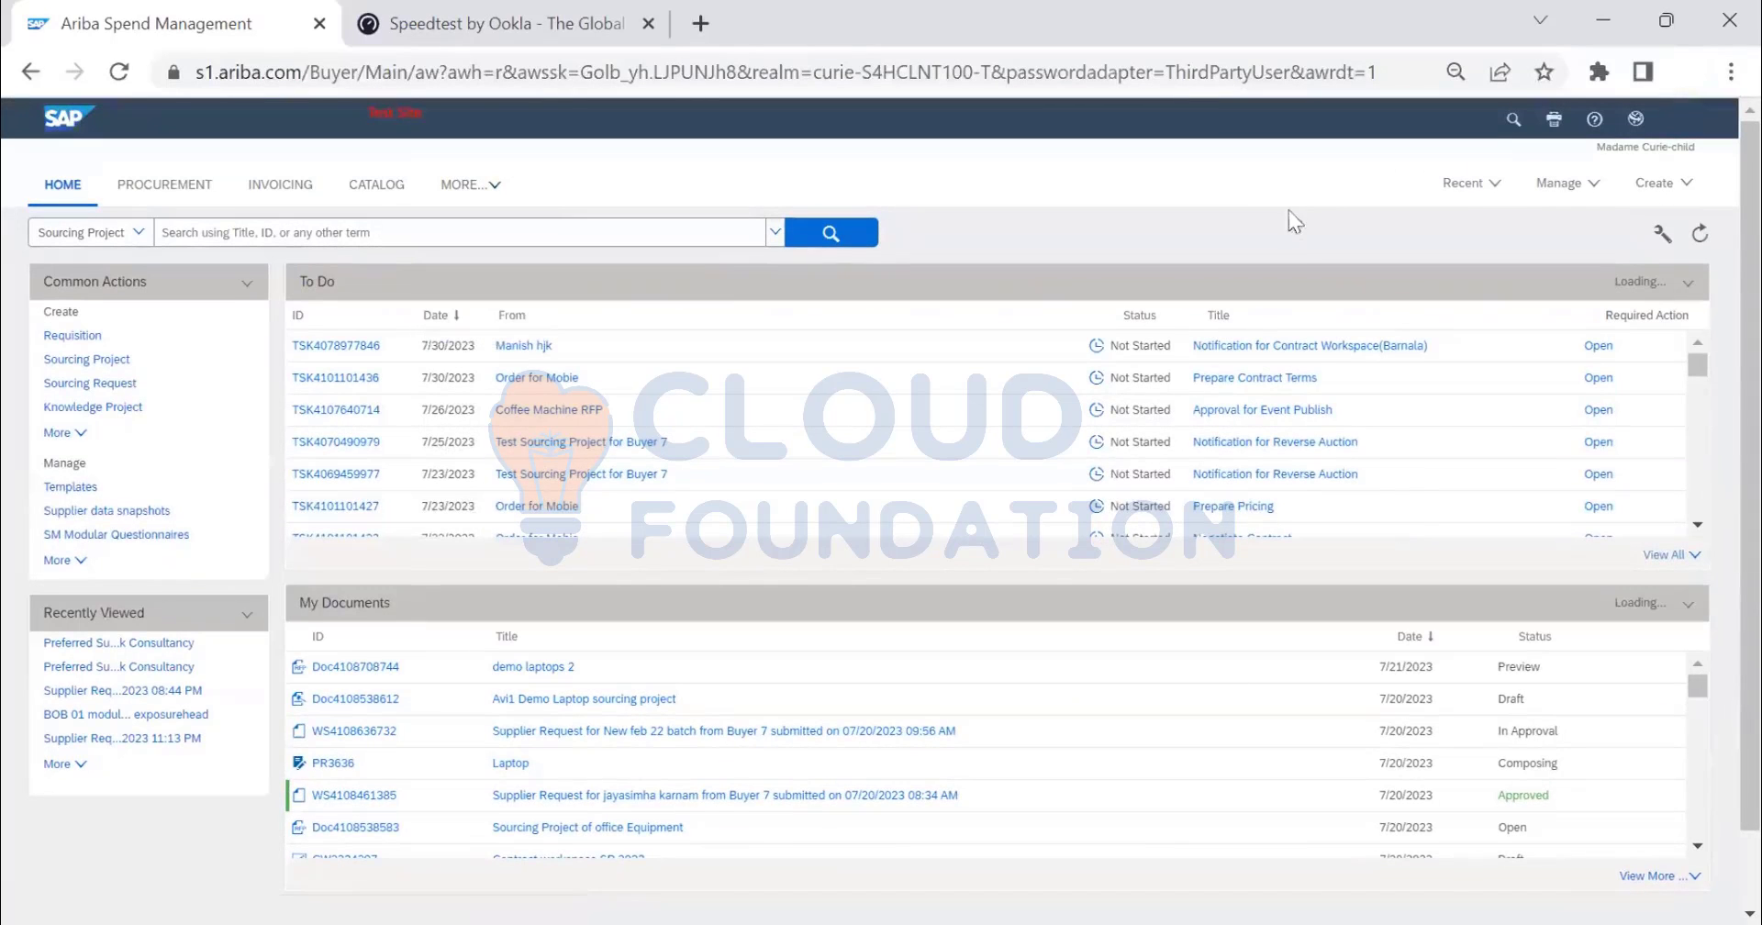
click(1655, 184)
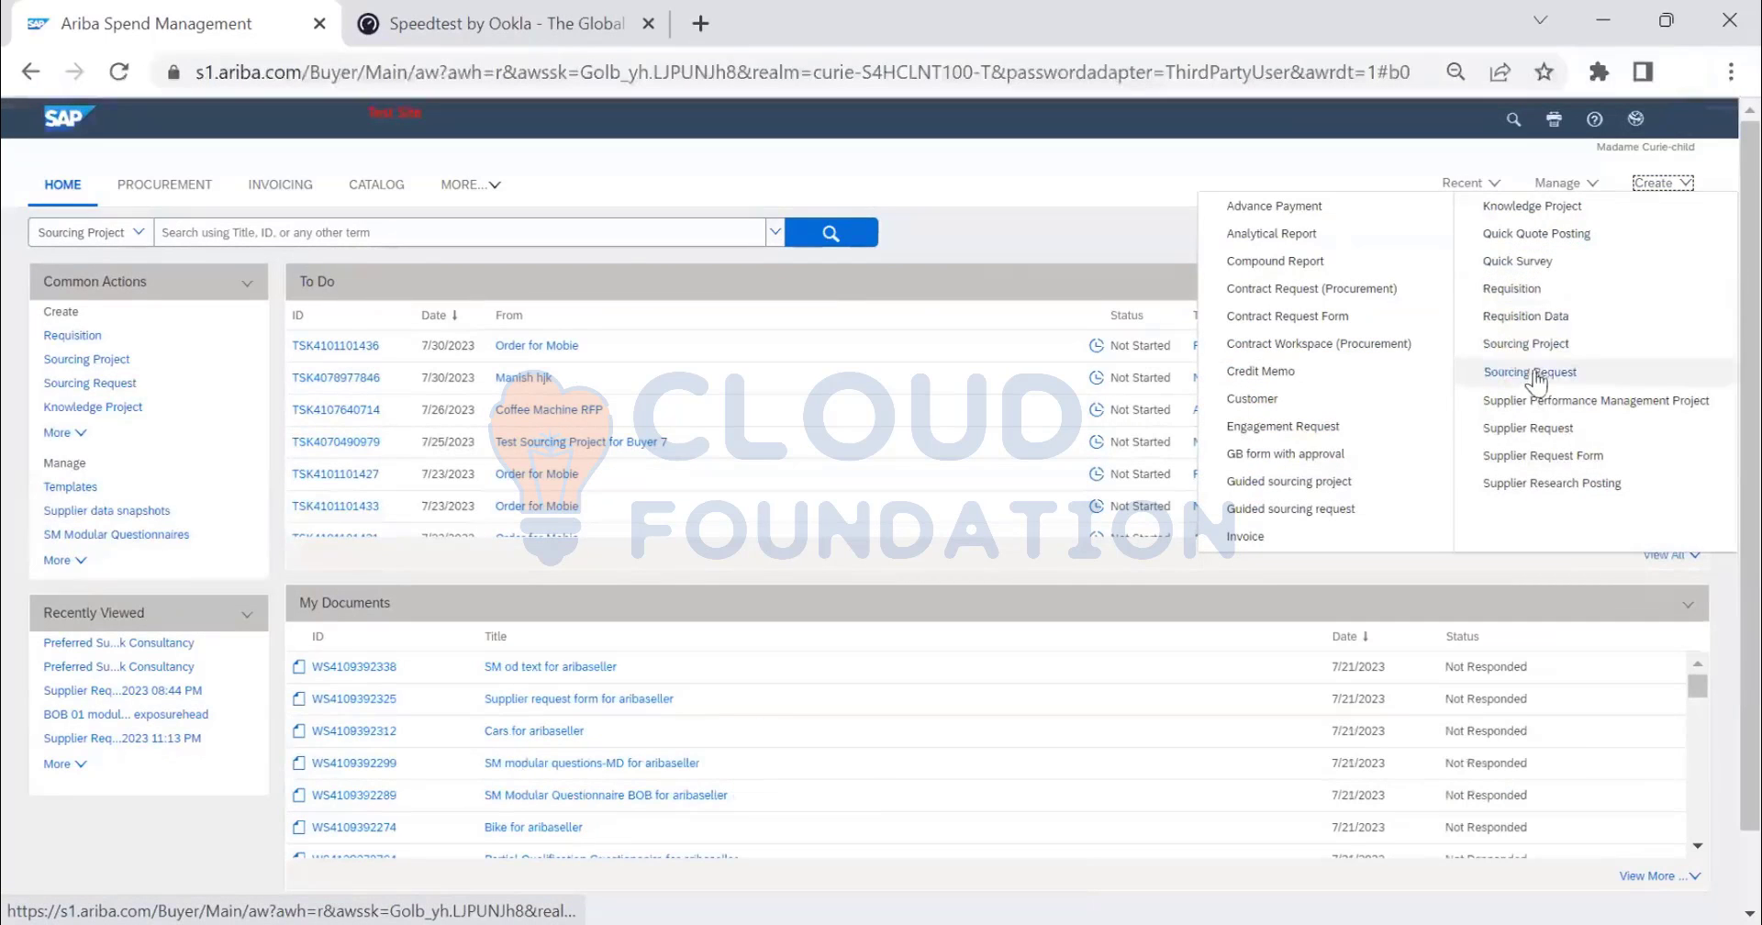
click(496, 188)
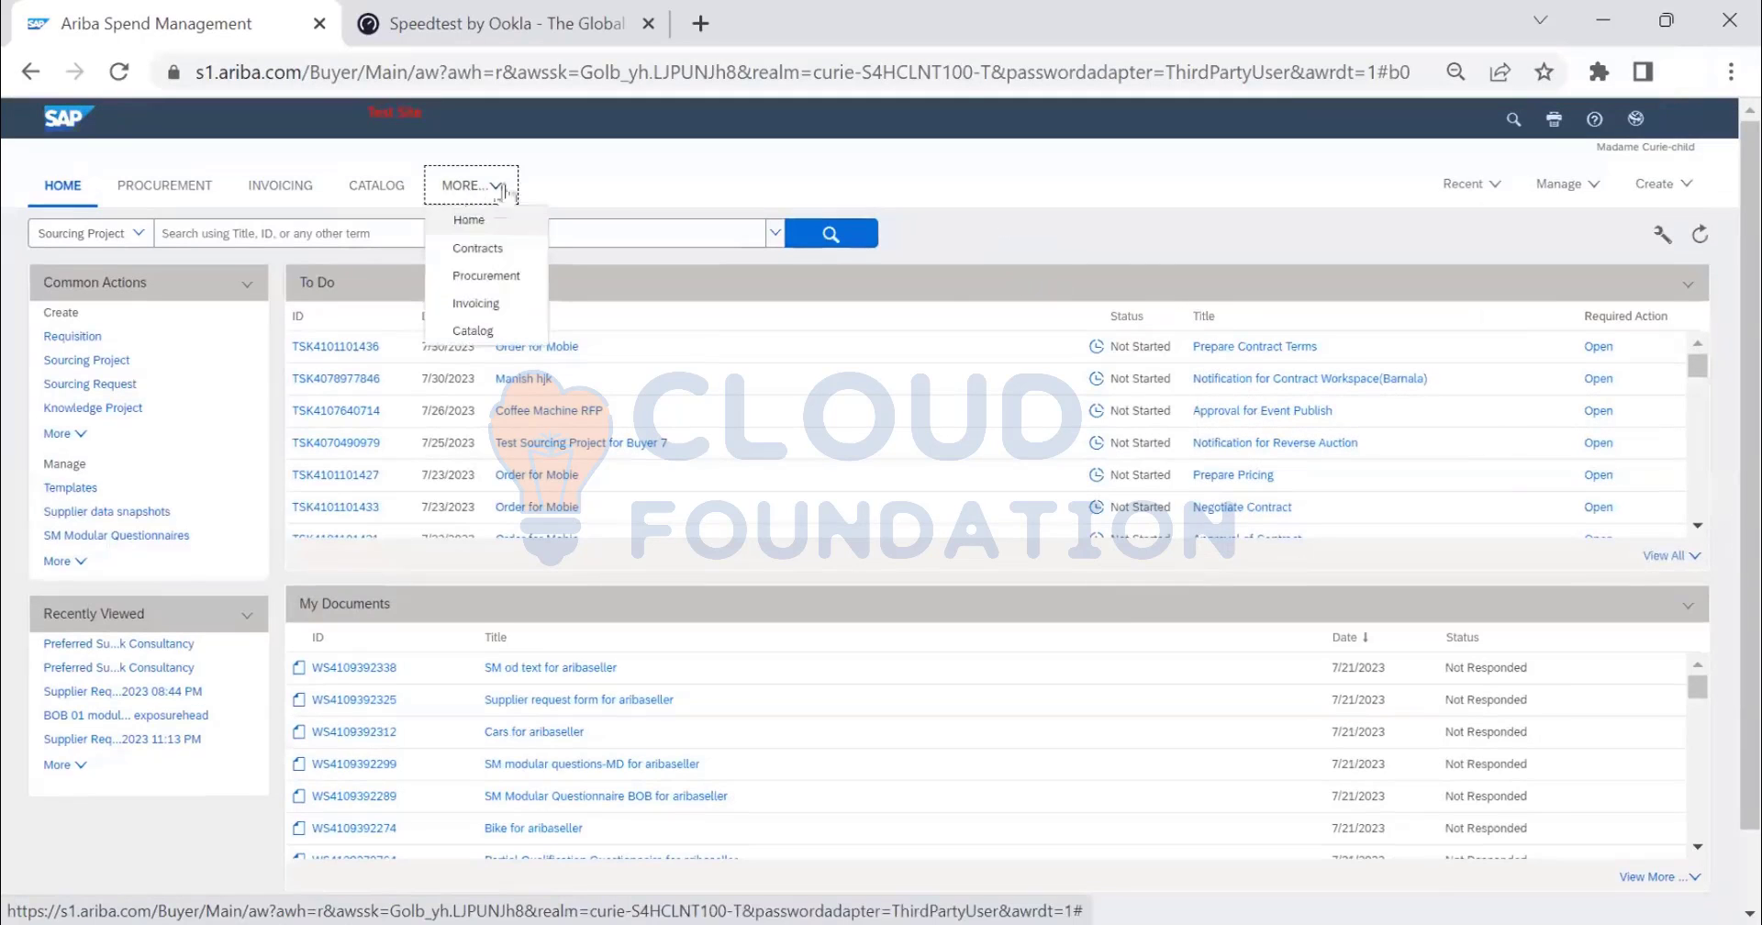
click(712, 180)
click(1558, 182)
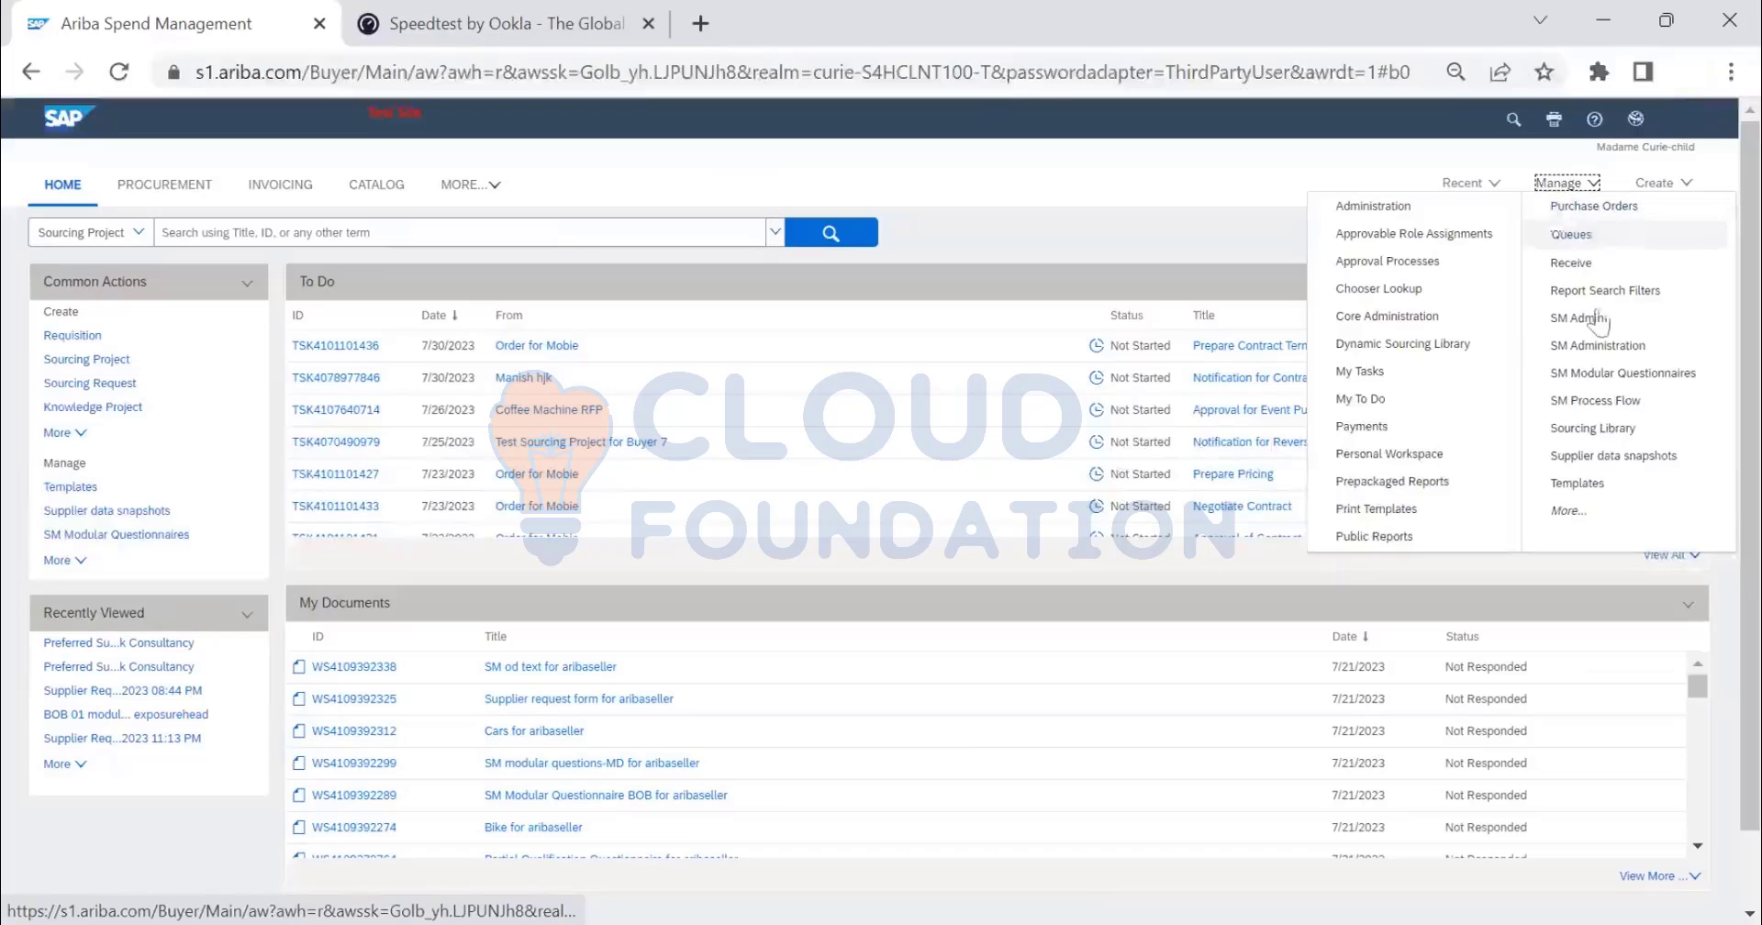
click(1599, 345)
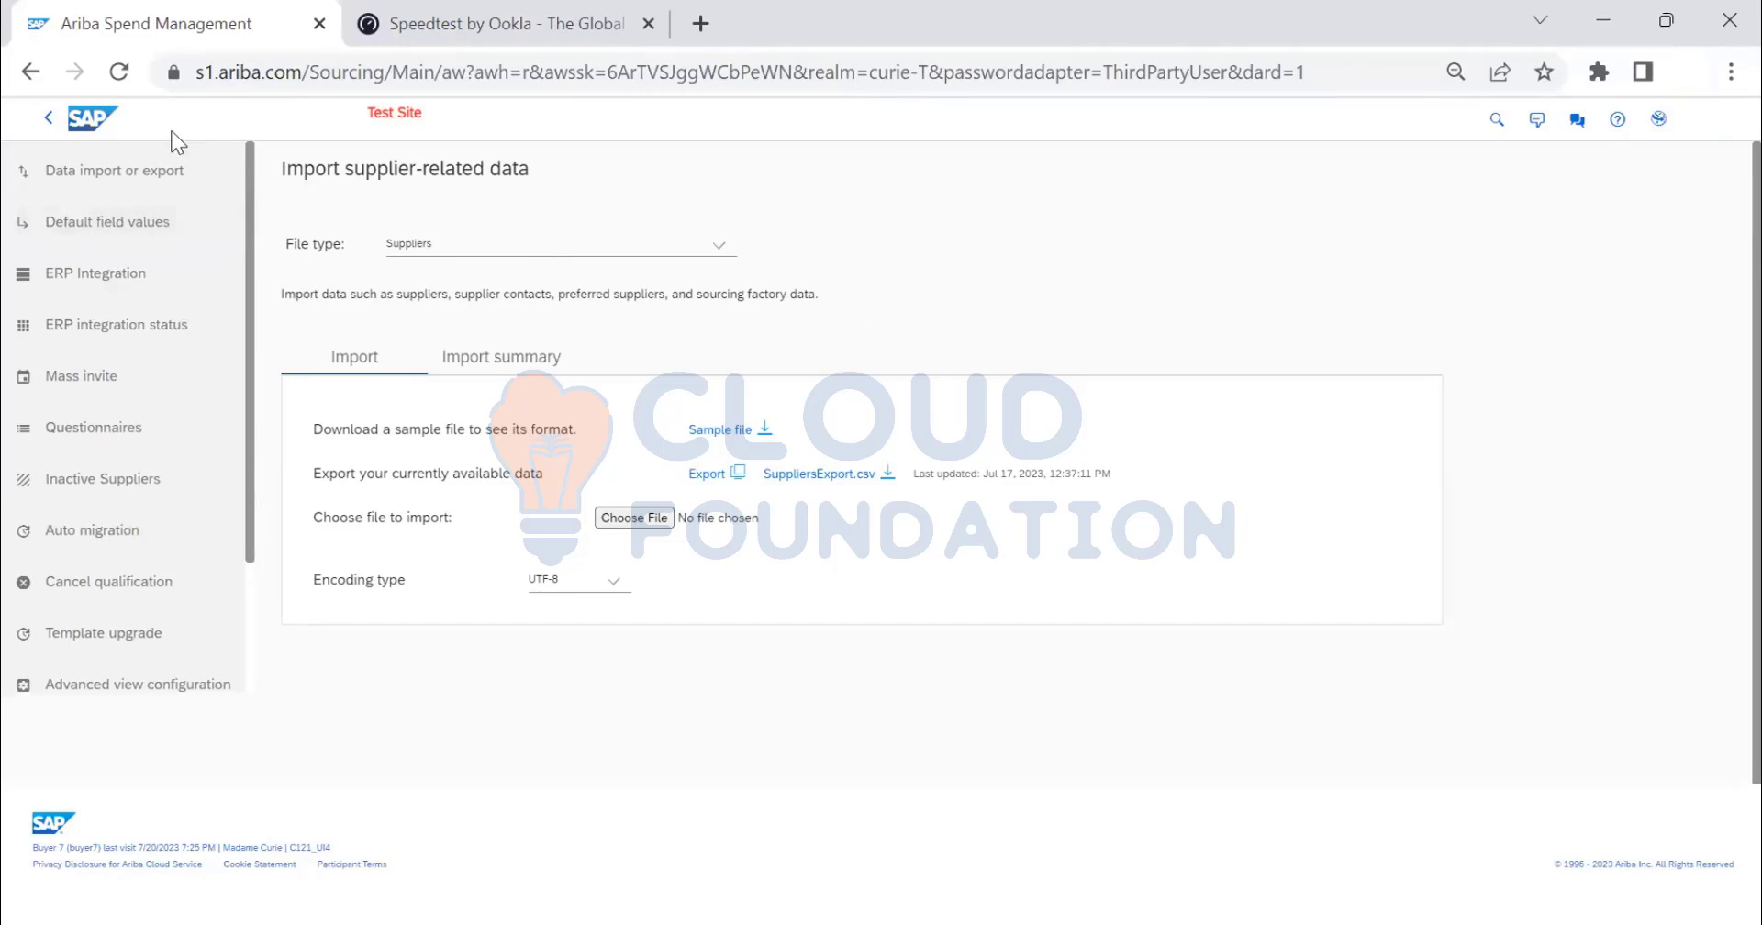
- Go home via the SAP logo and open the SUPPLIER MANAGEMENT tab's supplier request list
click(104, 121)
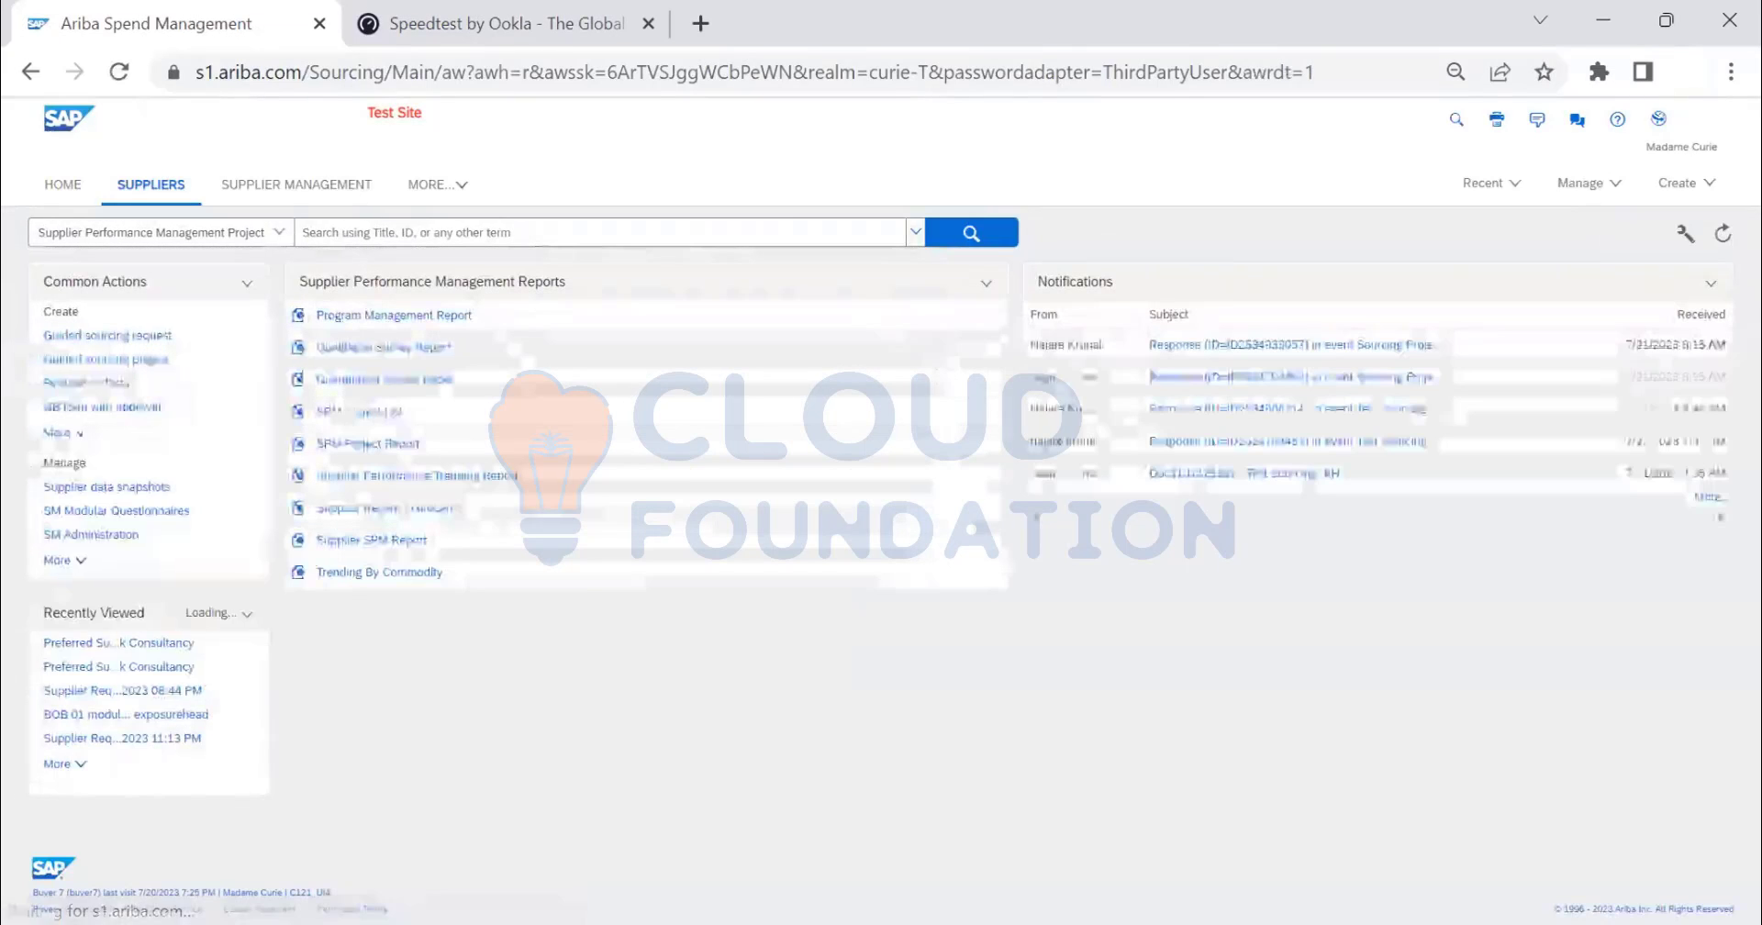
click(321, 193)
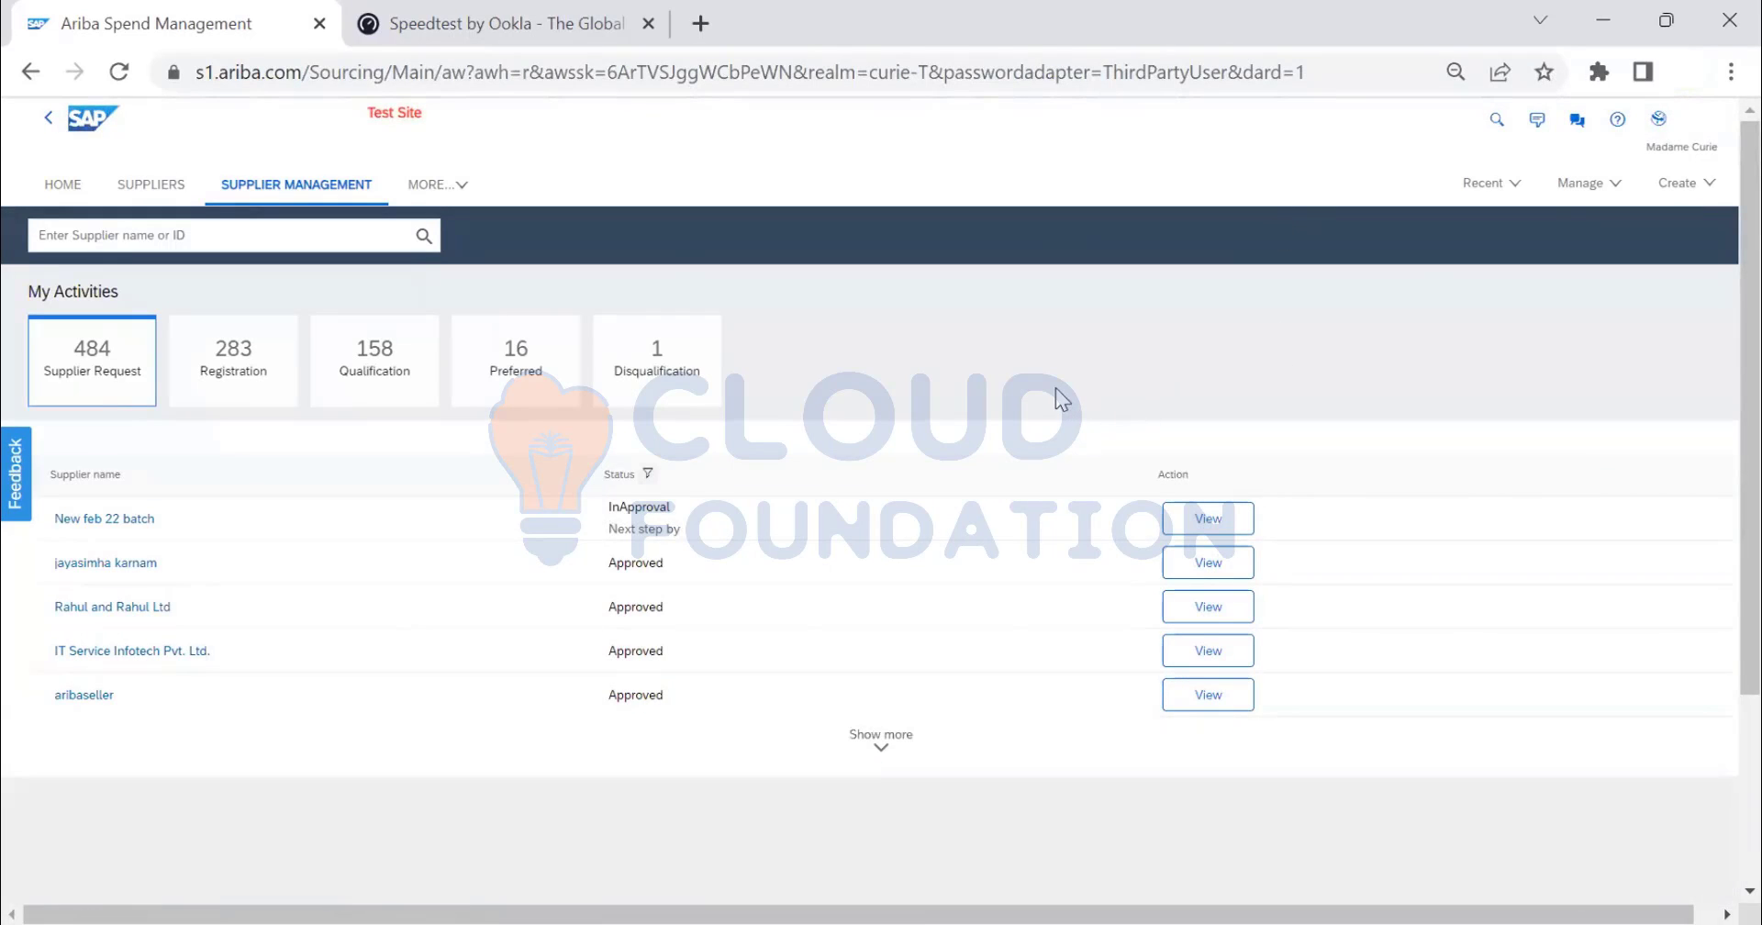
- Open the aribaseller supplier profile and show its Private and Public contacts
click(85, 696)
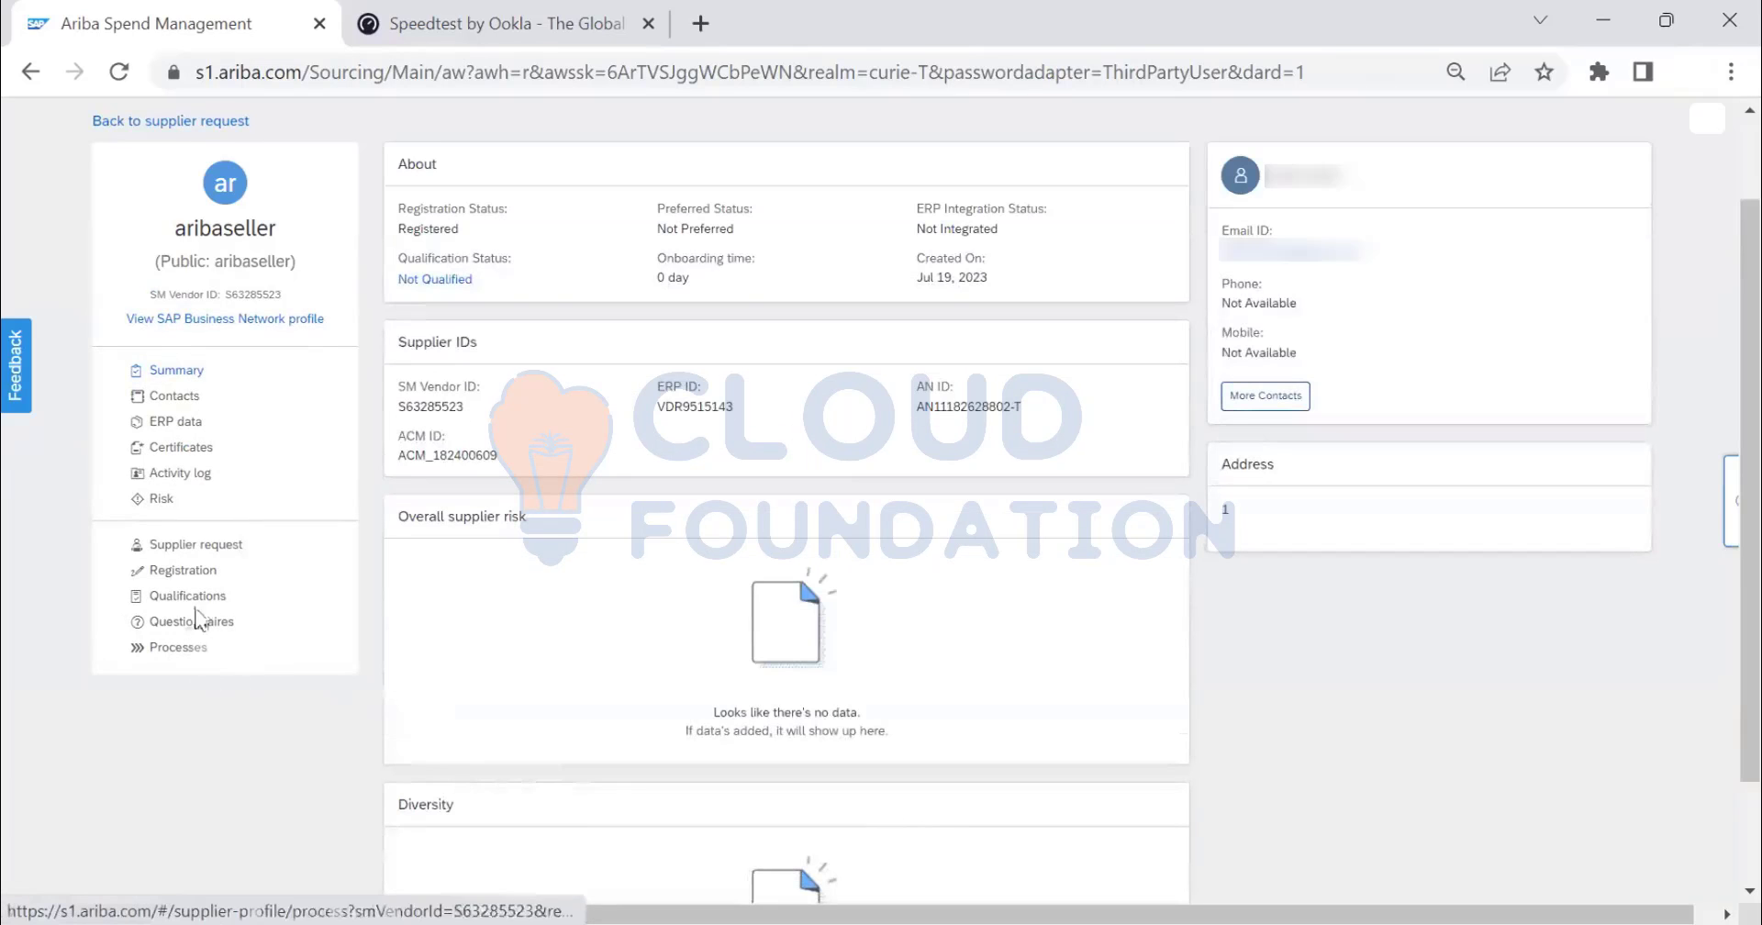
click(174, 399)
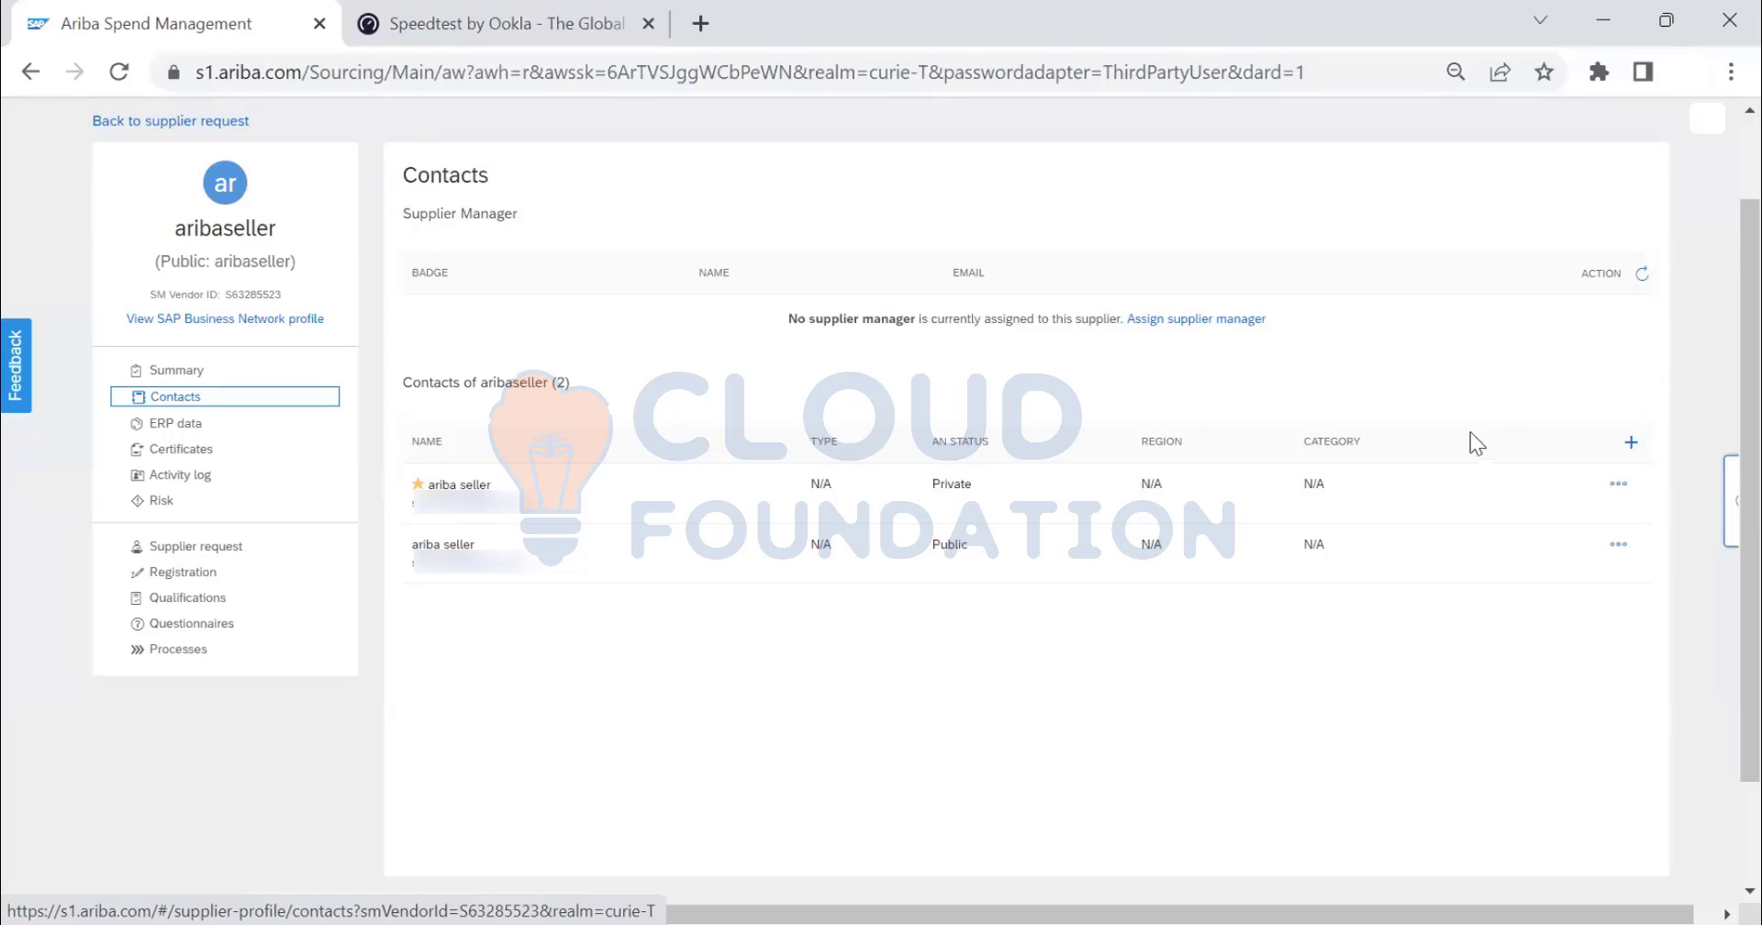
scroll(1601, 165, up, 2)
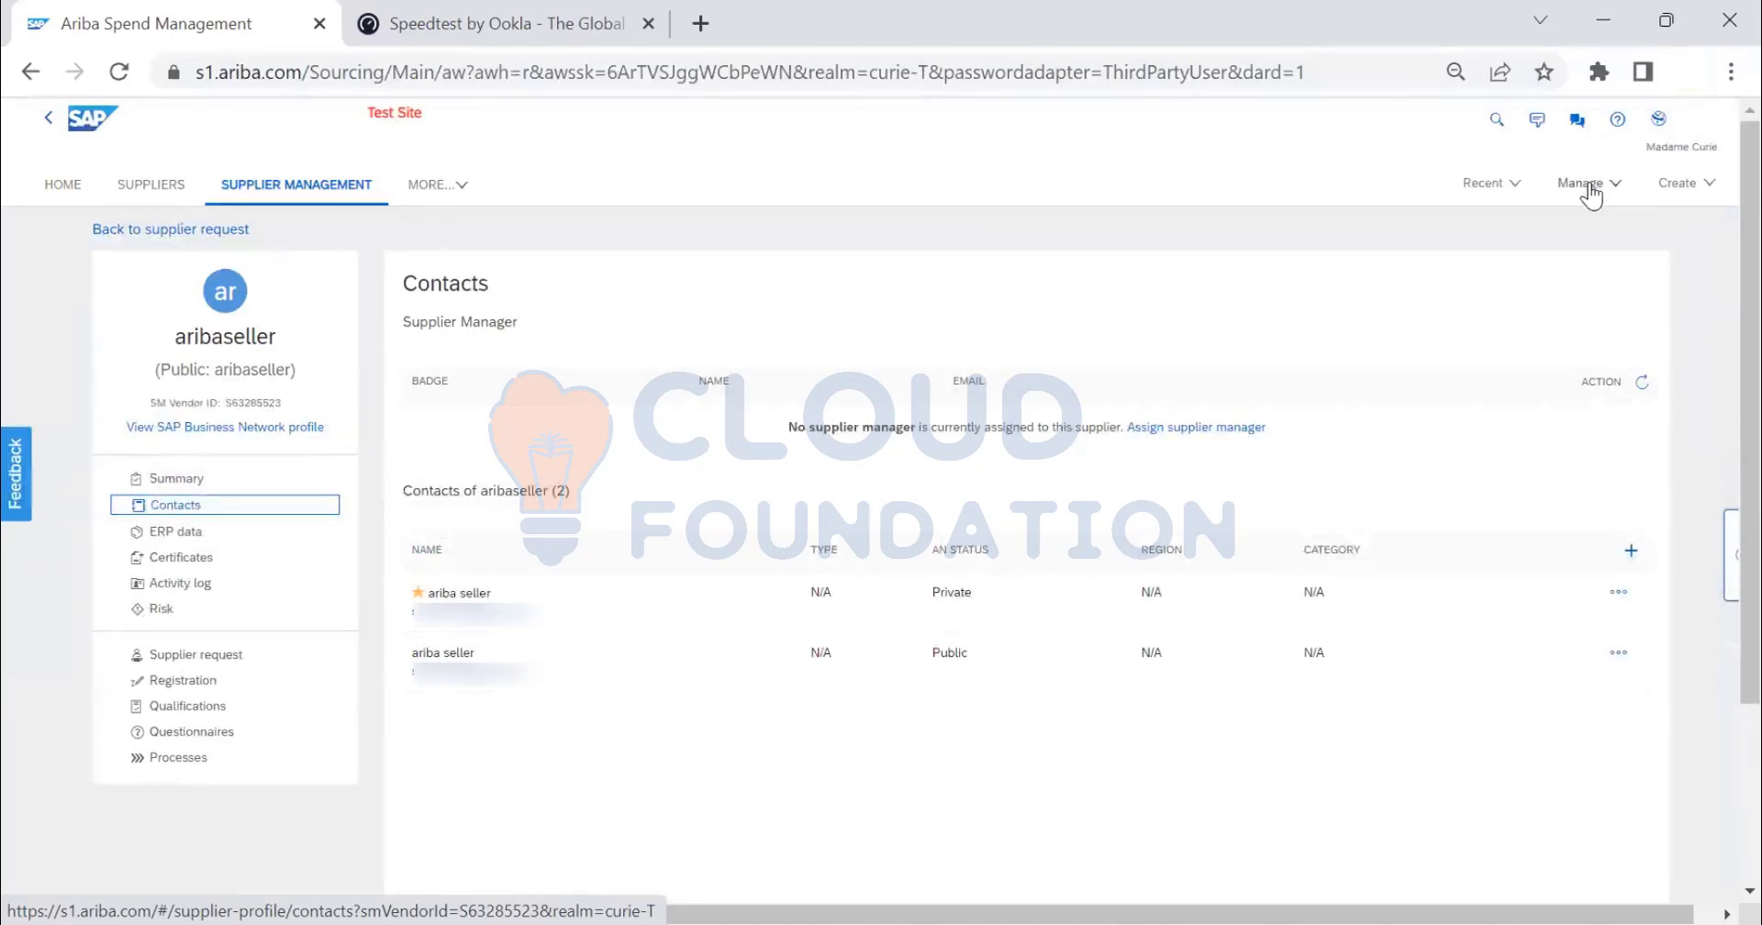
- Return to Manage > SM Administration and choose Supplier qualification data as the import file type
click(1589, 187)
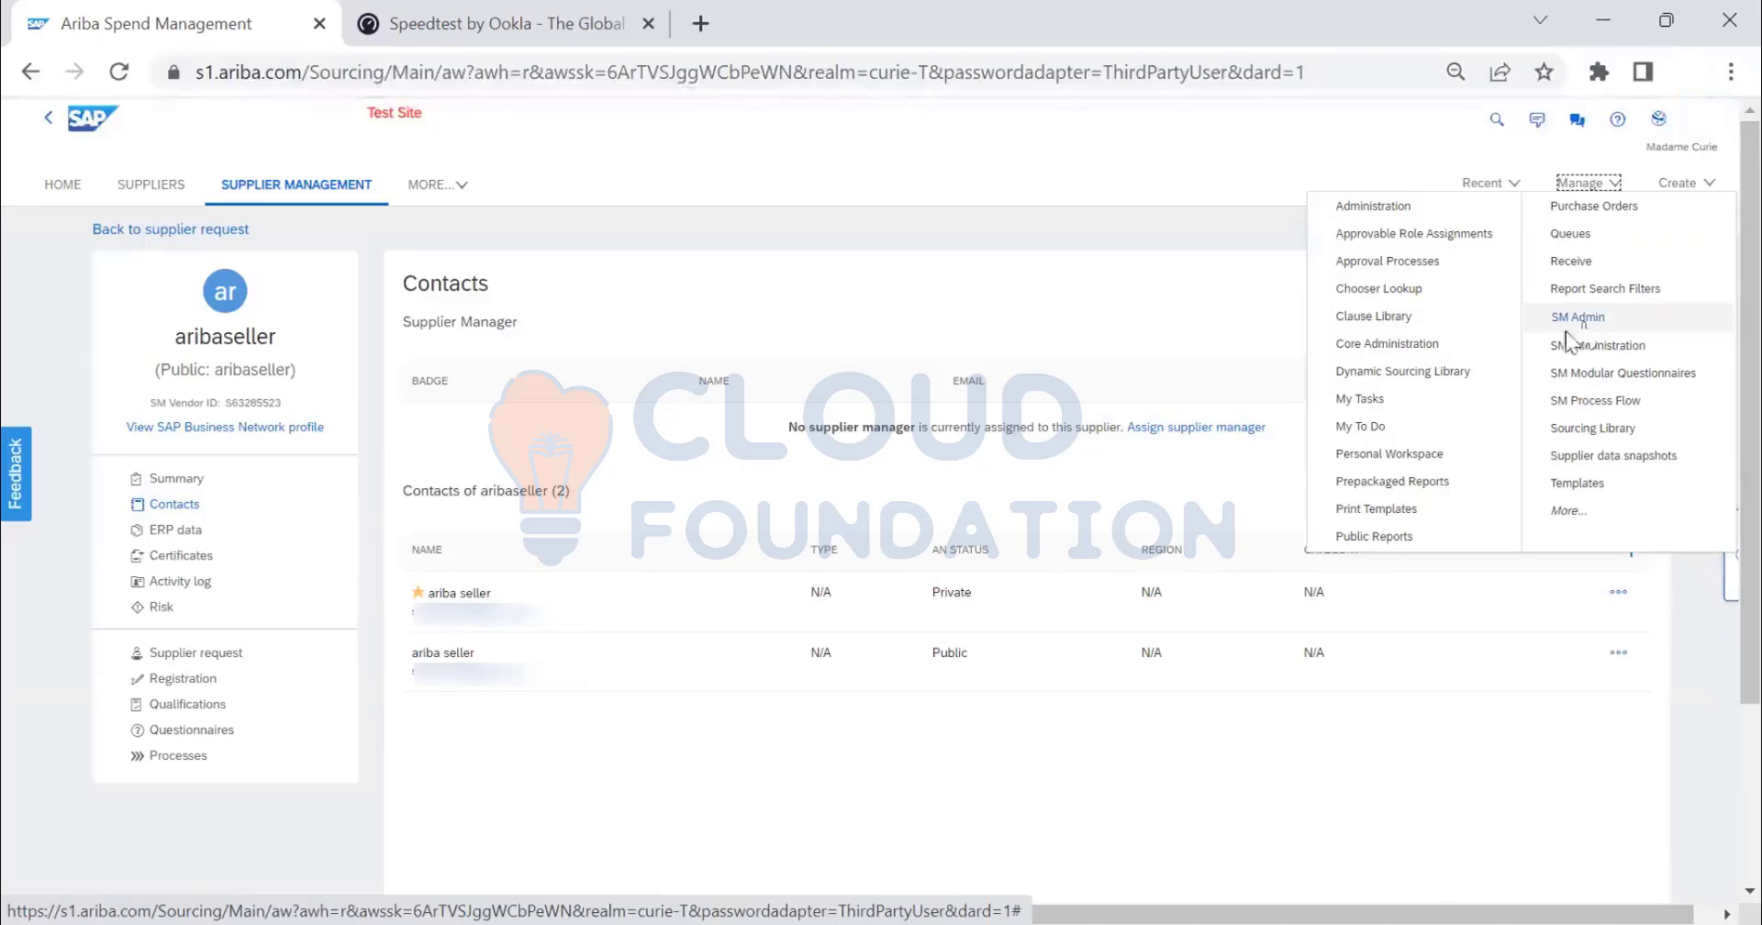
click(204, 703)
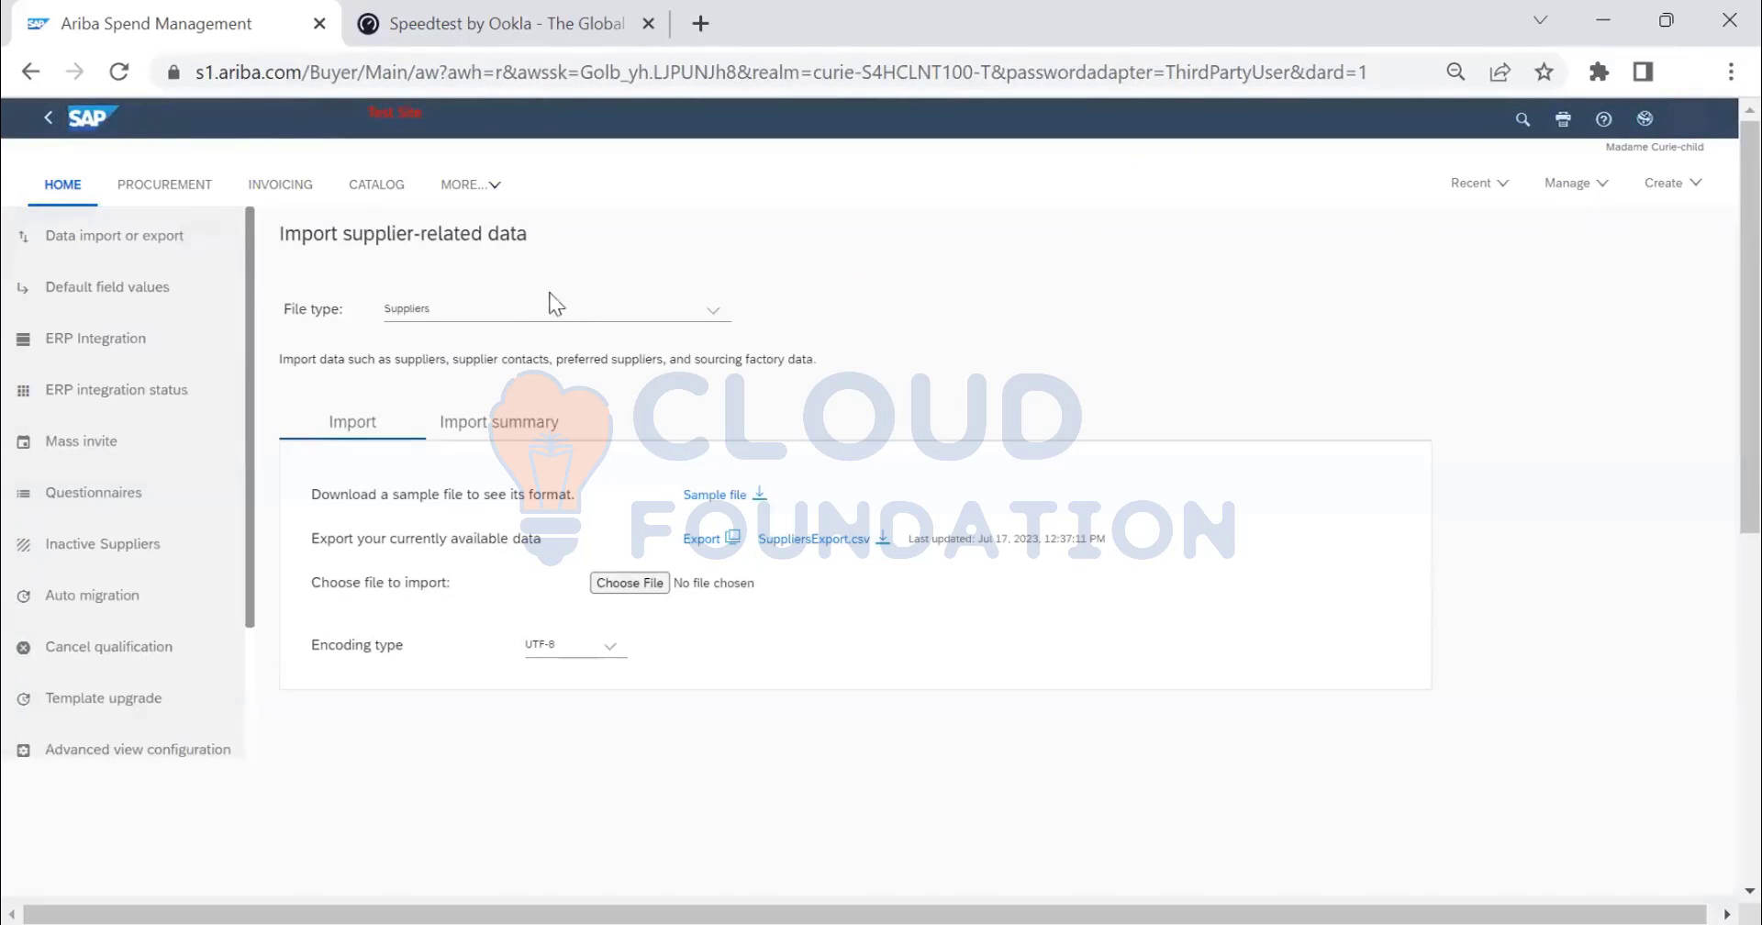
click(517, 314)
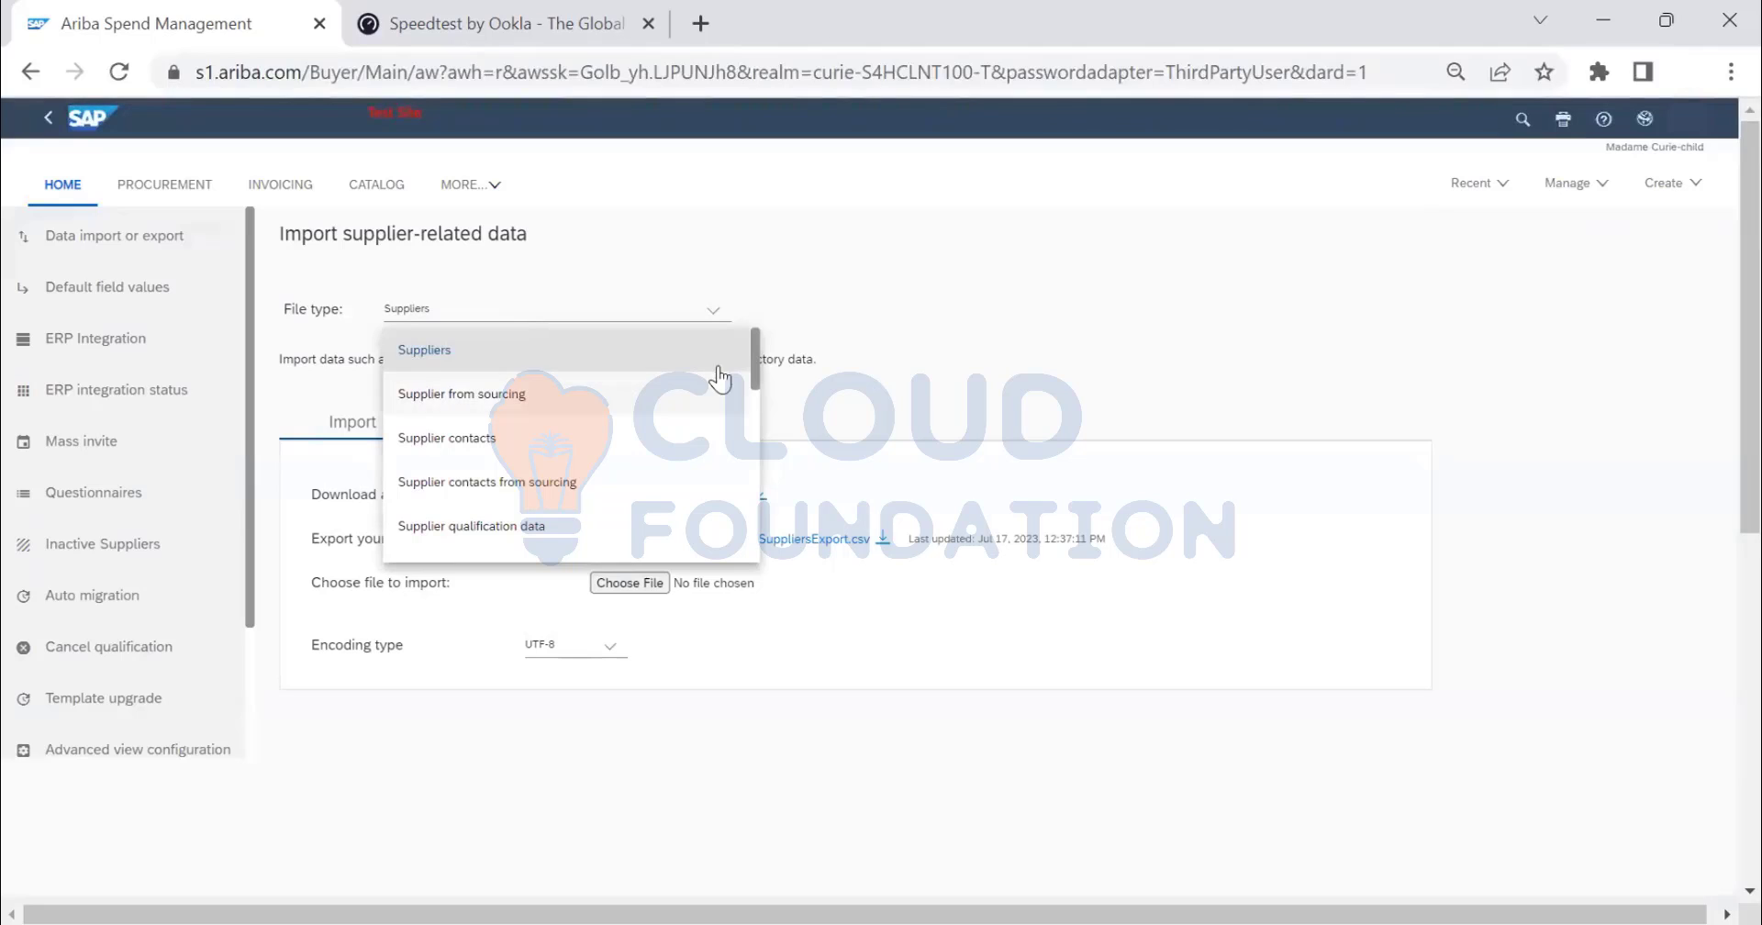
drag(758, 359, 729, 539)
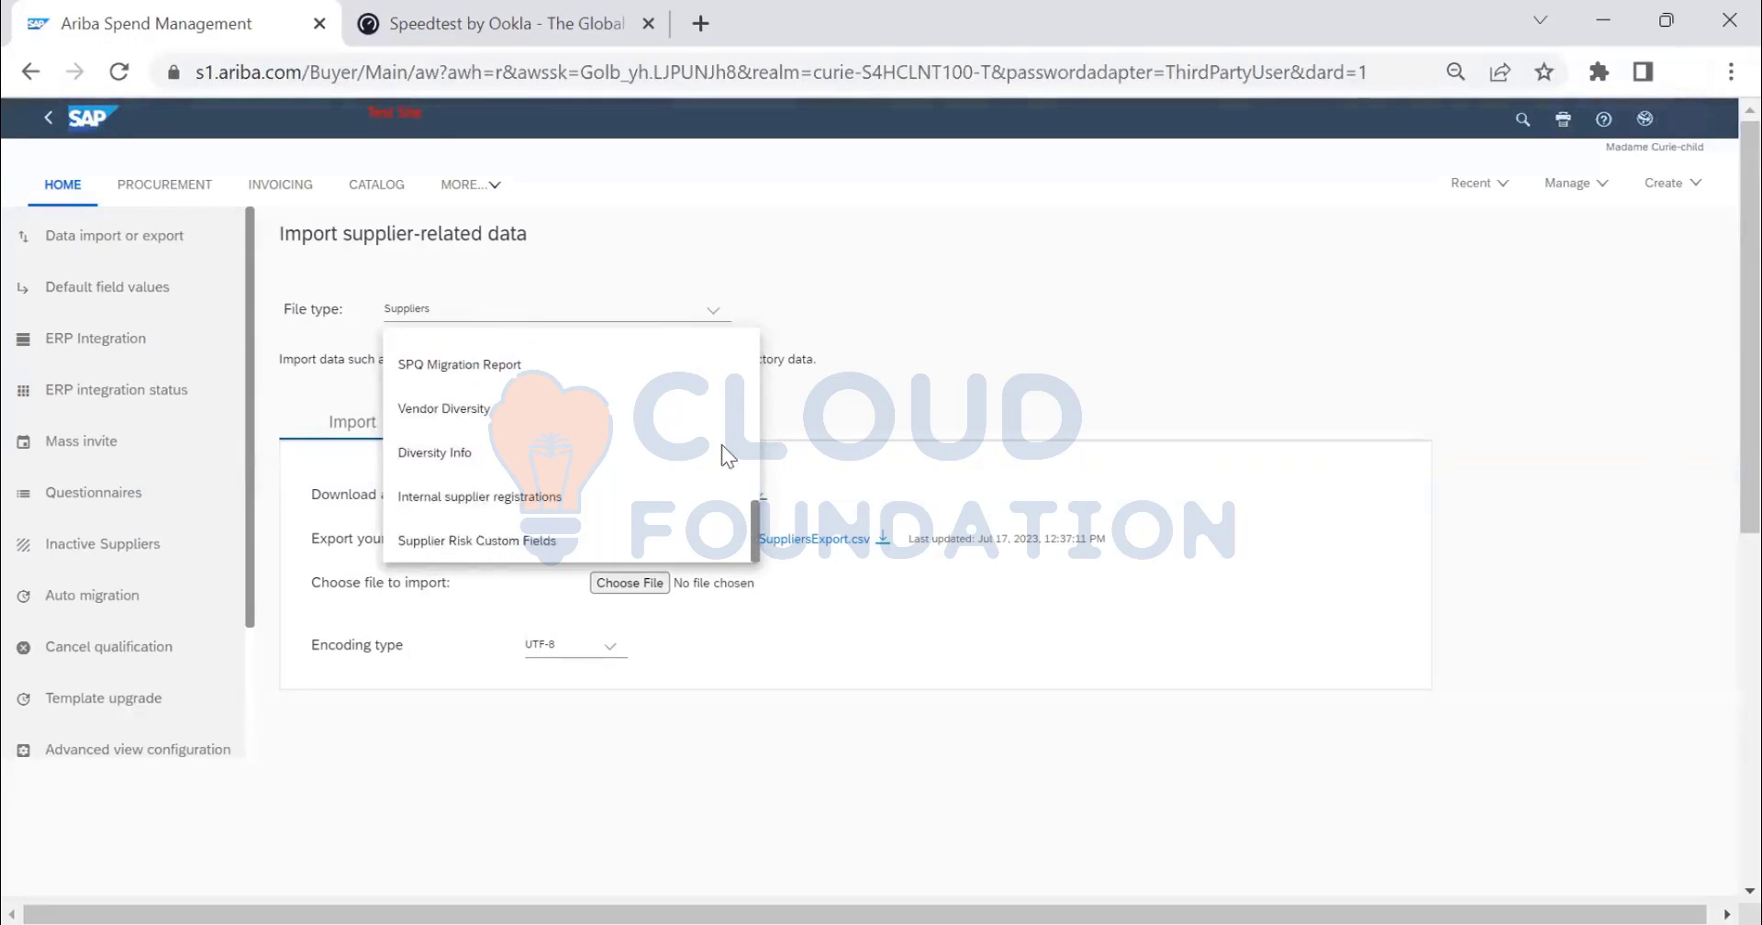
scroll(719, 409, up, 5)
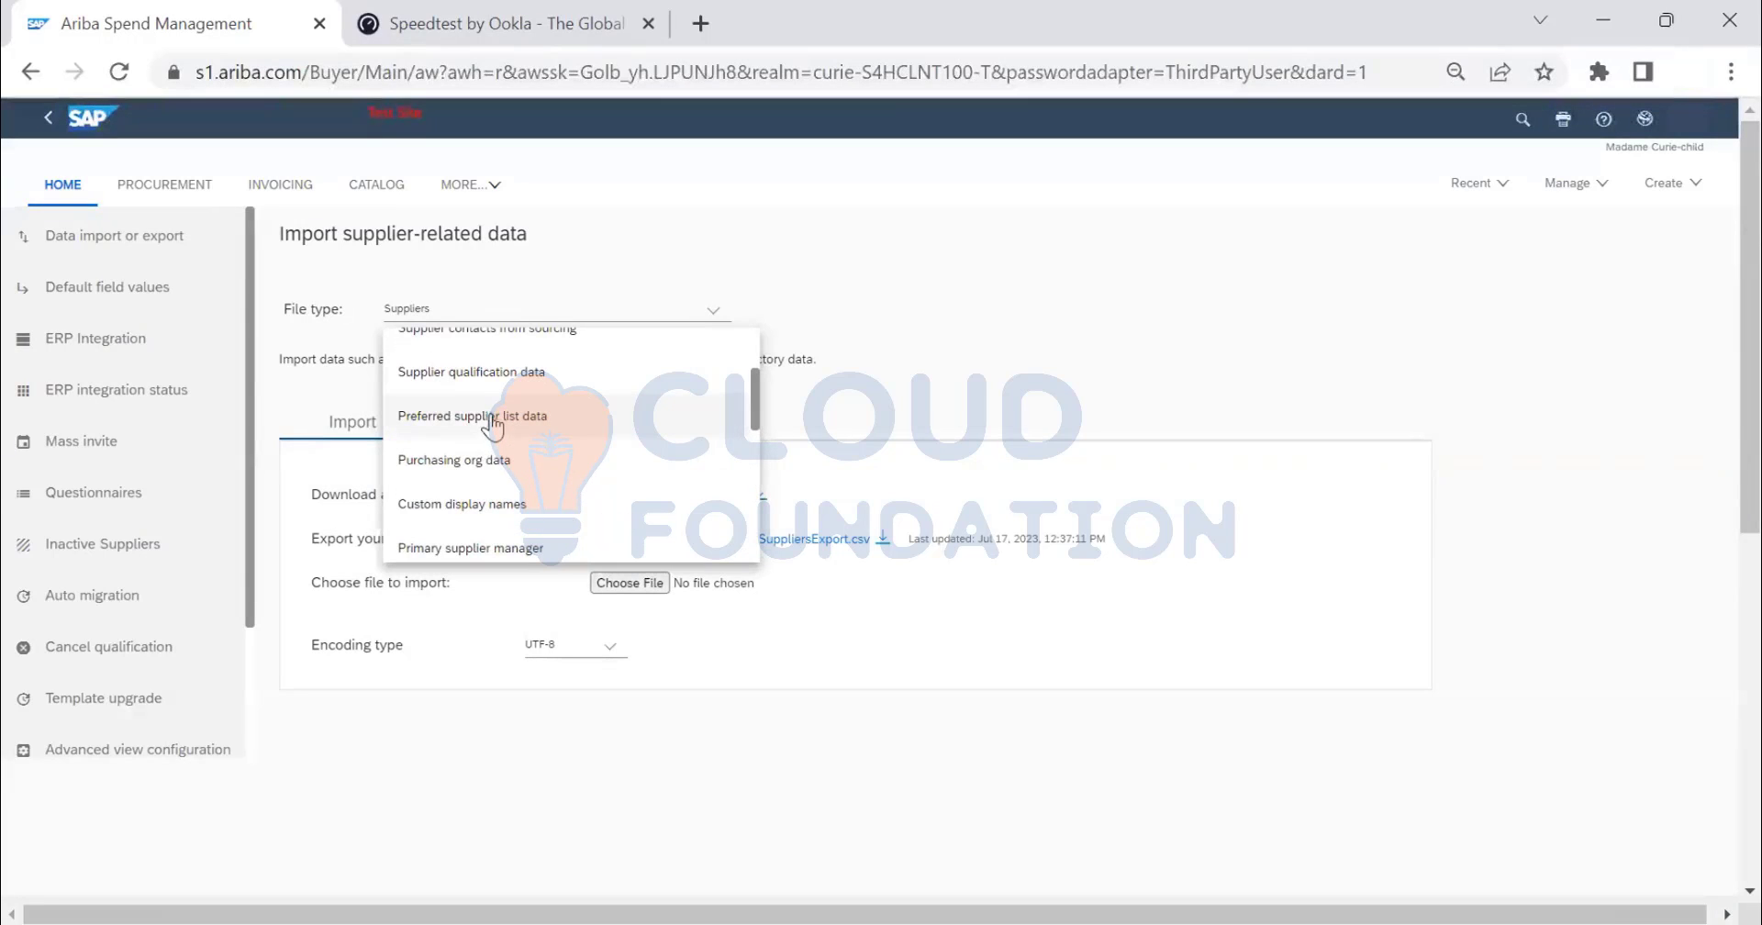
click(481, 392)
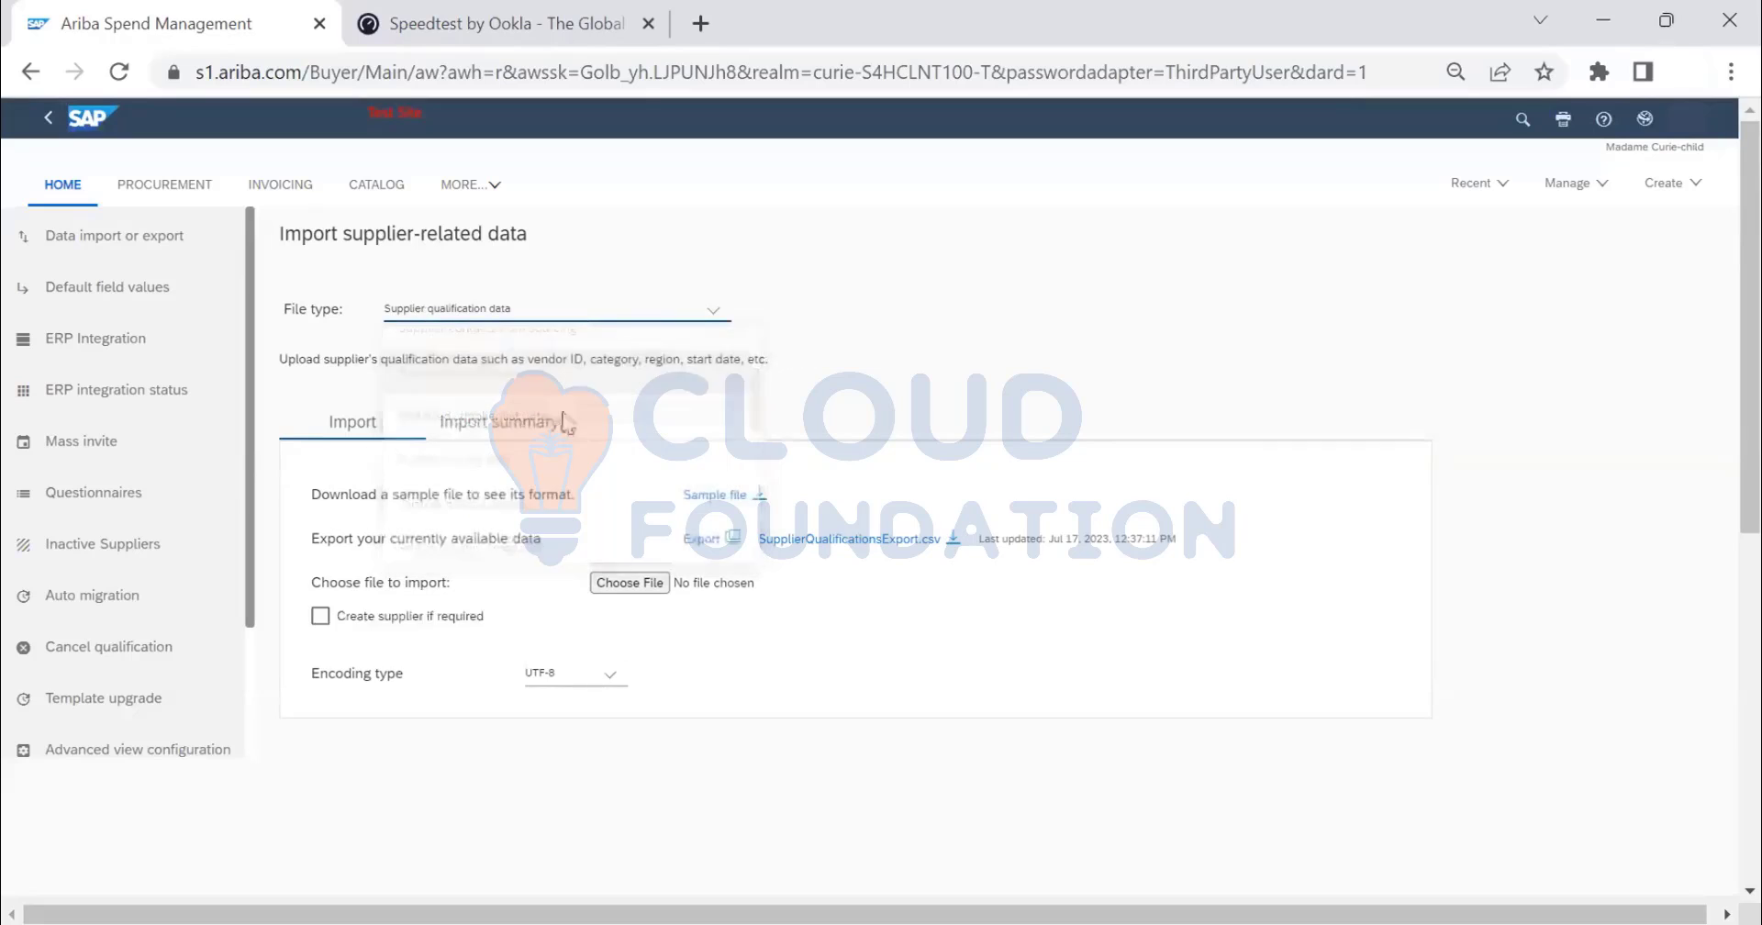